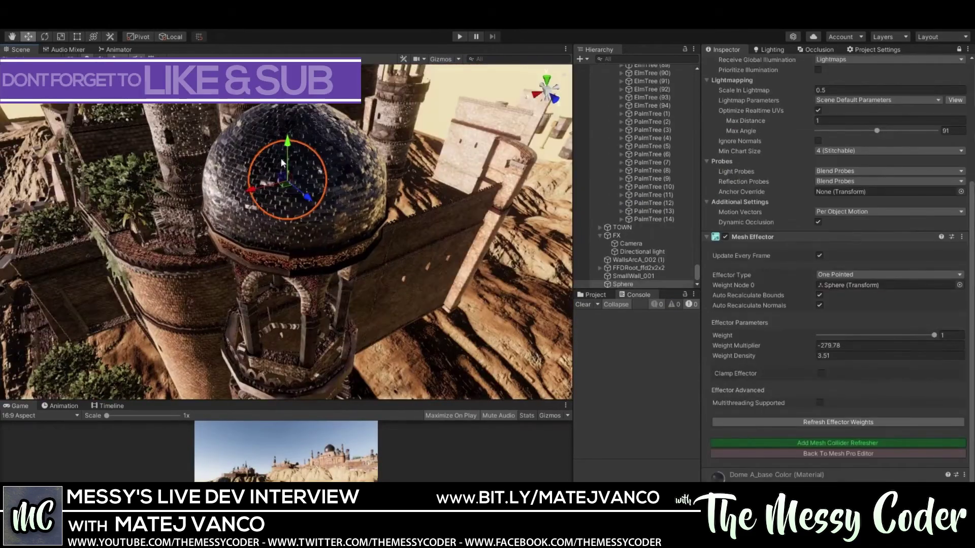
Drag an FFD control point around the dome to reshape its mesh
drag(283, 163, 381, 271)
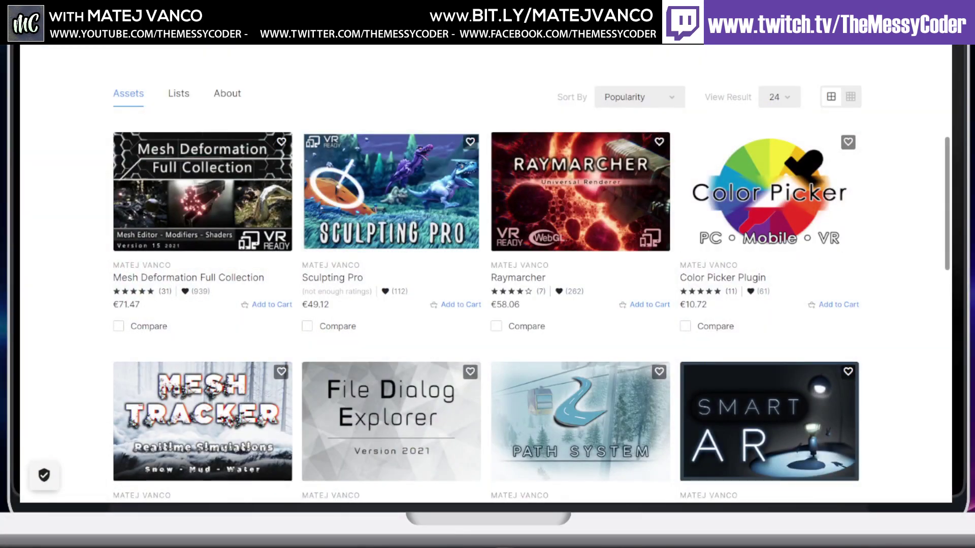
Scroll the publisher page down to the Assets grid with Mesh Deformation Full Collection
scroll(947, 178, down, 2)
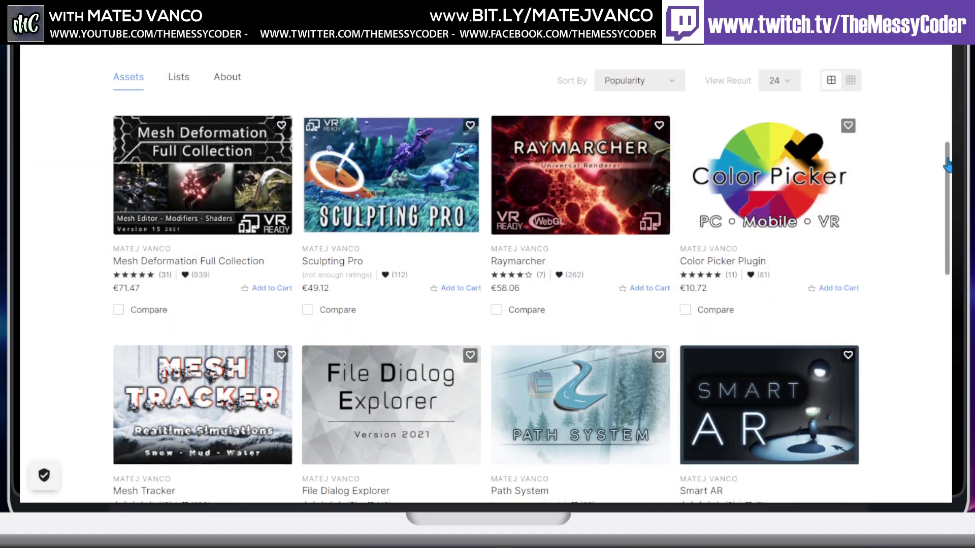
drag(947, 177, 947, 185)
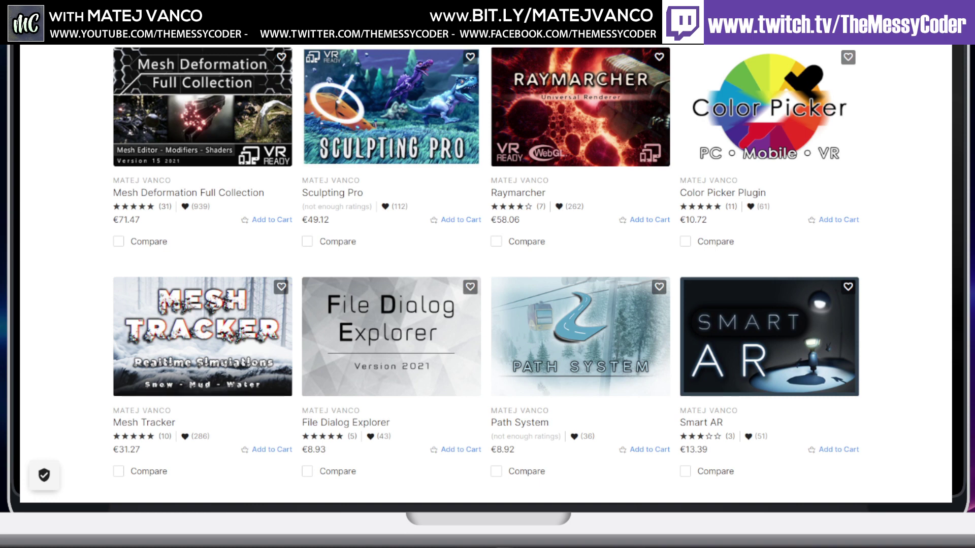
mouse_move(202, 107)
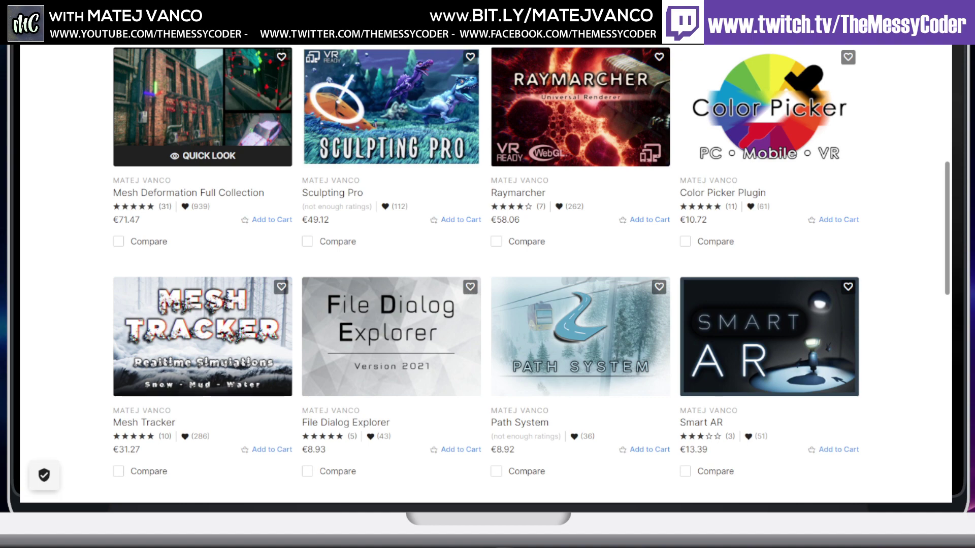
Open the Mesh Deformation Full Collection page, replay its promo video and watch it full screen
click(203, 106)
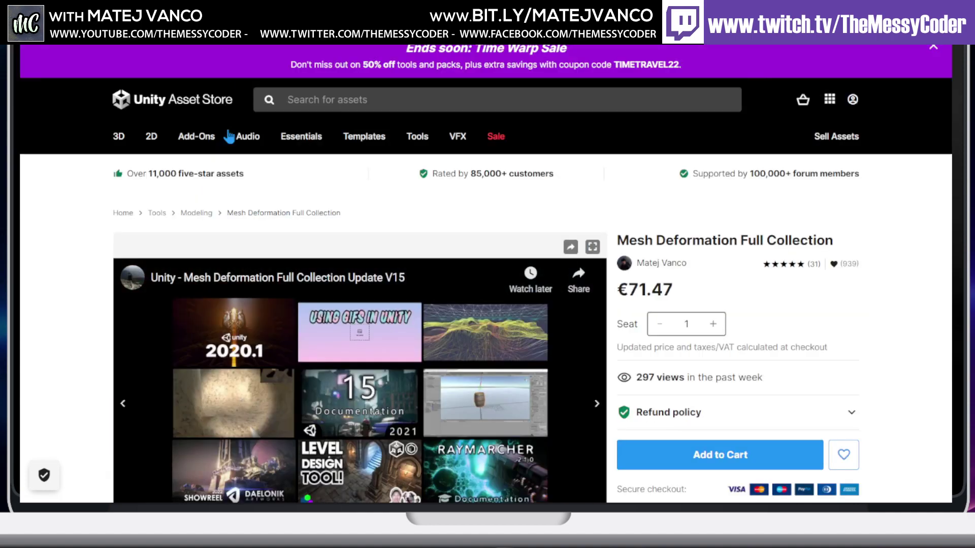
scroll(144, 247, down, 5)
click(134, 242)
scroll(78, 250, up, 3)
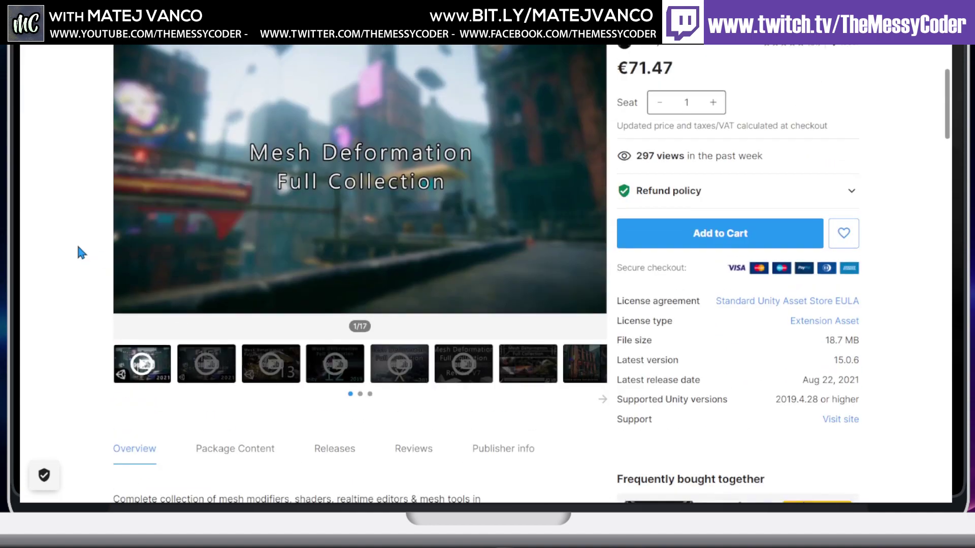
scroll(79, 250, down, 1)
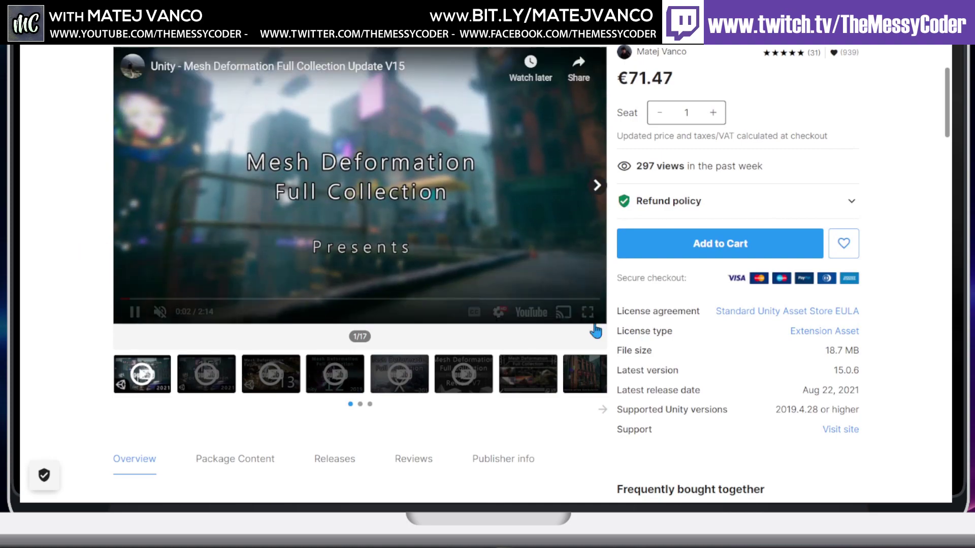
click(589, 313)
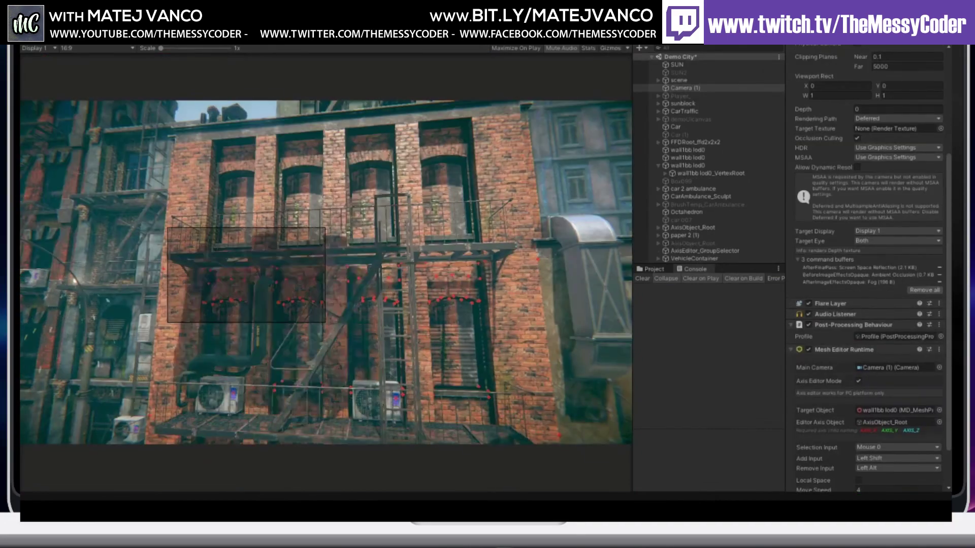
drag(247, 224, 148, 274)
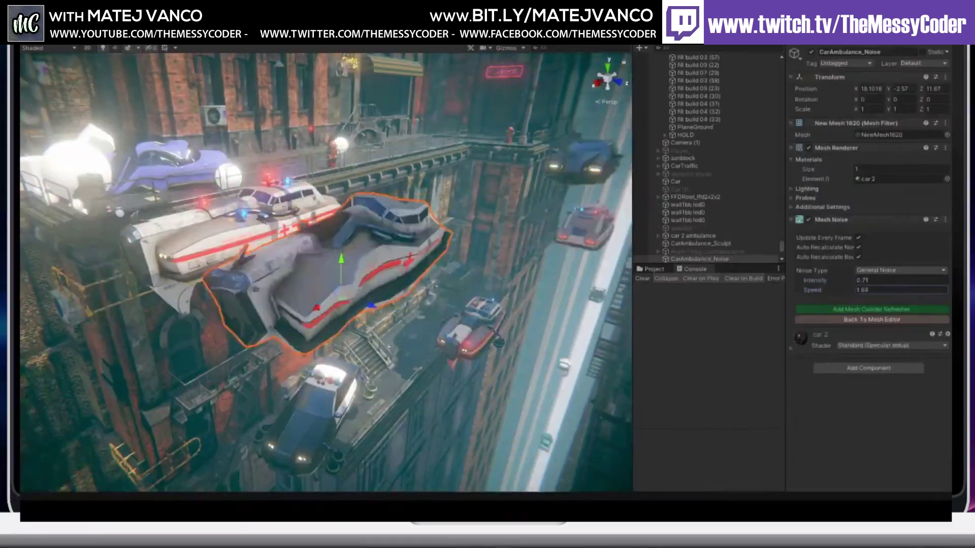
drag(814, 291, 820, 290)
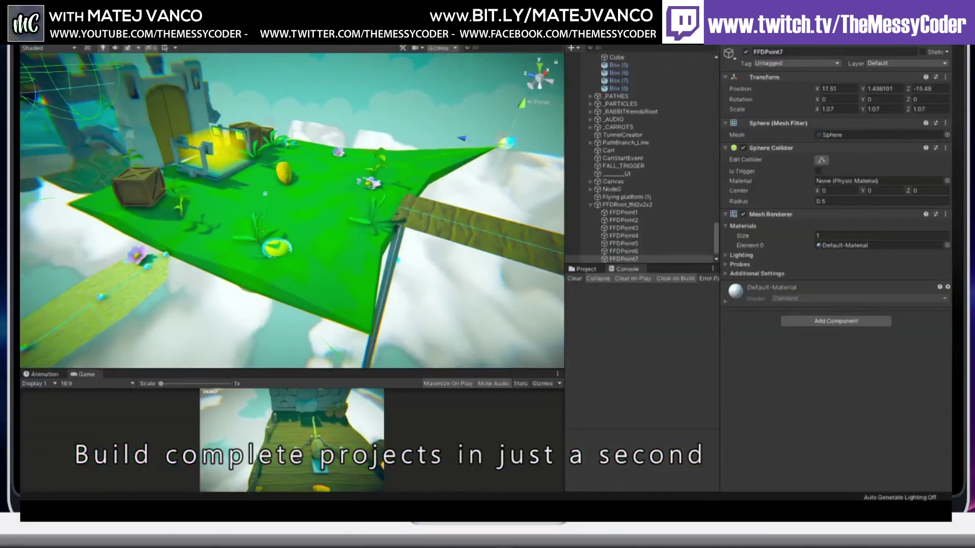
click(626, 197)
drag(741, 362, 759, 362)
drag(745, 353, 754, 353)
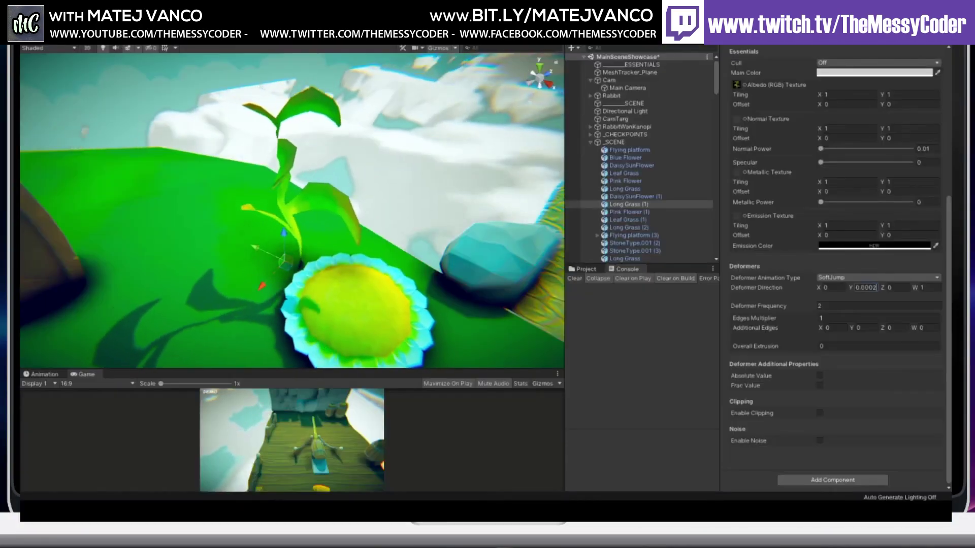
drag(761, 306, 869, 306)
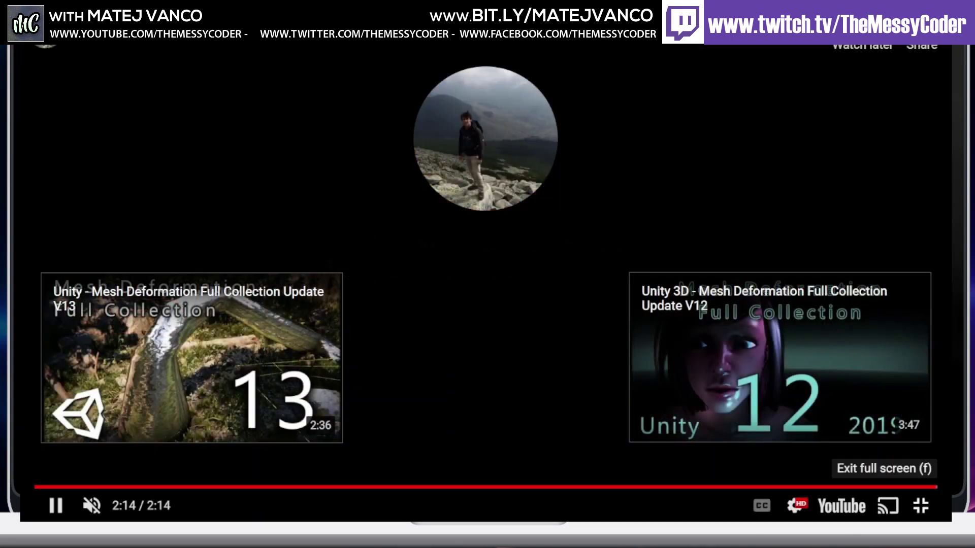
Exit full screen, show the seventh gallery image, and scroll down the product page
click(920, 505)
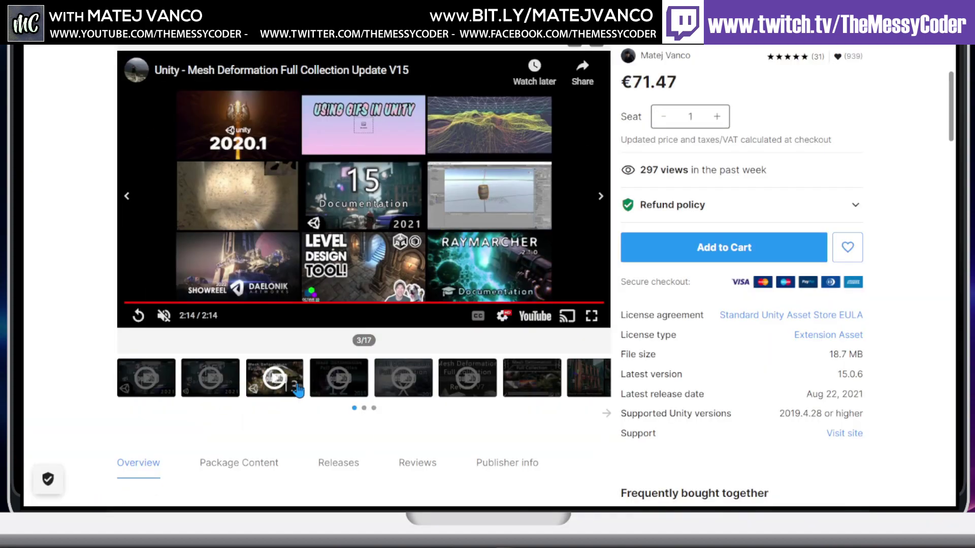
click(532, 378)
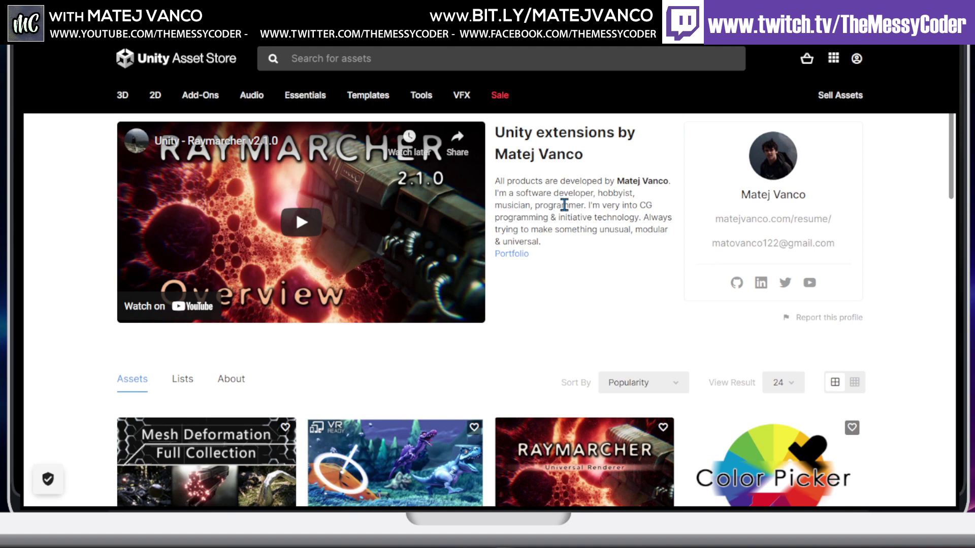
scroll(573, 231, down, 1)
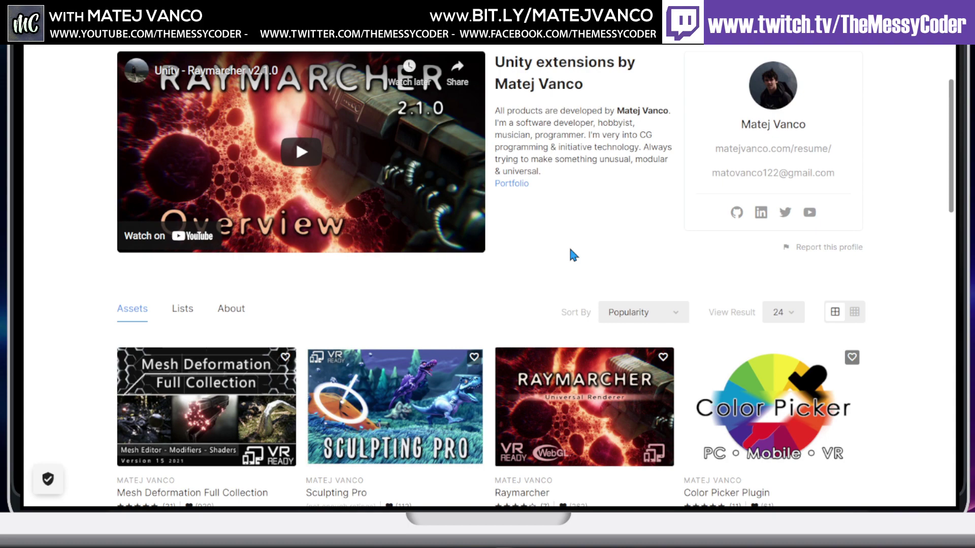
scroll(561, 254, down, 2)
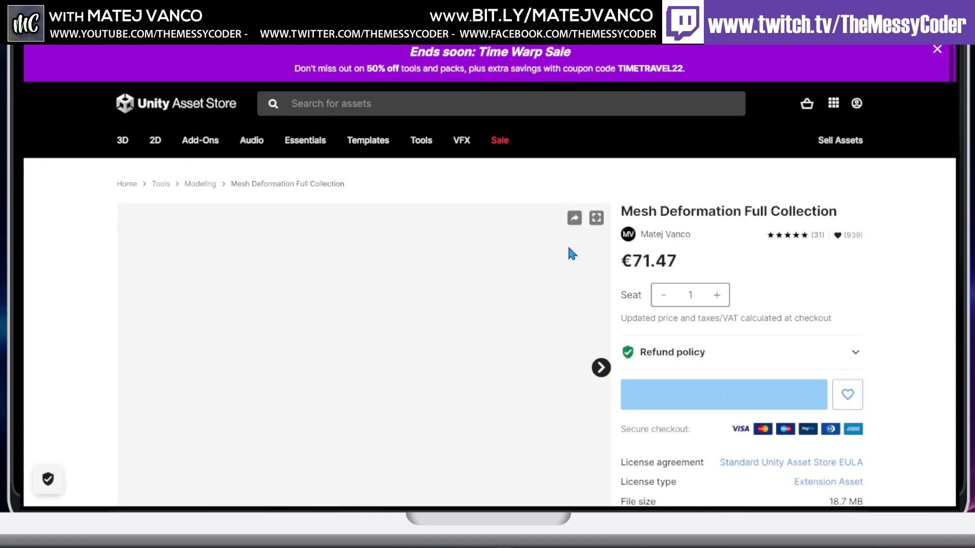
Scroll down to the preview video, price and package details
scroll(629, 266, down, 2)
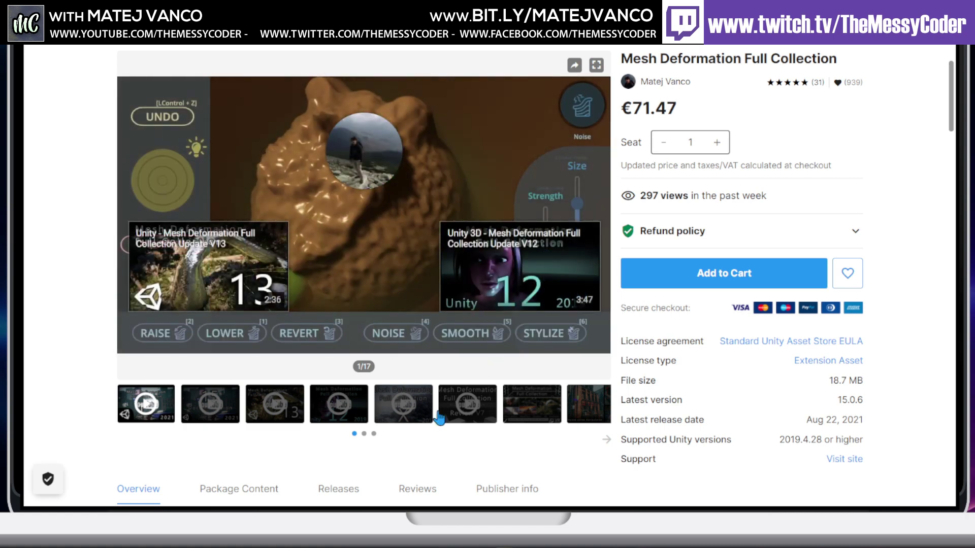
Show gallery image 7/17, the Mesh Deformation Full Collection cover art
click(520, 392)
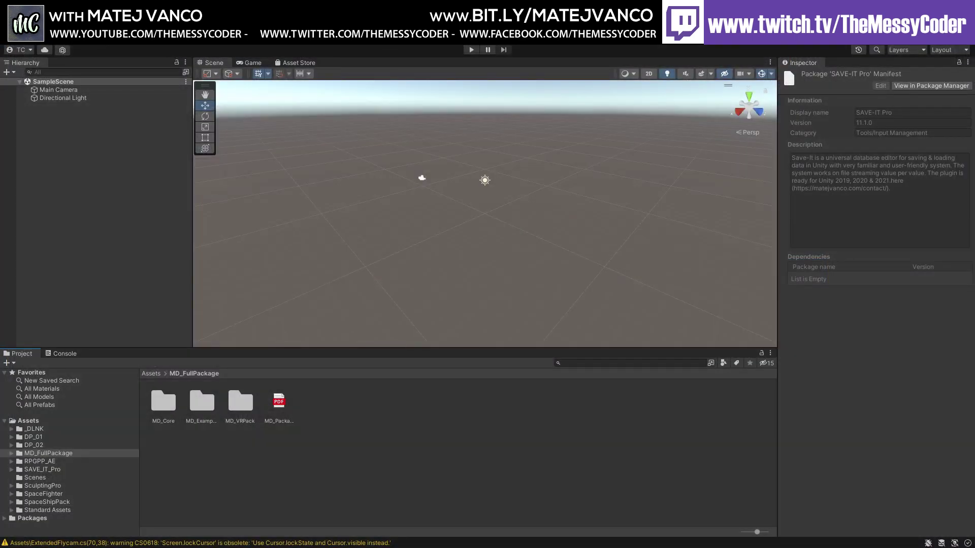
Clear the SAVE-IT Pro manifest selection in the Project panel
click(305, 456)
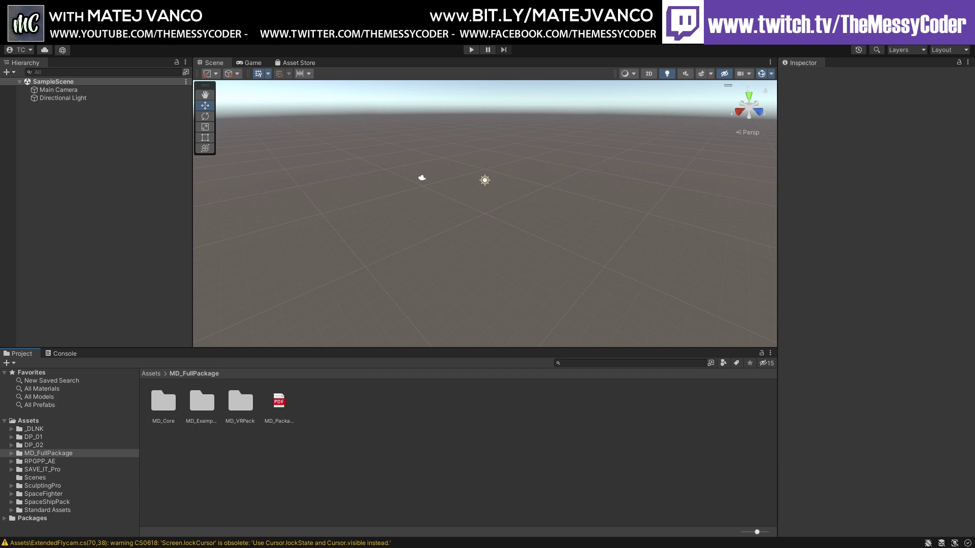
Open the MDExample_Introduction scene from MD_Examples > MD_Examples_Scenes
drag(756, 532, 743, 532)
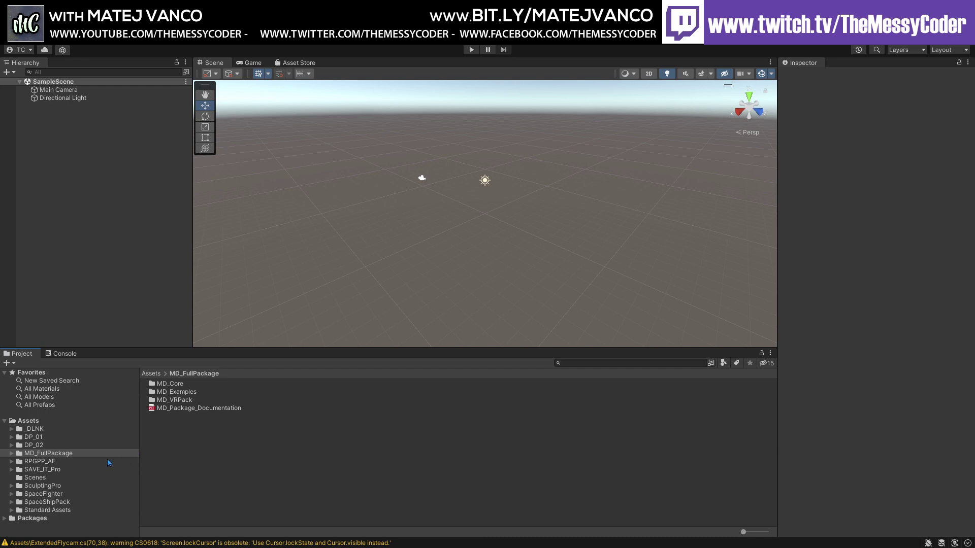
double_click(174, 393)
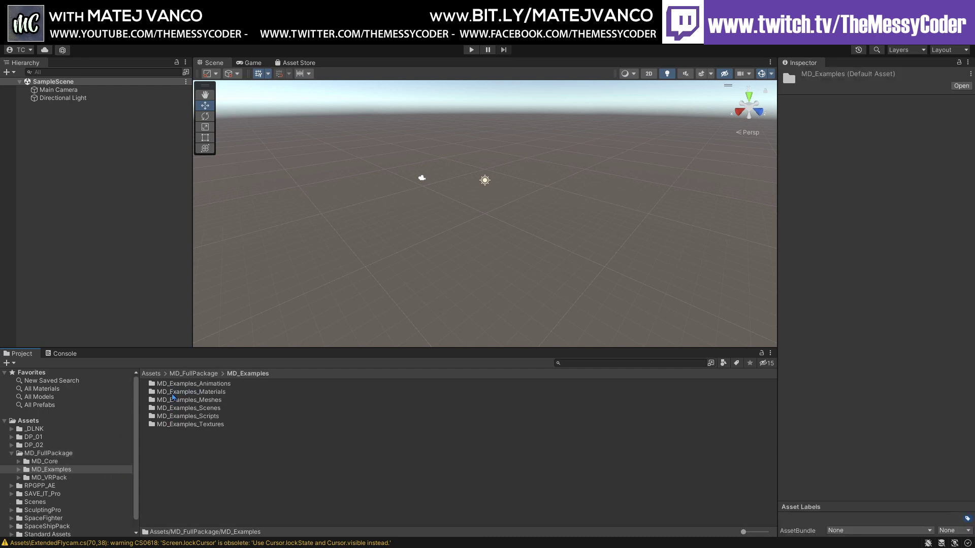
double_click(213, 408)
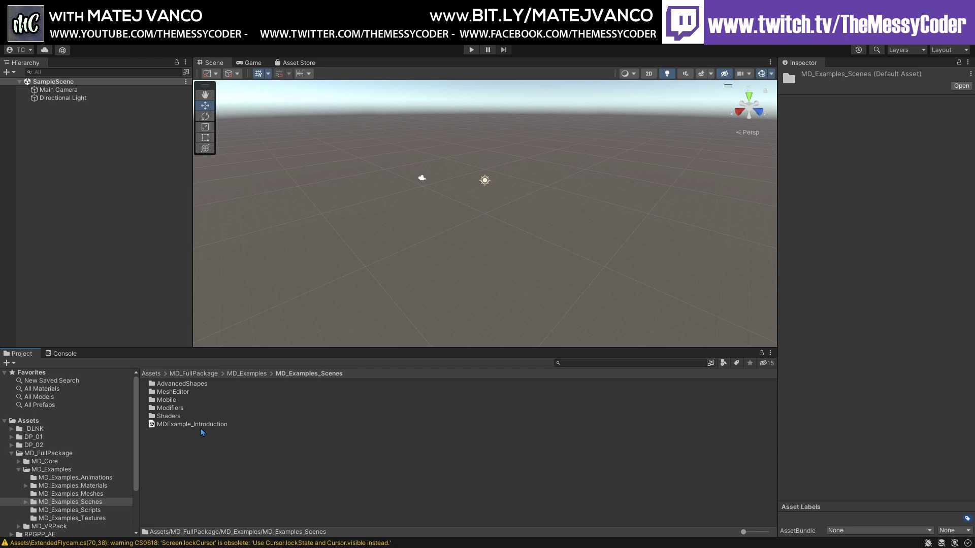
click(199, 425)
double_click(199, 425)
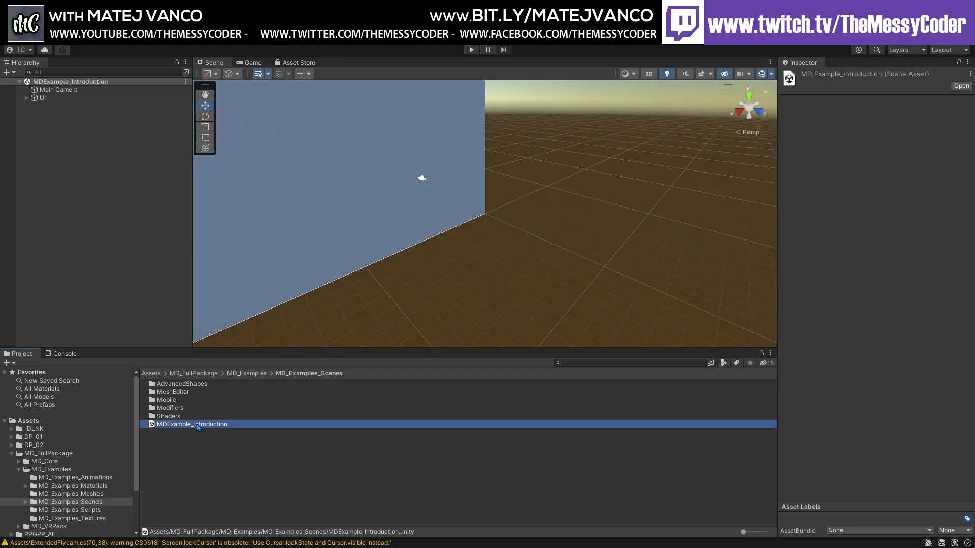
Run the scene with Play Maximized enabled so the game view fills the editor
click(470, 50)
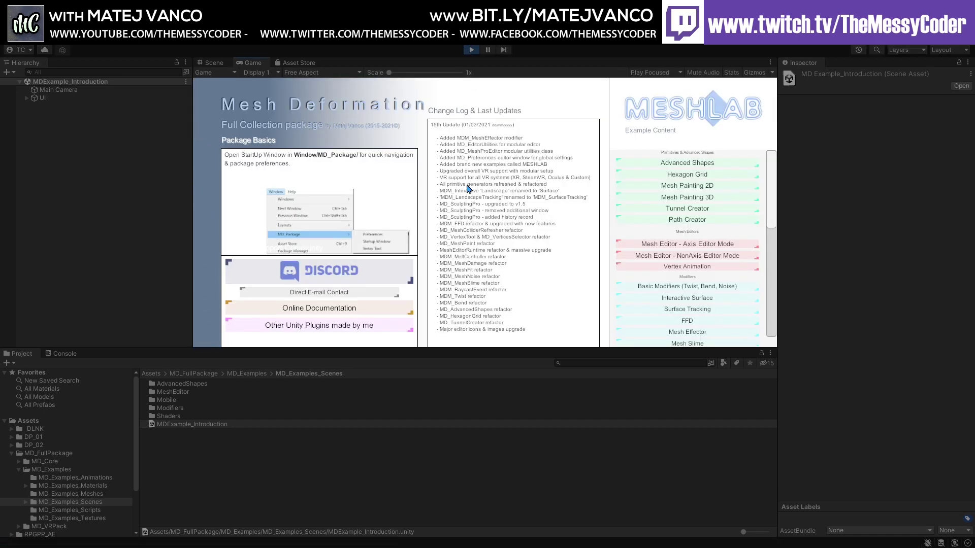
click(654, 74)
click(666, 93)
click(472, 50)
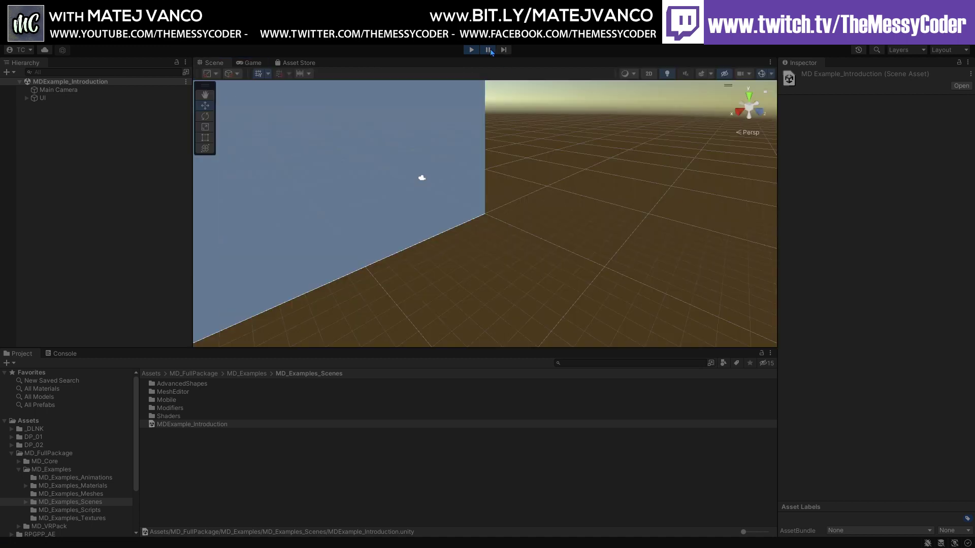
click(472, 50)
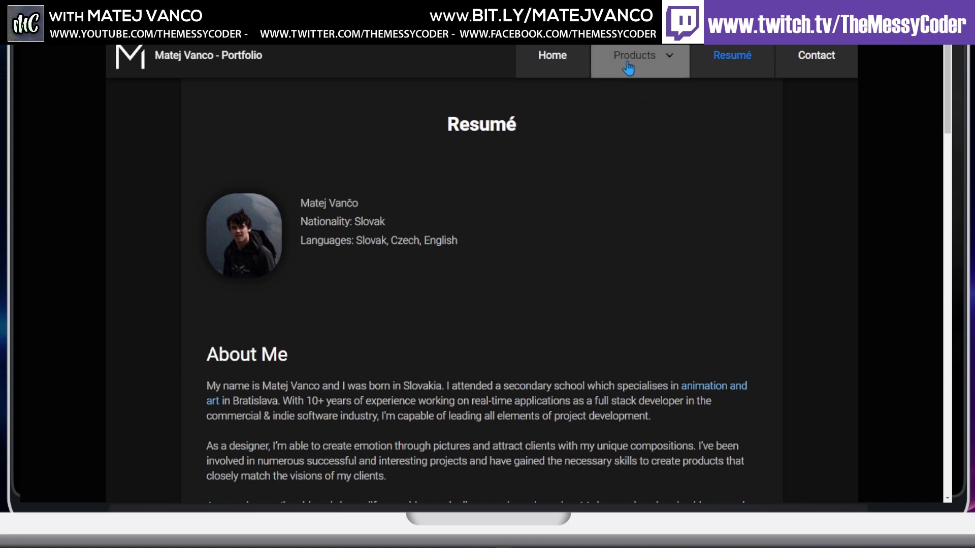
Open the Products dropdown on the portfolio's Resumé page
click(649, 68)
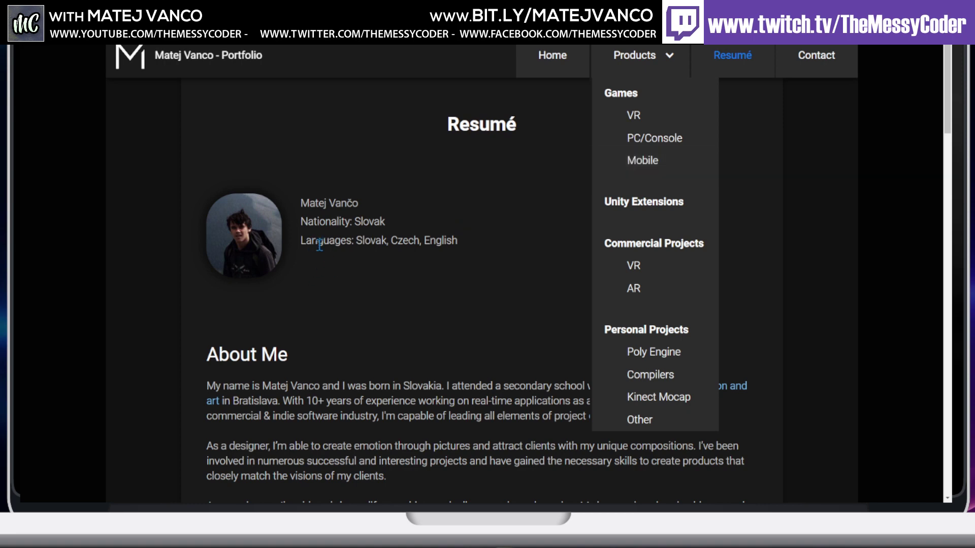
Visit the Mobile games page, then reopen and dismiss the Products list
click(653, 164)
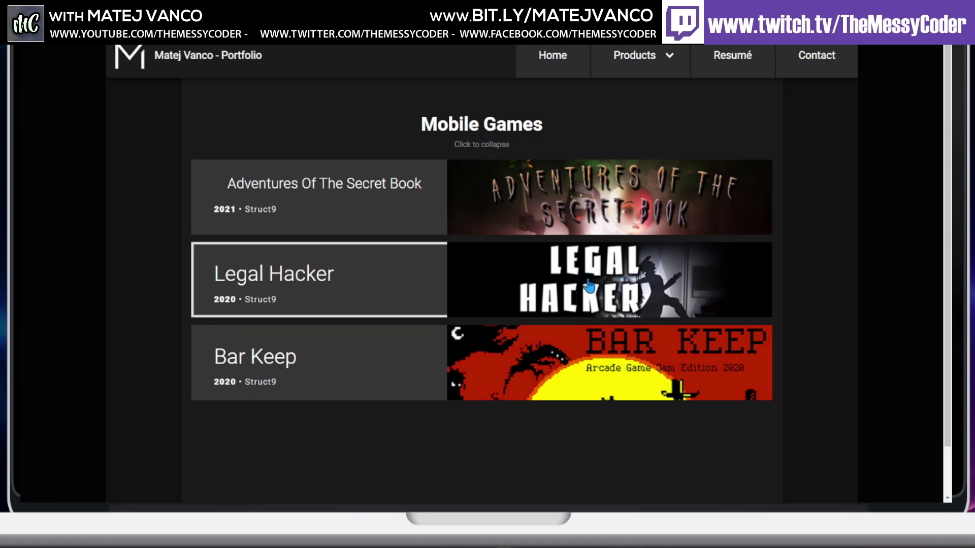
click(657, 60)
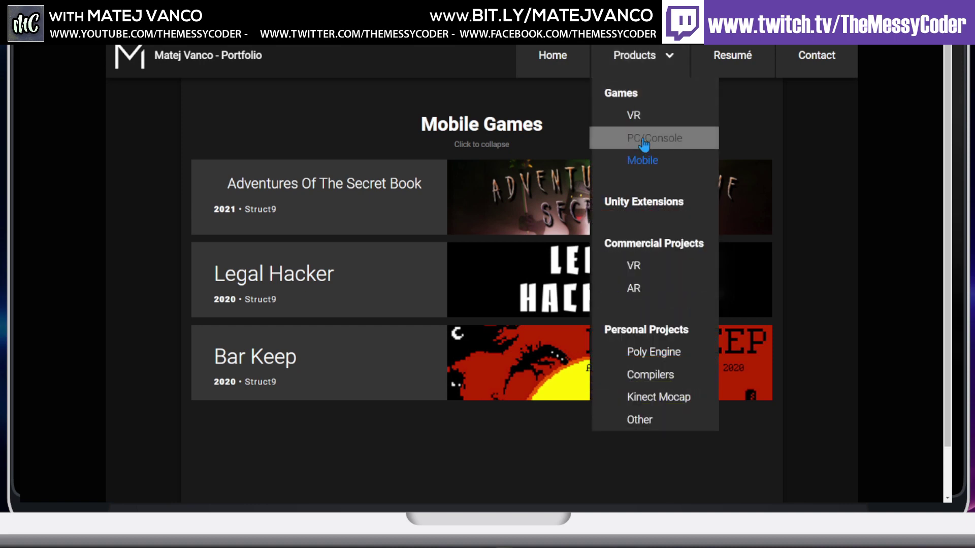
click(323, 124)
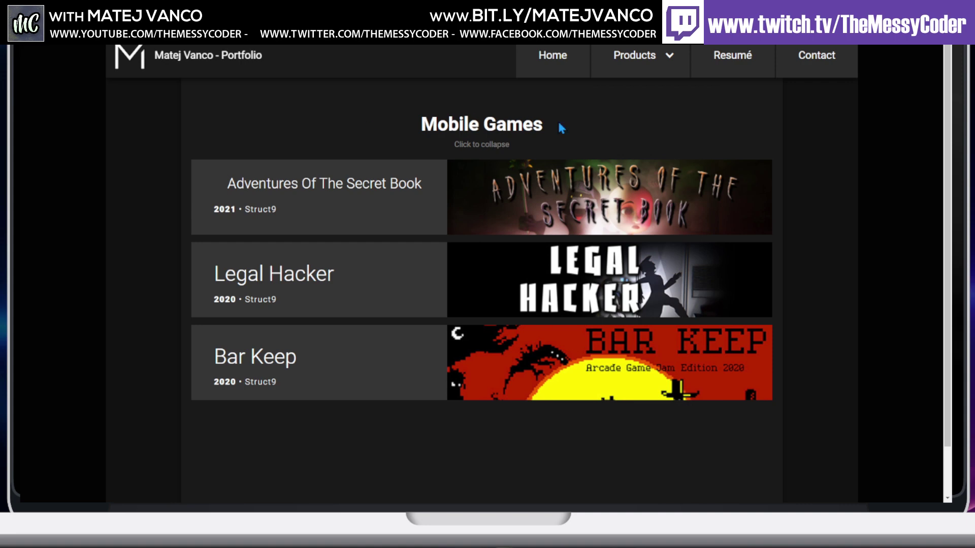
Go to the PC/Console Games page, scroll the list, and expand the Silent Santa (Trilogy) entry
mouse_move(649, 65)
click(649, 143)
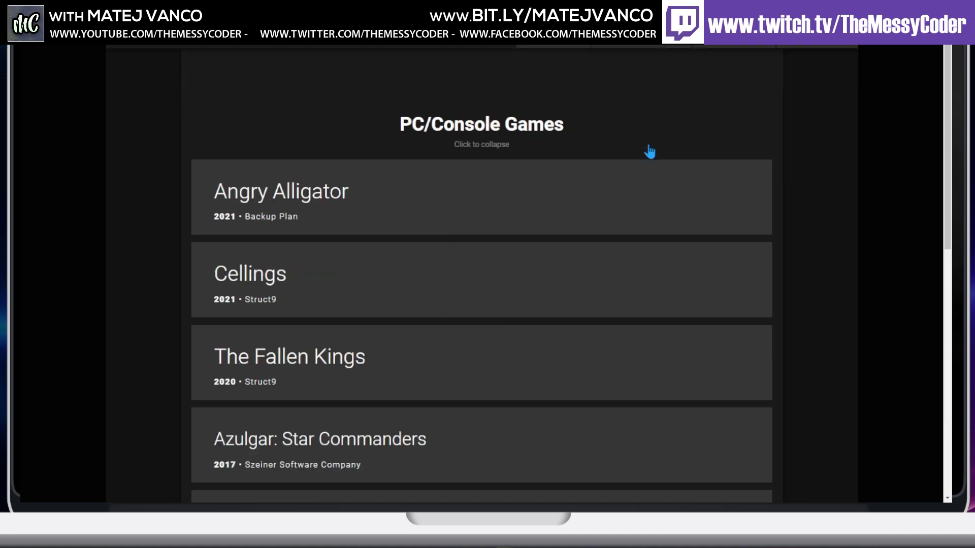
scroll(616, 247, down, 1)
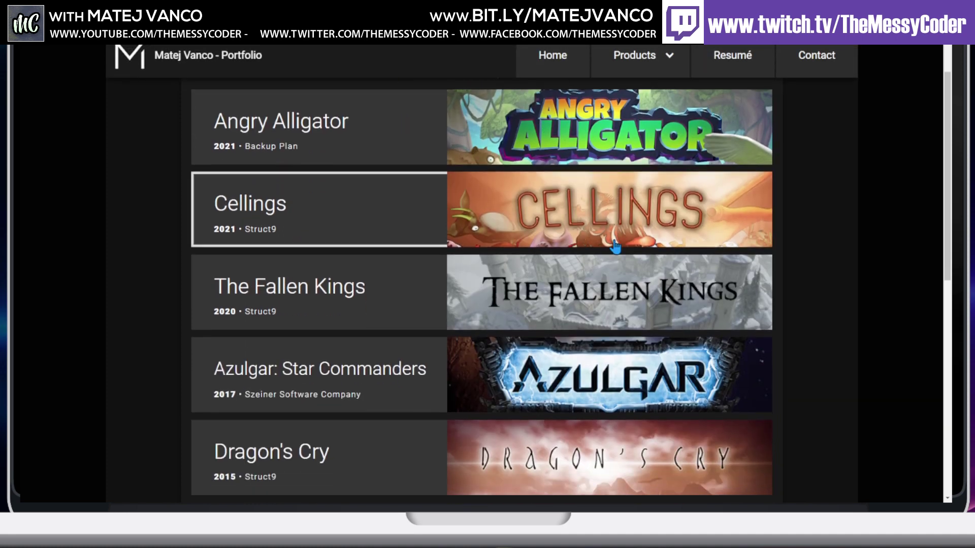
scroll(615, 246, down, 2)
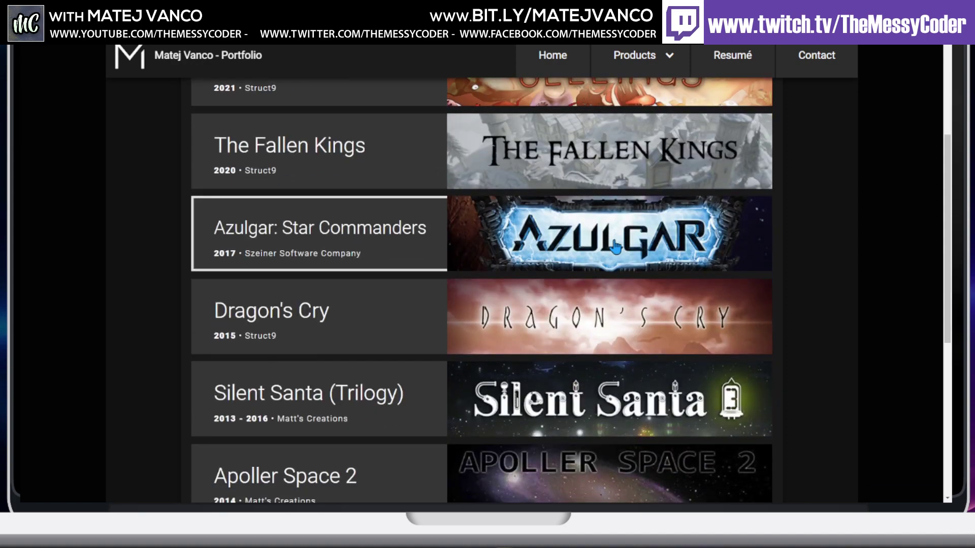
scroll(615, 246, down, 1)
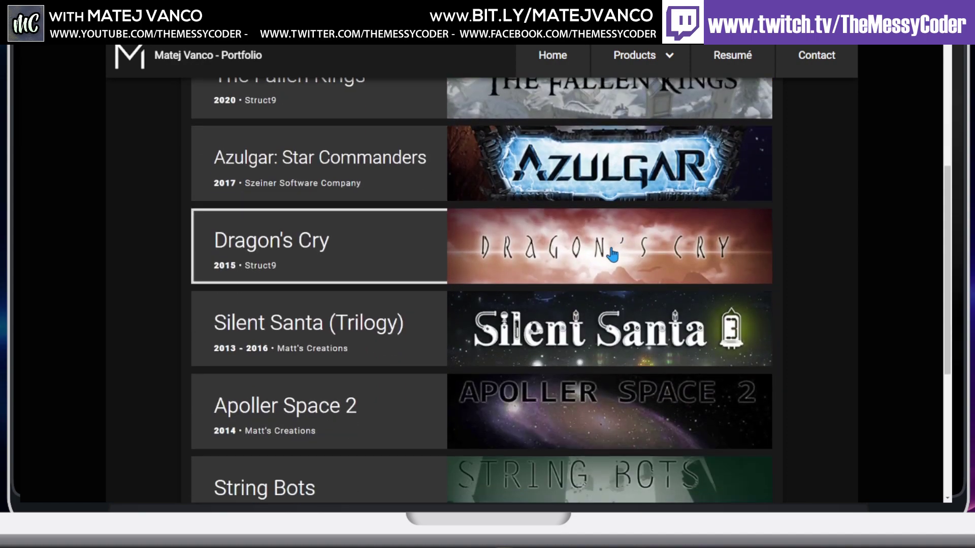
scroll(613, 247, down, 1)
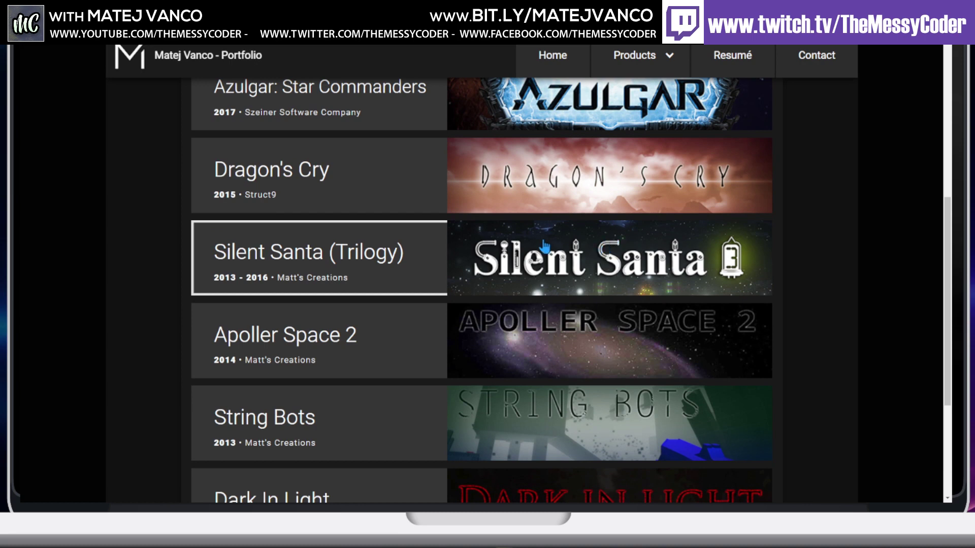
scroll(570, 250, down, 2)
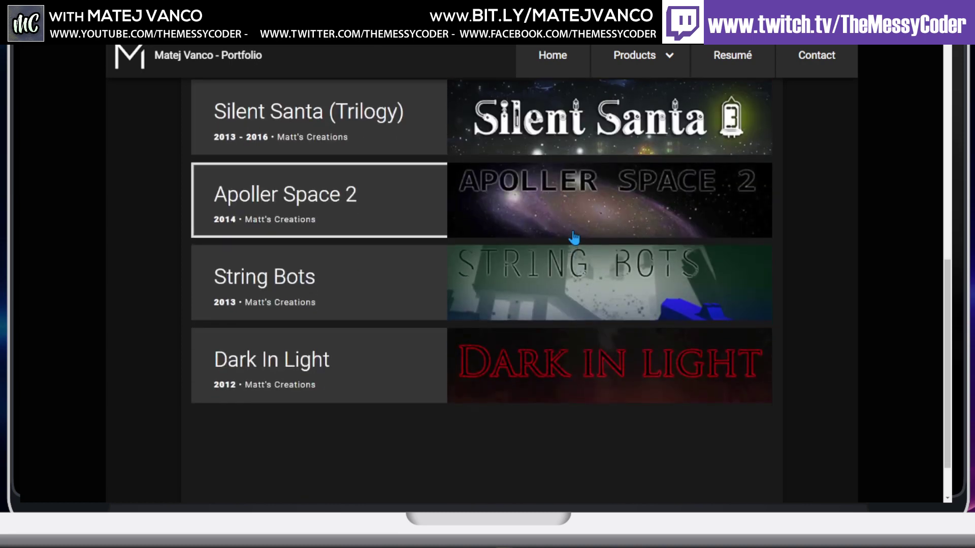
scroll(601, 223, up, 1)
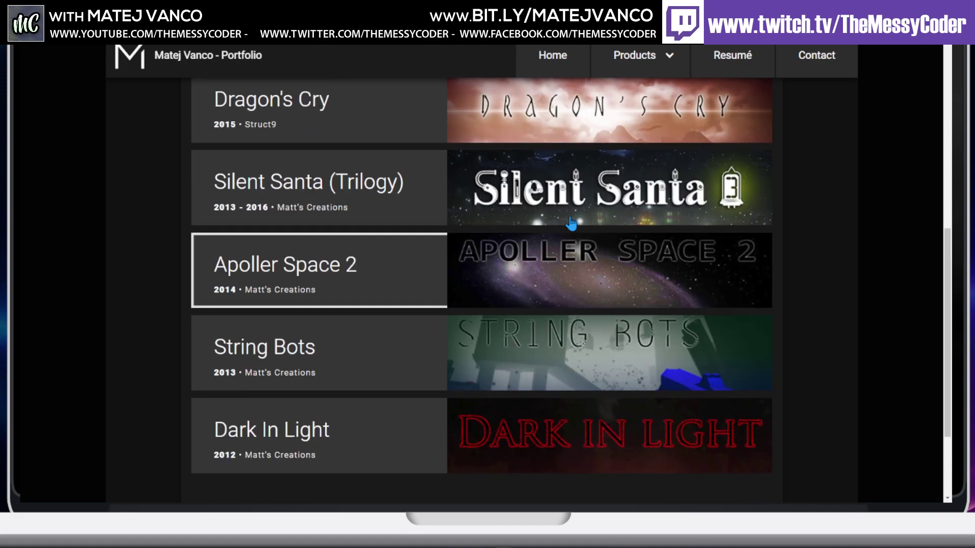
click(620, 202)
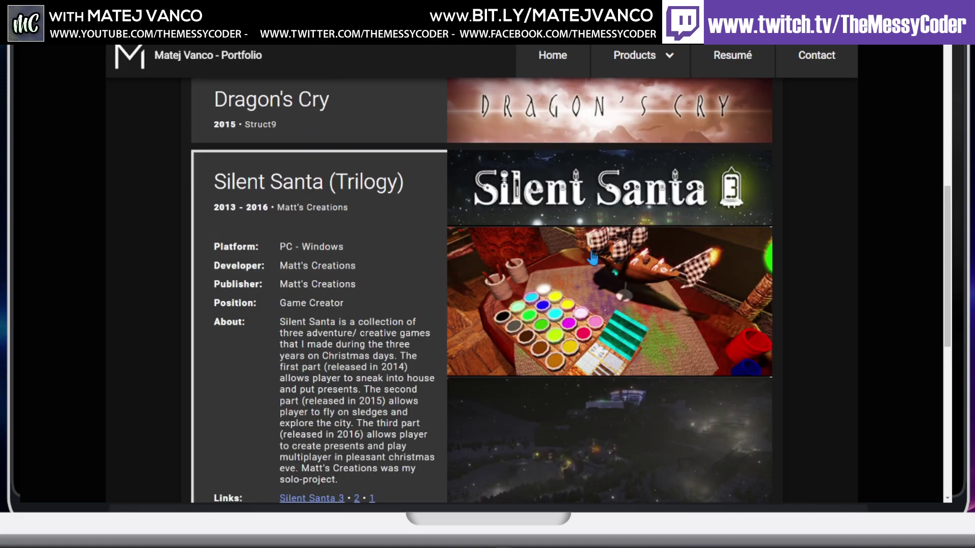
scroll(592, 252, down, 1)
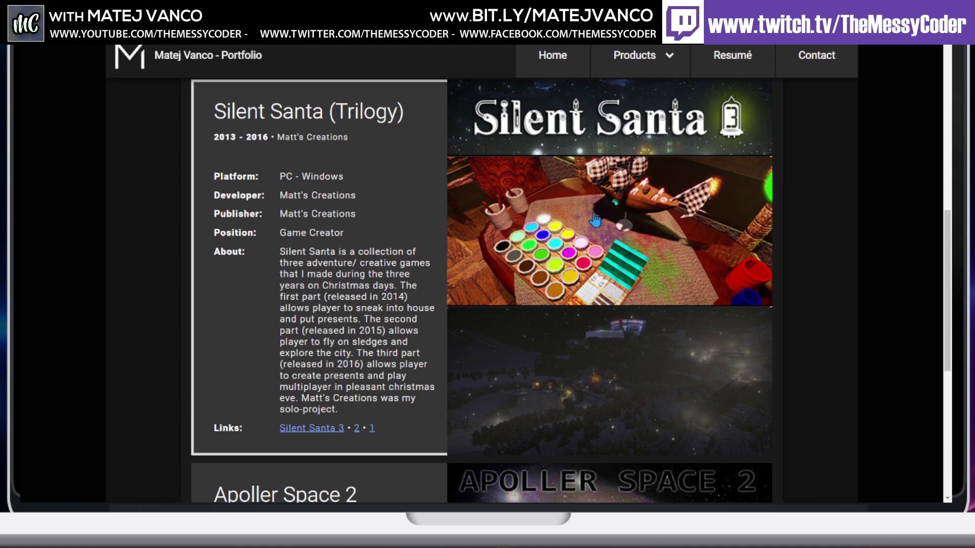
Open the Silent Santa 3 page, accept the cookie notice, and play the Official Overview video
click(335, 428)
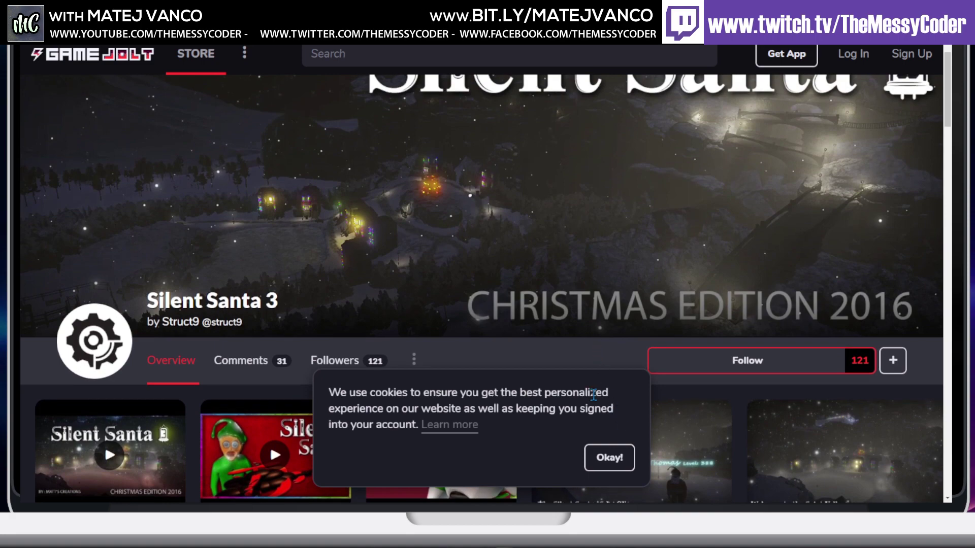
click(609, 457)
scroll(446, 219, down, 4)
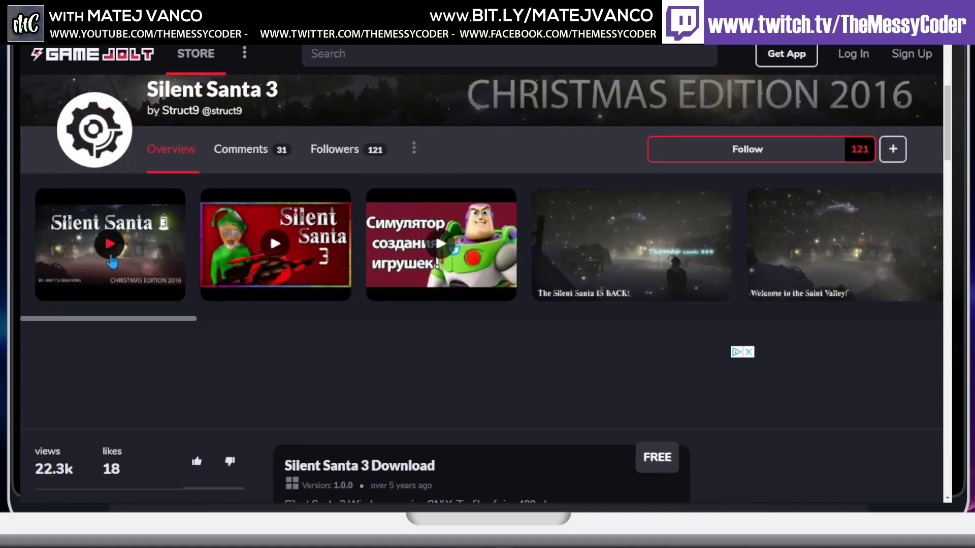
click(132, 244)
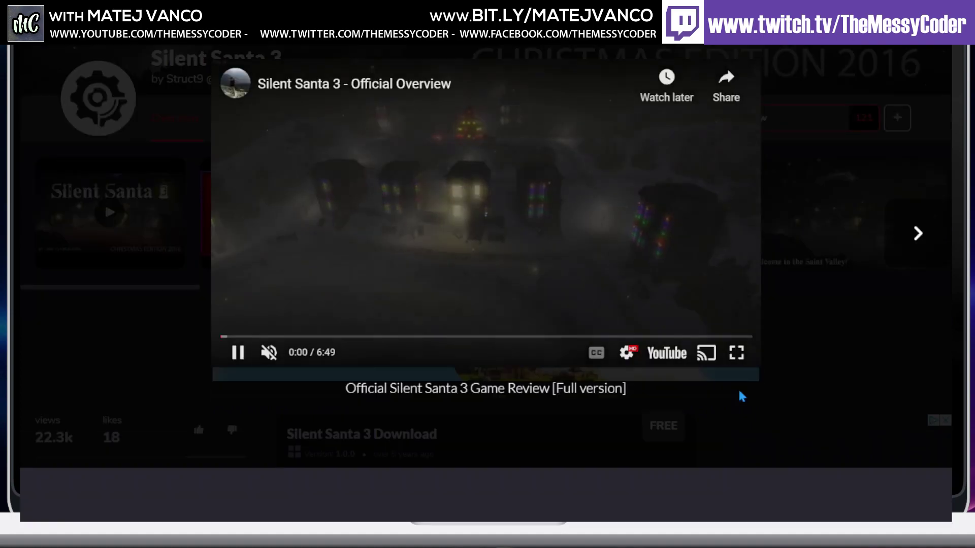
Watch the Silent Santa 3 official overview video full-screen
click(737, 388)
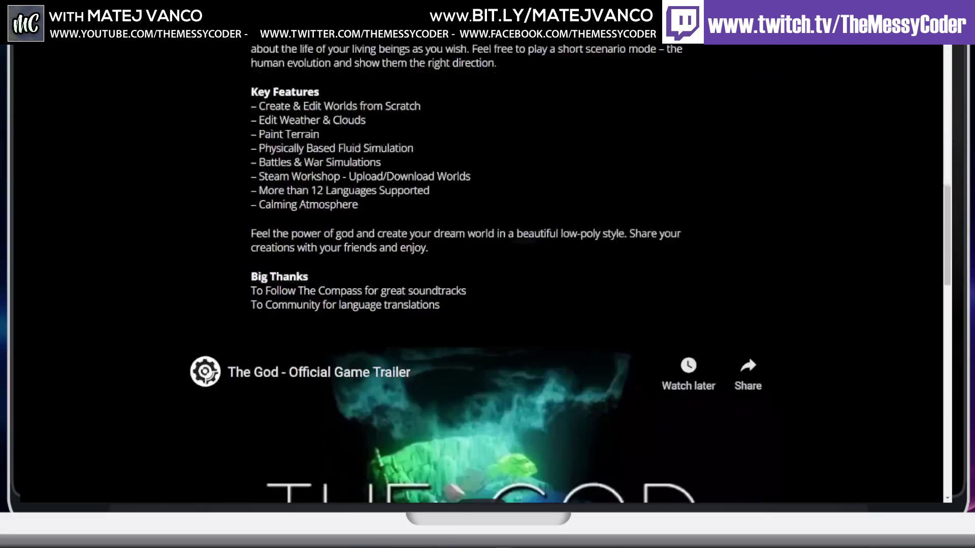
Scroll down The God page and start its official game trailer
scroll(464, 334, down, 3)
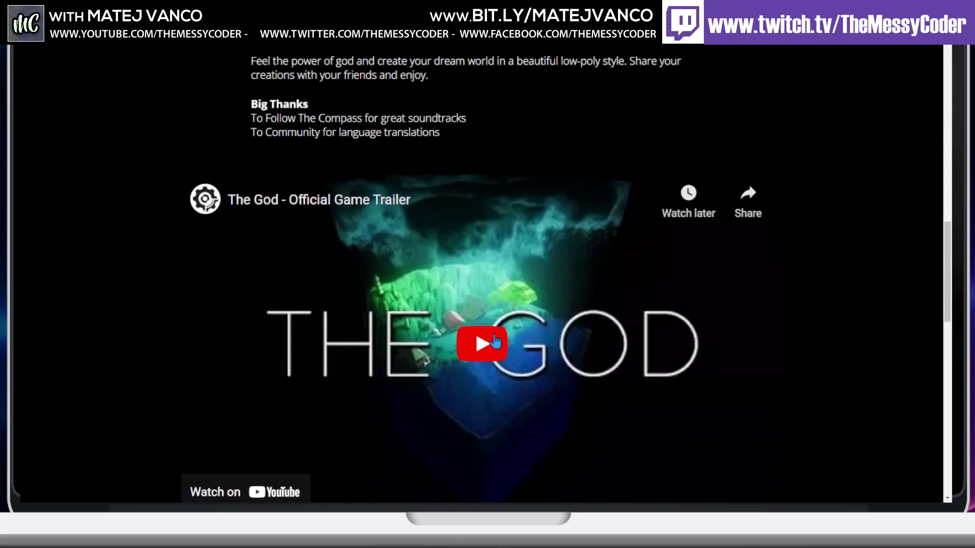
click(495, 341)
scroll(500, 335, down, 2)
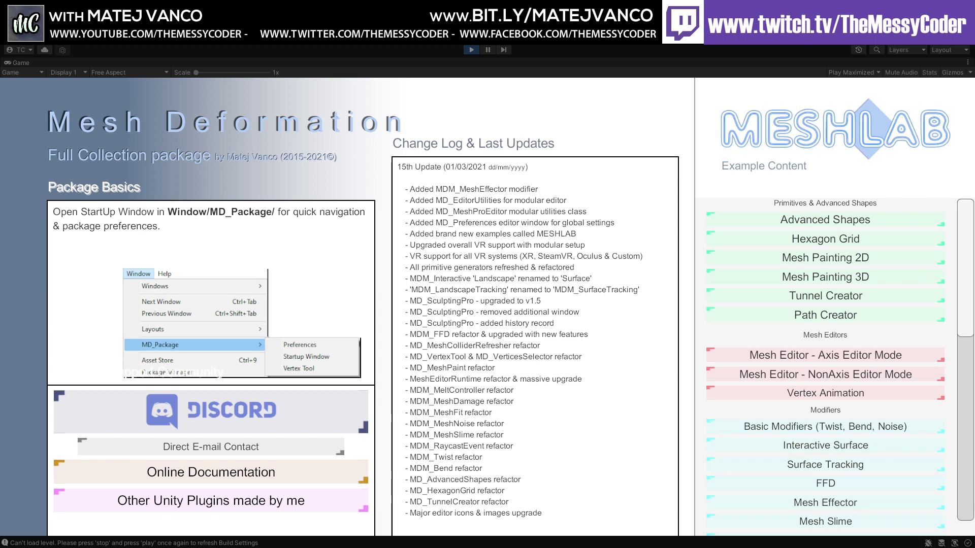
Stop the introduction demo and open the MDExample_AdvancedShapes scene from the AdvancedShapes folder
click(469, 51)
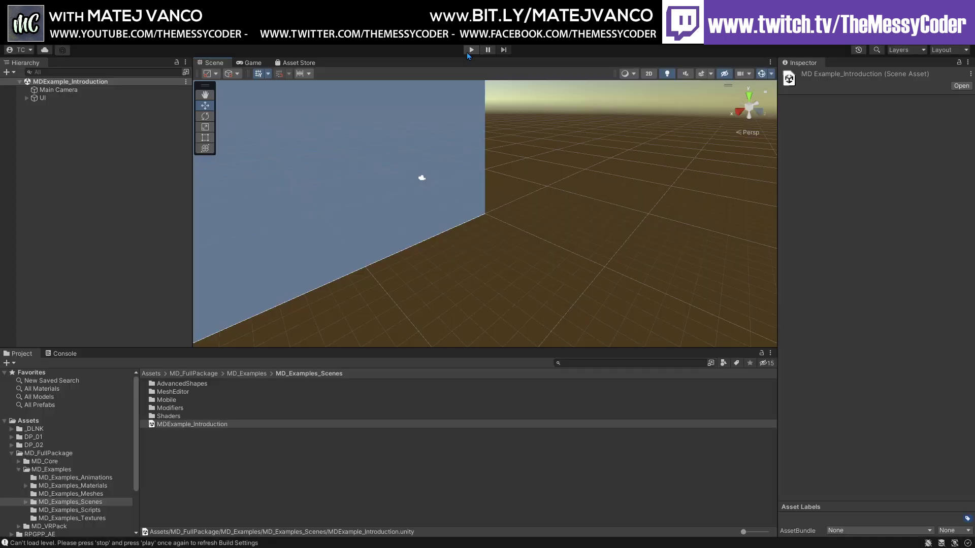
right_drag(420, 179, 633, 289)
middle_drag(633, 289, 654, 291)
scroll(487, 233, down, 1)
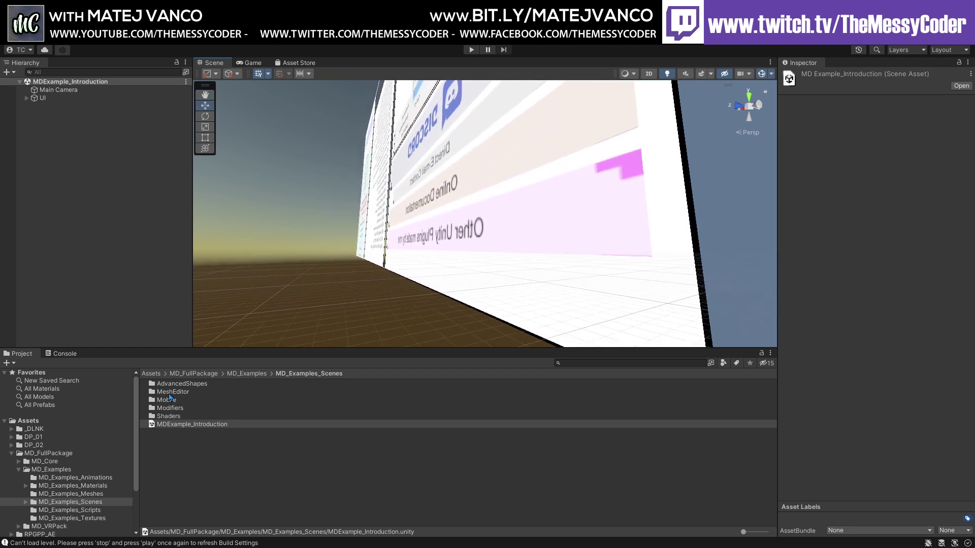
double_click(172, 385)
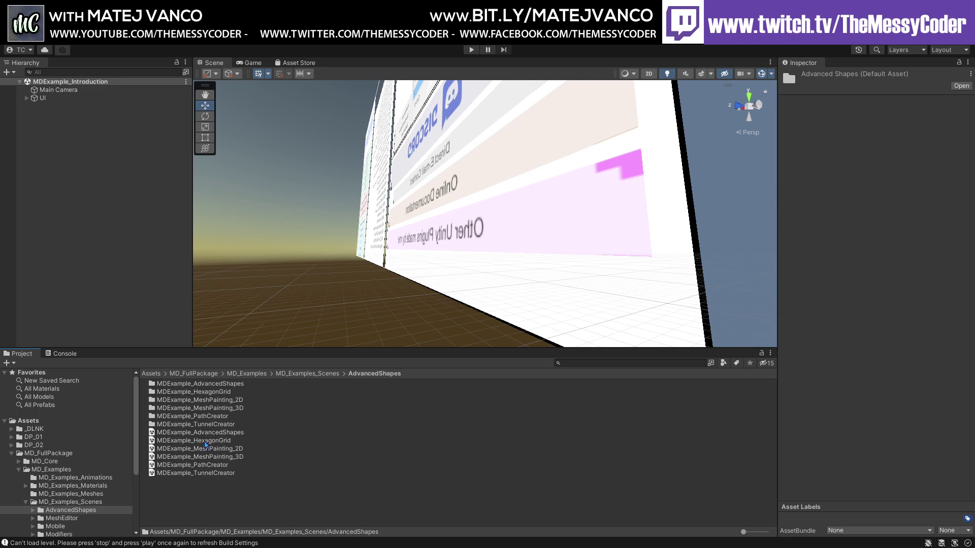
double_click(220, 435)
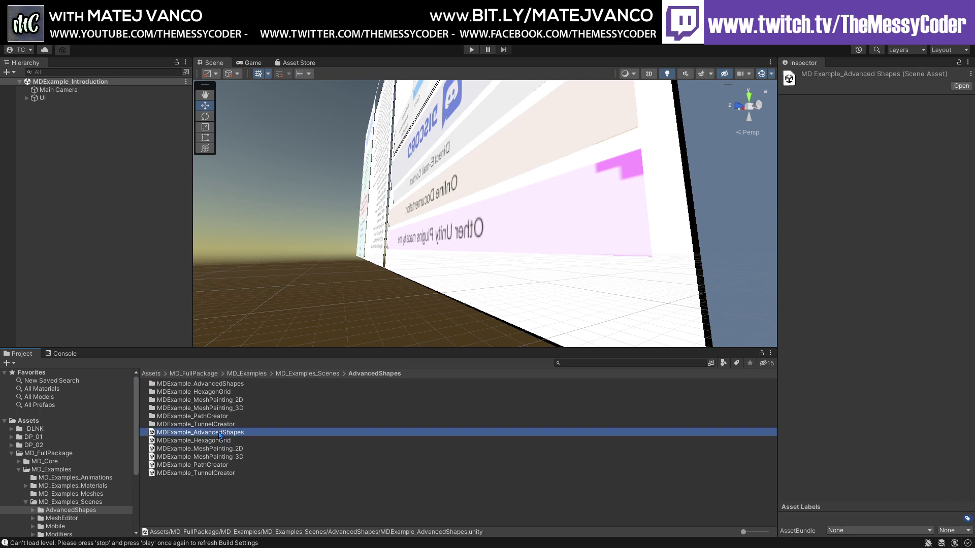
Run the Advanced Shapes demo and generate a box, torus, sphere and tube
click(471, 49)
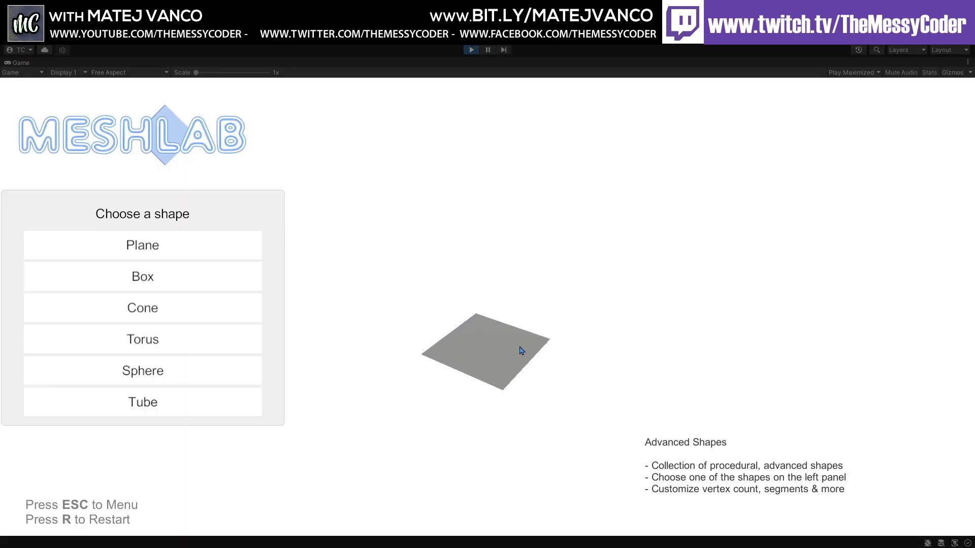
click(211, 277)
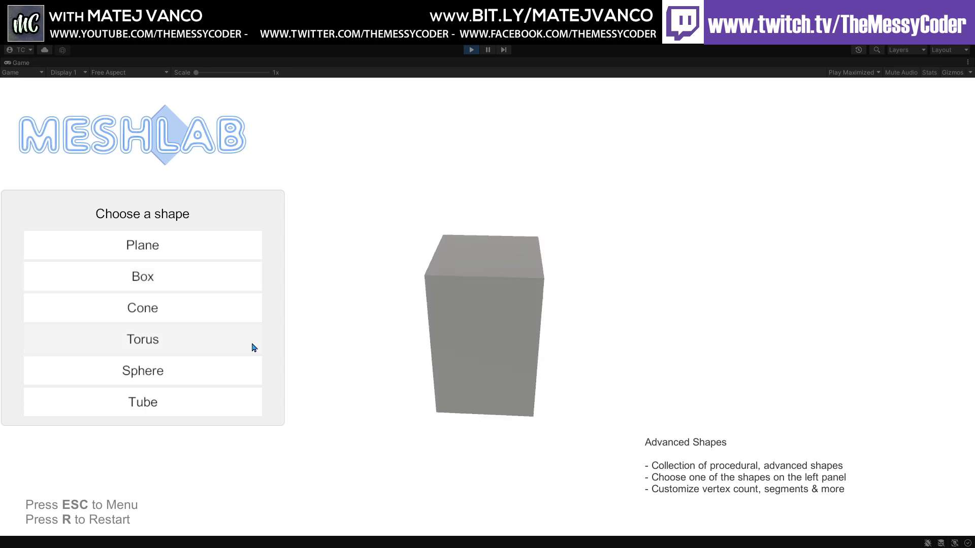
click(187, 341)
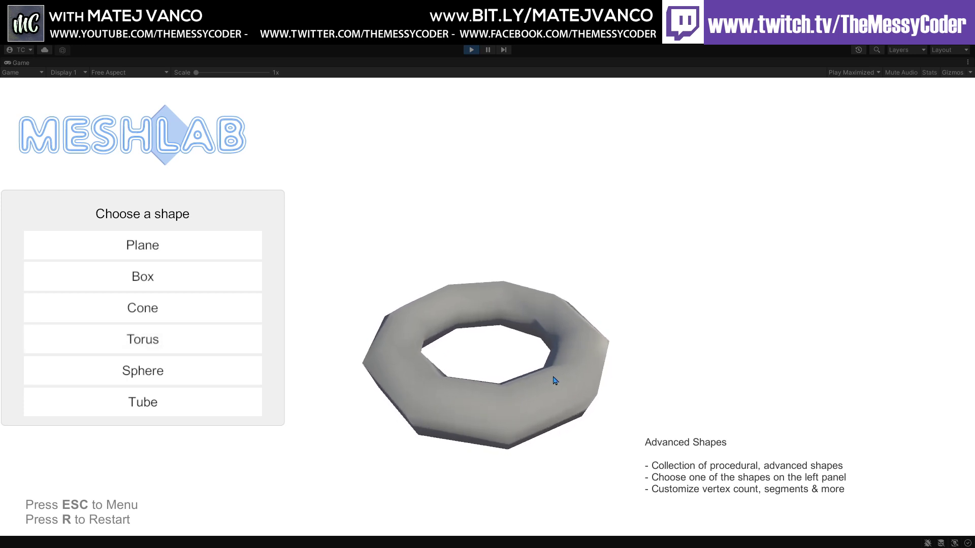
click(201, 372)
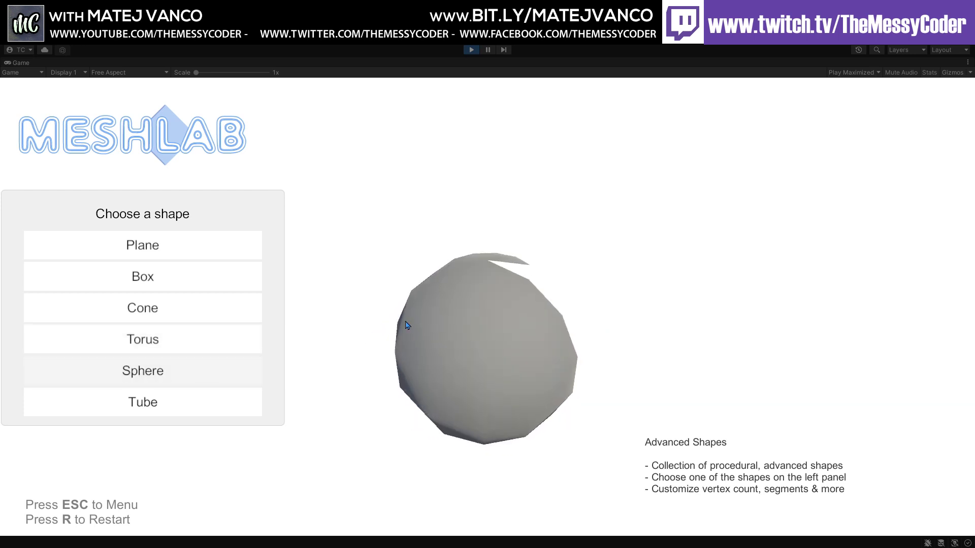
click(192, 397)
Cycle through cone, box, plane, box, cone, torus, sphere and tube, then stop play mode
click(180, 318)
click(181, 285)
click(181, 252)
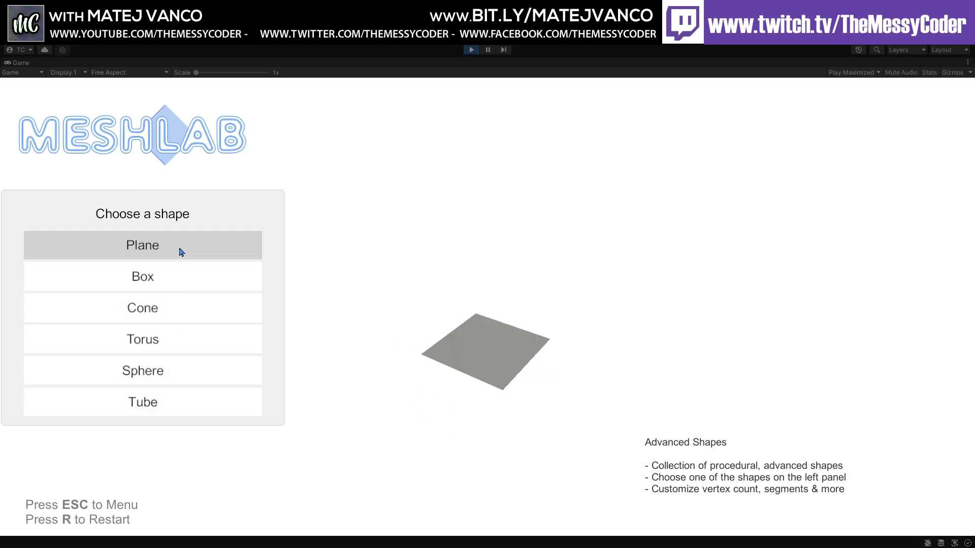
click(223, 276)
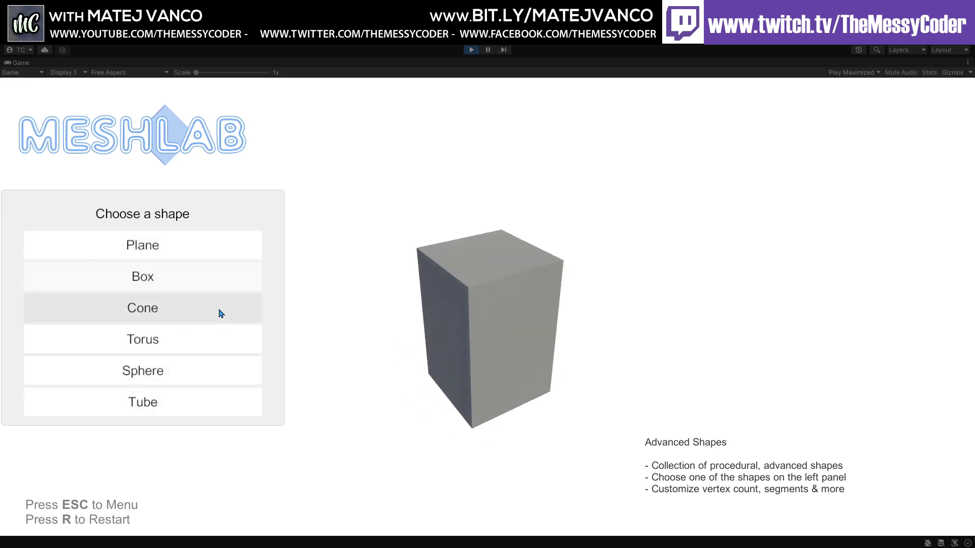
click(218, 310)
click(218, 339)
click(221, 361)
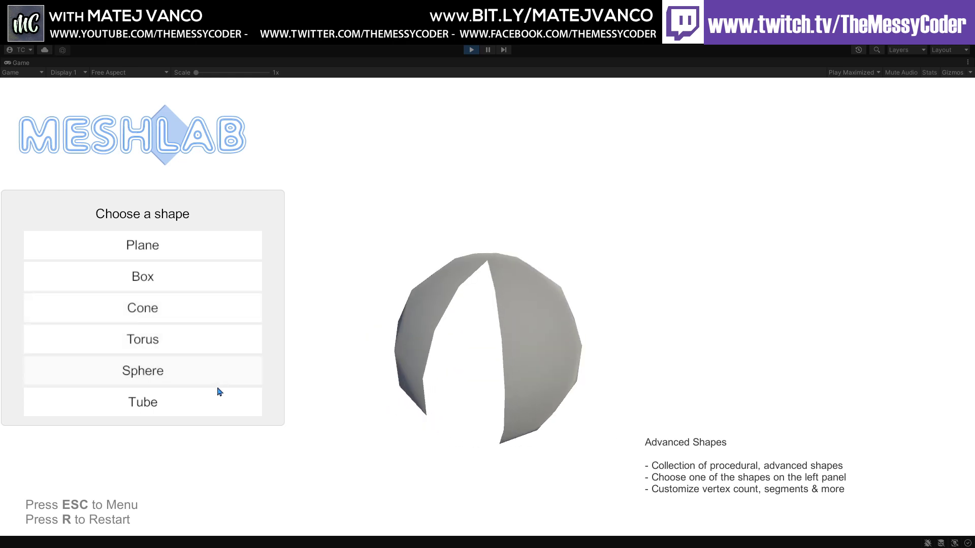
click(218, 404)
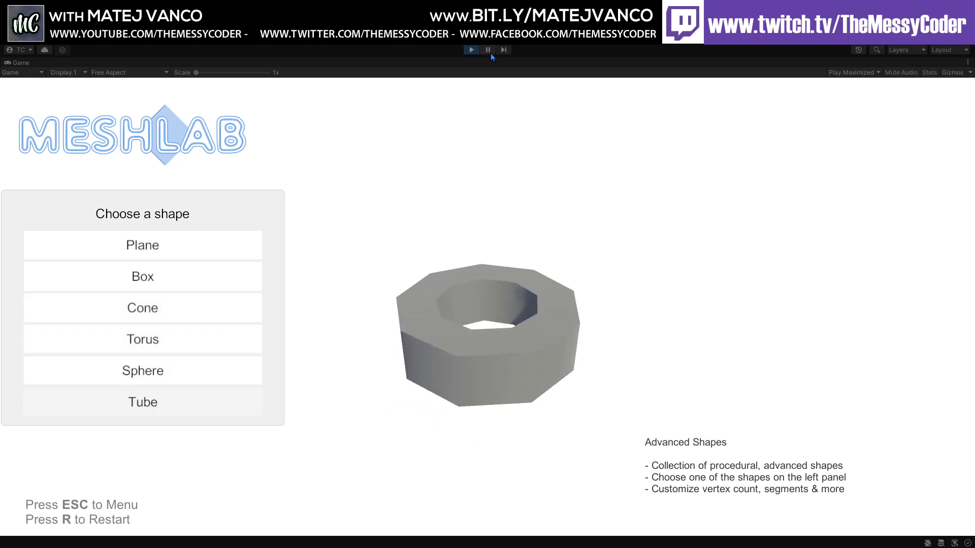
key(ctrl+p)
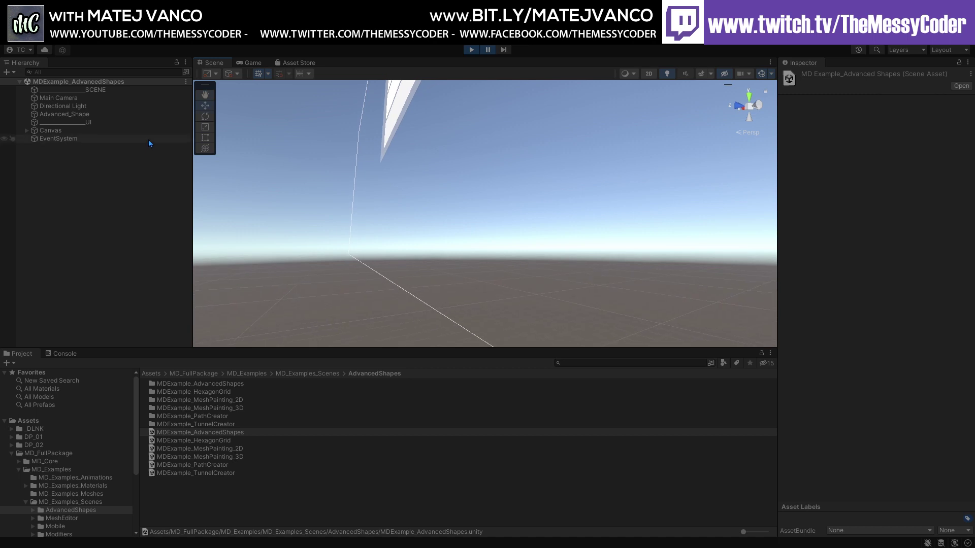
Frame the Advanced_Shape tube, inspect its openings from several angles, enlarge the 3D view and show the Game view
double_click(108, 117)
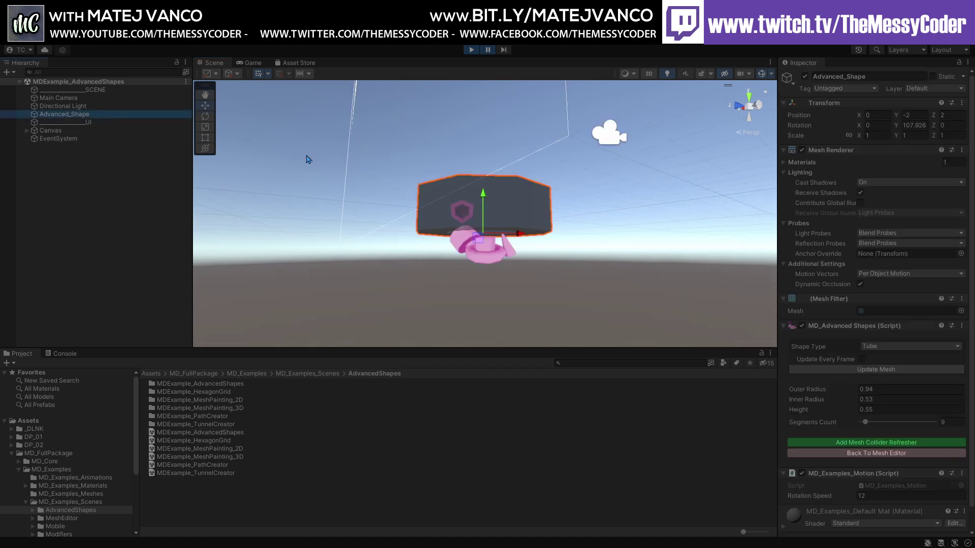
right_drag(565, 192, 541, 236)
middle_drag(530, 140, 501, 257)
scroll(500, 257, up, 8)
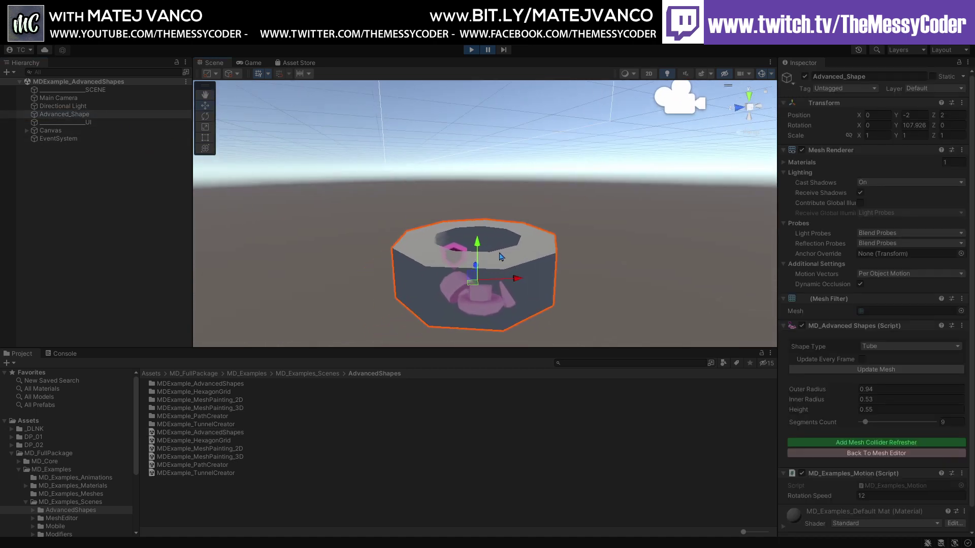
right_drag(499, 148, 486, 215)
middle_drag(486, 215, 476, 264)
right_drag(490, 182, 492, 207)
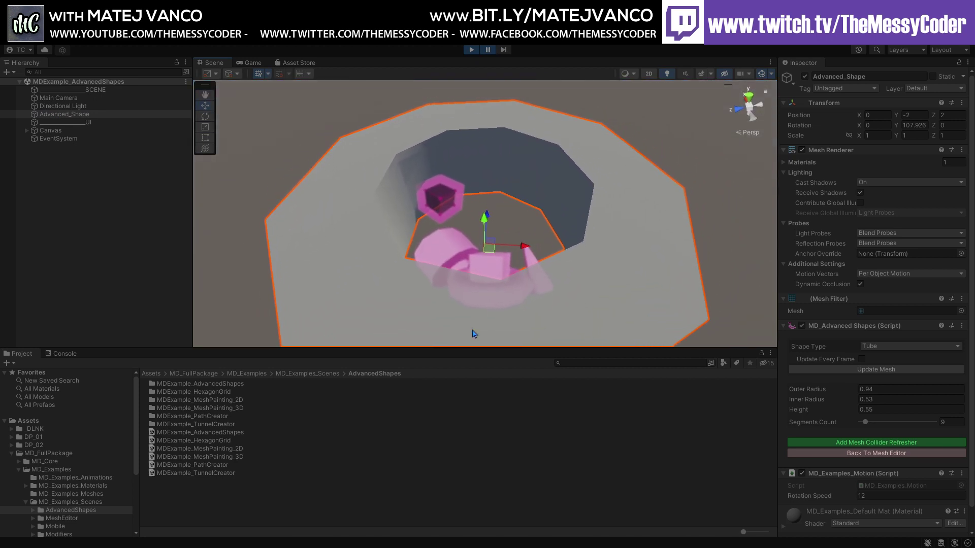
drag(465, 347, 485, 417)
click(248, 62)
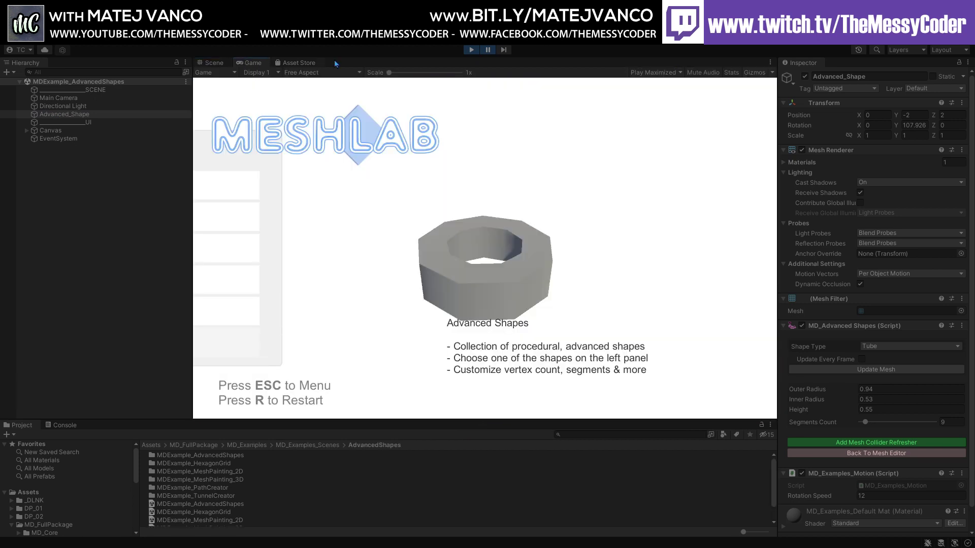
Resume the paused demo and watch the spinning tube in the Scene view
click(205, 63)
click(487, 51)
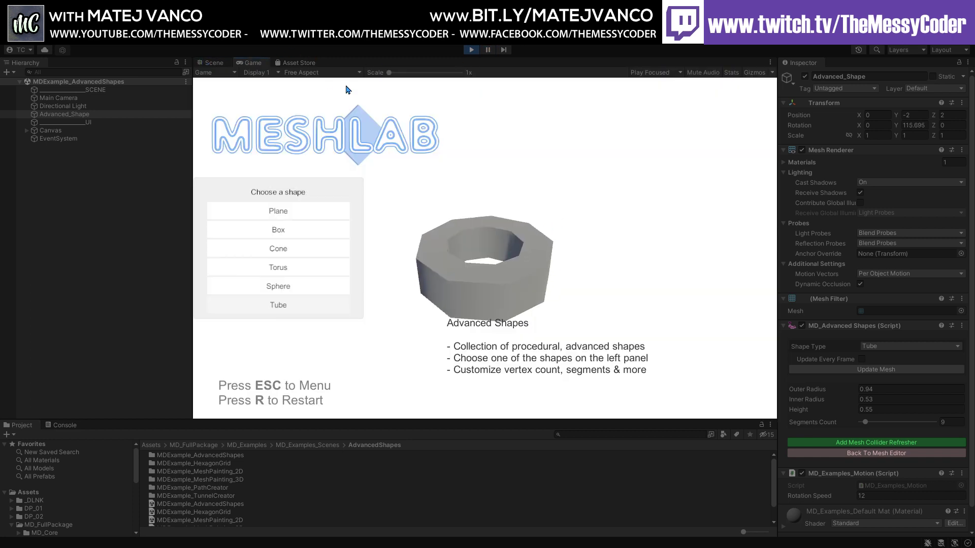
click(216, 63)
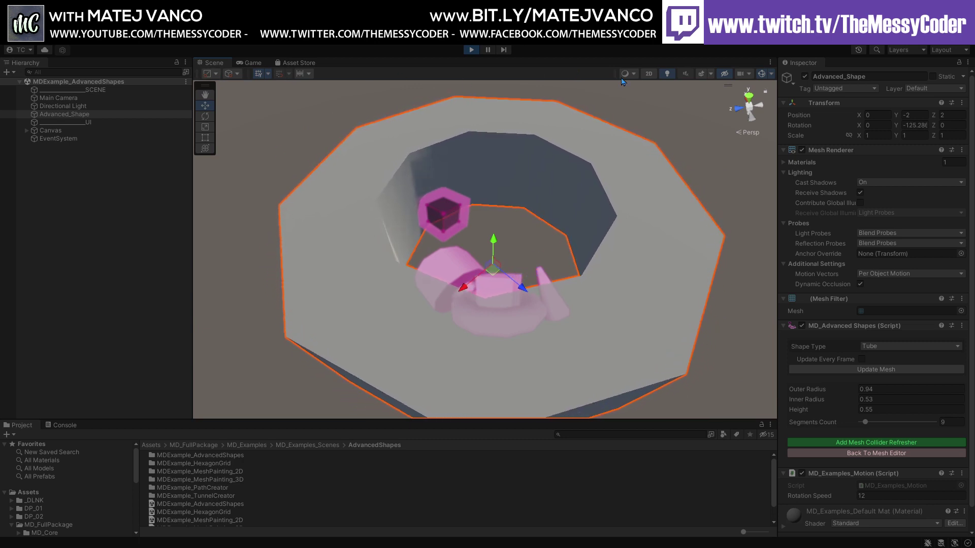
Inspect the tube in Wireframe mode from other angles, then switch the demo's shape to Cone
click(652, 99)
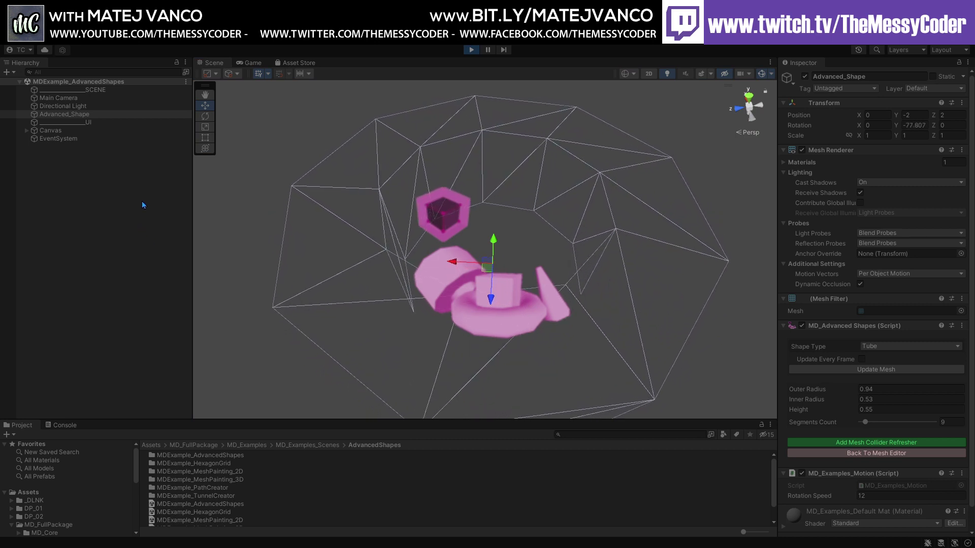
click(134, 231)
right_drag(435, 212, 475, 190)
alt+drag(476, 194, 552, 203)
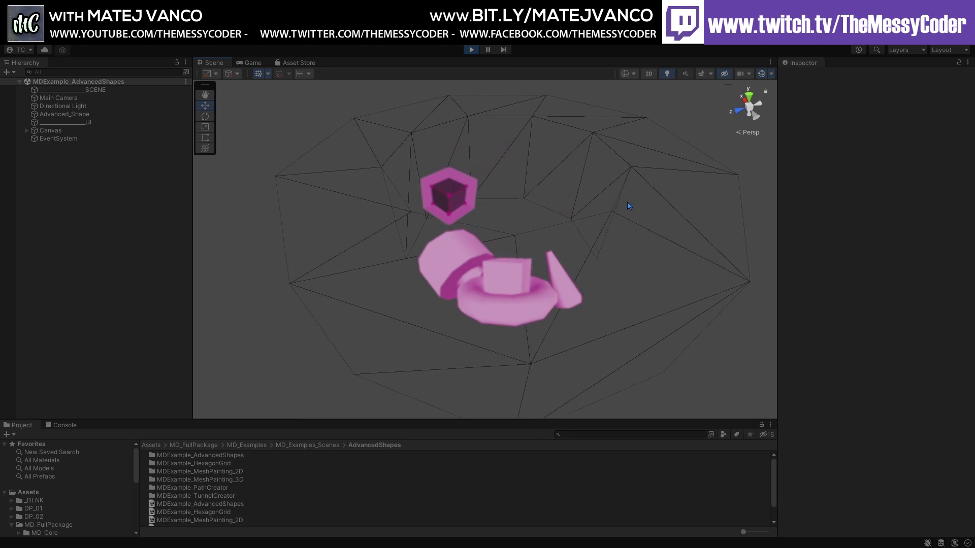
middle_drag(636, 205, 599, 198)
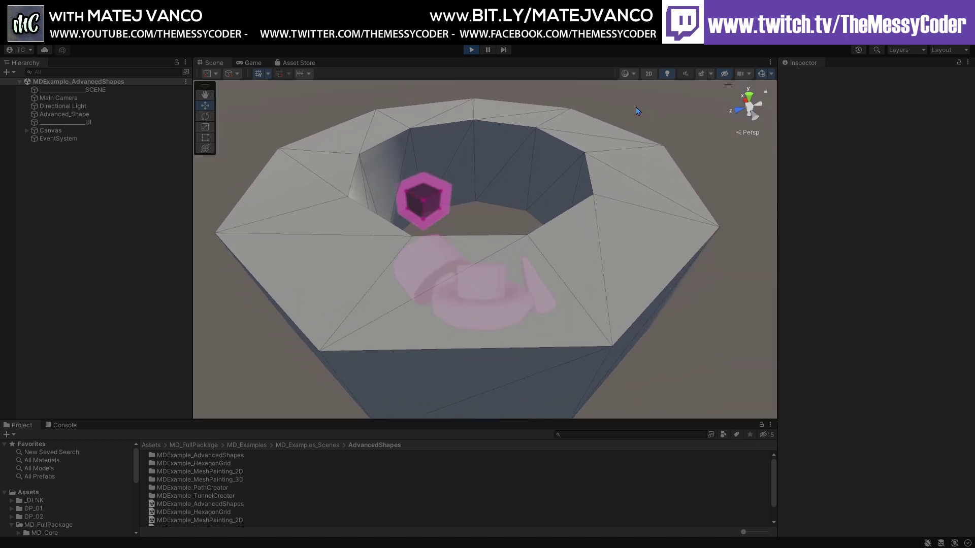
click(250, 62)
click(287, 249)
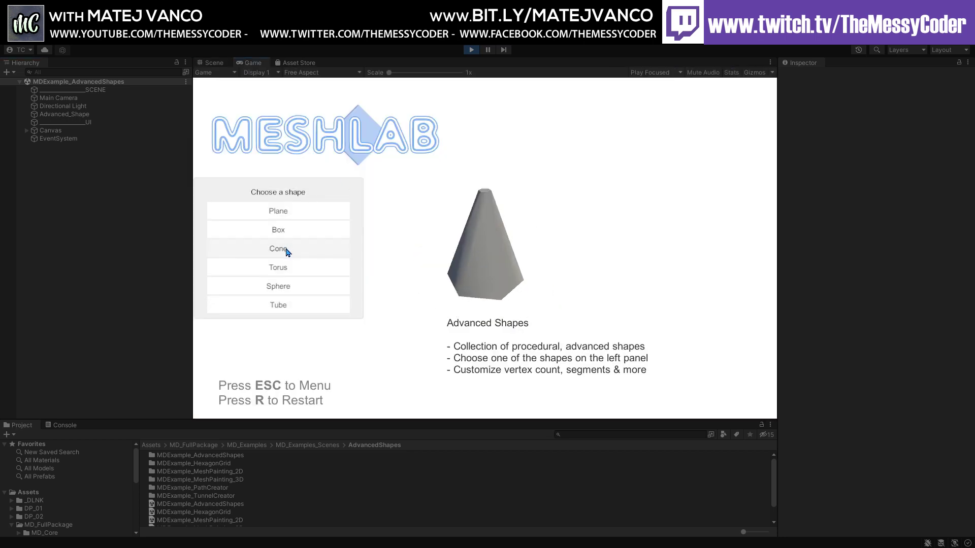
Frame the cone in the Scene view and select it to show Height 1.3, Sides Count 6
click(214, 62)
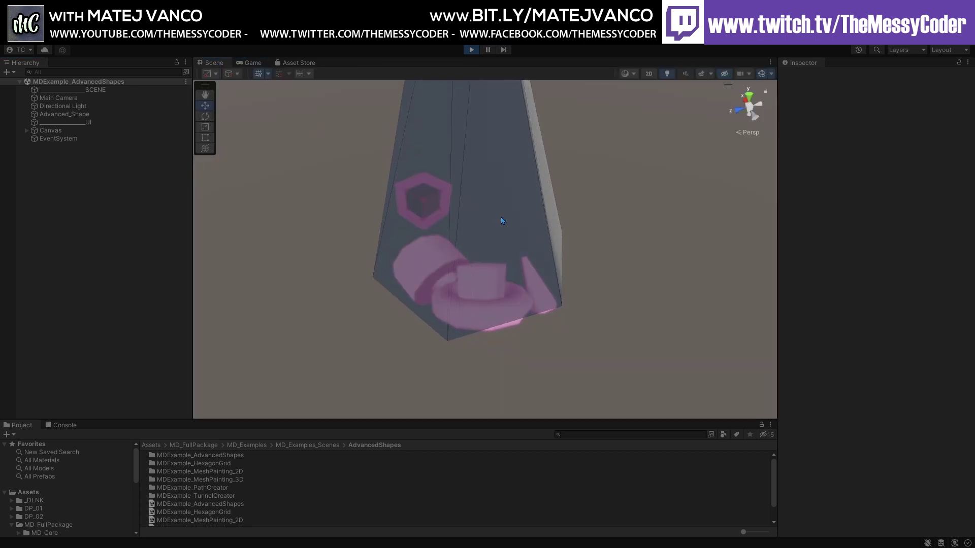
scroll(501, 216, down, 2)
right_drag(512, 239, 513, 183)
middle_drag(442, 196, 572, 195)
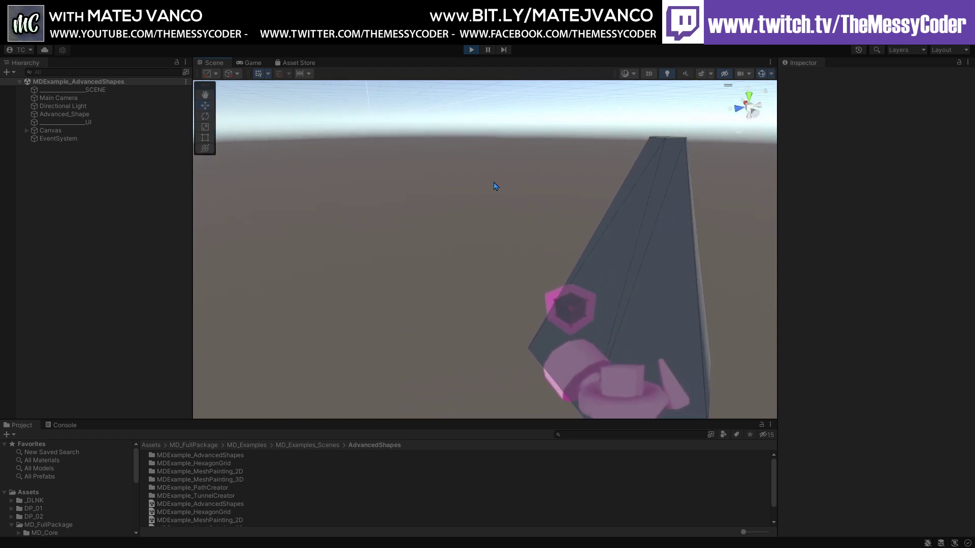
right_drag(495, 186, 481, 243)
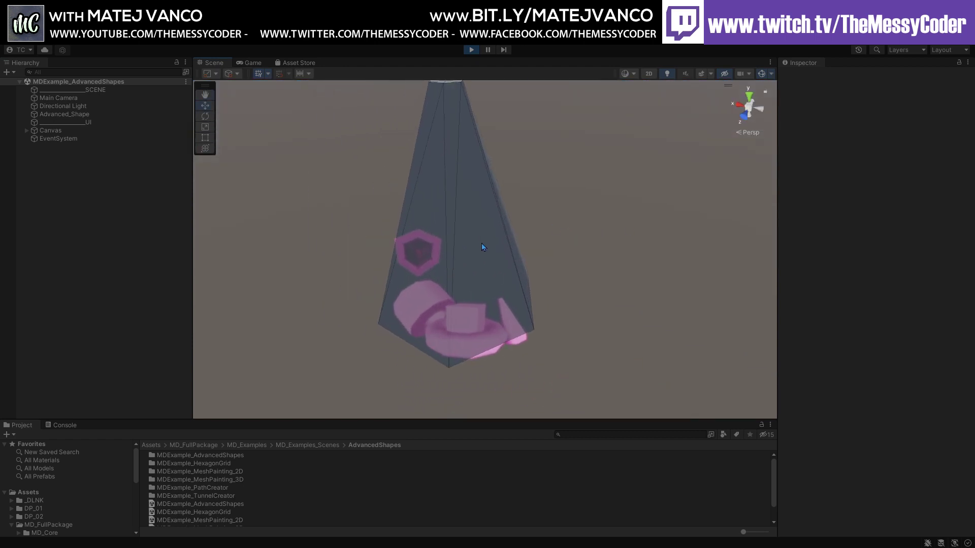
click(482, 243)
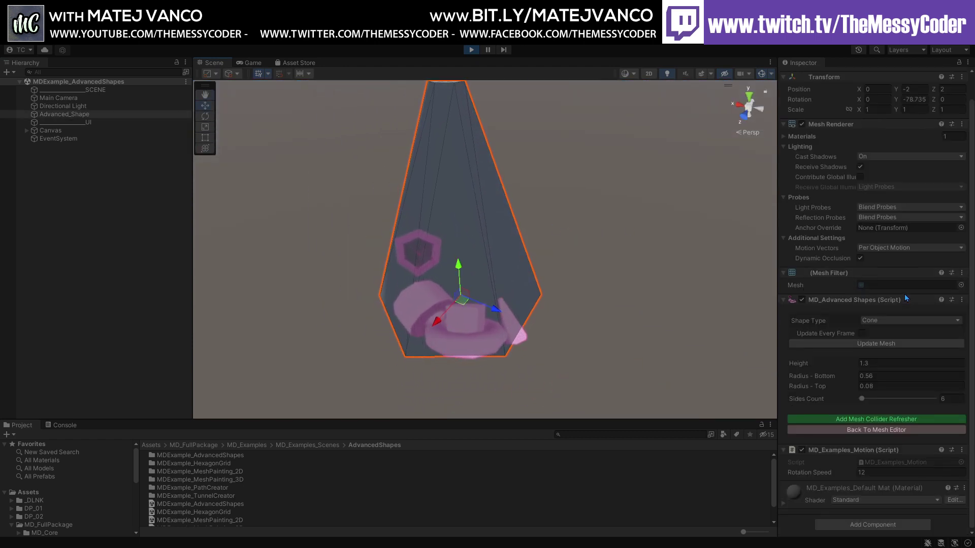
Rebuild the shape as a Box with Height 1, making a 1×1×1 cube
click(883, 320)
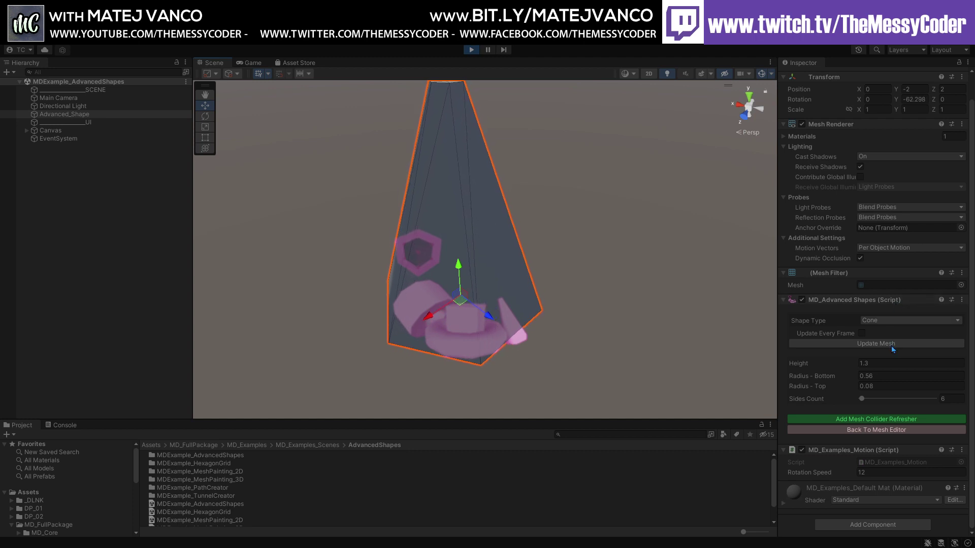
click(891, 346)
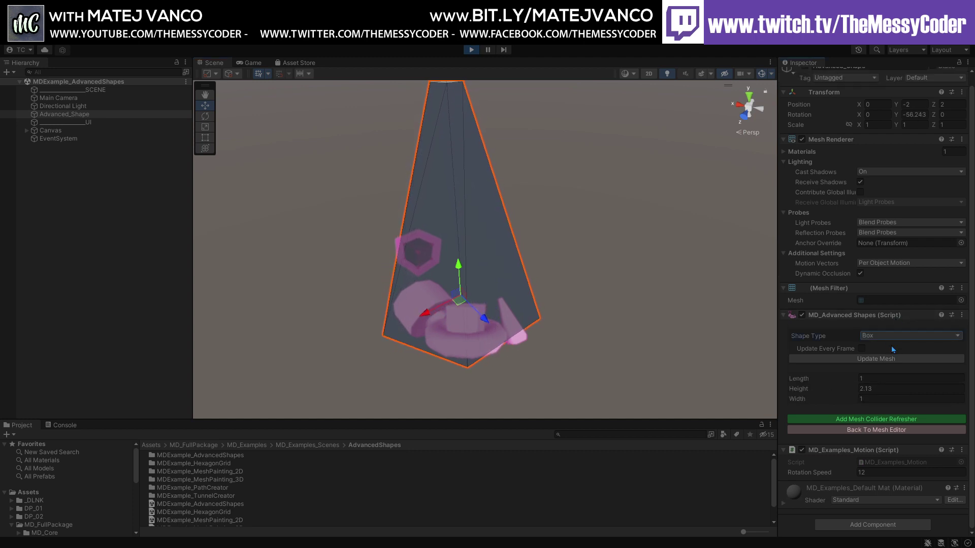
click(882, 369)
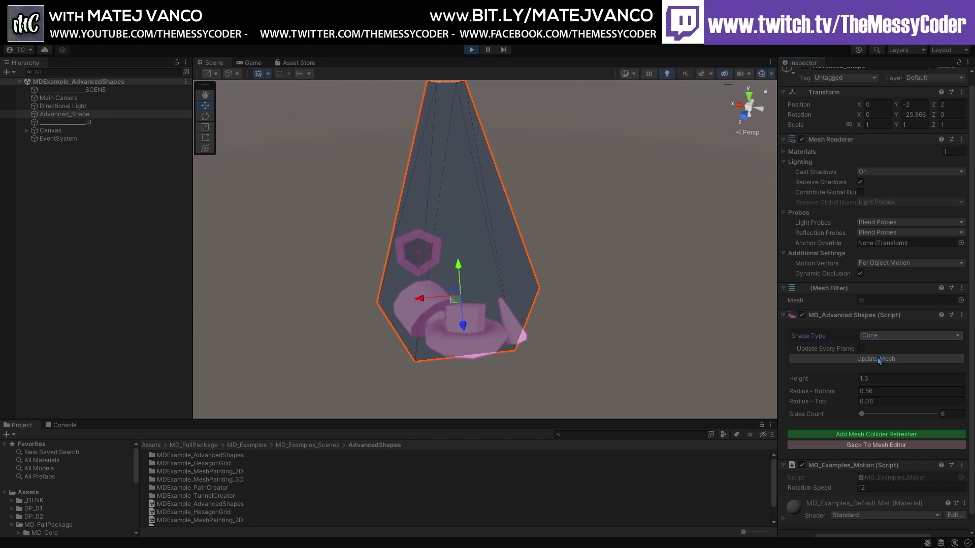
key(ctrl+y)
click(869, 356)
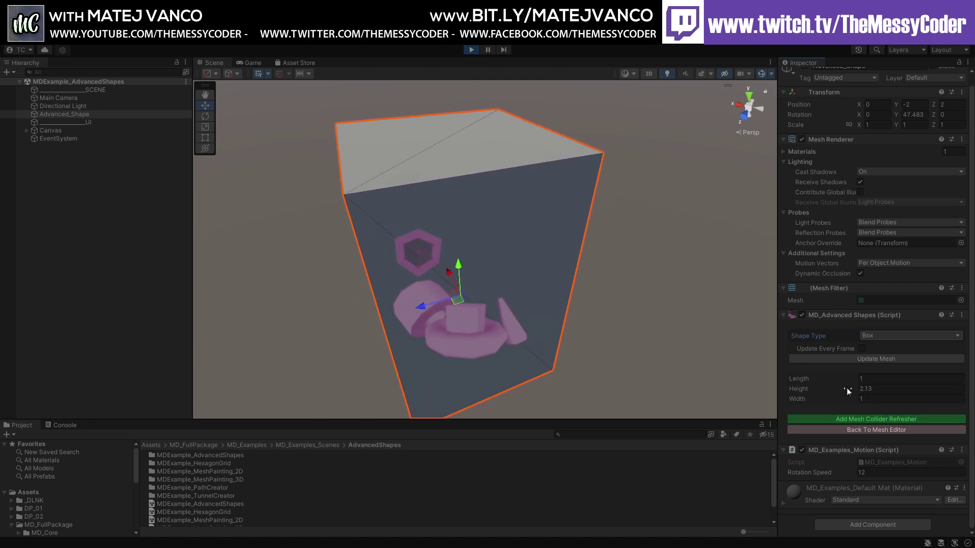
drag(848, 391, 827, 394)
text(1)
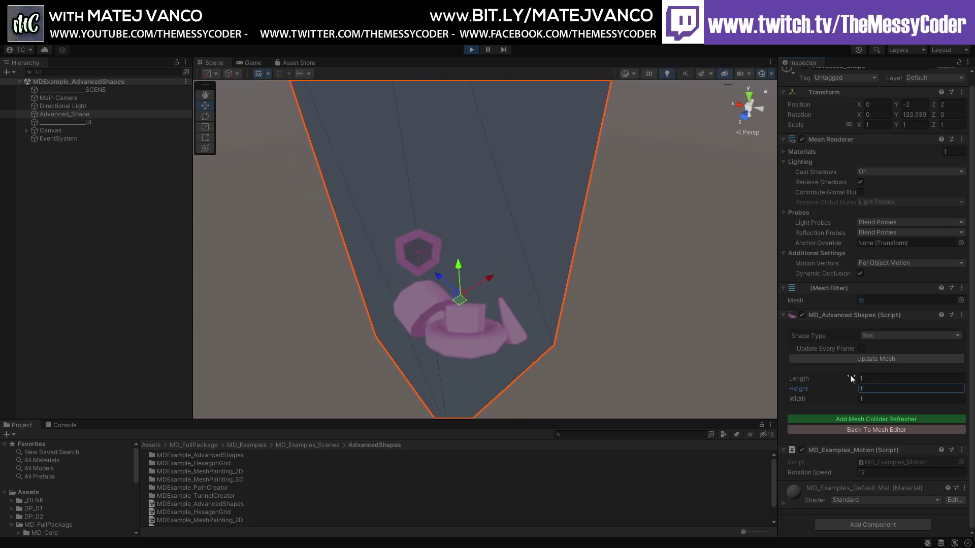
click(857, 359)
right_drag(532, 203, 508, 252)
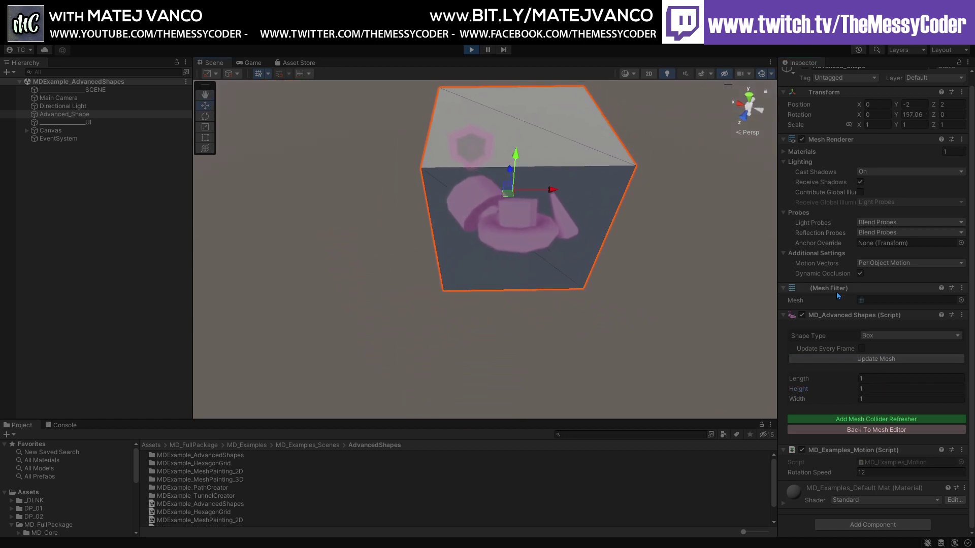
Rebuild it as a sphere updating every frame, with 31 segments and horizontal slice 233
click(909, 336)
click(891, 391)
click(888, 359)
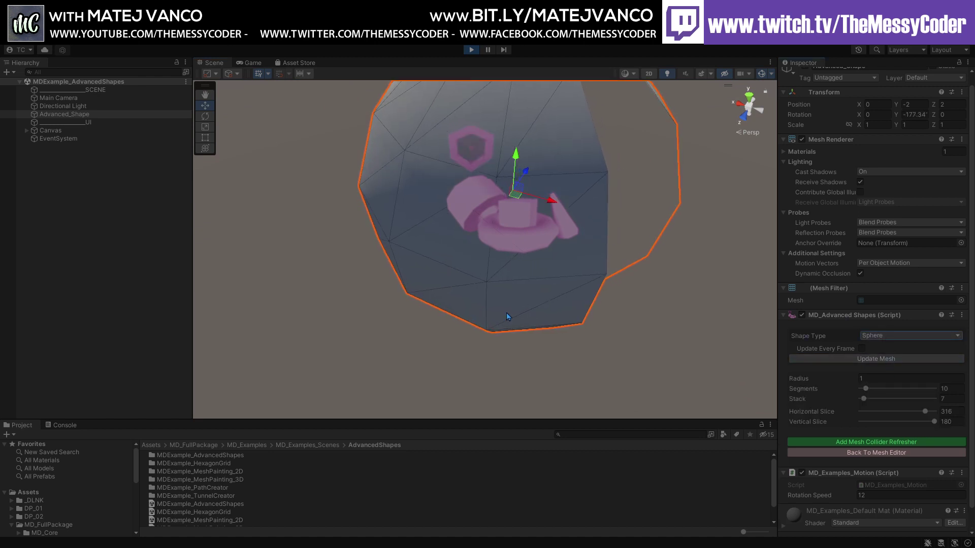
alt+drag(506, 316, 581, 270)
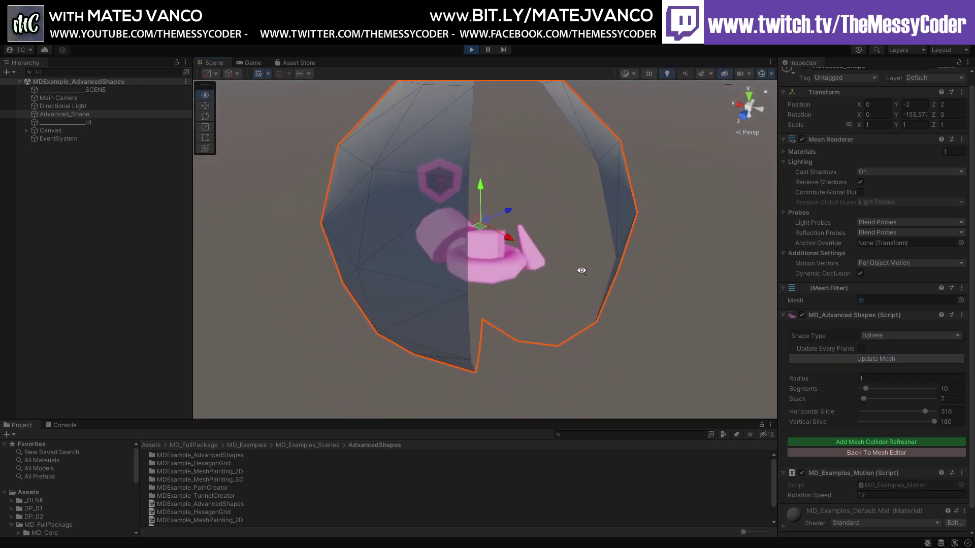
click(862, 349)
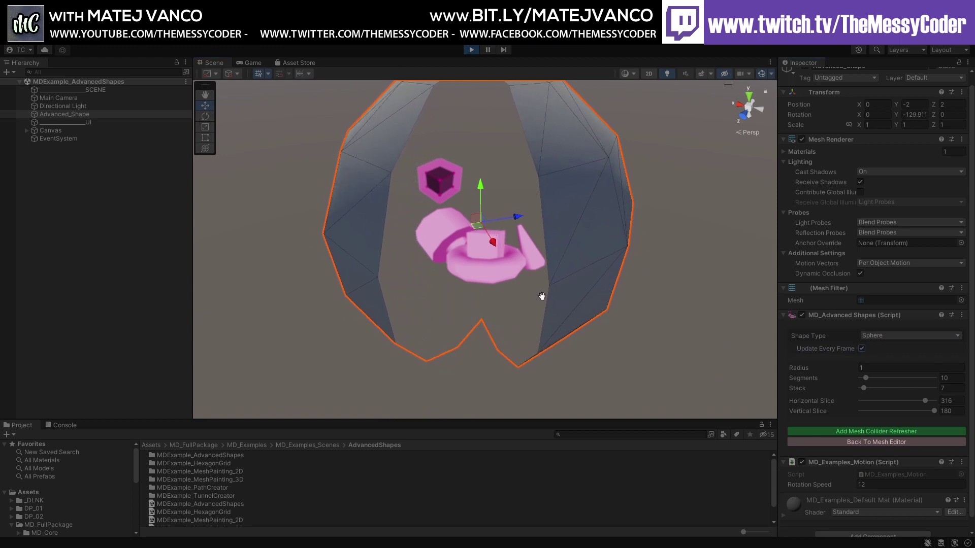
drag(866, 378, 881, 392)
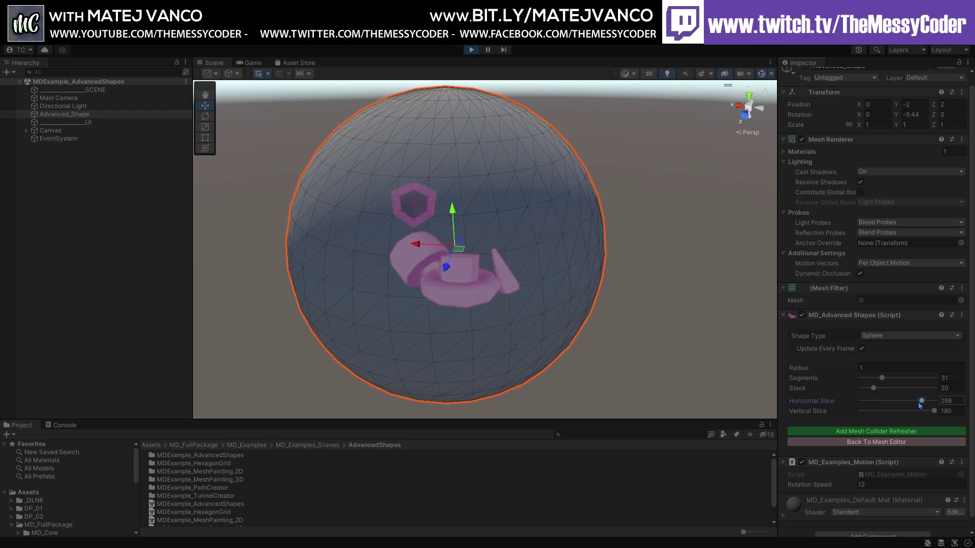
drag(915, 403, 908, 401)
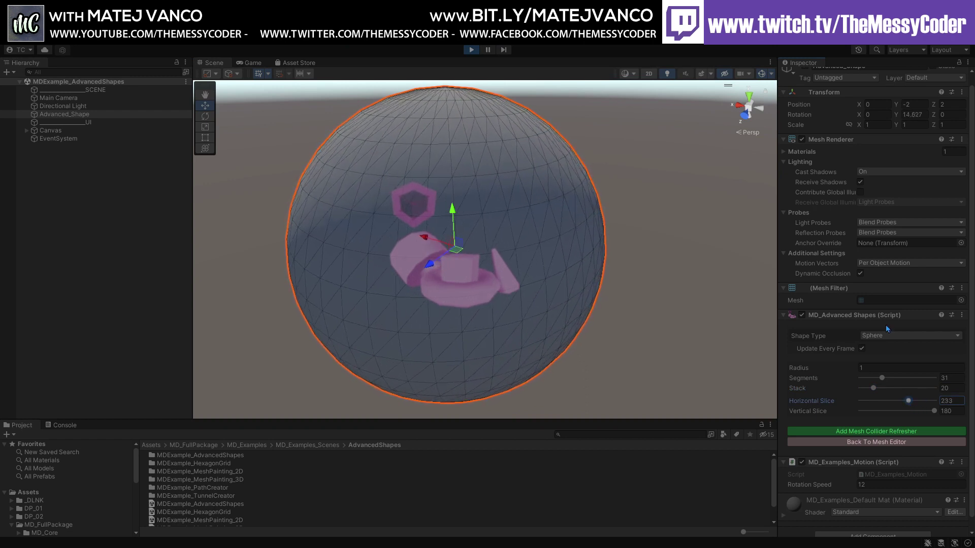
click(895, 409)
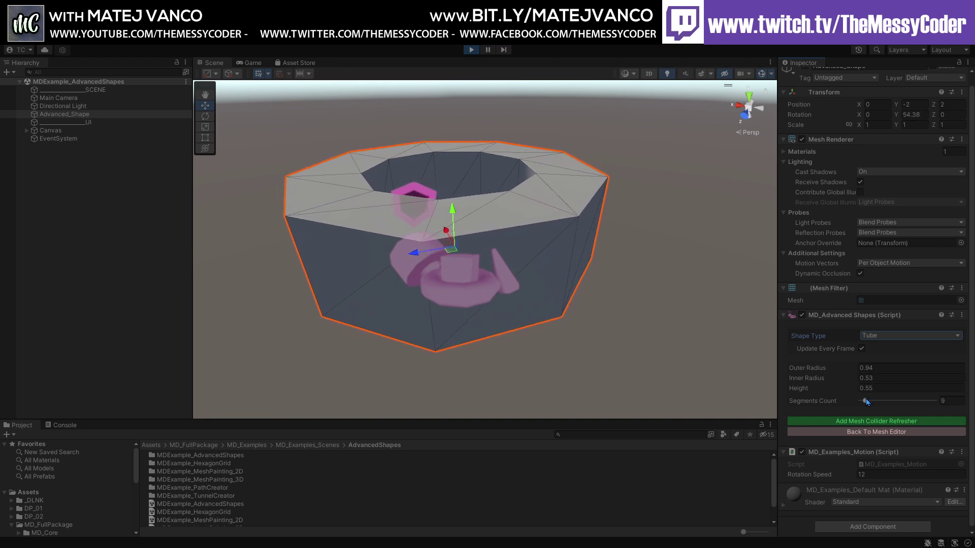
Raise the tube's segments from 9 to 28, then stop the demo so it reverts to a plane
drag(866, 400, 882, 399)
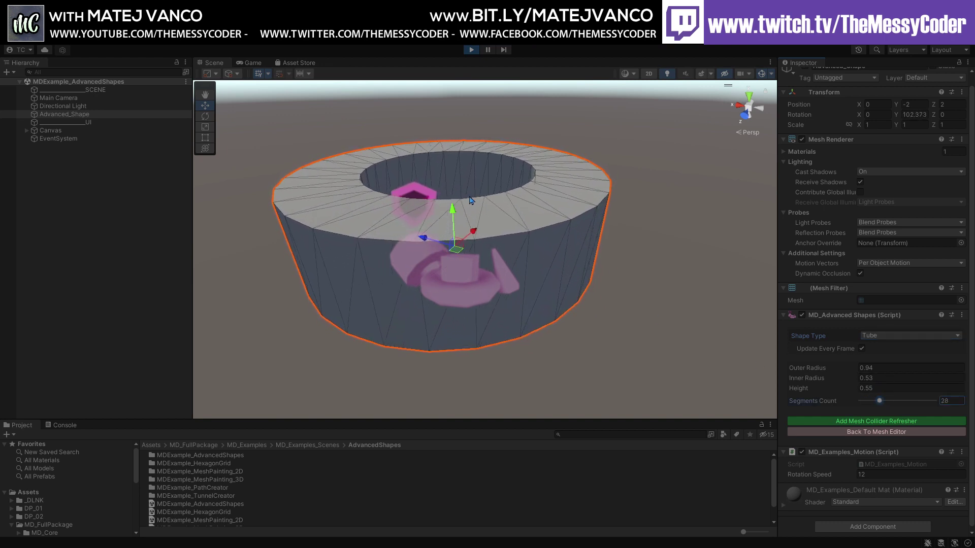
right_drag(471, 200, 551, 243)
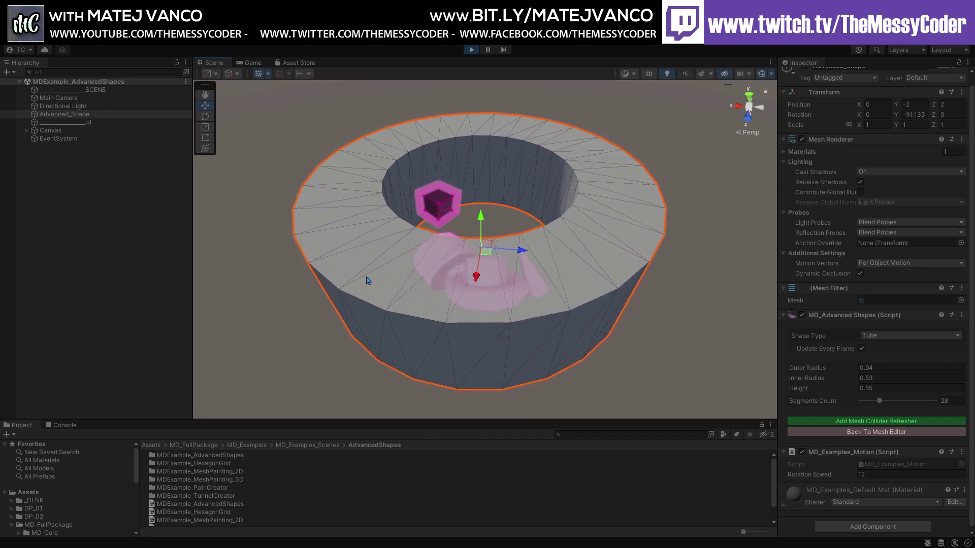
click(472, 49)
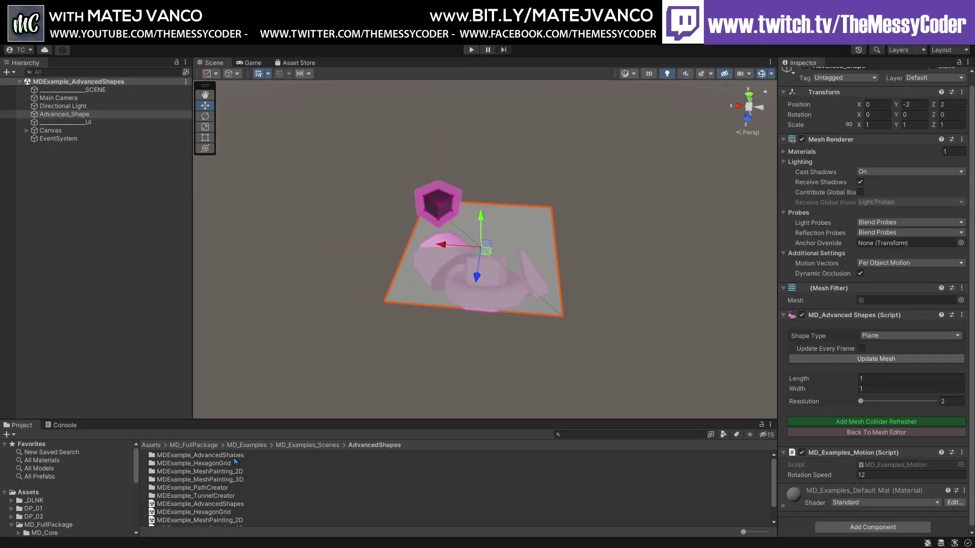
Open and run MDExample_MeshPainting_2D, painting a grey curving stroke
scroll(221, 500, down, 2)
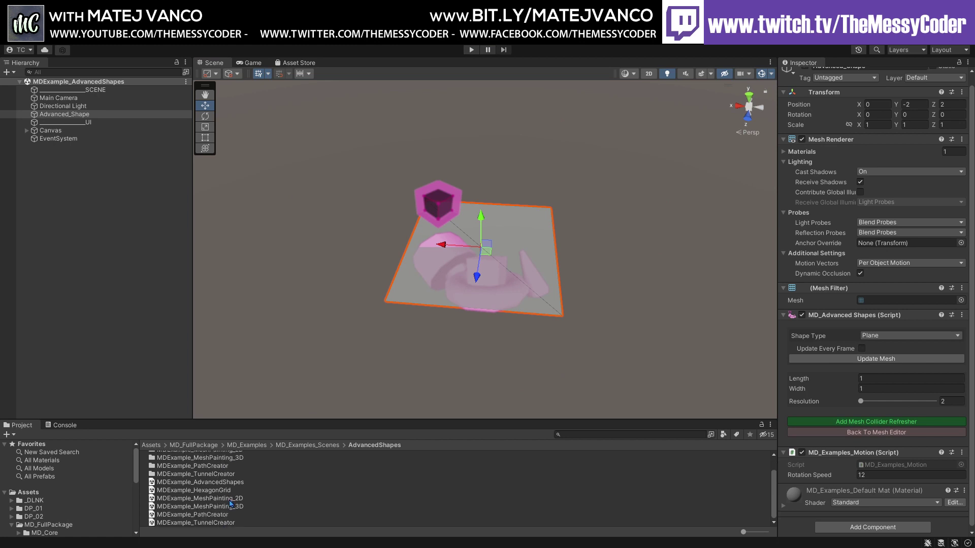
double_click(233, 500)
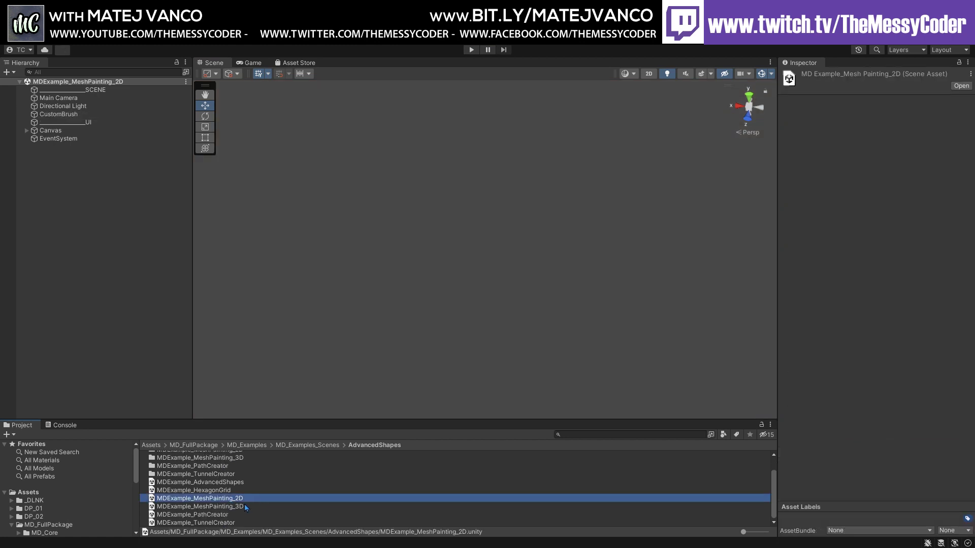
click(473, 50)
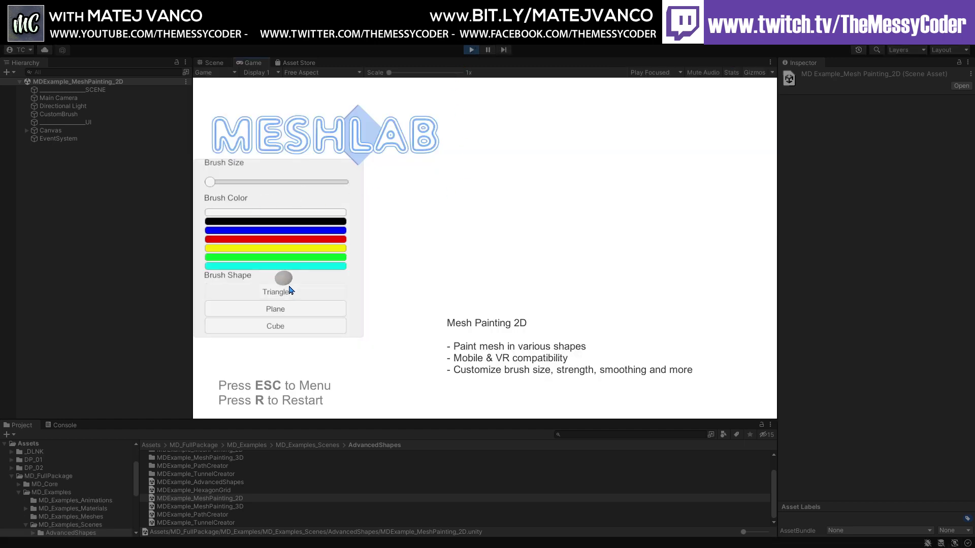
drag(567, 238, 526, 271)
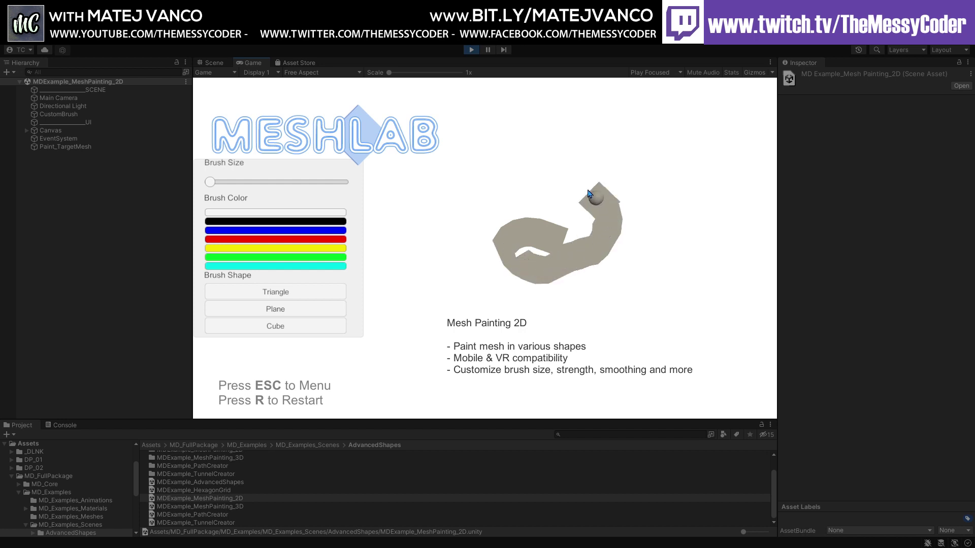
Switch the brush to red, paint several red strokes, then stop the demo
click(283, 239)
drag(442, 221, 544, 244)
mouse_move(537, 290)
mouse_down()
mouse_move(440, 254)
mouse_move(488, 161)
mouse_up()
mouse_move(545, 182)
mouse_down()
mouse_move(612, 167)
mouse_move(656, 237)
mouse_up()
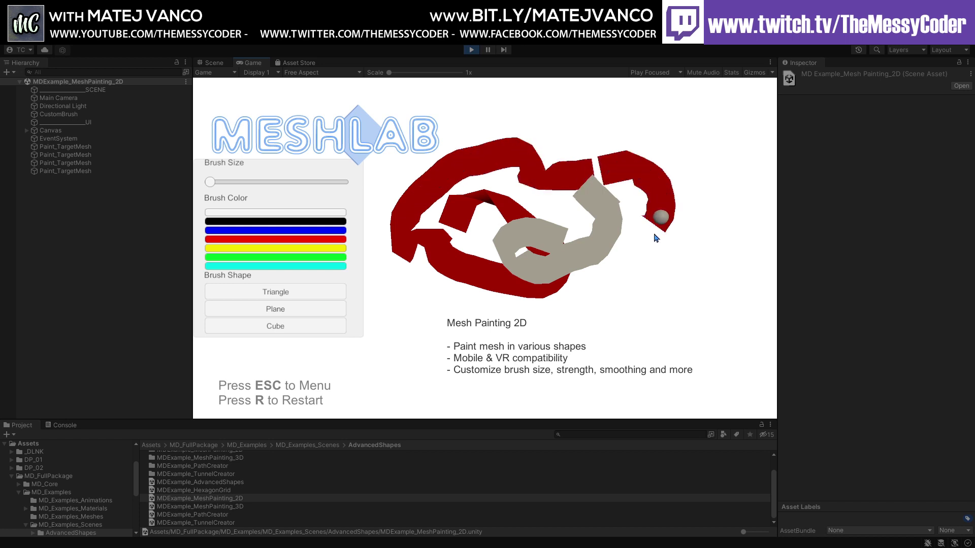
drag(679, 146, 572, 127)
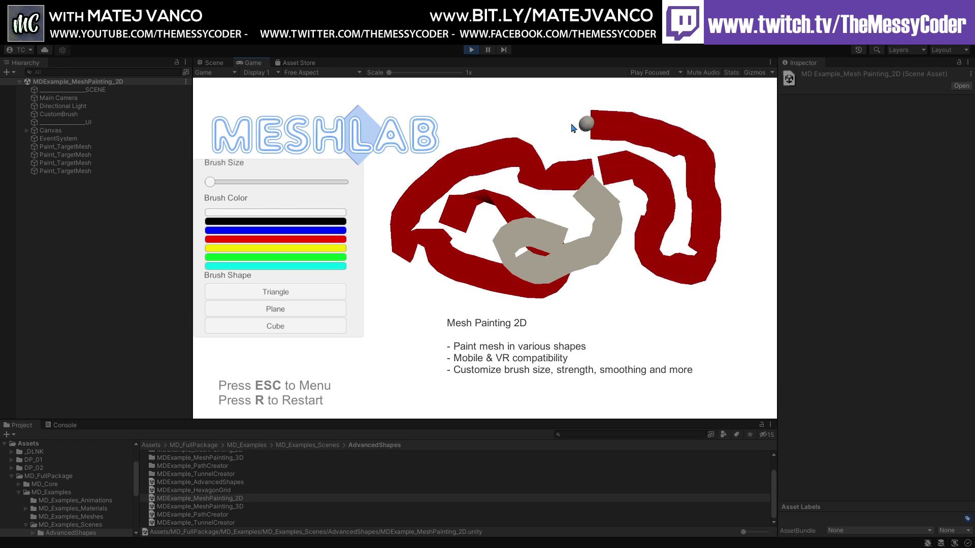
click(471, 50)
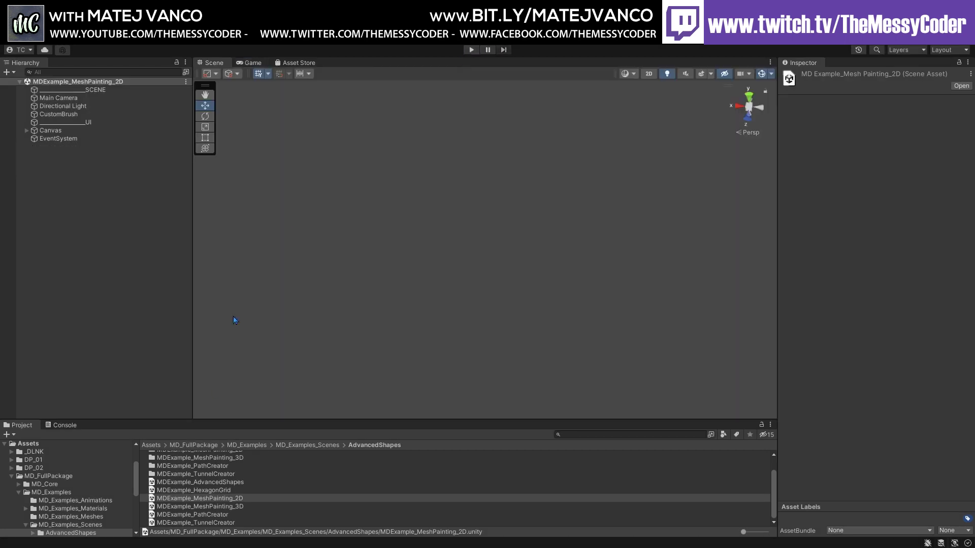
Open and run MDExample_MeshPainting_3D, painting a red strip up the hemisphere
double_click(233, 507)
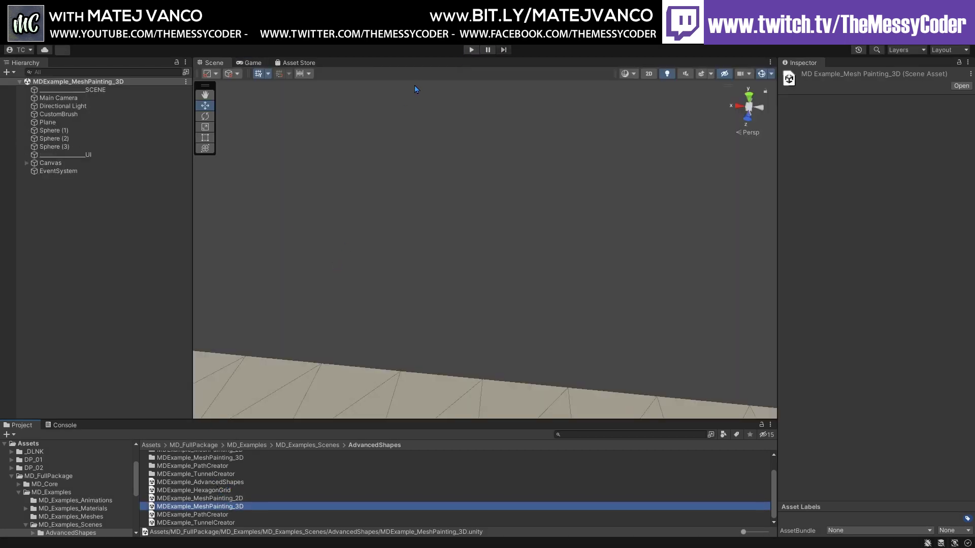
click(471, 50)
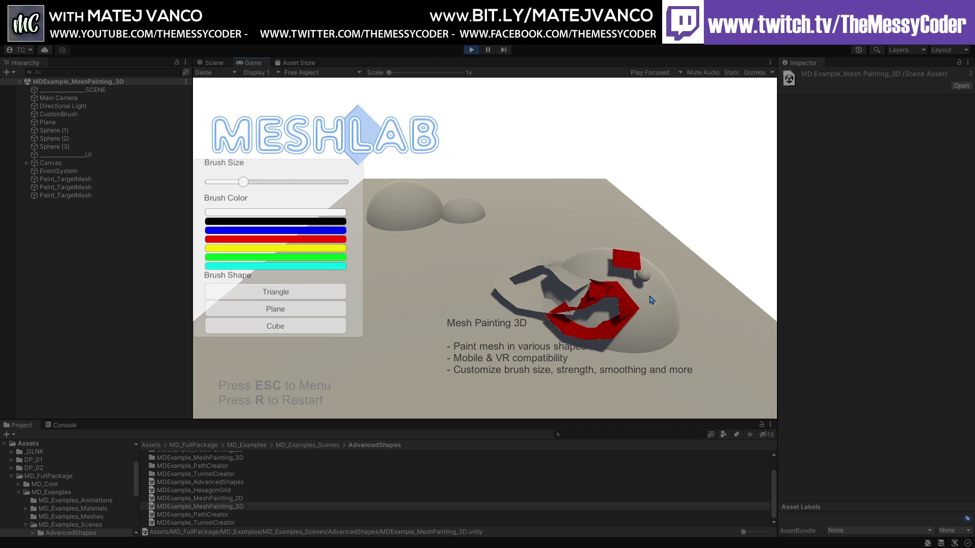
mouse_move(652, 354)
mouse_down()
mouse_move(680, 330)
mouse_move(663, 287)
mouse_move(516, 285)
mouse_move(490, 300)
mouse_move(431, 297)
mouse_move(413, 337)
mouse_move(491, 342)
mouse_move(494, 284)
mouse_move(426, 292)
mouse_move(386, 310)
mouse_move(477, 302)
mouse_move(485, 269)
mouse_move(469, 256)
mouse_move(447, 261)
mouse_up()
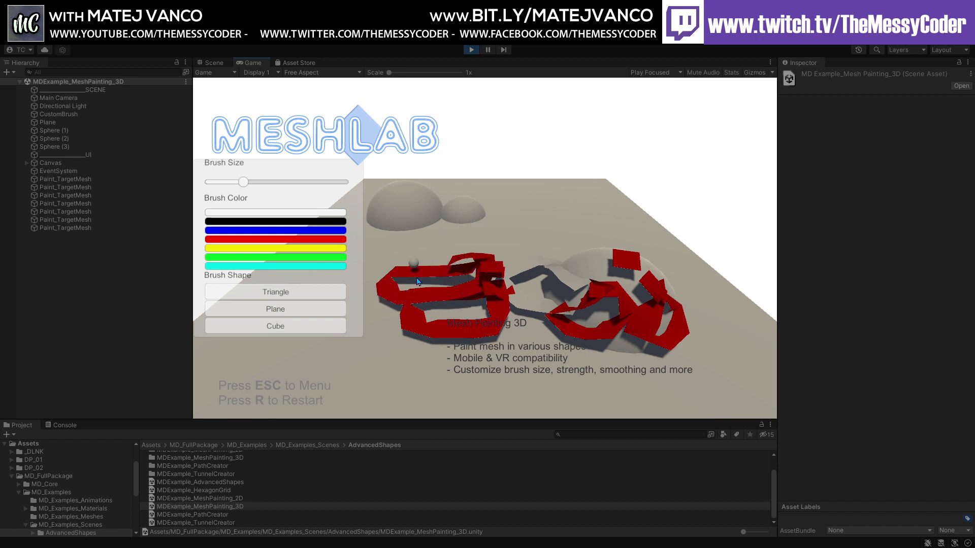
Switch the brush colour to yellow and paint a yellow strip across the plane
click(317, 248)
click(318, 250)
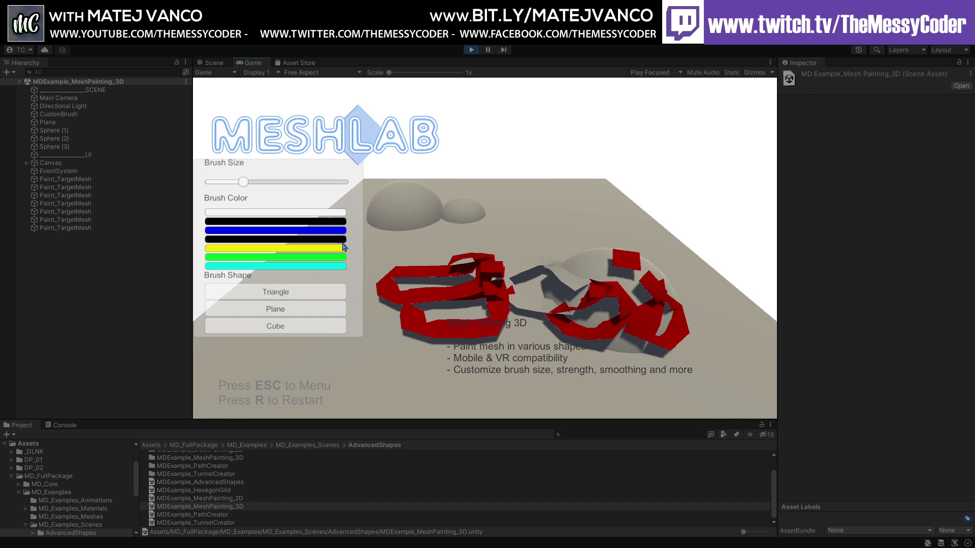
mouse_move(556, 220)
mouse_down()
mouse_move(437, 257)
mouse_move(453, 315)
mouse_move(538, 336)
mouse_move(602, 254)
mouse_move(574, 224)
mouse_move(503, 218)
mouse_move(432, 261)
mouse_move(447, 327)
mouse_move(551, 335)
mouse_move(660, 287)
mouse_move(643, 241)
mouse_move(569, 229)
mouse_move(489, 247)
mouse_move(432, 238)
mouse_move(373, 244)
mouse_move(358, 310)
mouse_move(429, 358)
mouse_move(521, 336)
mouse_move(550, 206)
mouse_move(533, 182)
mouse_move(508, 179)
mouse_move(447, 188)
mouse_move(393, 228)
mouse_move(473, 226)
mouse_up()
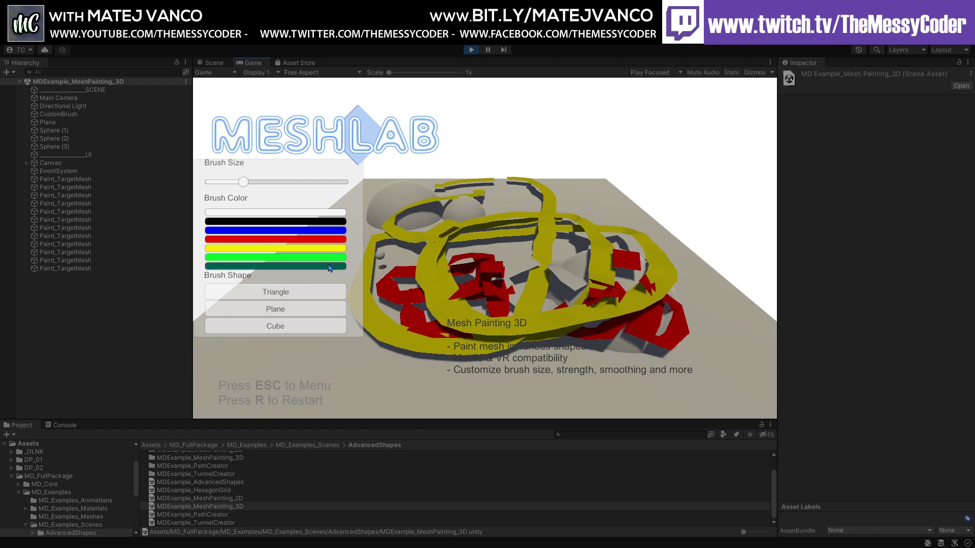
Paint cyan strokes, enlarging the brush for two thick curved cyan strokes
click(329, 266)
mouse_move(508, 275)
mouse_down()
mouse_move(509, 260)
mouse_move(508, 333)
mouse_move(488, 302)
mouse_up()
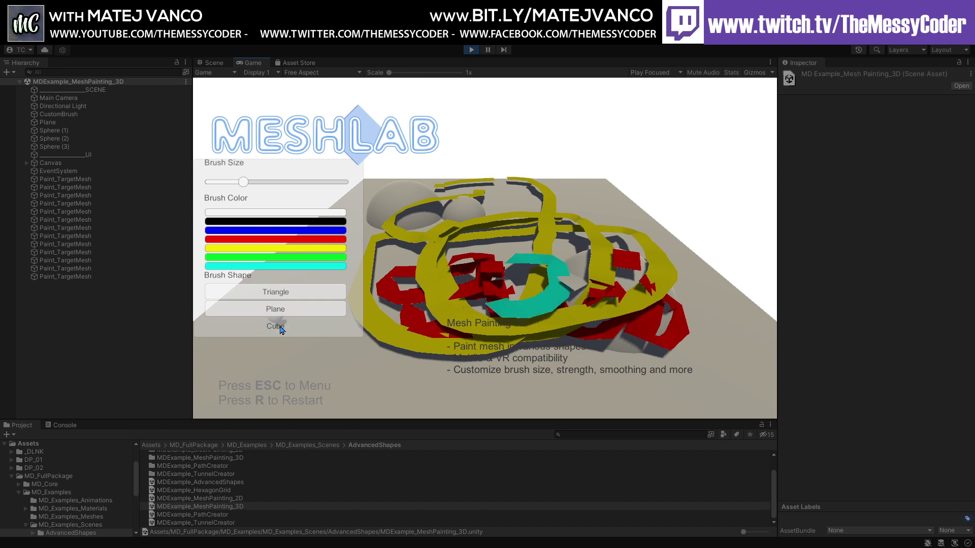
click(295, 241)
drag(244, 186, 295, 183)
mouse_move(488, 195)
mouse_down()
mouse_move(447, 228)
mouse_move(572, 313)
mouse_move(584, 241)
mouse_up()
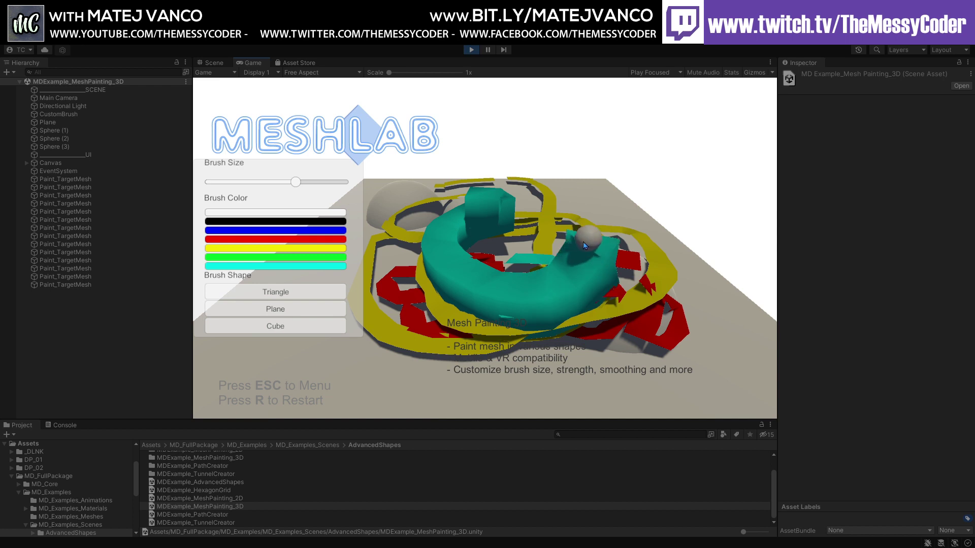
mouse_move(595, 204)
mouse_down()
mouse_move(660, 236)
mouse_move(648, 317)
mouse_move(562, 333)
mouse_move(462, 321)
mouse_move(413, 293)
mouse_move(420, 229)
mouse_move(467, 214)
mouse_up()
Stop the 3D painting demo and select the MDExample_PathCreator scene asset
click(471, 50)
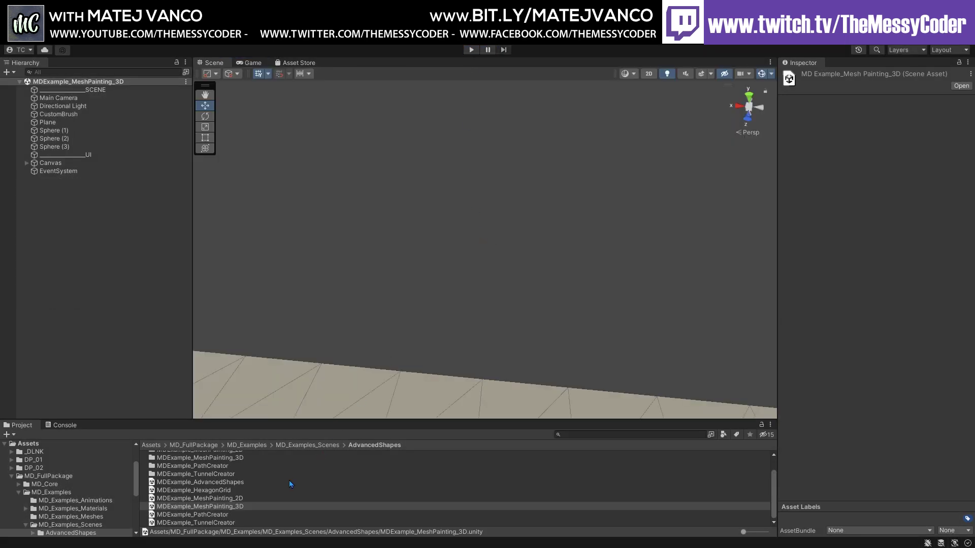
click(245, 515)
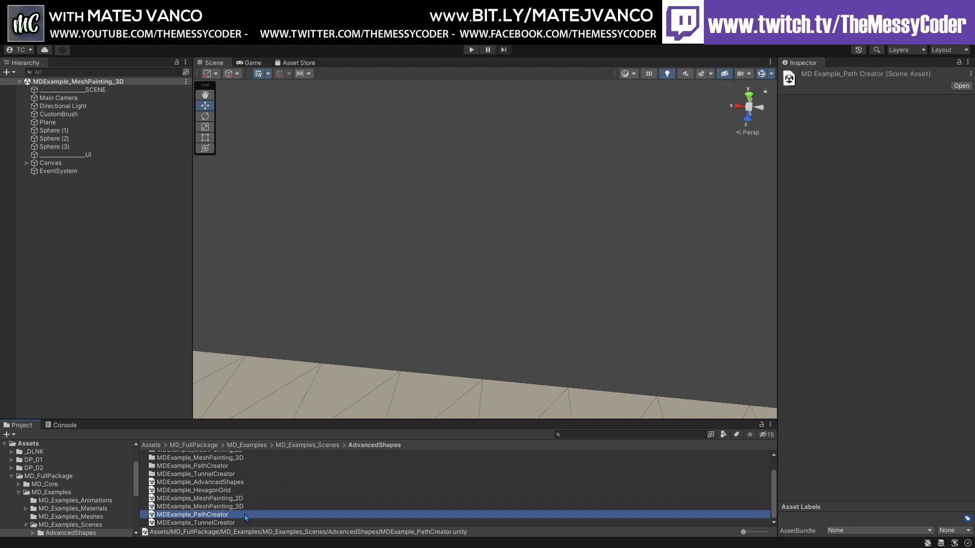
scroll(101, 507, down, 2)
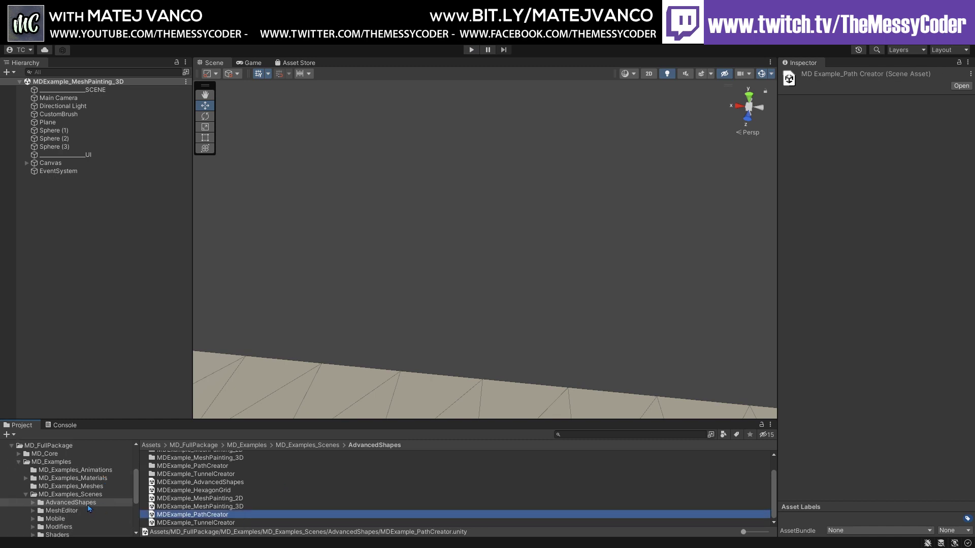
Open MDExample_VertexAnimation from the MeshEditor folder and play it
scroll(84, 501, down, 2)
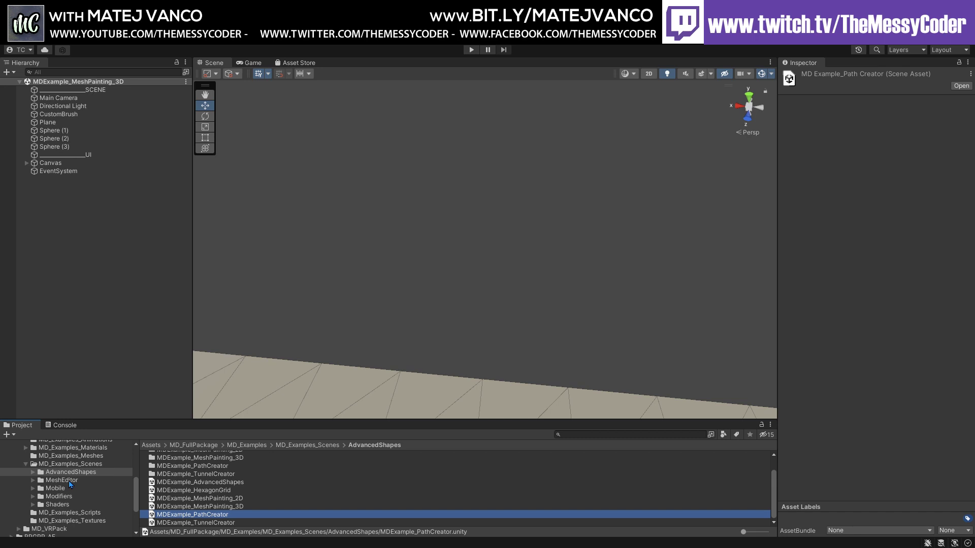
click(71, 480)
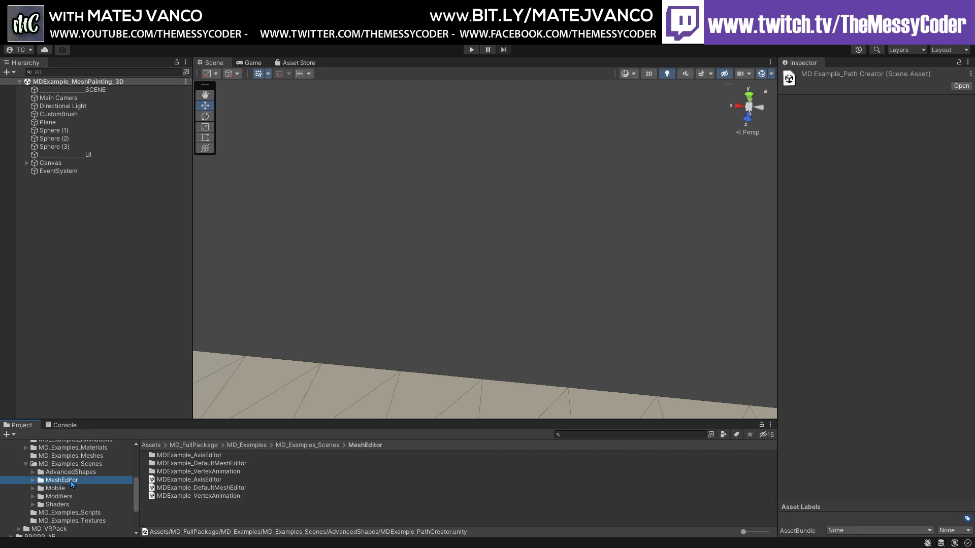
double_click(215, 497)
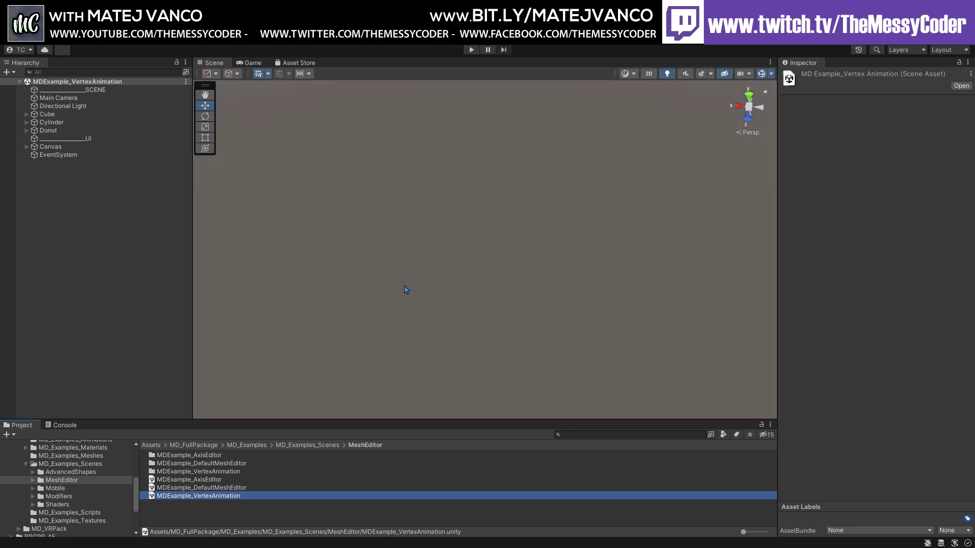
click(472, 50)
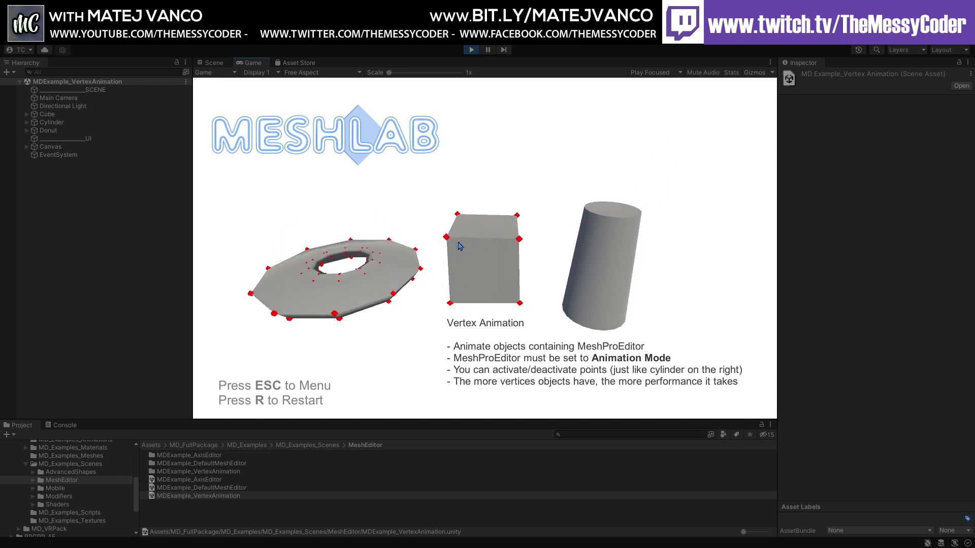
Stop the vertex animation demo and open MDExample_MobileSculptingSimple from the Mobile folder
click(472, 50)
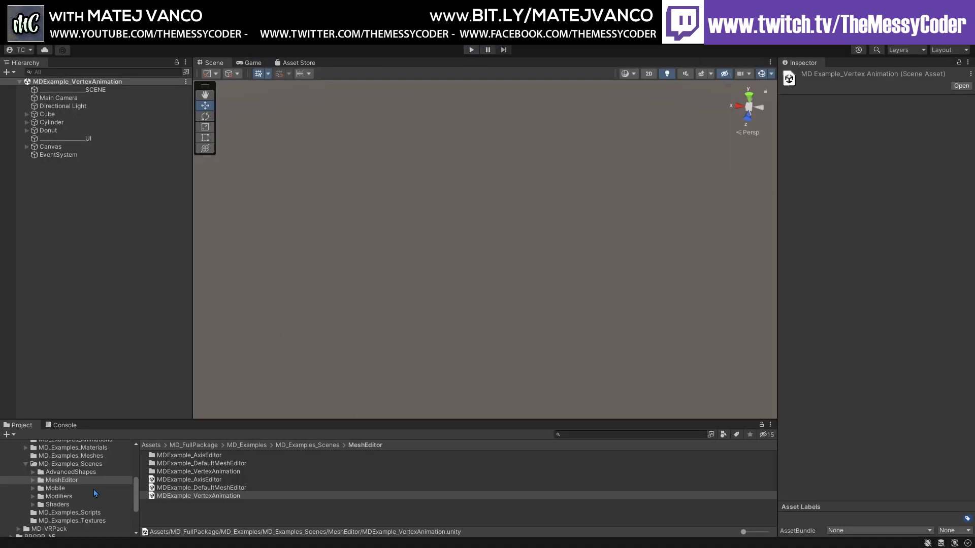
click(90, 489)
scroll(281, 498, down, 1)
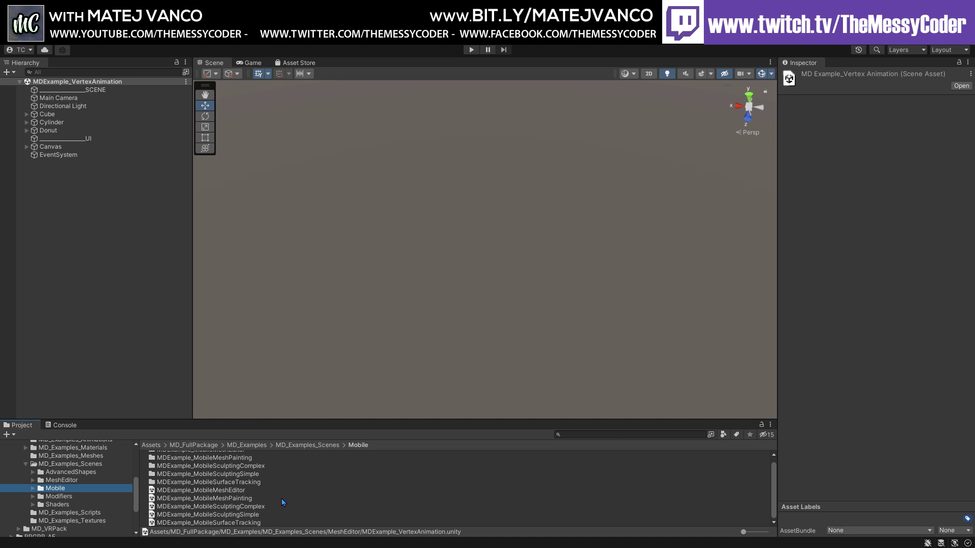
double_click(234, 515)
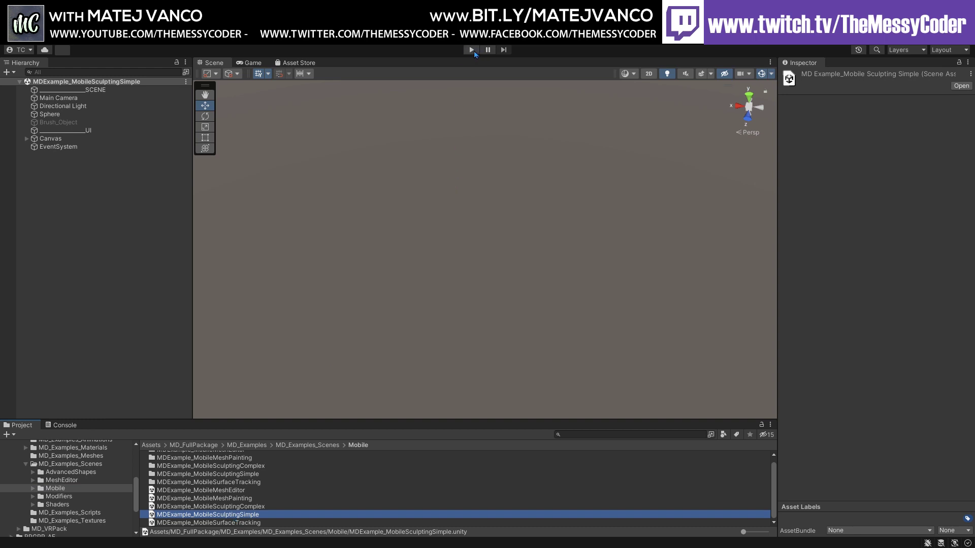
Run the sculpting demo, enlarge brush size and strength, and try Revert mode
click(472, 49)
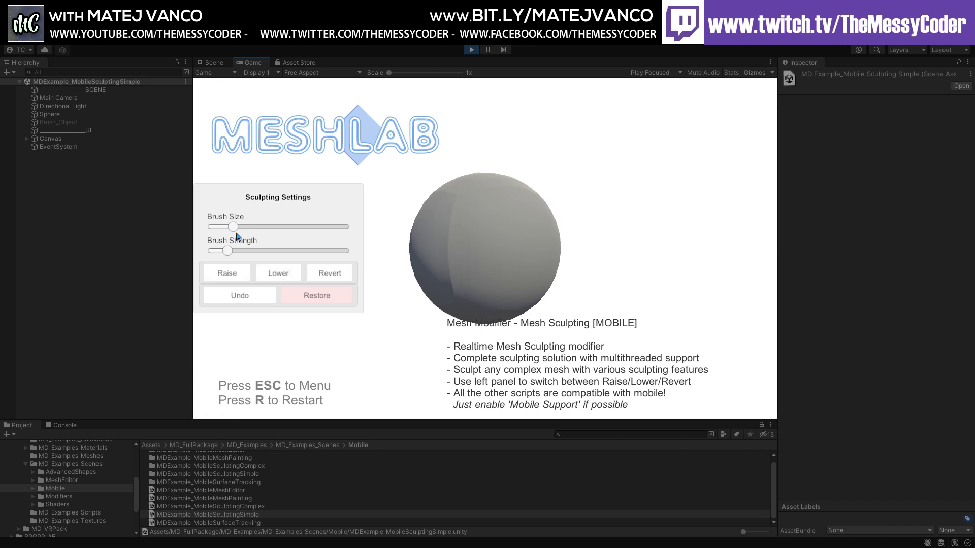
drag(232, 227, 271, 227)
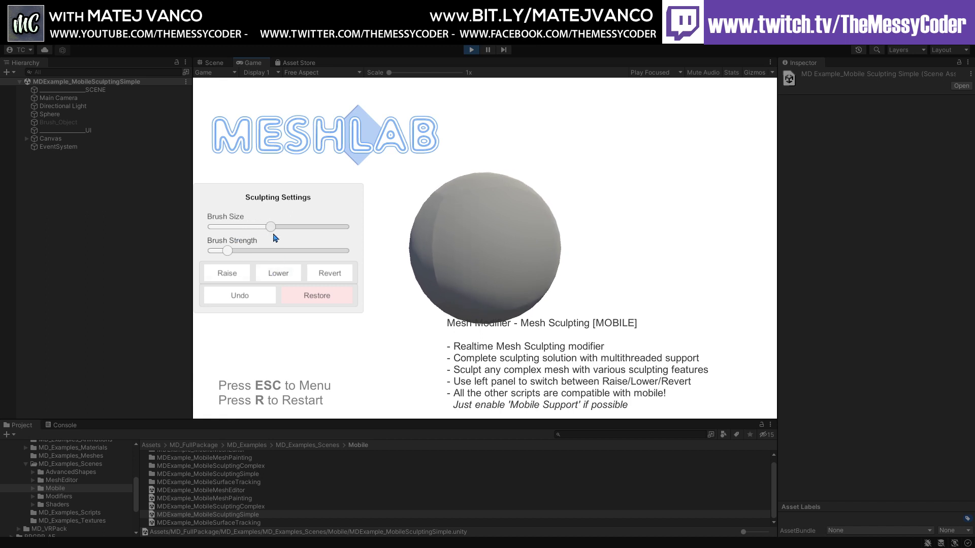
click(331, 275)
drag(237, 252, 264, 254)
Try the Lower and Raise modes, widen the brush slightly, then stop the demo
click(284, 276)
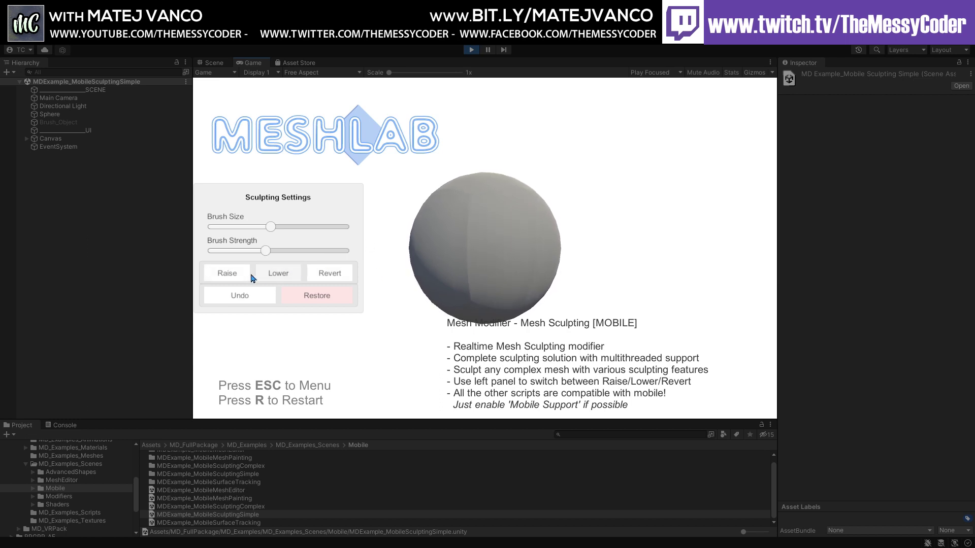
click(226, 275)
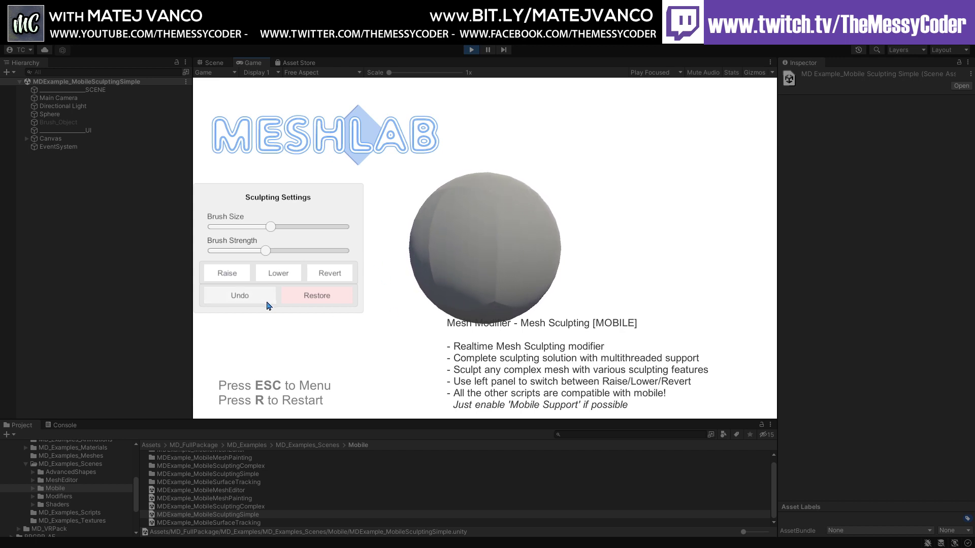
drag(271, 227, 285, 227)
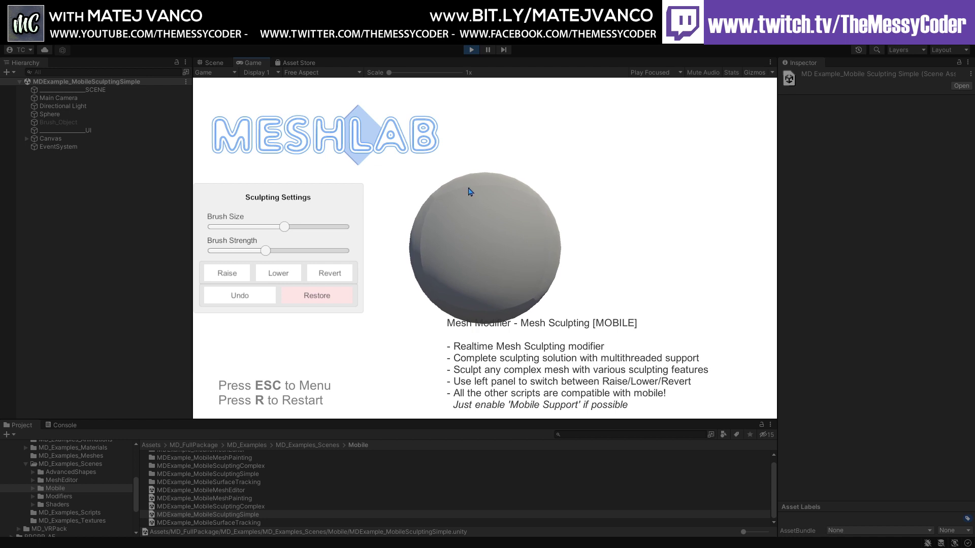
click(471, 50)
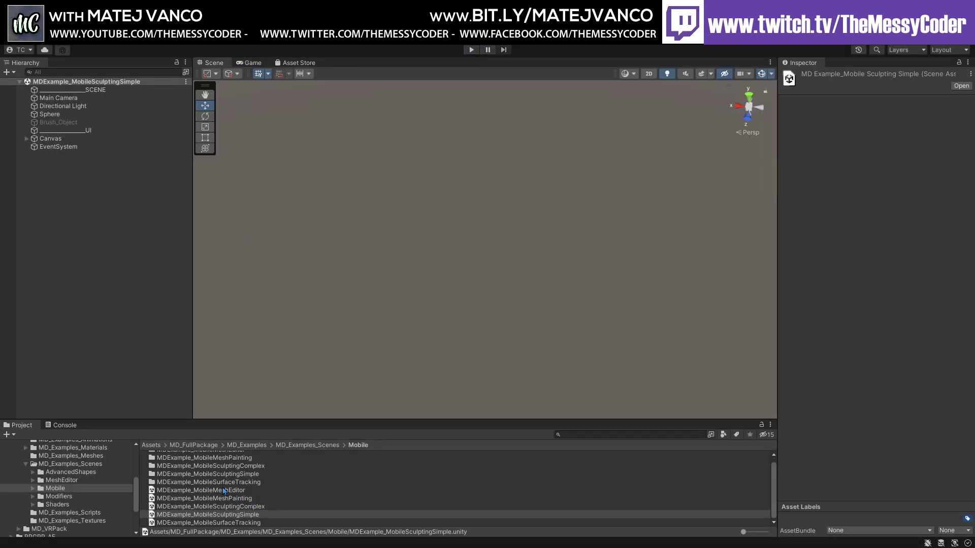
Open MDExample_MeshSlime from the Modifiers folder and play it
scroll(223, 490, up, 1)
click(49, 497)
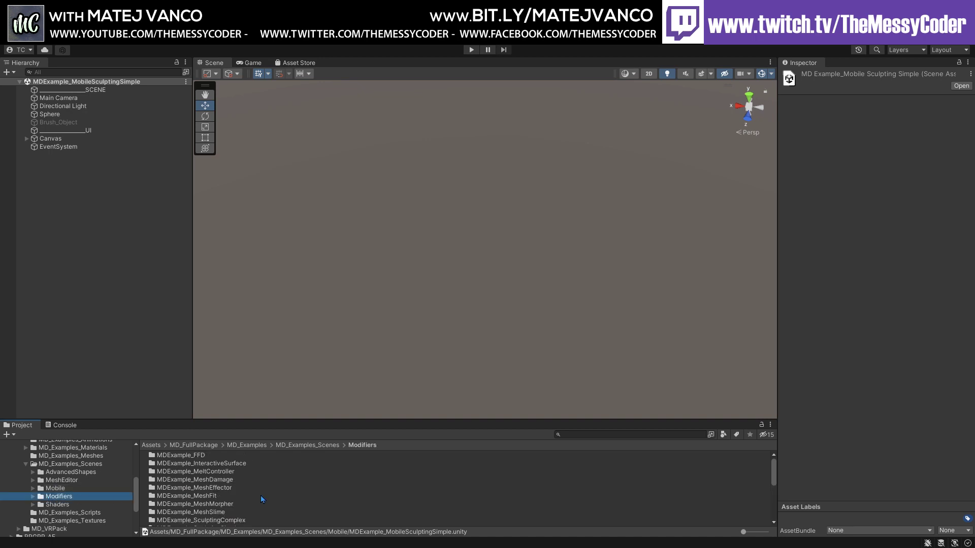
scroll(259, 494, down, 3)
scroll(252, 495, down, 3)
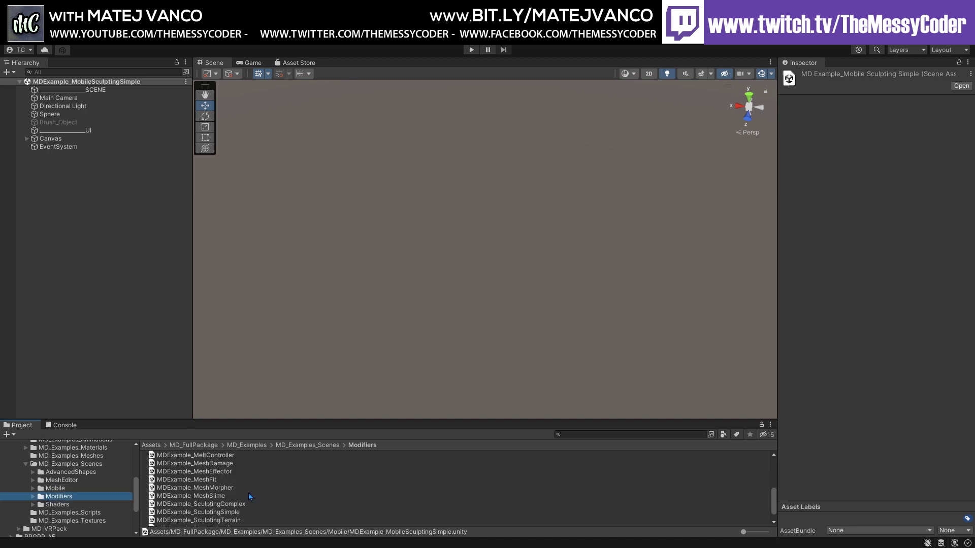
double_click(222, 496)
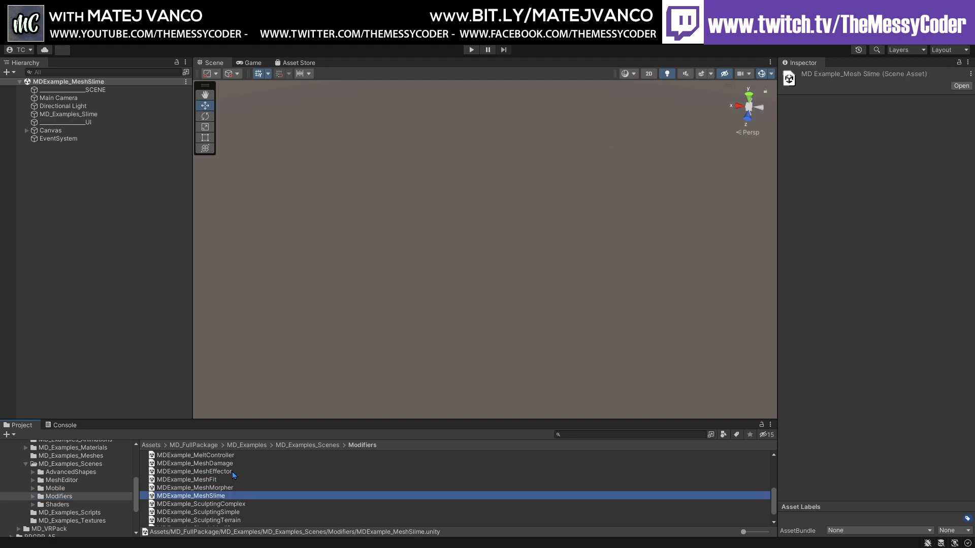
click(471, 51)
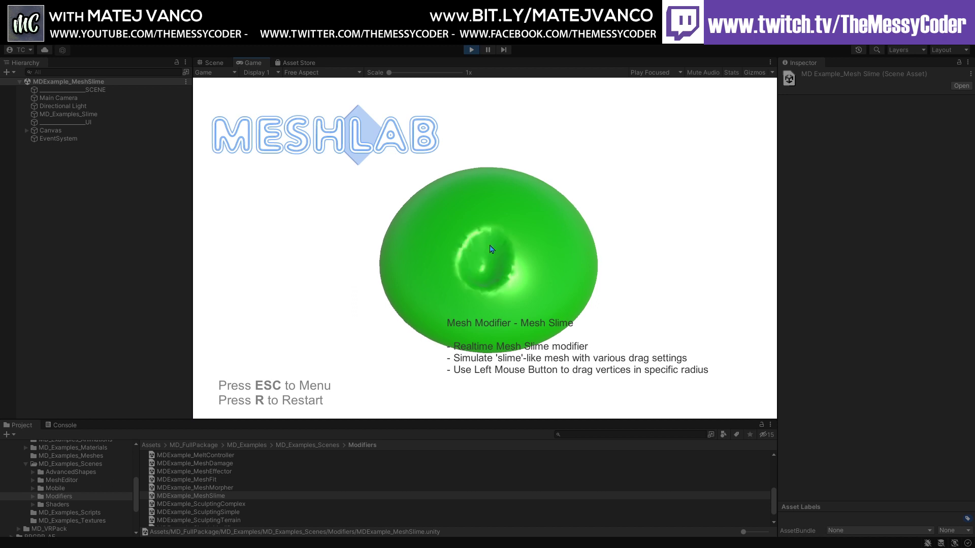
Drag across the green slime to carve an inverted-V dent, a looped dent and a ring groove
mouse_move(491, 249)
mouse_down()
mouse_move(500, 206)
mouse_move(518, 282)
mouse_up()
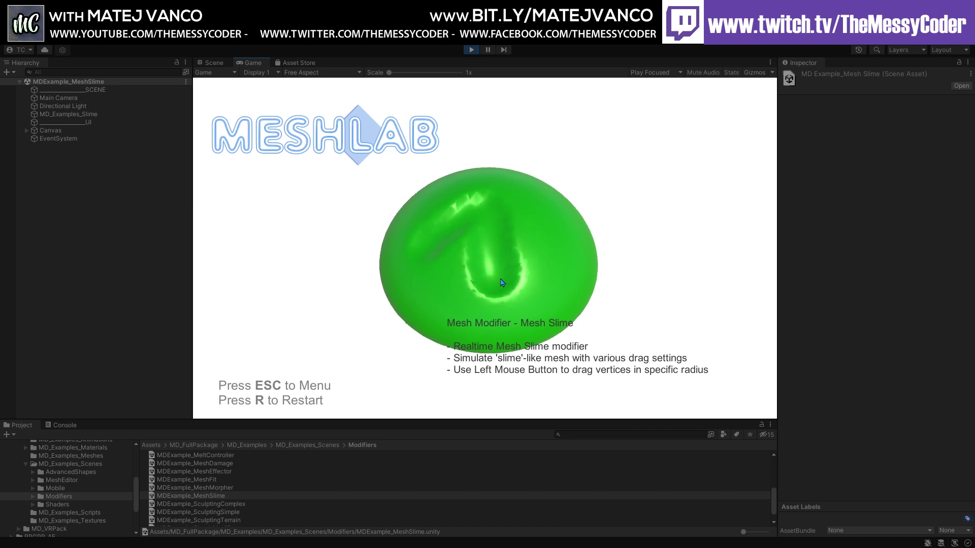
drag(539, 222, 447, 310)
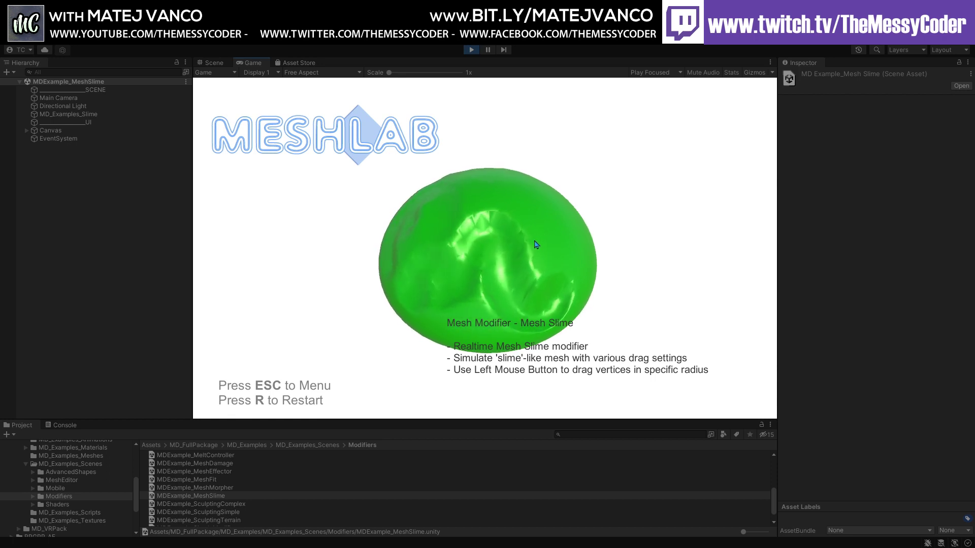
drag(568, 256, 548, 310)
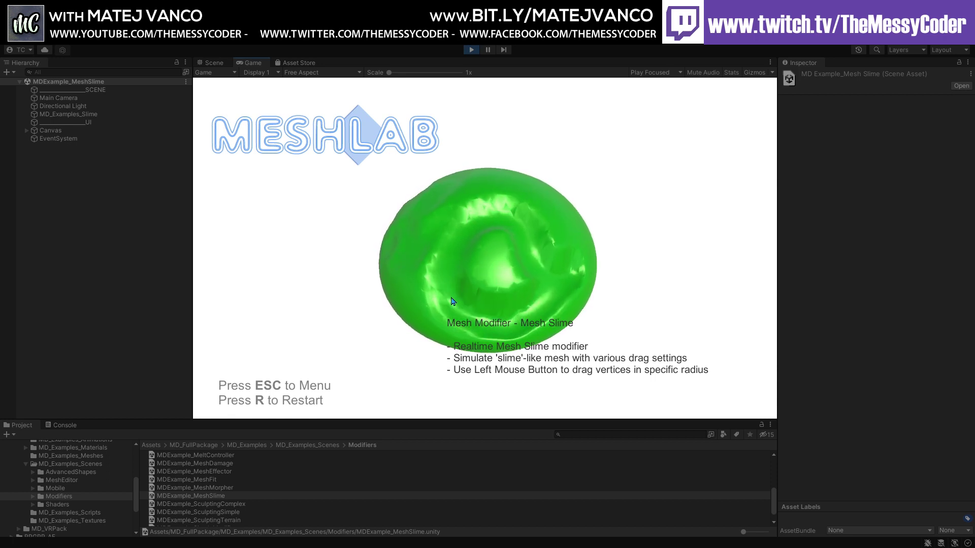
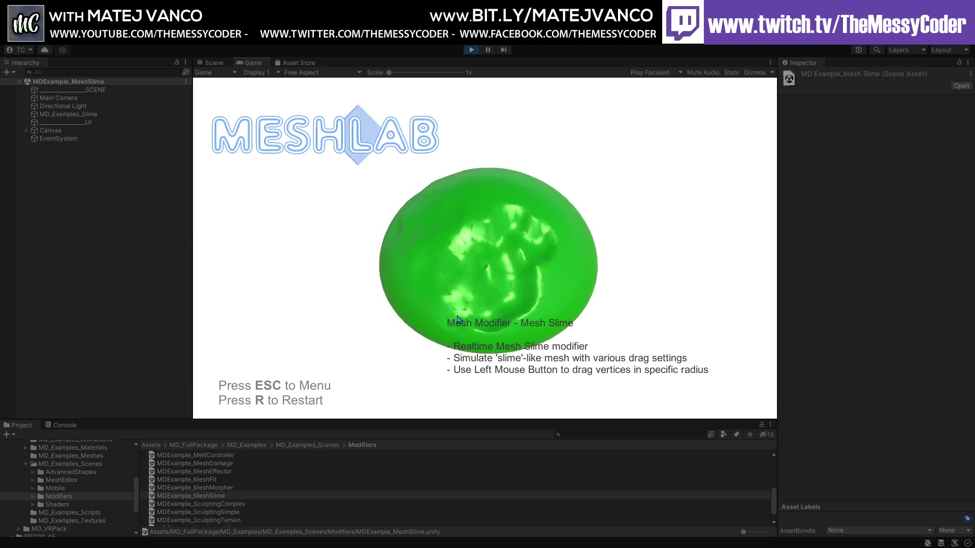
Pull a dent and carve a groove across the top of the slime, then stop the demo
mouse_move(458, 320)
mouse_down()
mouse_move(522, 111)
mouse_move(466, 69)
mouse_move(520, 222)
mouse_up()
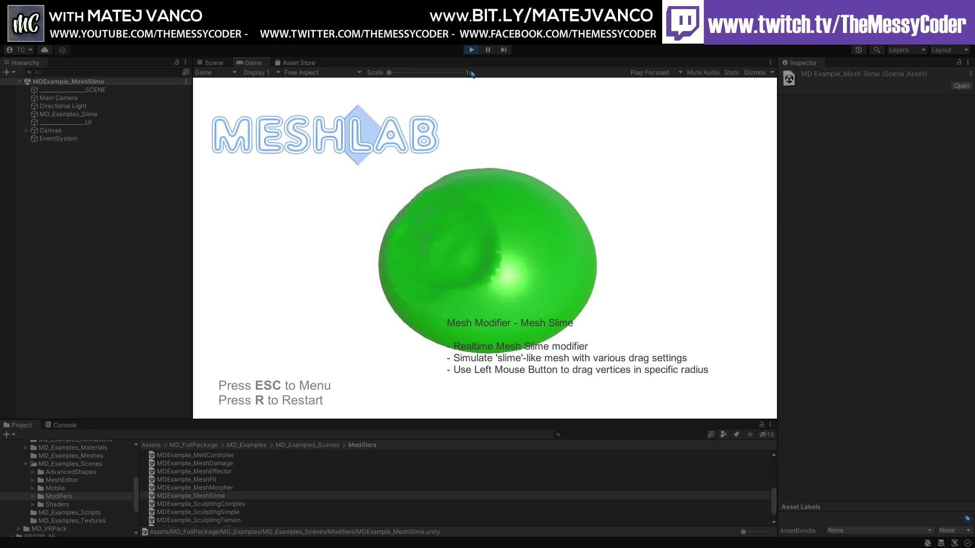
drag(470, 231, 562, 232)
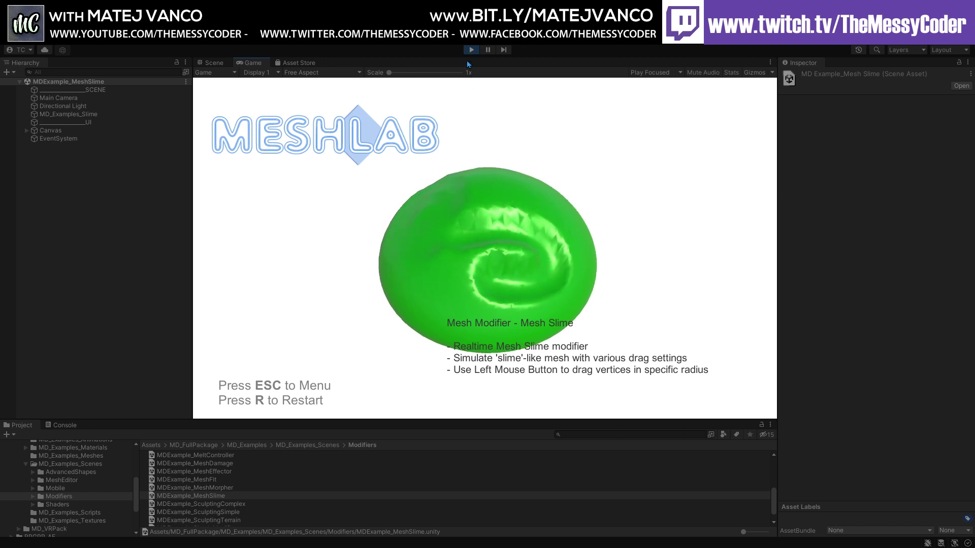
click(471, 49)
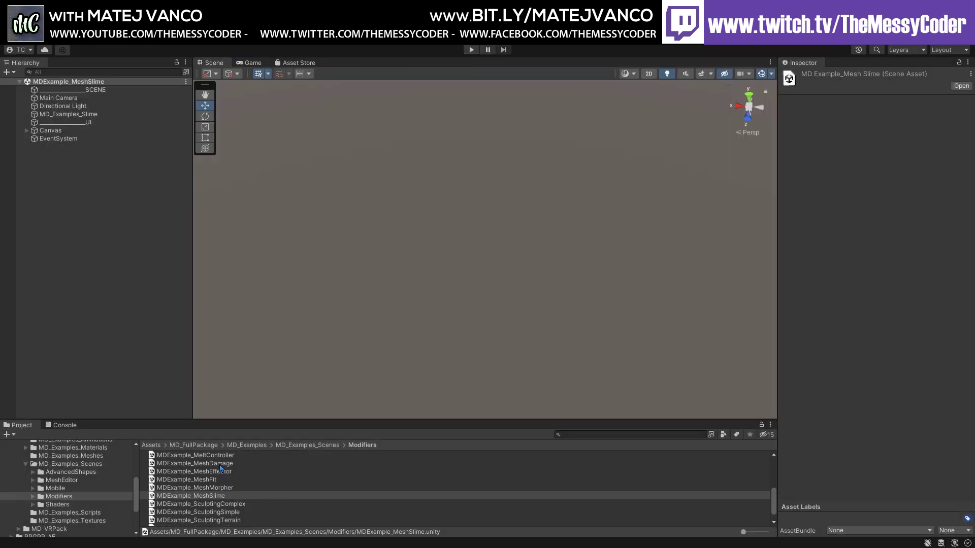
Run MDExample_MeshDamage and dent the rotating cube's side and front faces with repeated hits
double_click(203, 464)
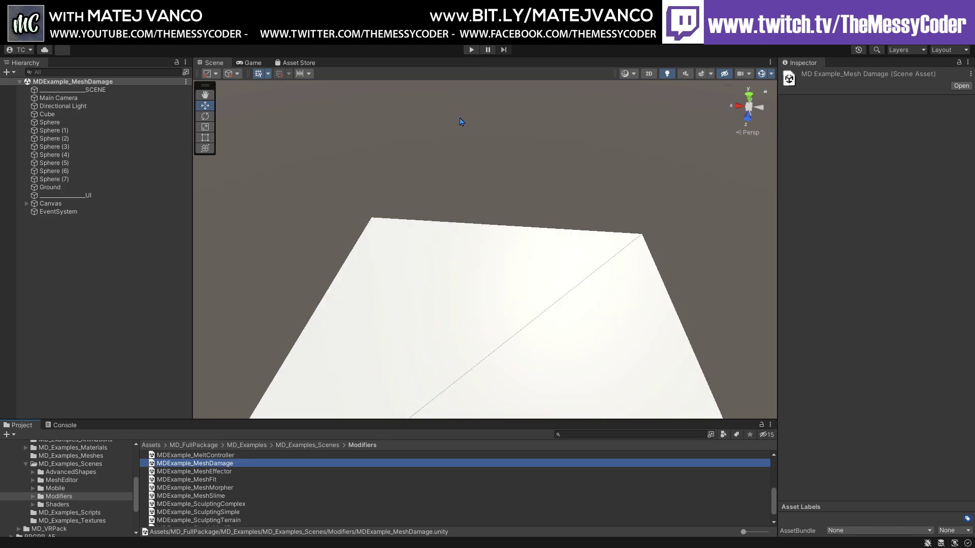
click(471, 49)
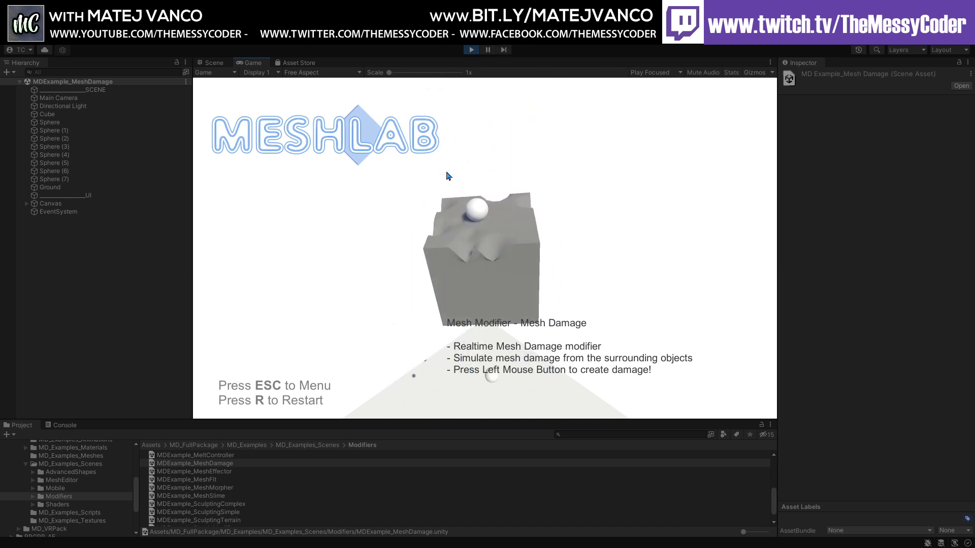
click(508, 273)
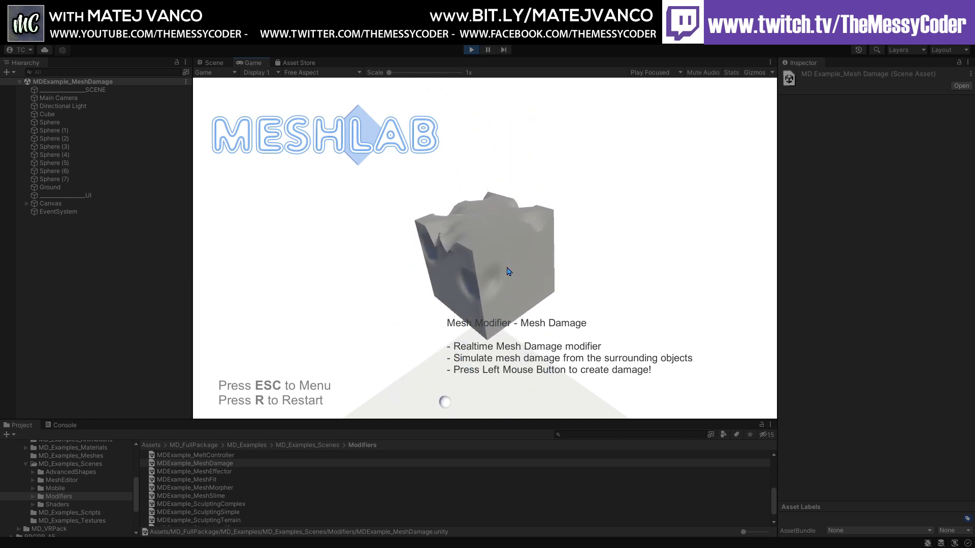
click(509, 268)
click(495, 284)
click(448, 310)
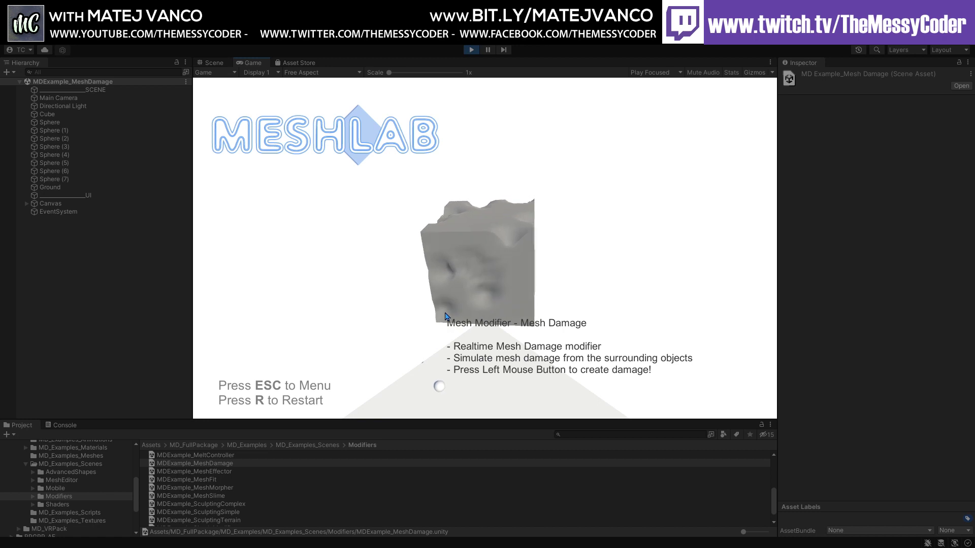
click(486, 290)
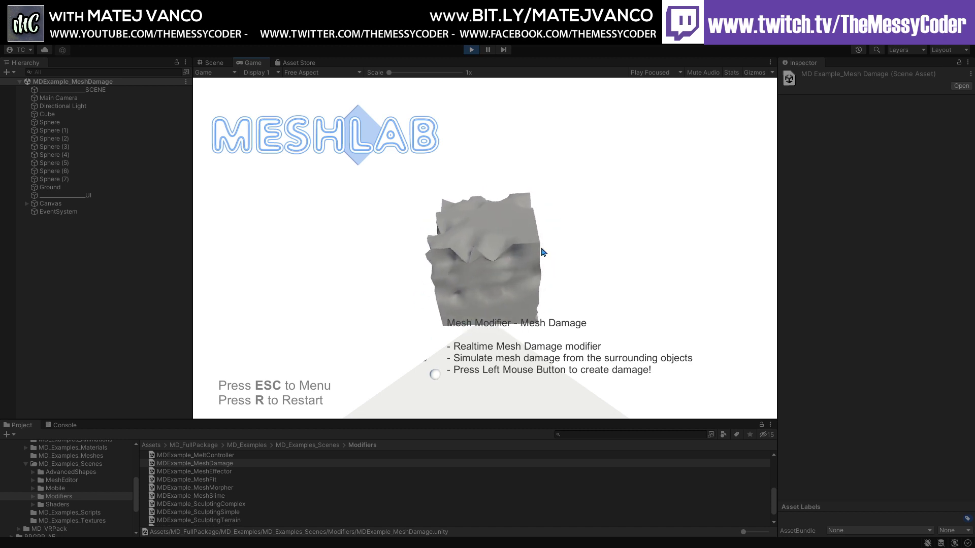
Stop the MeshDamage demo and open the MDExample_InteractiveSurface scene
click(471, 50)
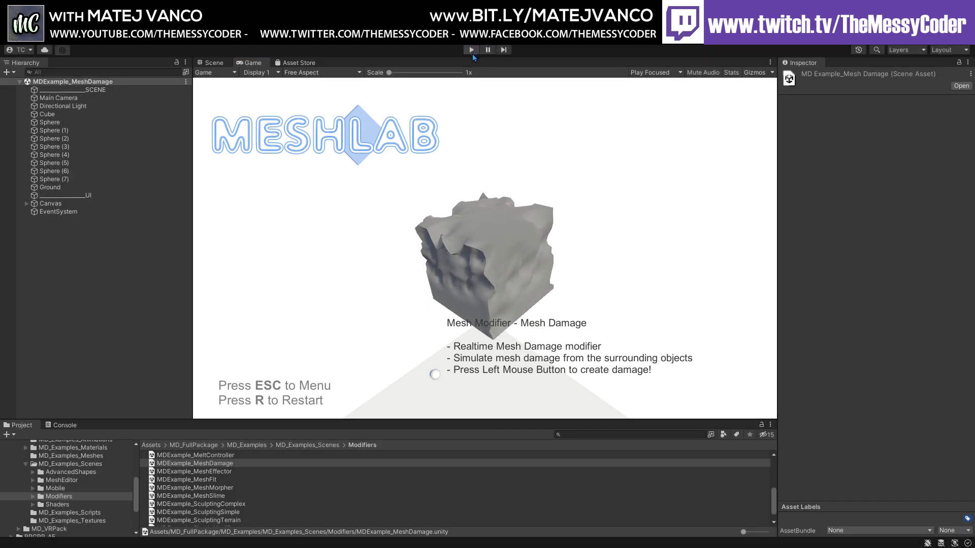
scroll(264, 502, down, 1)
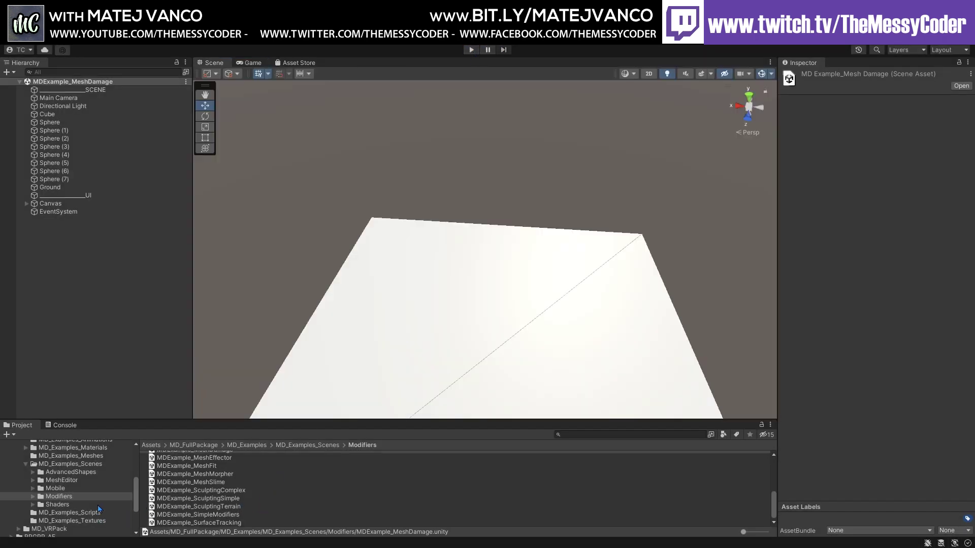
scroll(94, 501, down, 2)
scroll(97, 505, up, 2)
scroll(98, 506, up, 2)
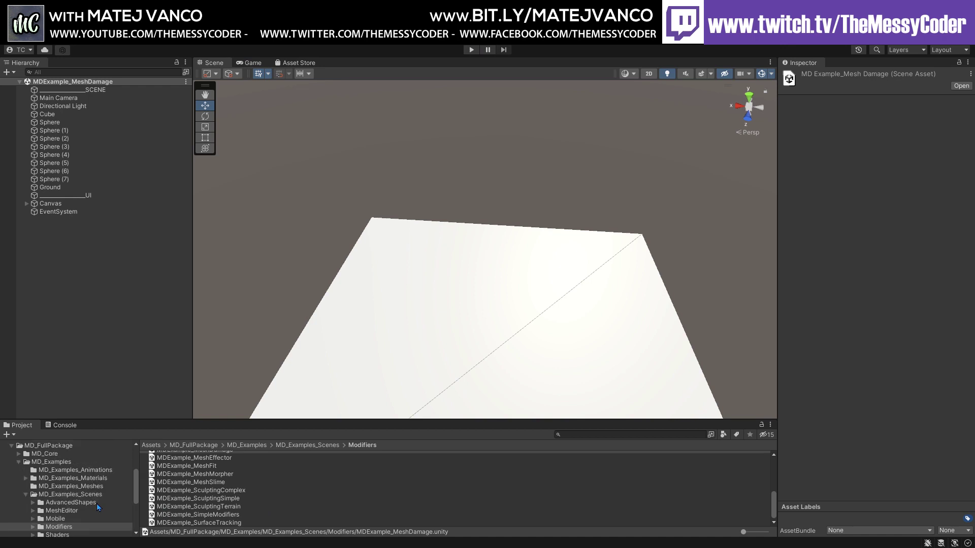
scroll(211, 497, up, 3)
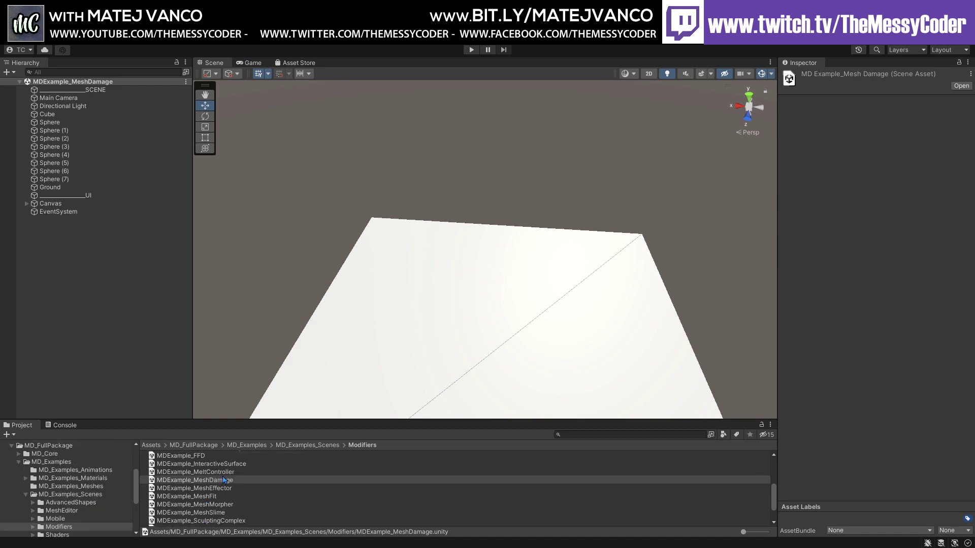
scroll(229, 471, up, 3)
double_click(234, 494)
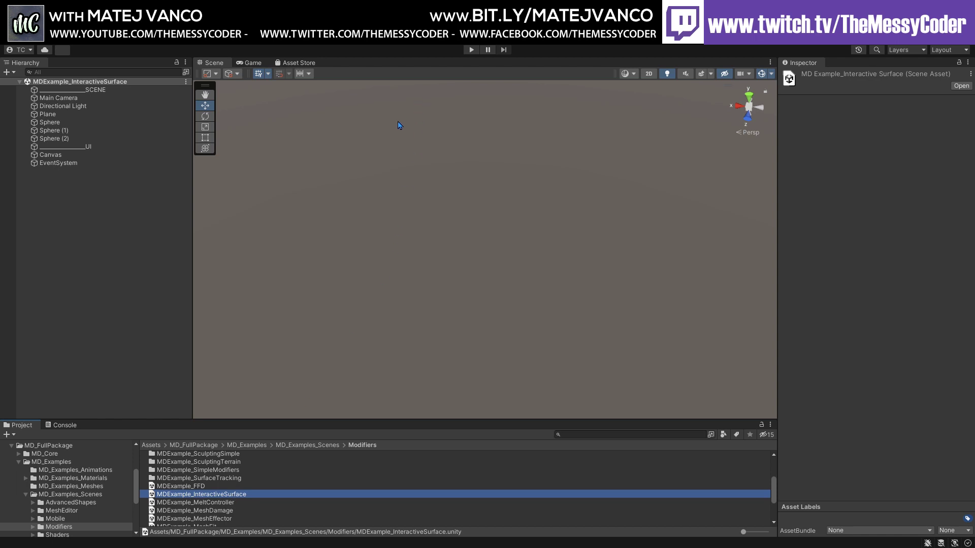
Narrow the Hierarchy and Inspector to widen the scene area, then run the surface demo
drag(193, 157, 120, 157)
drag(776, 171, 866, 172)
click(471, 49)
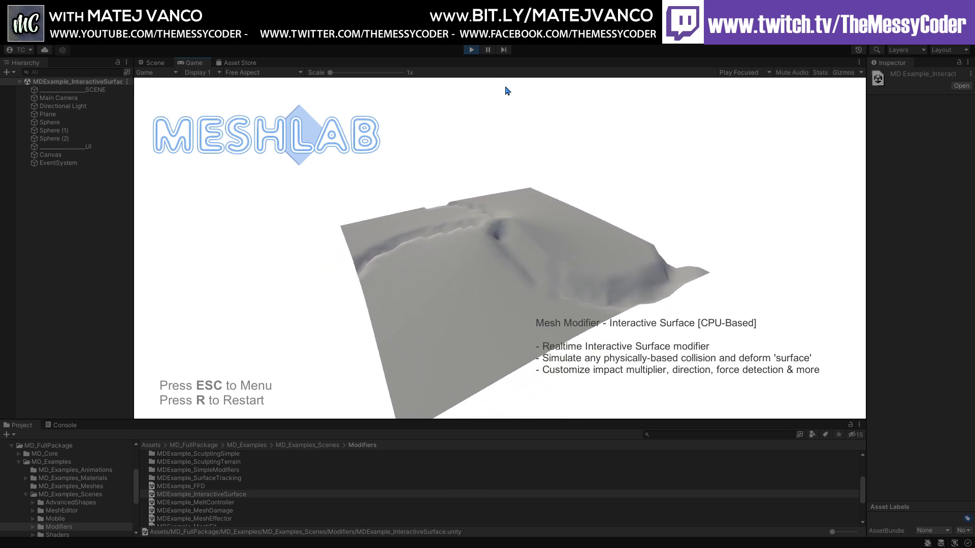
Stop the InteractiveSurface demo, then open and run MDExample_SurfaceTracking
click(473, 50)
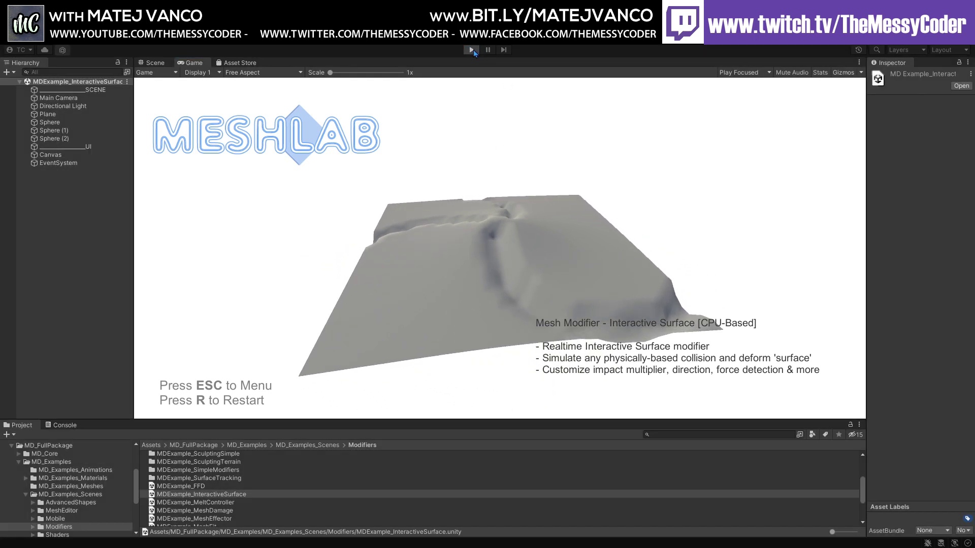
scroll(248, 496, down, 3)
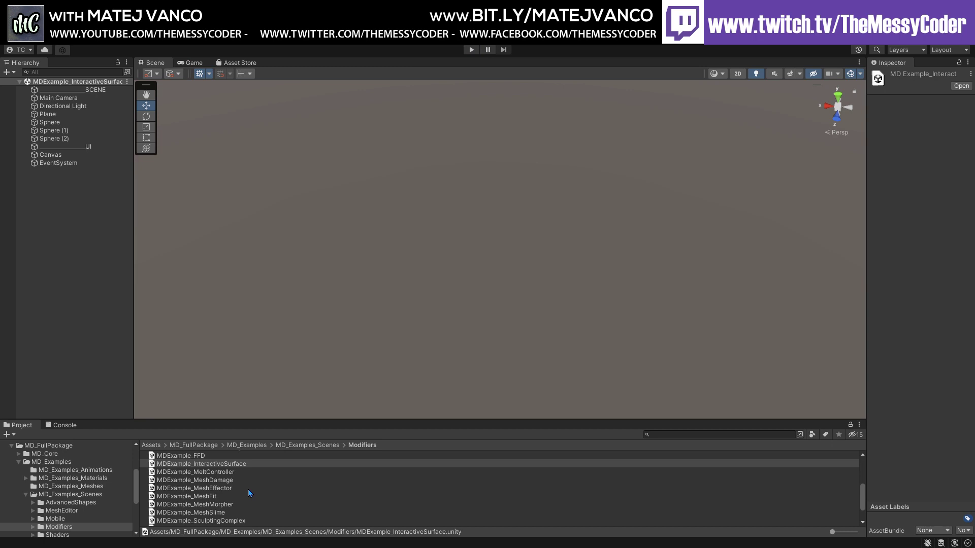
scroll(245, 515, down, 3)
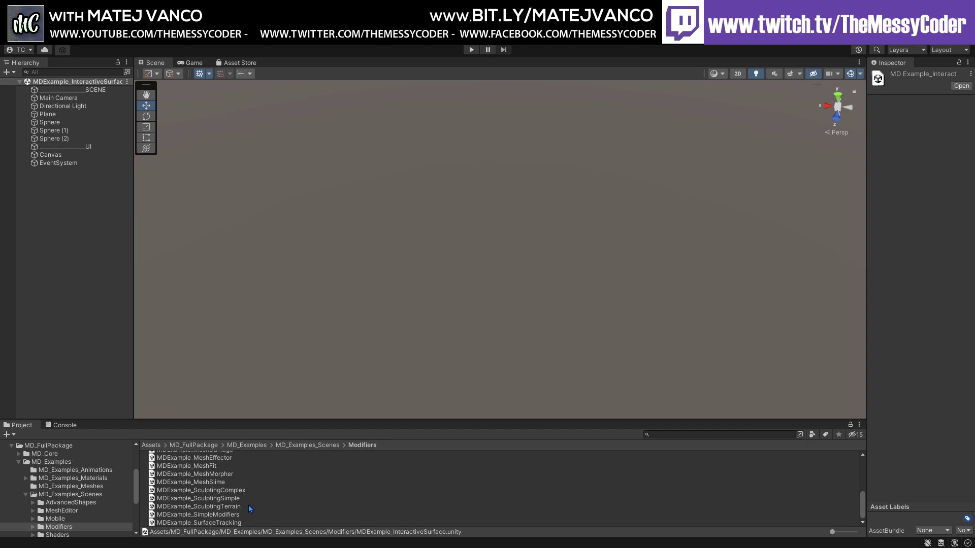
scroll(245, 509, up, 1)
scroll(245, 509, down, 1)
double_click(238, 523)
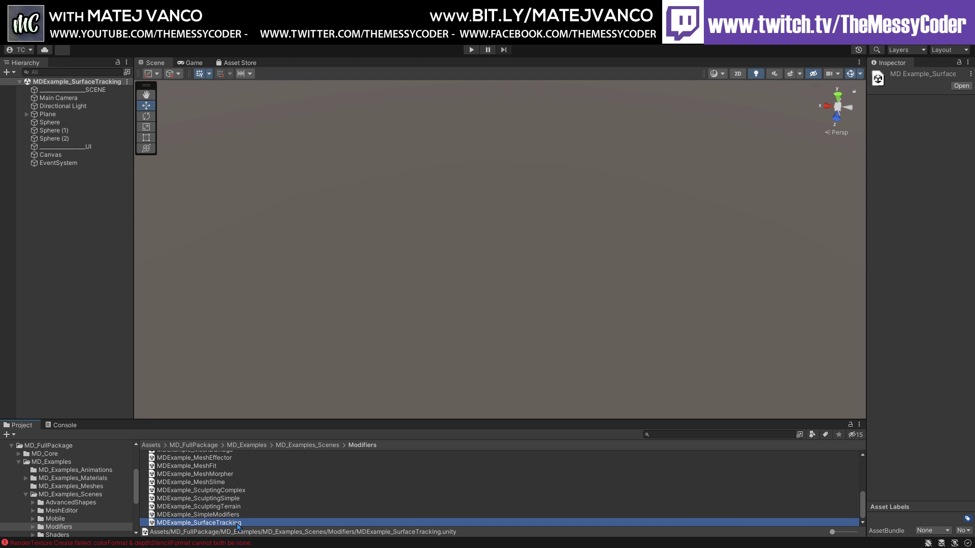
click(471, 49)
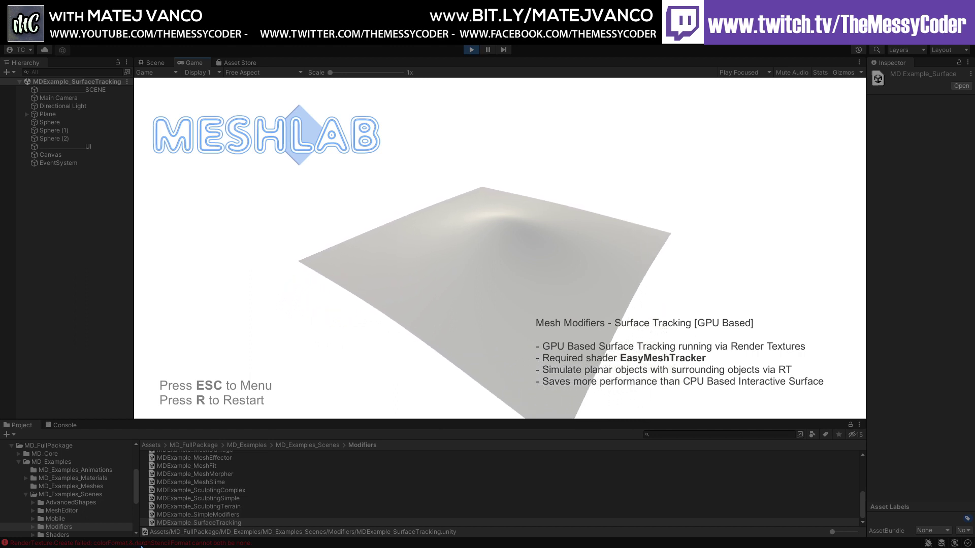
Review the RenderTexture errors in the Console, clear them, and stop the demo
click(144, 543)
click(163, 482)
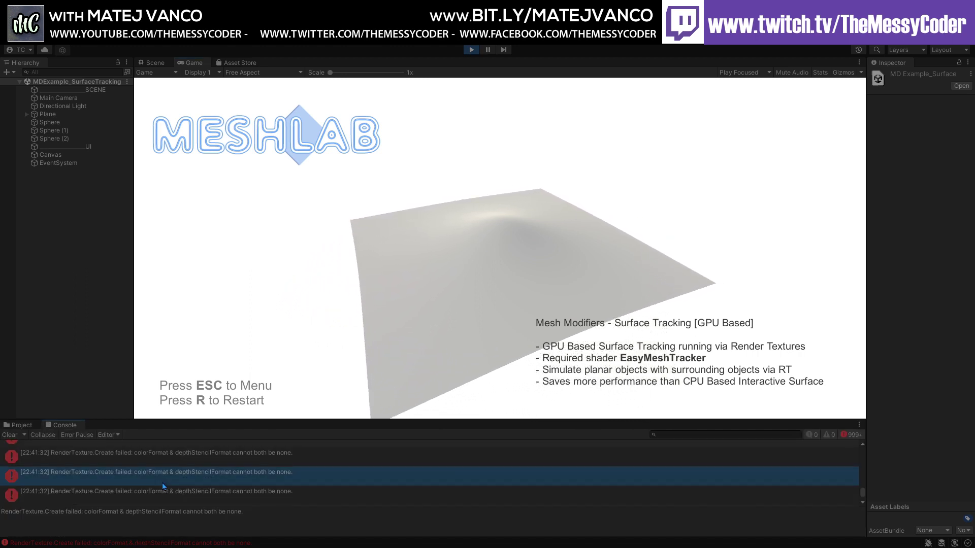
scroll(246, 472, down, 2)
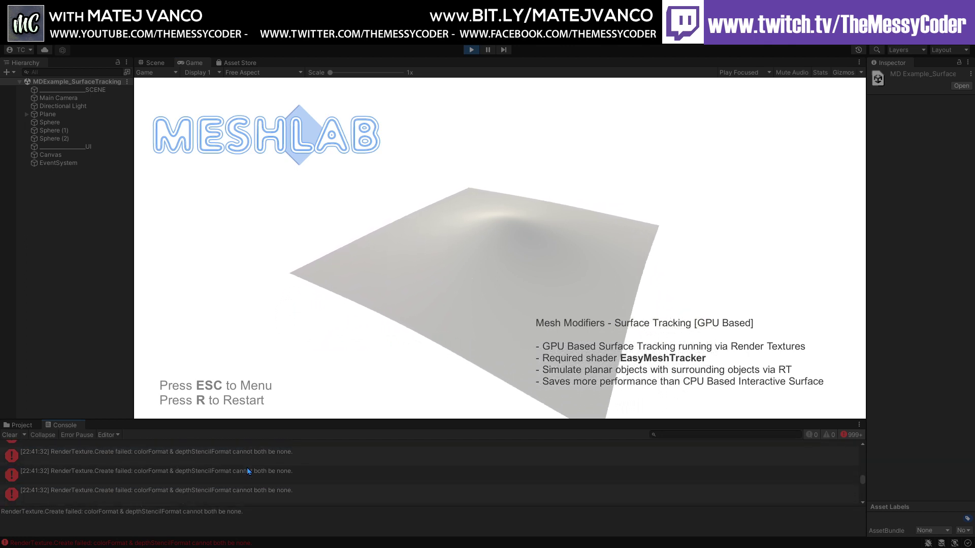
click(10, 435)
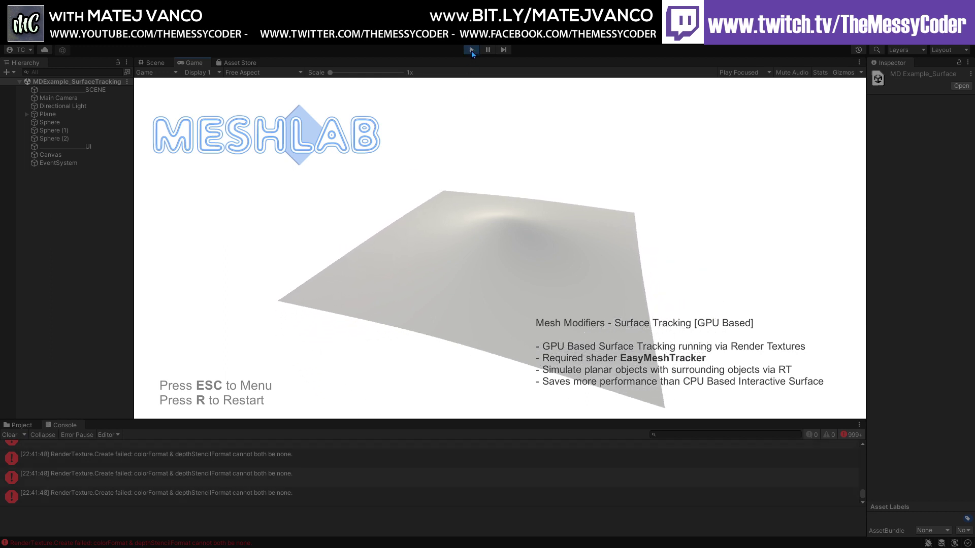
click(471, 50)
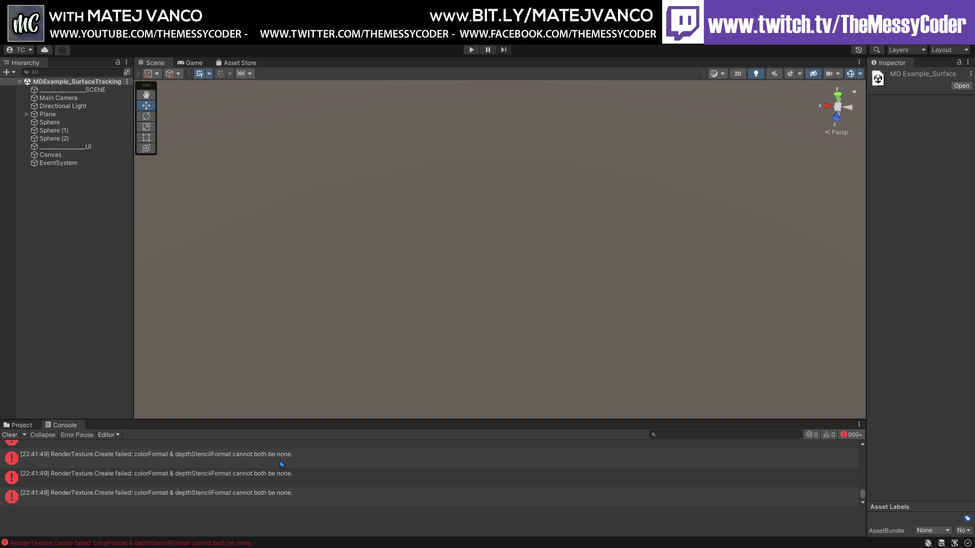
Read the top and earliest error details, then clear the remaining Console errors
click(279, 459)
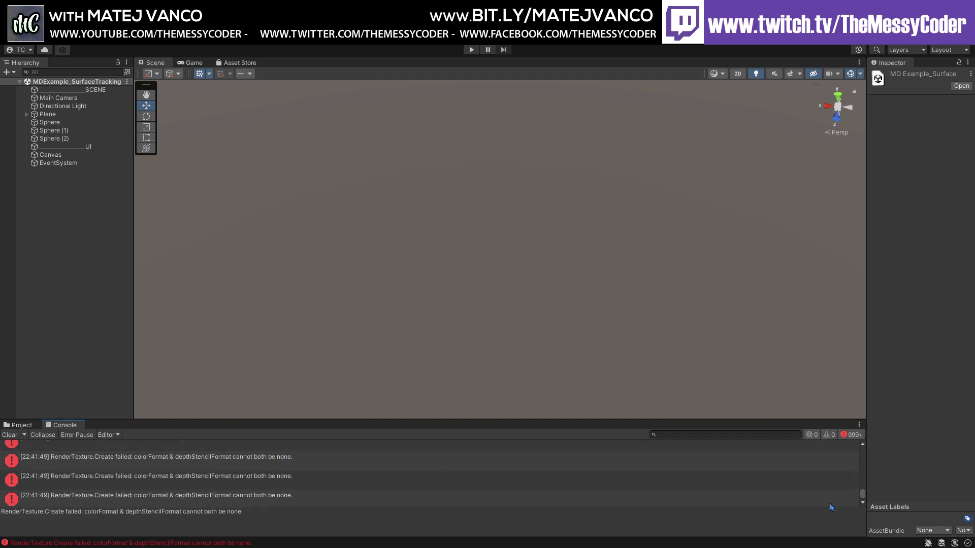
drag(862, 495, 864, 428)
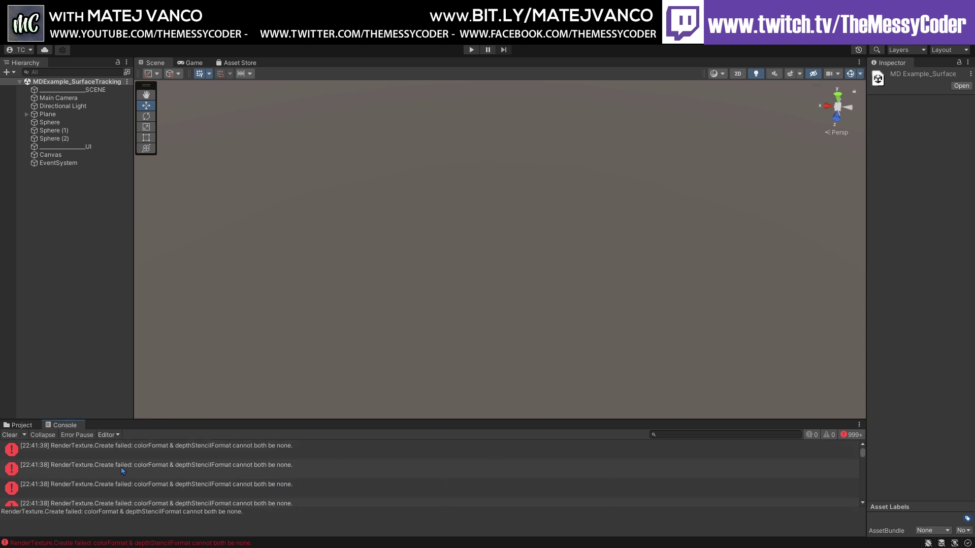
click(103, 452)
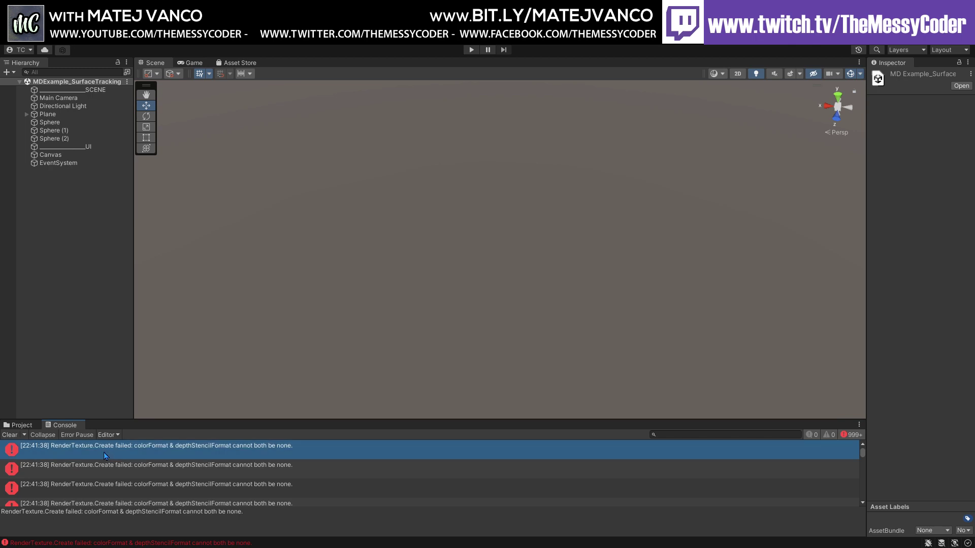
click(8, 436)
Return to the Project files and list the Modifiers example scenes down to SurfaceTracking
click(24, 426)
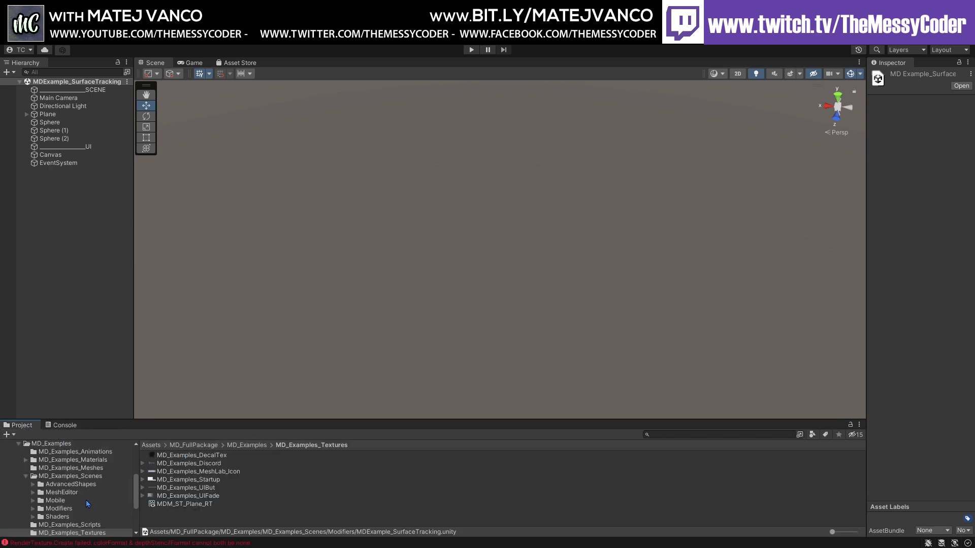
scroll(87, 502, down, 3)
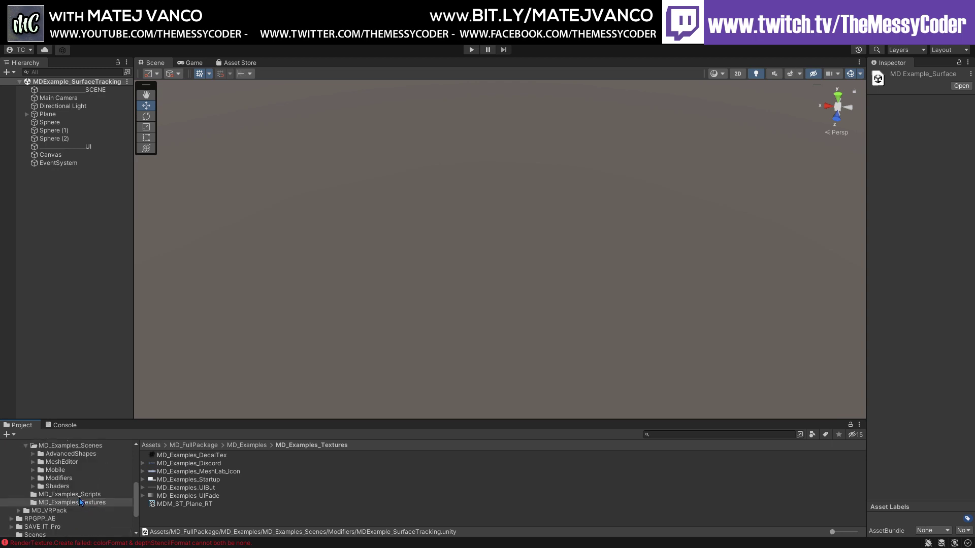
scroll(81, 502, up, 2)
scroll(66, 512, up, 2)
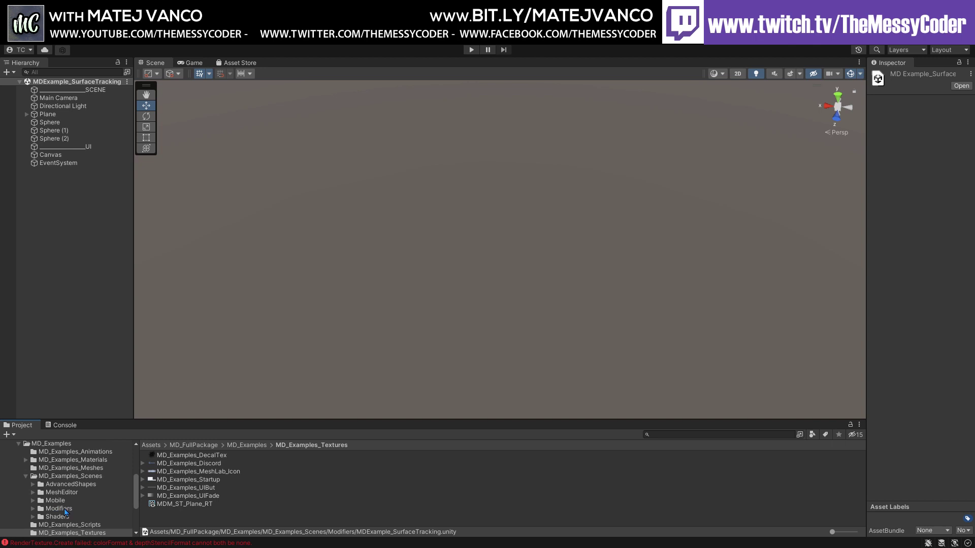
click(64, 510)
scroll(195, 494, down, 5)
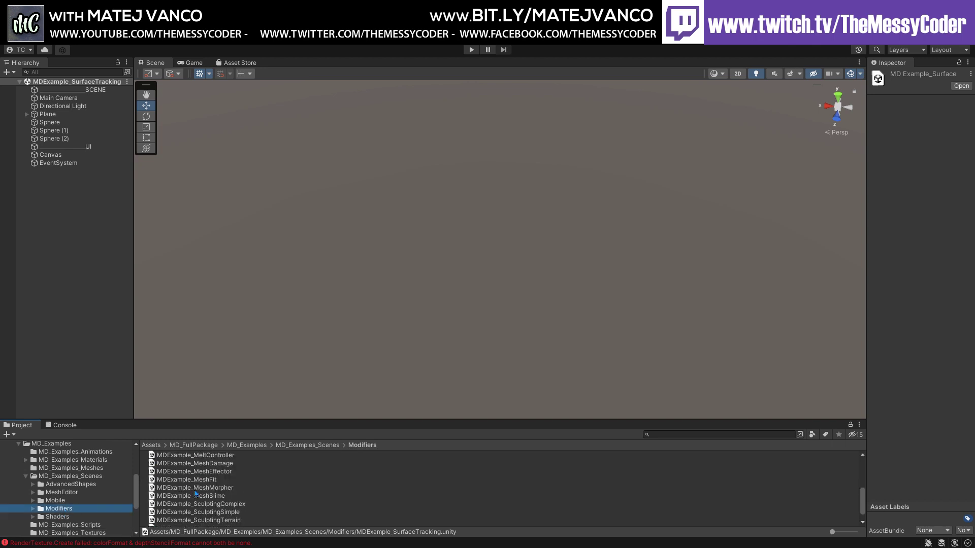
scroll(246, 507, down, 1)
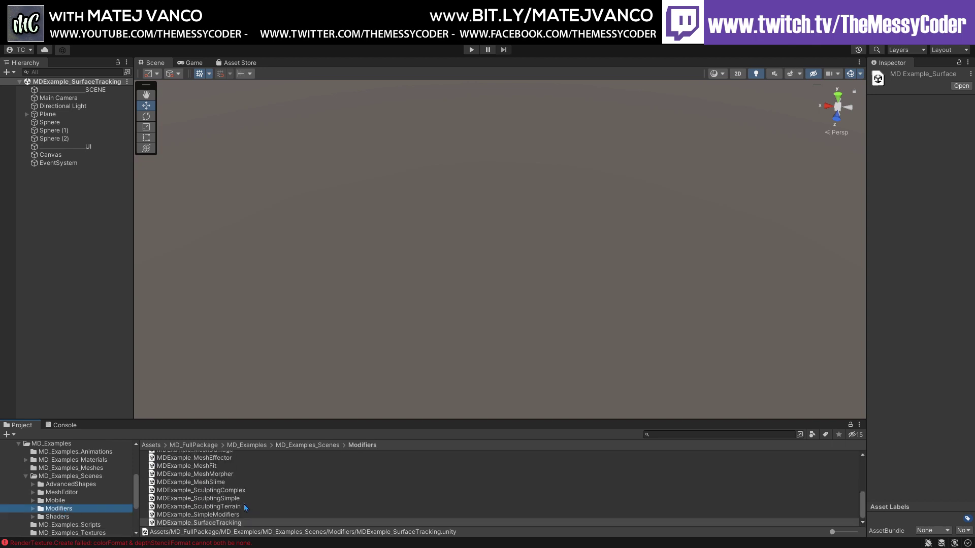
Run MDExample_SculptingComplex and sculpt bumps on the sphere's upper right and lower left
click(221, 491)
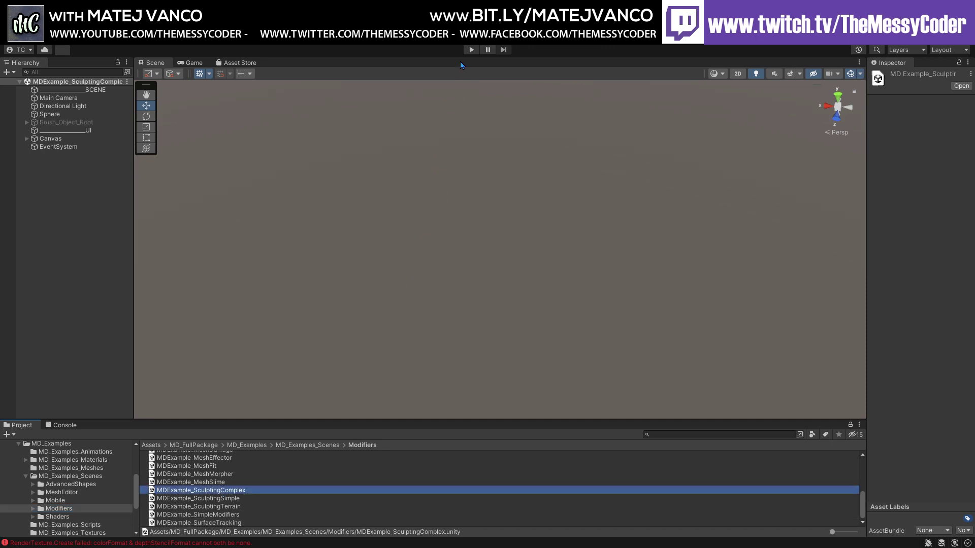
click(472, 49)
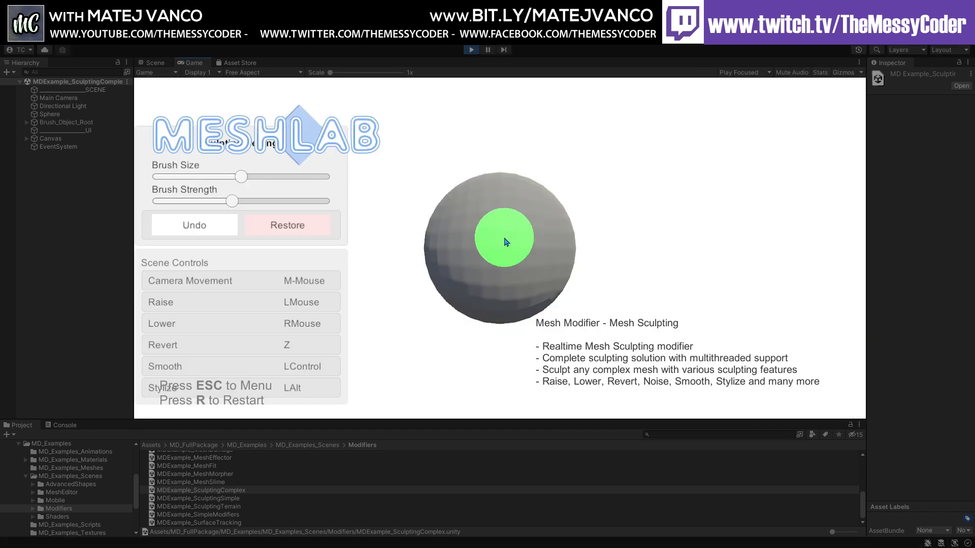
mouse_move(507, 241)
mouse_down()
mouse_move(531, 209)
mouse_move(496, 236)
mouse_move(445, 224)
mouse_move(491, 199)
mouse_move(508, 270)
mouse_move(459, 278)
mouse_move(525, 274)
mouse_move(457, 277)
mouse_move(496, 275)
mouse_move(471, 274)
mouse_move(501, 235)
mouse_move(511, 276)
mouse_move(674, 271)
mouse_move(447, 272)
mouse_move(529, 261)
mouse_move(341, 228)
mouse_move(504, 276)
mouse_move(513, 245)
mouse_move(493, 250)
mouse_move(508, 239)
mouse_move(427, 257)
mouse_move(517, 241)
mouse_move(561, 283)
mouse_up()
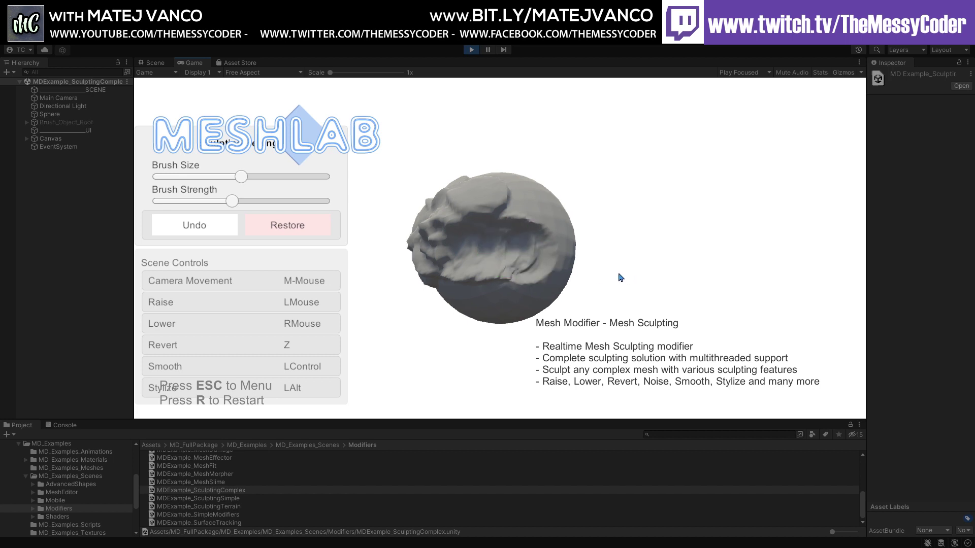
middle_drag(619, 277, 322, 281)
mouse_move(670, 278)
middle_down()
mouse_move(422, 309)
mouse_move(400, 287)
middle_up()
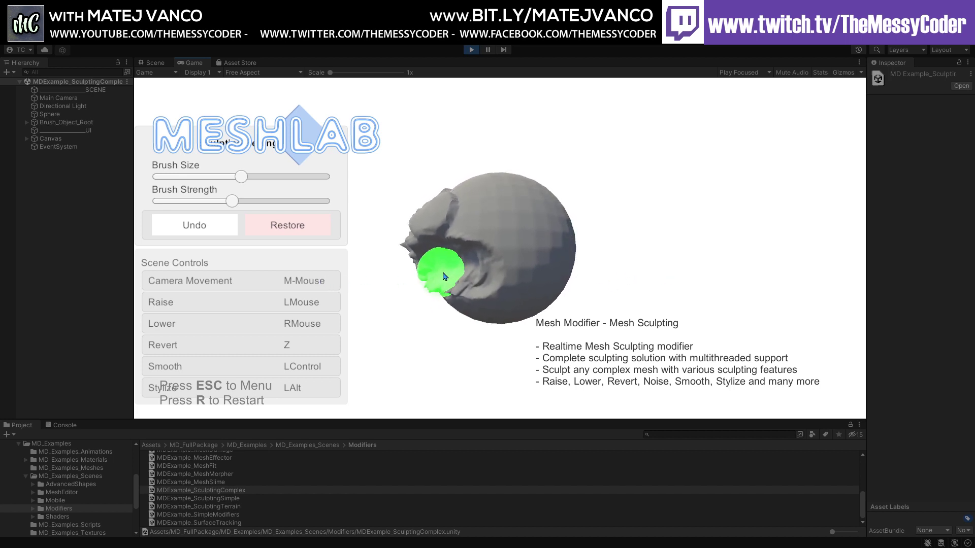
mouse_move(429, 282)
mouse_down()
mouse_move(457, 283)
mouse_move(448, 278)
mouse_move(477, 307)
mouse_up()
Build the dented lower-left area into a lump and reshape the upper-right ridge
scroll(476, 310, up, 4)
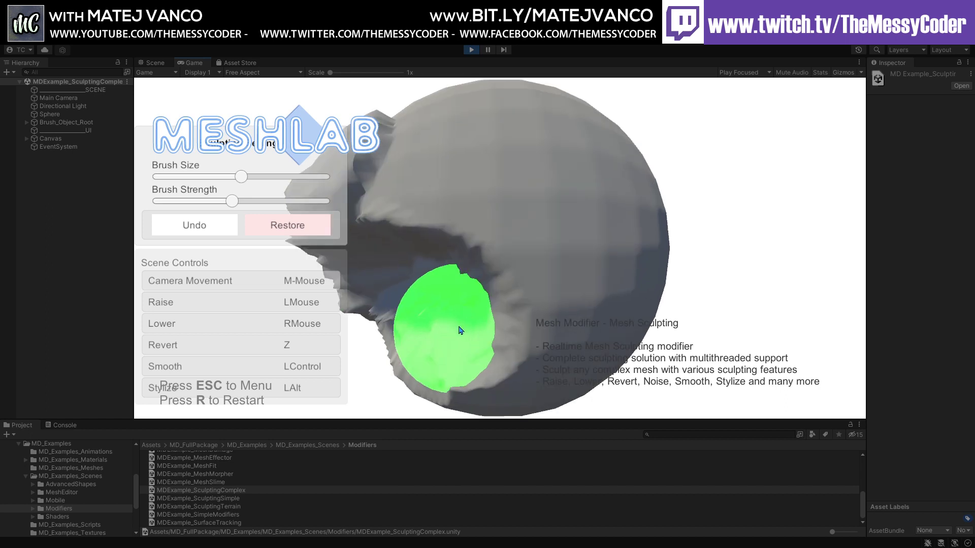
scroll(459, 330, down, 4)
scroll(442, 326, up, 4)
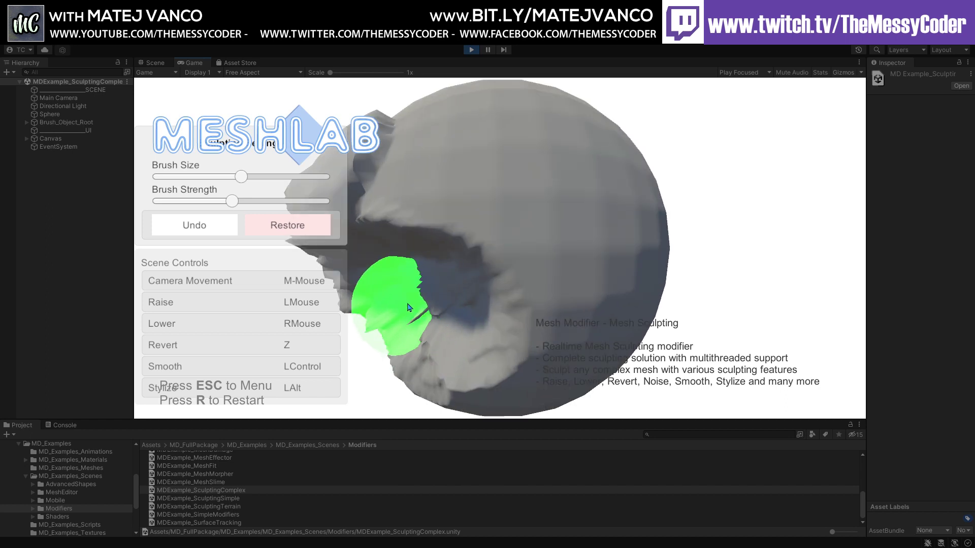
scroll(442, 310, down, 5)
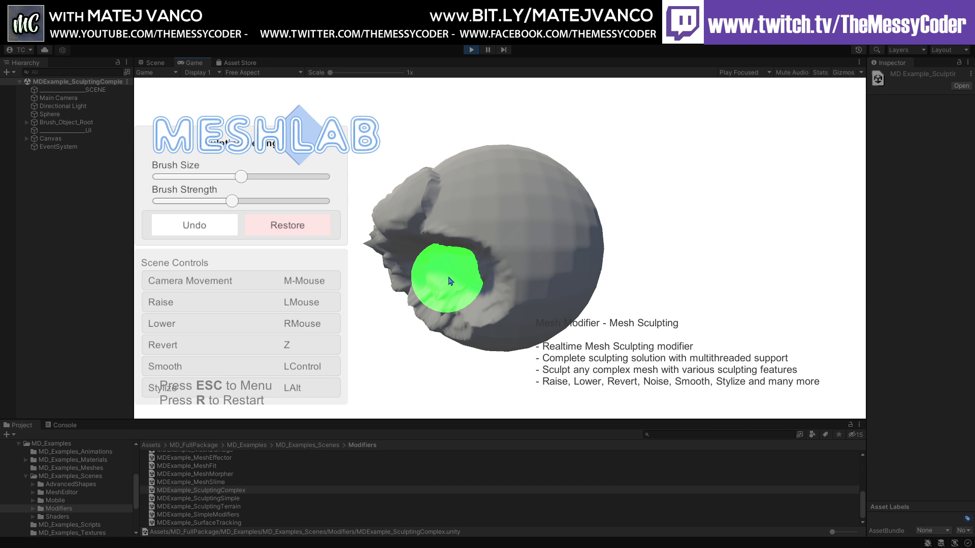
mouse_move(453, 283)
mouse_down()
mouse_move(421, 285)
mouse_move(462, 314)
mouse_move(451, 307)
mouse_move(465, 327)
mouse_move(448, 333)
mouse_move(470, 324)
mouse_move(436, 249)
mouse_move(482, 217)
mouse_move(468, 237)
mouse_move(554, 246)
mouse_move(513, 269)
mouse_move(546, 305)
mouse_move(518, 344)
mouse_move(380, 223)
mouse_move(555, 228)
mouse_move(579, 246)
mouse_move(442, 265)
mouse_move(459, 249)
mouse_move(389, 260)
mouse_move(413, 218)
mouse_move(564, 253)
mouse_move(528, 249)
mouse_up()
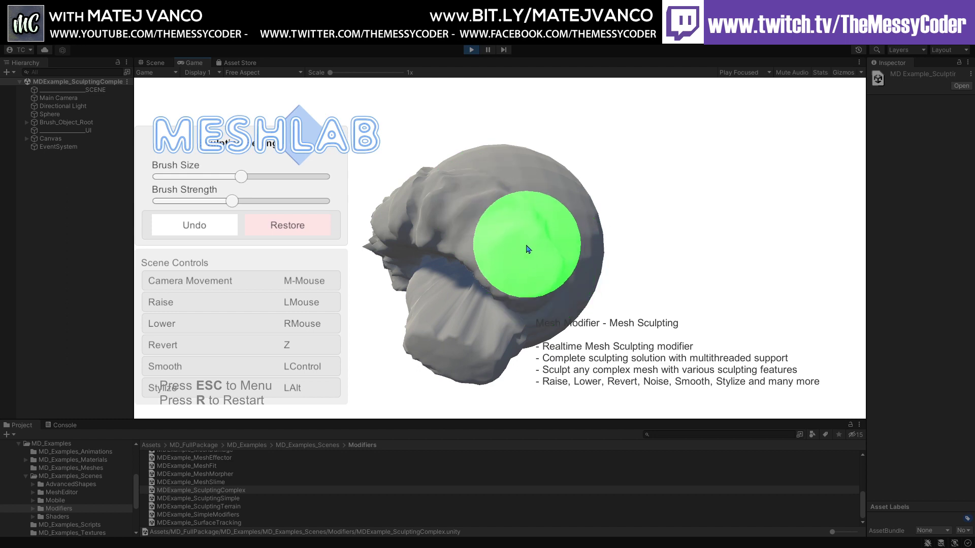
mouse_move(494, 207)
mouse_down()
mouse_move(543, 259)
mouse_move(475, 190)
mouse_move(530, 211)
mouse_up()
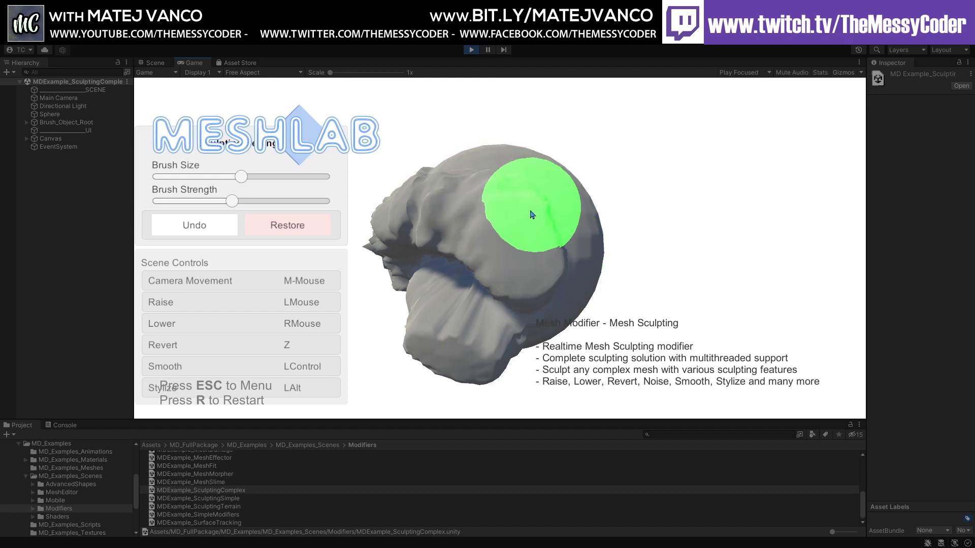
Orbit around the sculpted mesh and smooth its jagged surface with LControl
mouse_move(511, 286)
middle_down()
mouse_move(499, 265)
mouse_move(425, 231)
mouse_move(367, 240)
mouse_move(461, 244)
mouse_move(428, 229)
mouse_move(386, 238)
mouse_move(457, 255)
mouse_move(424, 250)
mouse_move(570, 257)
mouse_move(564, 224)
mouse_move(459, 278)
mouse_move(579, 291)
mouse_move(501, 211)
mouse_move(501, 241)
mouse_move(351, 283)
mouse_move(414, 262)
mouse_move(370, 294)
mouse_move(505, 220)
middle_up()
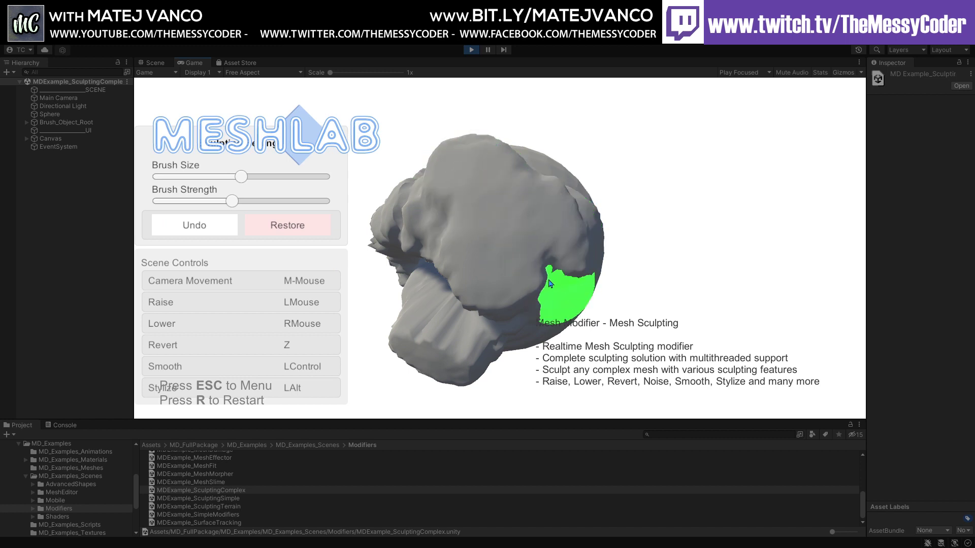
mouse_move(550, 283)
middle_down()
mouse_move(504, 326)
mouse_move(447, 284)
mouse_move(402, 228)
mouse_move(537, 212)
middle_up()
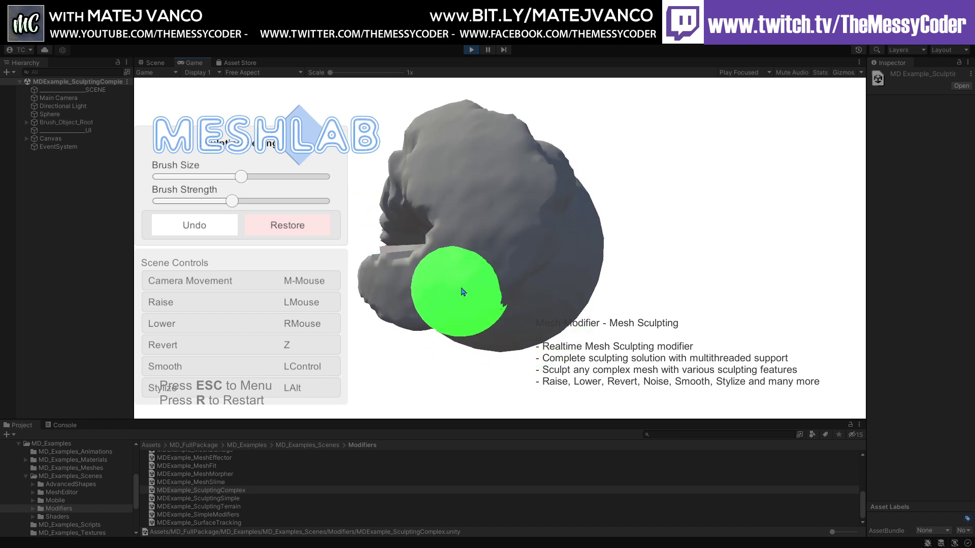
mouse_move(397, 296)
middle_down()
mouse_move(442, 285)
mouse_move(570, 301)
mouse_move(446, 282)
mouse_move(485, 290)
mouse_move(408, 248)
middle_up()
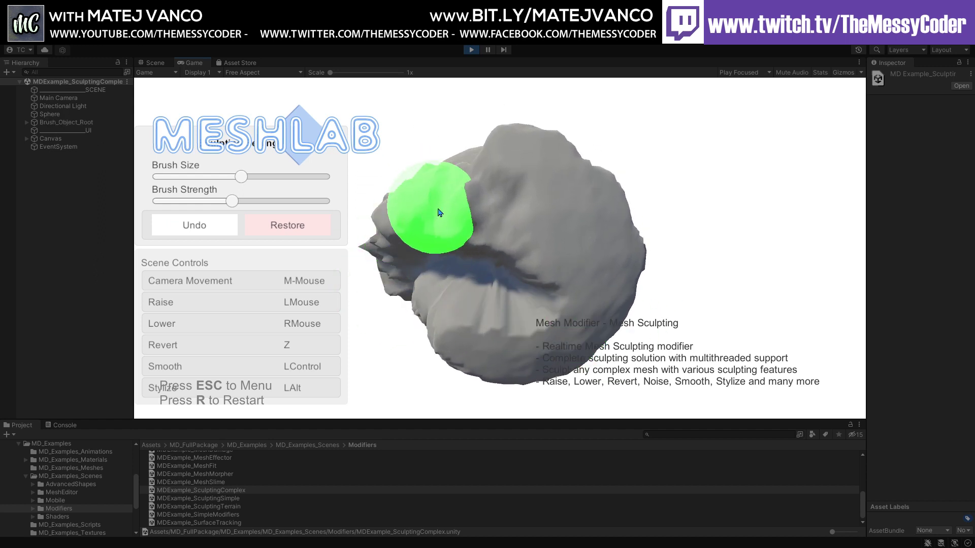
mouse_move(412, 211)
middle_down()
mouse_move(561, 261)
mouse_move(533, 337)
mouse_move(403, 342)
mouse_move(536, 349)
middle_up()
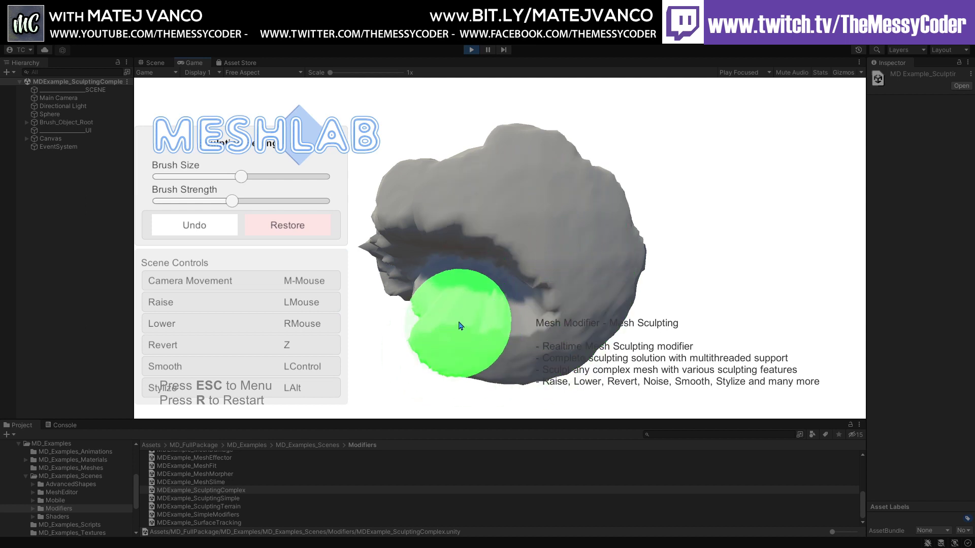
mouse_move(462, 326)
middle_down()
mouse_move(570, 174)
mouse_move(590, 263)
mouse_move(474, 279)
mouse_move(406, 168)
mouse_move(398, 211)
mouse_move(425, 258)
mouse_move(523, 246)
mouse_move(557, 261)
mouse_move(370, 331)
mouse_move(524, 278)
mouse_move(388, 282)
mouse_move(330, 333)
mouse_move(447, 291)
mouse_move(394, 299)
mouse_move(437, 298)
mouse_move(696, 167)
mouse_move(530, 274)
mouse_move(525, 263)
mouse_move(671, 209)
mouse_move(410, 217)
mouse_move(490, 142)
mouse_move(413, 218)
mouse_move(468, 163)
mouse_move(509, 142)
mouse_move(366, 219)
middle_up()
key(ctrl)
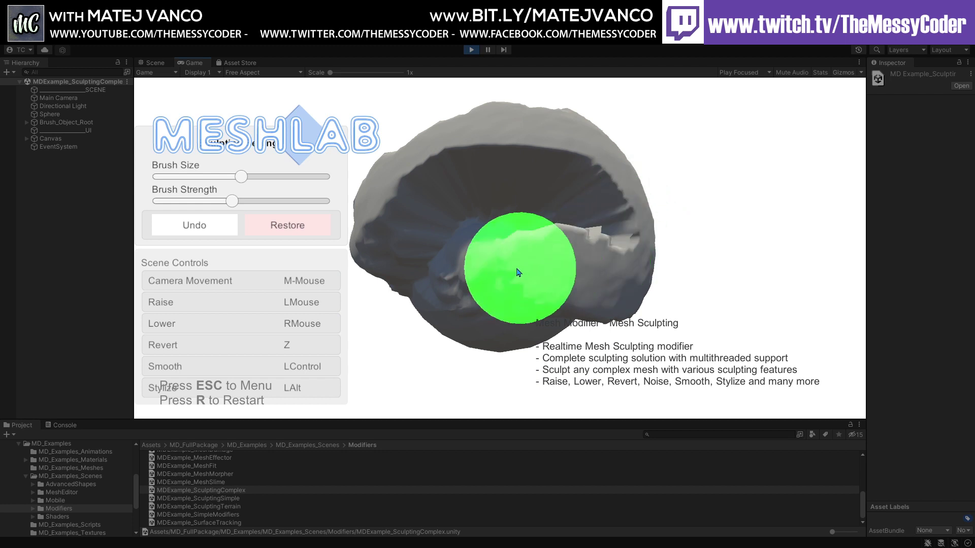
mouse_move(445, 298)
middle_down()
mouse_move(426, 285)
mouse_move(475, 326)
mouse_move(616, 232)
mouse_move(414, 229)
mouse_move(435, 354)
mouse_move(516, 283)
mouse_move(441, 99)
middle_up()
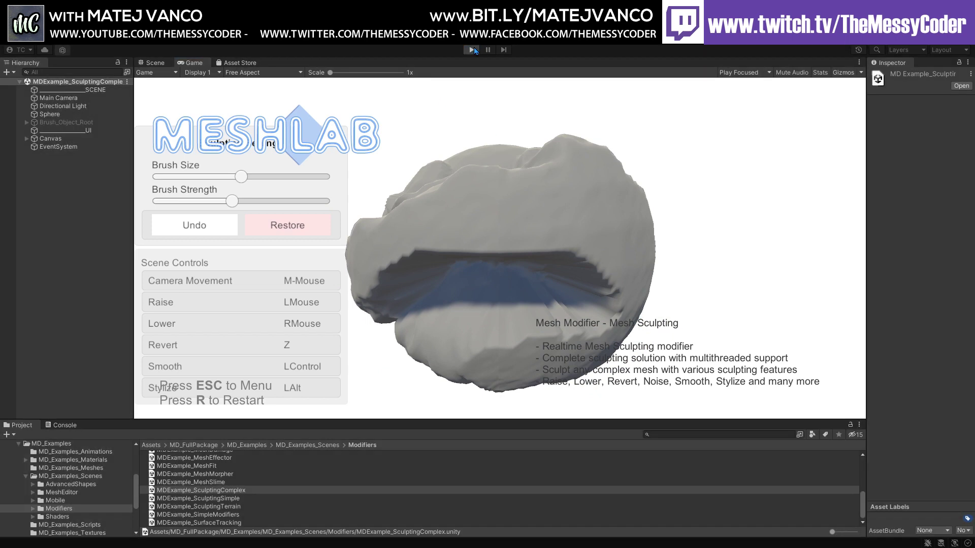
Stop Play mode, make the Project file area taller and collapse MD_Examples
click(472, 49)
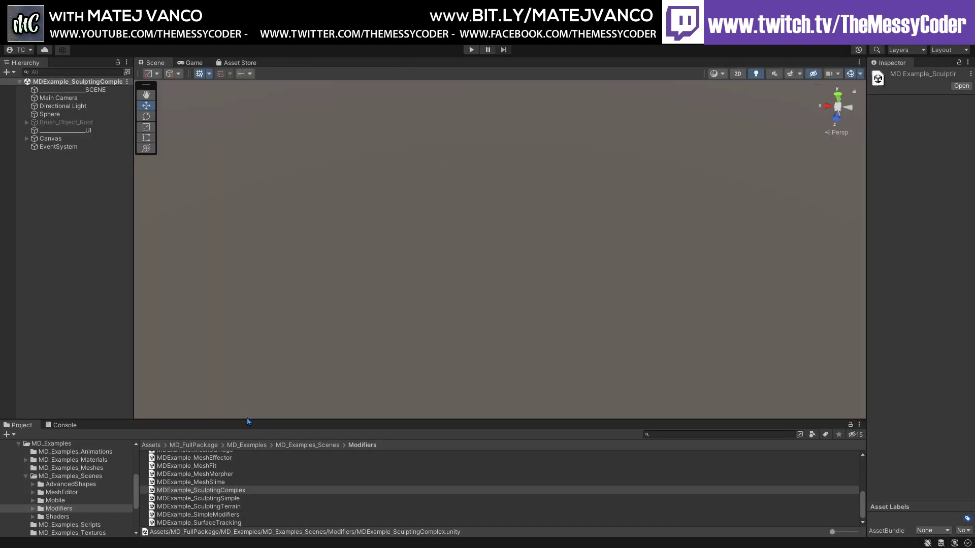
drag(247, 420, 247, 384)
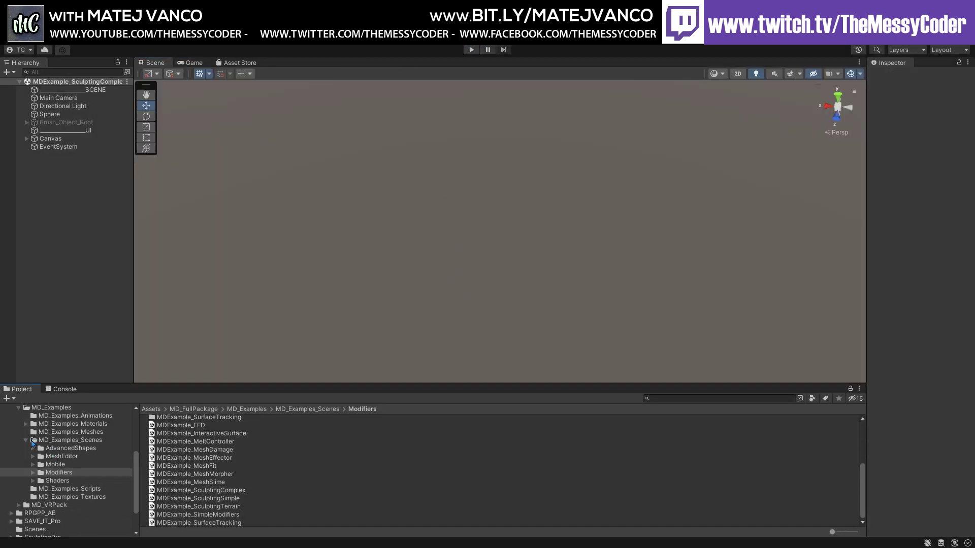
click(19, 408)
scroll(32, 462, up, 1)
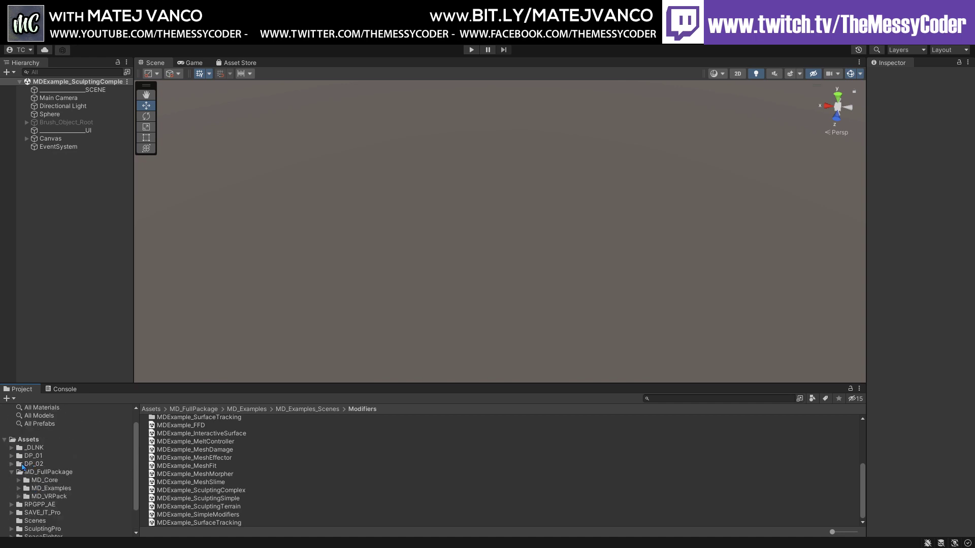
Collapse MD_FullPackage and scroll the publisher's listings to Spaceship - By Pixel Make
click(12, 471)
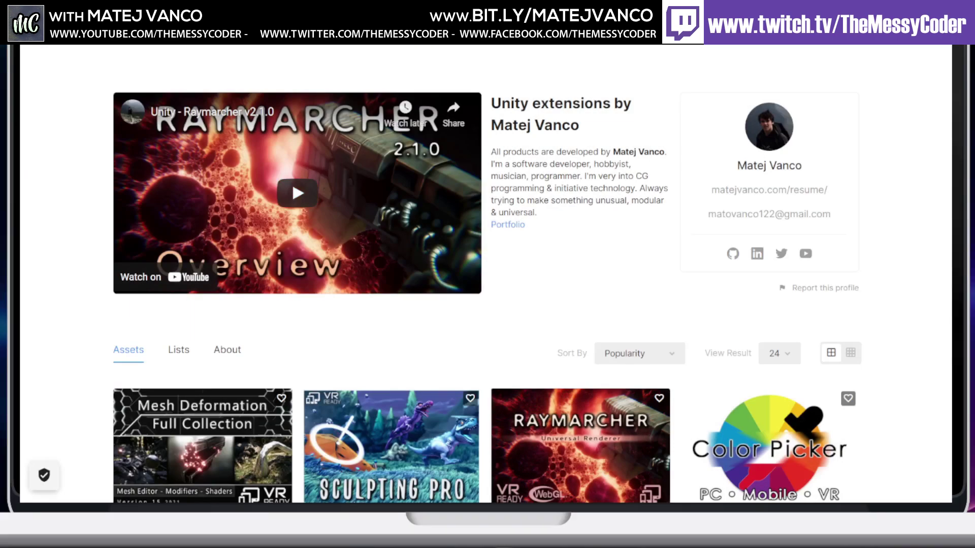
scroll(487, 274, down, 3)
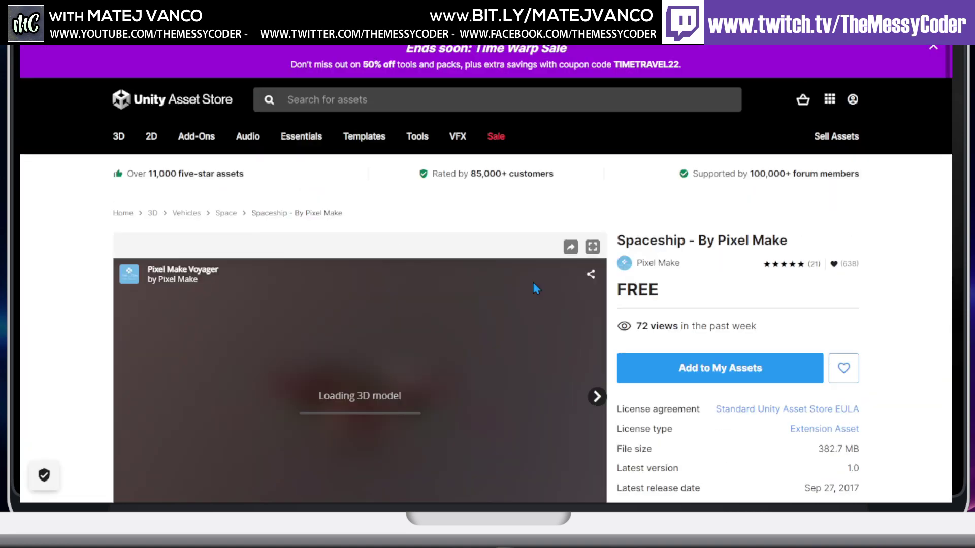
Rotate the spaceship in the Sketchfab preview and page the gallery to the exploded-parts image, slide 4/5
scroll(701, 261, down, 3)
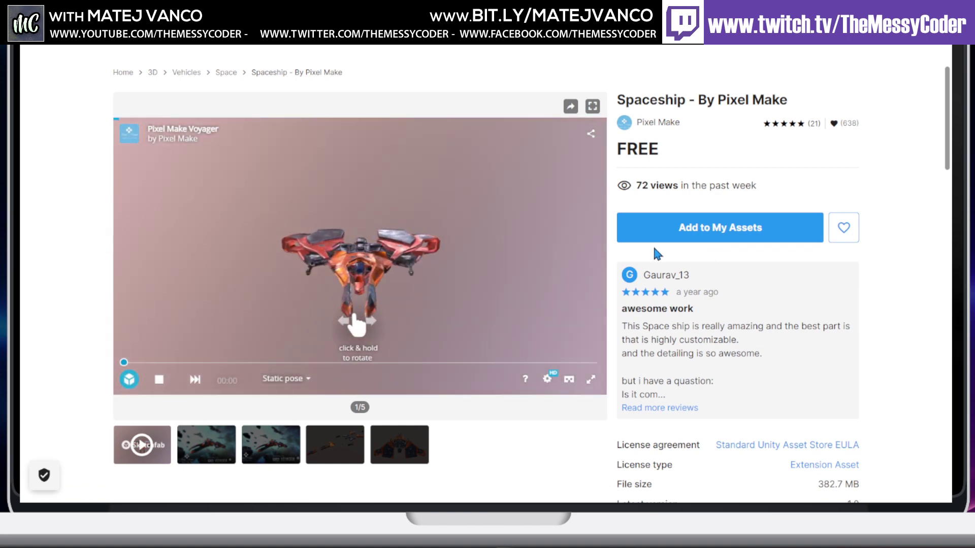
mouse_move(390, 259)
mouse_down()
mouse_move(348, 267)
mouse_move(395, 258)
mouse_up()
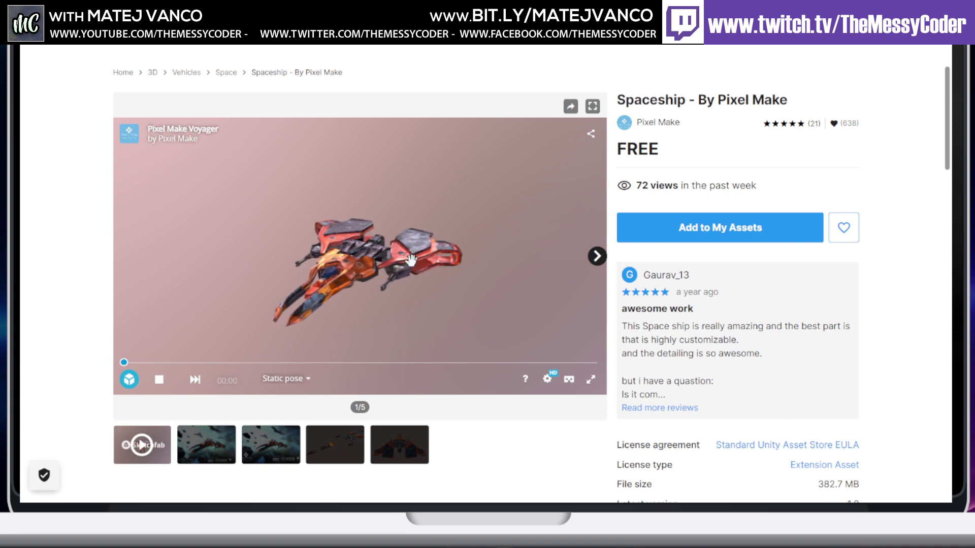
drag(410, 260, 327, 290)
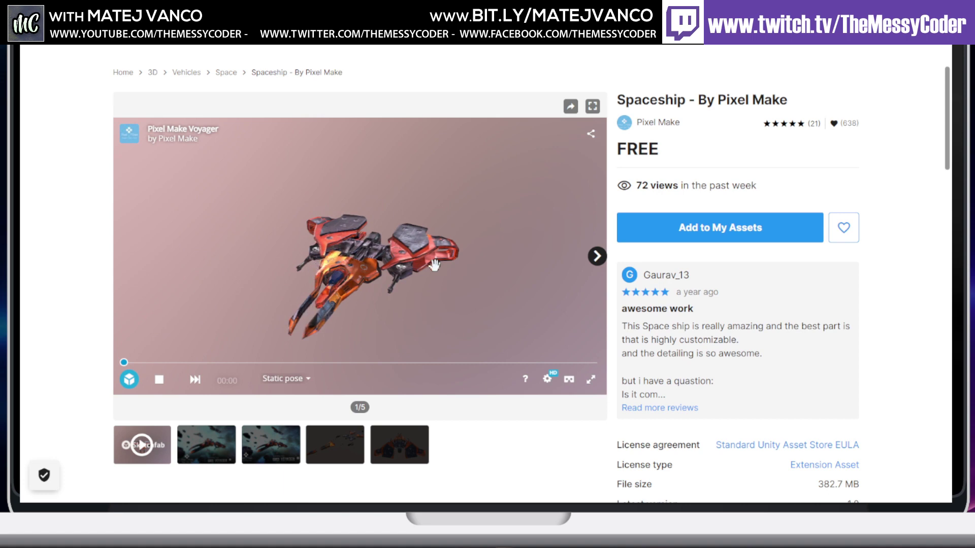
click(597, 257)
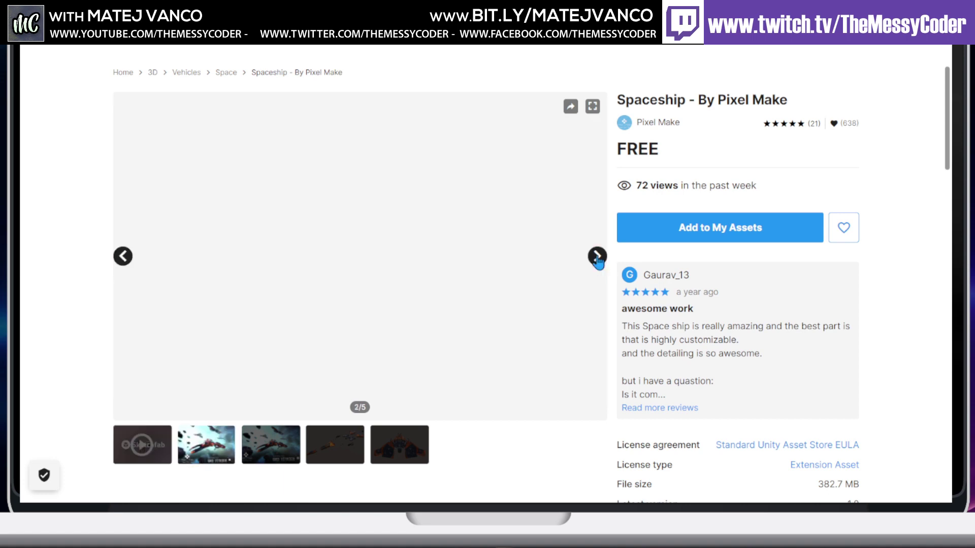
click(353, 440)
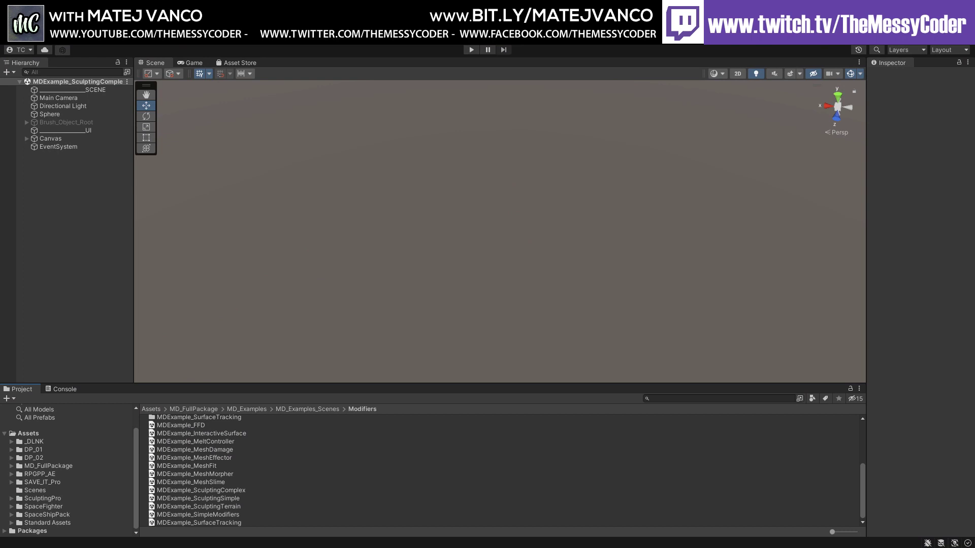
Browse SpaceFighter and SpaceShipPack, then load Demo_DisplayScene_Lighting from SpaceShipPack/Scenes
click(56, 507)
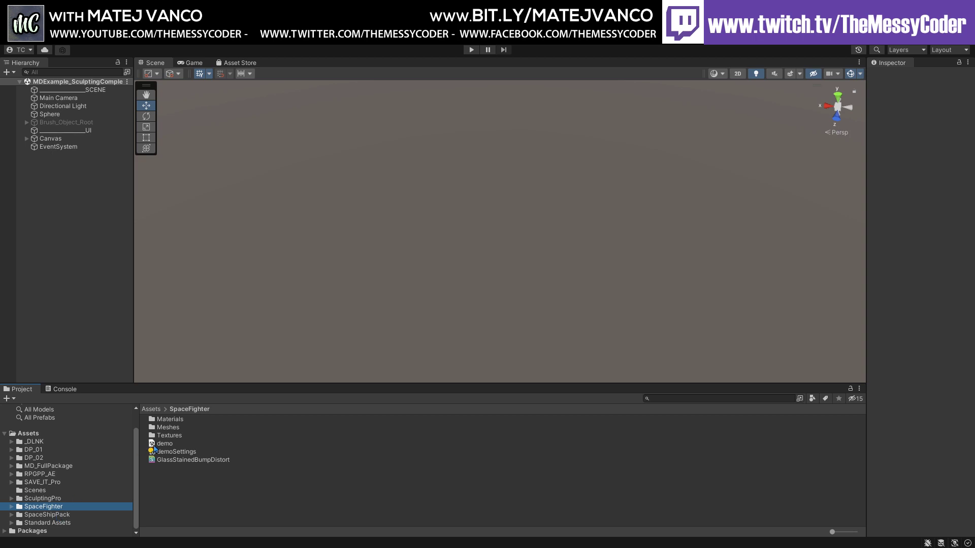
double_click(166, 445)
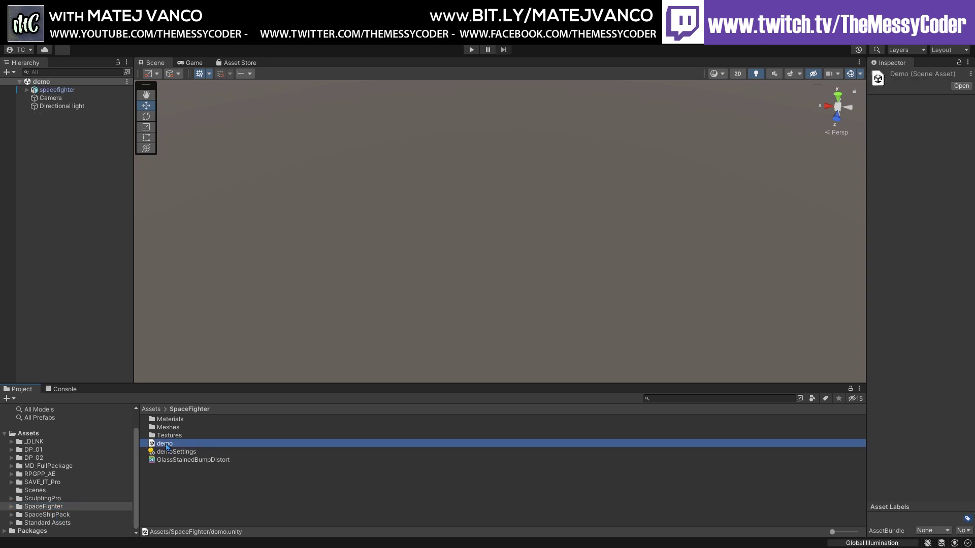
click(65, 514)
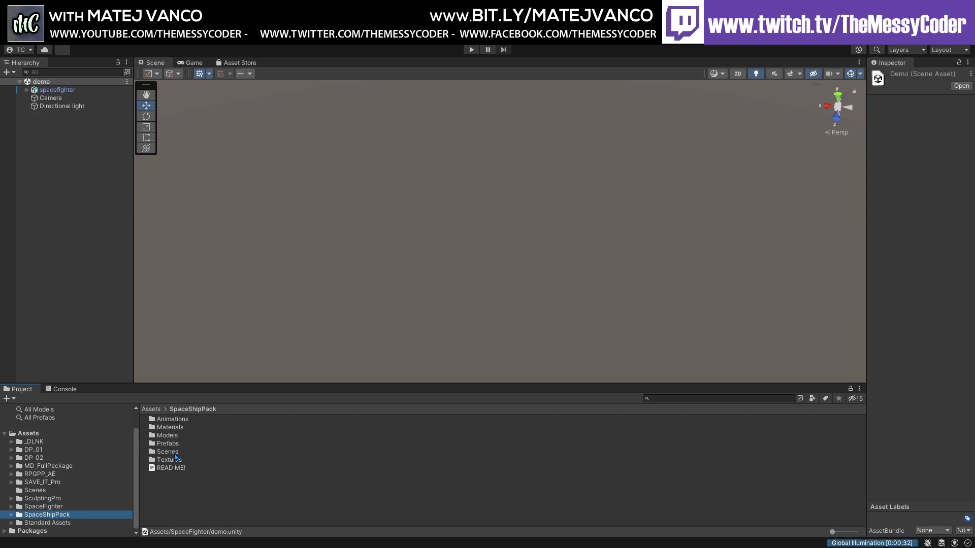
double_click(174, 452)
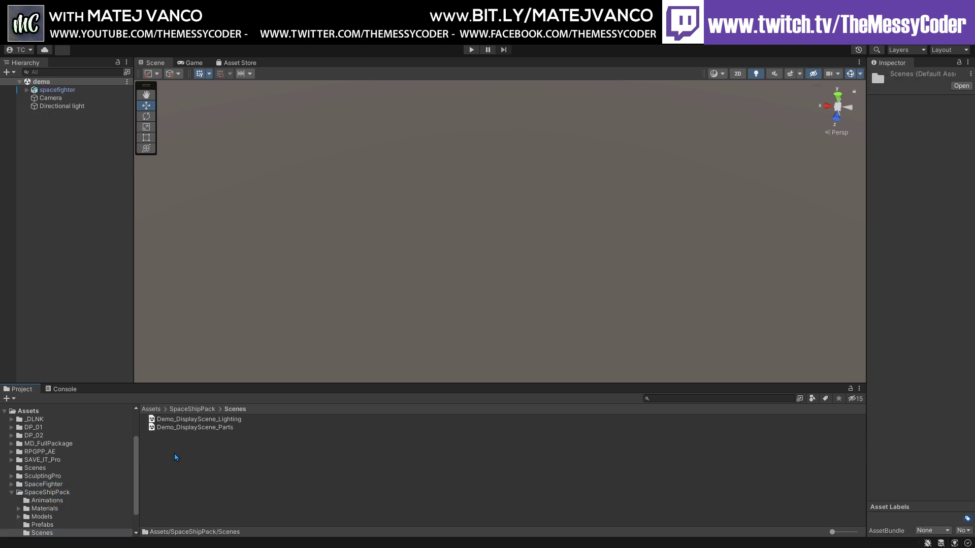
click(199, 419)
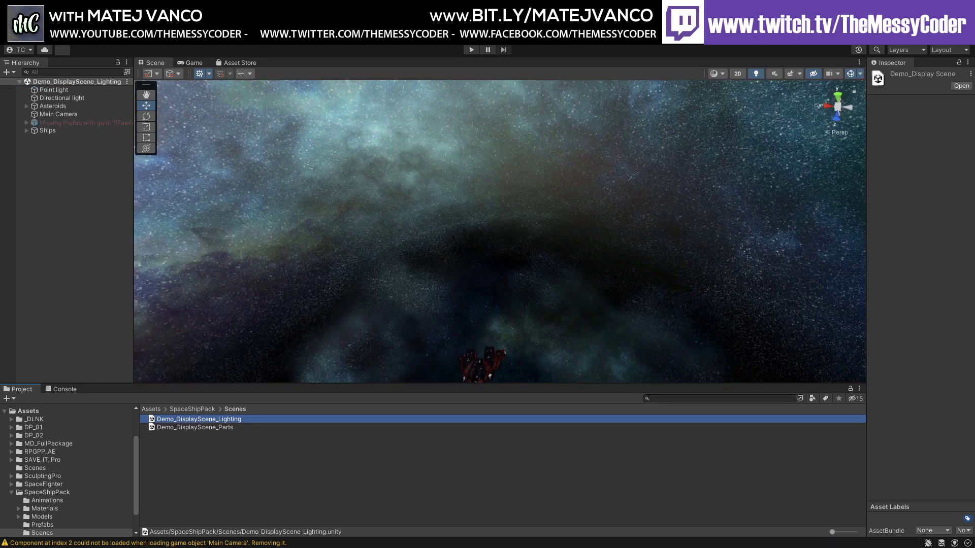
Enlarge the Scene view and delete the Missing Prefab object from the Hierarchy
drag(454, 383, 453, 395)
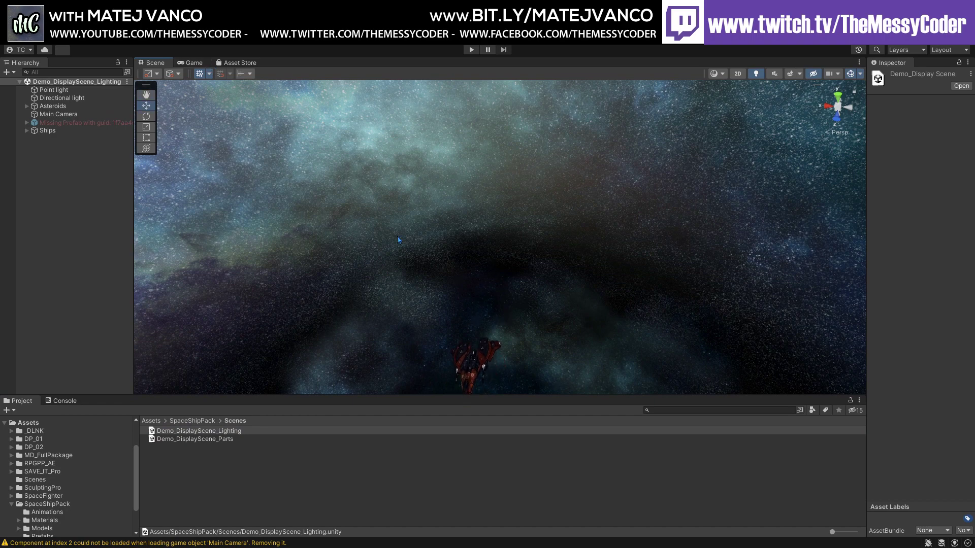
click(89, 123)
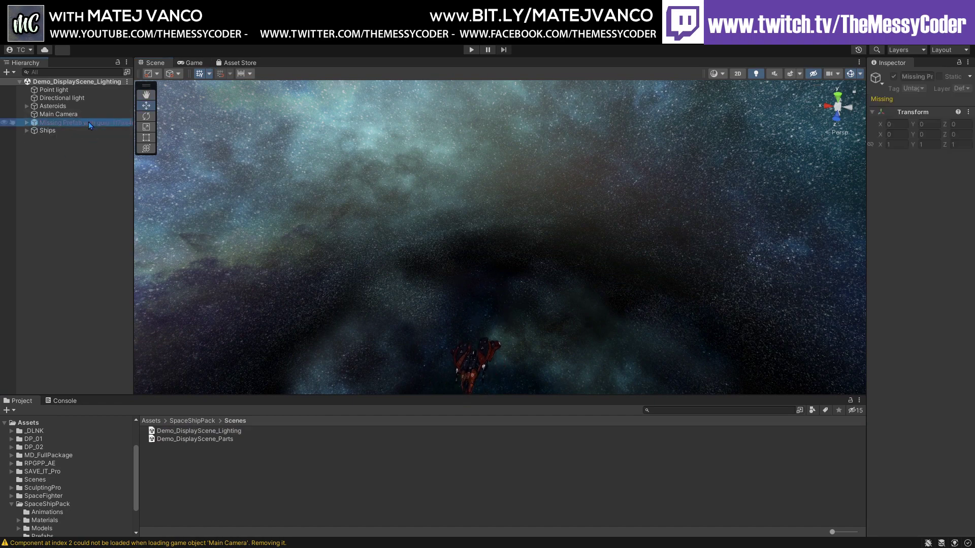
key(Delete)
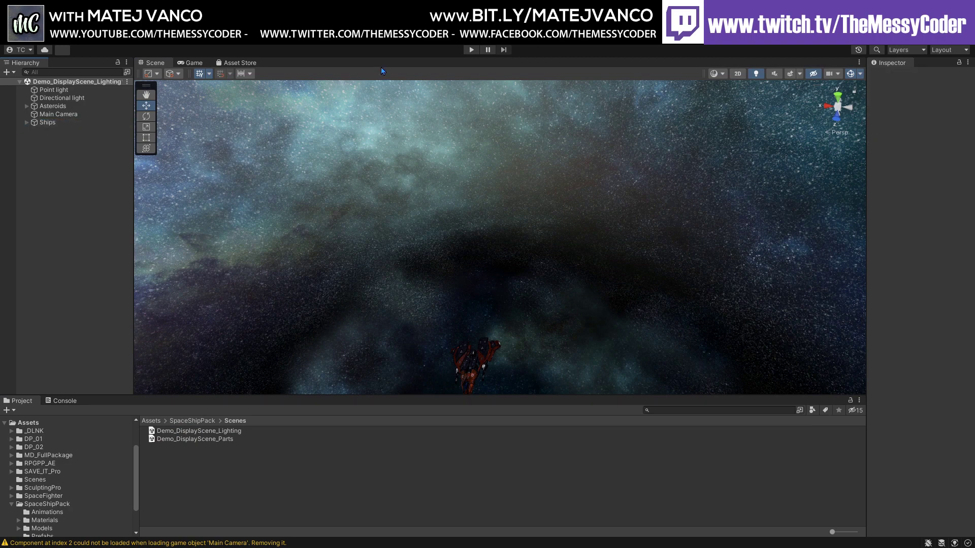
Frame the Main Camera, fly around the ship fleet, and widen the Inspector
double_click(81, 114)
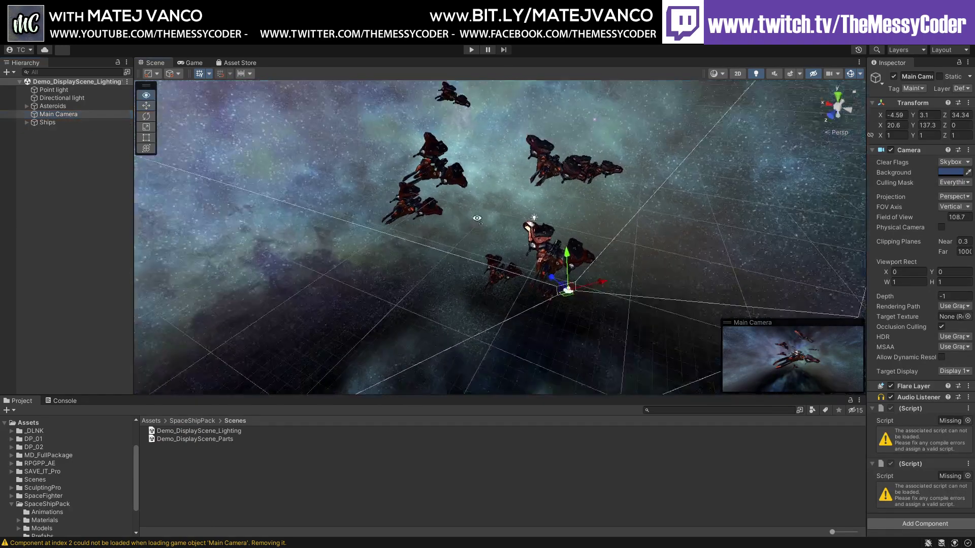
mouse_move(477, 218)
right_down()
mouse_move(463, 210)
mouse_move(481, 206)
right_up()
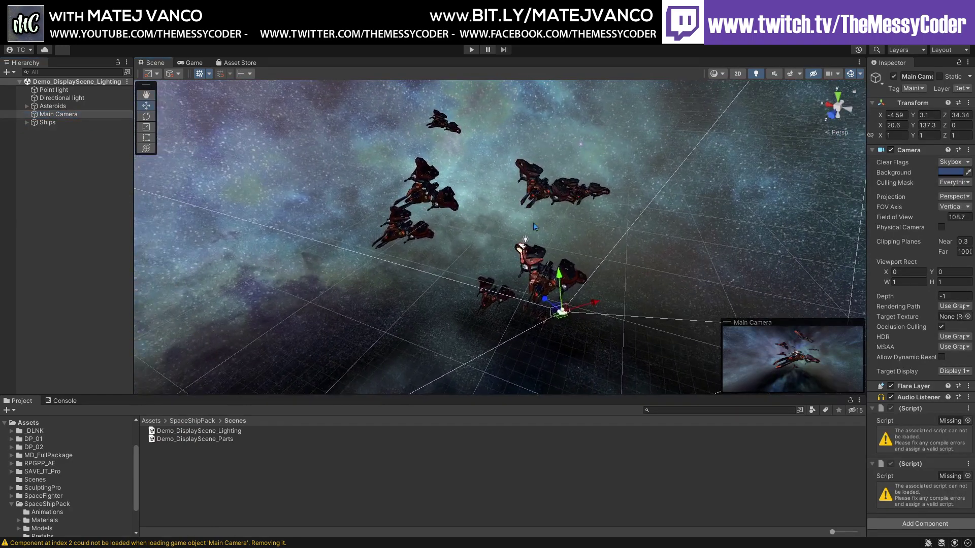
drag(867, 340, 772, 345)
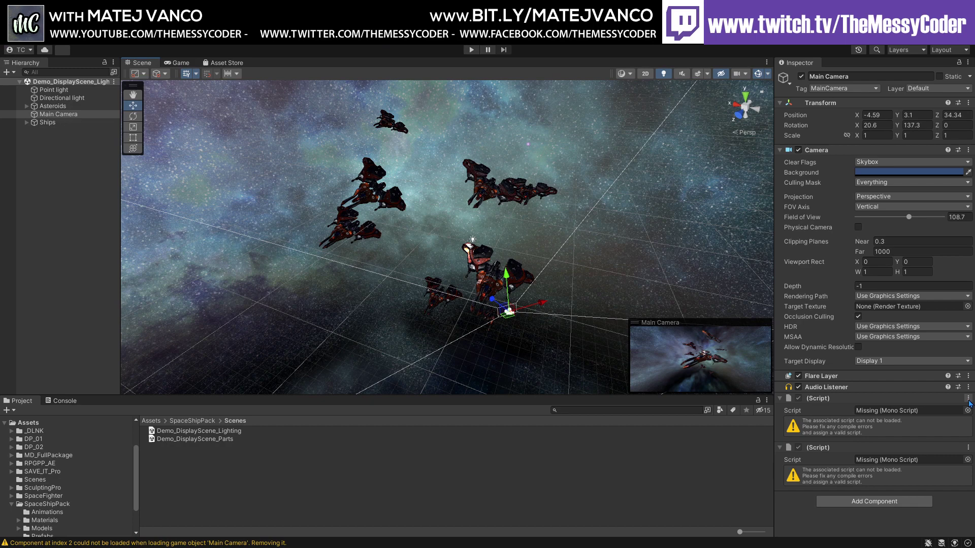
click(608, 503)
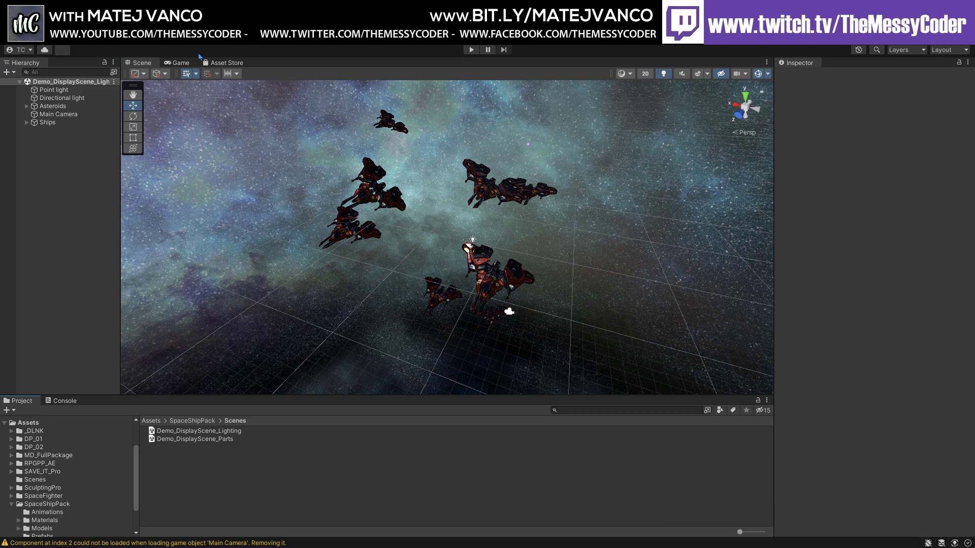
click(248, 194)
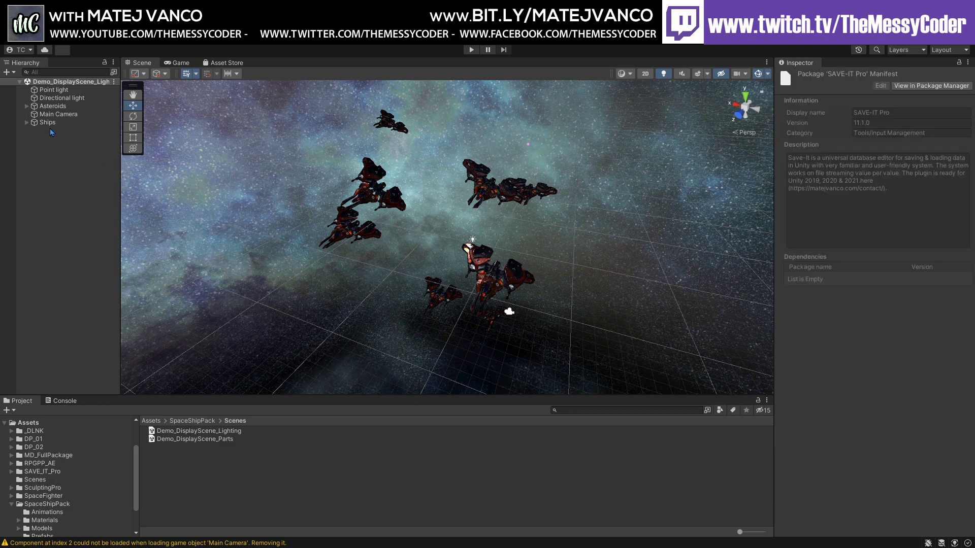
click(66, 142)
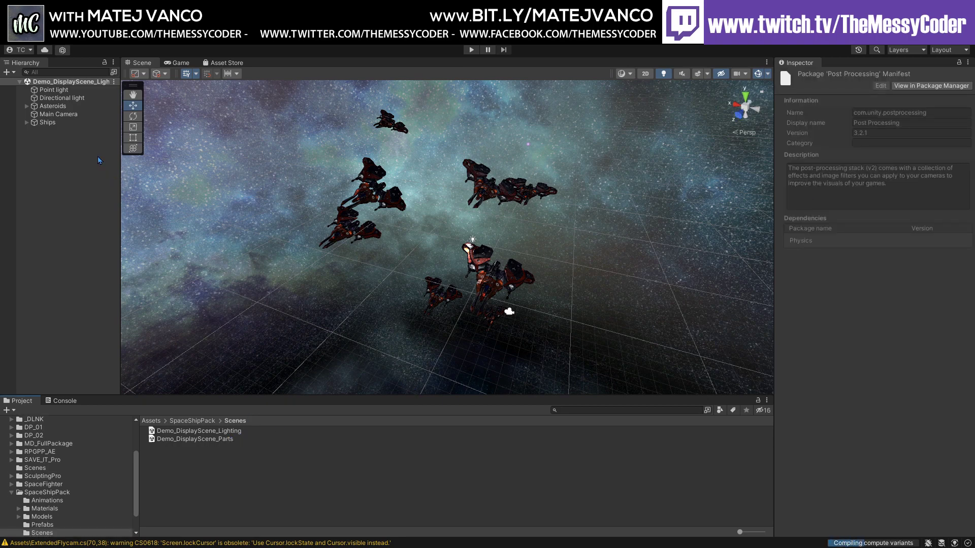
Remove both missing script components from Main Camera, then run and stop Play mode
click(75, 115)
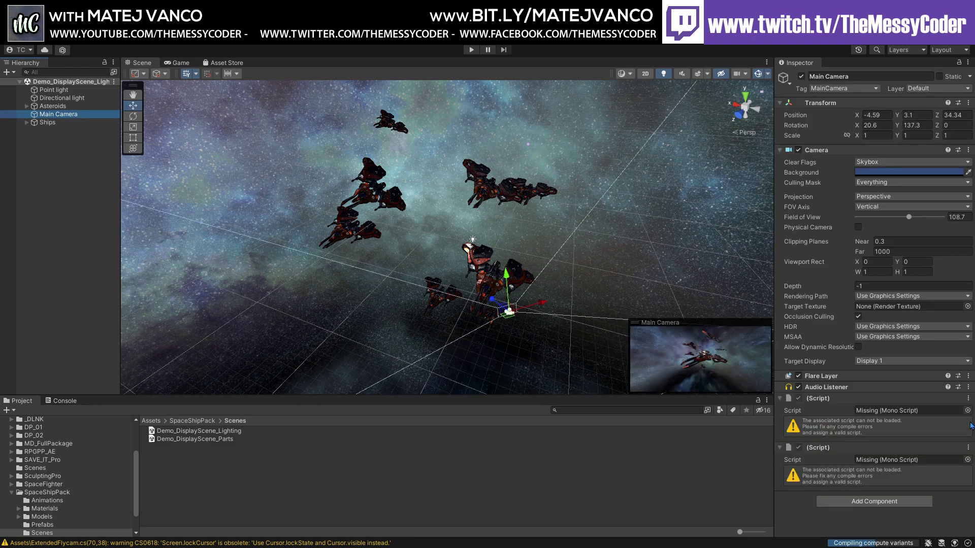
click(968, 399)
click(948, 422)
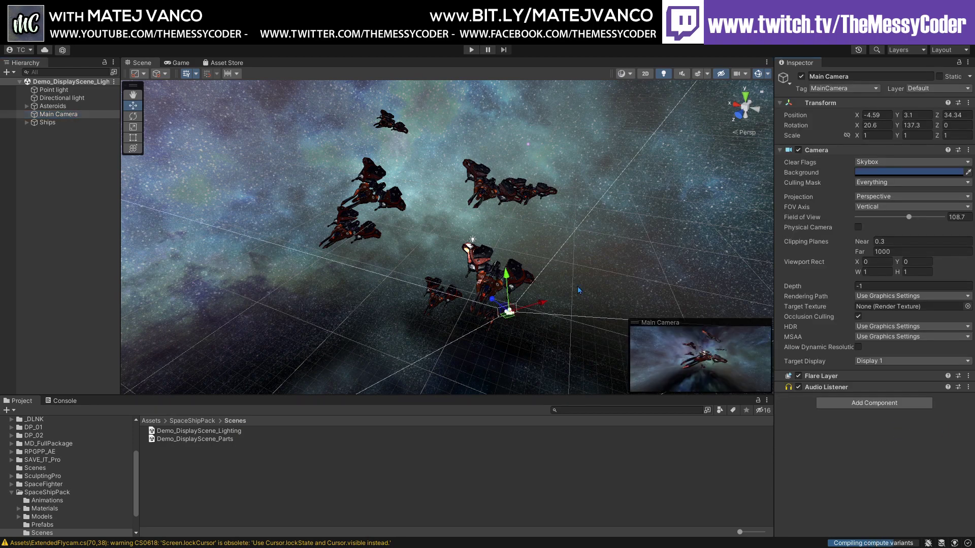
click(471, 49)
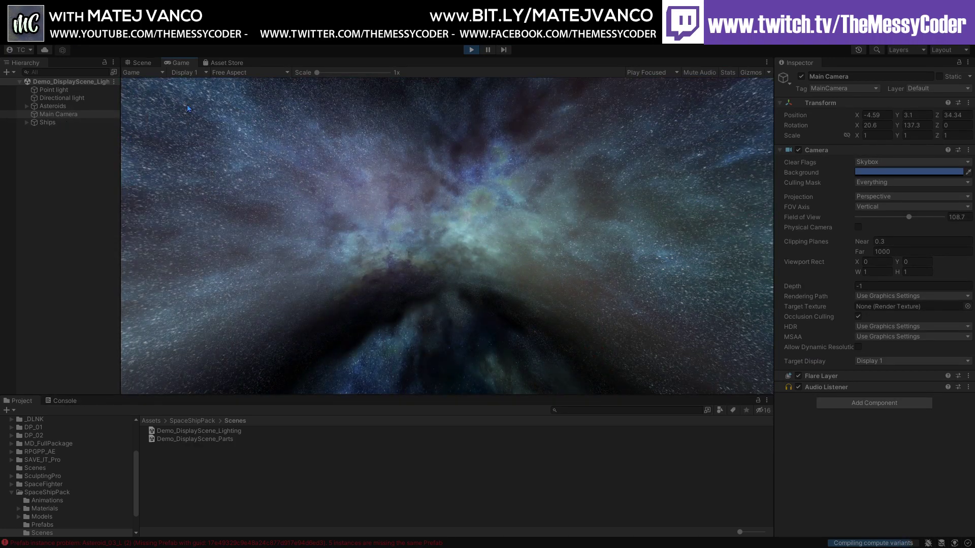
click(470, 51)
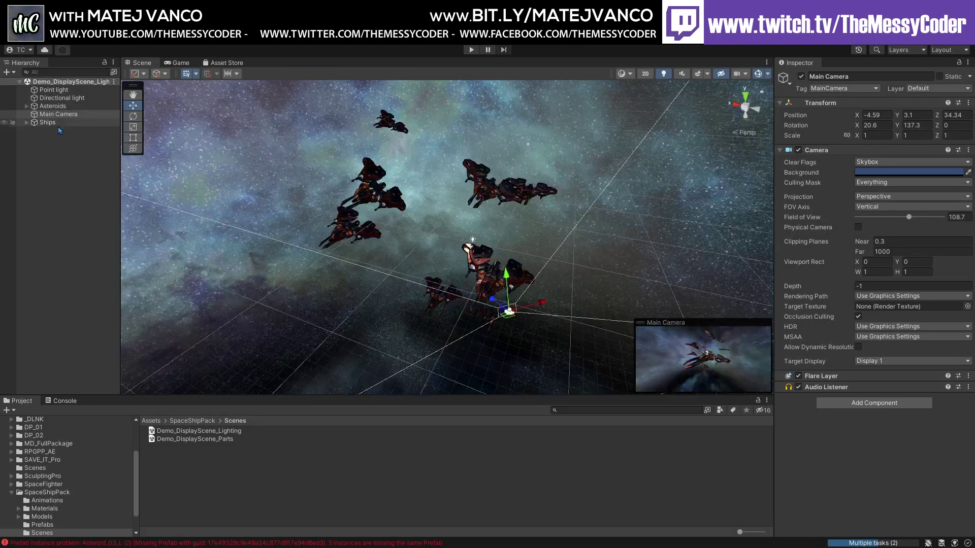
Browse the Ships group's PixelMakeVoyager ships and the first ship's 01_Cockpit part
click(54, 123)
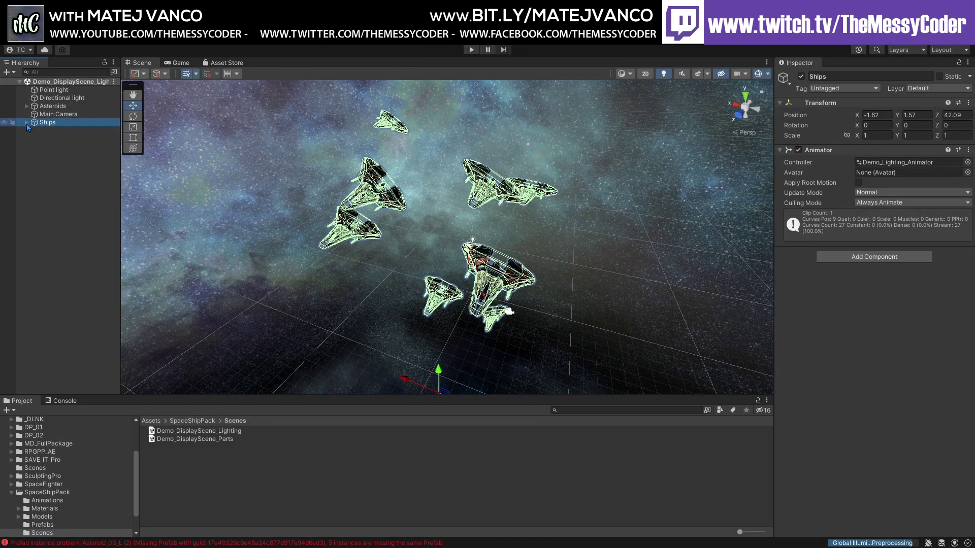
click(26, 124)
click(93, 188)
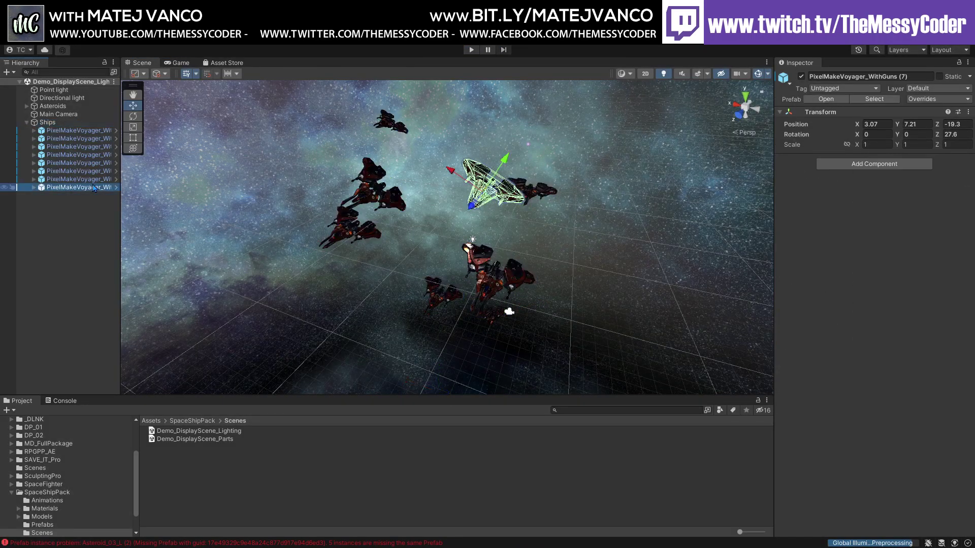
click(33, 131)
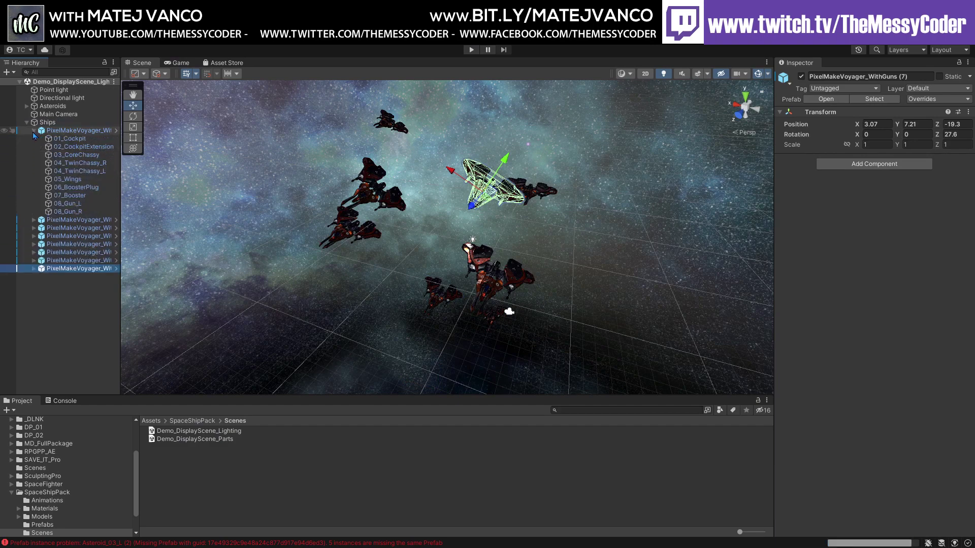
click(70, 139)
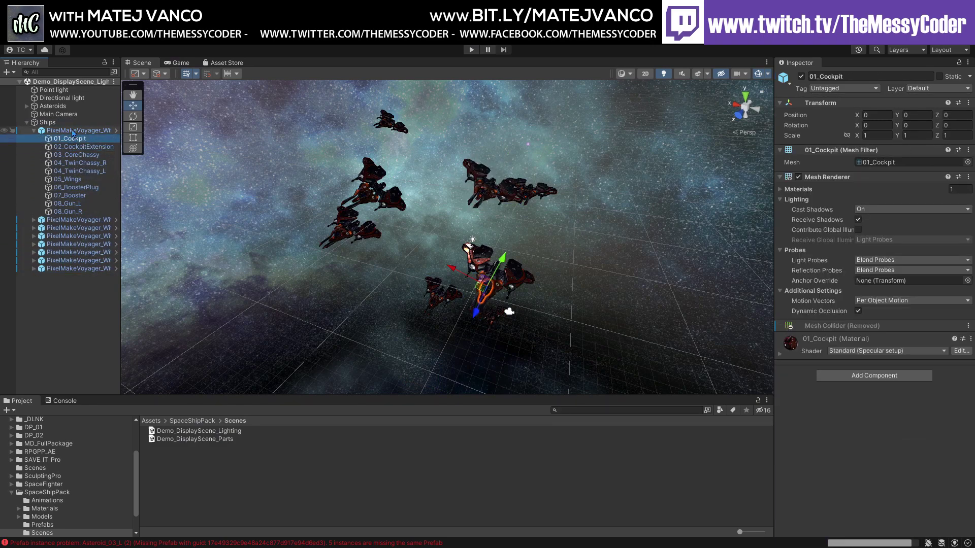
click(48, 122)
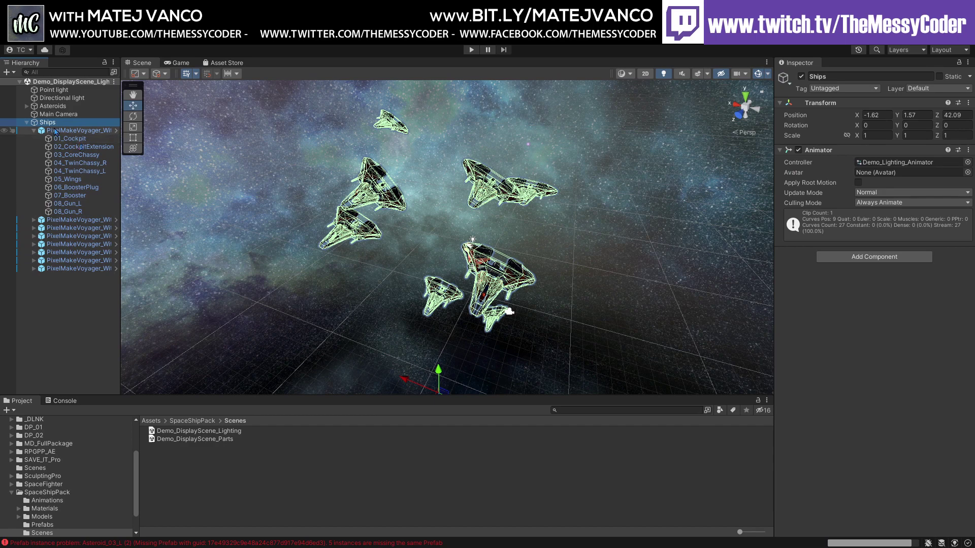
click(34, 131)
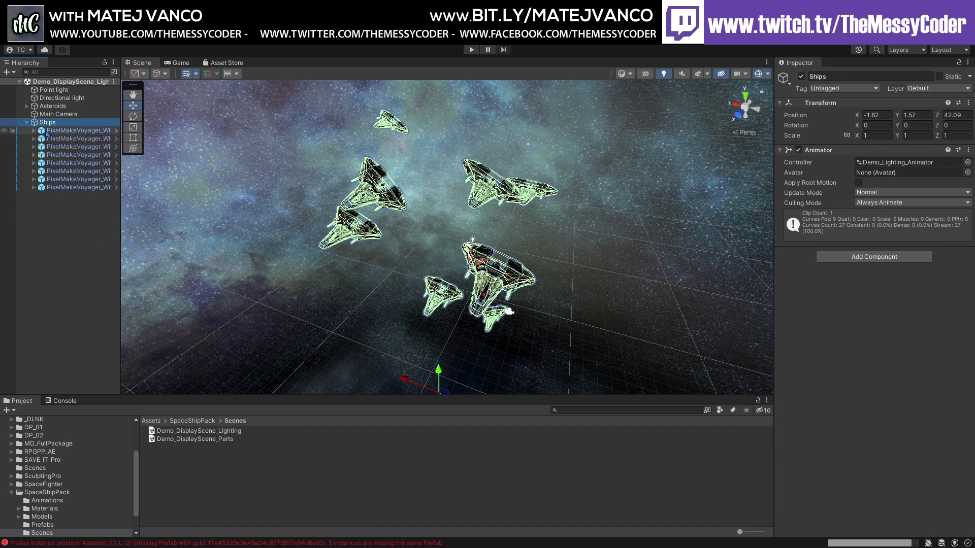
click(78, 138)
click(70, 123)
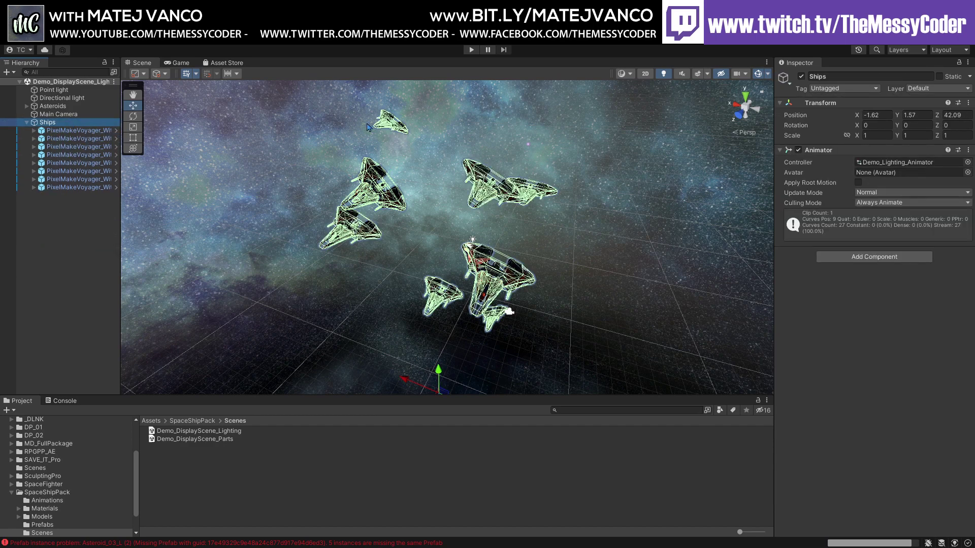
Remove the Animator component from Ships, deselect, and start Play mode
click(943, 175)
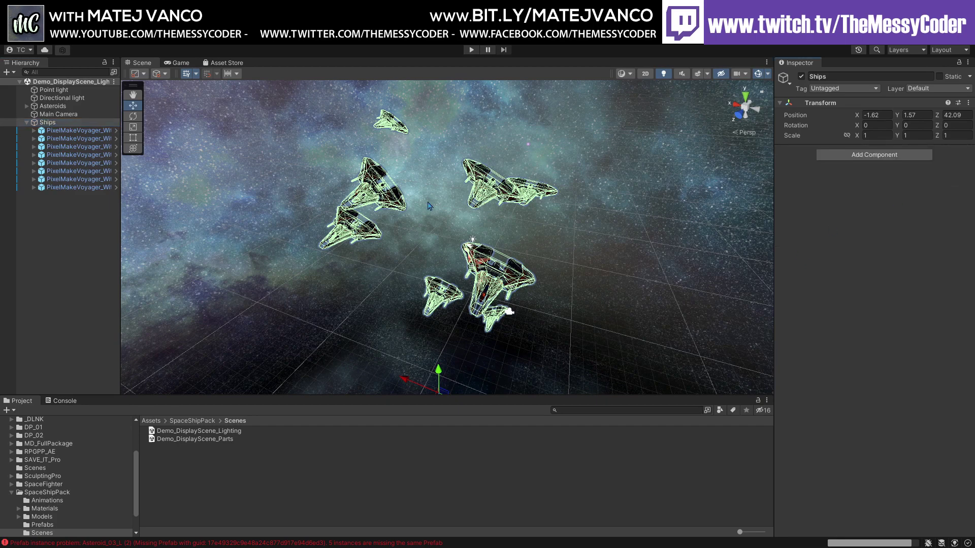
click(82, 240)
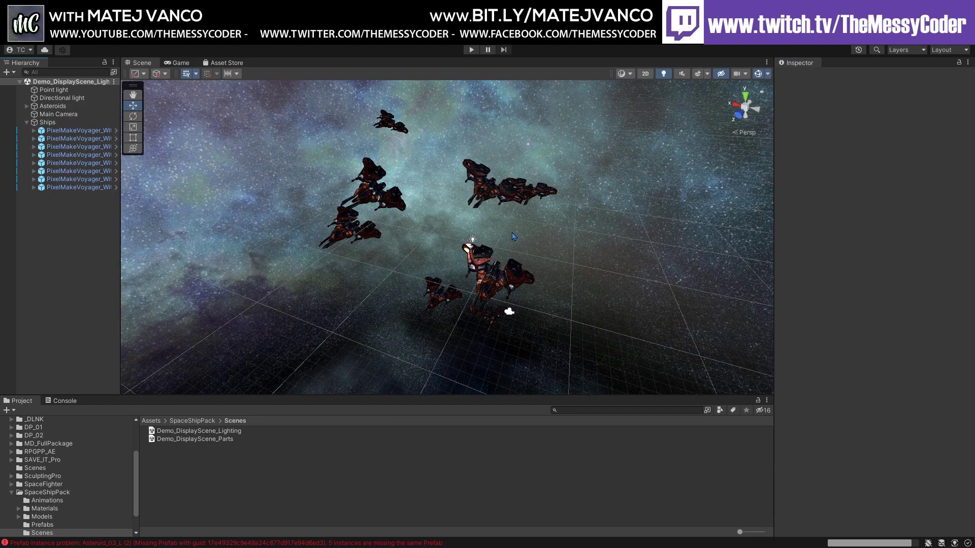
click(470, 50)
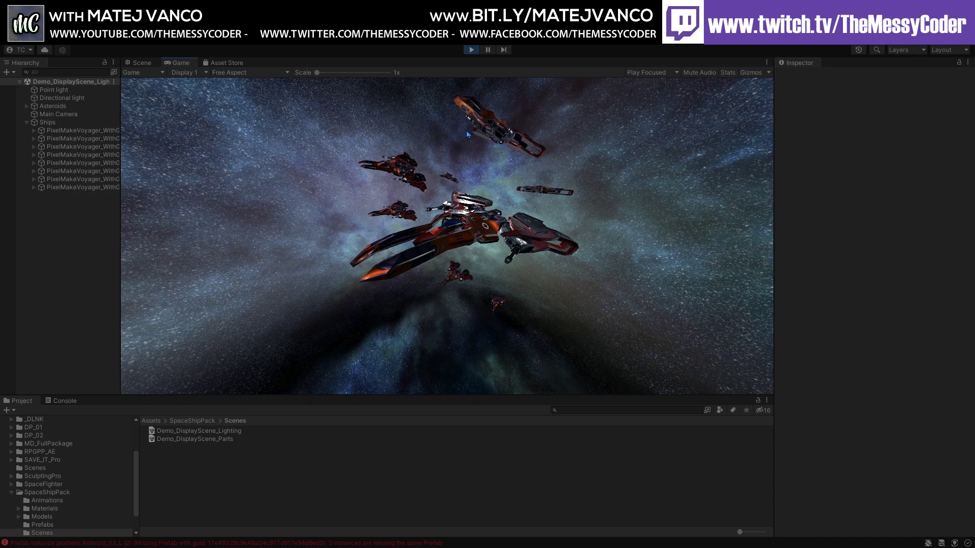
Stop Play mode and fly the Scene view camera close to the red ship fleet
click(468, 50)
right_drag(473, 252, 447, 202)
key(w)
right_drag(411, 231, 427, 243)
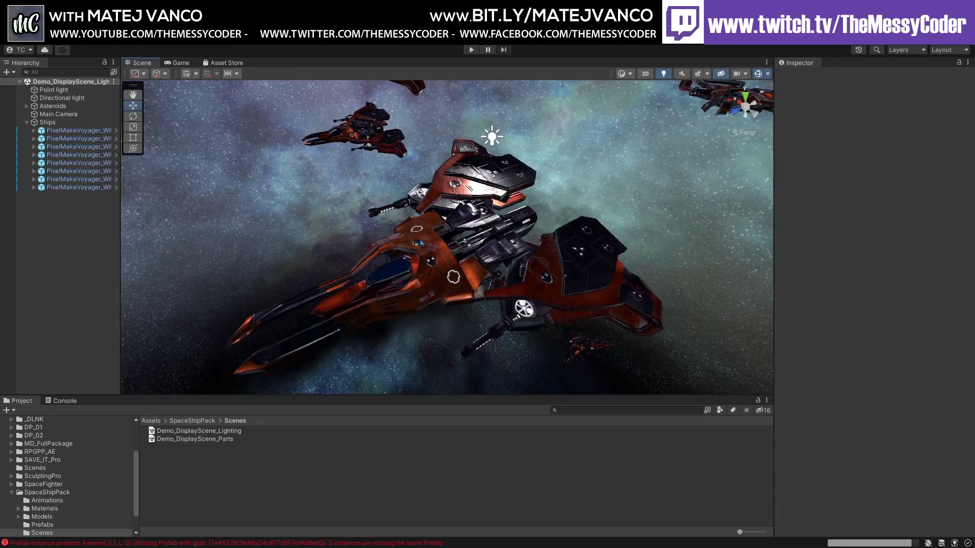
Select the central ship in the Scene view
click(430, 247)
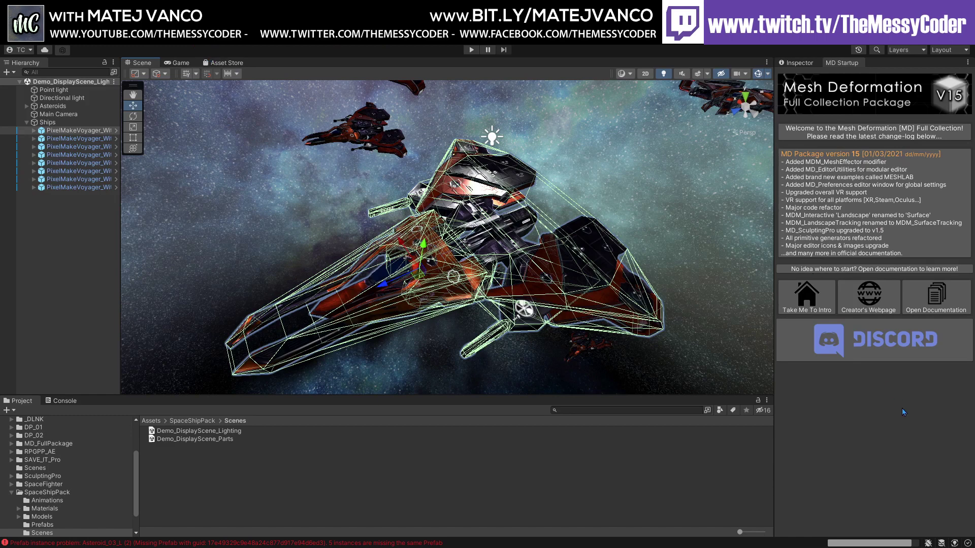
Select the ship's 03_CoreChassy part and review its components in the Inspector
click(517, 266)
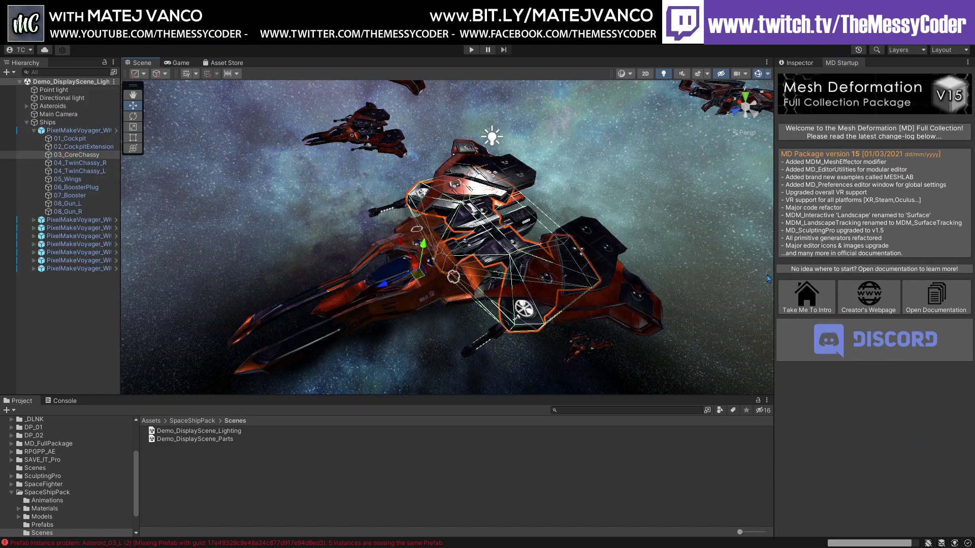
click(797, 62)
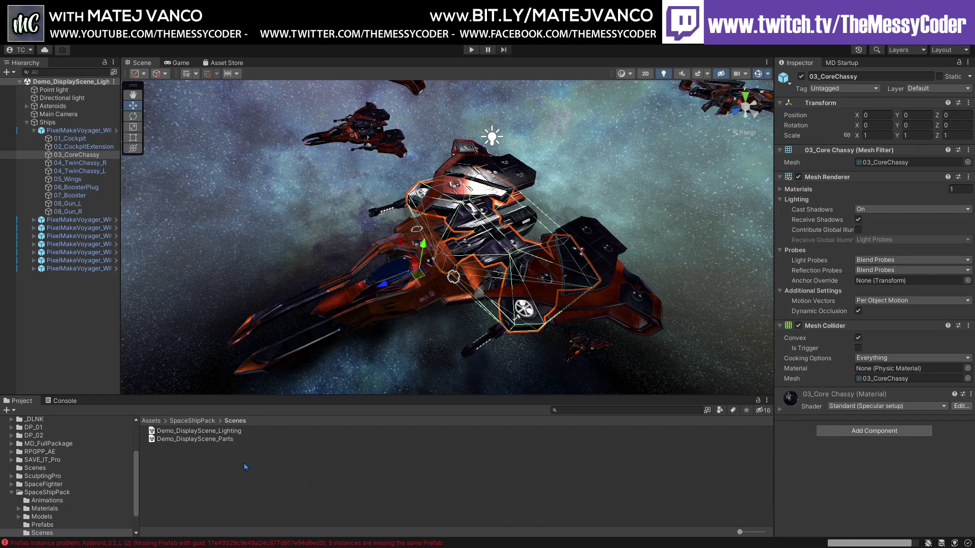
scroll(66, 462, down, 3)
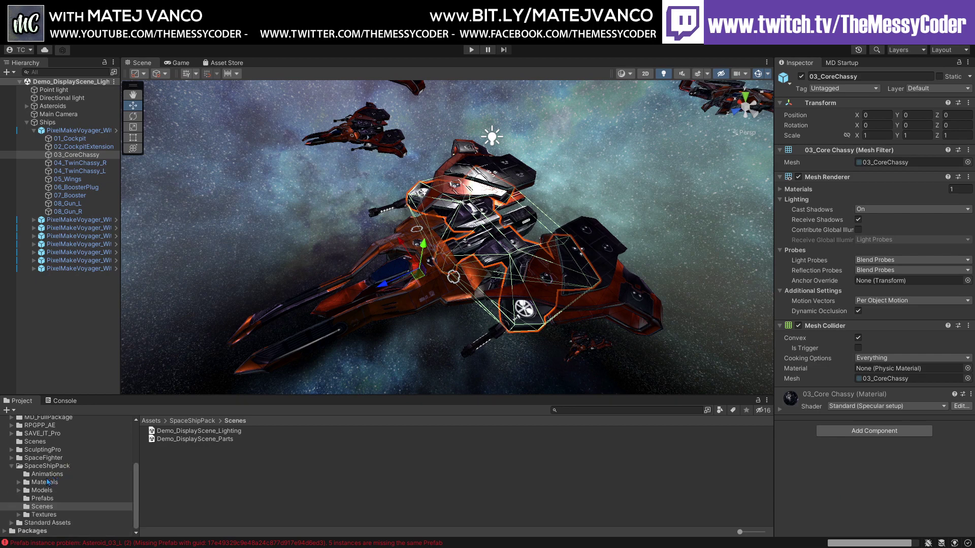
scroll(30, 472, up, 6)
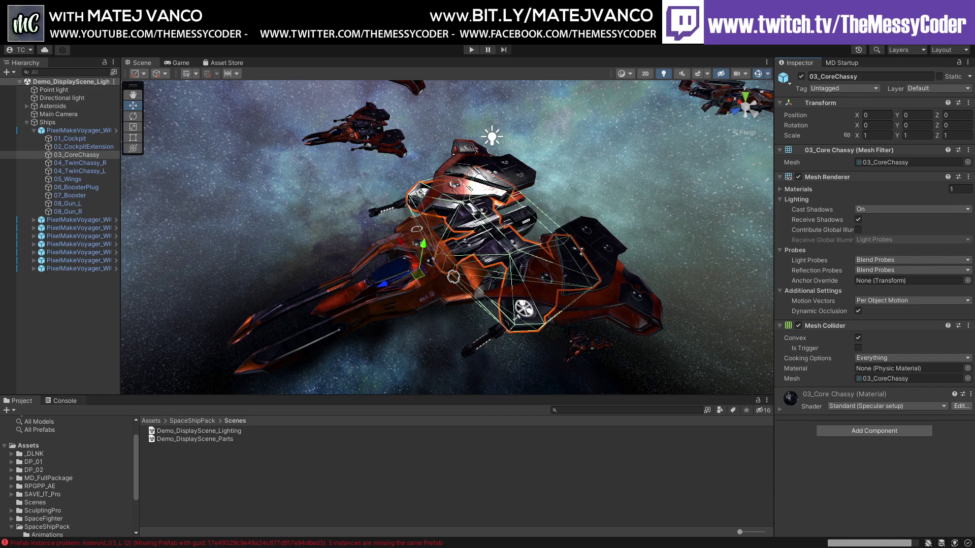
Clear the console errors and open the MD_FullPackage folder in the Project browser
click(63, 401)
click(14, 411)
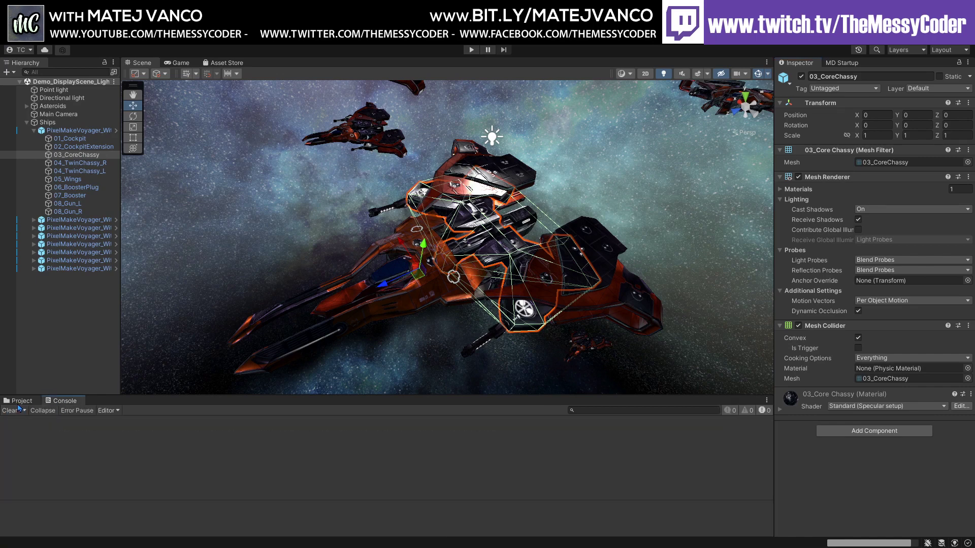
click(20, 400)
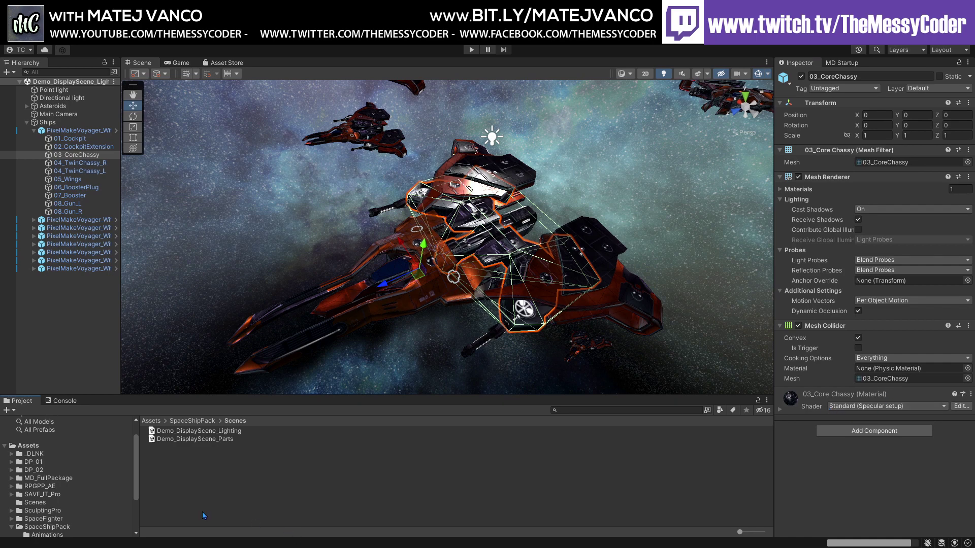
scroll(56, 488, down, 3)
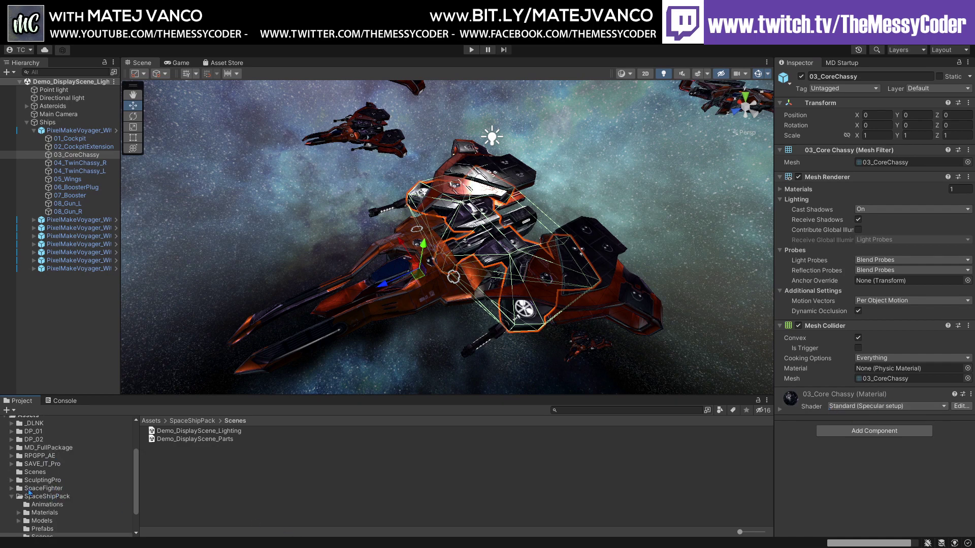
click(26, 448)
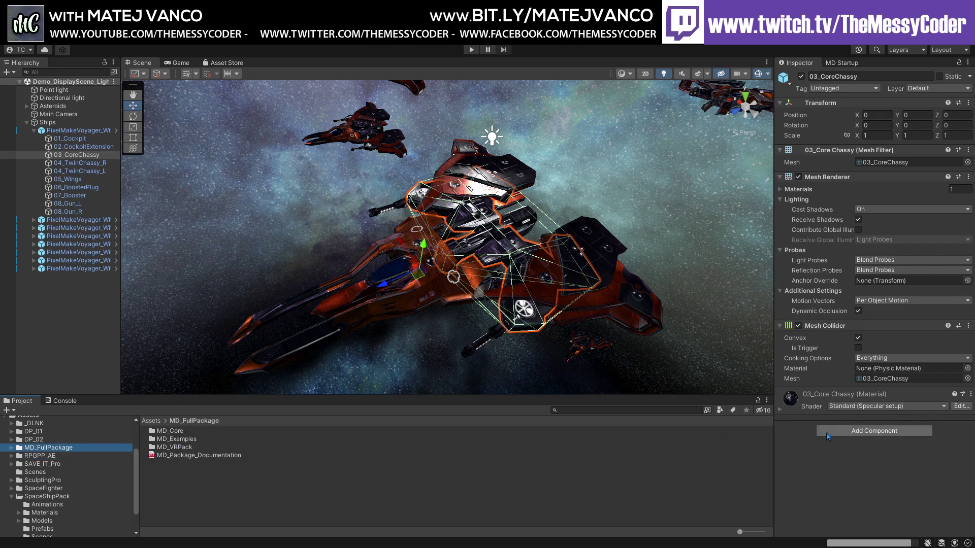
double_click(181, 440)
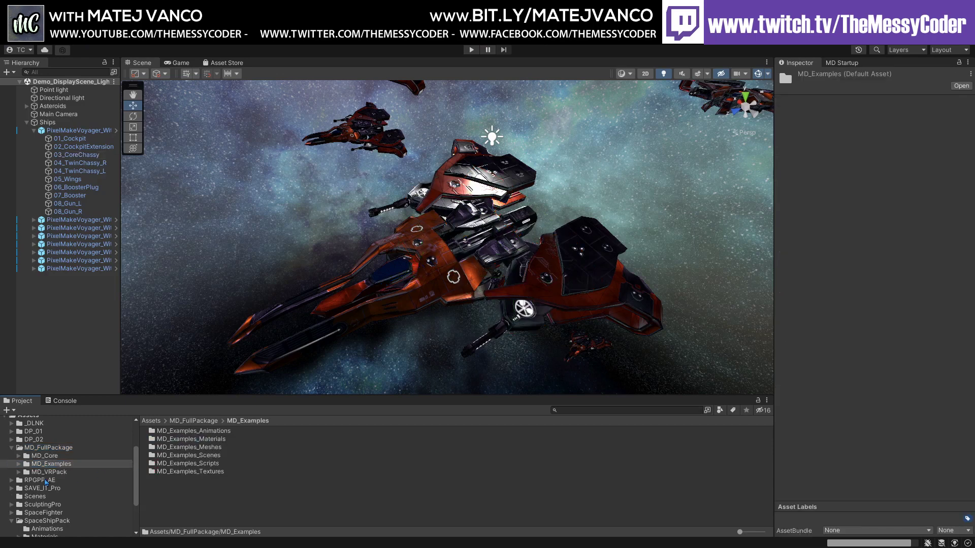
click(45, 456)
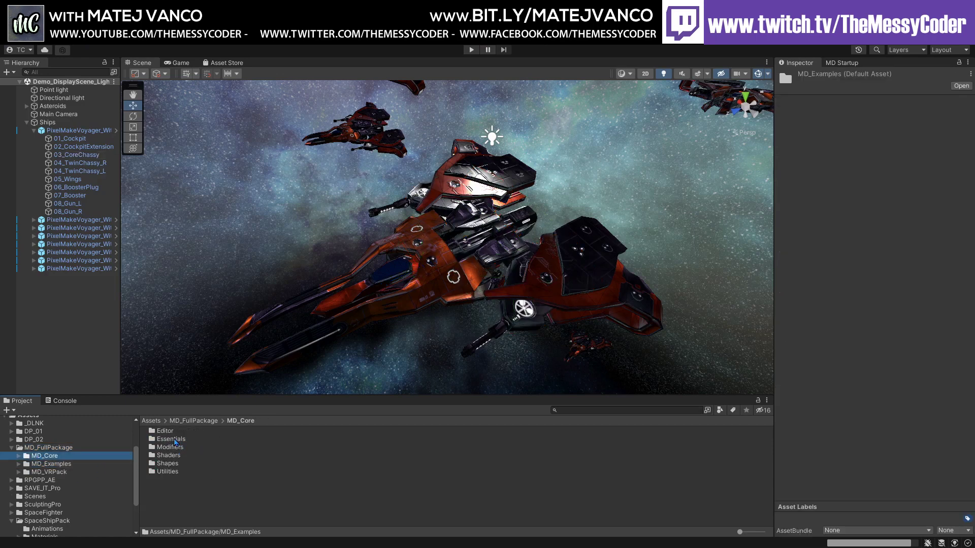
double_click(153, 430)
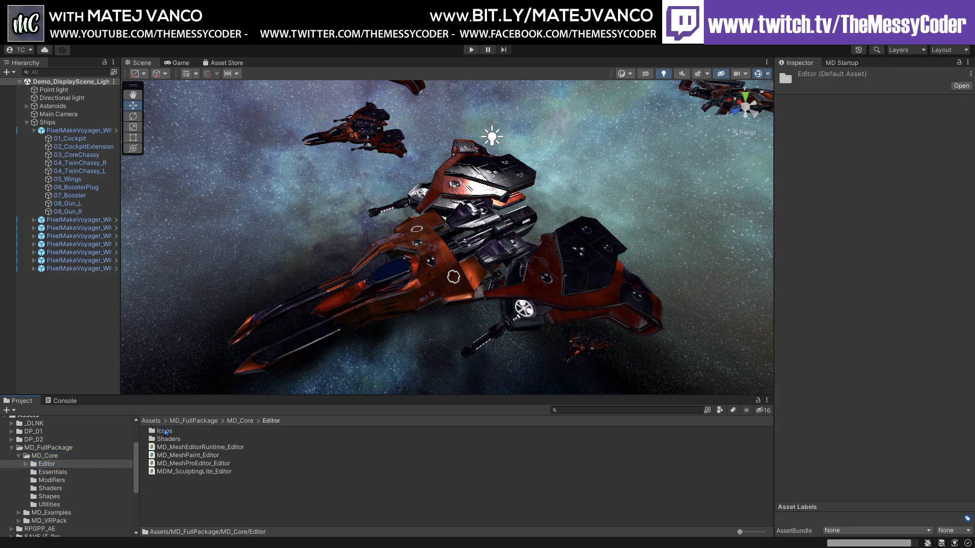
click(197, 449)
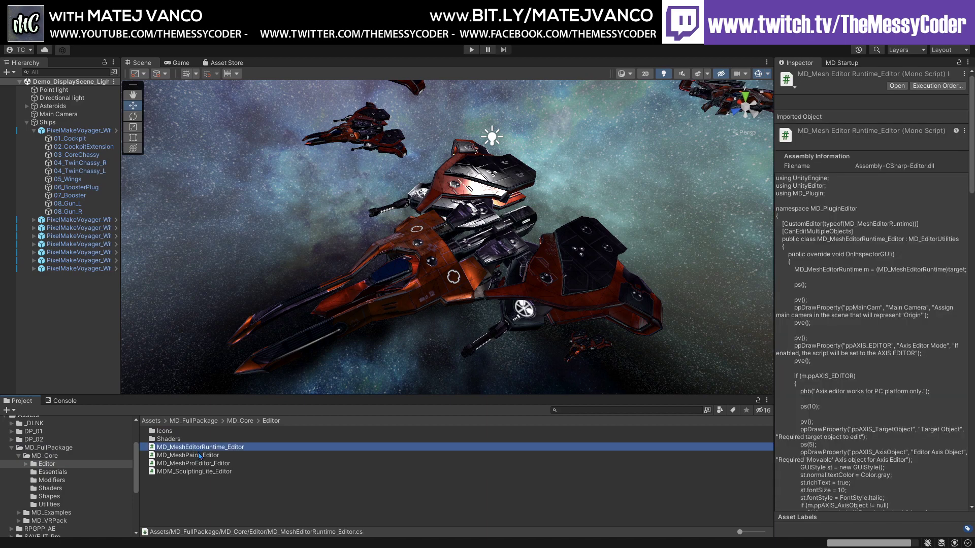
click(200, 455)
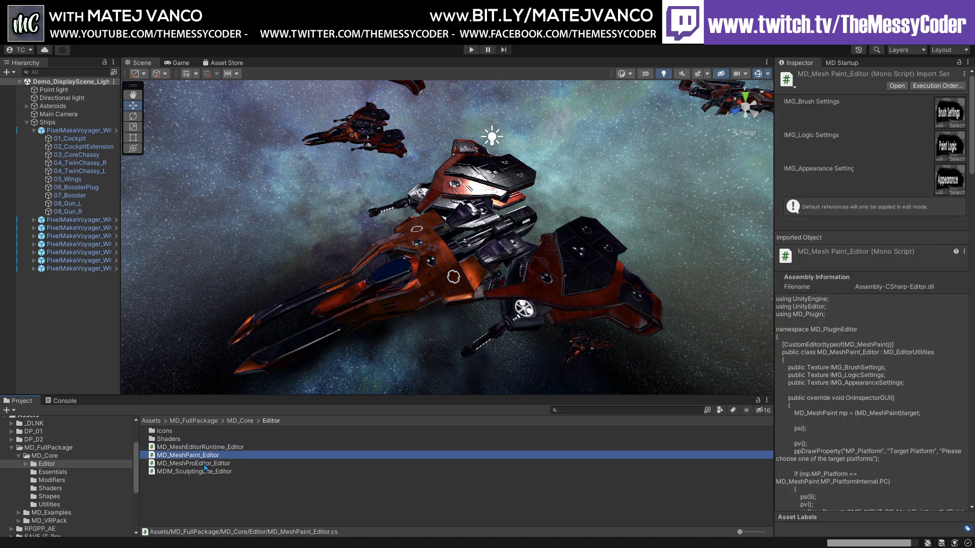
click(206, 464)
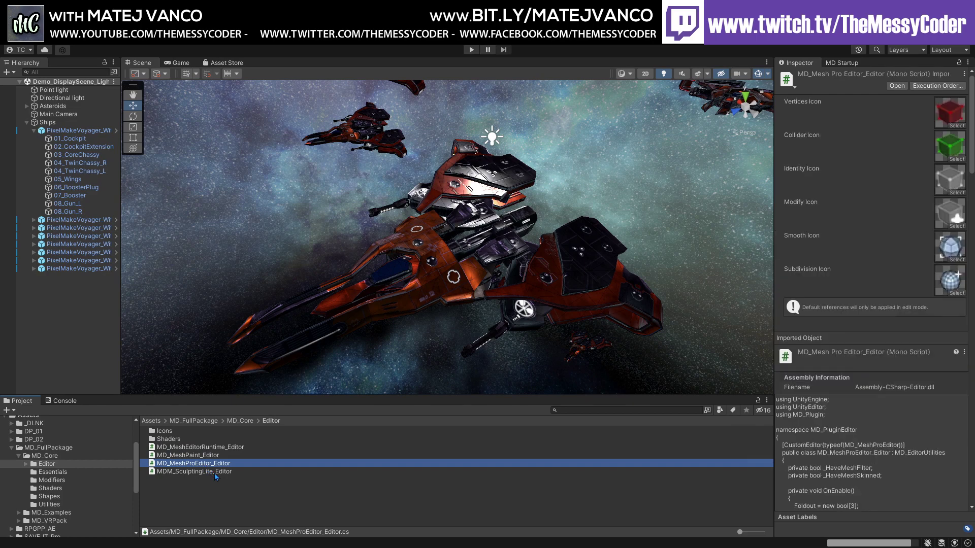
click(215, 472)
click(212, 464)
click(203, 455)
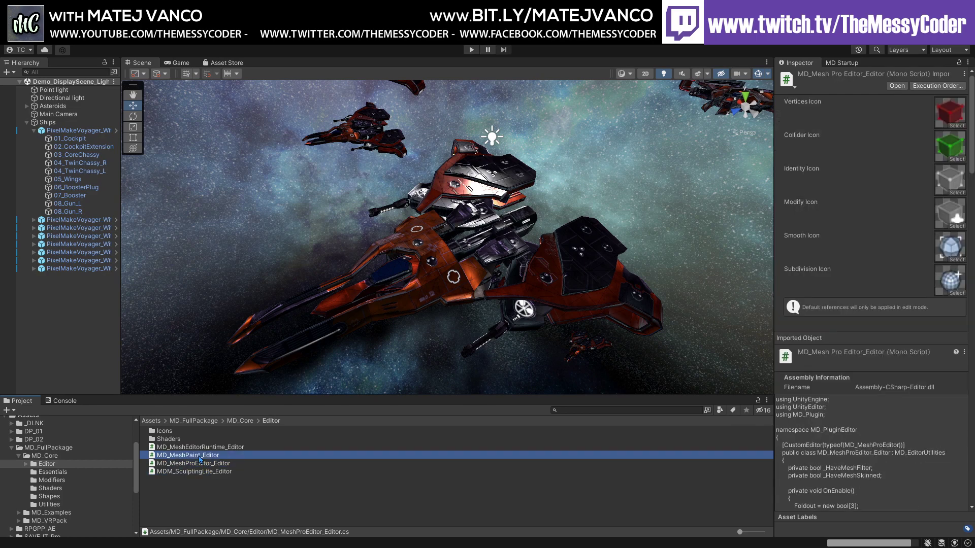
click(196, 448)
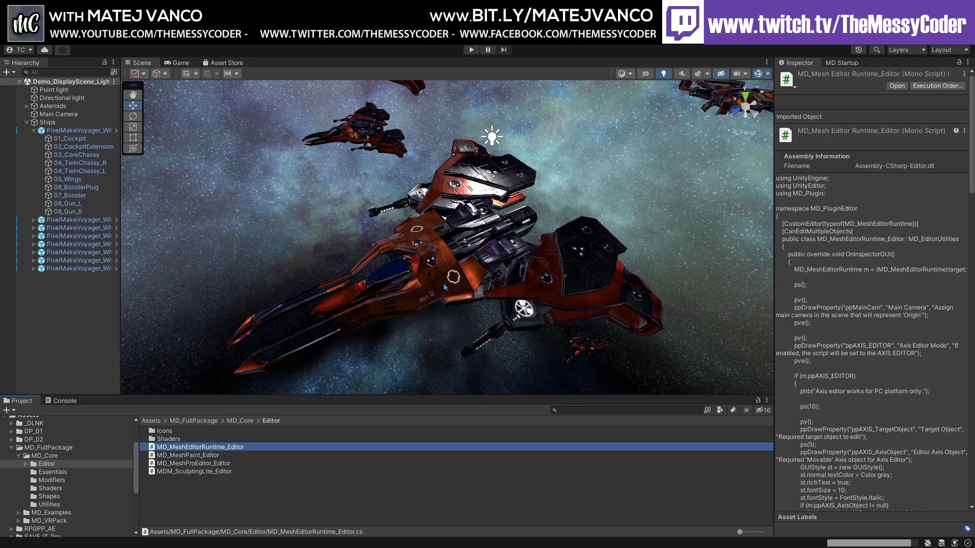
click(438, 269)
click(436, 266)
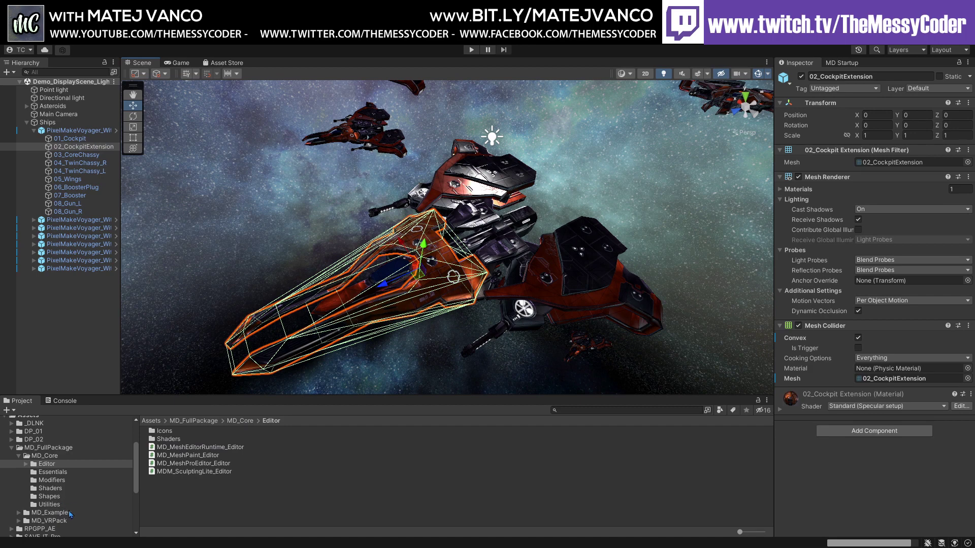
scroll(63, 474, down, 3)
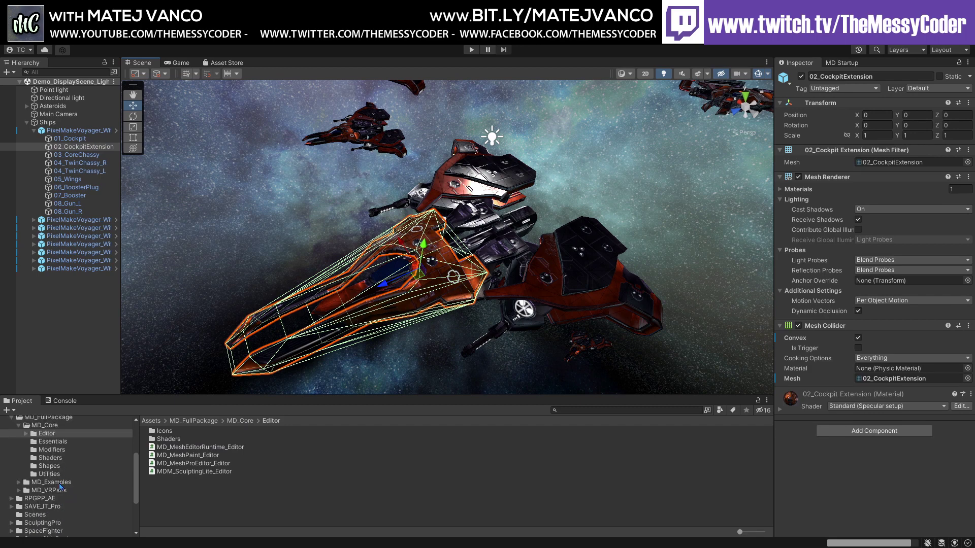
scroll(61, 490, down, 3)
click(14, 512)
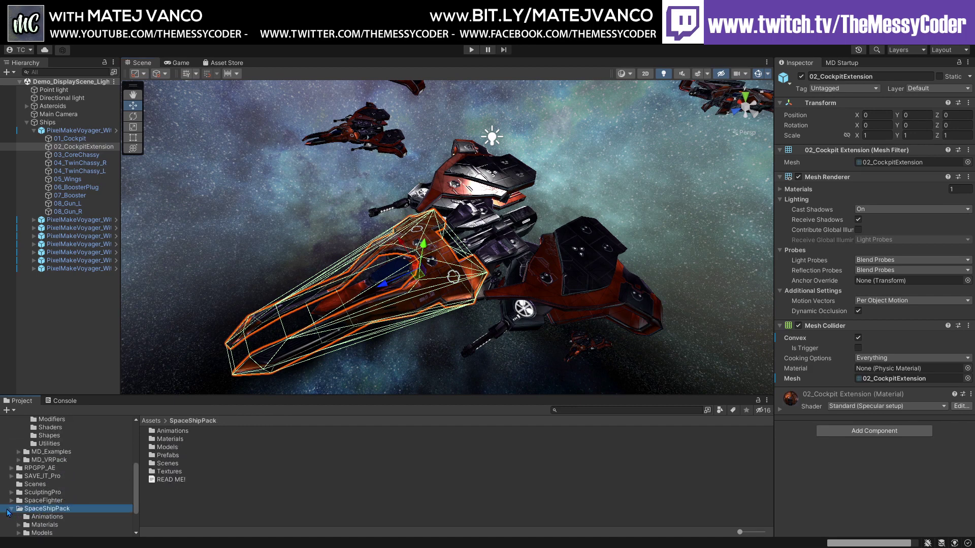
click(12, 509)
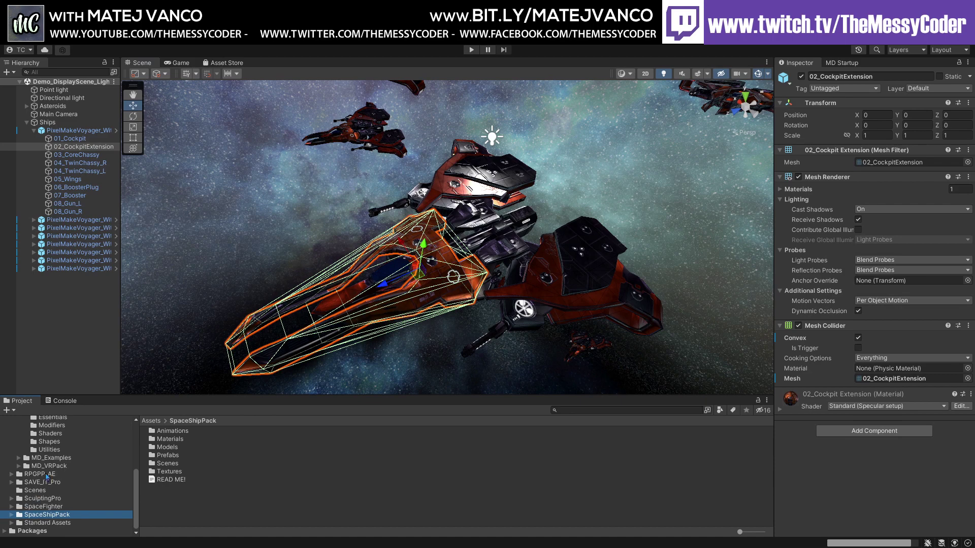
click(47, 451)
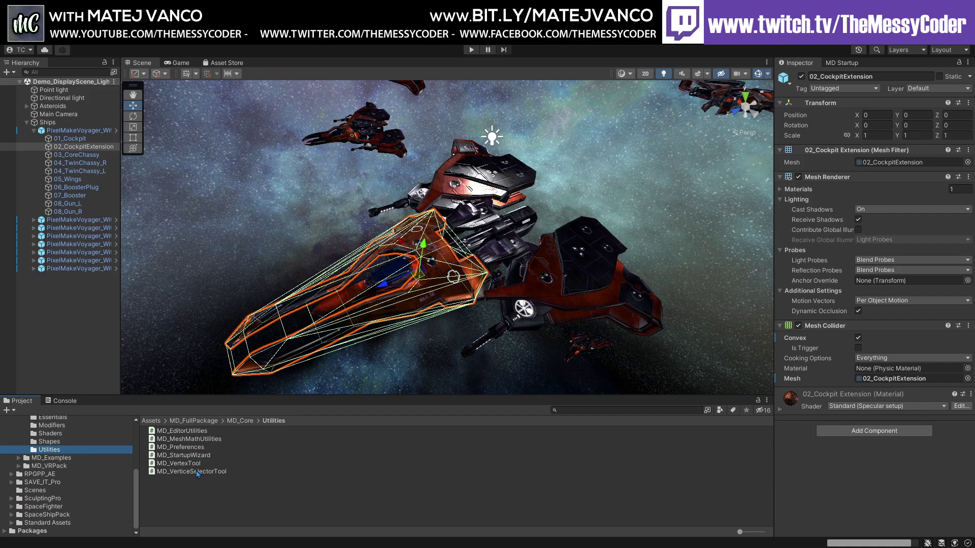
scroll(85, 467, up, 2)
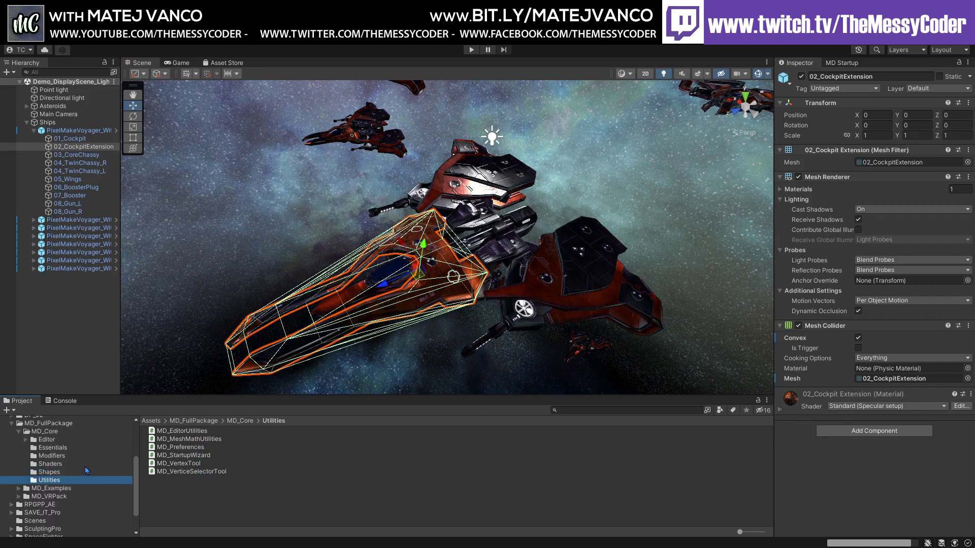
click(26, 440)
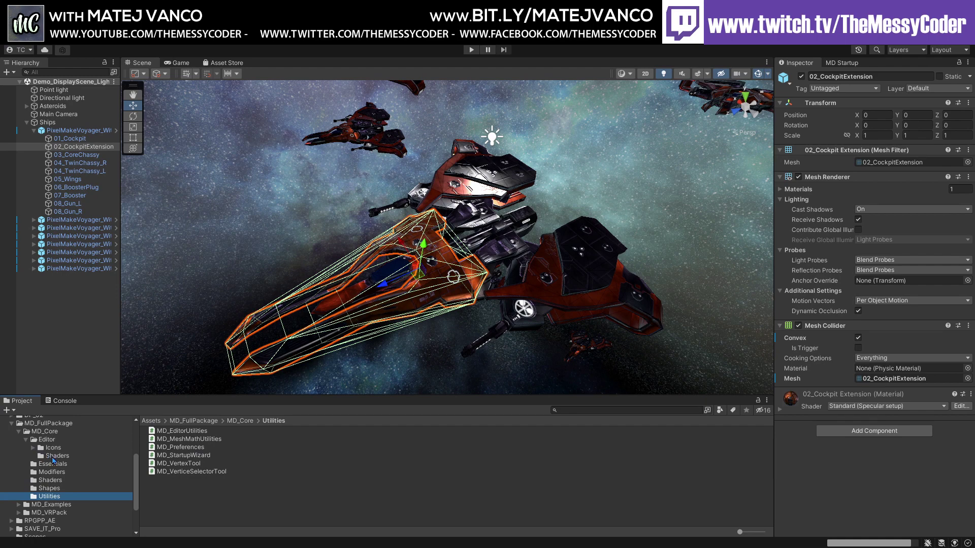
click(34, 456)
click(33, 447)
click(50, 449)
click(68, 456)
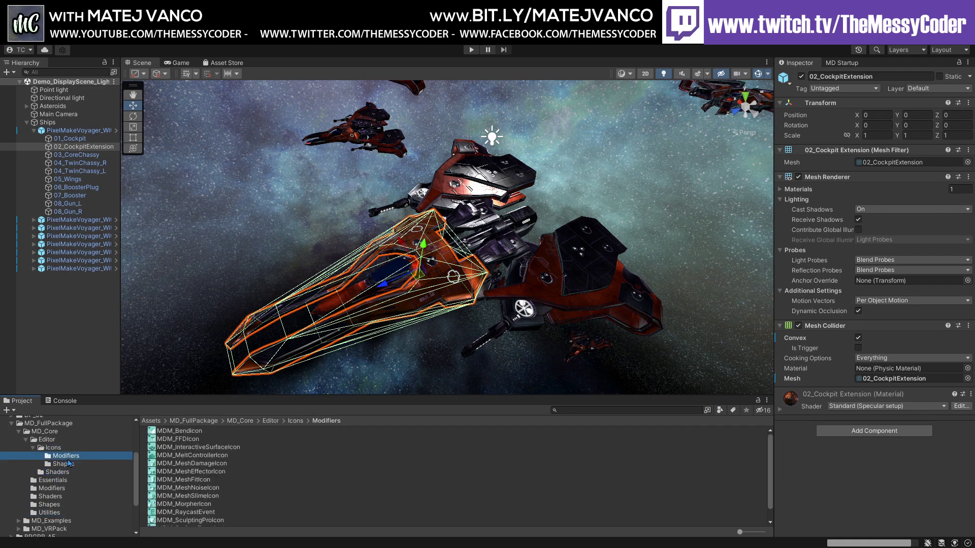
scroll(171, 496, down, 1)
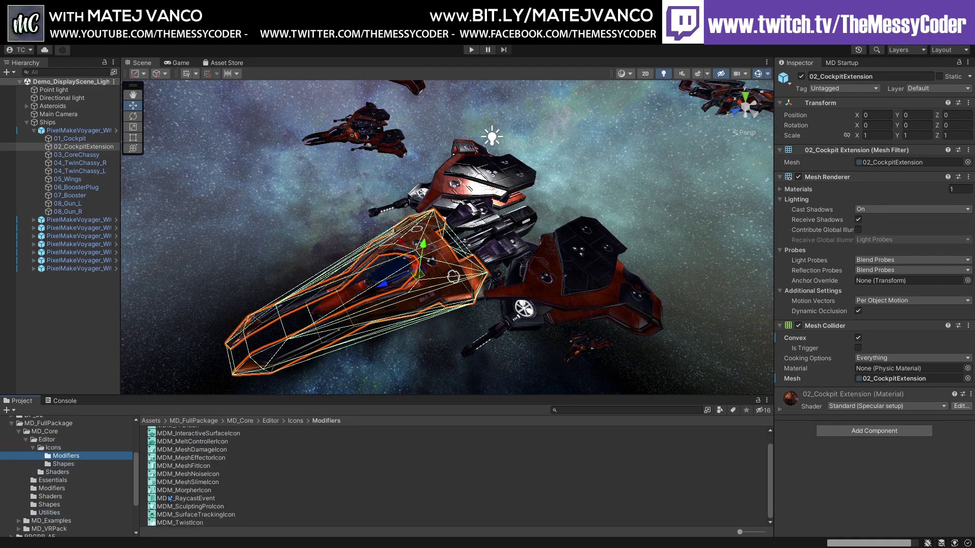
click(78, 464)
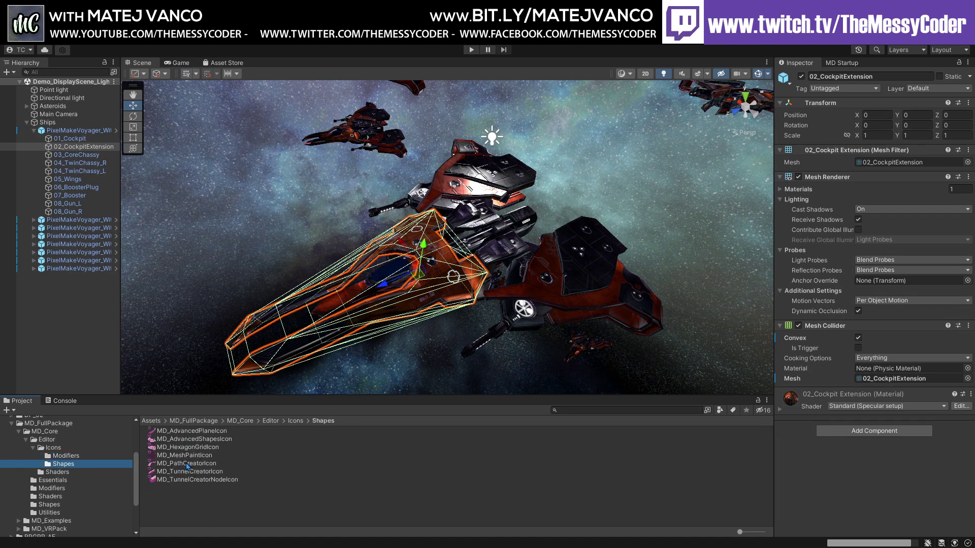
drag(740, 532, 758, 533)
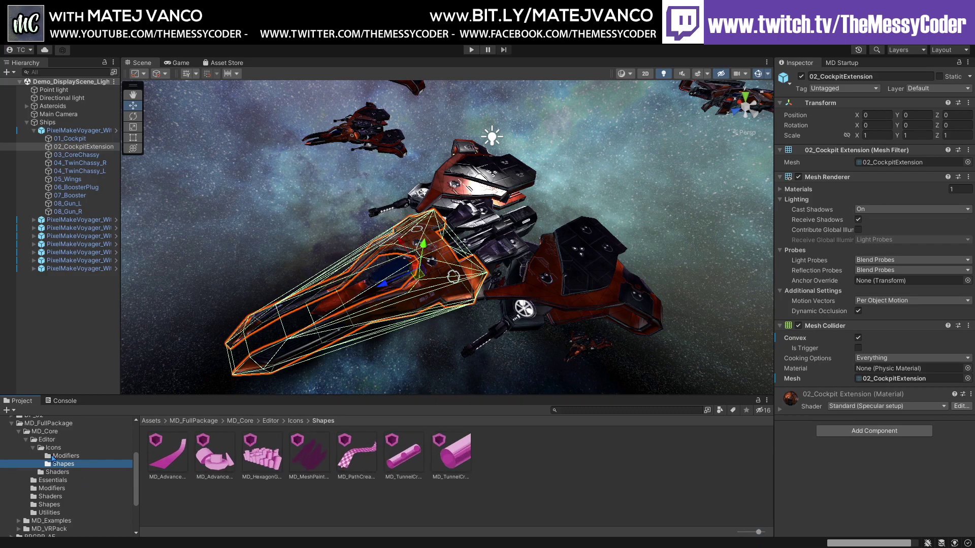
click(54, 456)
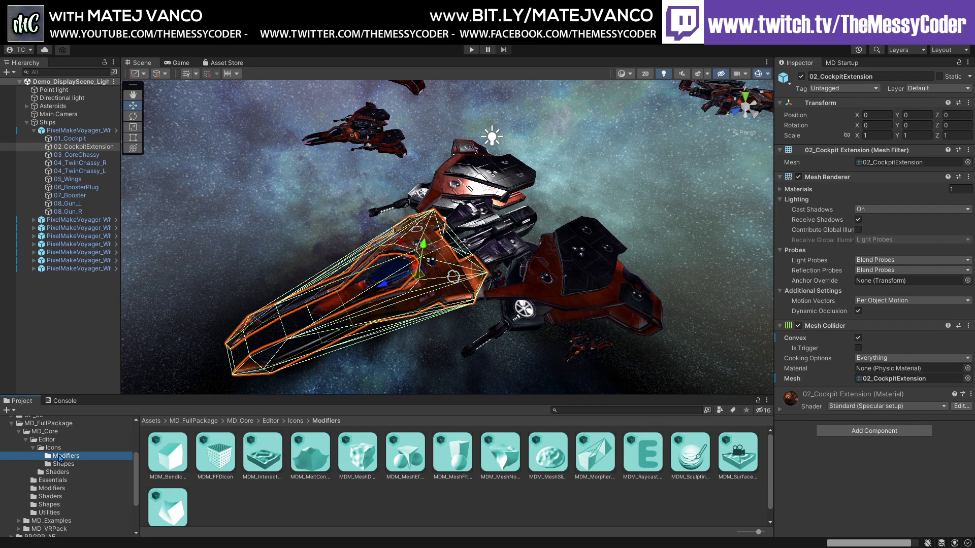
click(51, 441)
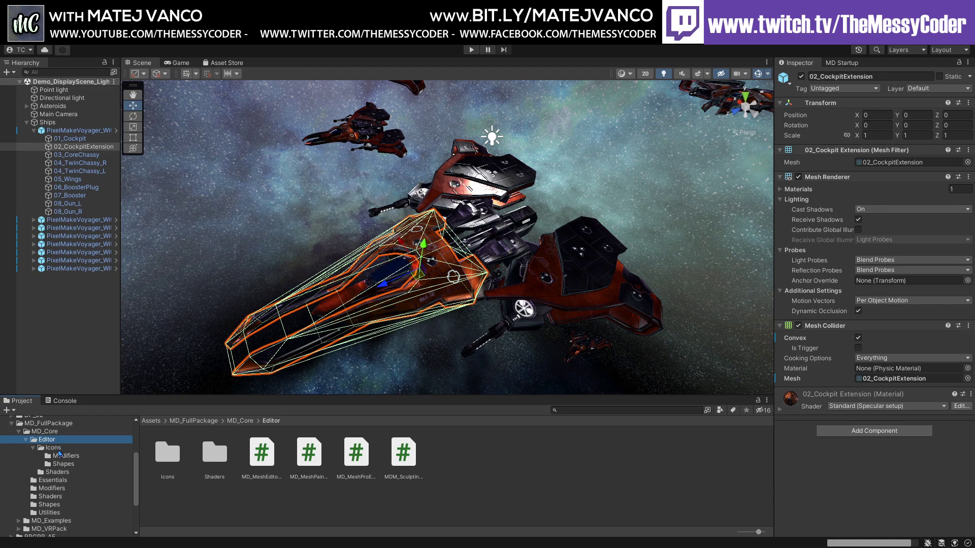
click(66, 456)
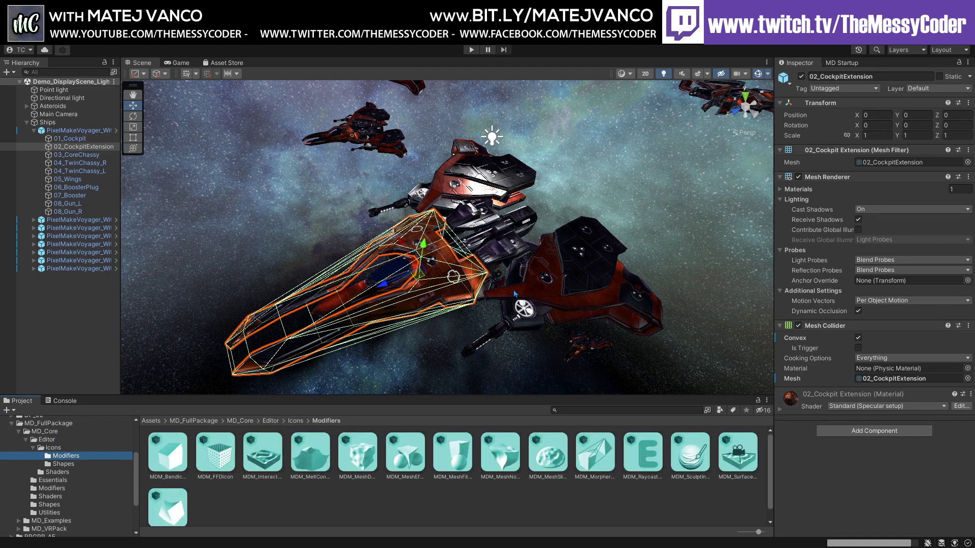
click(76, 130)
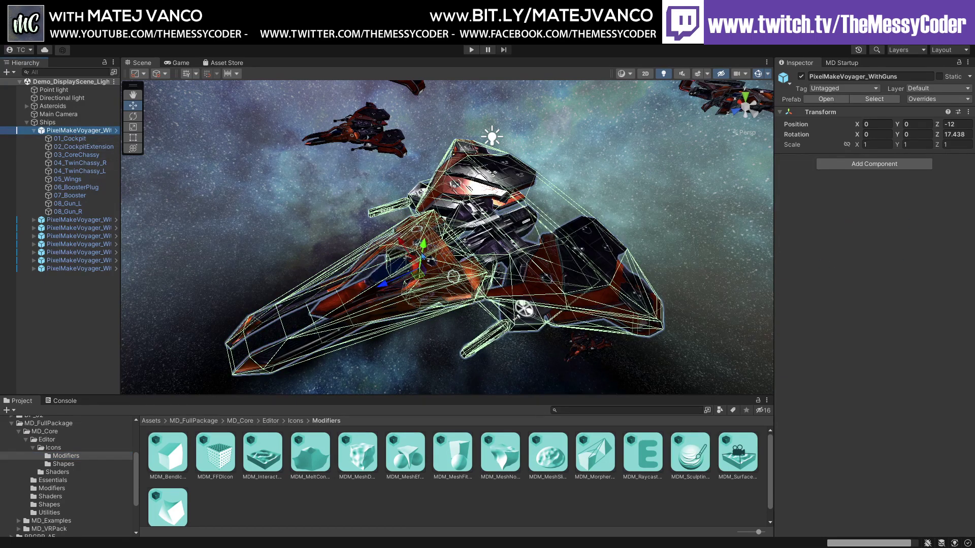
Zoom in and orbit the Scene view around the PixelMakeVoyager ship
middle_drag(341, 311, 338, 296)
scroll(408, 294, up, 4)
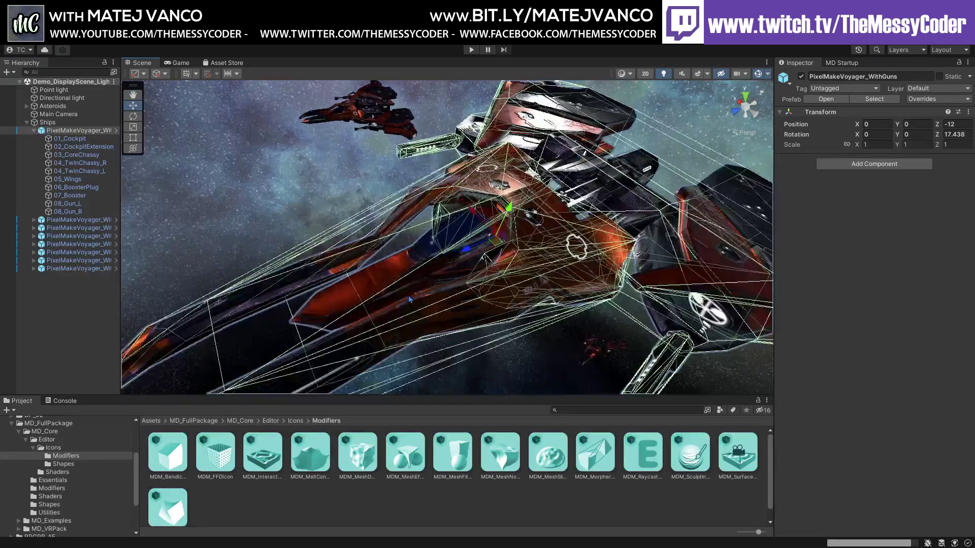
mouse_move(410, 306)
middle_down()
mouse_move(413, 292)
mouse_move(413, 300)
middle_up()
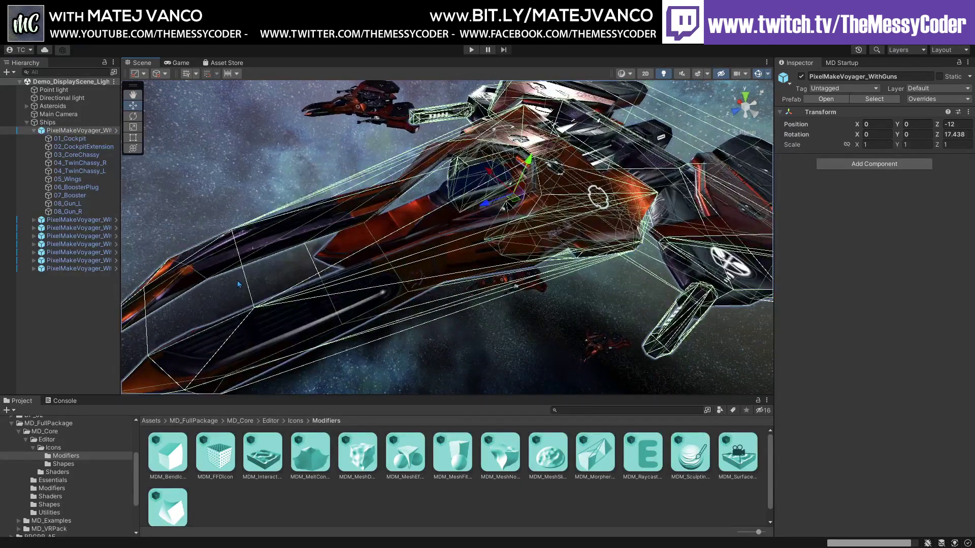
click(87, 320)
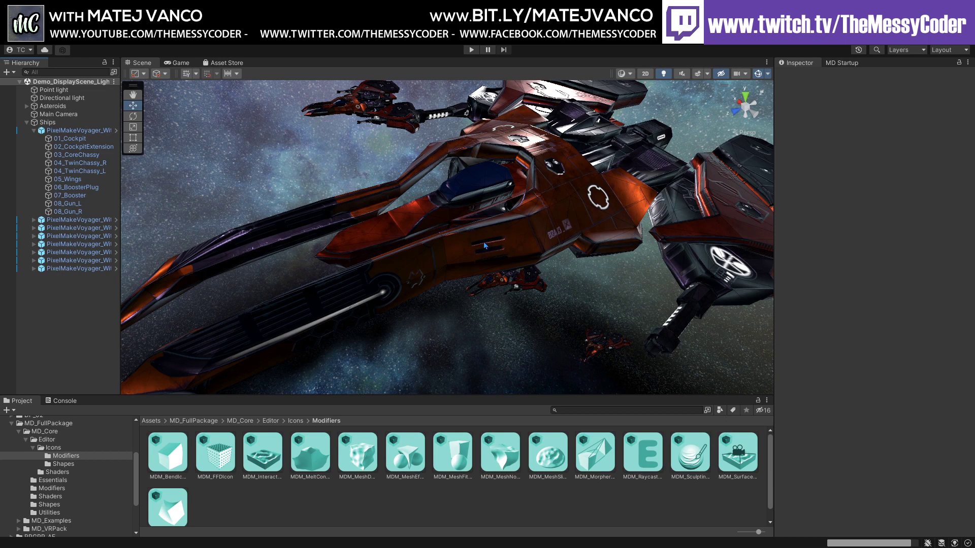
right_drag(397, 252, 389, 257)
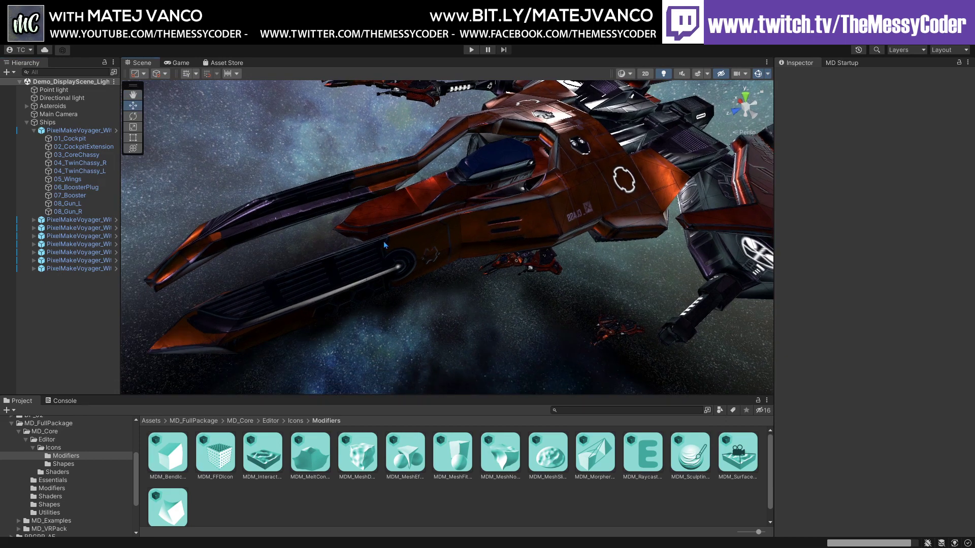
right_drag(507, 236, 406, 237)
middle_drag(405, 237, 391, 245)
right_drag(391, 245, 432, 241)
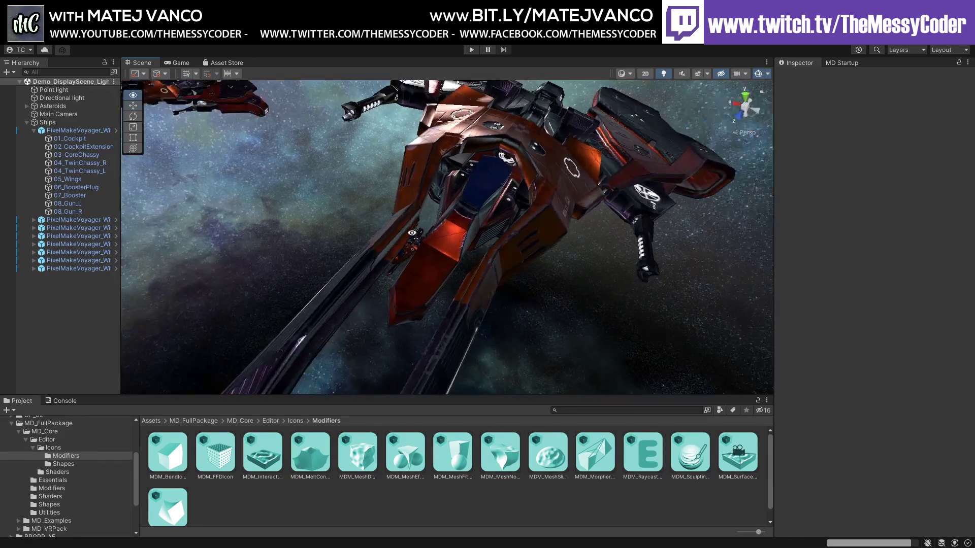
middle_drag(432, 241, 412, 279)
Inspect the ship's parts: 03_CoreChassy, 04_TwinChassy_L, 07_Booster and 01_Cockpit
click(78, 131)
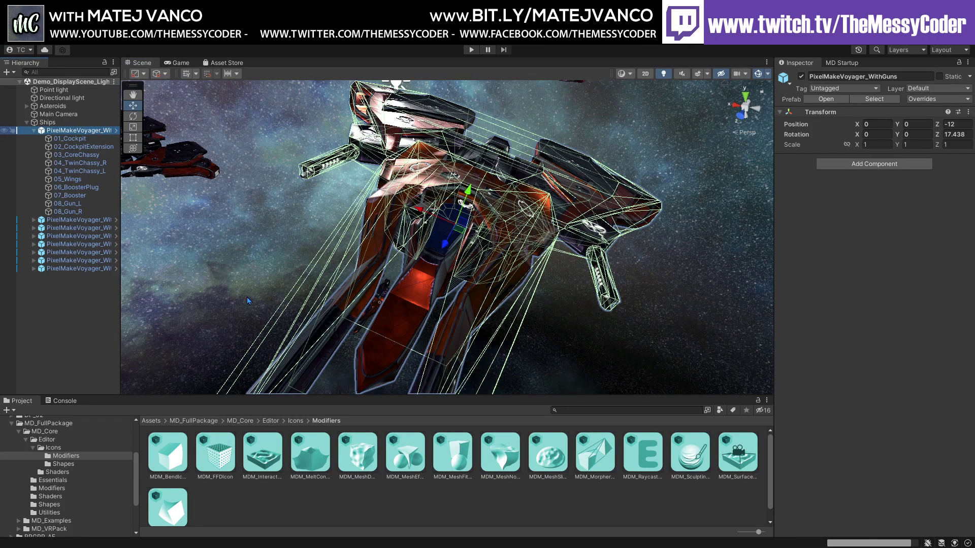
click(65, 147)
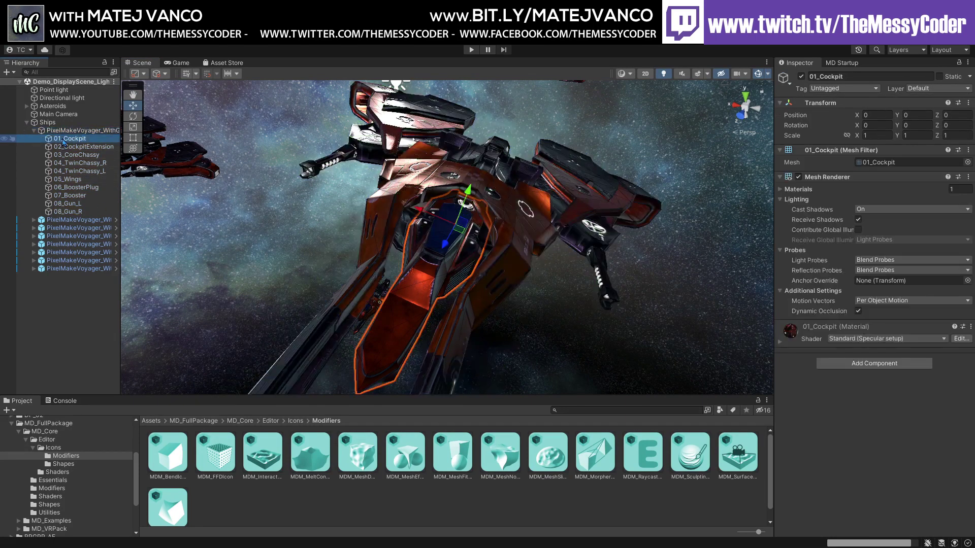
click(74, 156)
click(79, 171)
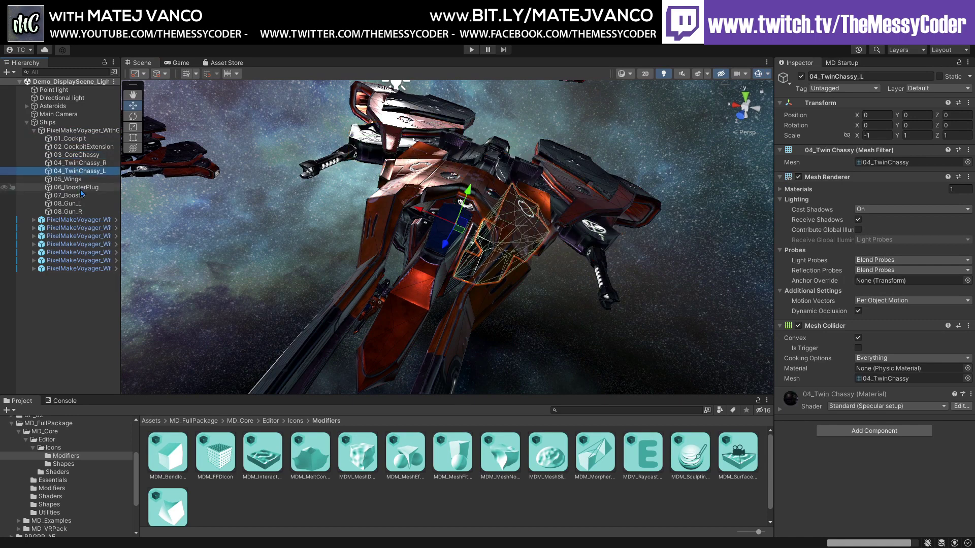
click(82, 197)
right_drag(500, 218, 463, 245)
click(69, 139)
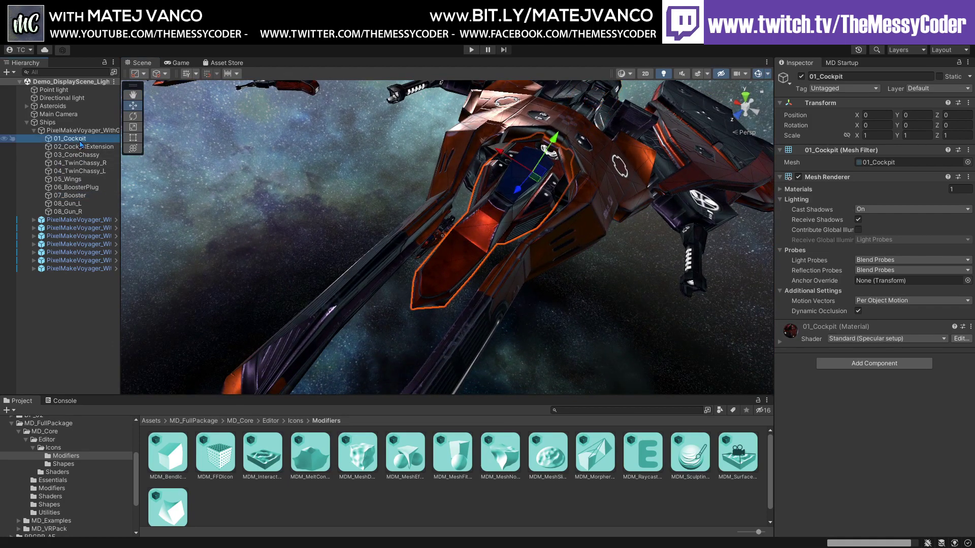
middle_drag(479, 299, 458, 271)
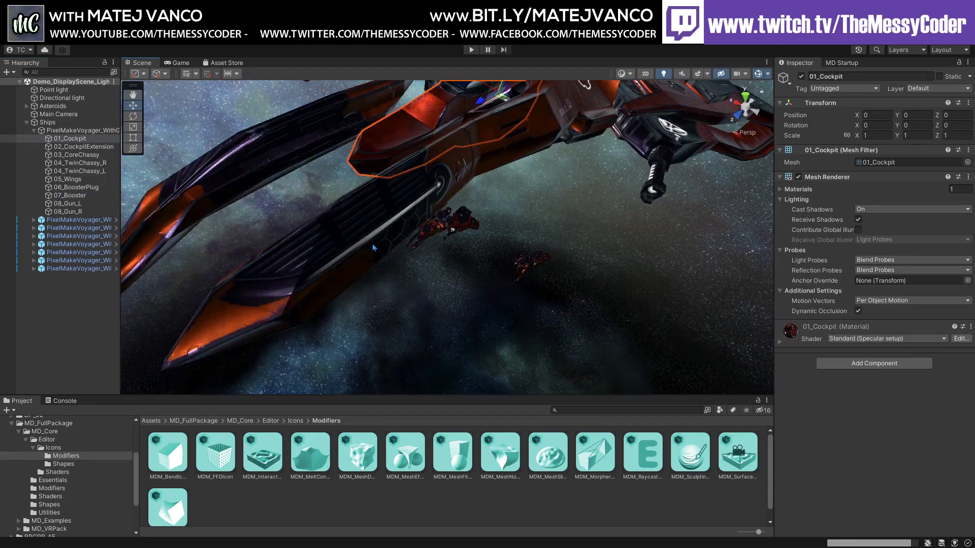
Select 02_CockpitExtension and frame it in the Scene view with F
click(373, 245)
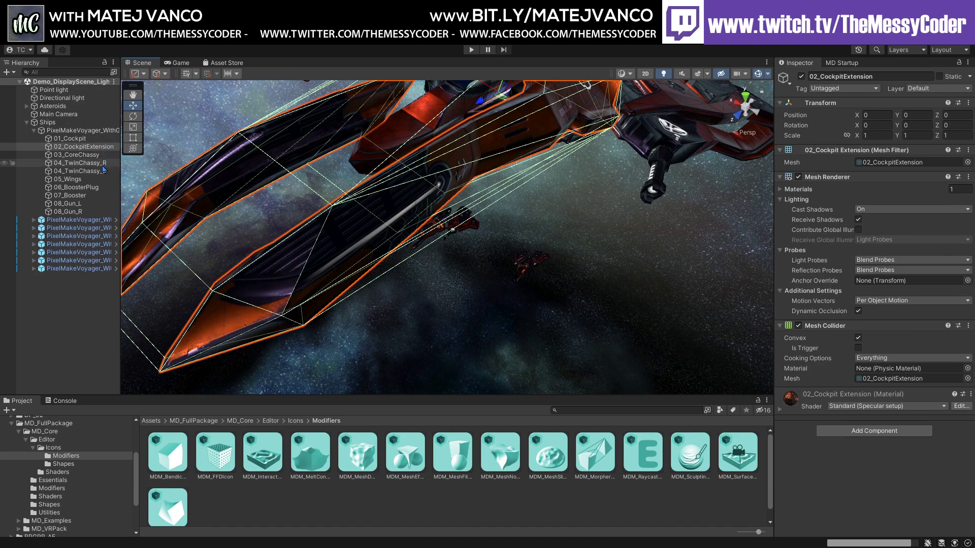
key(f)
alt+drag(433, 248, 469, 238)
key(f)
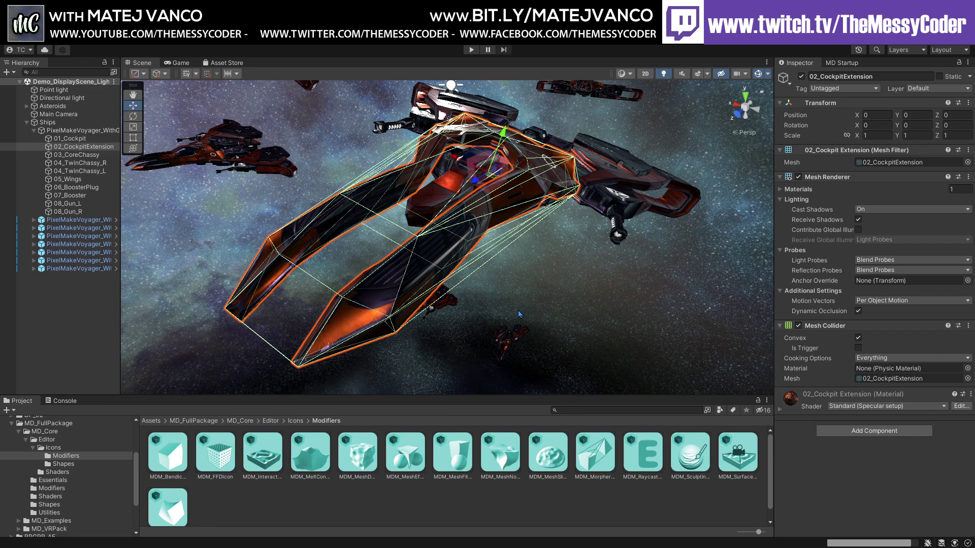
scroll(874, 398, down, 2)
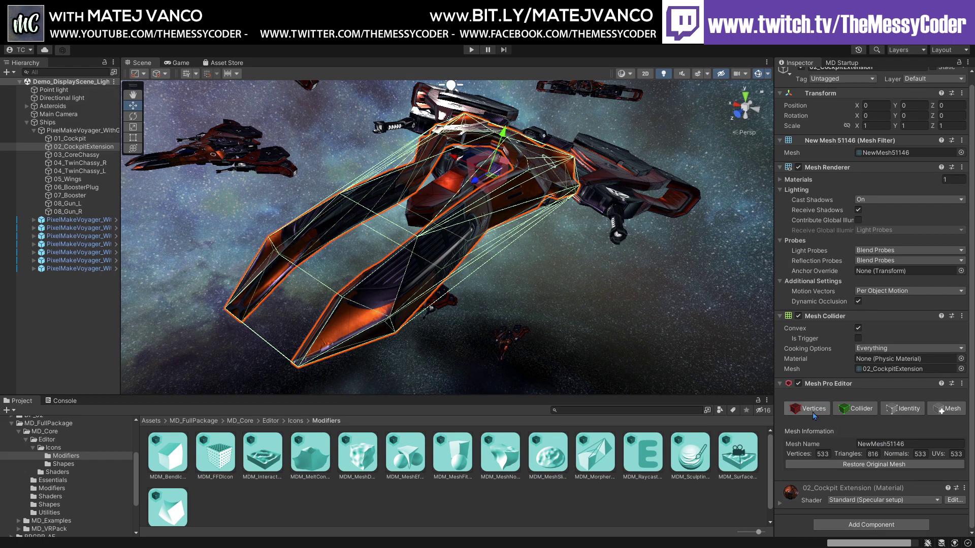
Show the cockpit extension's vertex handles and drag vertex P5 to deform the hull
click(785, 169)
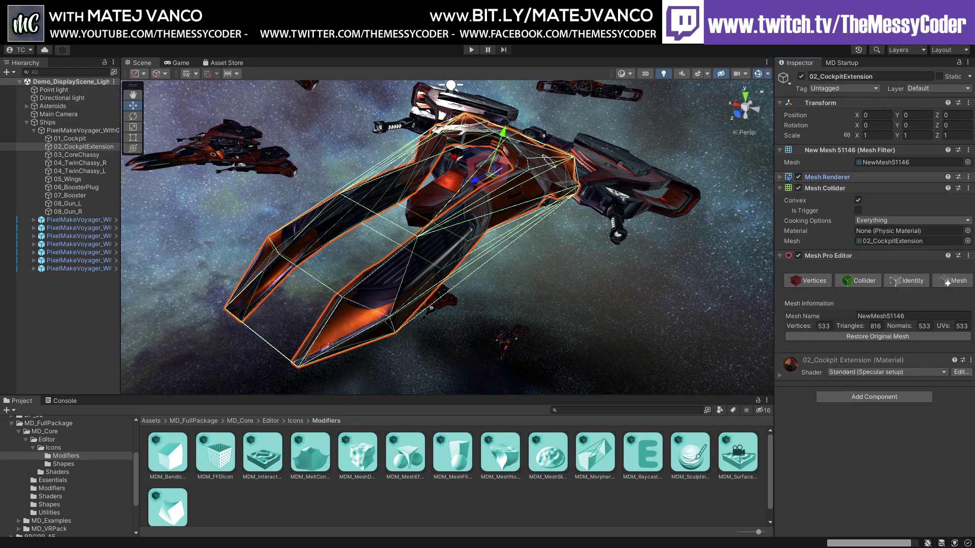
click(814, 281)
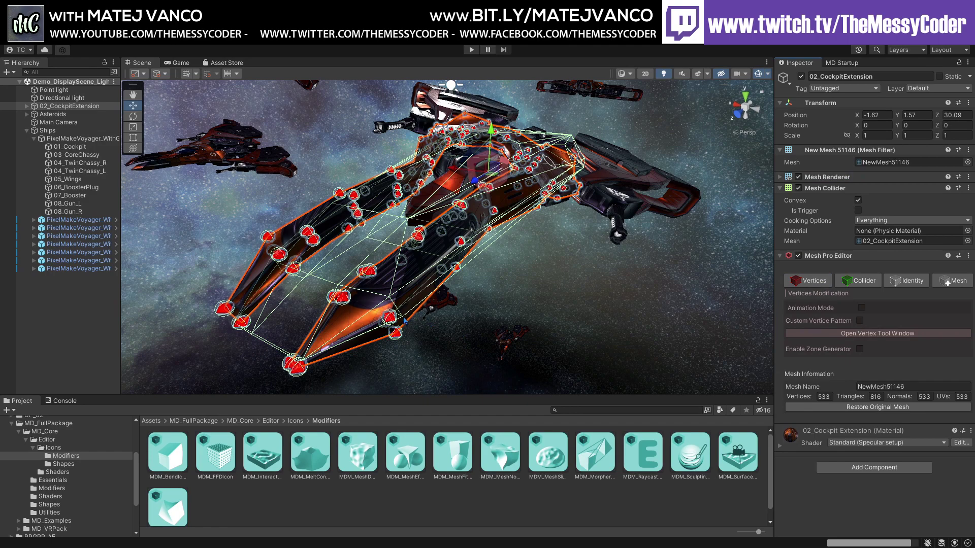
scroll(388, 318, up, 5)
scroll(387, 318, down, 3)
middle_drag(381, 294, 387, 286)
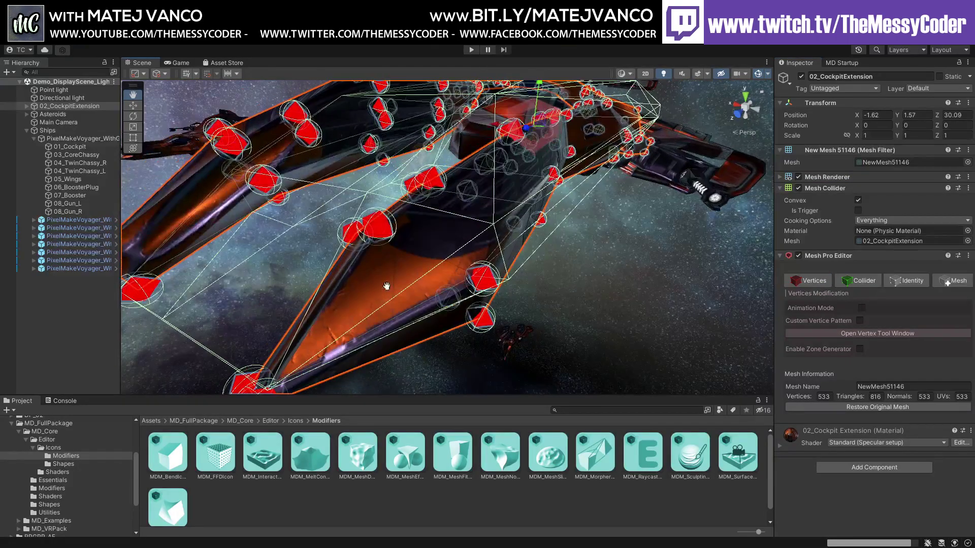
click(482, 284)
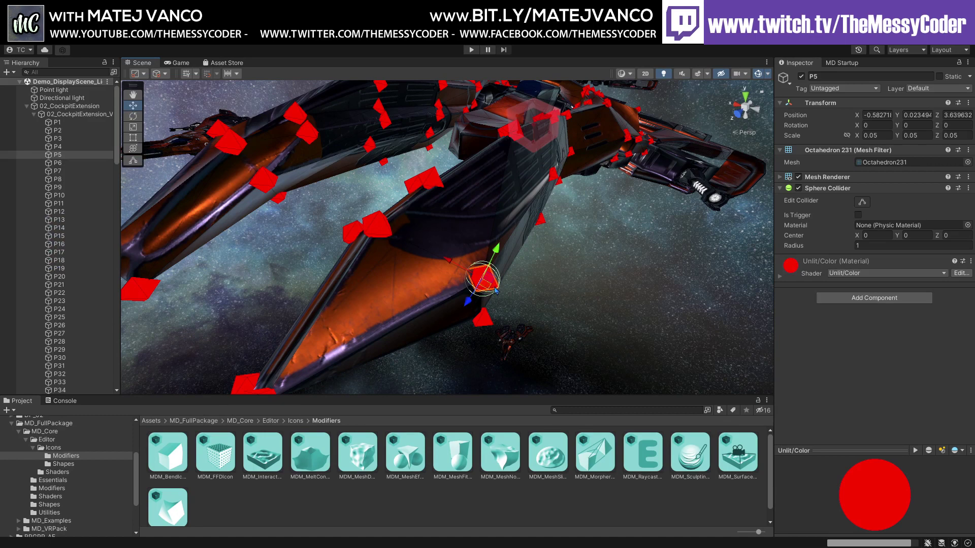
drag(495, 290, 427, 287)
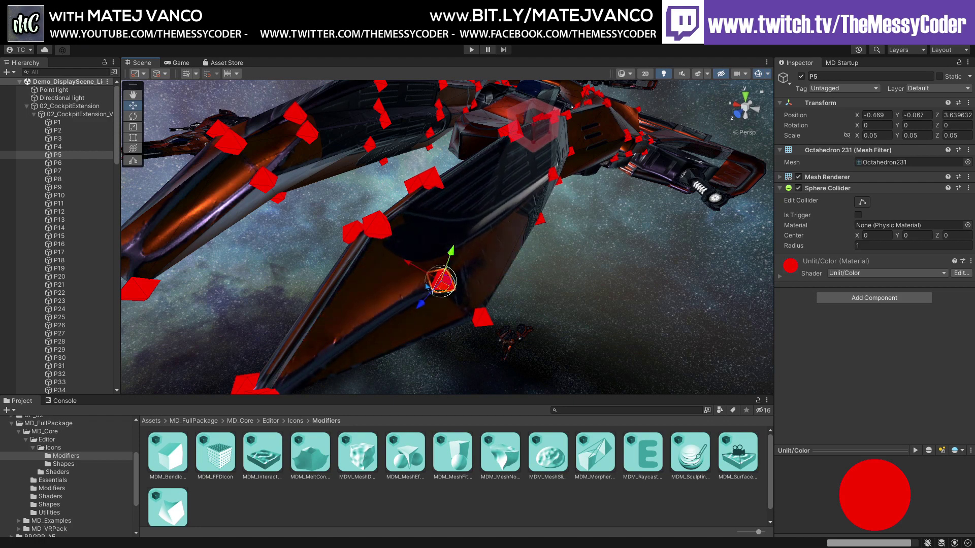
middle_drag(426, 287, 428, 281)
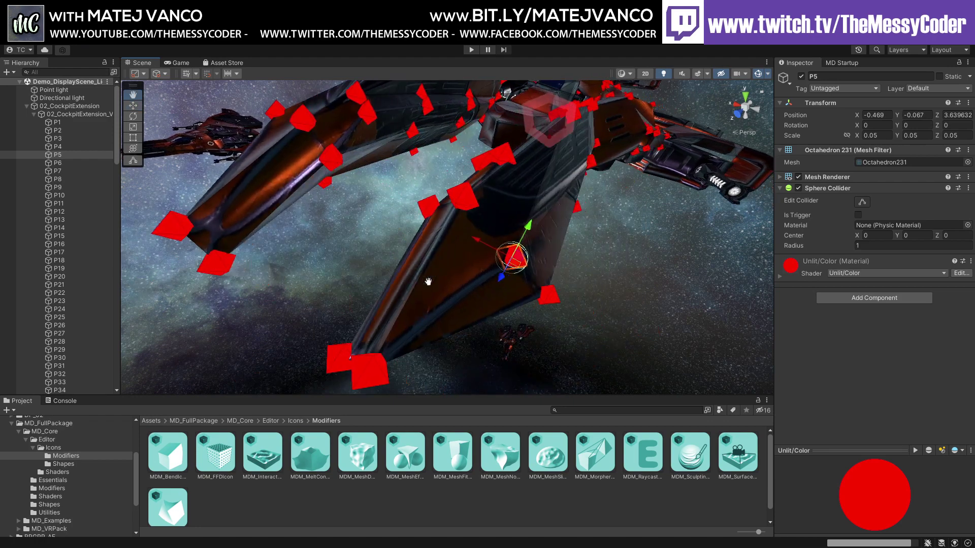
Reshape the hull by moving vertex P81, undoing an accidental handle scale
click(466, 206)
mouse_move(466, 205)
mouse_down()
mouse_move(460, 246)
mouse_move(467, 175)
mouse_move(465, 205)
mouse_move(473, 191)
mouse_up()
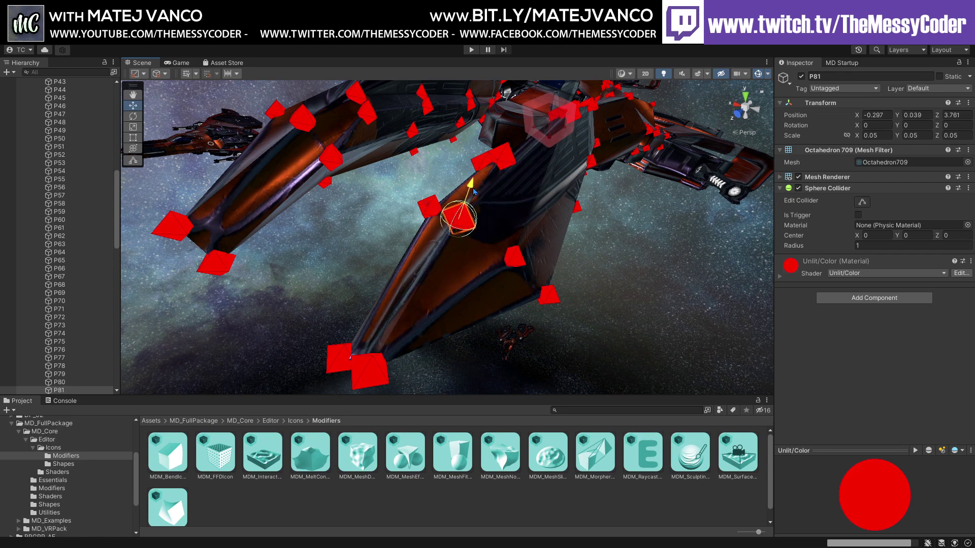
click(133, 127)
drag(459, 220, 475, 218)
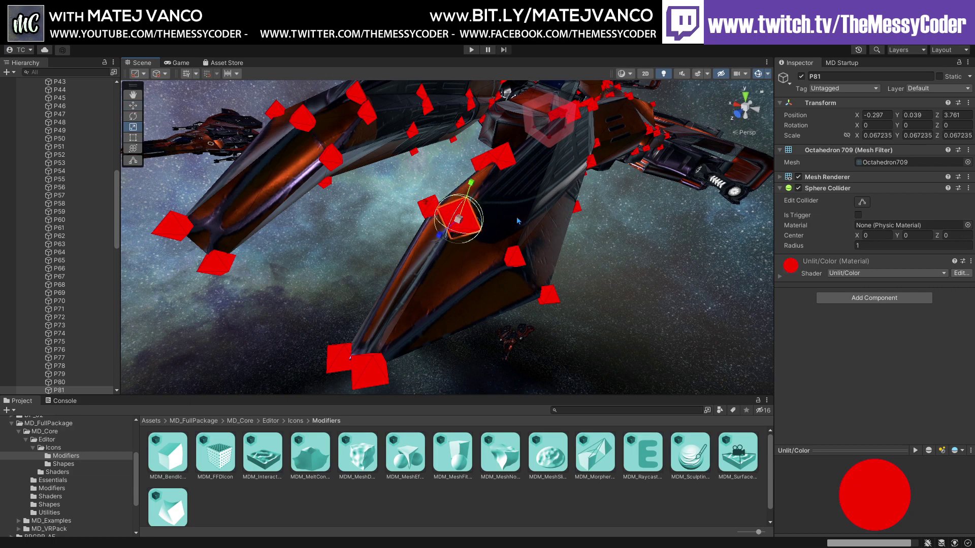
key(ctrl+z)
click(133, 106)
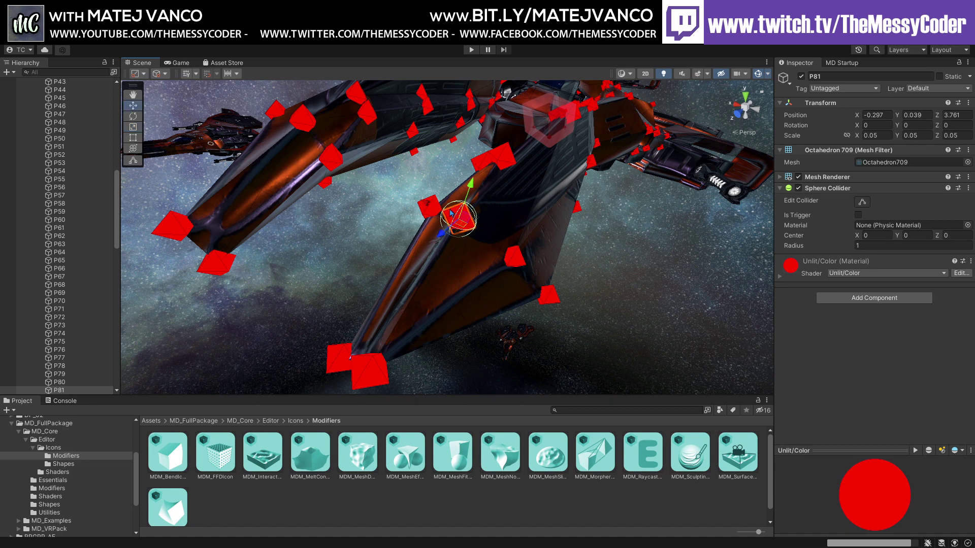
drag(456, 217, 470, 230)
right_drag(609, 248, 581, 253)
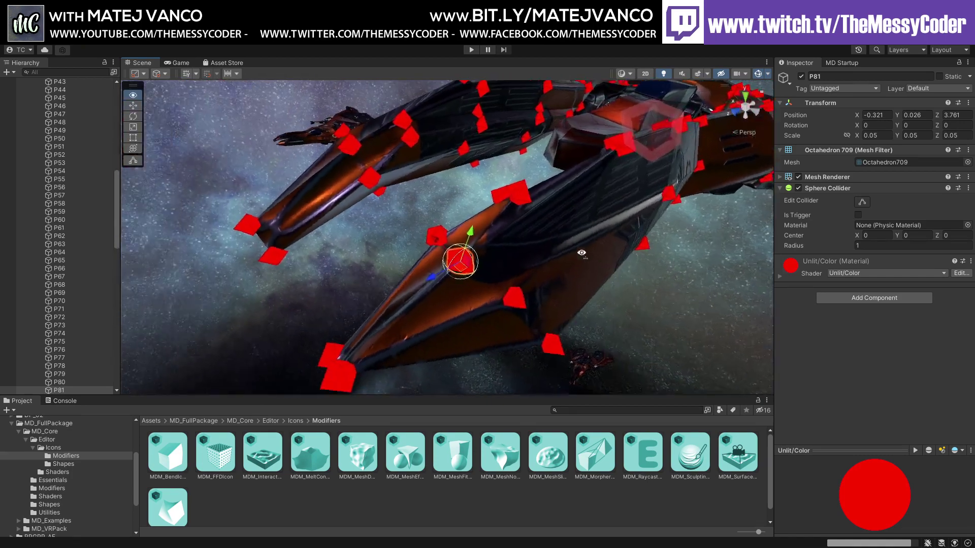
alt+drag(582, 252, 561, 250)
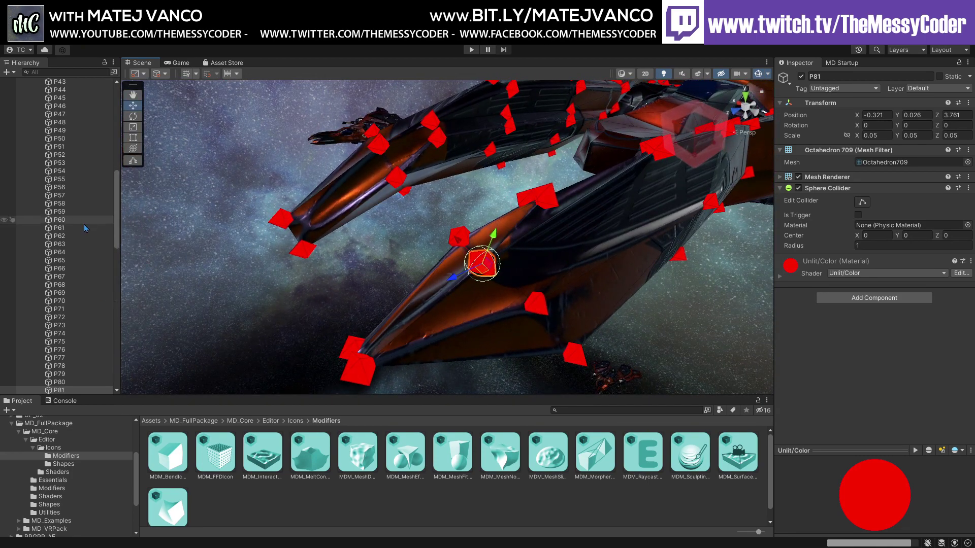
scroll(83, 224, up, 15)
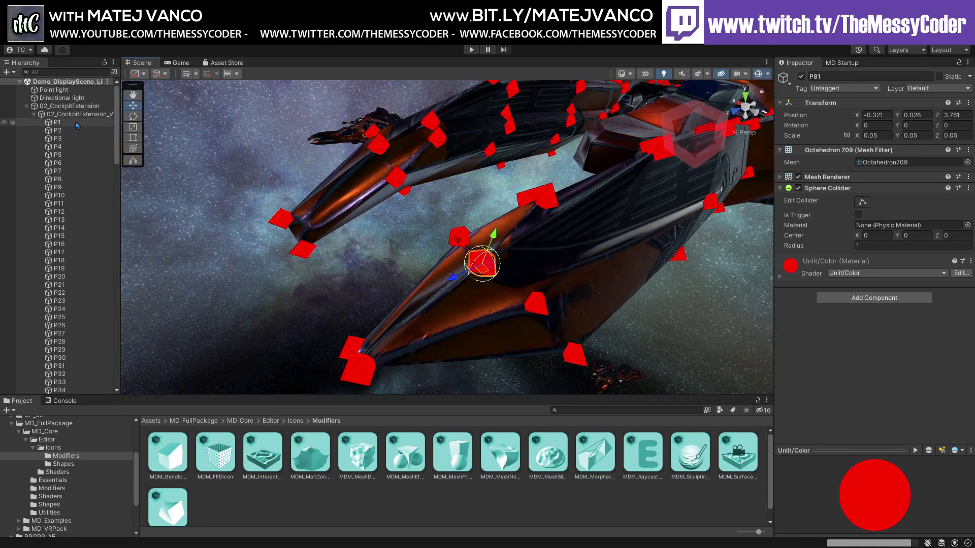
Pick P5 from the VertexRoot hierarchy, shift it to X -0.435, and reselect the mesh
click(71, 116)
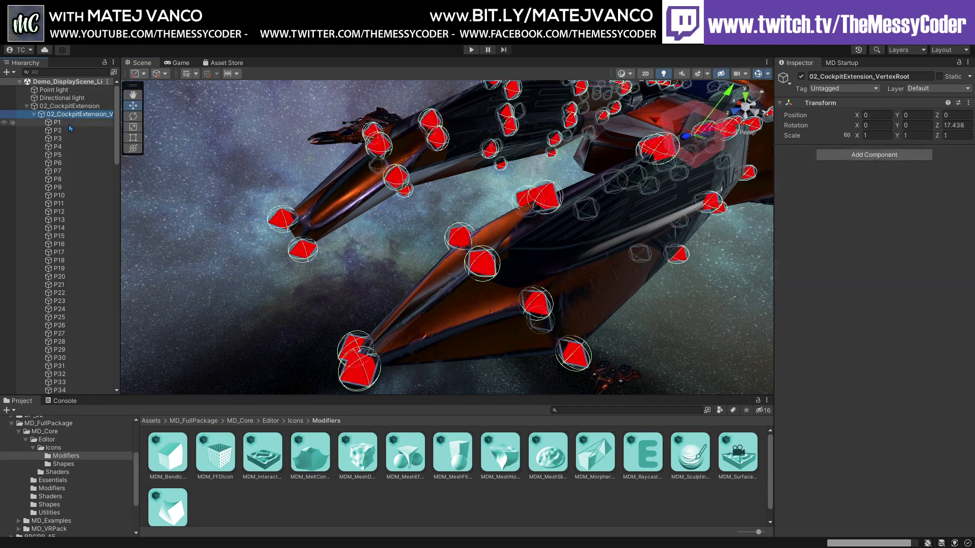
click(68, 128)
click(84, 154)
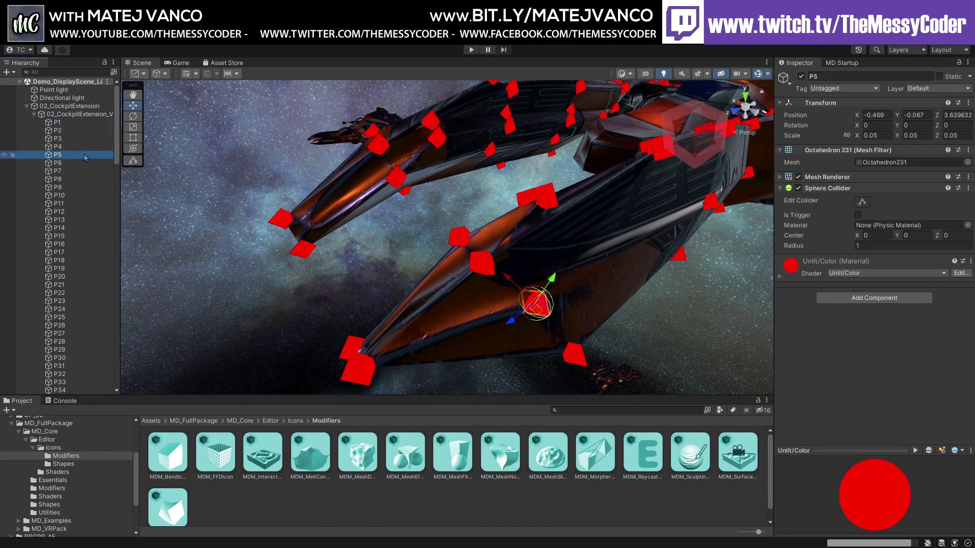
drag(519, 283, 492, 277)
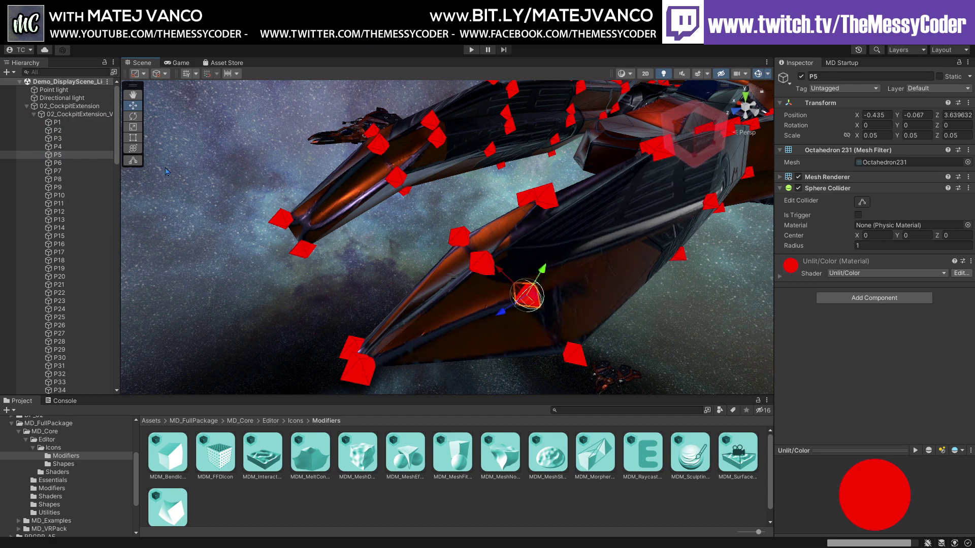
click(63, 115)
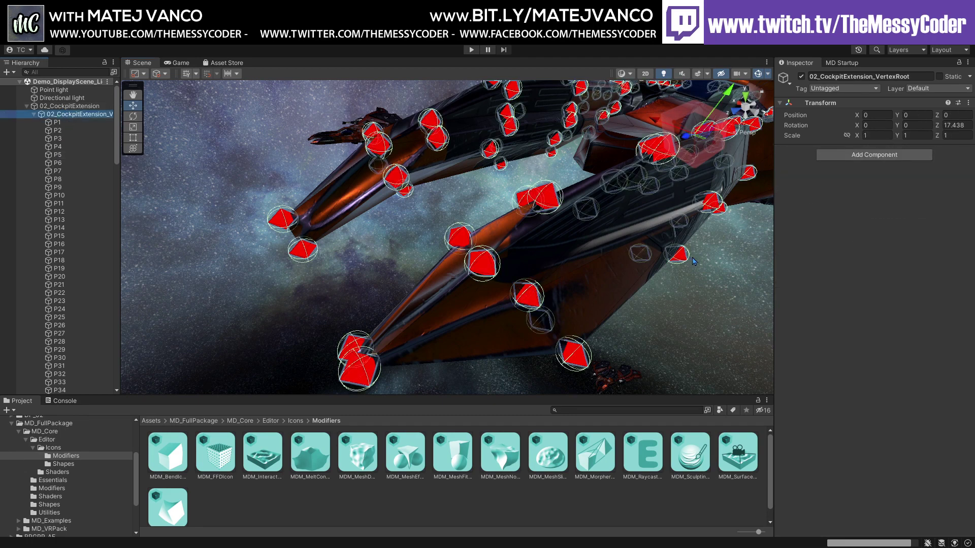
click(66, 106)
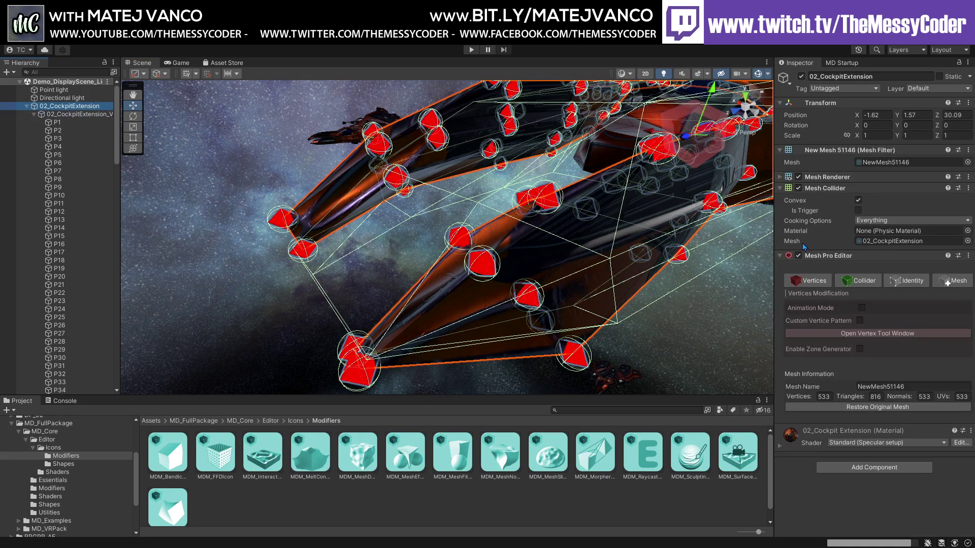
Re-enable vertex editing and drag vertices P5 and P6 along the X axis
click(808, 282)
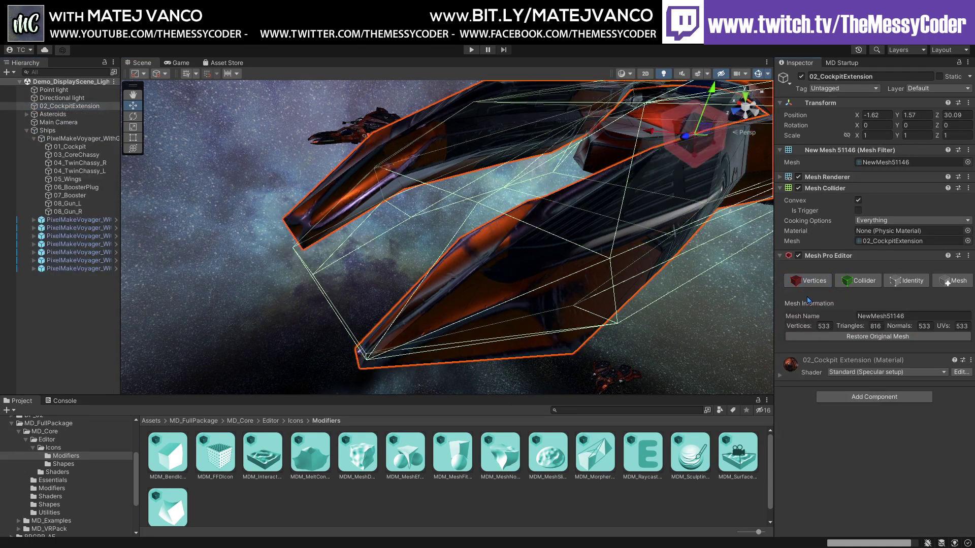
right_drag(326, 226, 420, 227)
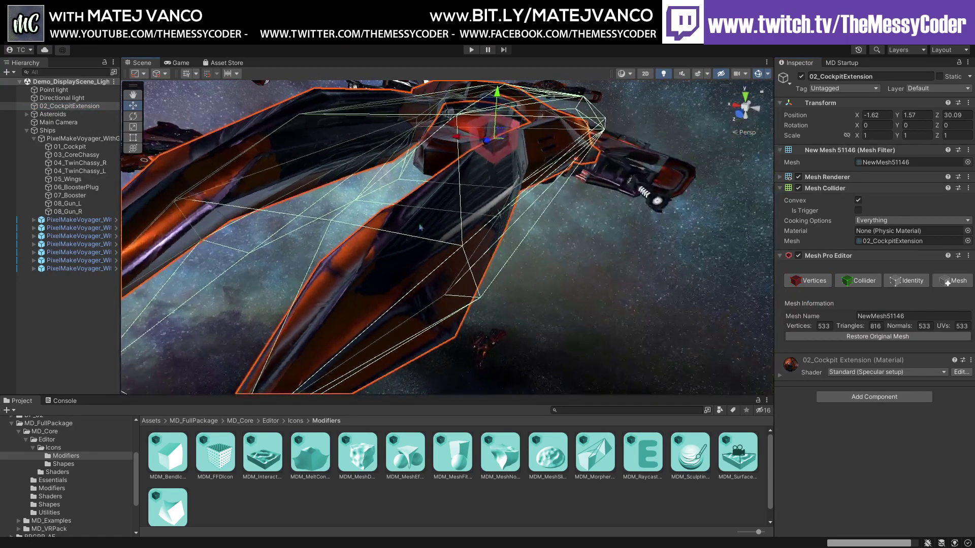
middle_drag(396, 238, 398, 239)
scroll(398, 239, down, 5)
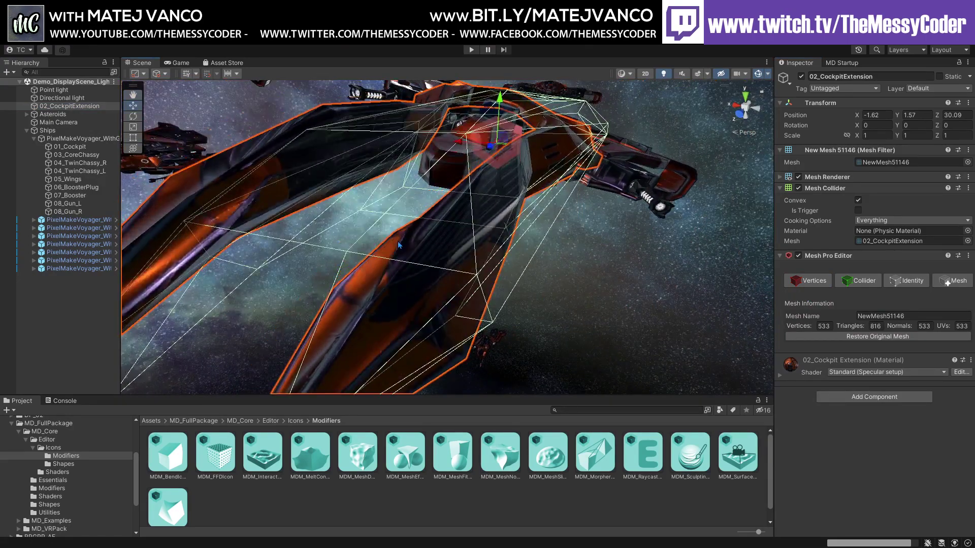
scroll(409, 242, down, 3)
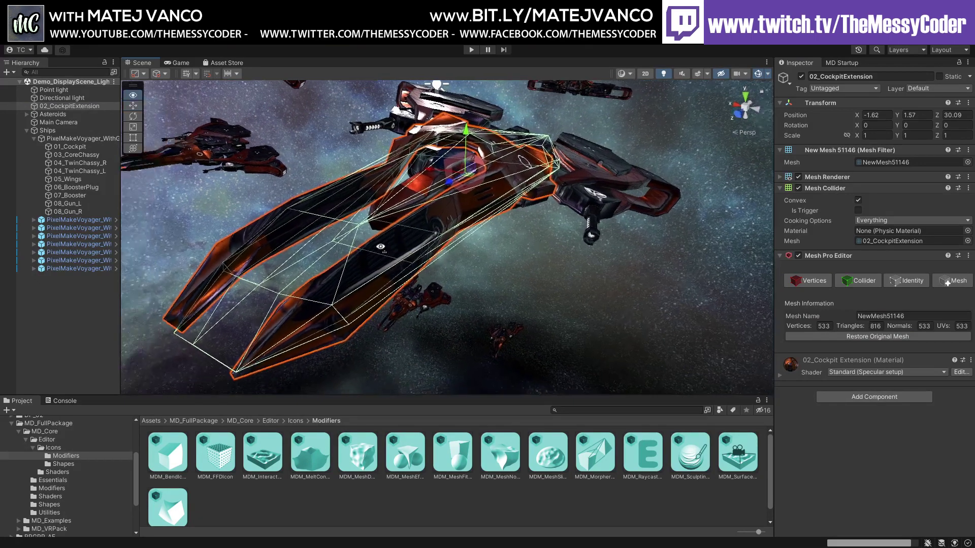
click(801, 285)
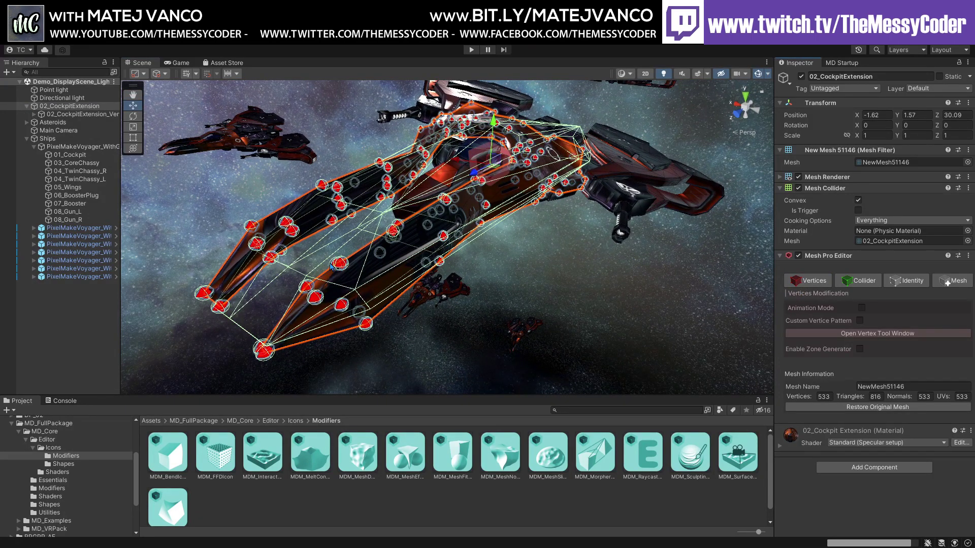
click(341, 306)
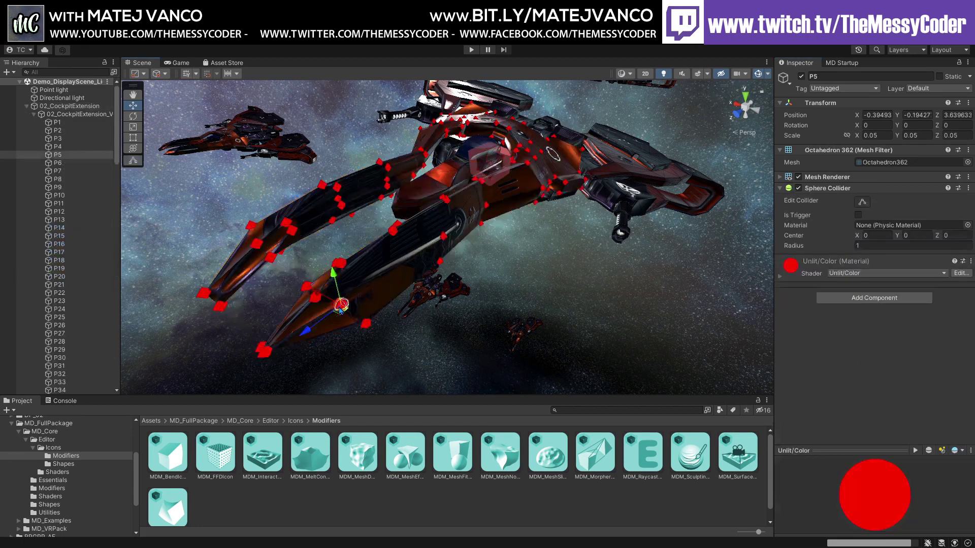
drag(318, 298, 360, 326)
click(366, 324)
middle_drag(356, 316, 361, 312)
Move vertex P49 outward along the X axis
scroll(362, 313, up, 3)
right_drag(457, 266, 446, 270)
alt+drag(445, 271, 410, 279)
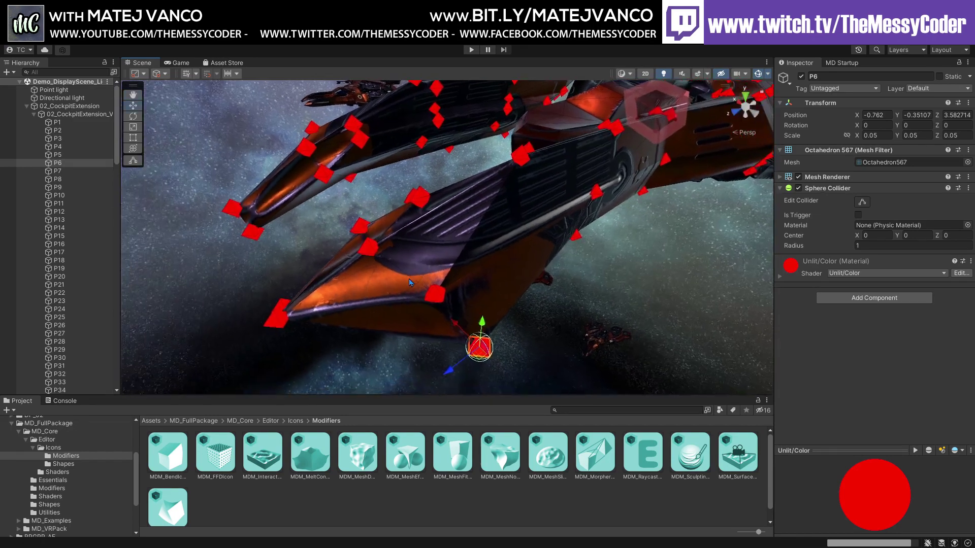
scroll(410, 278, down, 3)
middle_drag(413, 268, 453, 255)
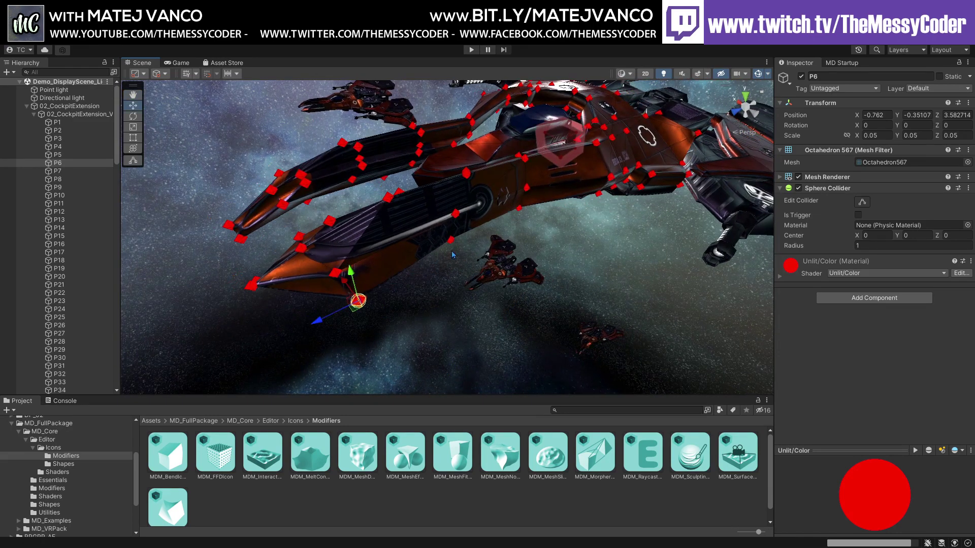
click(452, 241)
drag(429, 228, 453, 243)
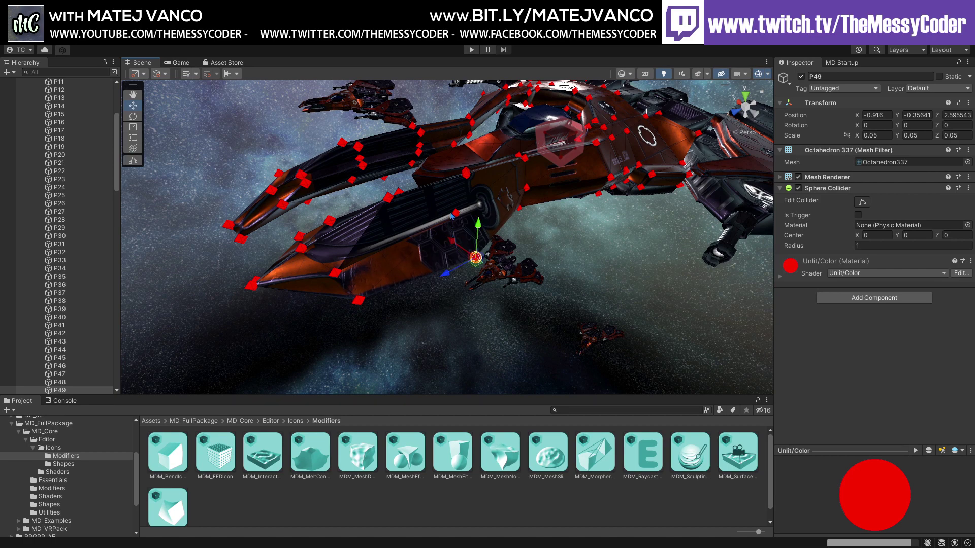
Push P6 further to -0.973, -0.35107, 3.582714 and reselect 02_CockpitExtension
click(358, 301)
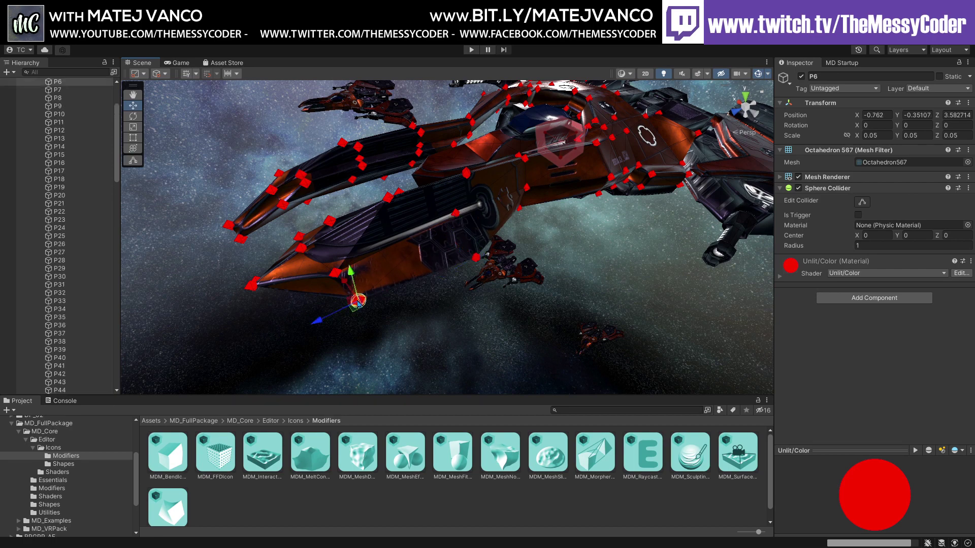
drag(345, 286, 335, 287)
right_drag(336, 287, 430, 273)
middle_drag(430, 274, 428, 265)
right_drag(428, 264, 422, 267)
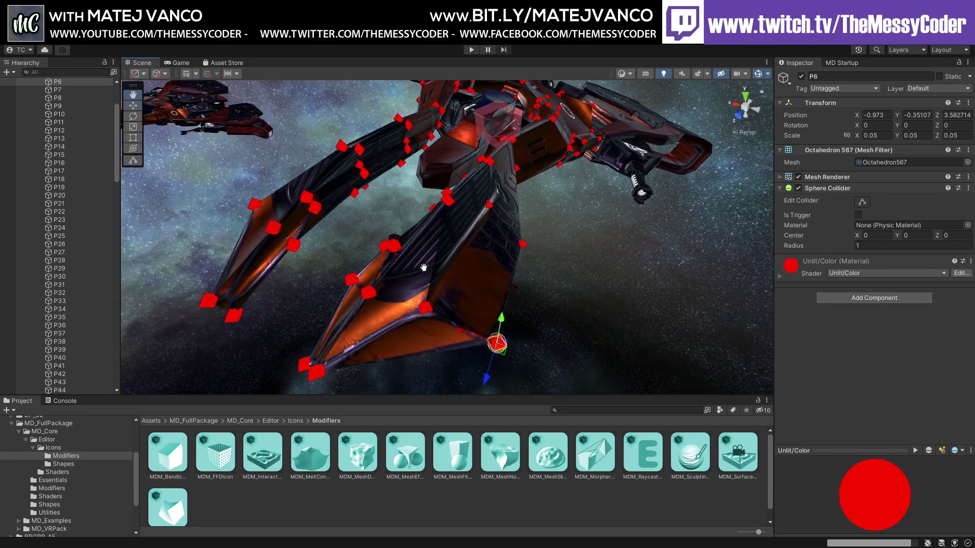
scroll(422, 267, down, 3)
middle_drag(431, 269, 431, 263)
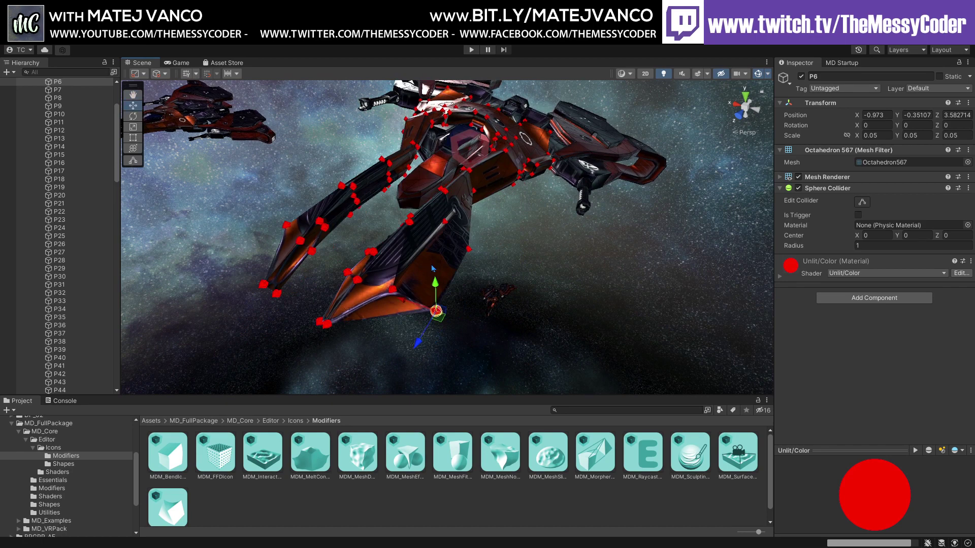
right_drag(432, 268, 467, 255)
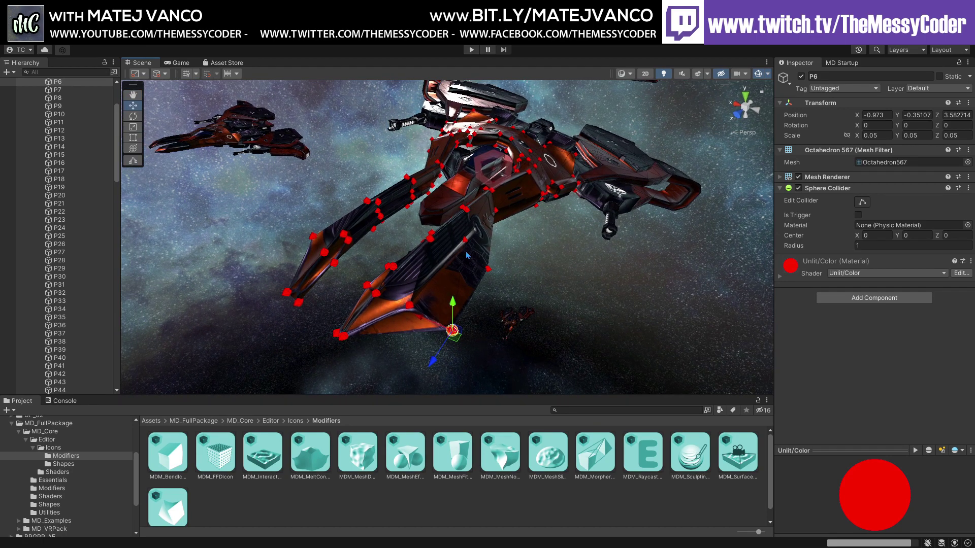
scroll(93, 186, up, 3)
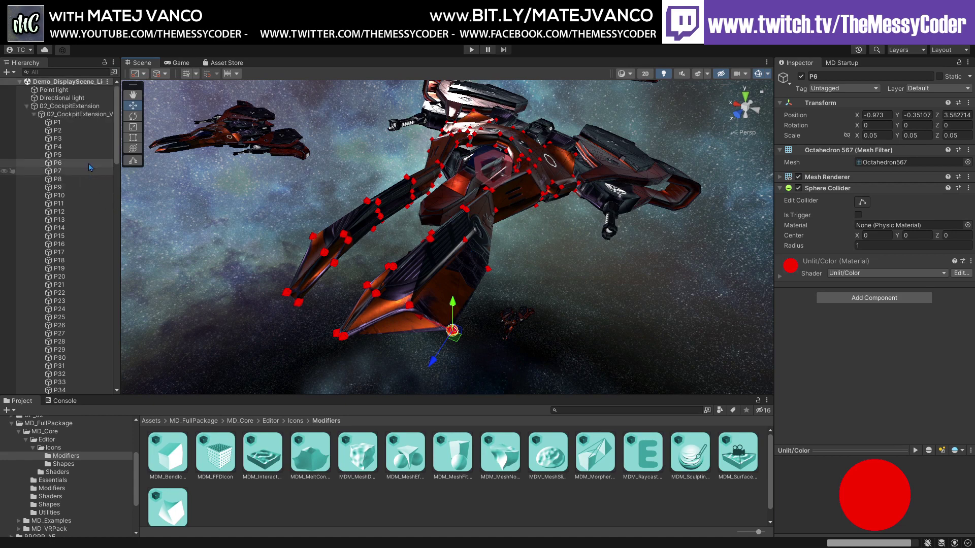
click(70, 106)
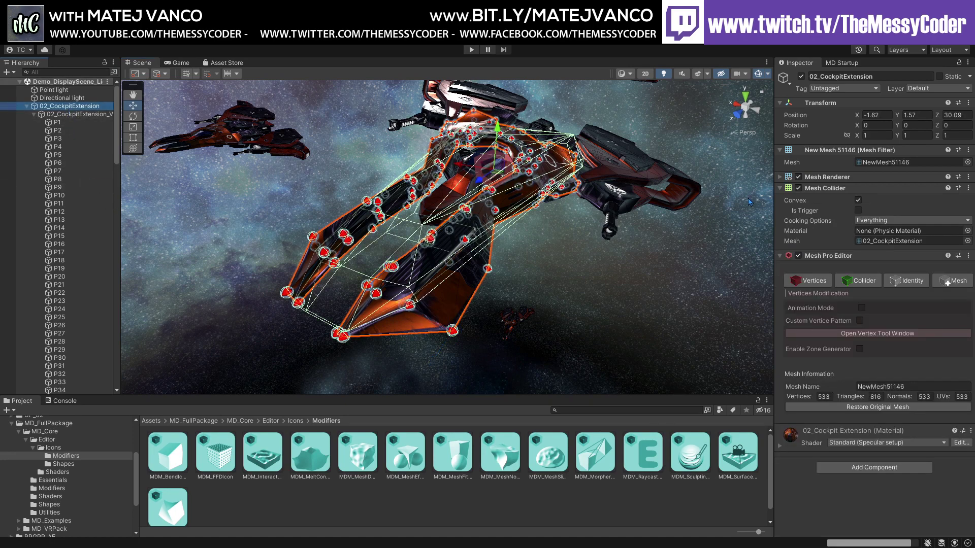
Turn off vertex editing and orbit around the ship to inspect the reshaped prongs
click(813, 282)
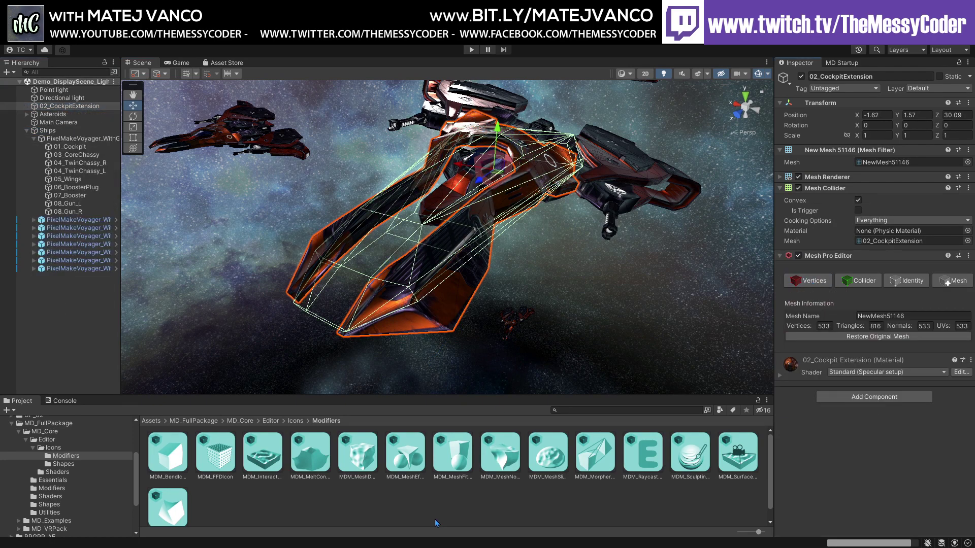
click(425, 506)
right_drag(321, 228, 409, 226)
middle_drag(325, 221, 355, 227)
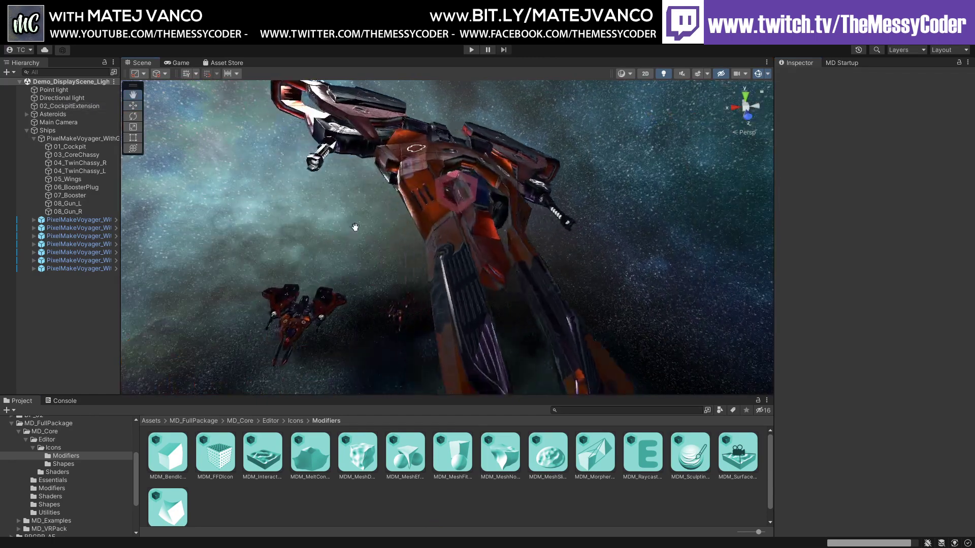
alt+drag(355, 227, 327, 208)
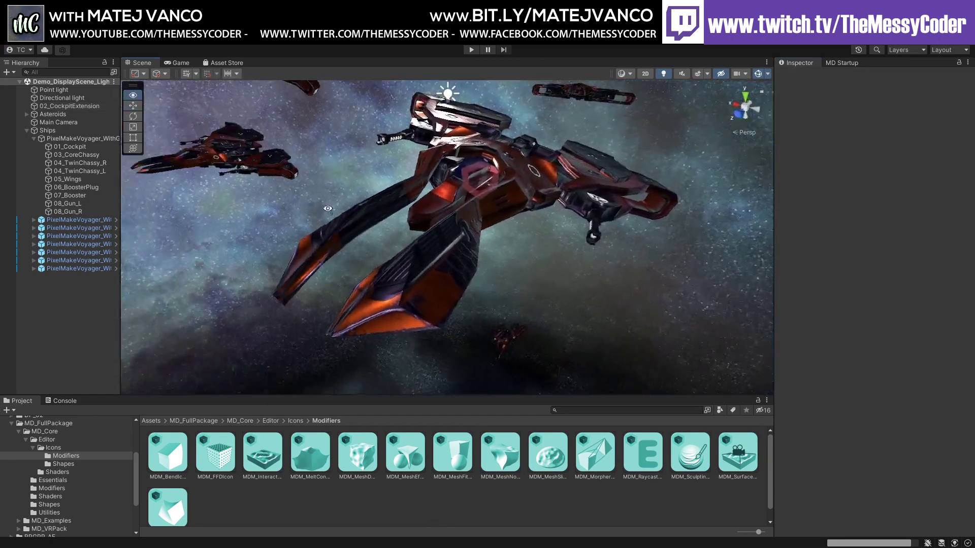
right_drag(328, 209, 279, 180)
mouse_move(583, 224)
middle_down()
mouse_move(506, 217)
mouse_move(570, 224)
mouse_move(581, 241)
middle_up()
right_drag(310, 188, 381, 223)
middle_drag(381, 223, 416, 236)
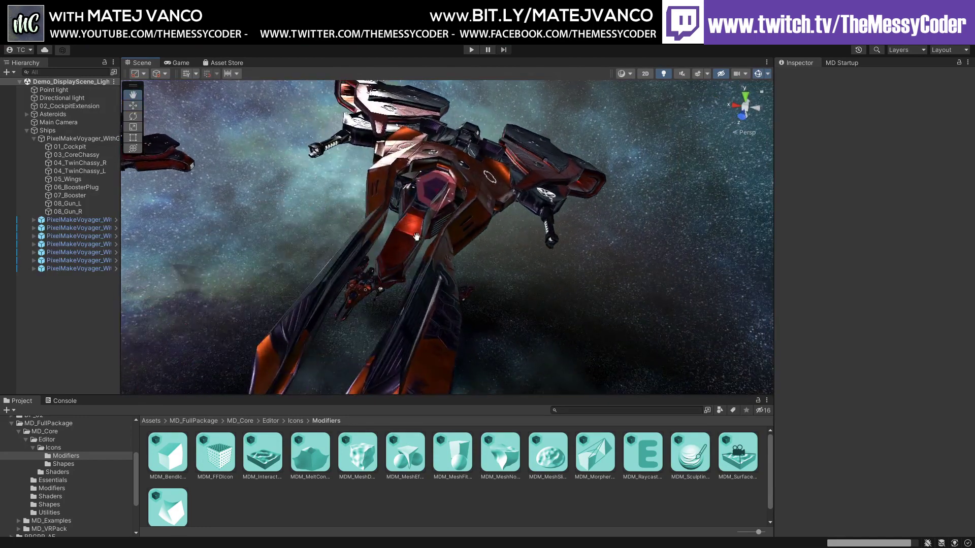
alt+drag(417, 237, 402, 192)
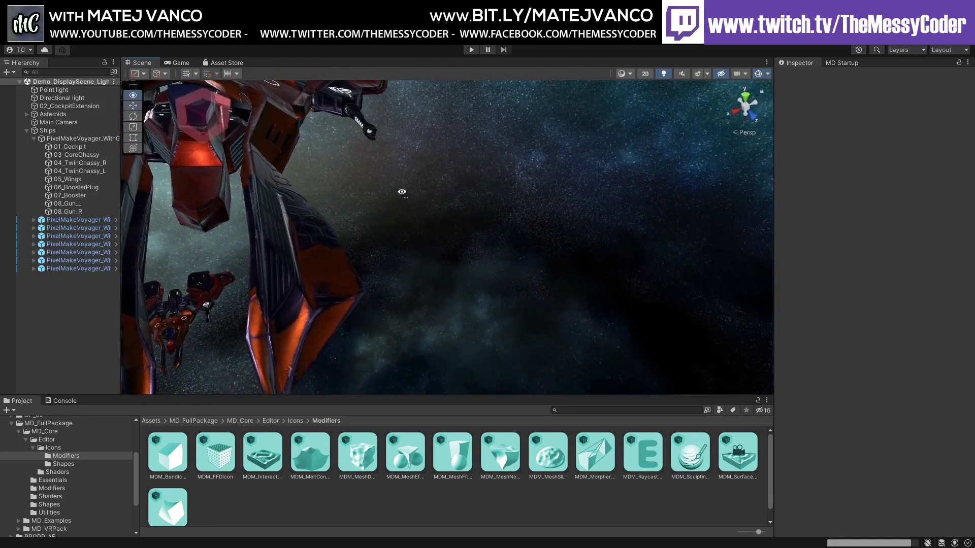
middle_drag(343, 204, 354, 196)
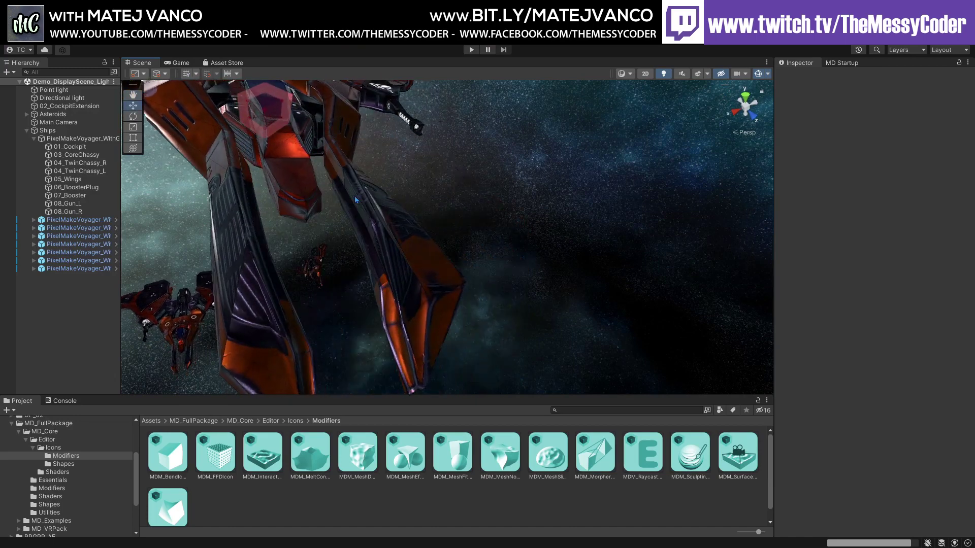
alt+drag(355, 199, 365, 183)
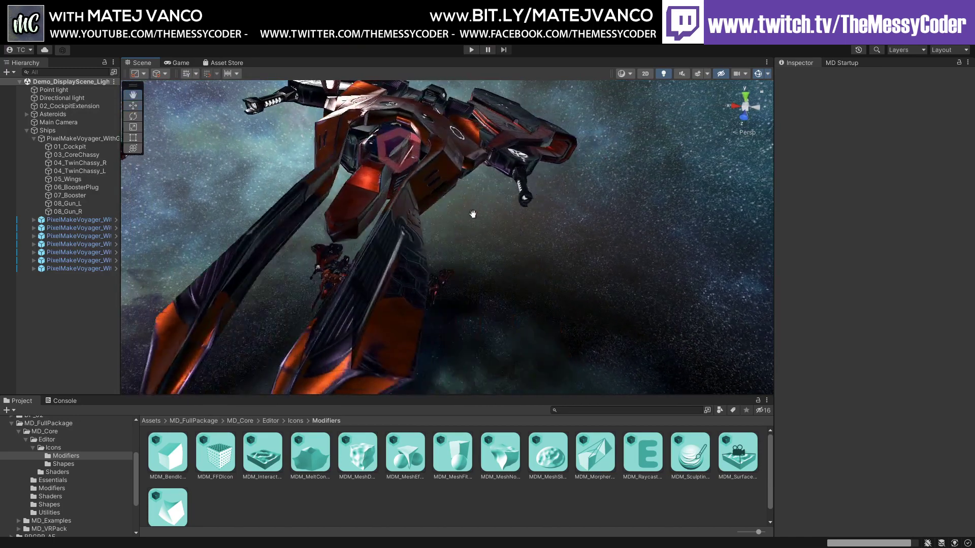
drag(467, 209, 453, 204)
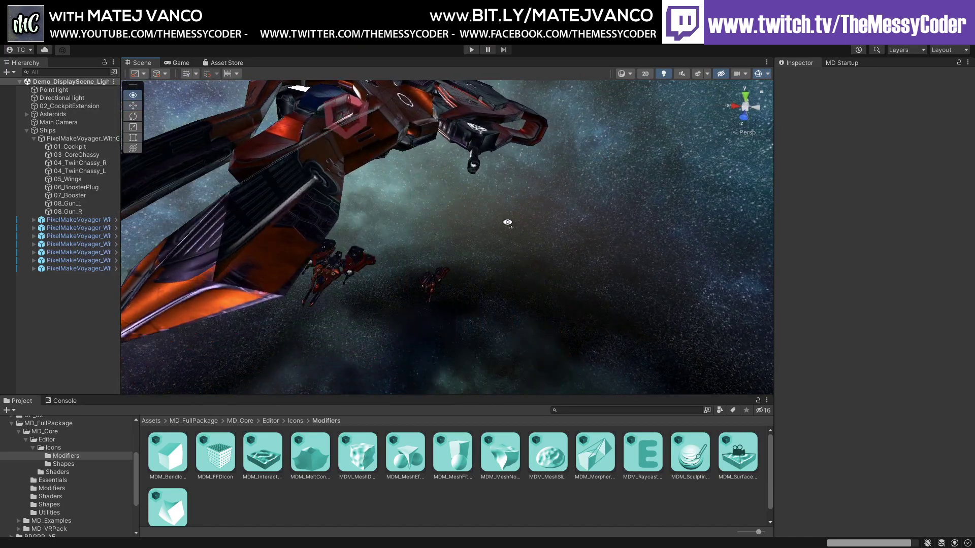
right_drag(507, 222, 400, 181)
drag(469, 199, 445, 202)
scroll(447, 209, up, 3)
right_drag(523, 217, 436, 232)
scroll(436, 233, down, 3)
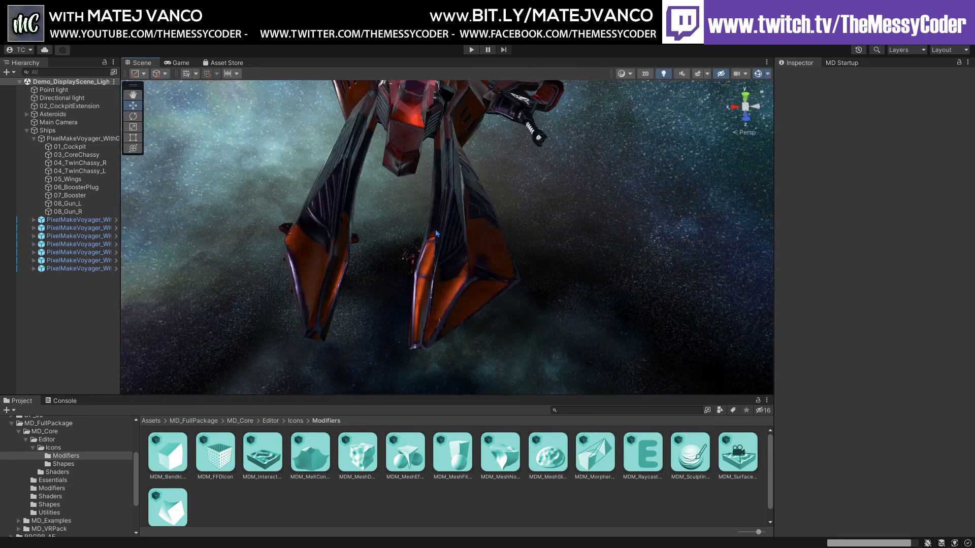
middle_drag(435, 229, 433, 235)
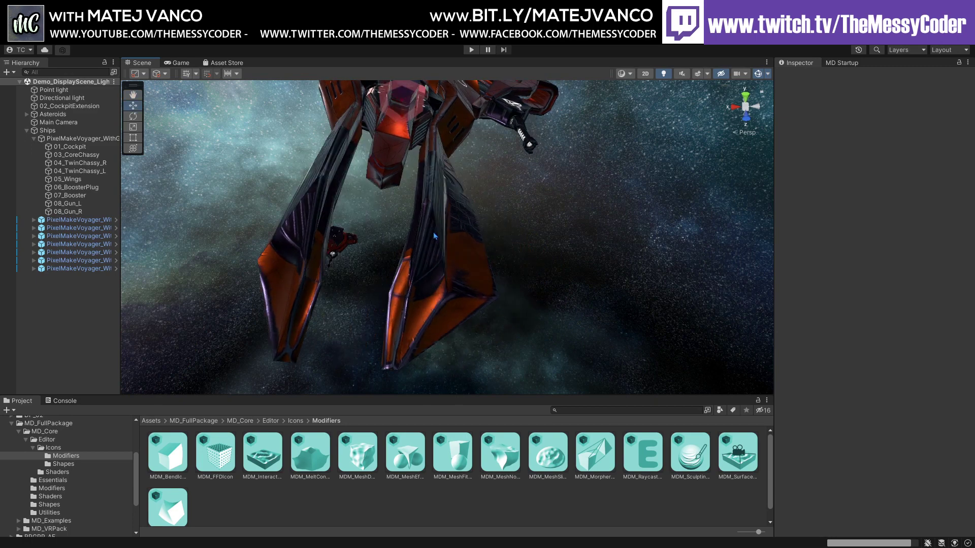
right_drag(532, 242, 583, 243)
middle_drag(383, 243, 471, 242)
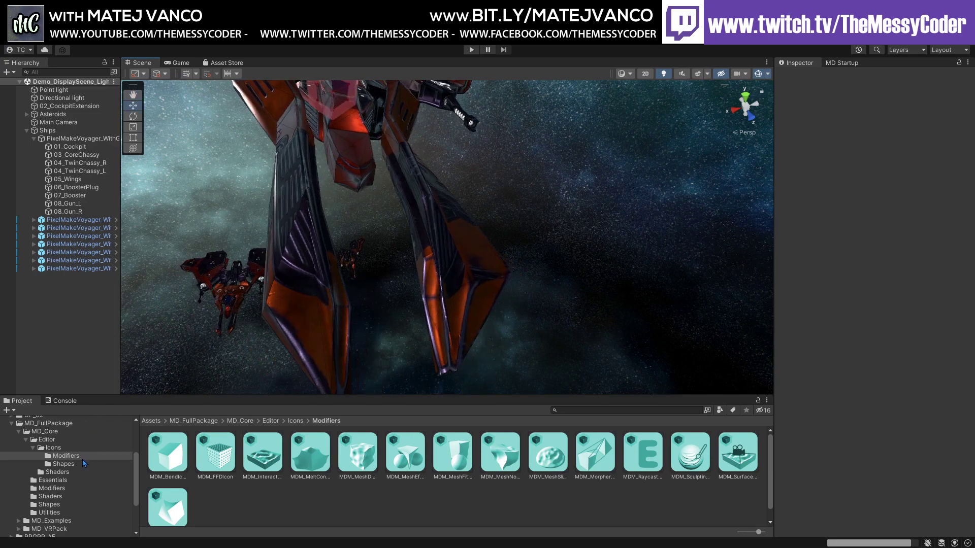
scroll(82, 459, up, 3)
Collapse MD_FullPackage, open the SculptingPro folder, and select the cockpit extension
click(13, 455)
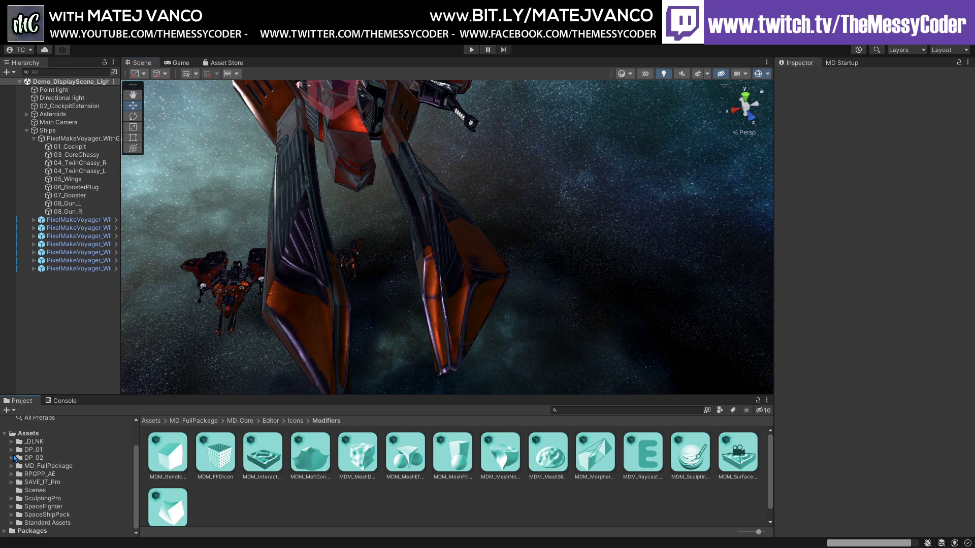
click(61, 499)
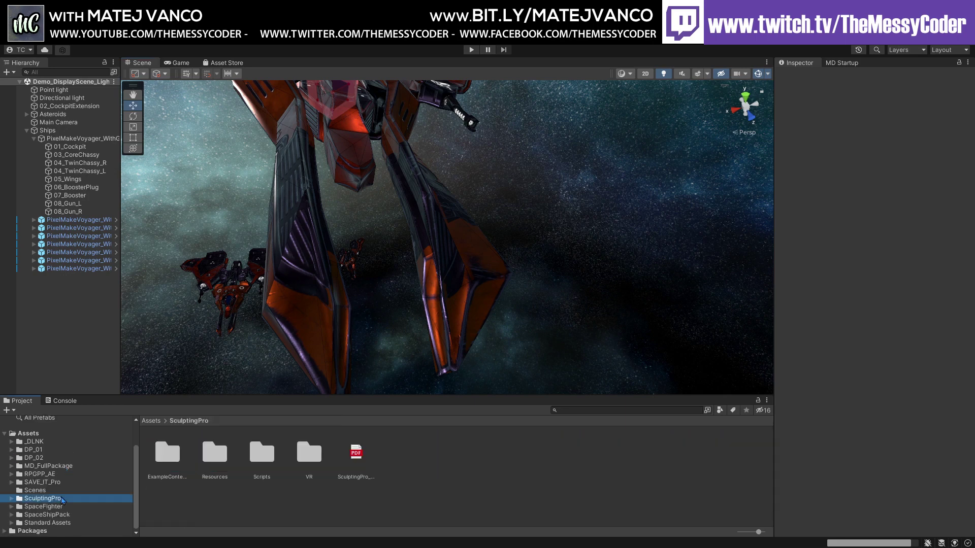
right_drag(376, 269, 358, 235)
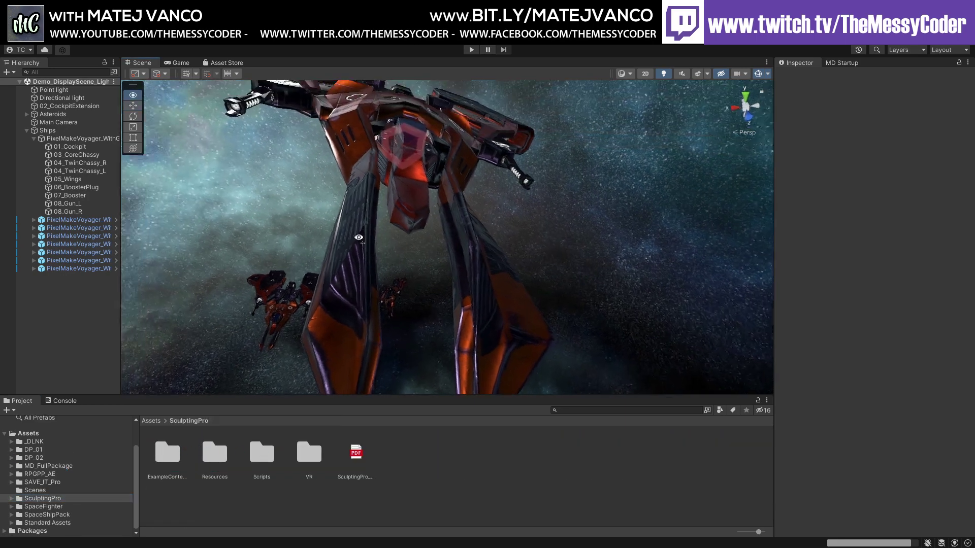
middle_drag(359, 235, 445, 234)
mouse_move(445, 233)
right_down()
mouse_move(425, 228)
mouse_move(440, 230)
right_up()
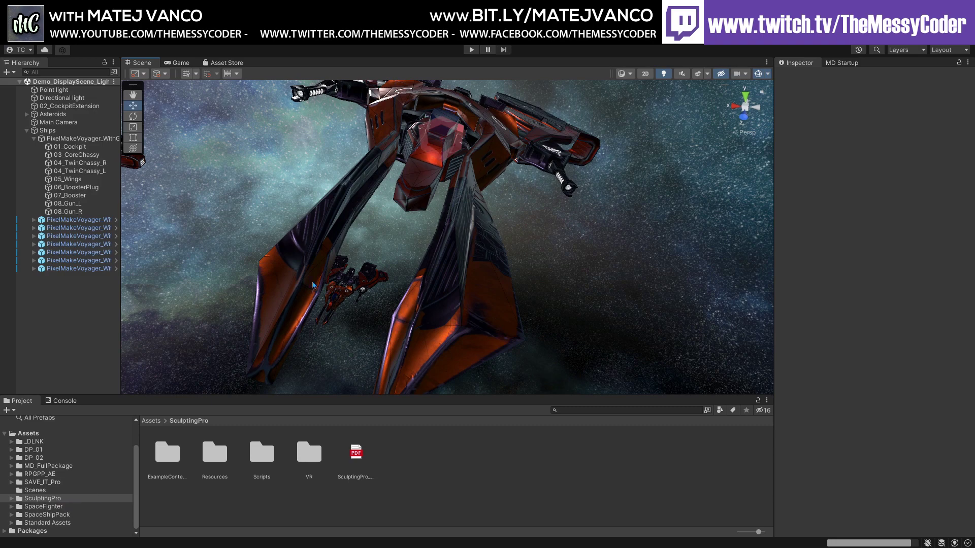
alt+drag(399, 241, 356, 243)
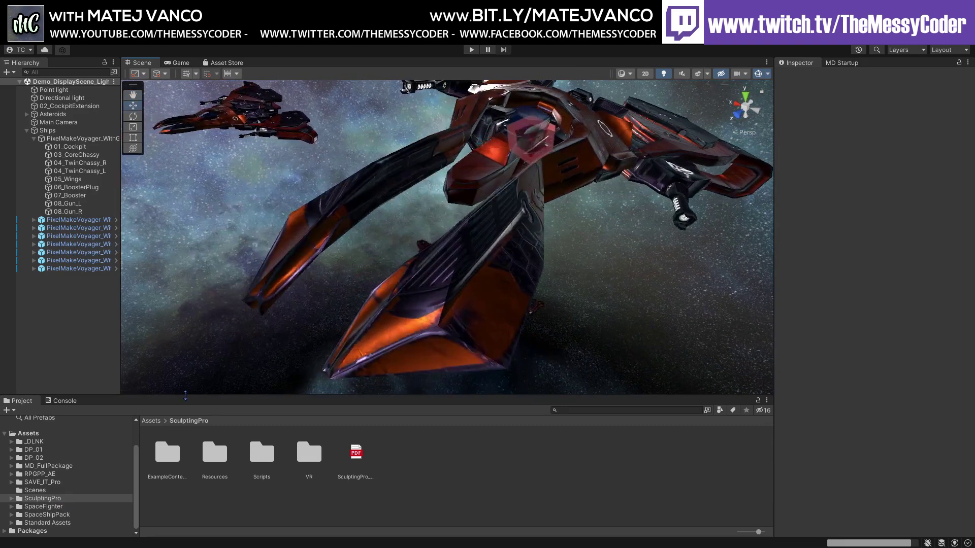
middle_drag(412, 237, 322, 292)
click(274, 363)
Drag vertex P2 of 02_CockpitExtension's lower corner outward along X, then turn vertex editing off
alt+drag(322, 293, 370, 270)
scroll(370, 270, up, 3)
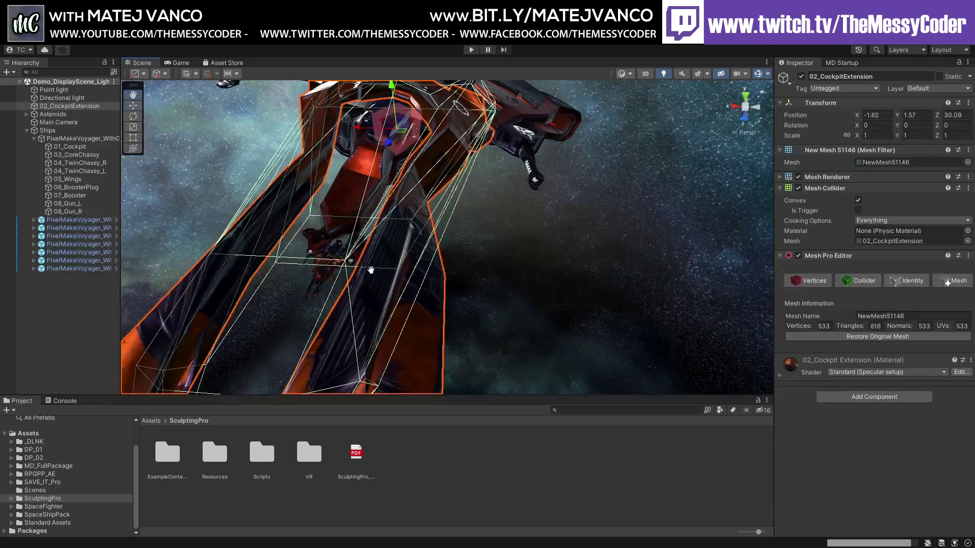
right_drag(378, 270, 513, 257)
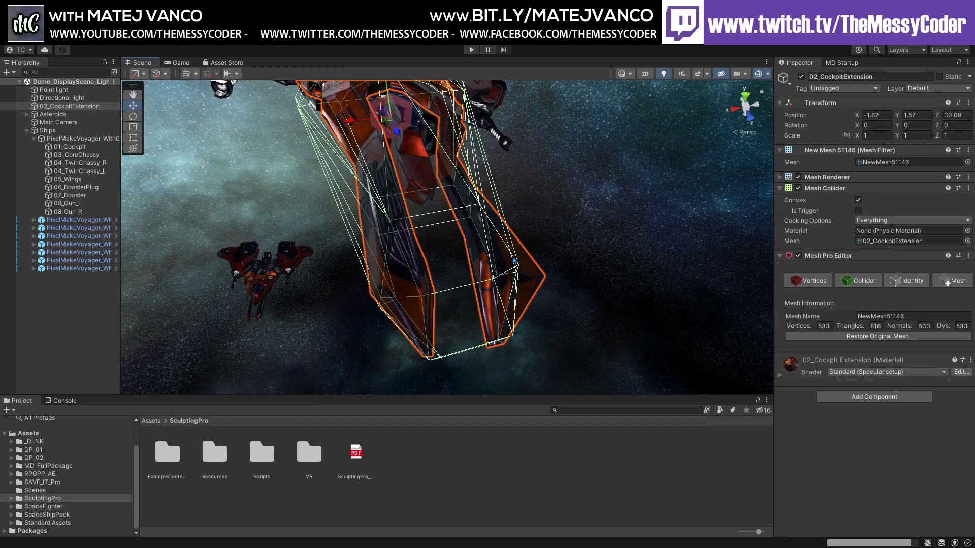
click(807, 281)
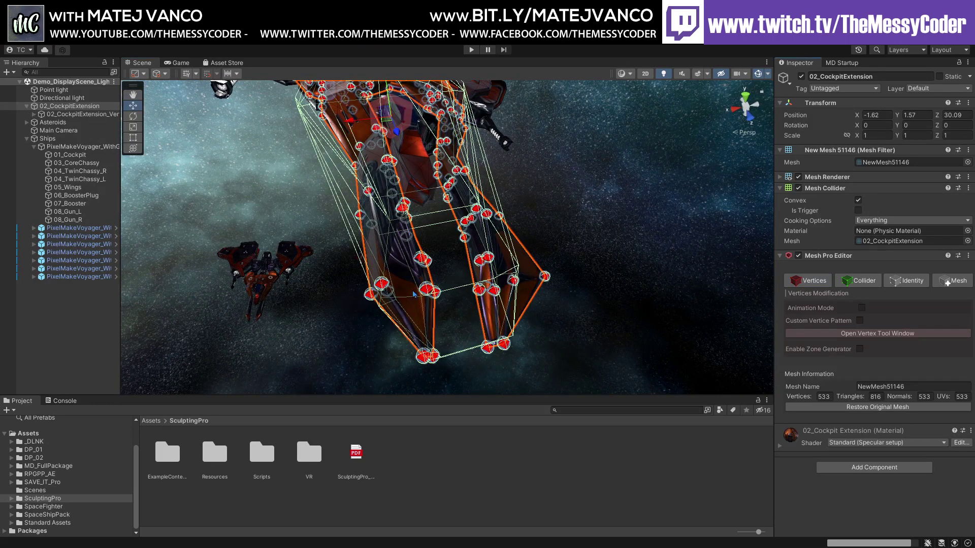
click(370, 294)
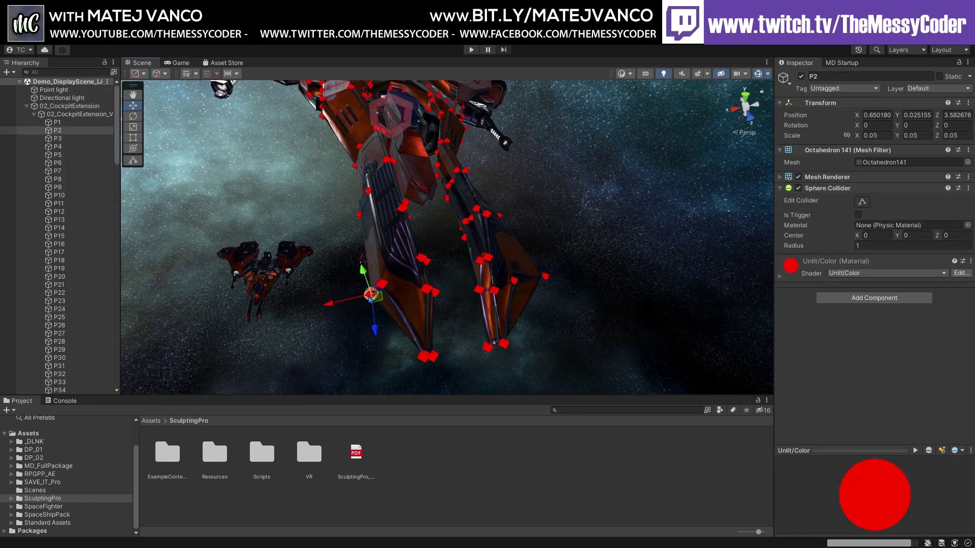
drag(339, 304, 329, 256)
click(381, 285)
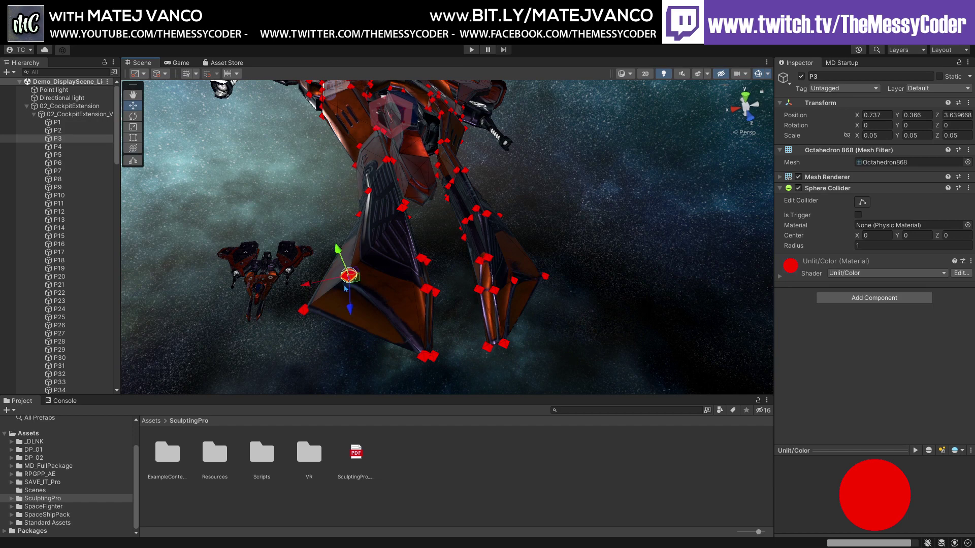
click(59, 106)
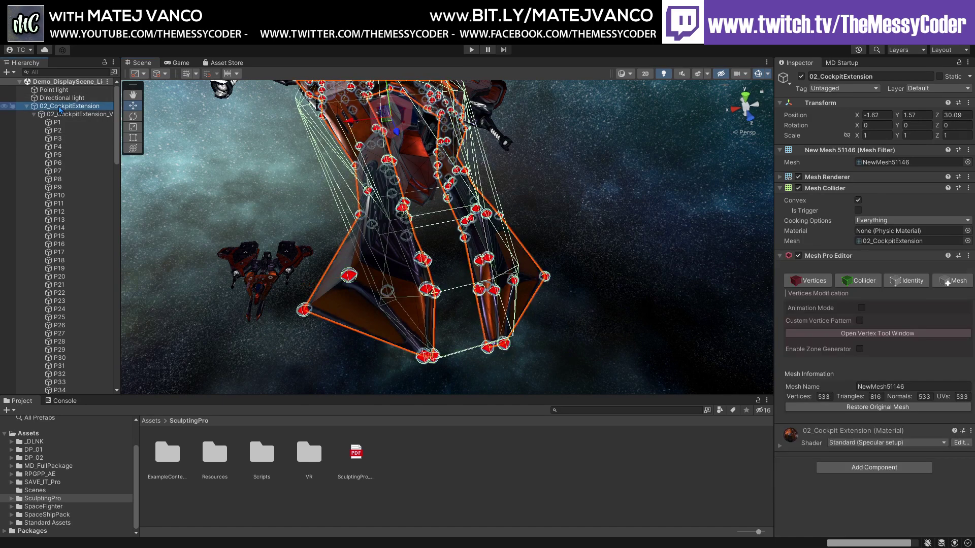
click(807, 282)
Orbit around the ship and inspect parts 03_CoreChassy, 04_TwinChassy_R and 04_TwinChassy_L
click(342, 305)
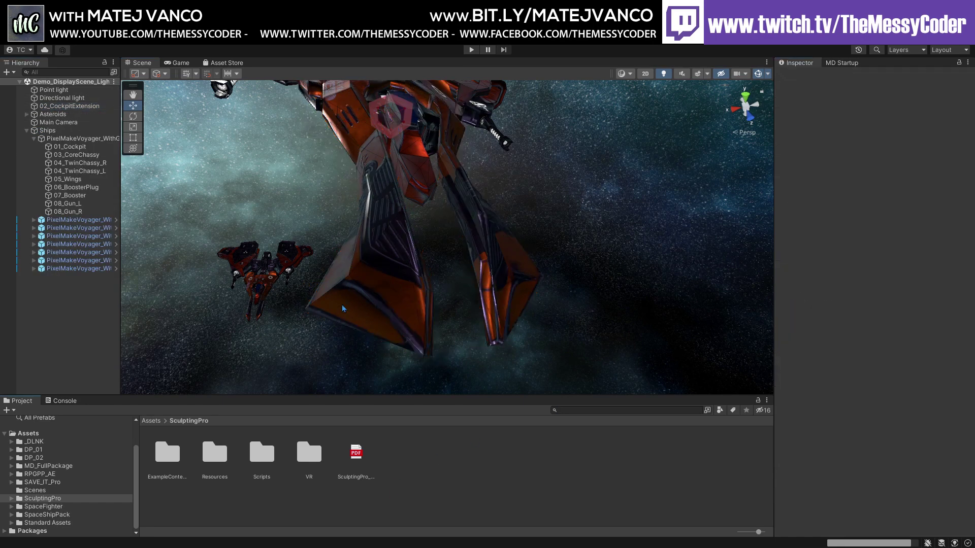
right_drag(343, 305, 416, 259)
alt+drag(416, 259, 456, 271)
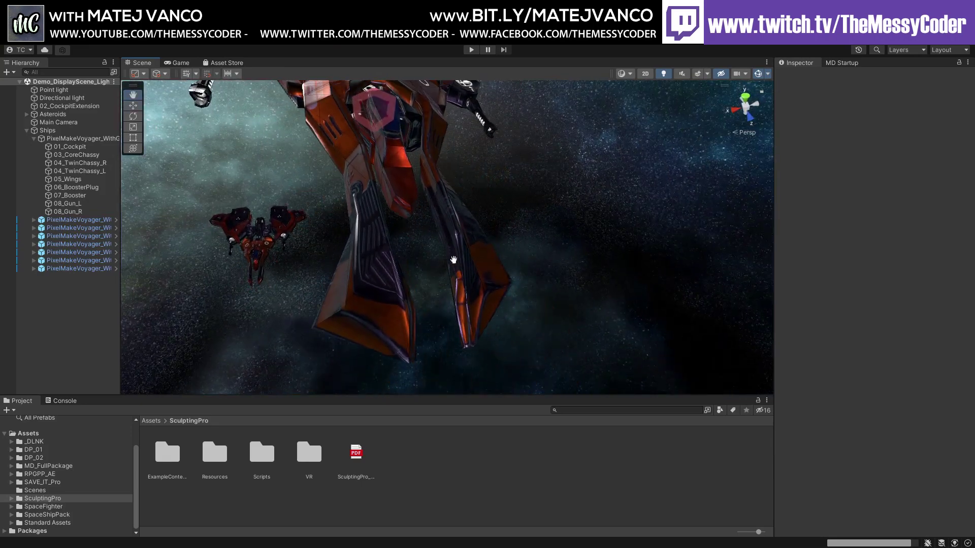
click(98, 139)
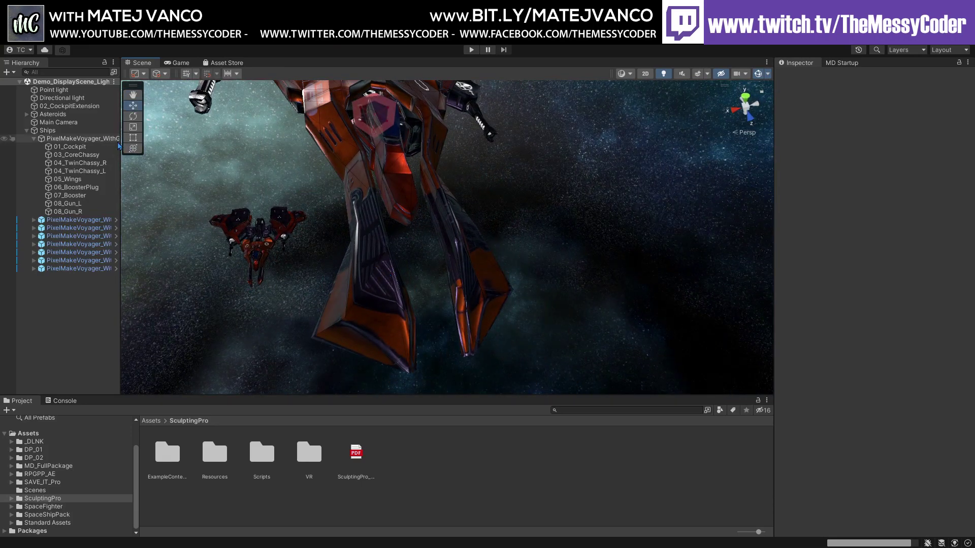
click(73, 156)
click(76, 163)
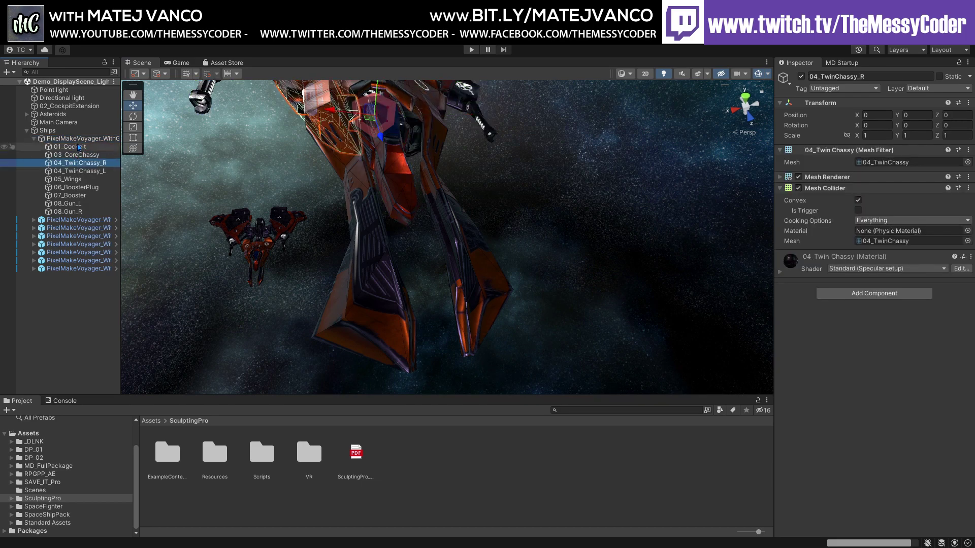
click(83, 171)
click(76, 139)
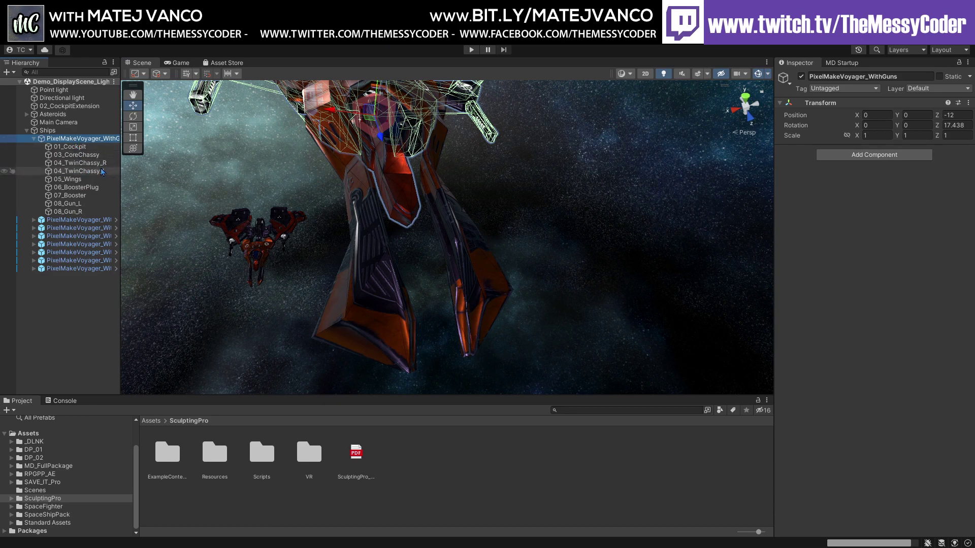
Drag 02_CockpitExtension onto PixelMakeVoyager_WithGuns in the Hierarchy to parent it
click(368, 266)
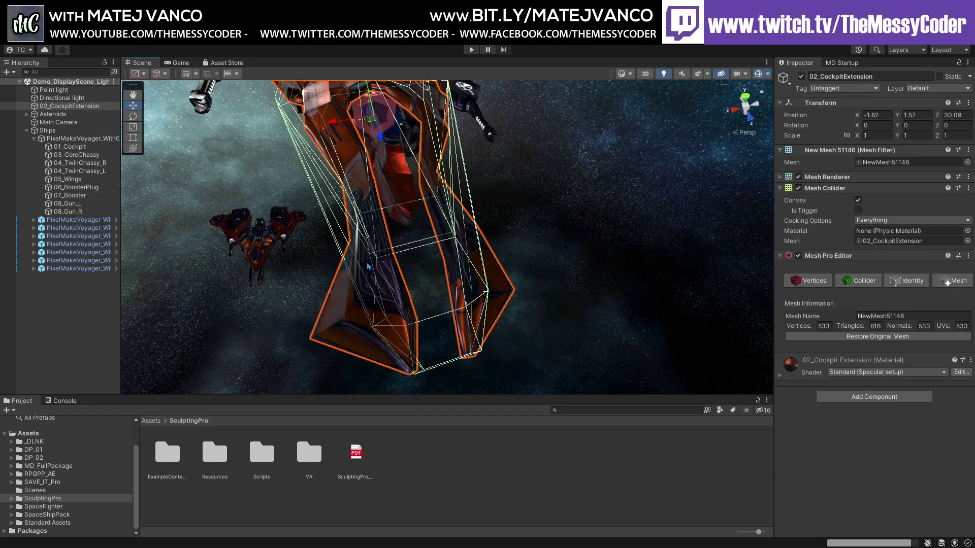
click(60, 108)
drag(70, 138, 80, 151)
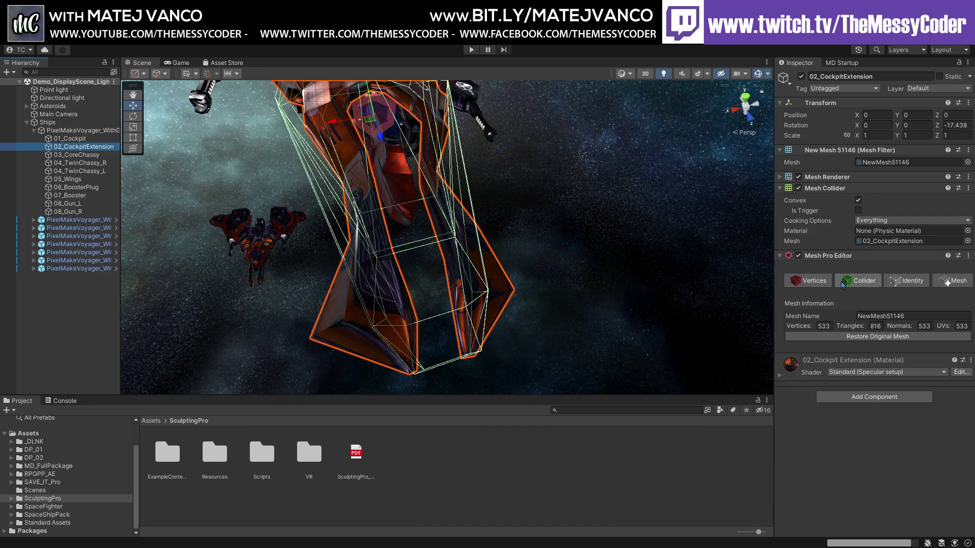
Show Mesh Pro Editor's Identity options and orbit the view around the cockpit extension
click(911, 282)
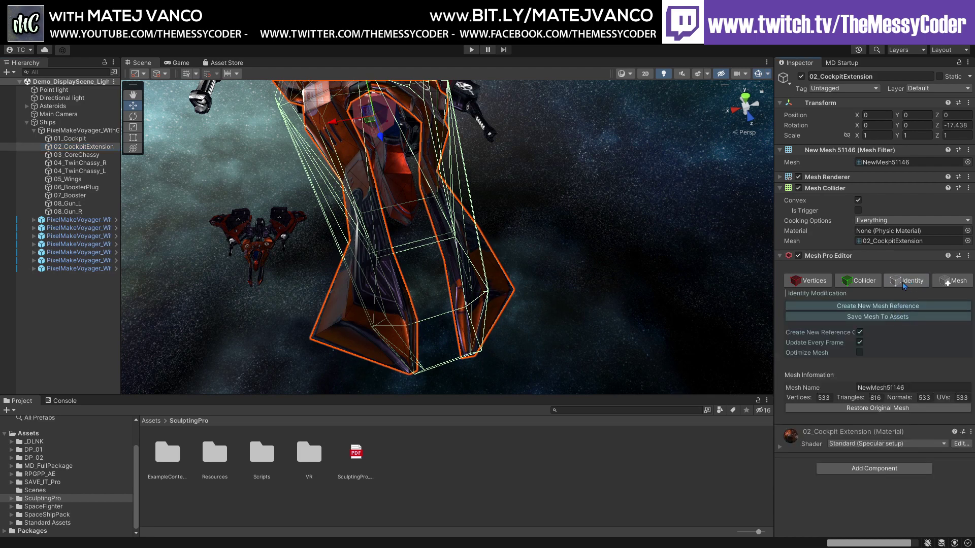
right_drag(406, 273, 477, 234)
middle_drag(289, 292, 362, 260)
right_drag(457, 237, 395, 236)
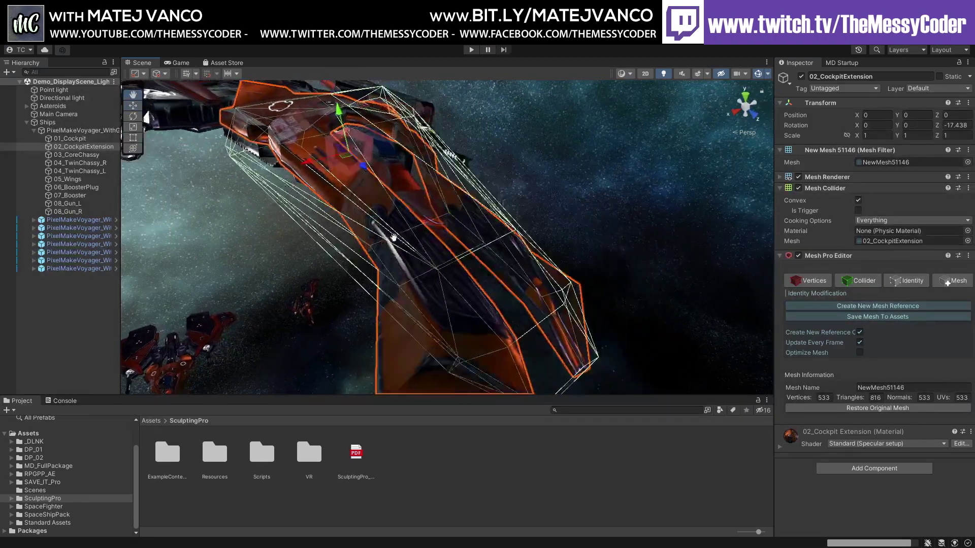
middle_drag(394, 236, 392, 241)
middle_drag(444, 257, 437, 249)
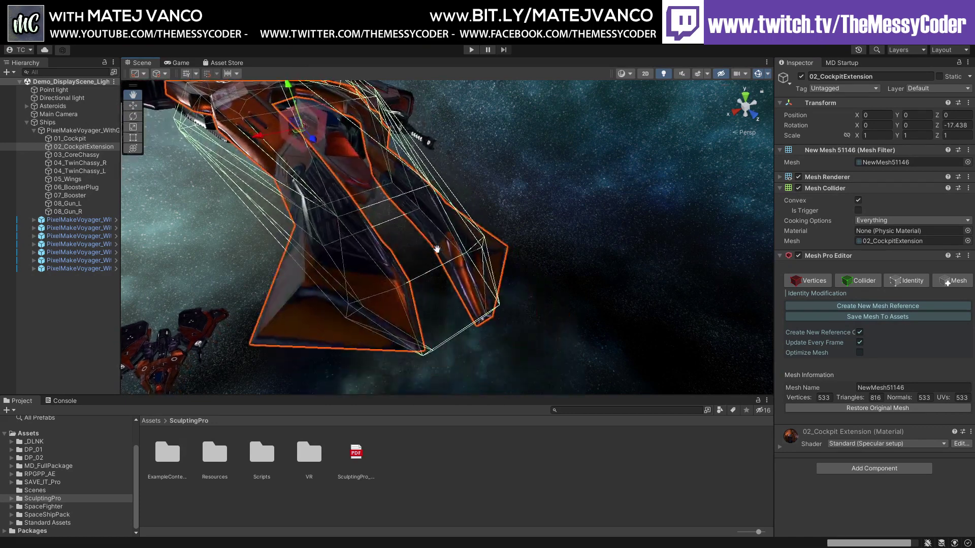
right_drag(523, 258, 475, 237)
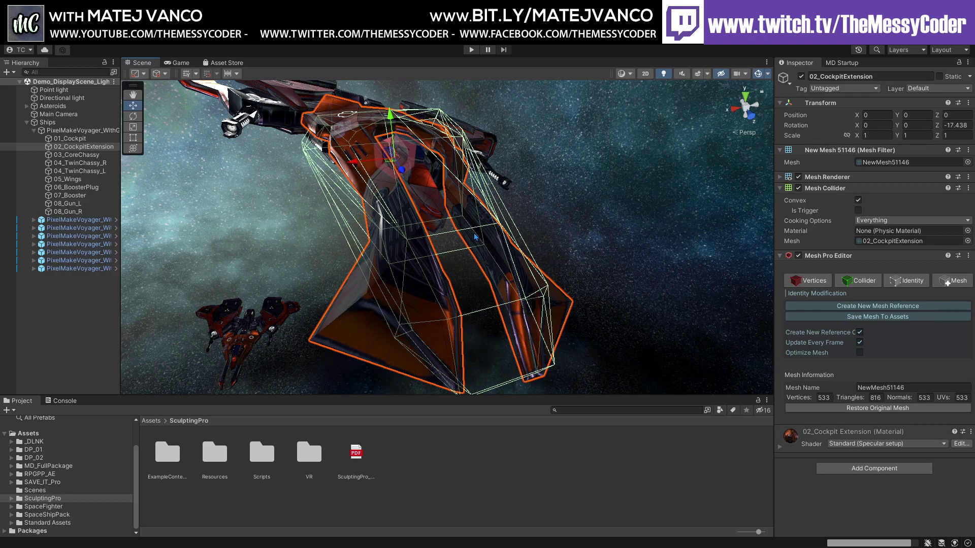
alt+drag(467, 293, 356, 277)
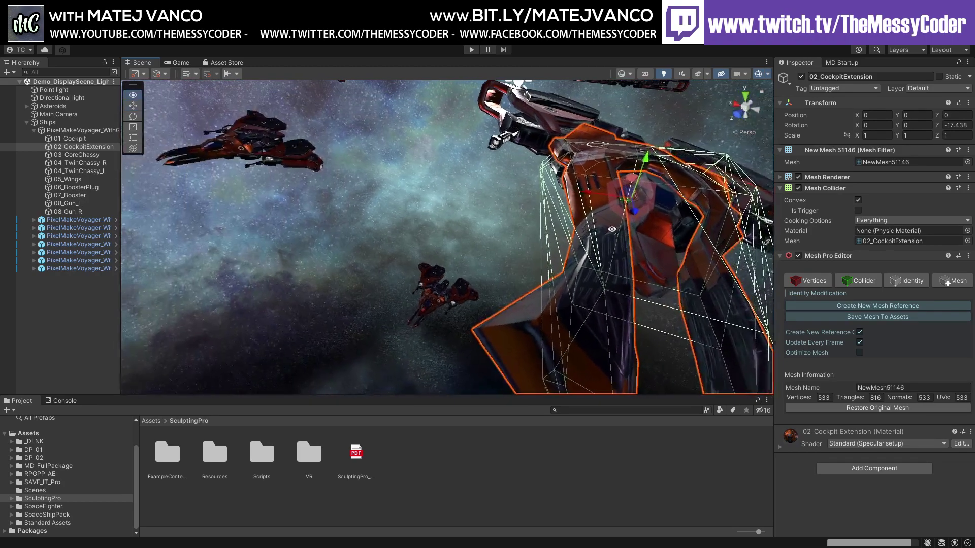
middle_drag(644, 201, 592, 219)
alt+drag(592, 219, 504, 237)
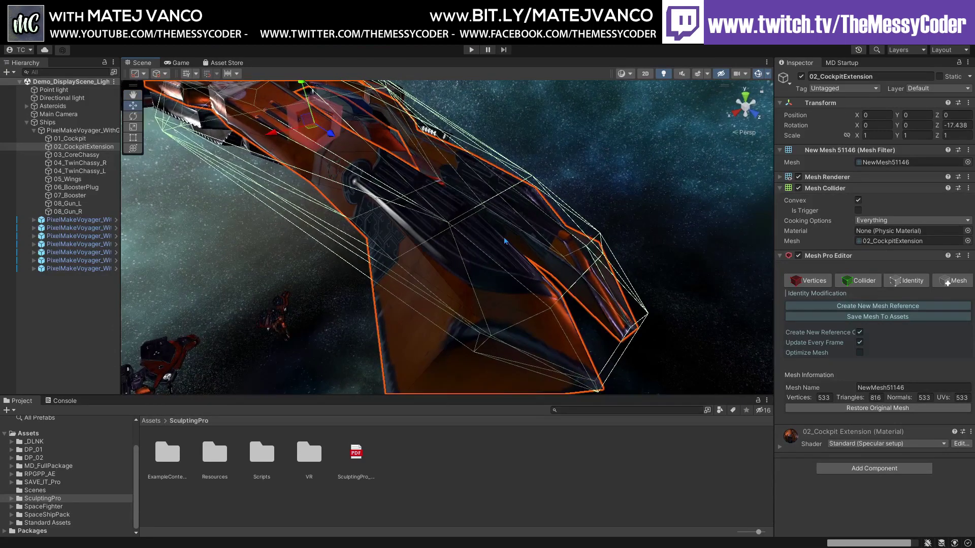
scroll(504, 237, down, 3)
scroll(504, 236, up, 3)
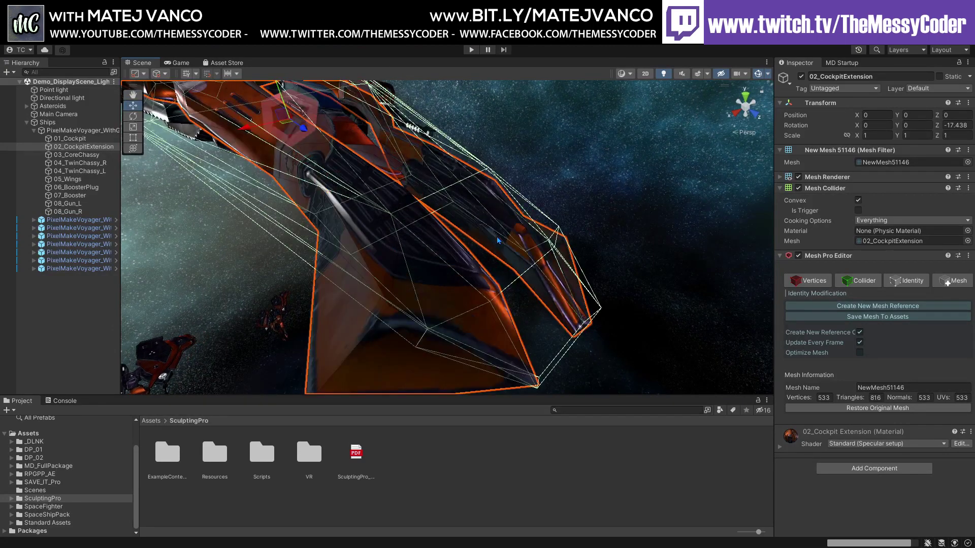
alt+drag(498, 240, 486, 250)
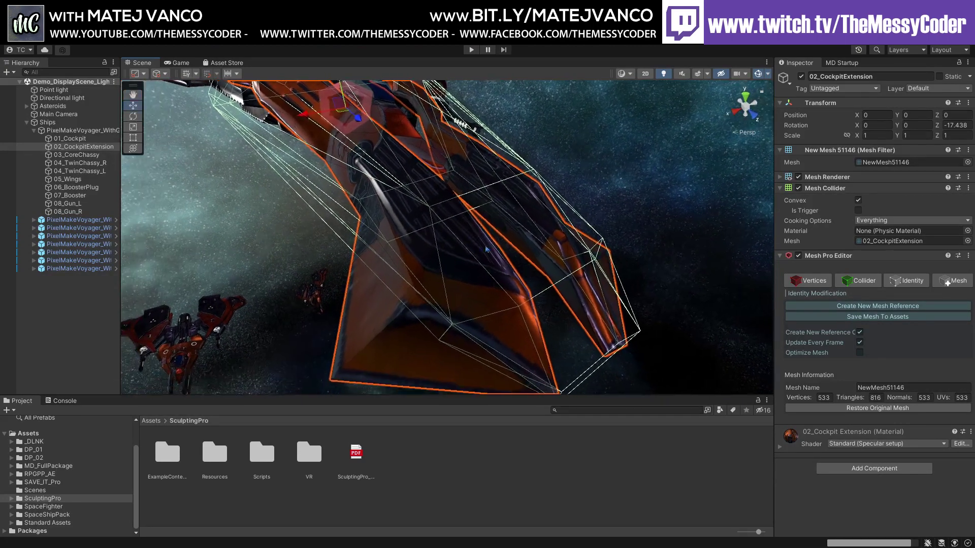
Untick Update Every Frame so the mesh updates only on demand
click(859, 342)
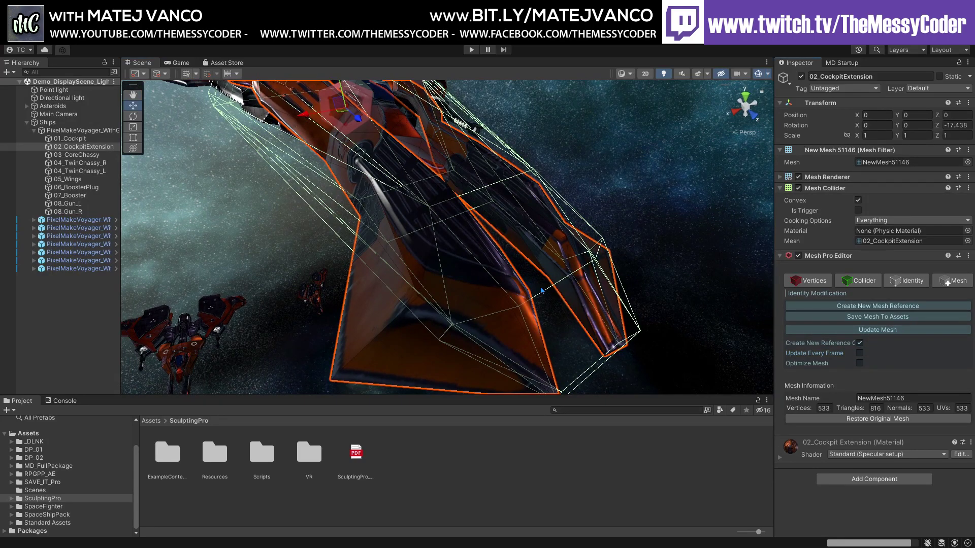
right_drag(426, 277, 447, 269)
scroll(450, 269, down, 6)
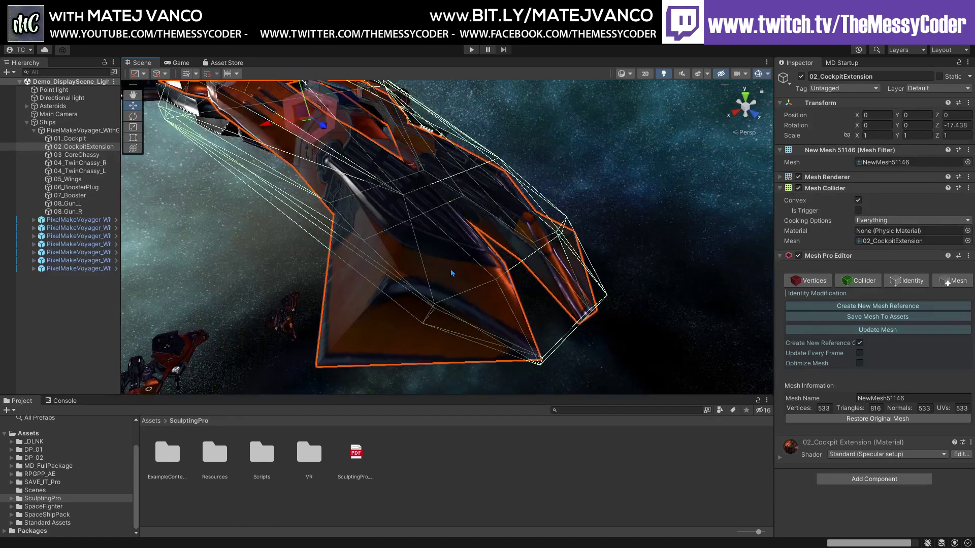
alt+drag(451, 273, 348, 319)
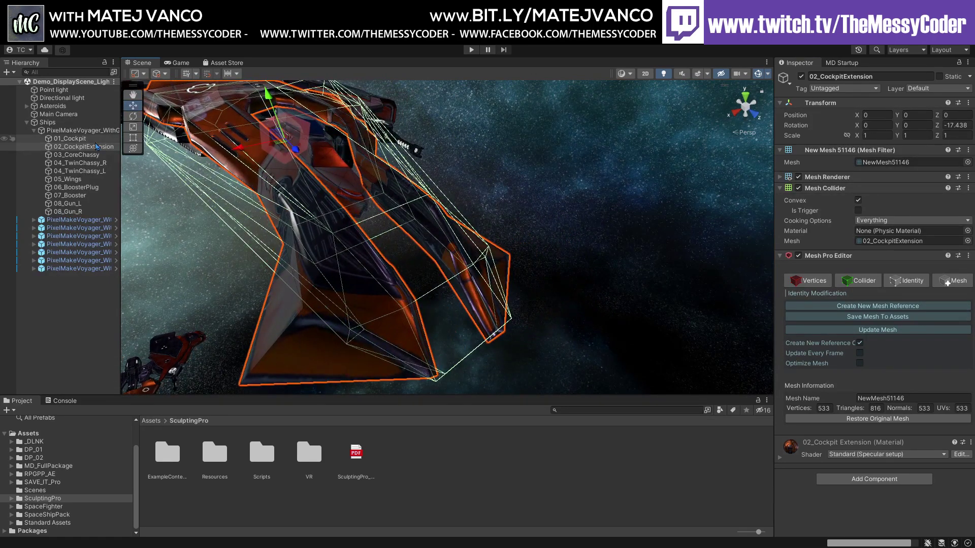
Show the vertex handles and try moving vertex P2 to X 0.709, then undo it
click(828, 279)
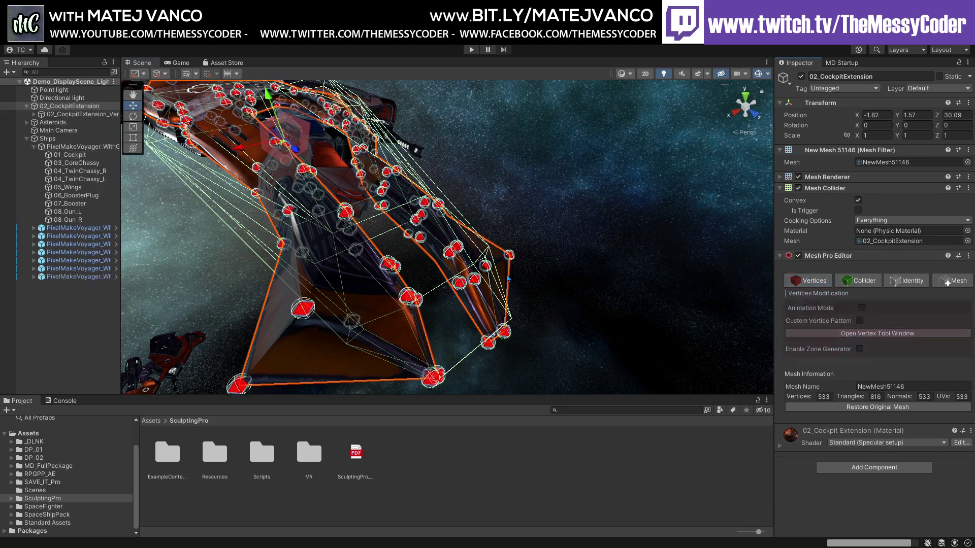
click(239, 385)
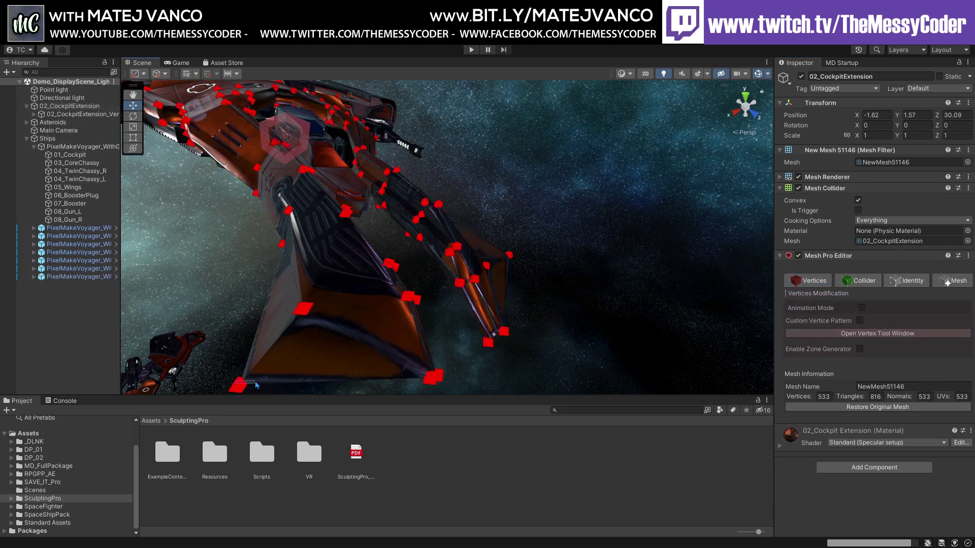
right_drag(289, 328, 274, 352)
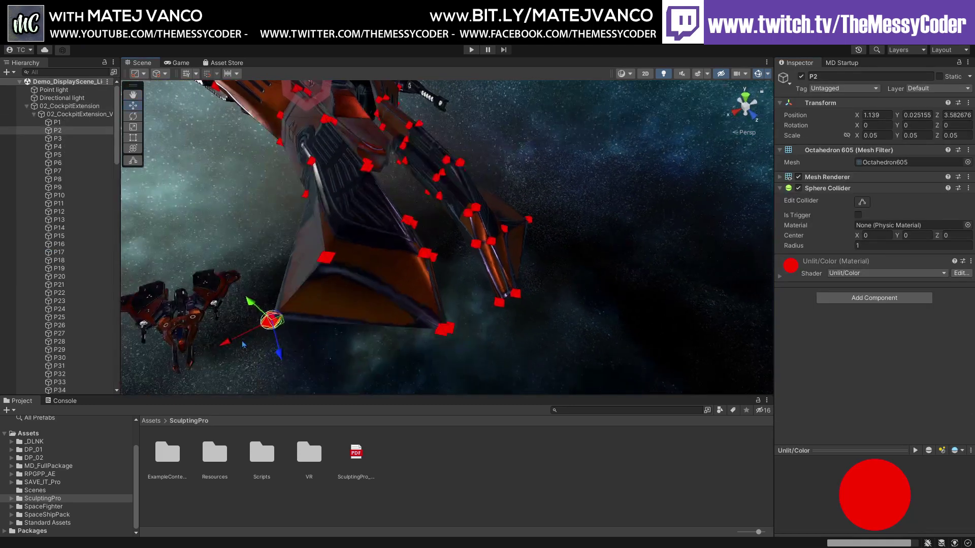
drag(239, 342, 314, 305)
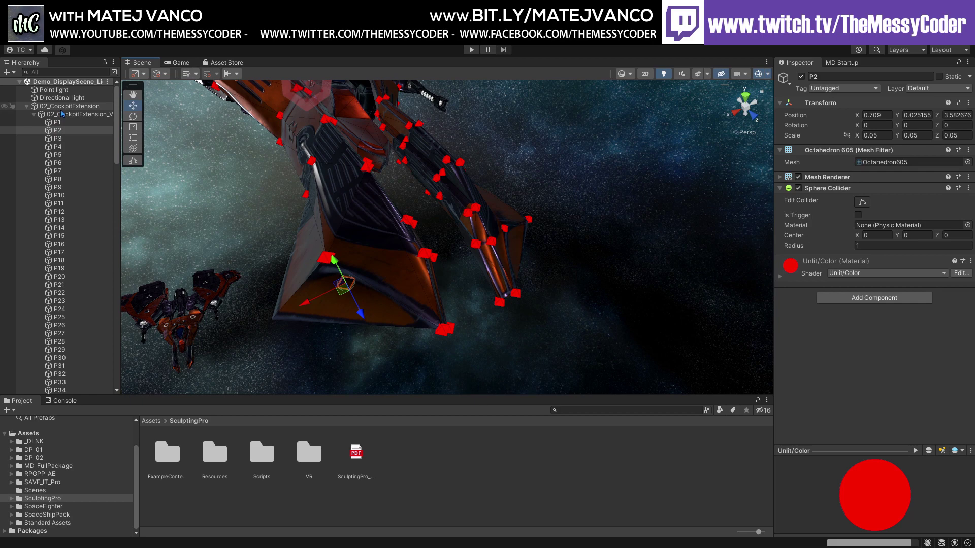
key(ctrl+z)
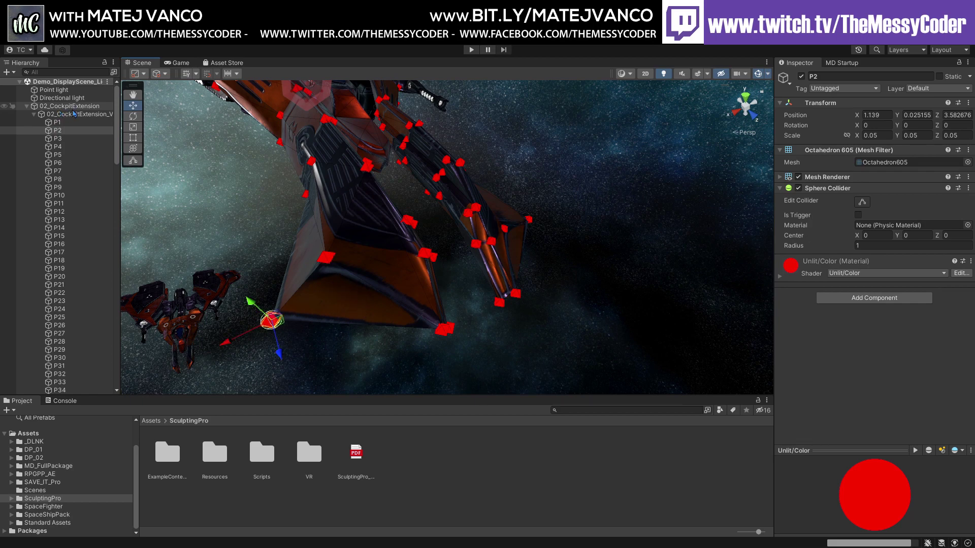
Enable Animation Mode and move vertex P2 along X to 0.636
click(73, 108)
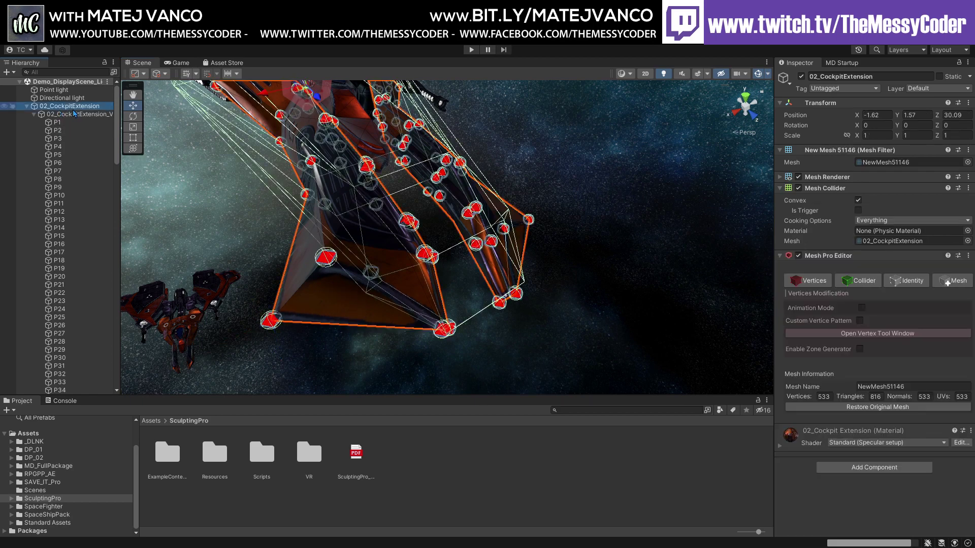
click(860, 308)
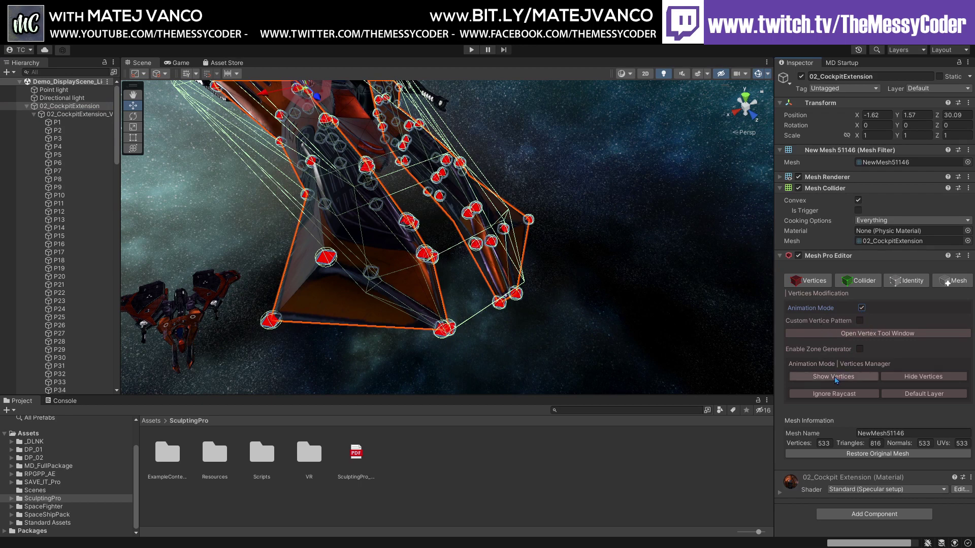
click(271, 321)
drag(226, 349, 325, 320)
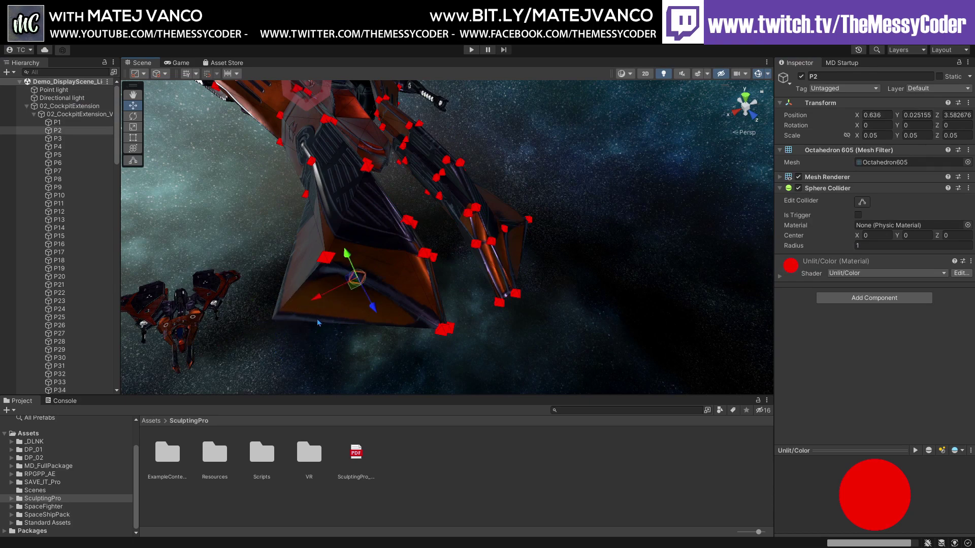
Reselect 02_CockpitExtension, show its Identity options and orbit to review the mesh
click(66, 106)
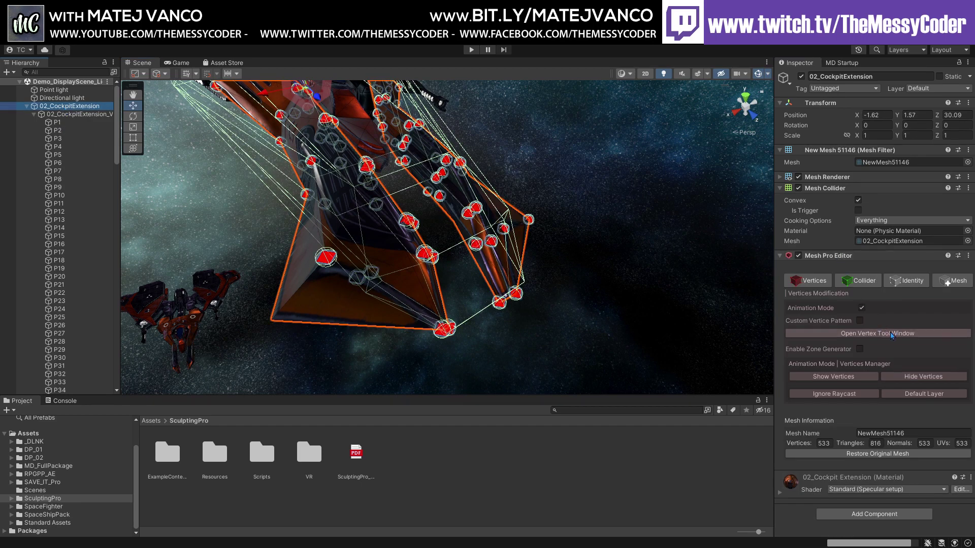
click(914, 283)
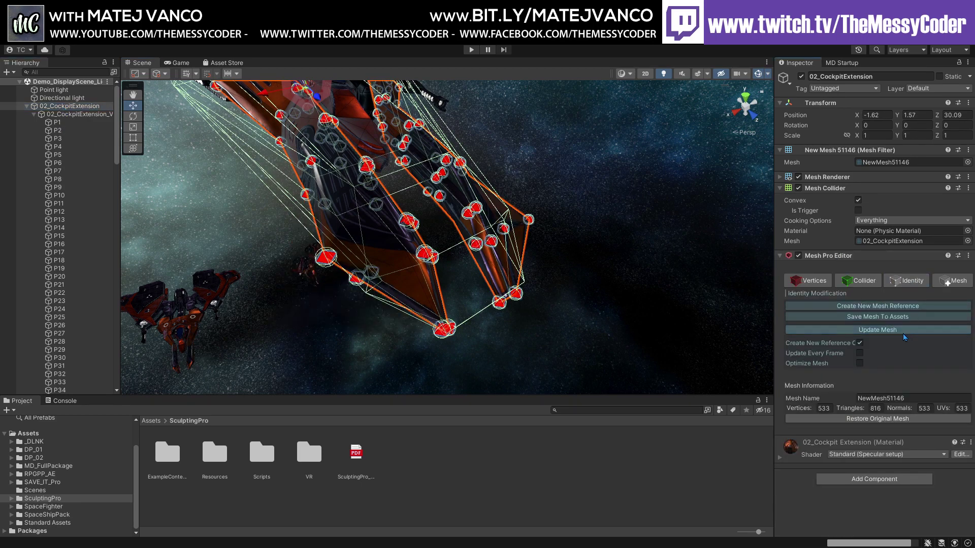
alt+drag(181, 206, 305, 229)
middle_drag(305, 228, 336, 229)
alt+drag(472, 216, 330, 209)
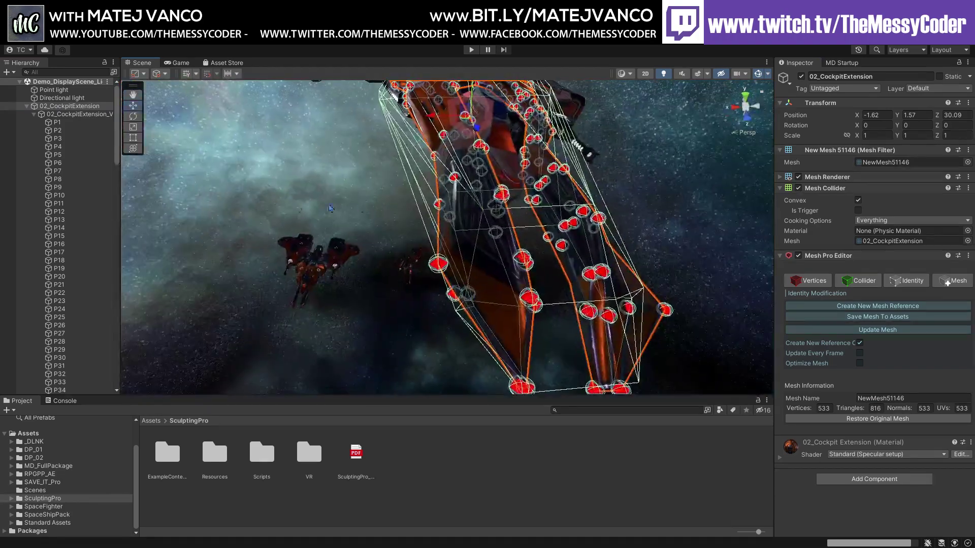
middle_drag(424, 206, 370, 184)
alt+drag(370, 185, 435, 256)
middle_drag(435, 256, 480, 231)
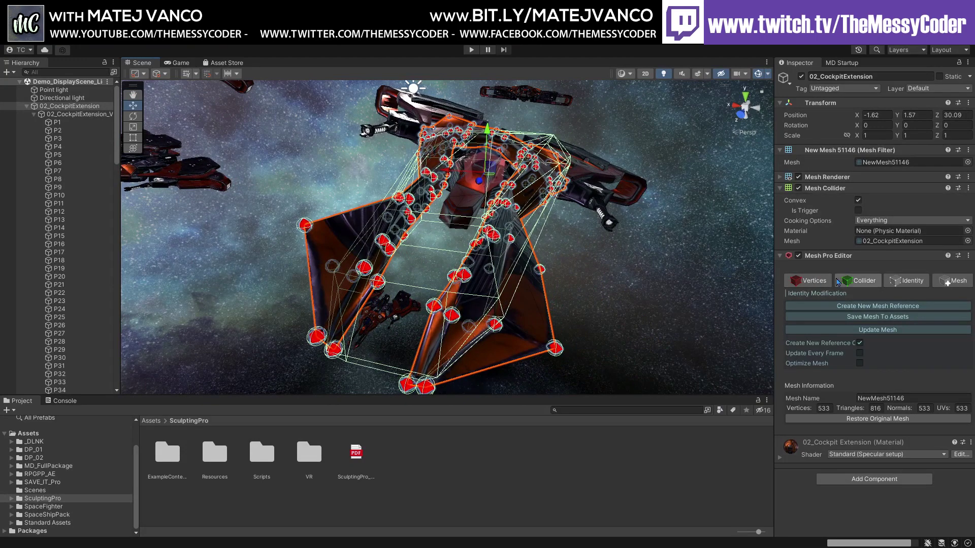
Add a Mesh Collider Refresher from the Collider options and orbit to inspect the mesh
click(861, 283)
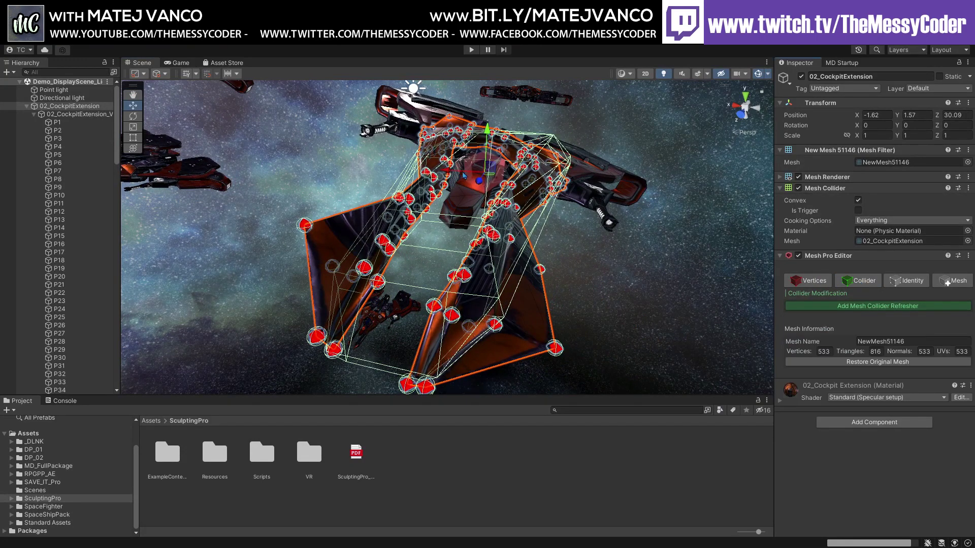
click(868, 306)
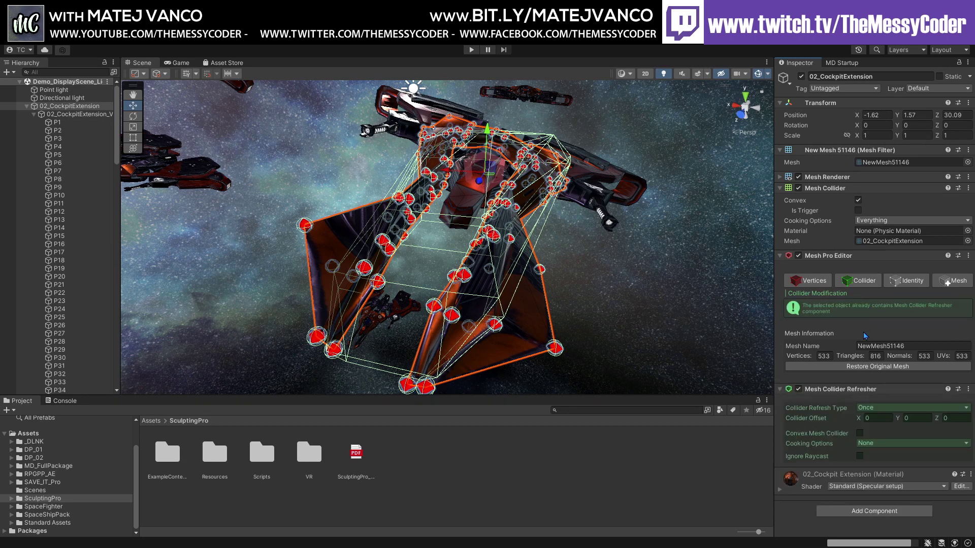
right_drag(271, 218, 361, 247)
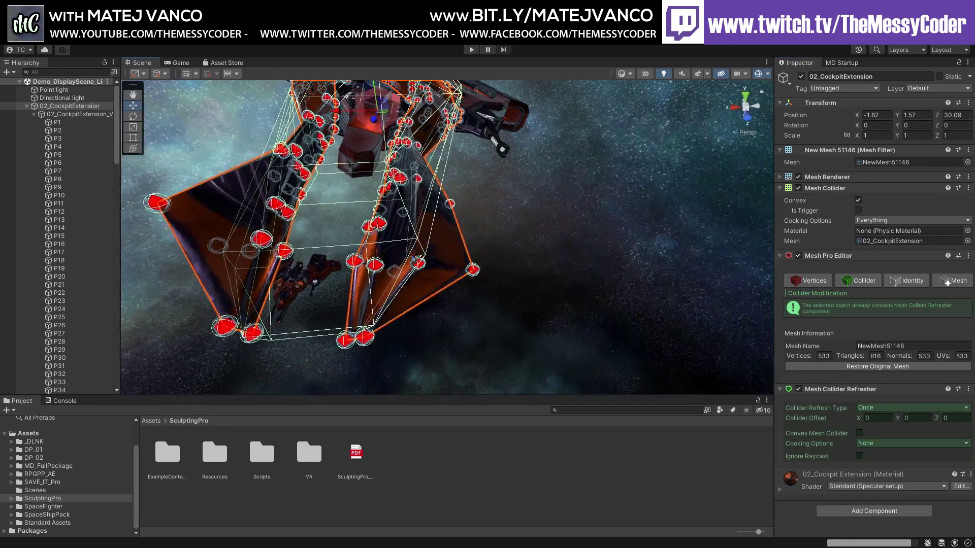
middle_drag(362, 246, 482, 283)
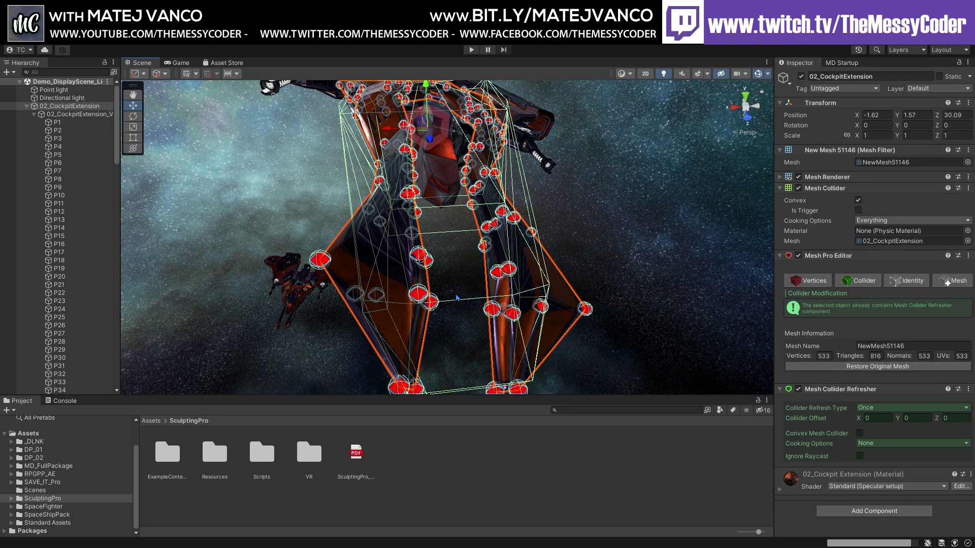
alt+drag(309, 260, 354, 264)
middle_drag(347, 260, 301, 243)
Nudge vertex P3 slightly along X, then reselect 02_CockpitExtension and review its Identity and Collider options
click(216, 265)
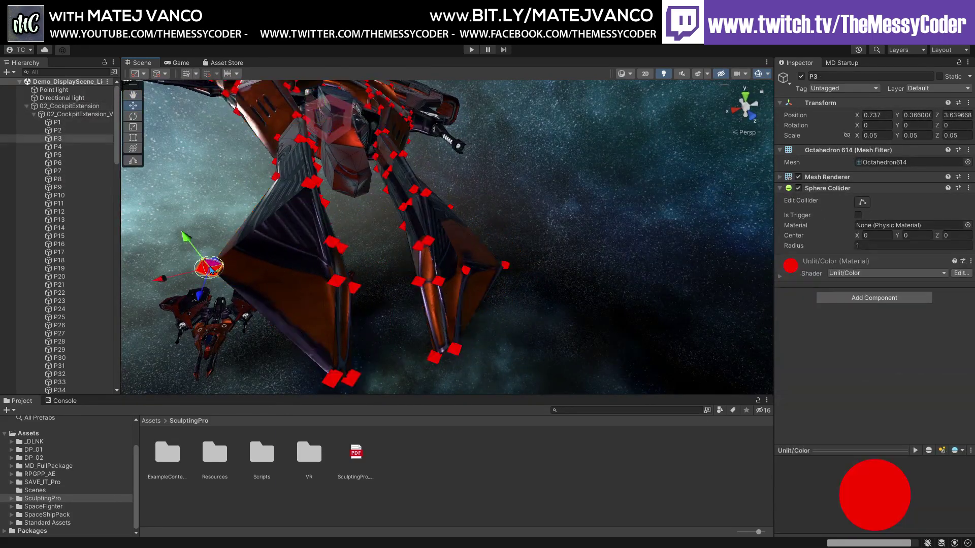
drag(169, 282, 167, 283)
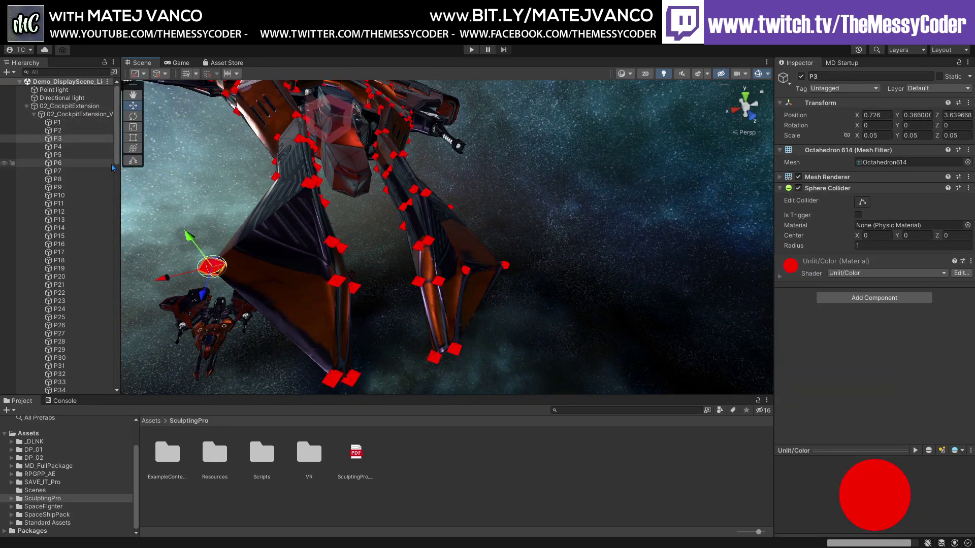
click(79, 114)
click(75, 106)
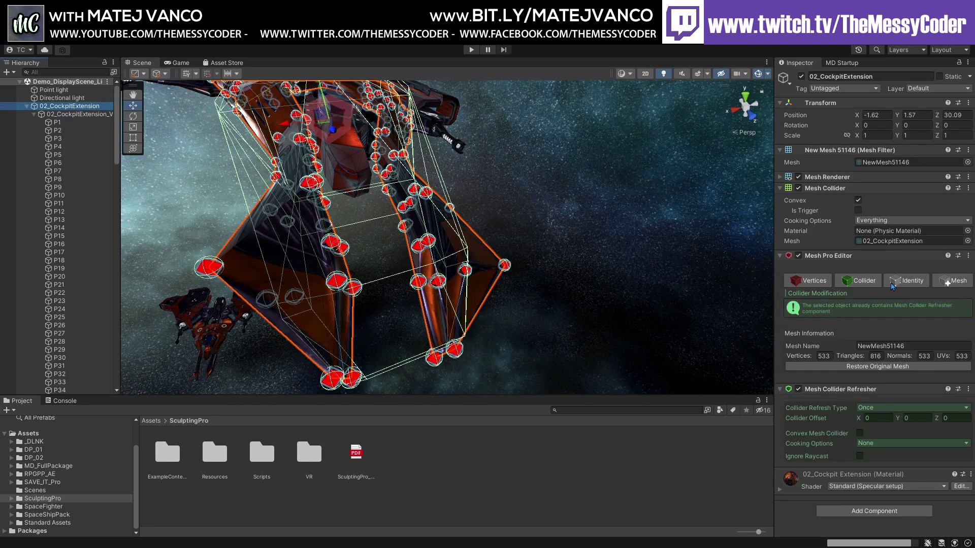
click(909, 281)
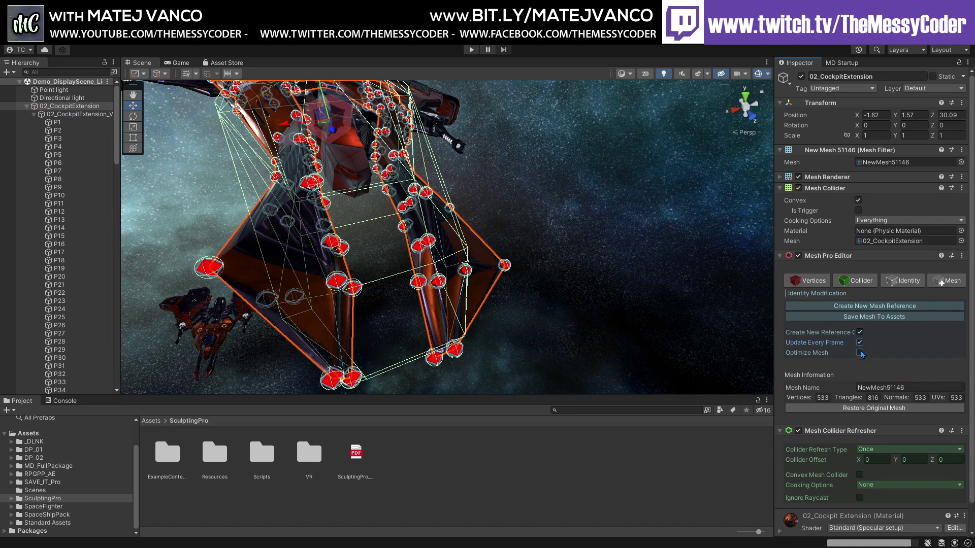
click(856, 283)
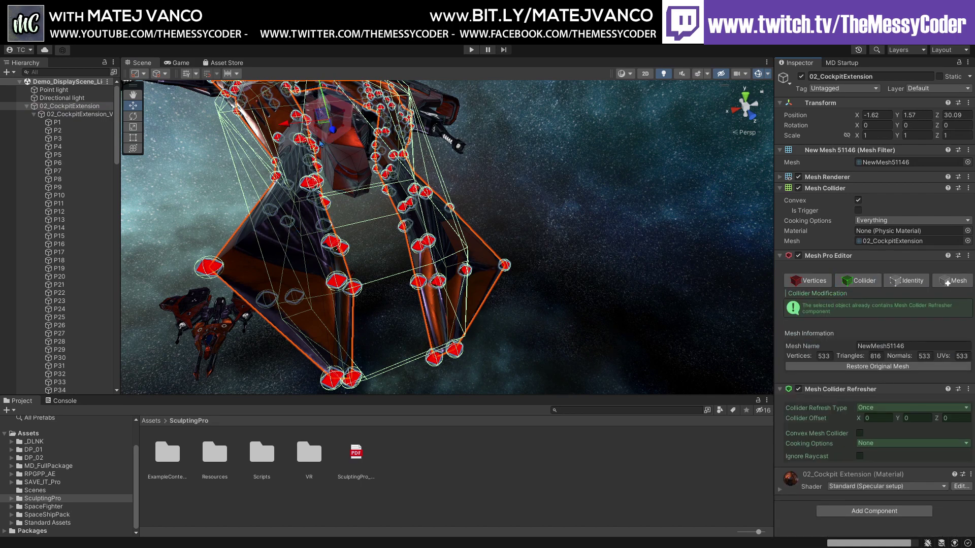
Move vertex P3 along X to 0.595
mouse_move(289, 243)
middle_down()
mouse_move(307, 224)
mouse_move(308, 244)
mouse_move(295, 241)
middle_up()
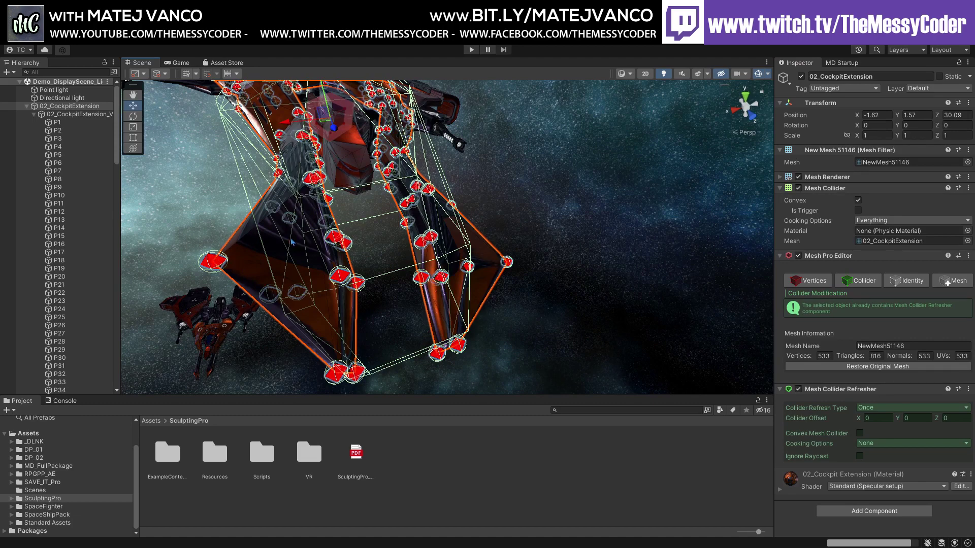
alt+drag(292, 242, 349, 252)
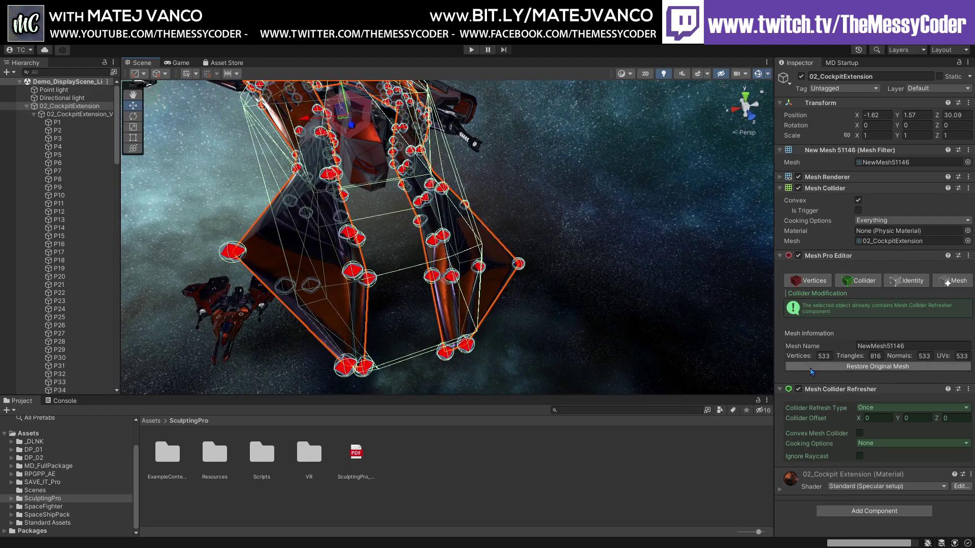
mouse_move(305, 275)
right_down()
mouse_move(290, 267)
mouse_move(301, 269)
right_up()
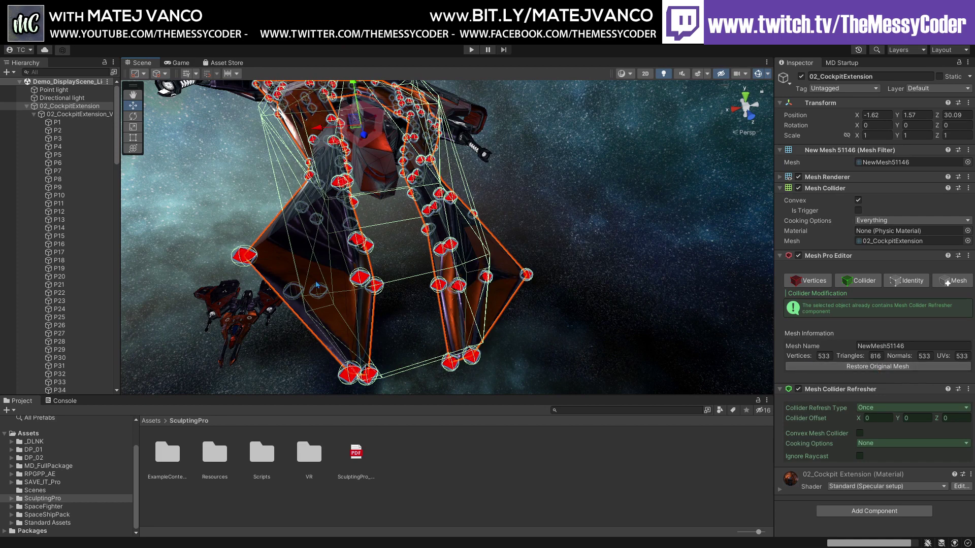
click(249, 259)
drag(202, 267, 238, 270)
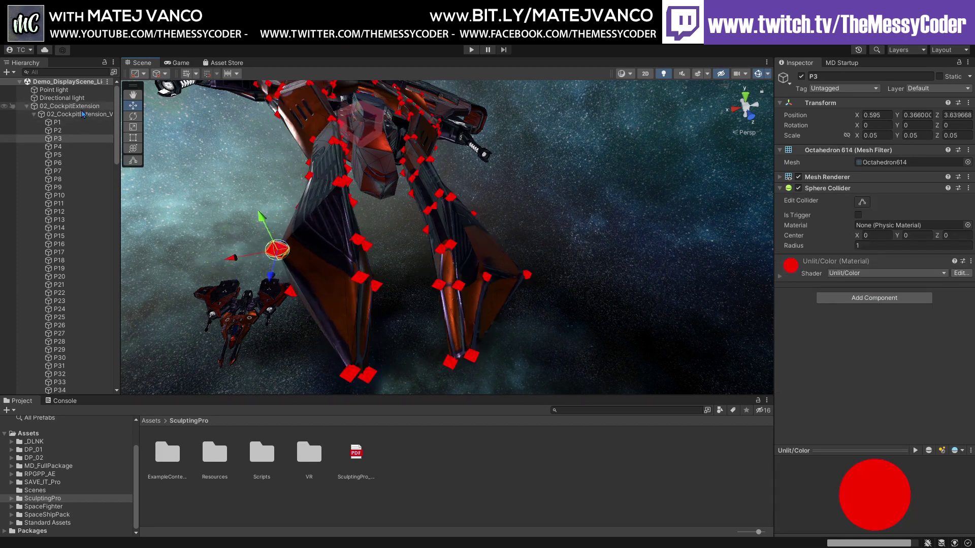
click(290, 216)
right_drag(289, 217, 350, 257)
middle_drag(351, 257, 471, 221)
alt+drag(472, 221, 321, 220)
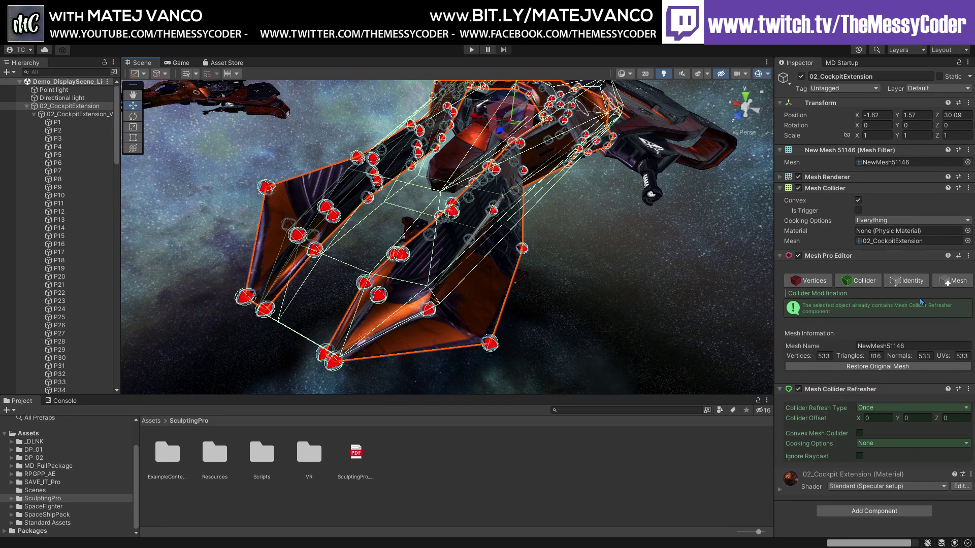
mouse_move(431, 284)
alt+mouse_down()
mouse_move(396, 238)
mouse_move(443, 270)
alt+mouse_up()
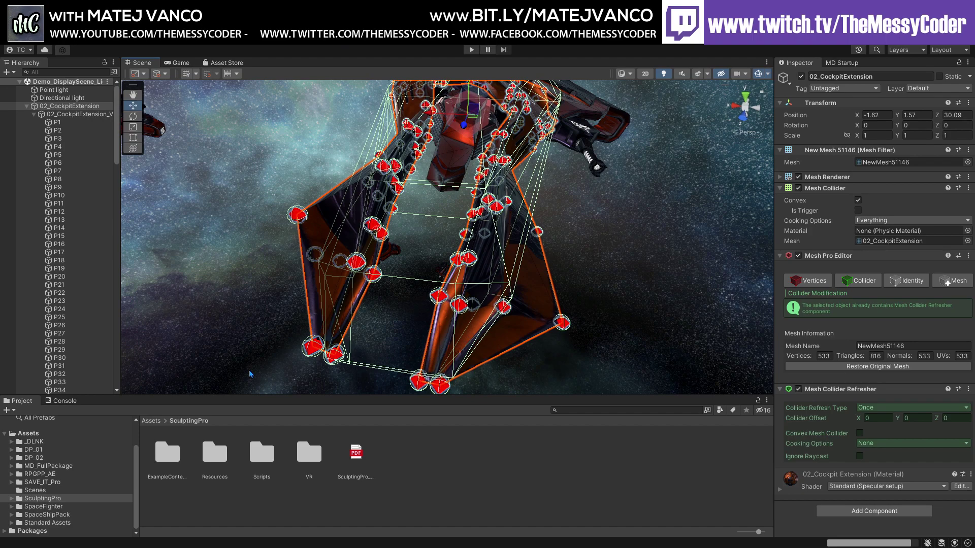
alt+drag(442, 287, 507, 264)
middle_drag(566, 218, 678, 205)
alt+drag(678, 205, 736, 264)
middle_drag(660, 294, 359, 235)
scroll(429, 272, down, 1)
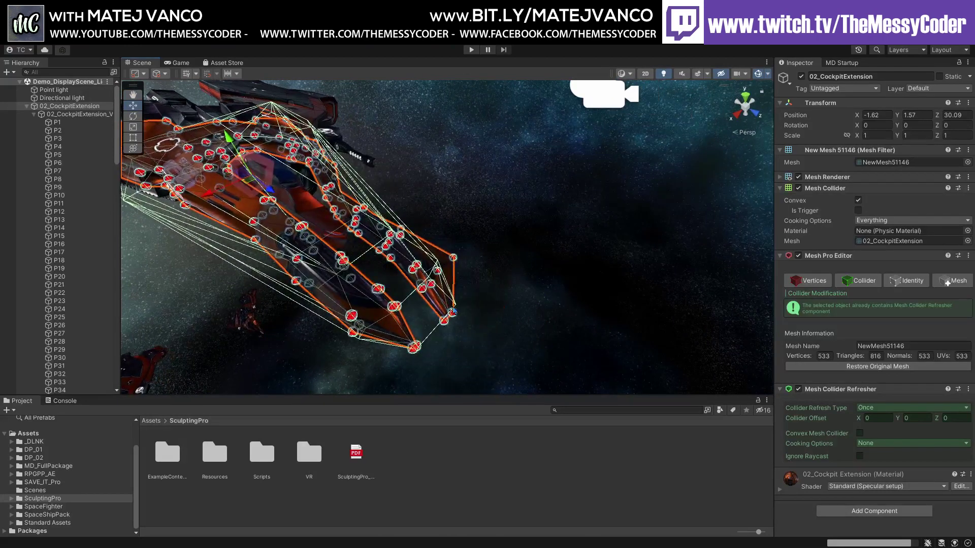
alt+drag(461, 299, 336, 263)
middle_drag(392, 266, 289, 227)
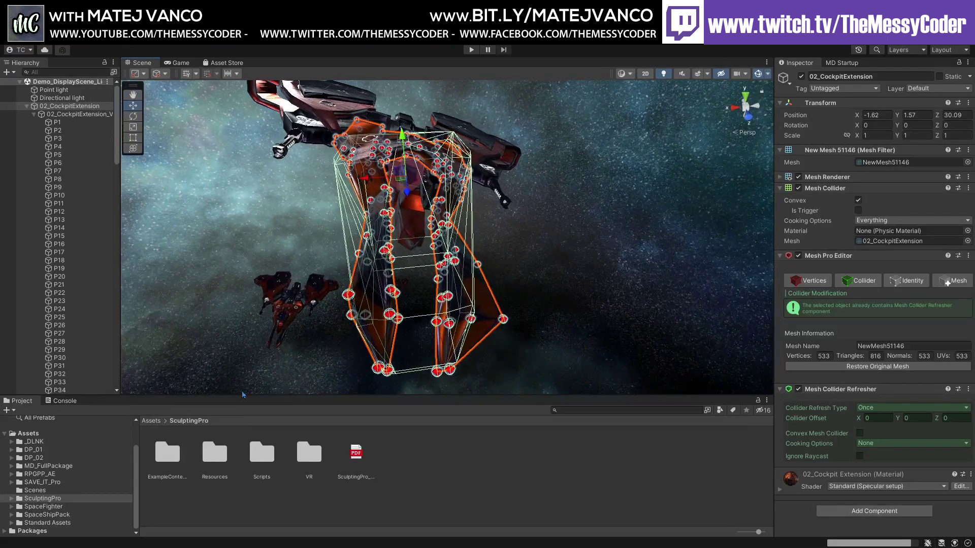
click(283, 491)
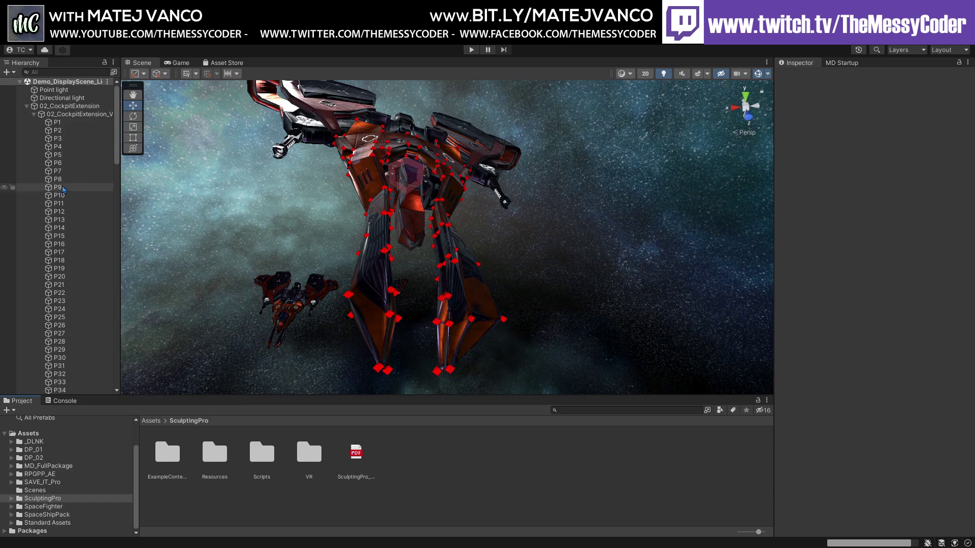
Show 02_CockpitExtension's vertex options in Mesh Pro Editor and run the scene in Play mode
click(69, 105)
click(810, 281)
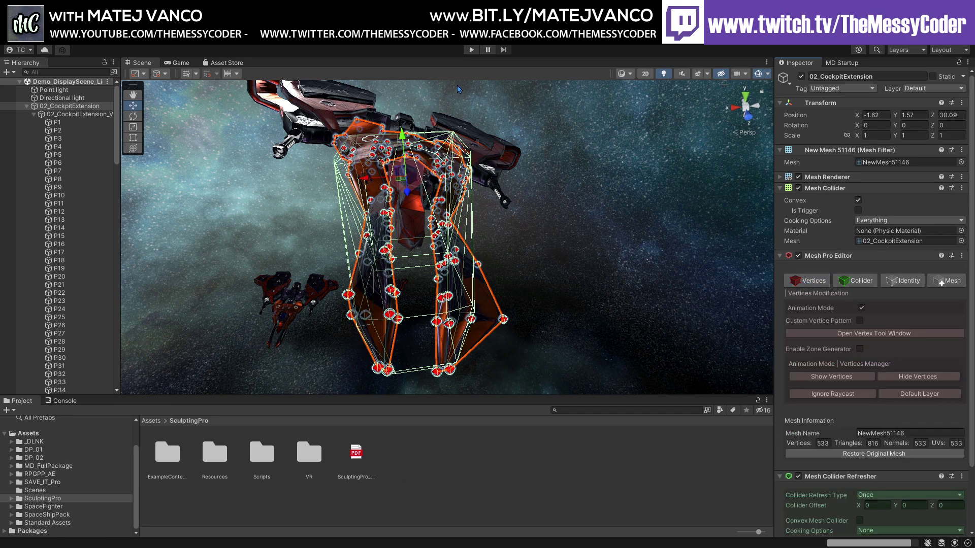
scroll(901, 453, down, 3)
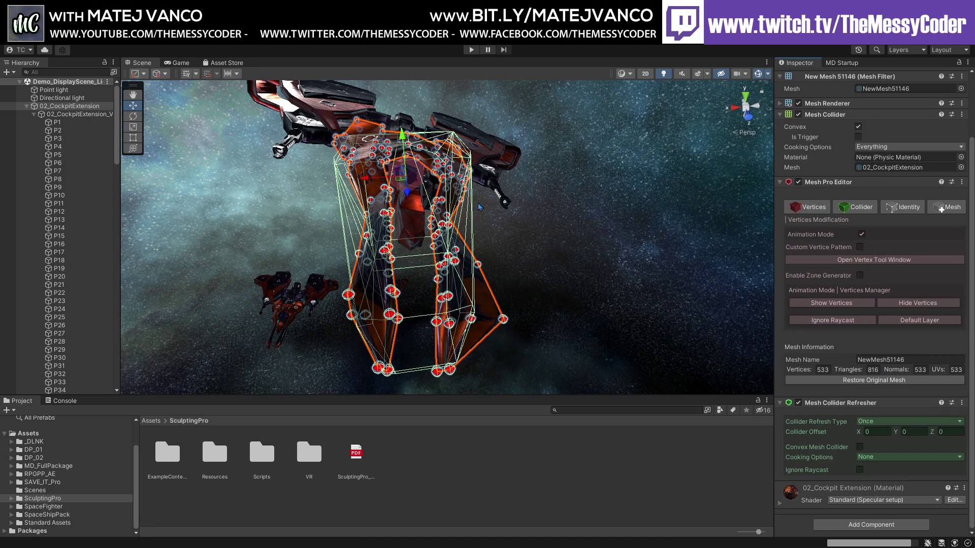
click(472, 50)
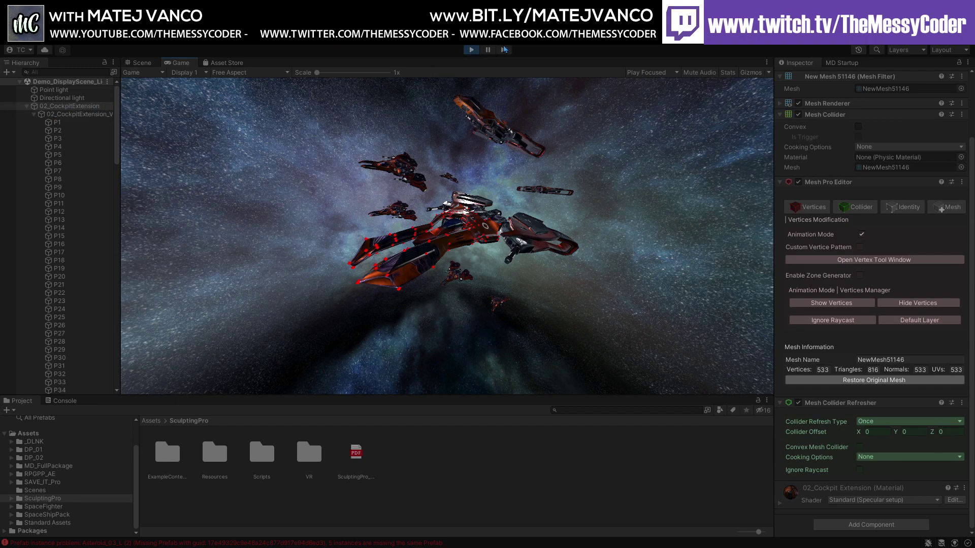
Stop Play, add Mesh Editor Runtime to Main Camera and assign Main Camera to its Main Camera field
click(471, 50)
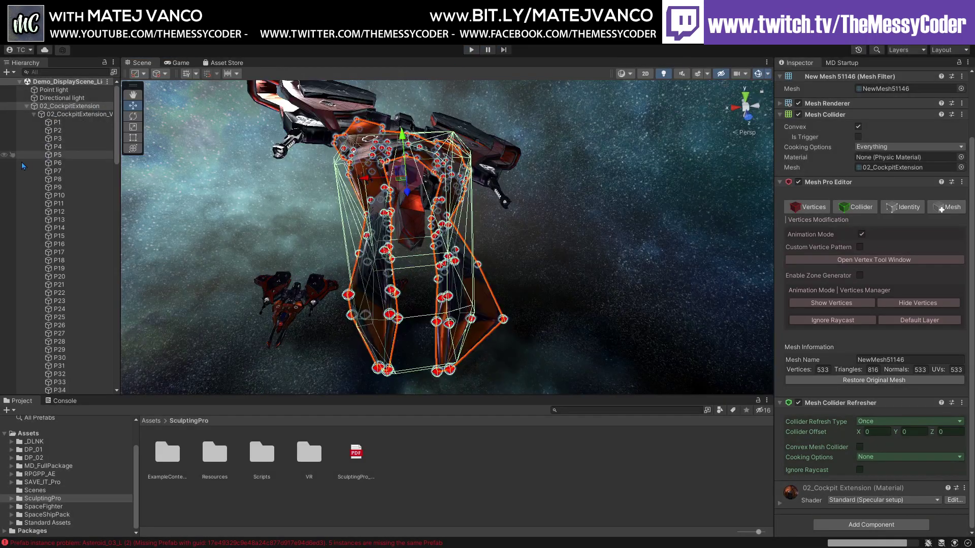
click(27, 106)
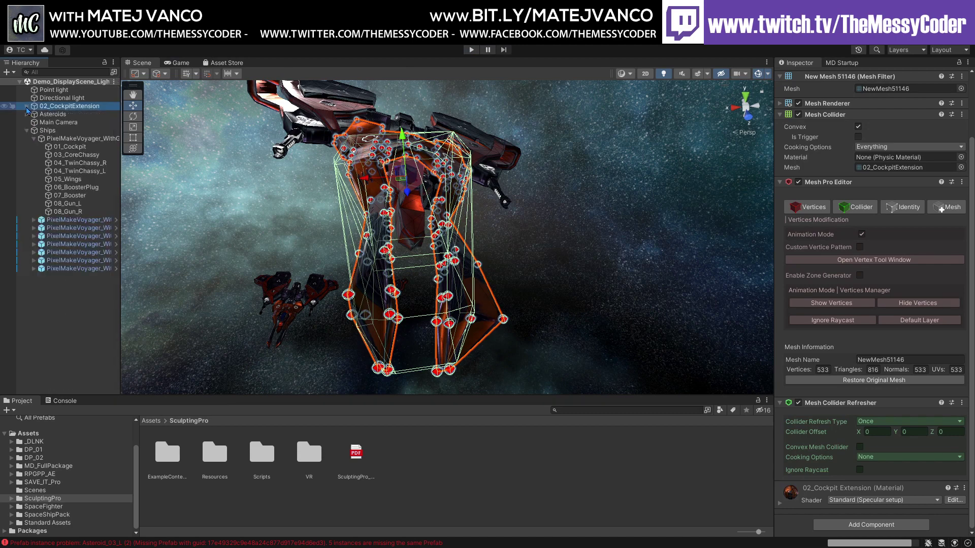
click(52, 124)
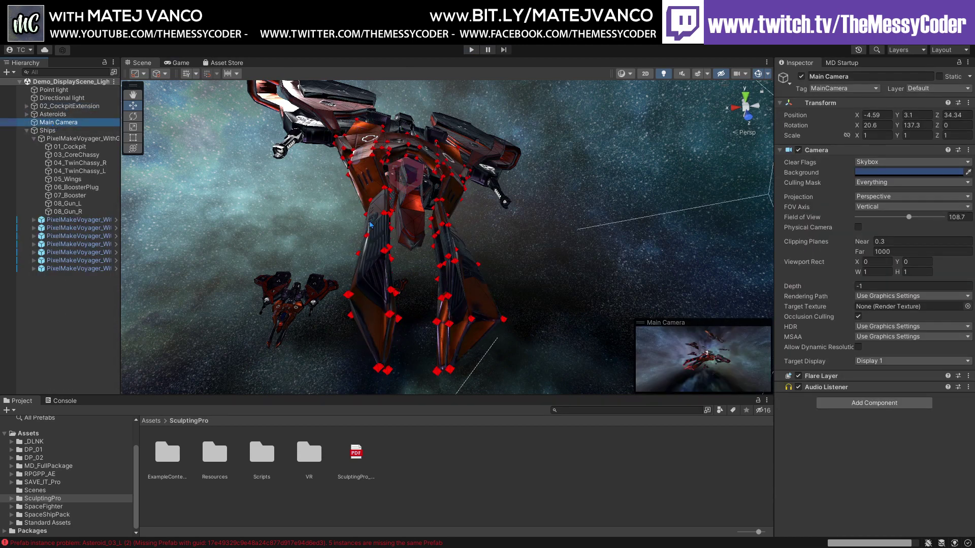
click(869, 405)
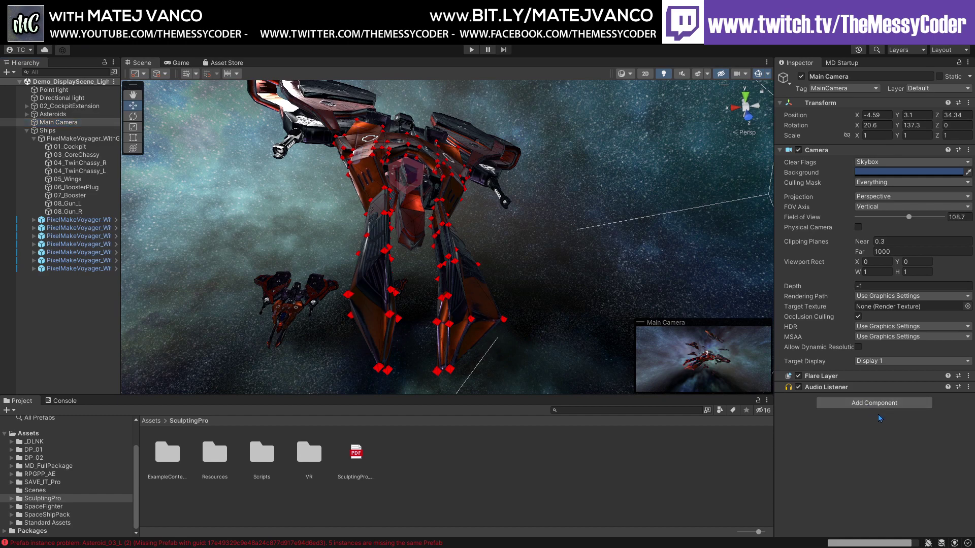
scroll(873, 398, down, 3)
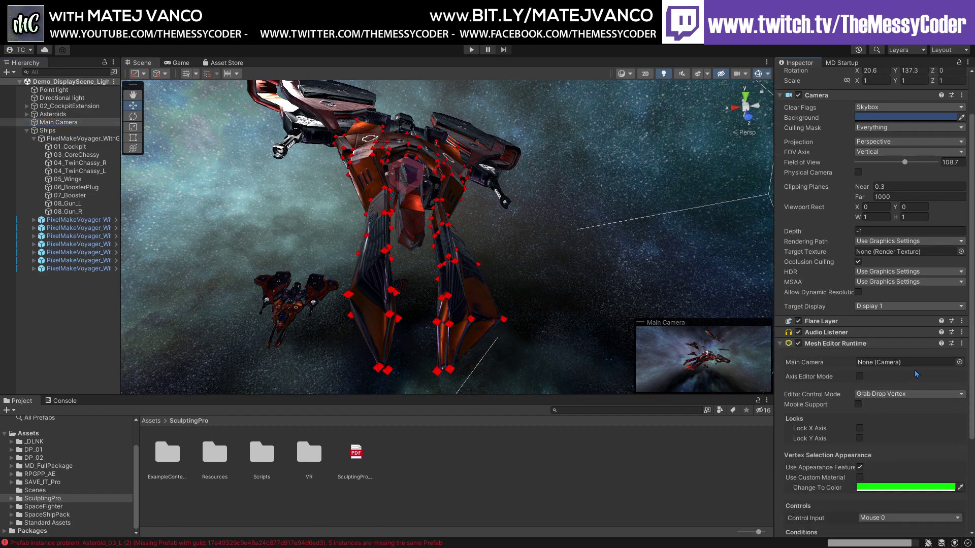
scroll(915, 370, down, 3)
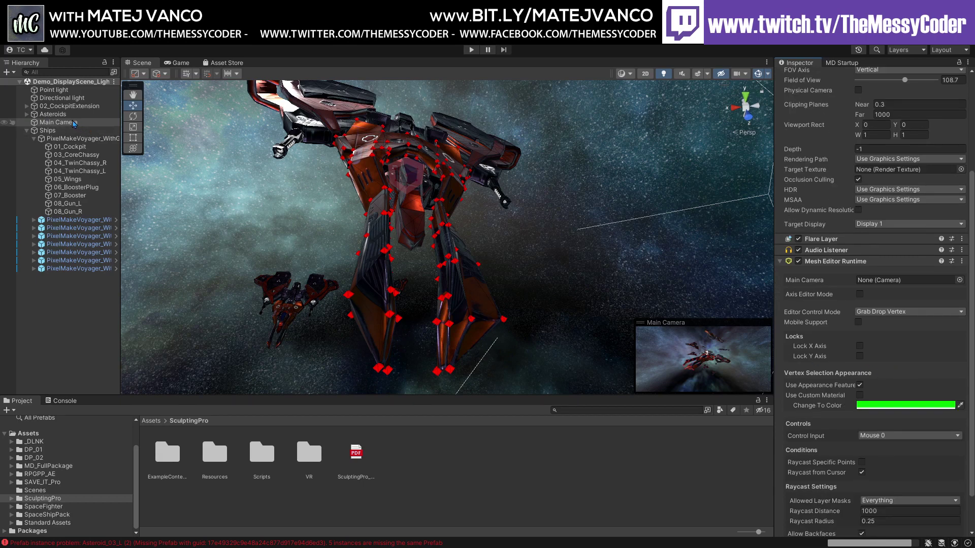
drag(72, 121, 894, 280)
scroll(894, 319, down, 2)
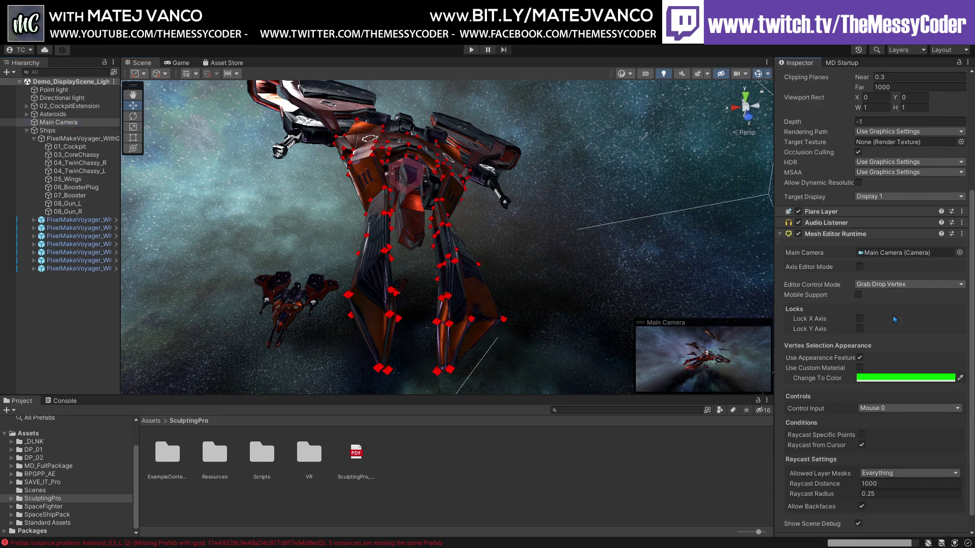
scroll(894, 318, down, 1)
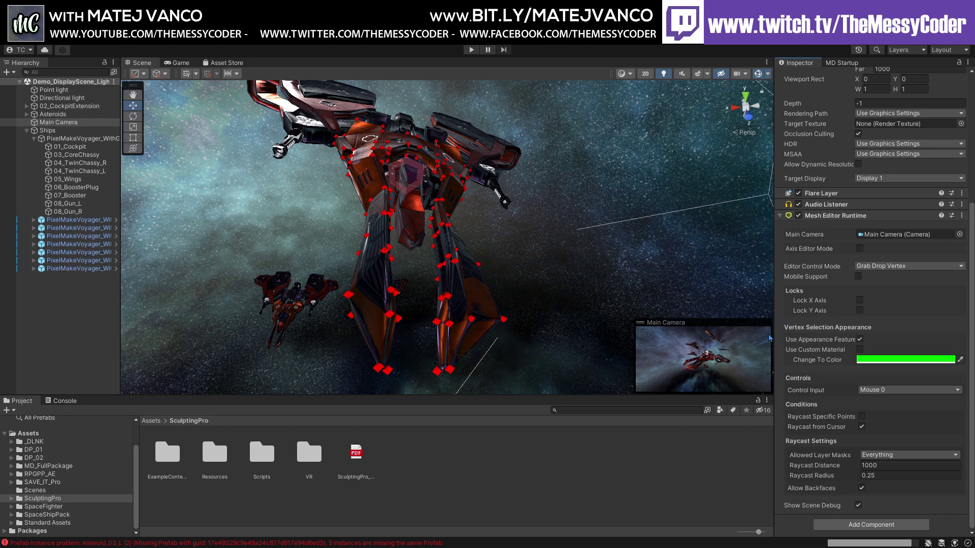
Start Play mode and stretch the ship's front section by dragging vertices, then undo it
click(470, 53)
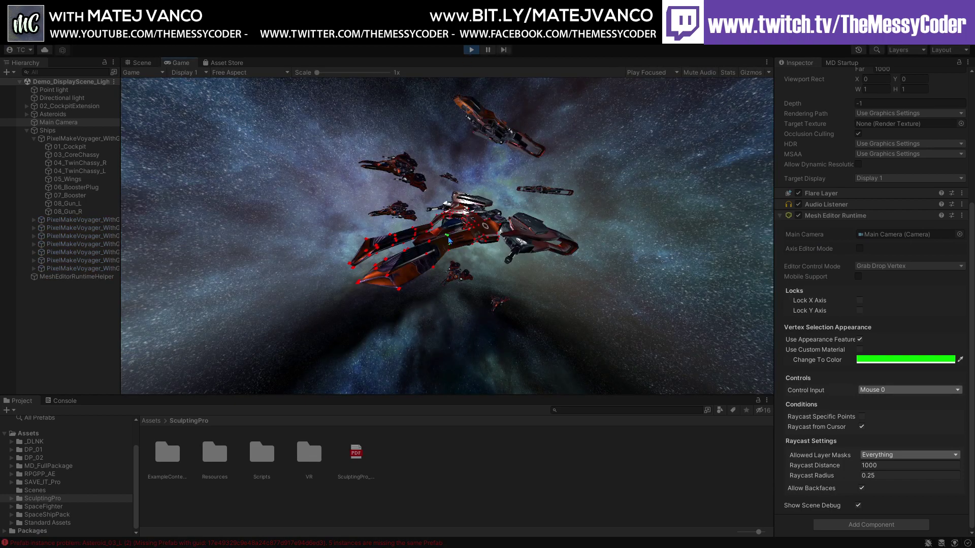
drag(449, 241, 344, 273)
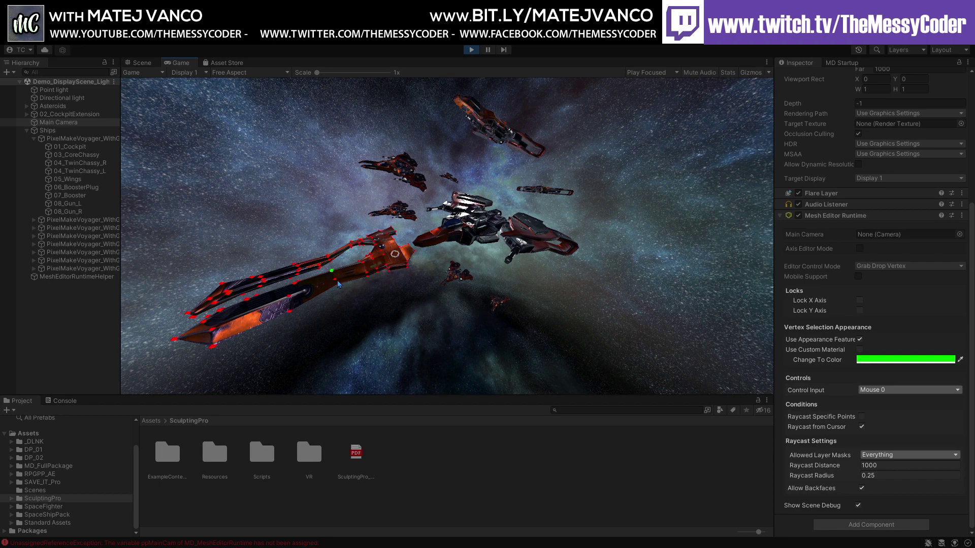
key(ctrl+z)
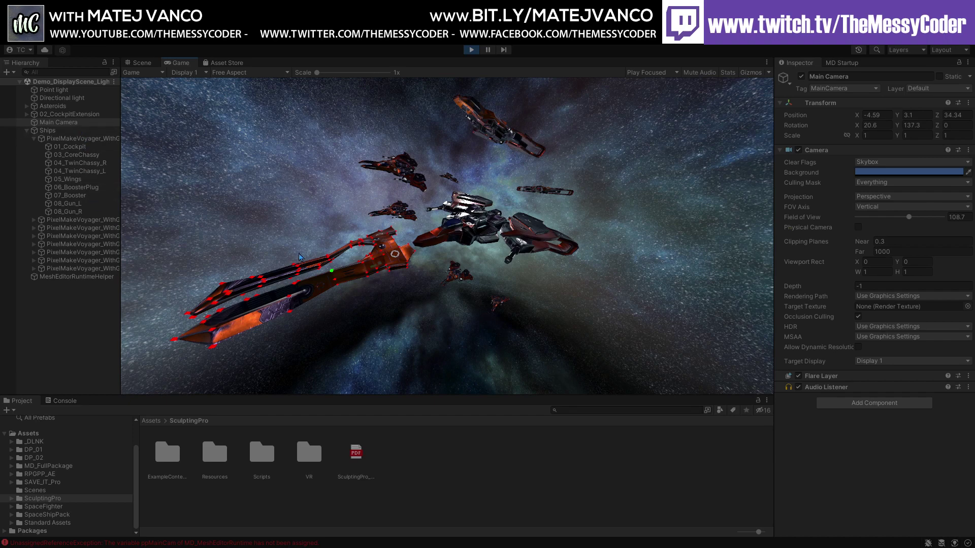
click(54, 138)
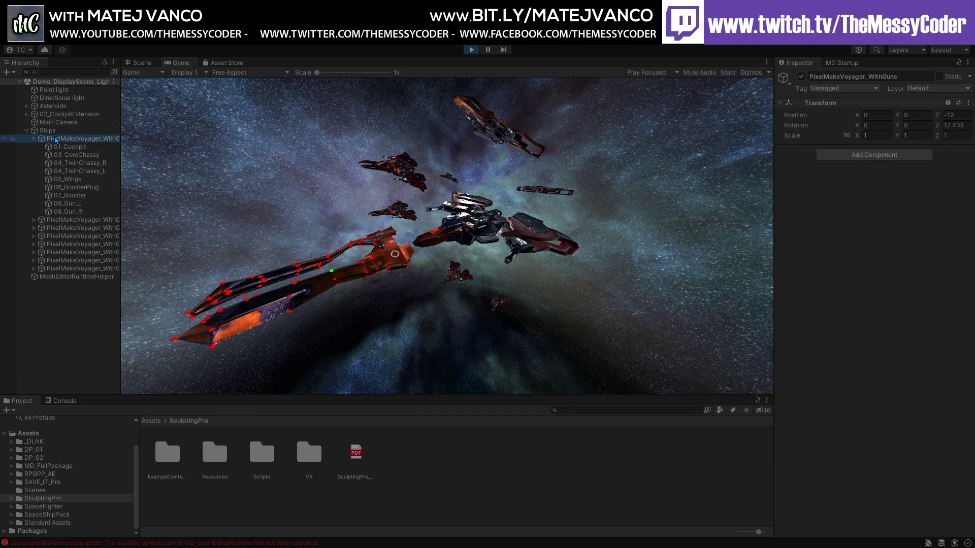
click(54, 123)
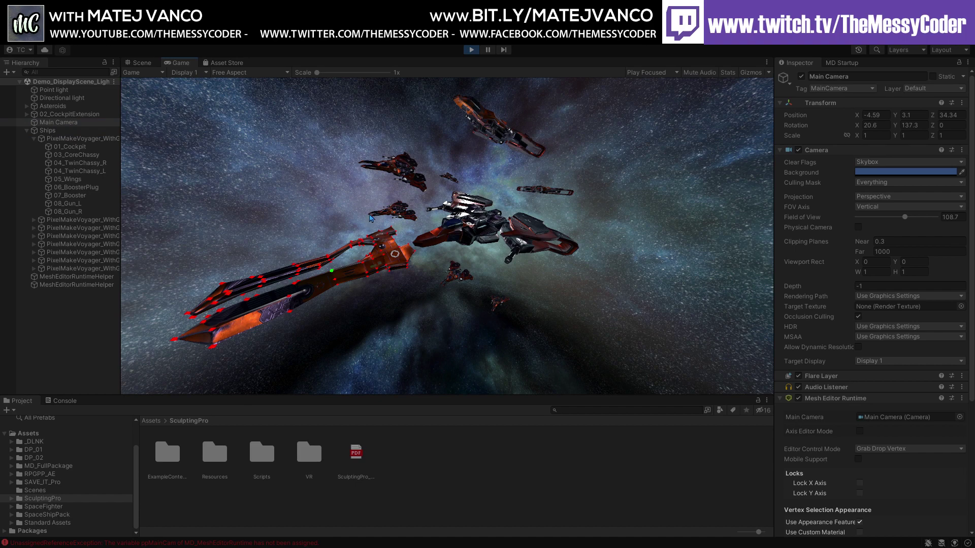
Grab vertices in the Game view to pull and move the ship pieces up and right
drag(381, 266, 445, 245)
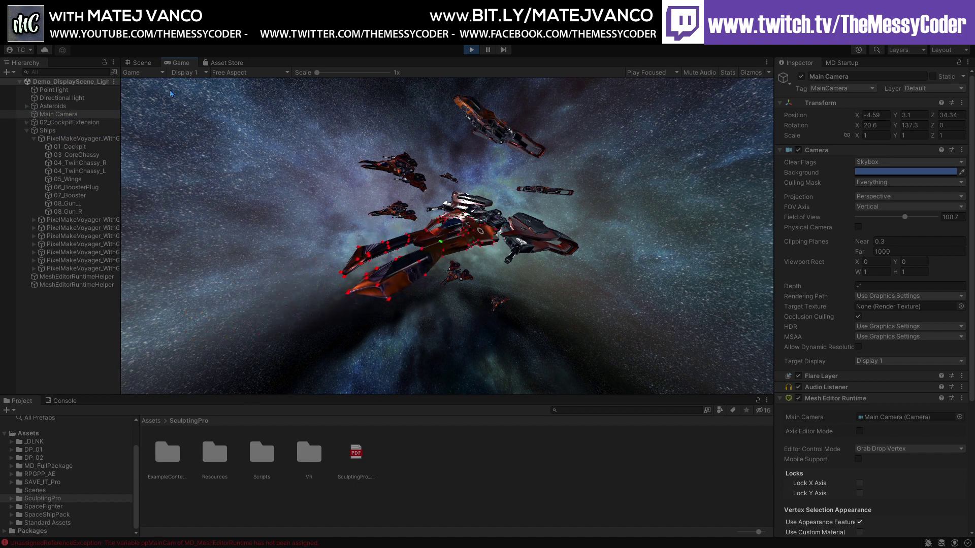
click(142, 63)
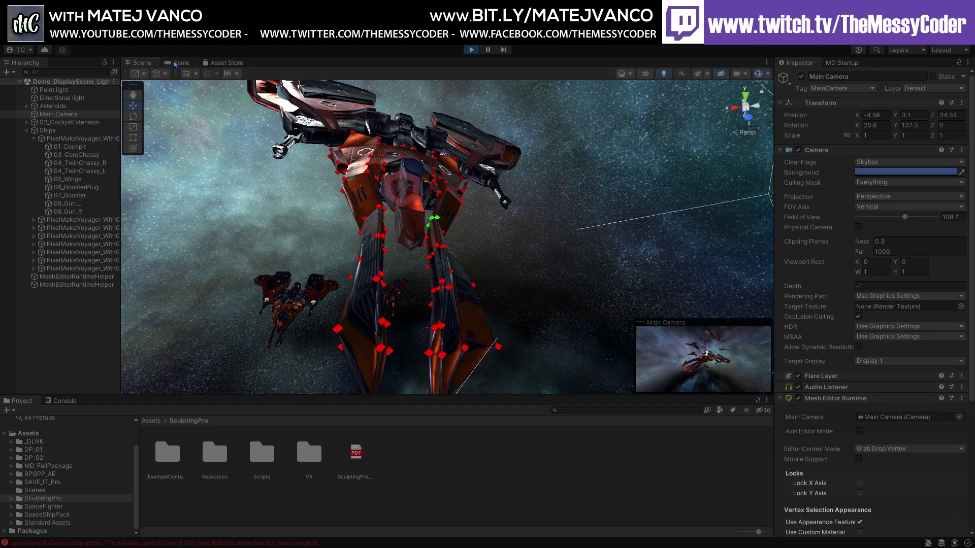
click(178, 62)
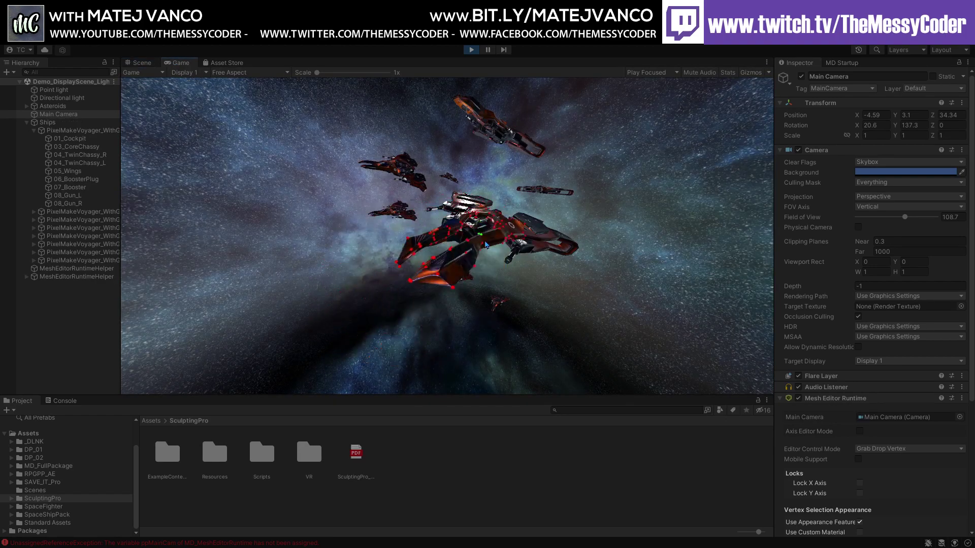
drag(485, 245, 458, 253)
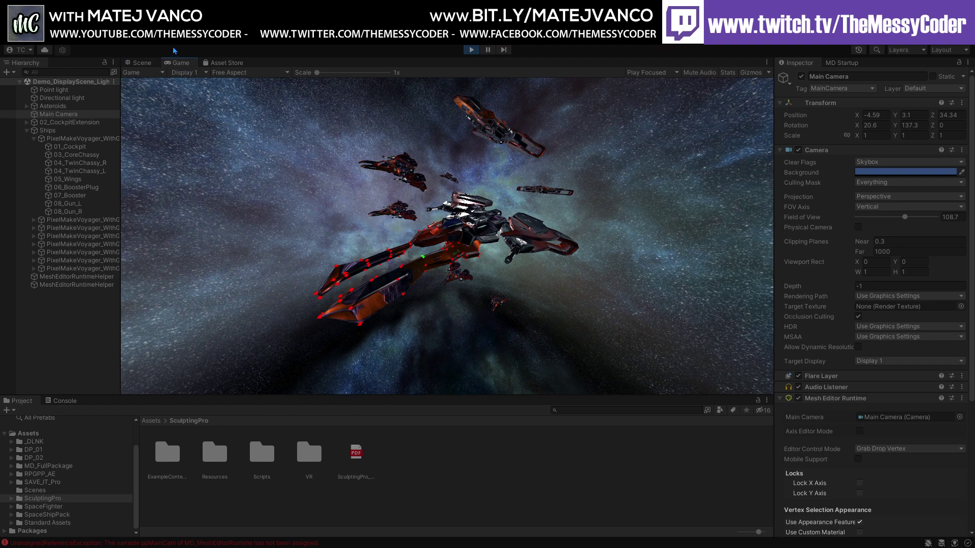
drag(445, 259, 412, 262)
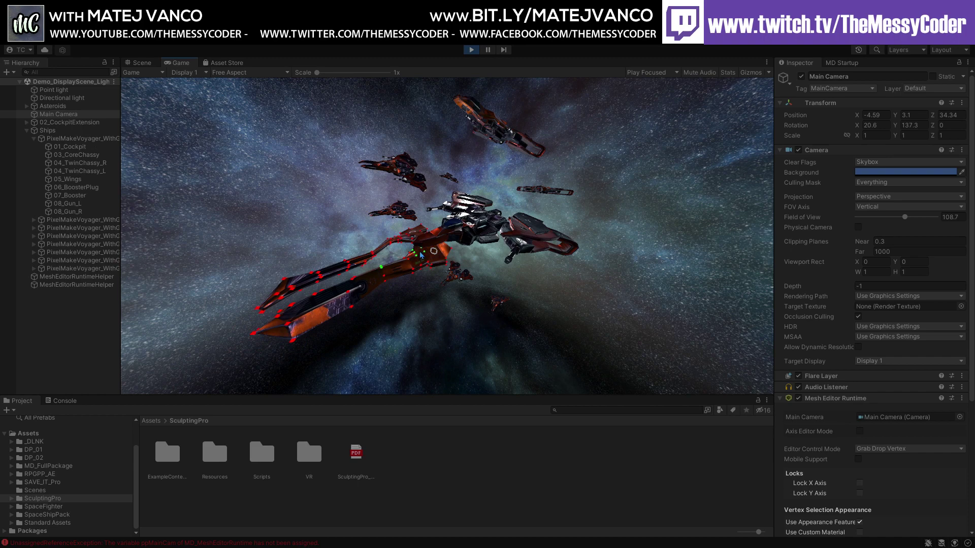
scroll(889, 404, down, 6)
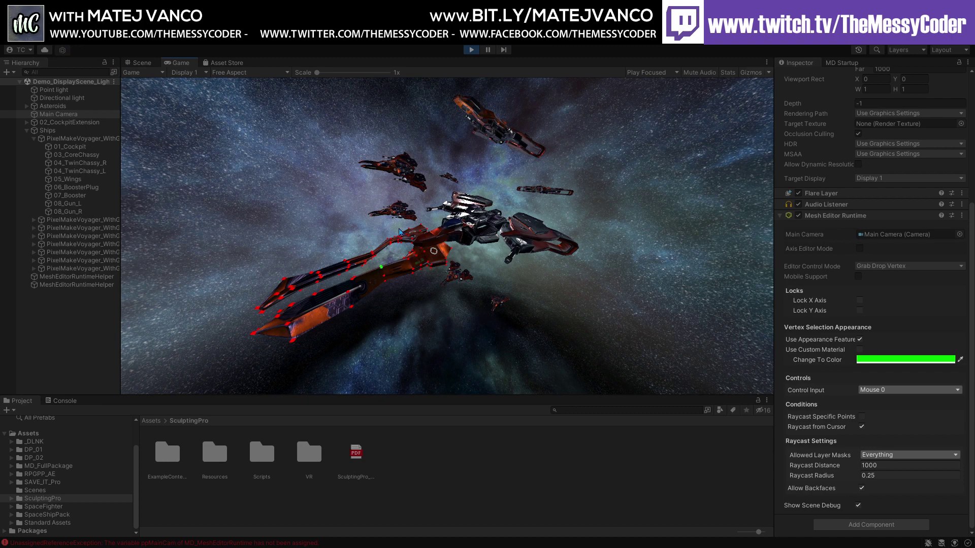
drag(409, 239, 440, 225)
Stop Play mode and select the ship, then vertex point P89 on the cockpit extension
click(471, 50)
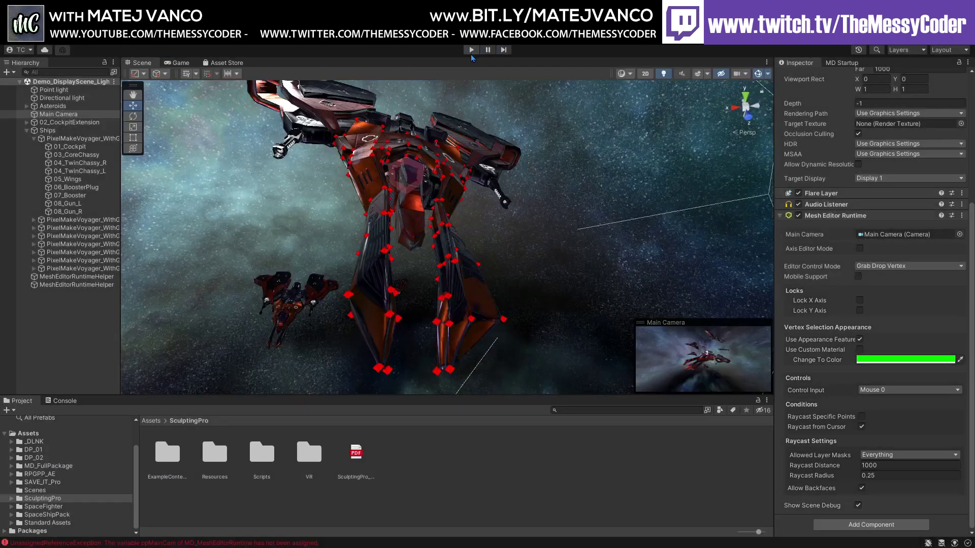
click(86, 309)
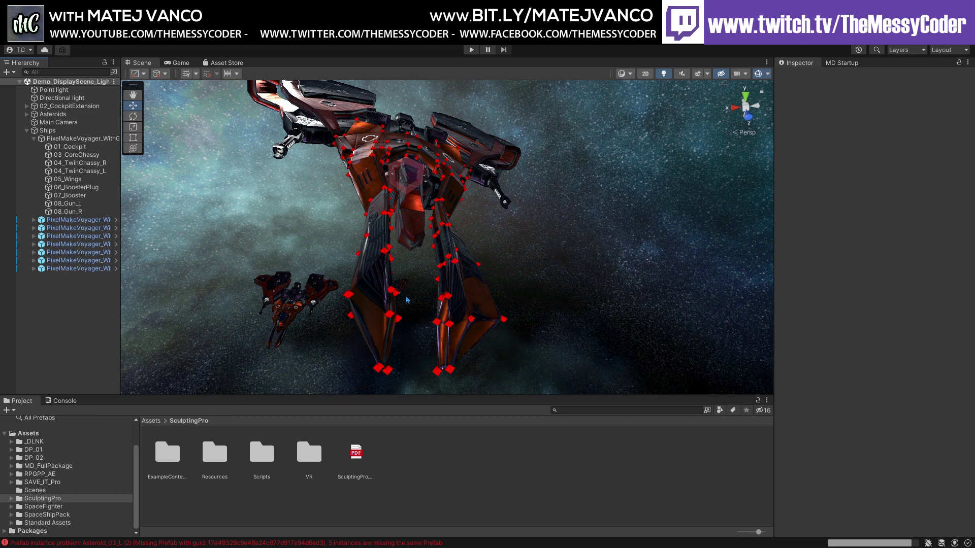
click(66, 139)
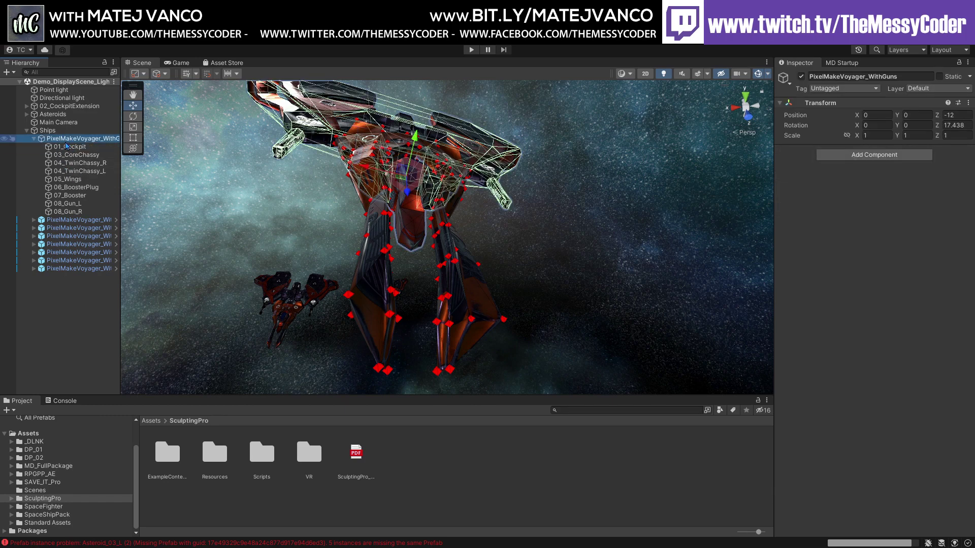
click(52, 132)
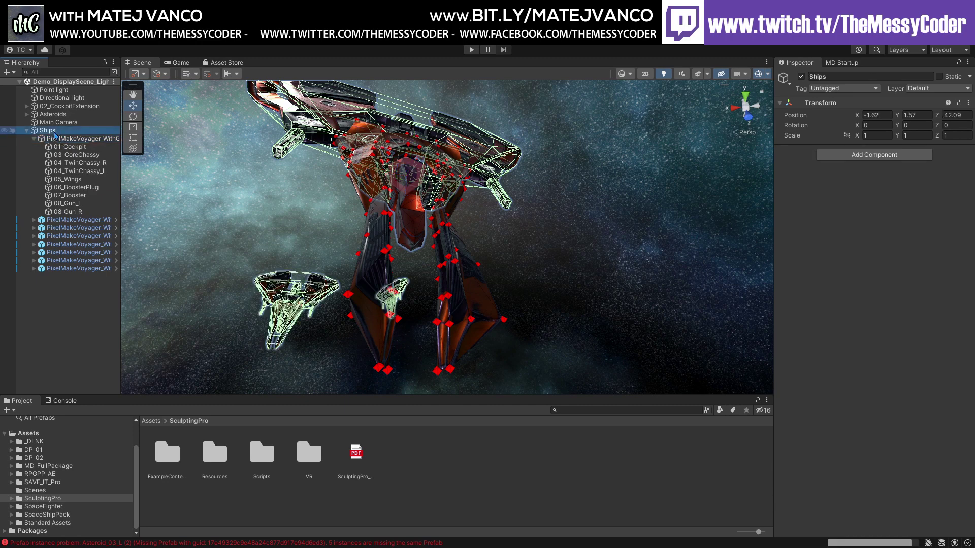
click(62, 139)
click(384, 251)
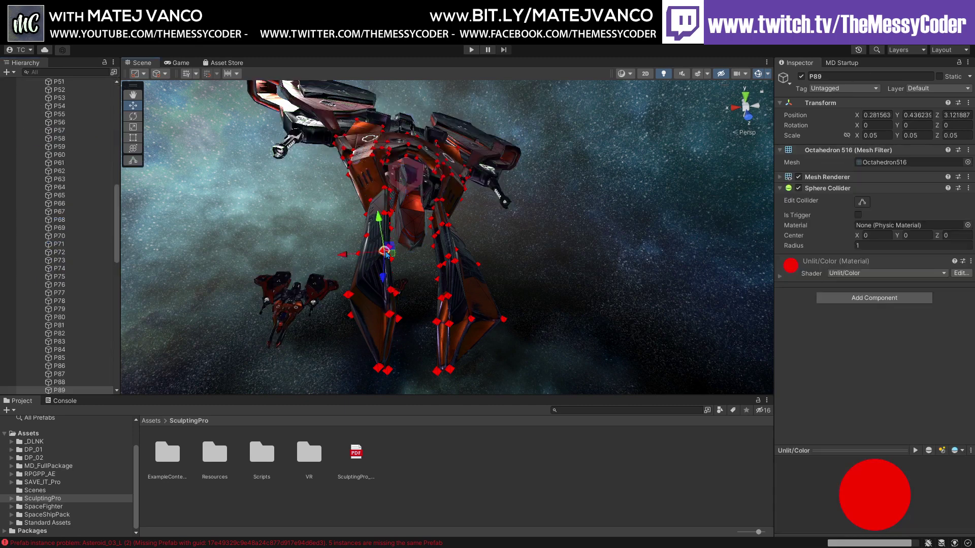
drag(345, 255, 335, 254)
scroll(72, 145, up, 5)
scroll(72, 145, up, 12)
Collapse the vertex options and reselect 02_CockpitExtension from its VertexRoot
click(70, 106)
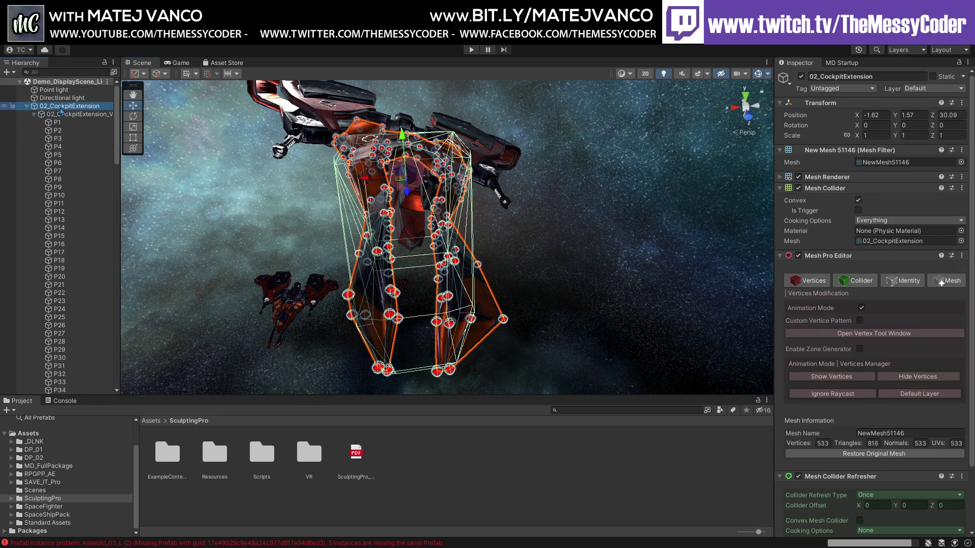
click(811, 281)
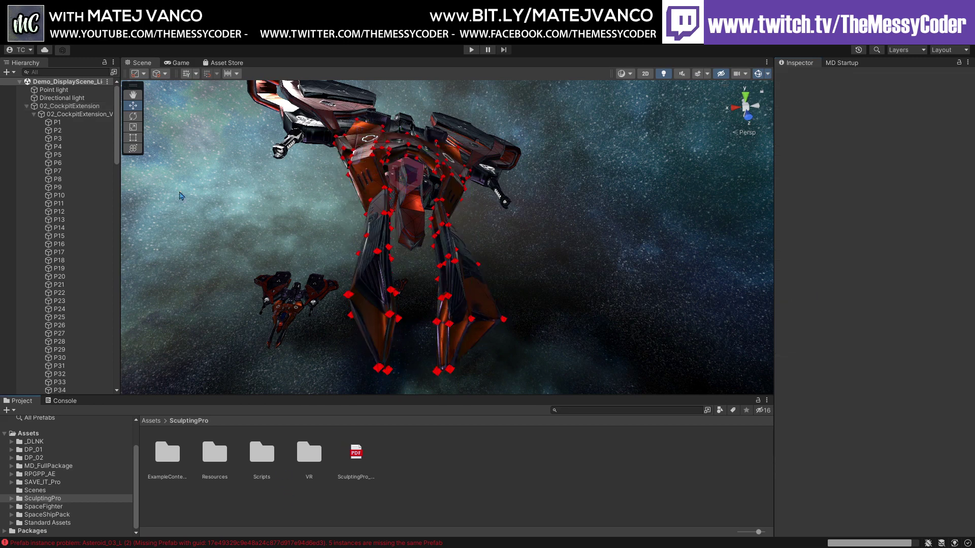
click(84, 115)
key(Up)
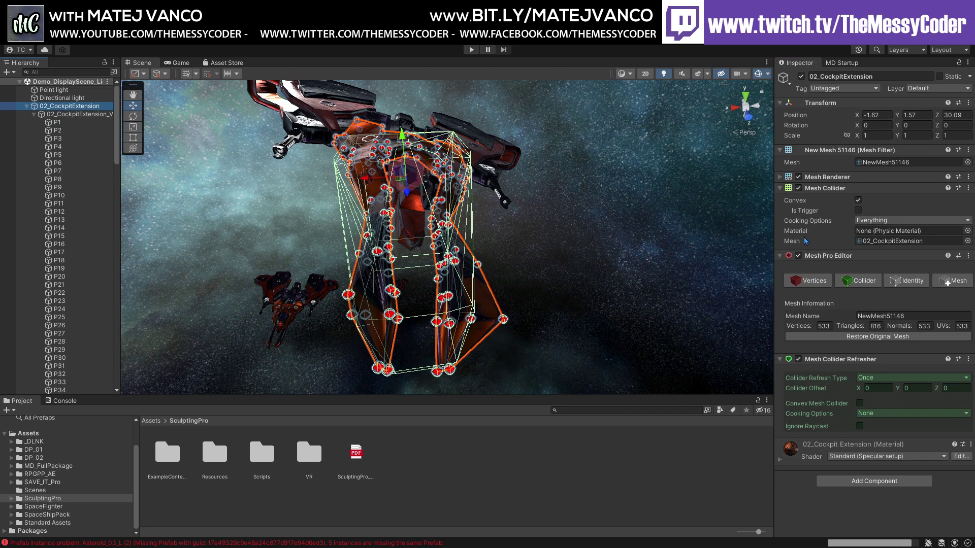
Review the Identity and Collider options, then remove 02_CockpitExtension's Mesh Collider component
click(893, 282)
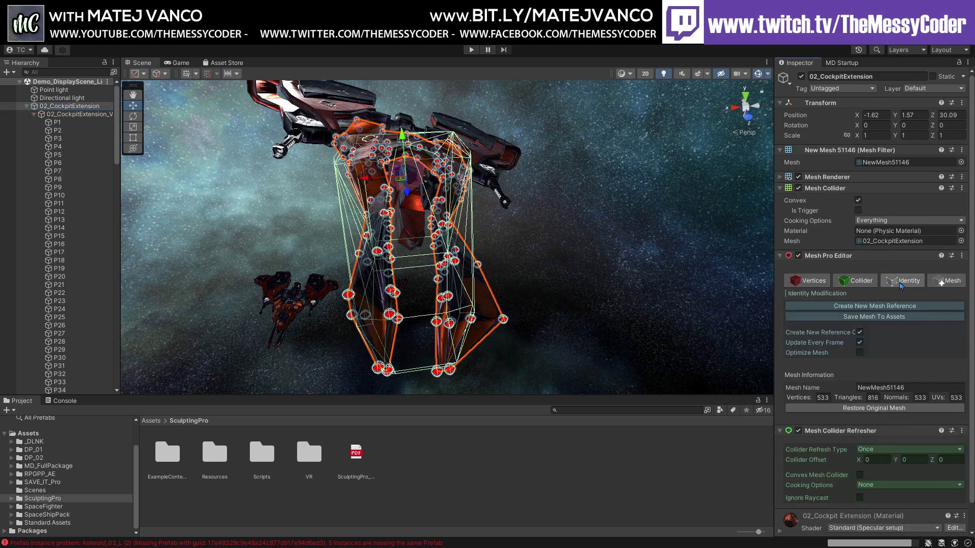
click(863, 283)
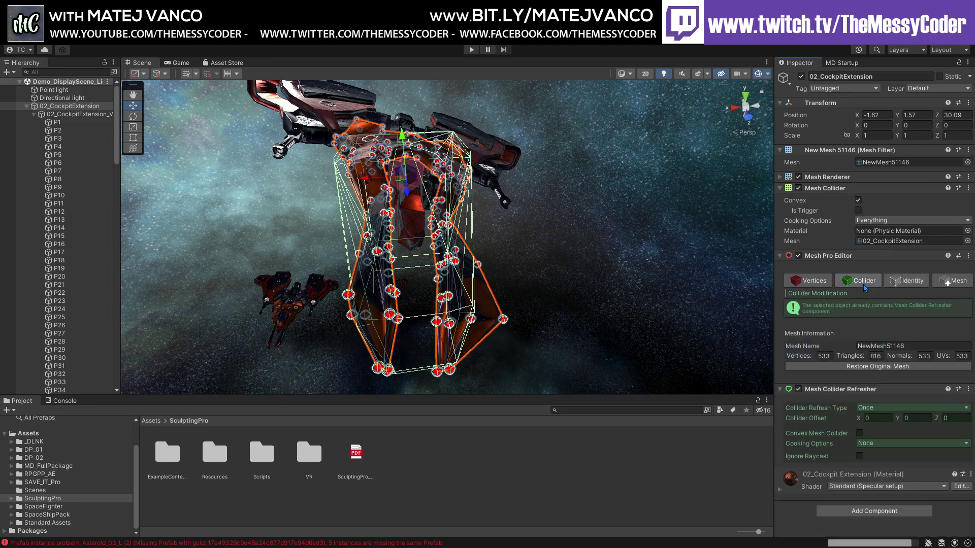
click(867, 371)
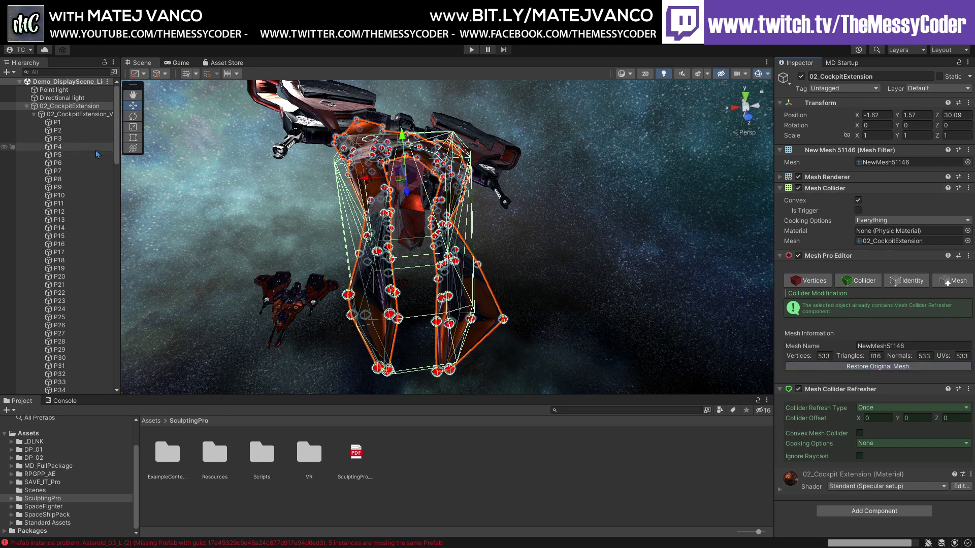
click(31, 115)
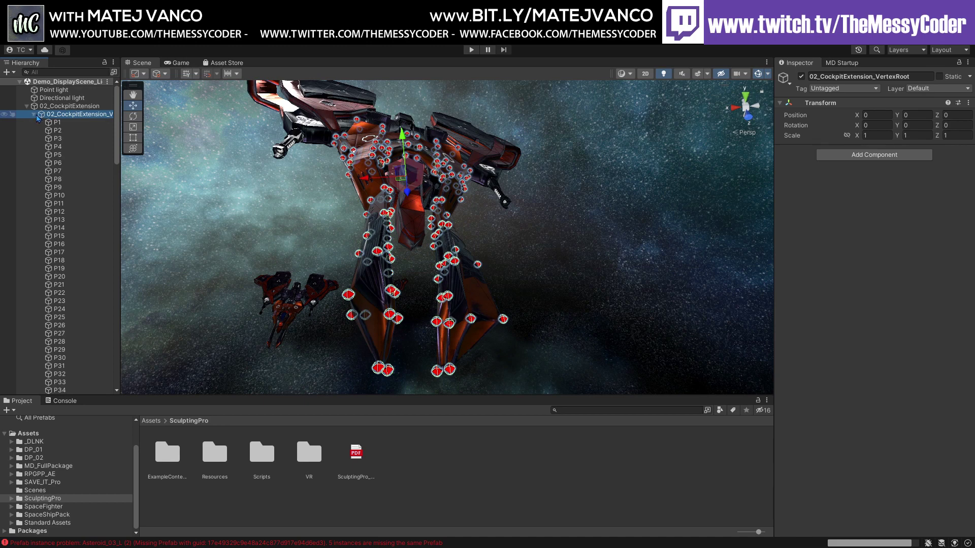
click(61, 106)
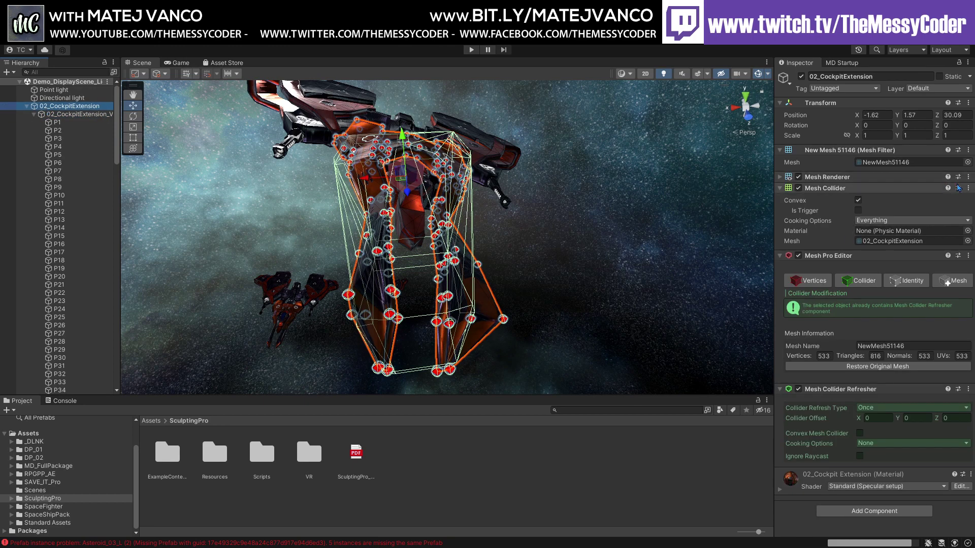
click(933, 215)
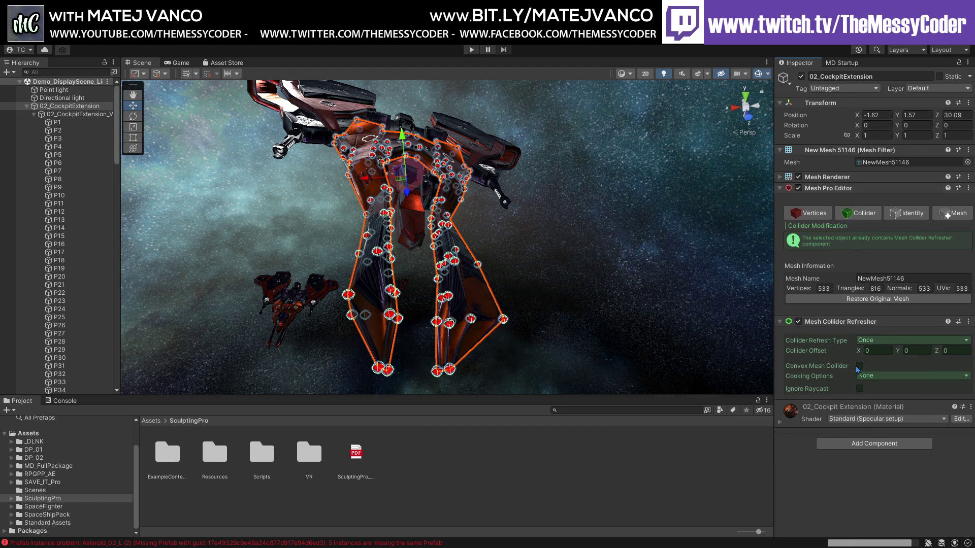
Remove the Mesh Collider Refresher component from 02_CockpitExtension
click(969, 326)
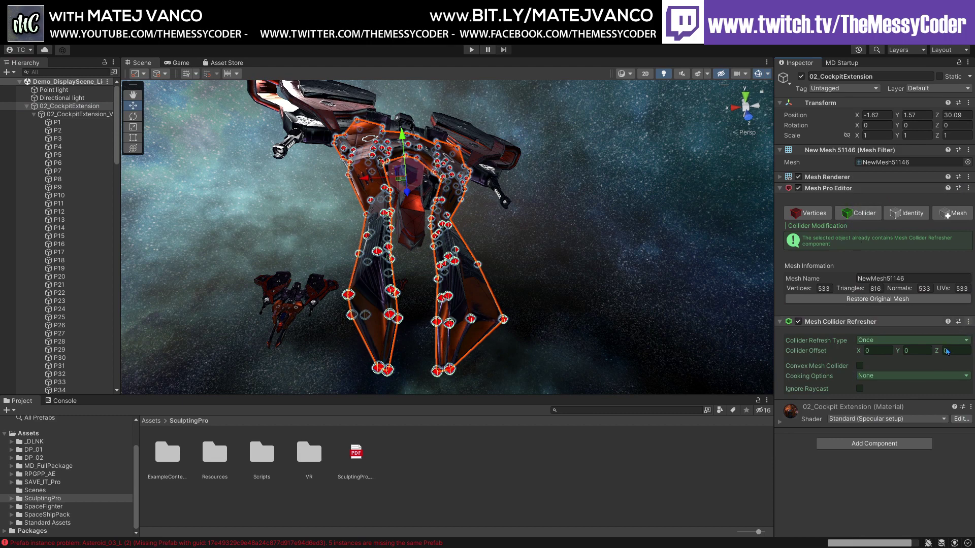
click(924, 352)
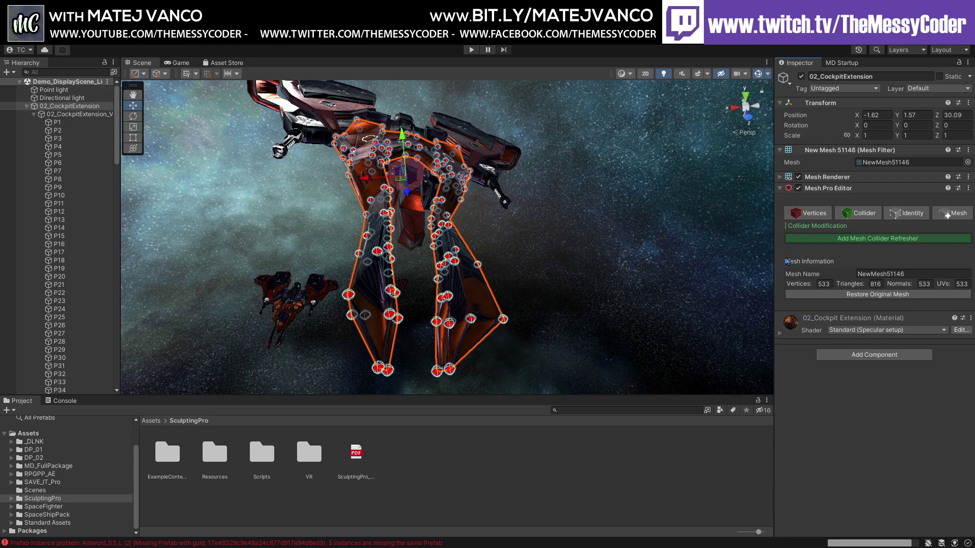
click(809, 214)
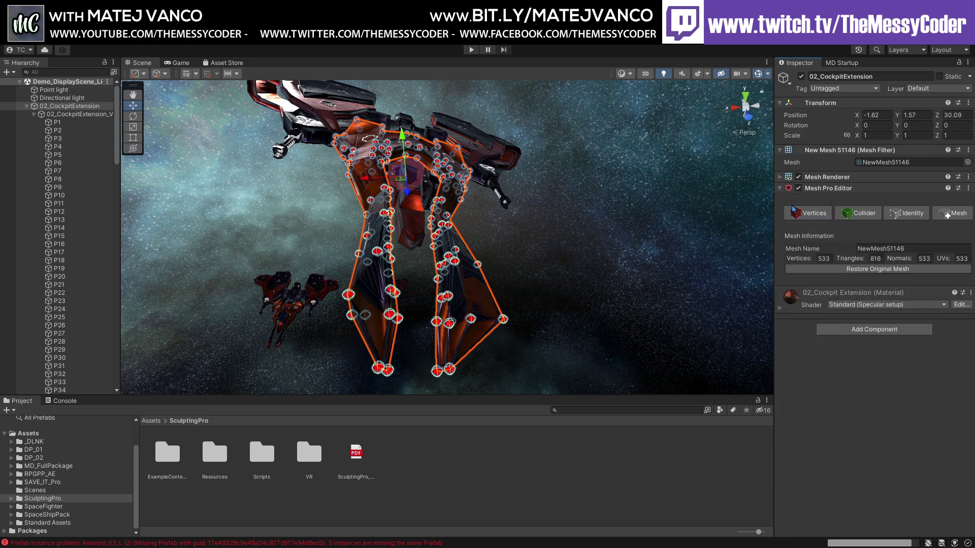
click(807, 213)
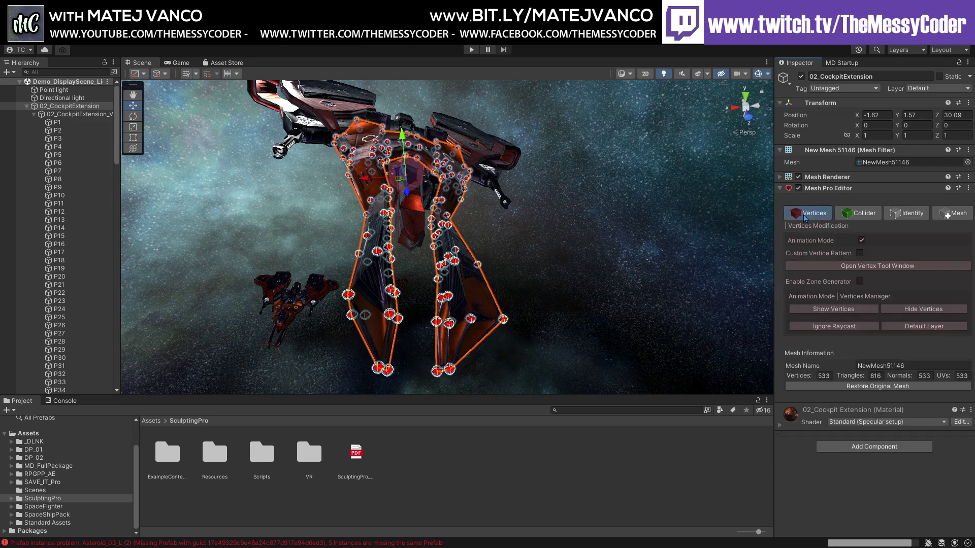
Select vertex P12 on the ship's leg and drag it left and up
click(57, 101)
click(61, 106)
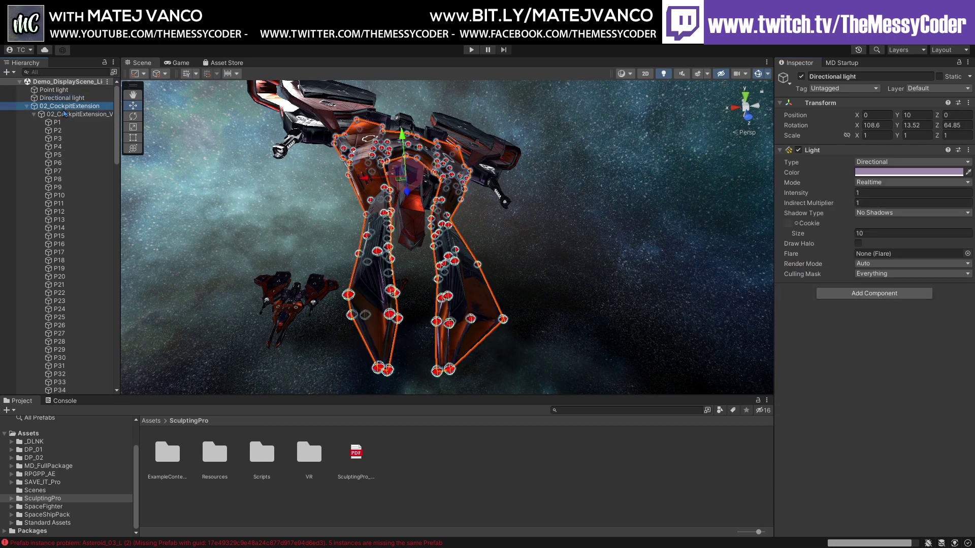
click(395, 293)
click(432, 288)
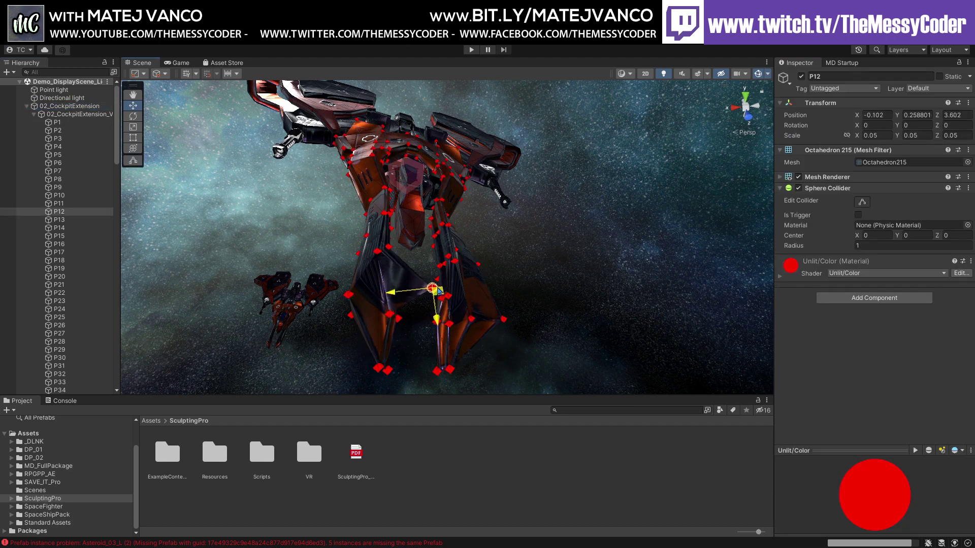
drag(440, 292, 400, 278)
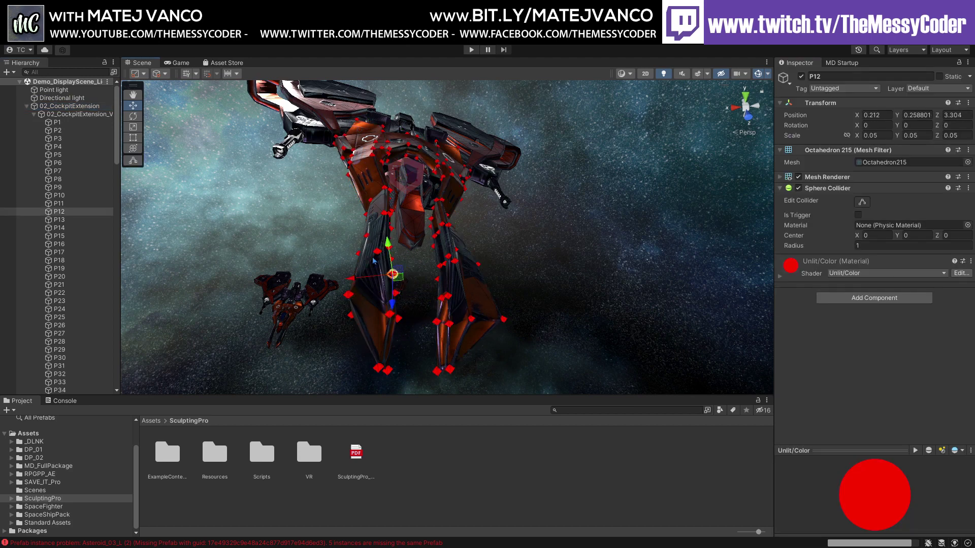
Toggle the Vertices handles off and back on and re-enable Animation Mode on 02_CockpitExtension
click(76, 106)
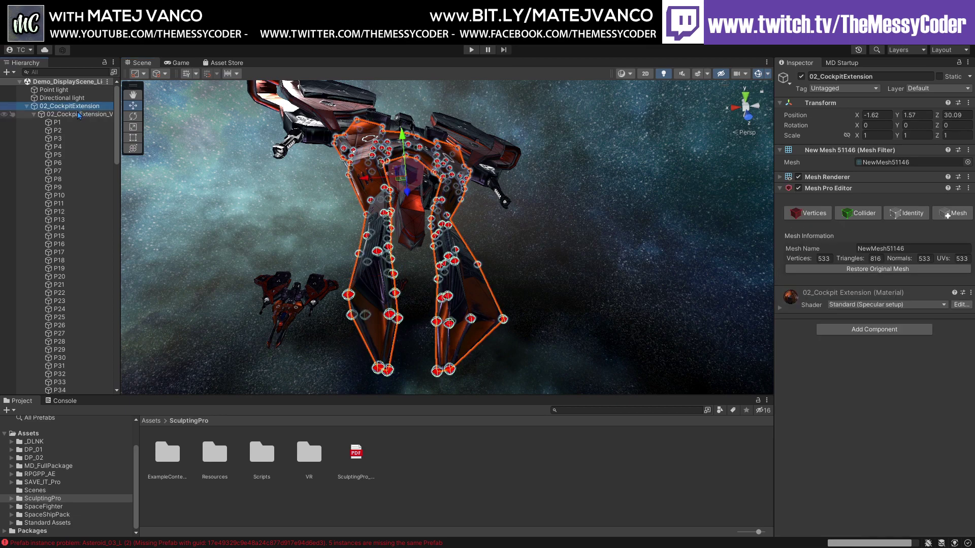
click(807, 215)
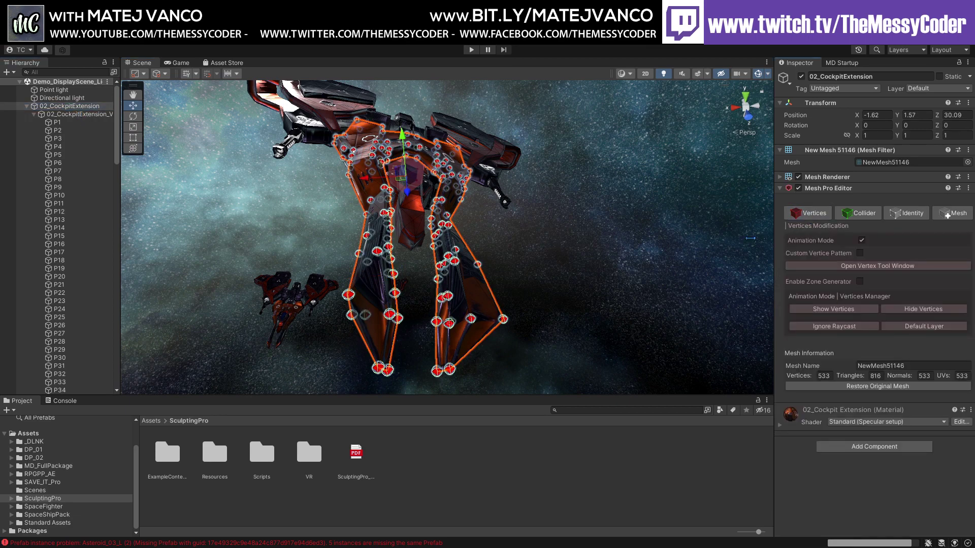
click(34, 115)
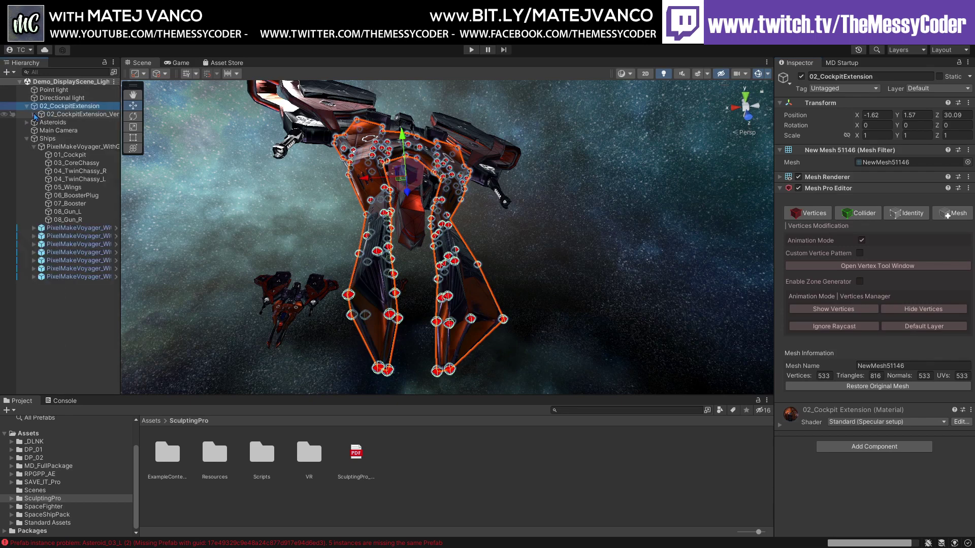
click(34, 115)
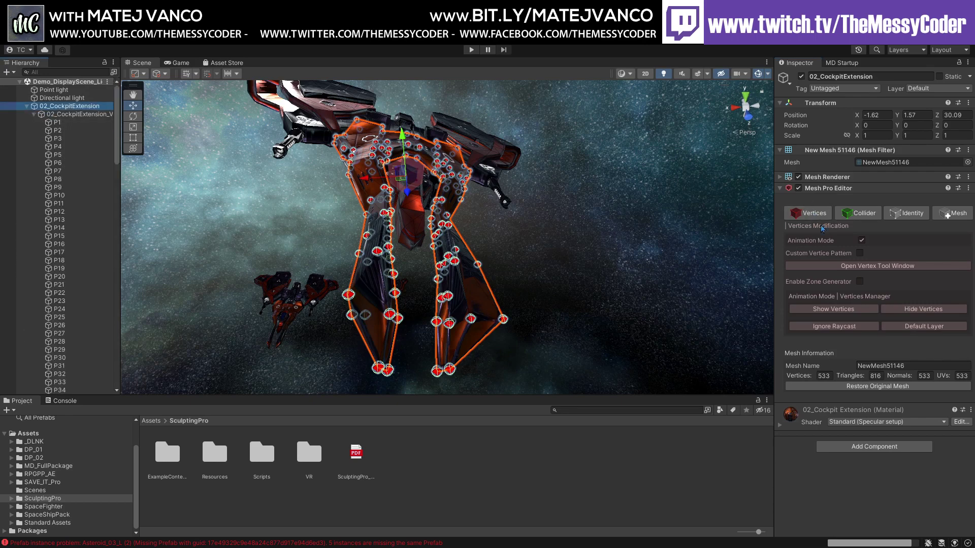
click(861, 240)
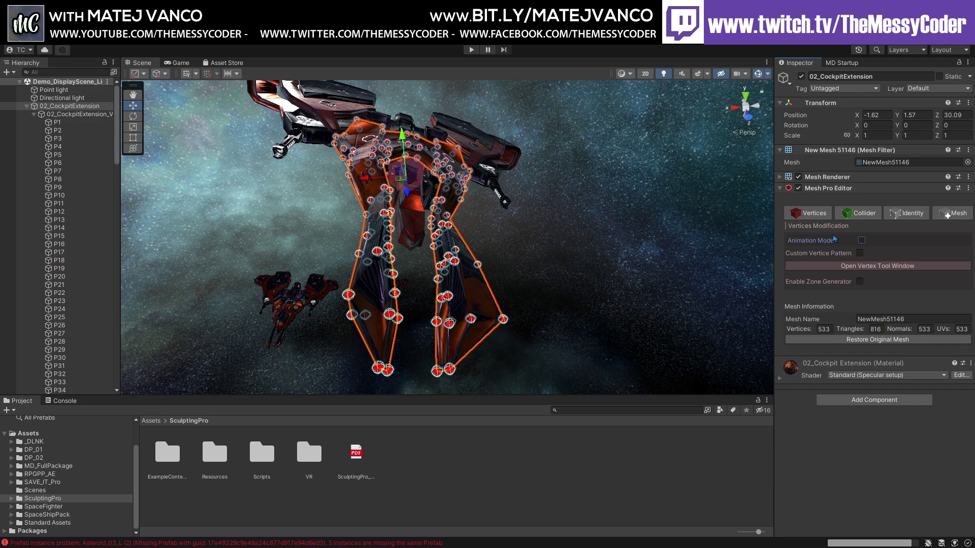
click(813, 214)
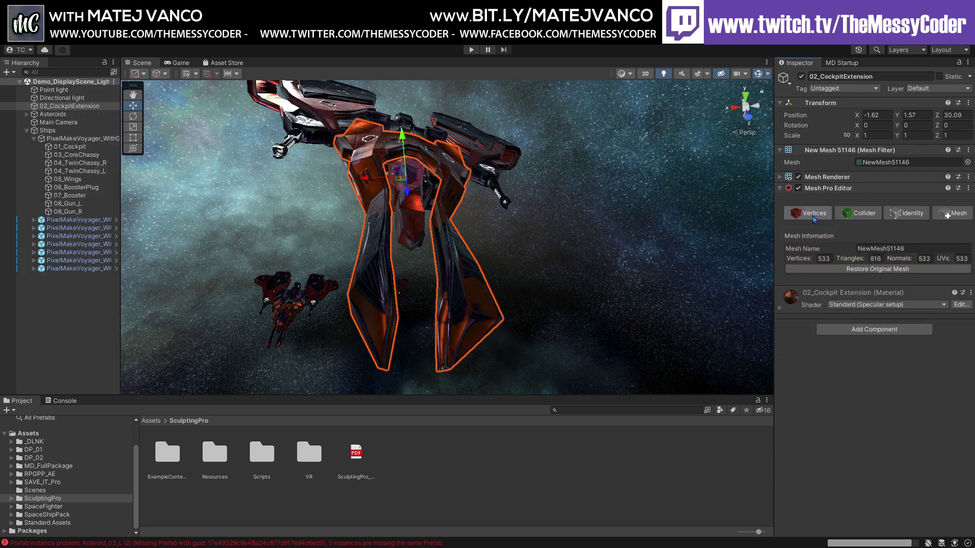
click(812, 215)
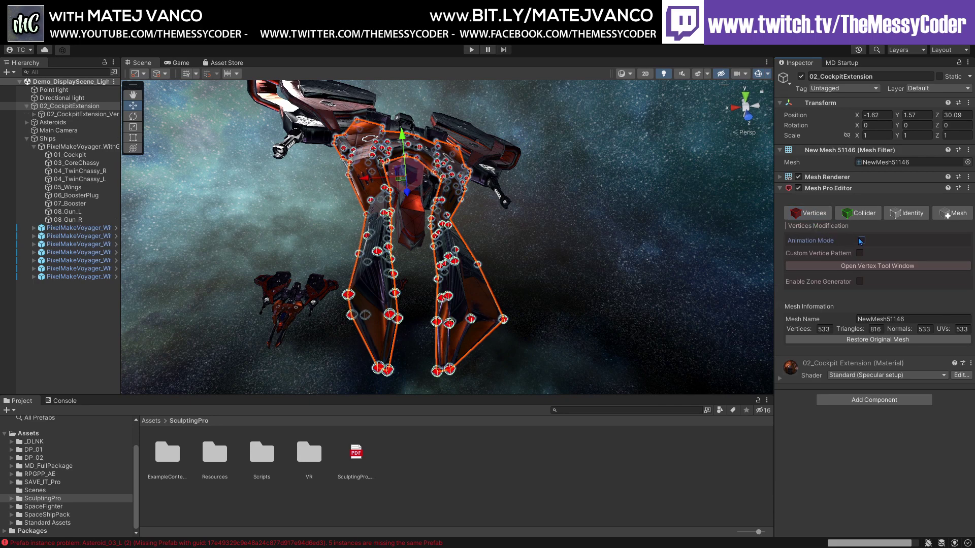
click(862, 241)
click(813, 215)
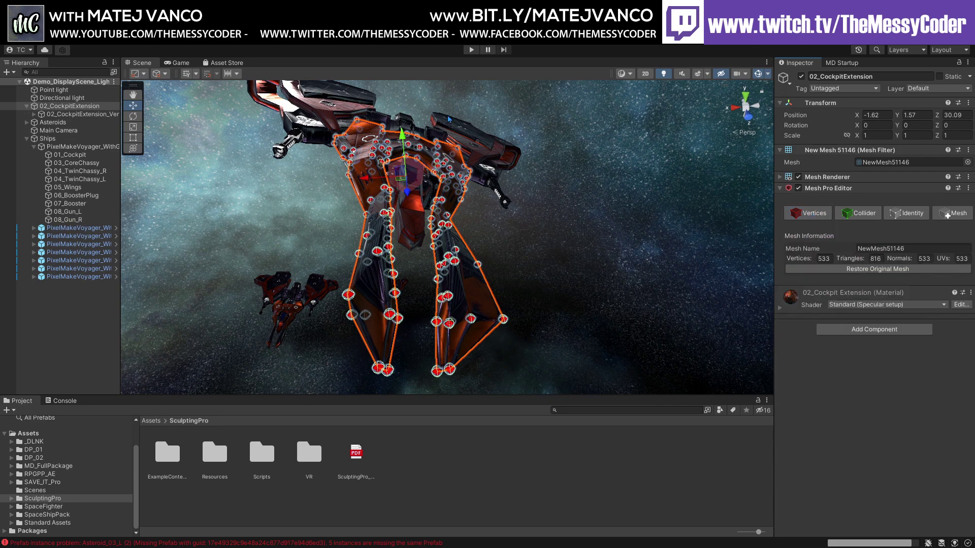
In Play mode, drag the lower-wing vertices and stretch the cockpit's lower edge downward
click(470, 50)
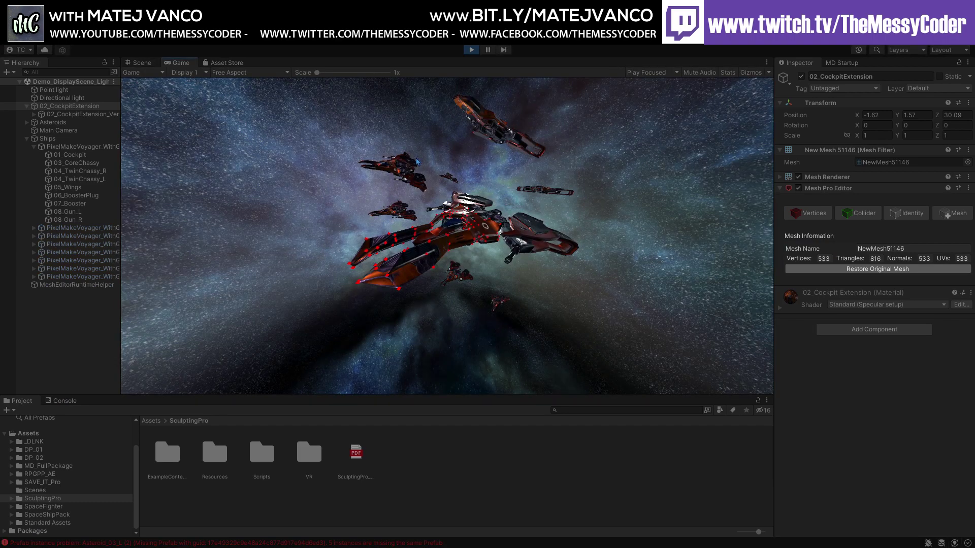
click(383, 279)
click(430, 264)
mouse_move(428, 259)
mouse_down()
mouse_move(440, 269)
mouse_move(435, 259)
mouse_move(433, 268)
mouse_move(417, 262)
mouse_up()
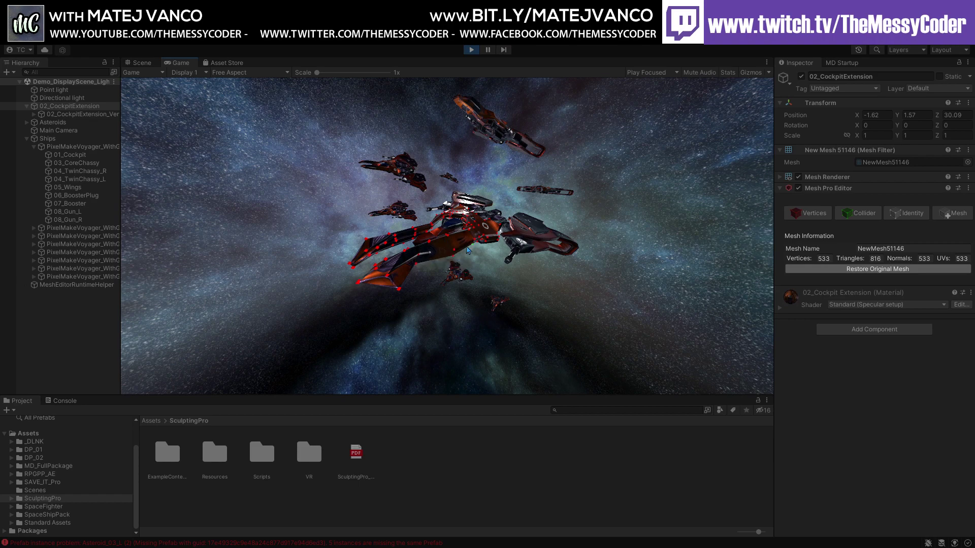
drag(470, 245, 448, 249)
Stop Play mode and untick Animation Mode under Vertices to hide the vertex handles
click(471, 50)
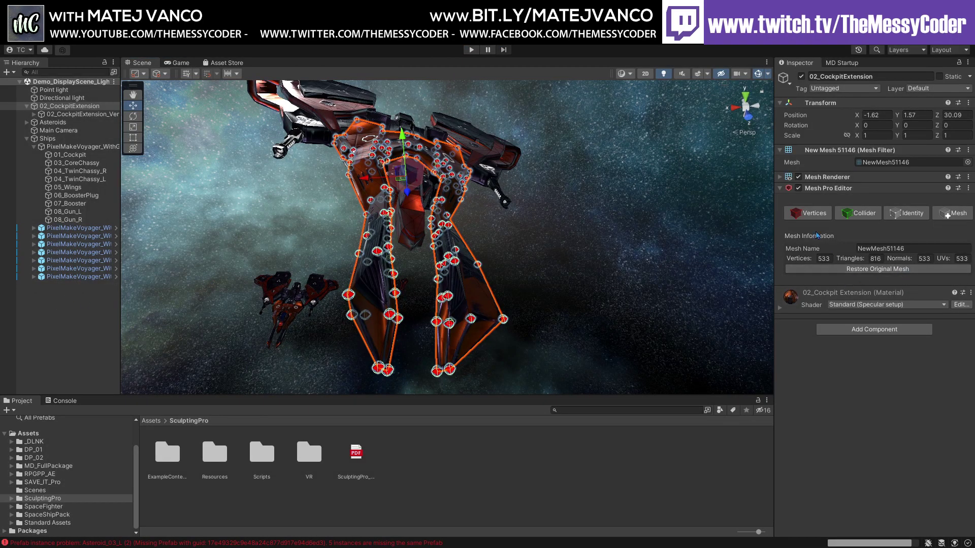
click(798, 188)
click(818, 213)
click(861, 240)
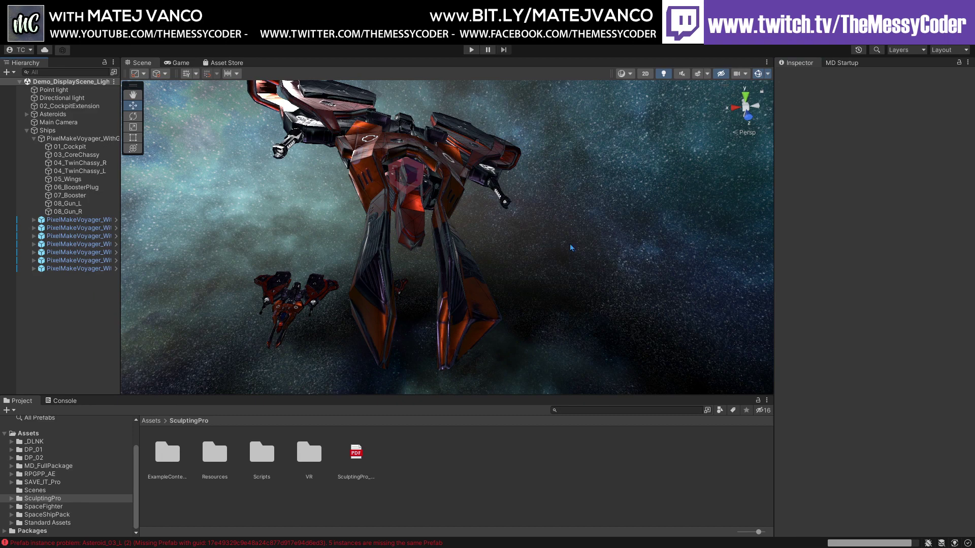
Orbit and pan the Scene view in close around the big ship
right_drag(570, 244, 390, 203)
key(d)
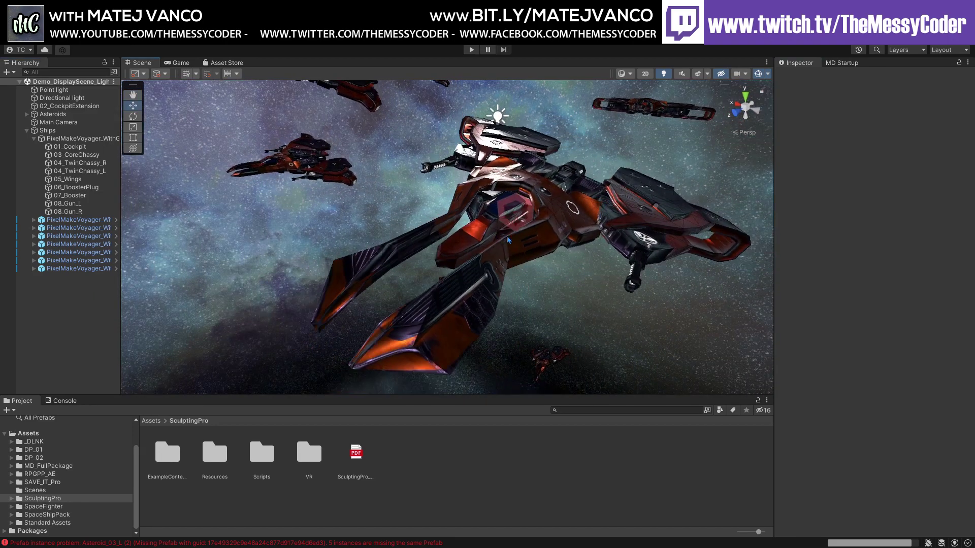
scroll(508, 240, down, 4)
middle_drag(508, 240, 452, 262)
scroll(452, 262, up, 3)
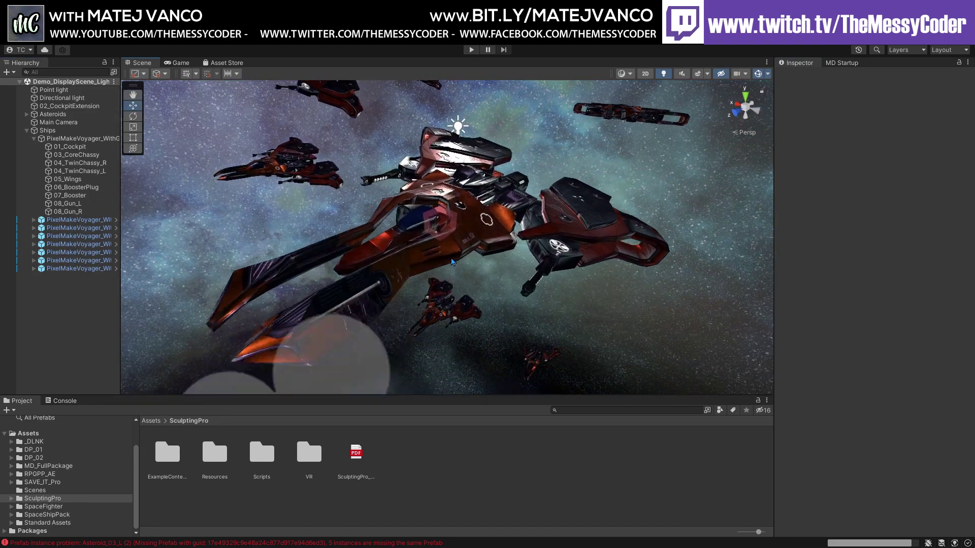
alt+drag(452, 262, 487, 267)
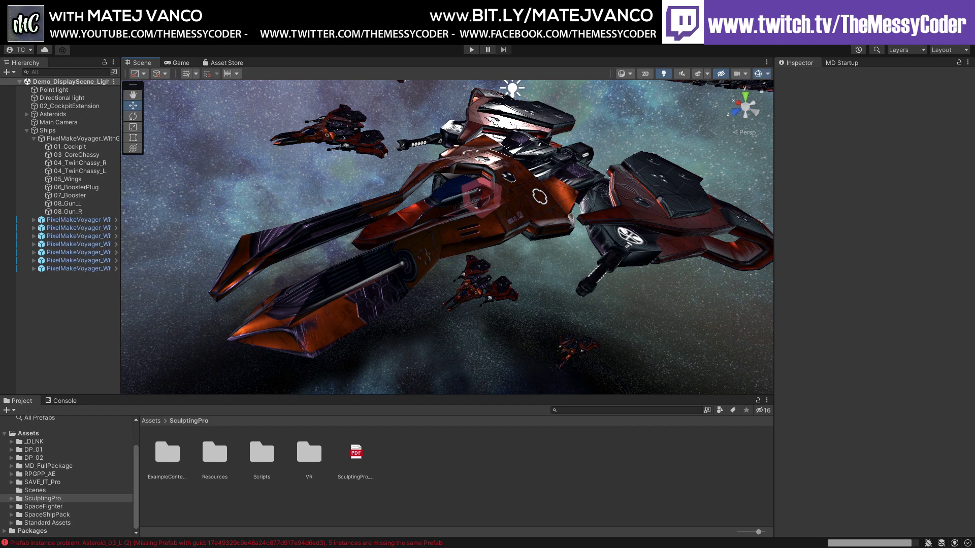
Select the 02_CockpitExtension part of PixelMakeVoyager_WithGuns to show its Mesh Pro Editor
click(56, 138)
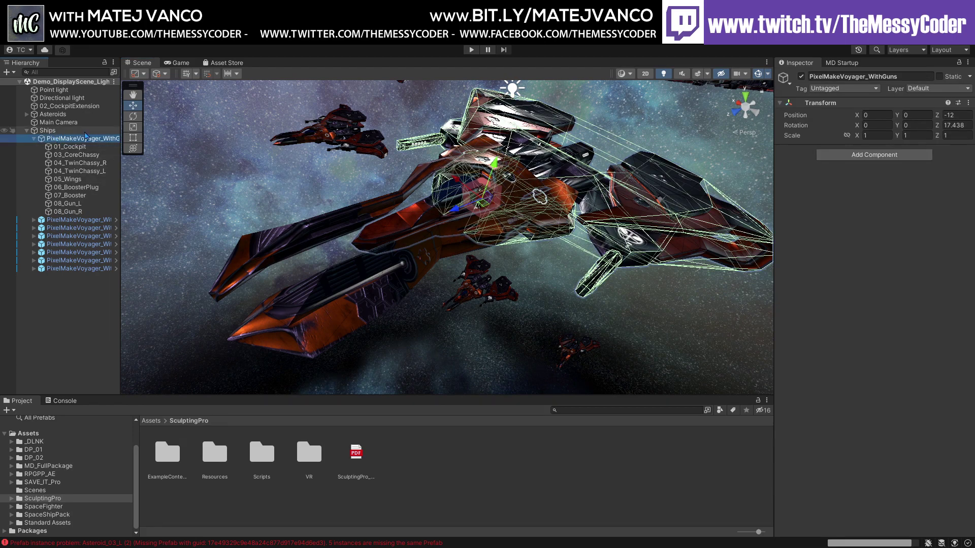
click(77, 155)
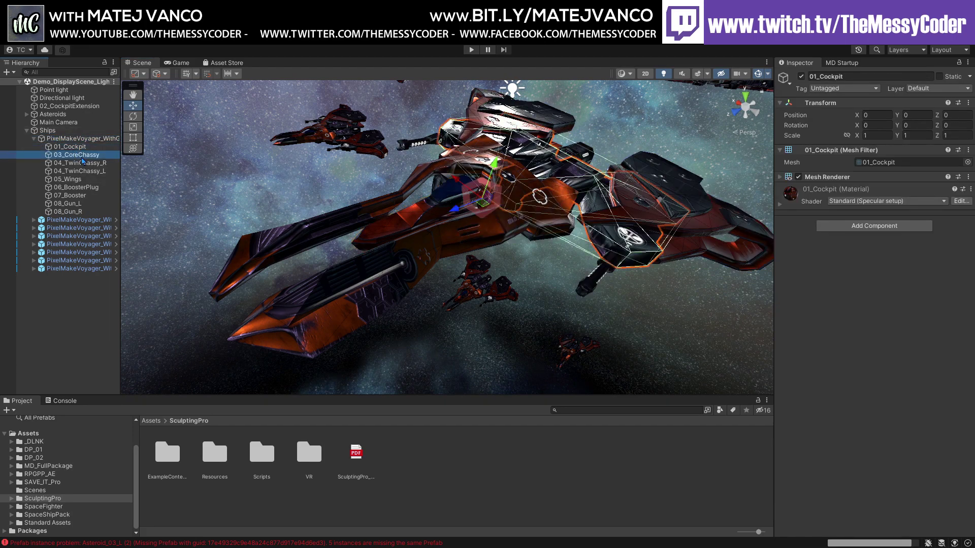
click(360, 296)
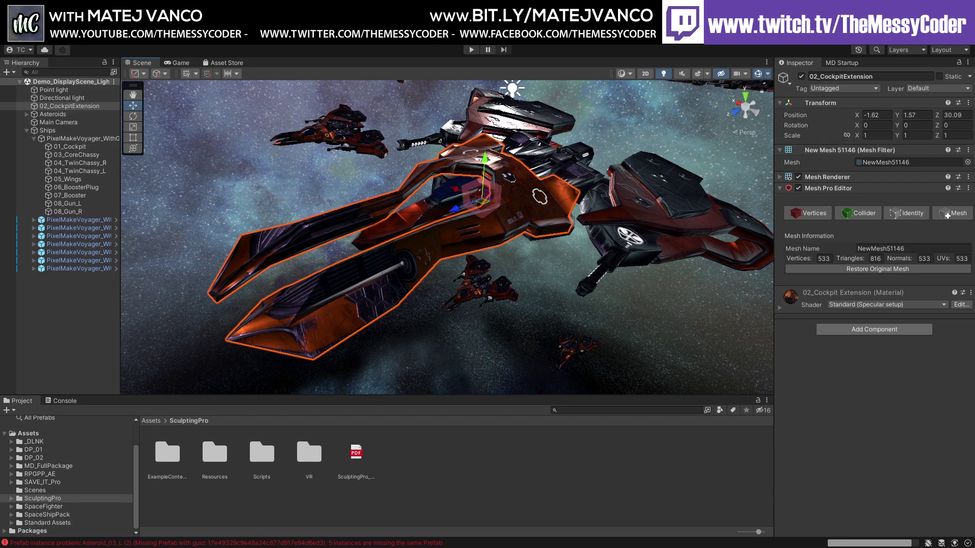
Switch the Scene view to Wireframe and frame the cockpit extension
click(634, 100)
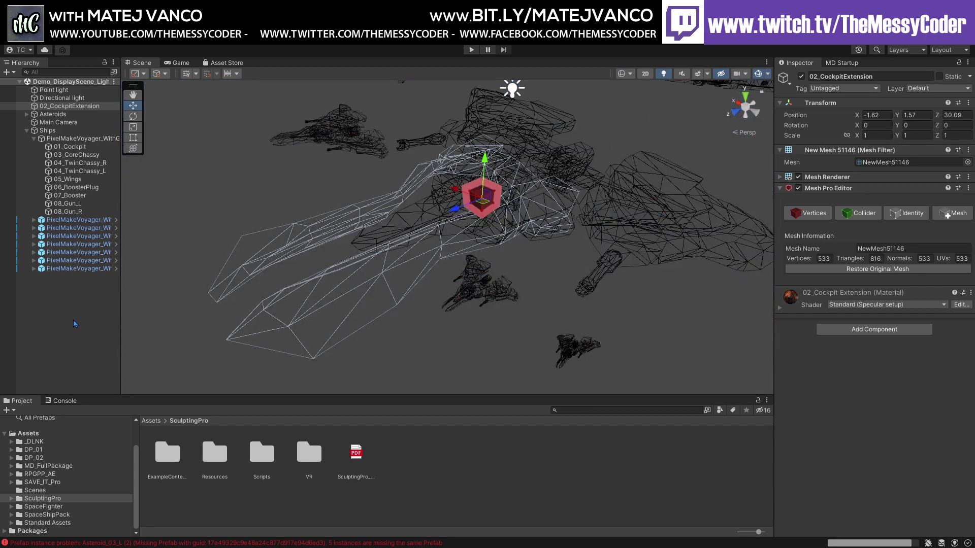
right_drag(259, 255, 320, 272)
middle_drag(292, 272, 388, 236)
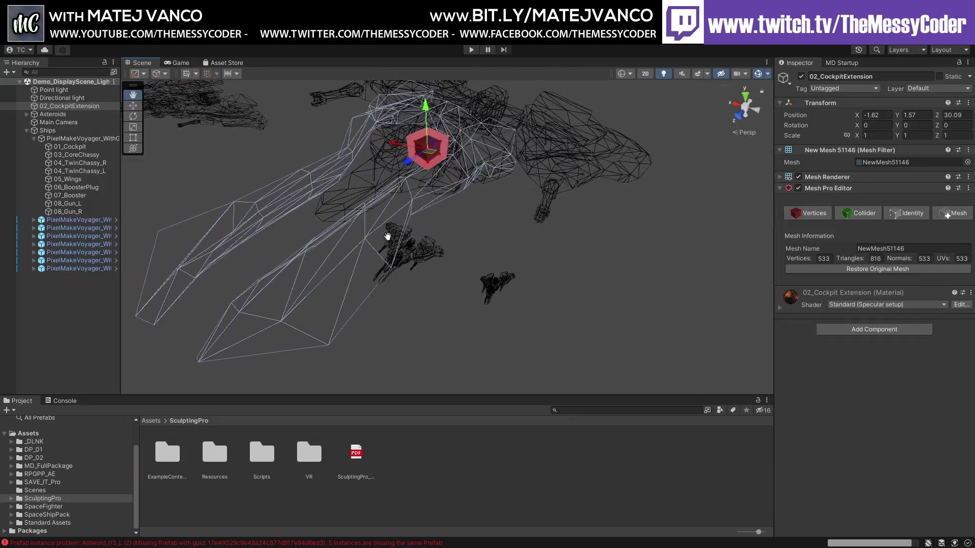
key(w)
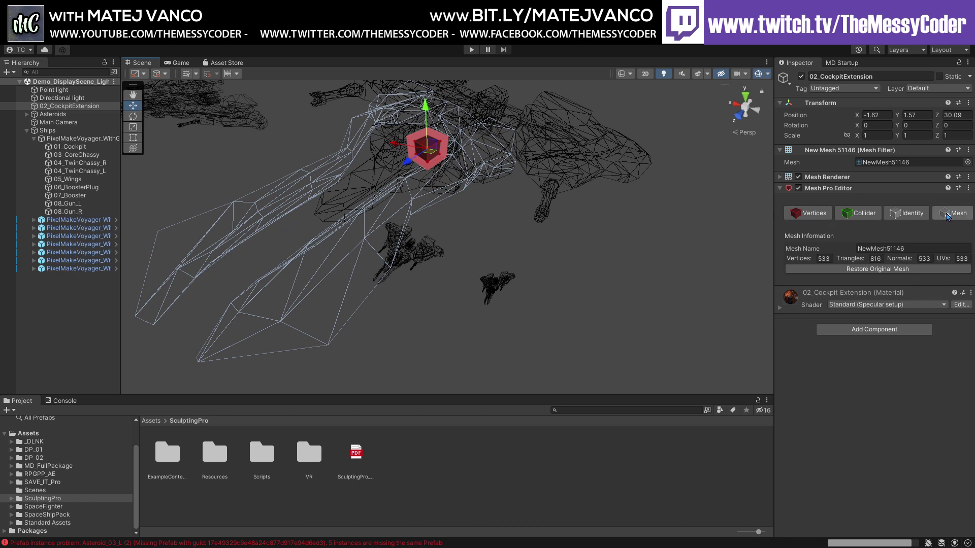
Subdivide the cockpit extension mesh at level 4, then expand the Modifiers list
click(953, 213)
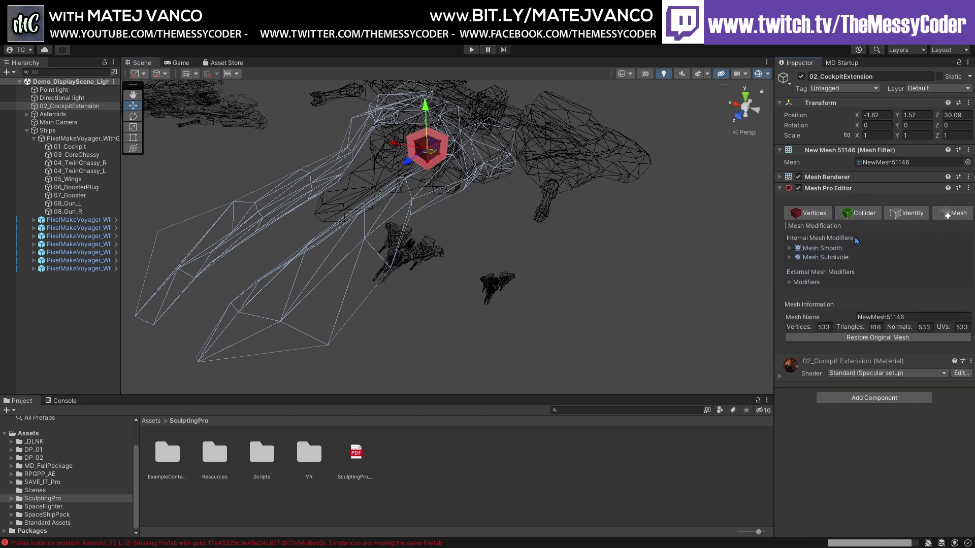
click(790, 258)
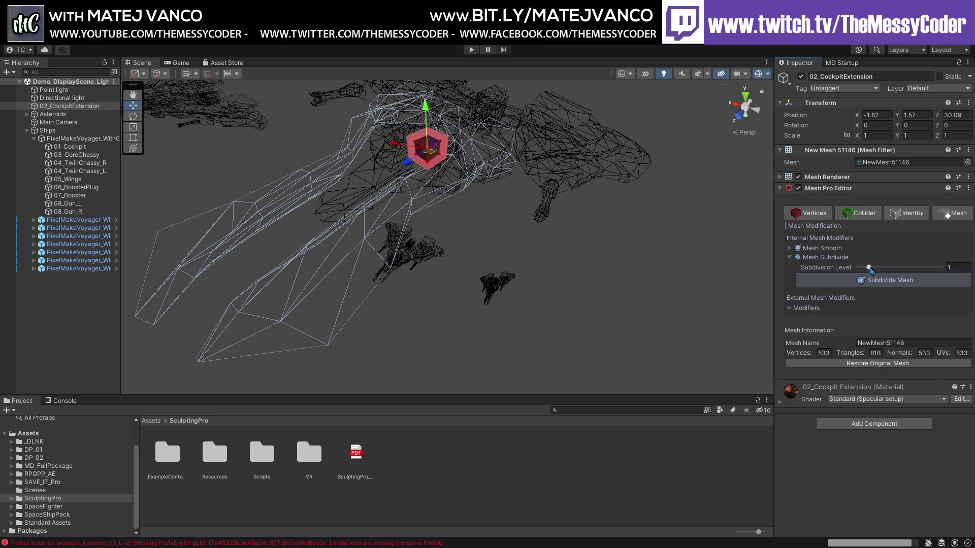
drag(871, 271, 900, 273)
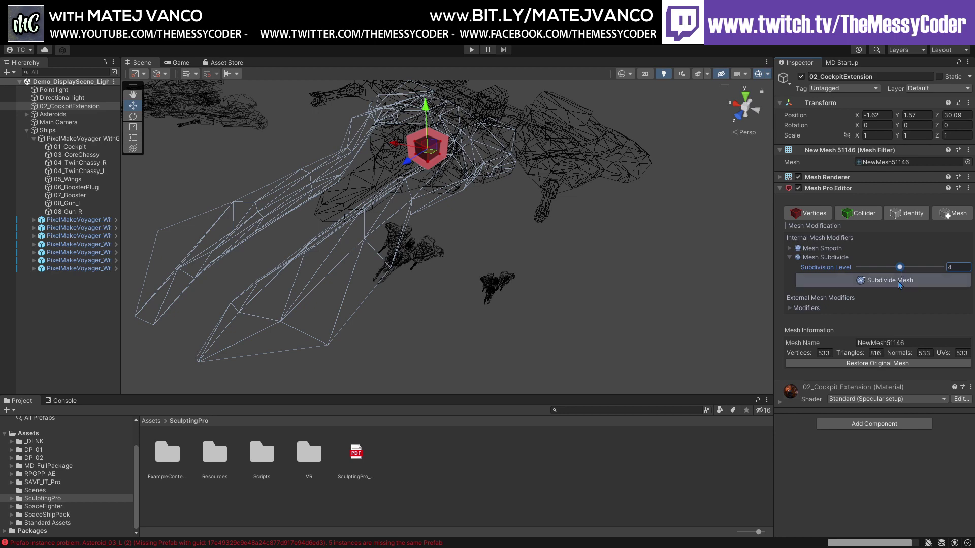
click(898, 281)
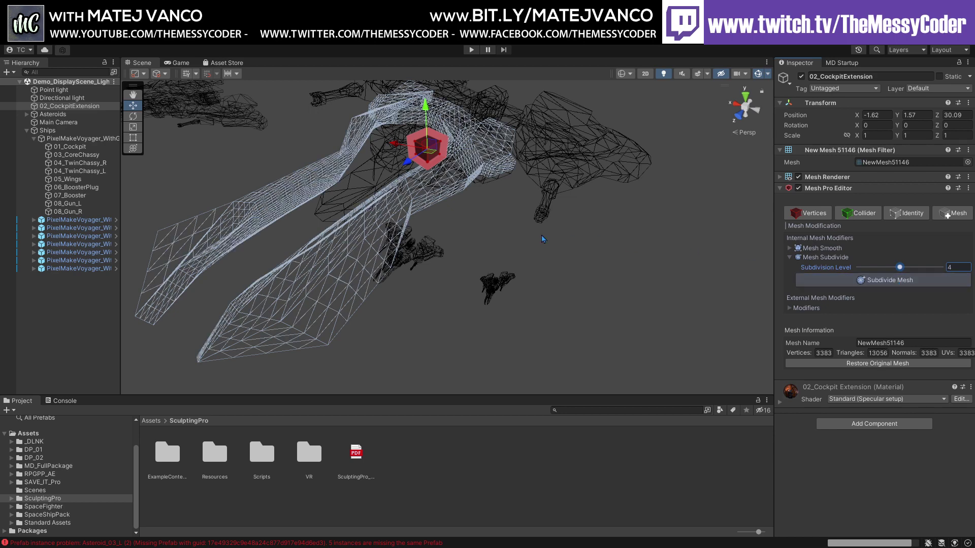
middle_drag(429, 223, 522, 213)
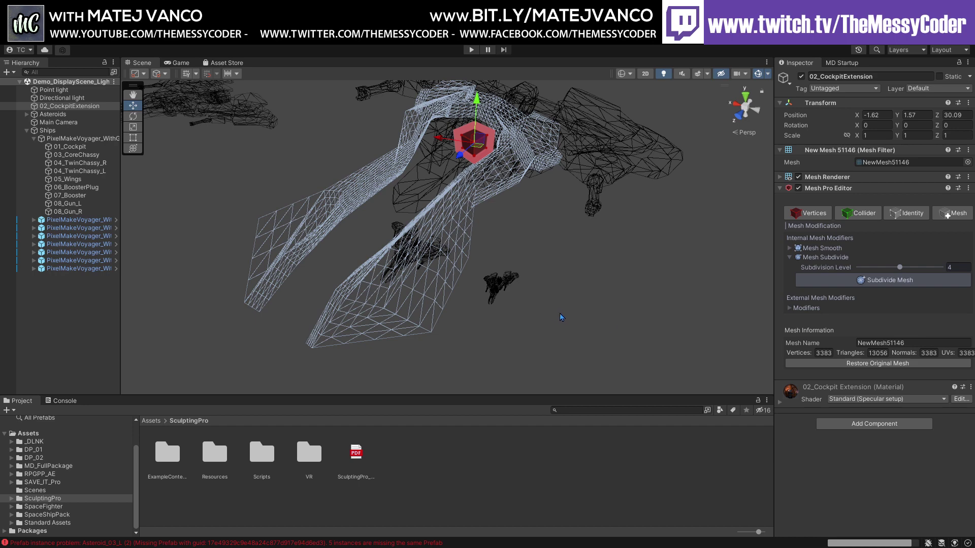
click(791, 308)
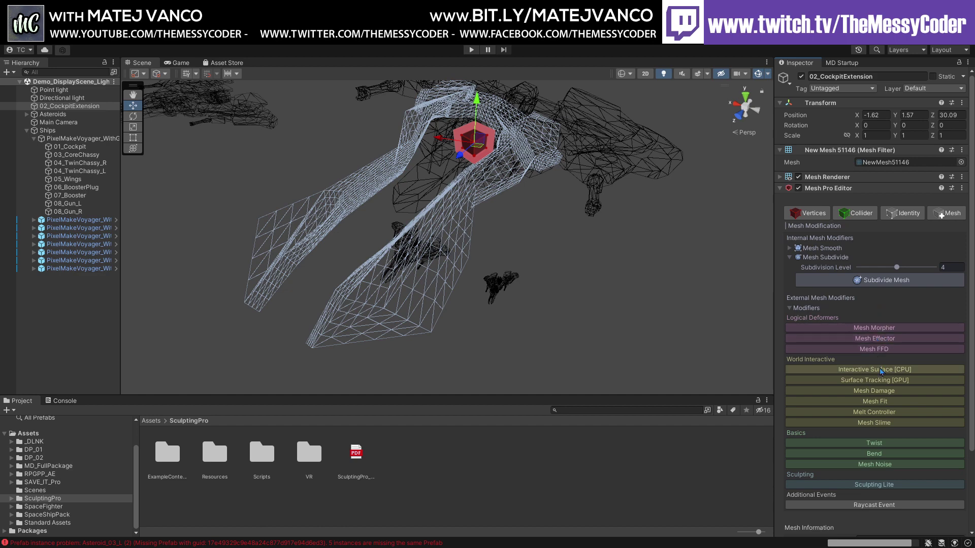
Add a Mesh Collider Refresher to the cockpit extension's Mesh Damage setup
scroll(862, 420, down, 3)
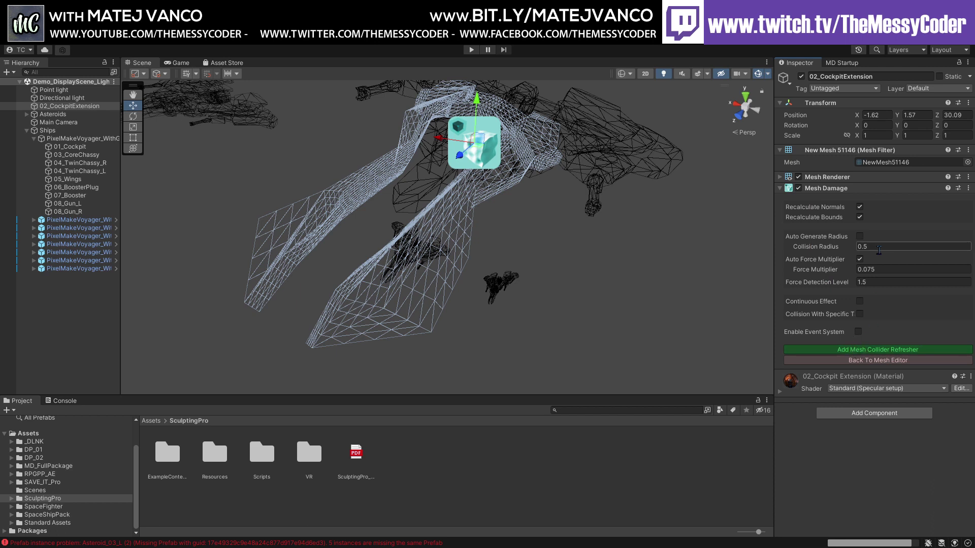
click(872, 351)
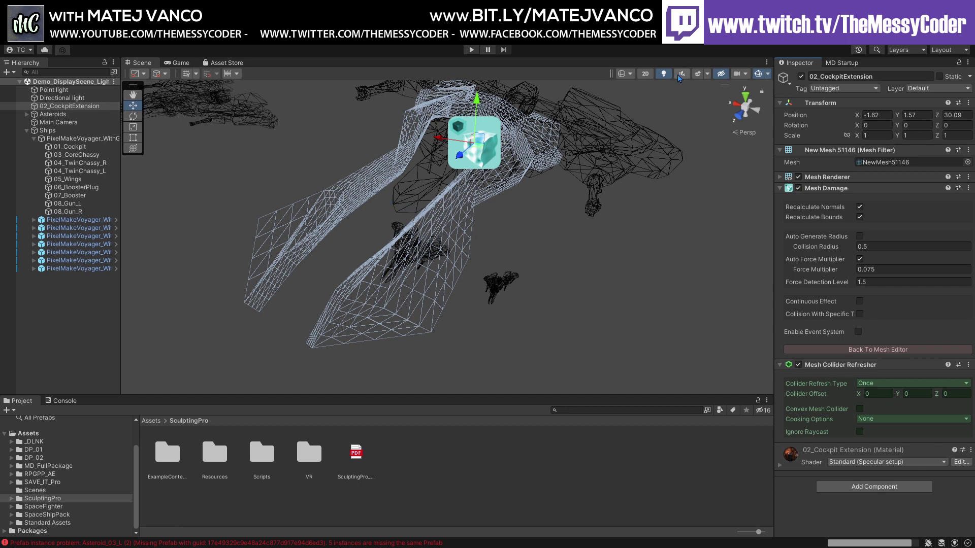
Return the Scene view to Shaded, deselect the cockpit extension and pull the view back
click(640, 96)
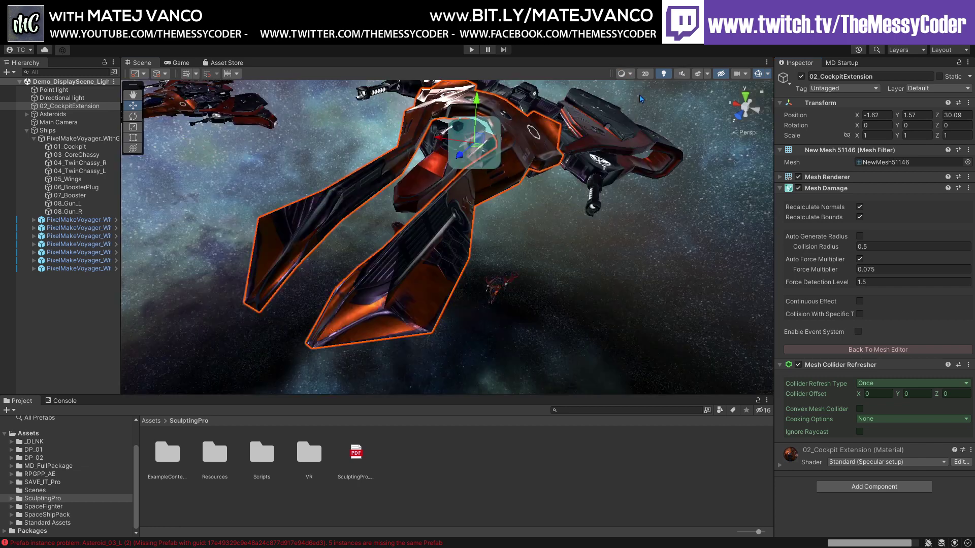
click(79, 313)
right_drag(373, 223, 340, 219)
scroll(341, 219, down, 4)
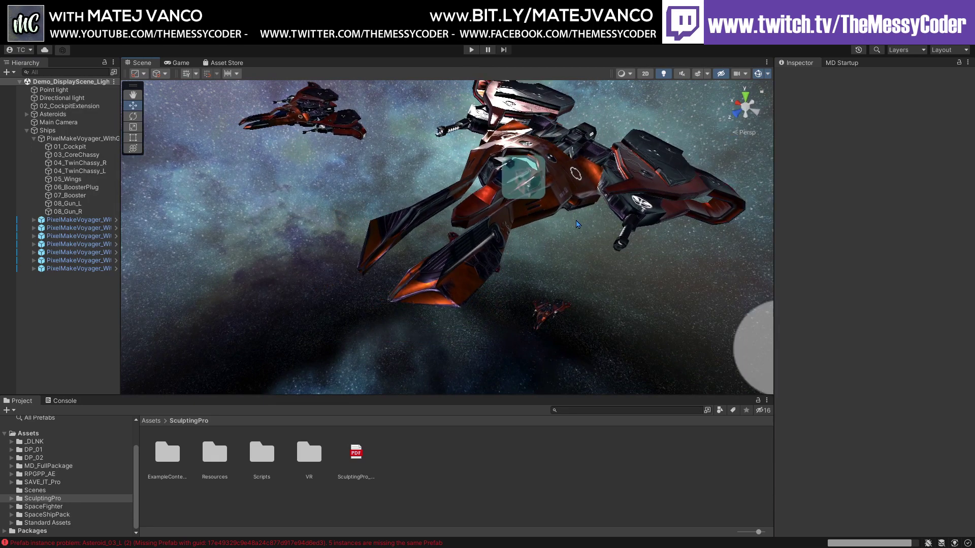
right_drag(577, 221, 471, 243)
right_drag(538, 237, 406, 250)
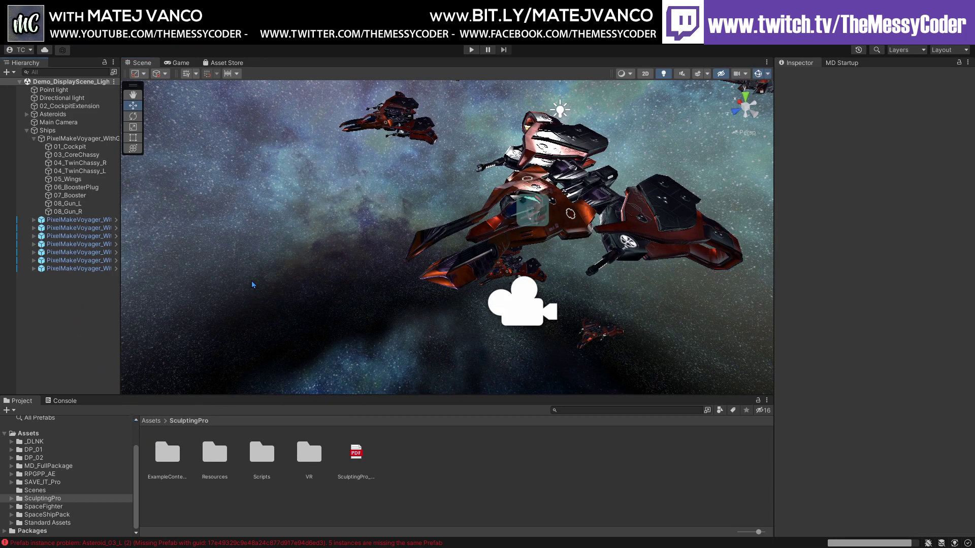
Create a sphere above the ship with a Rigidbody of mass 100, then reselect the cockpit extension
key(ctrl+shift+n)
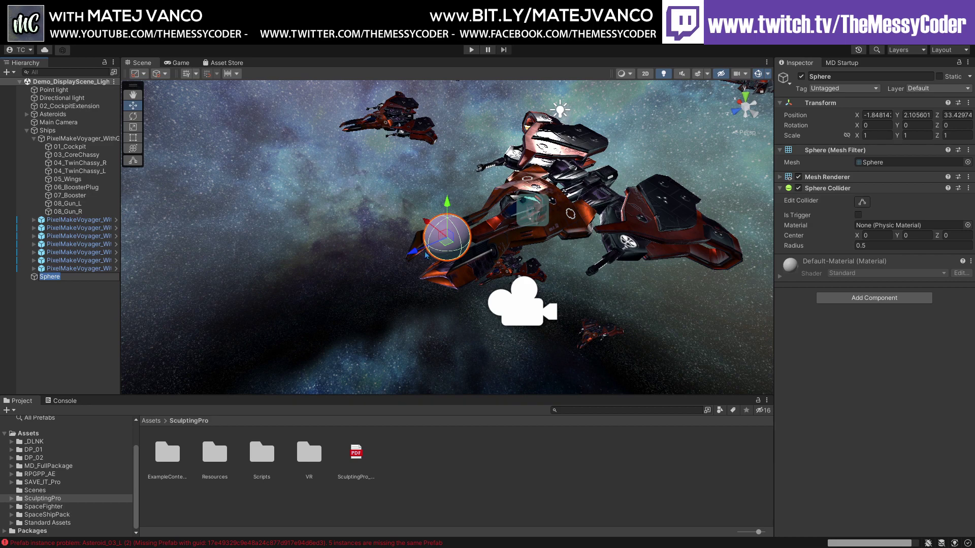
drag(425, 255, 297, 296)
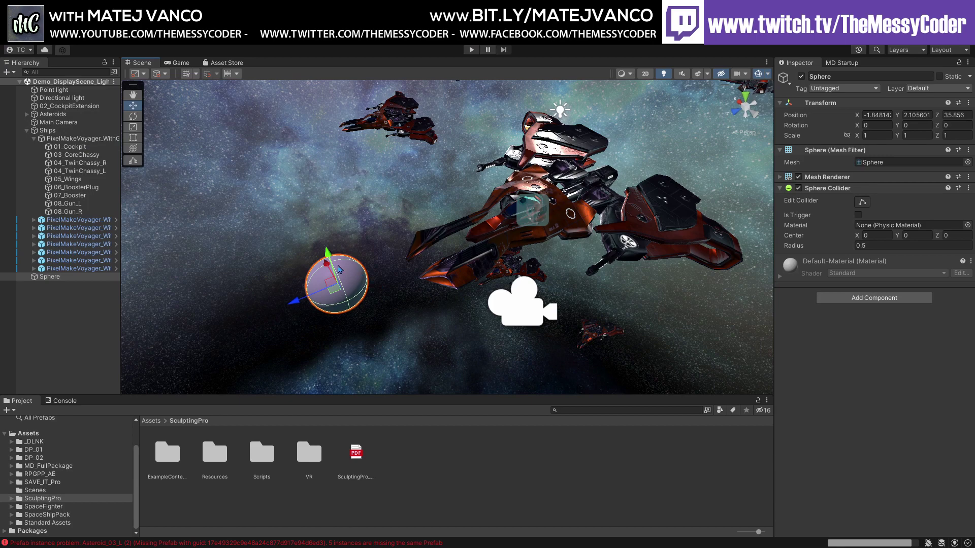
drag(304, 308, 446, 278)
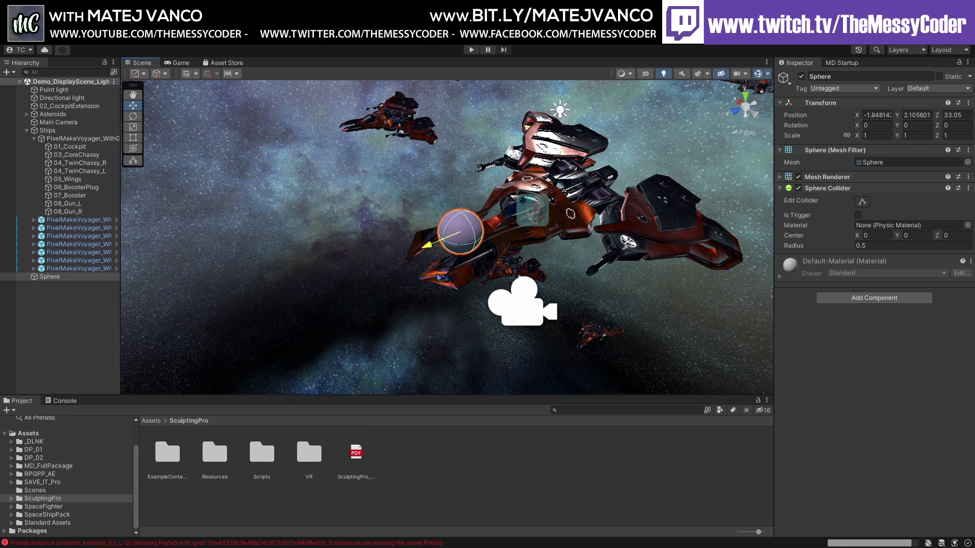
drag(459, 204, 463, 85)
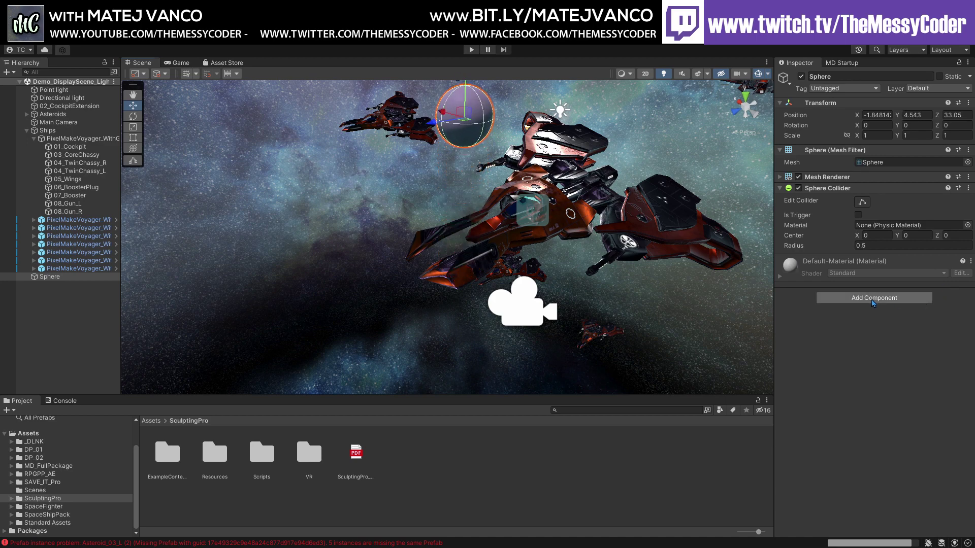
click(869, 333)
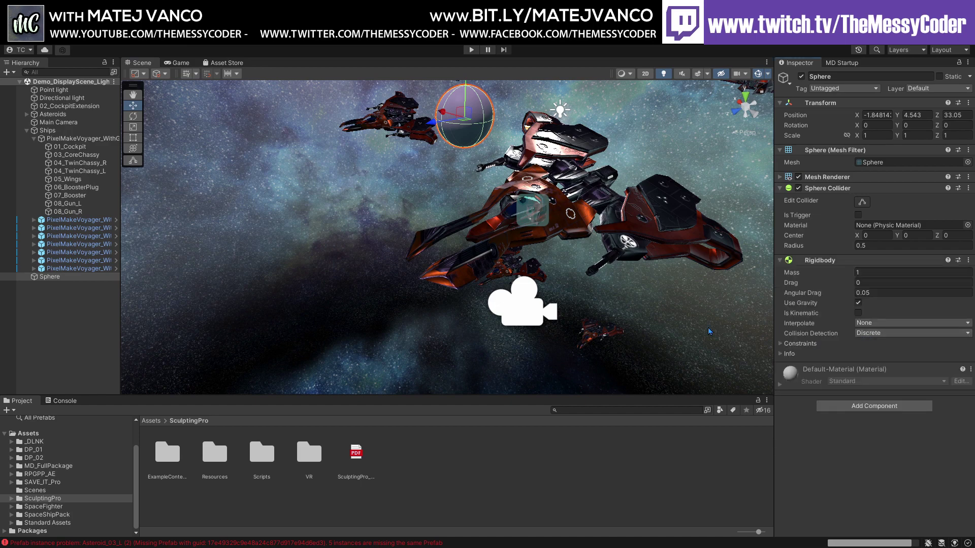
click(869, 272)
text(100)
click(468, 279)
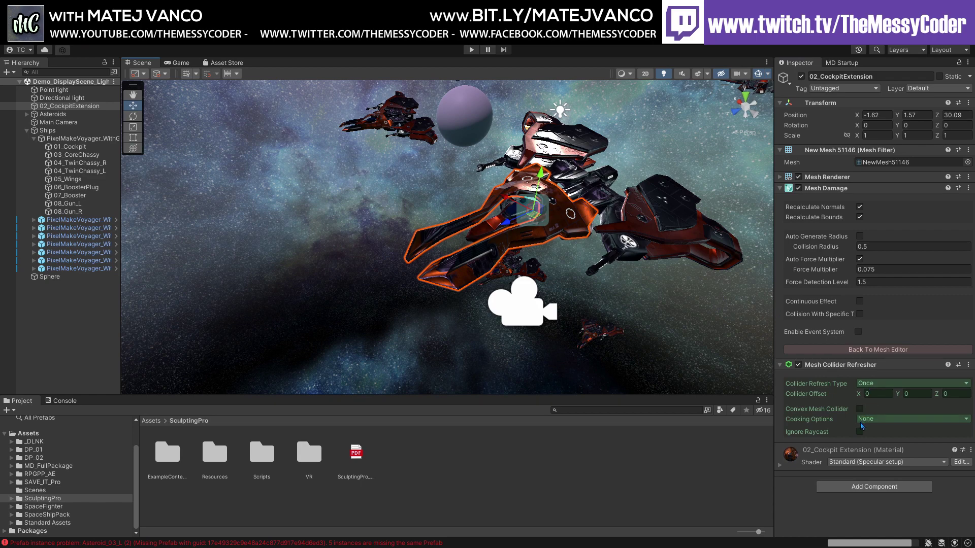
Let the damage radius generate automatically and move the sphere out beside the ship
click(860, 236)
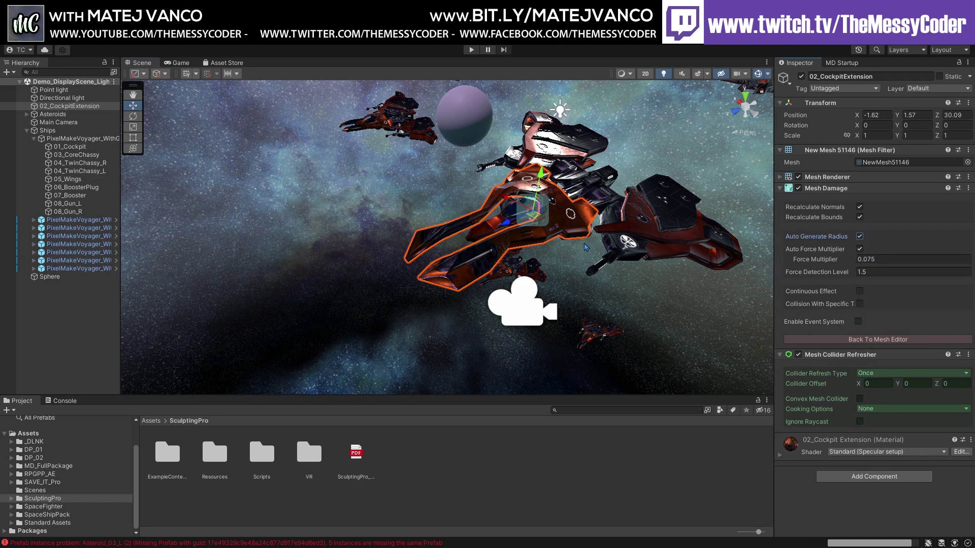
middle_drag(589, 228, 206, 276)
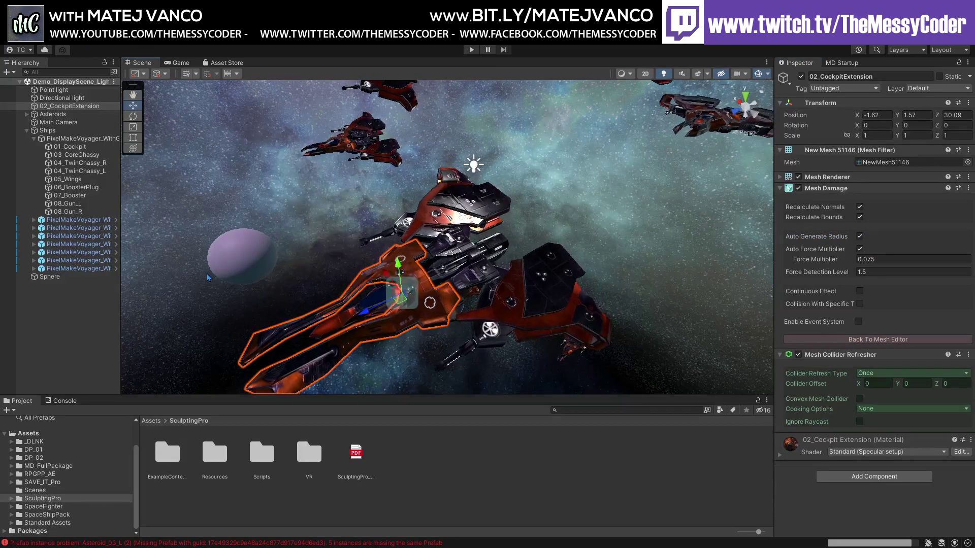
click(232, 267)
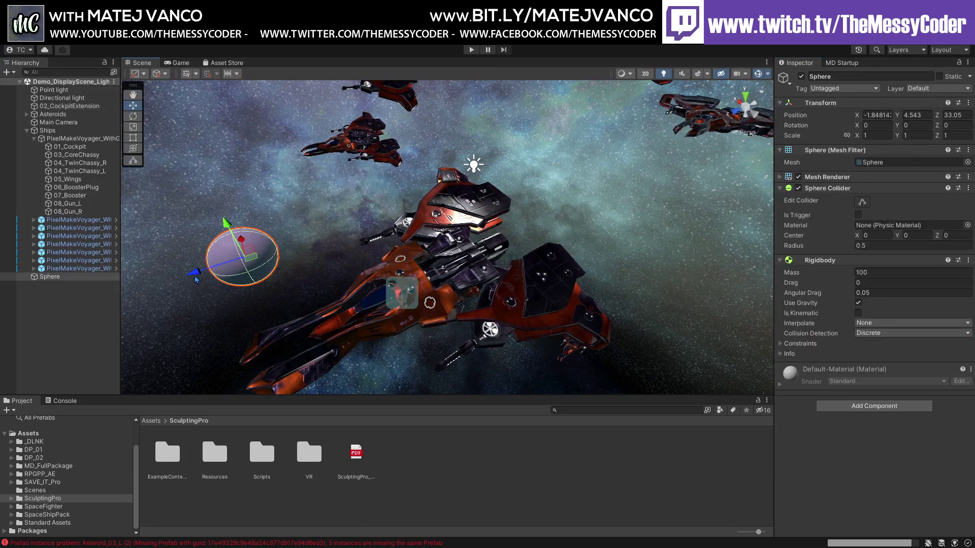
drag(194, 276, 251, 265)
right_drag(251, 250, 266, 278)
middle_drag(267, 278, 324, 278)
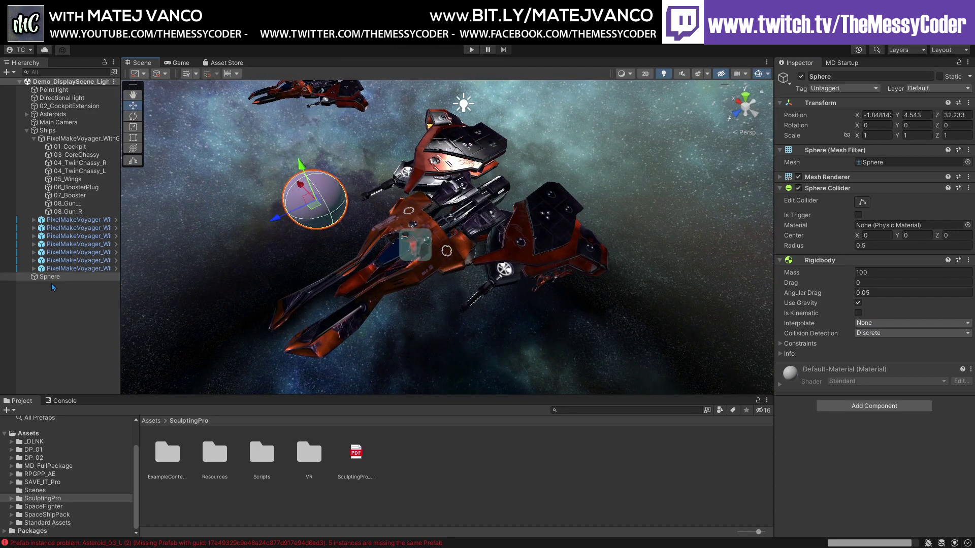
Duplicate the sphere and shrink the copy, Sphere (1), to about half size
key(ctrl+d)
drag(297, 199, 146, 224)
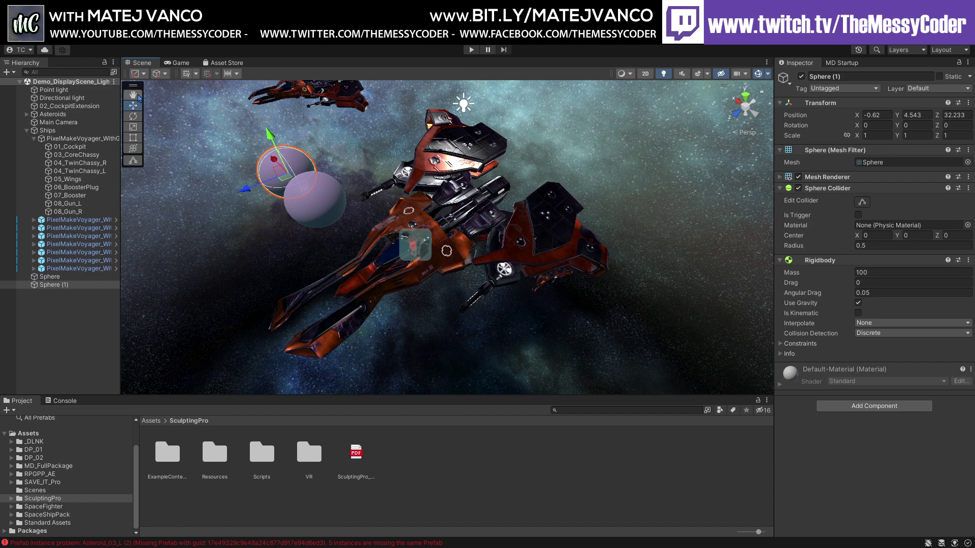
click(133, 126)
drag(287, 173, 262, 179)
click(232, 172)
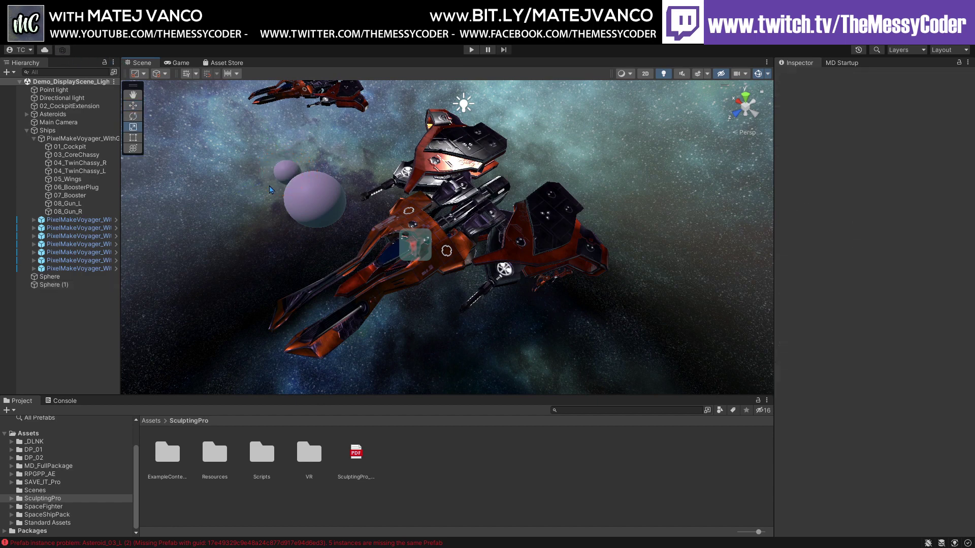
click(51, 285)
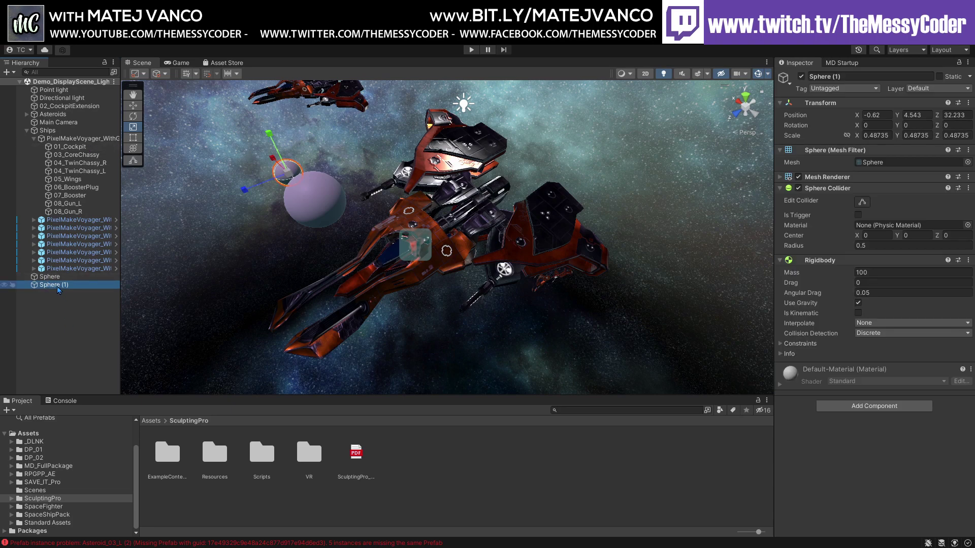
Duplicate Sphere (1) into a smaller sphere raised above it with mass 5
key(ctrl+d)
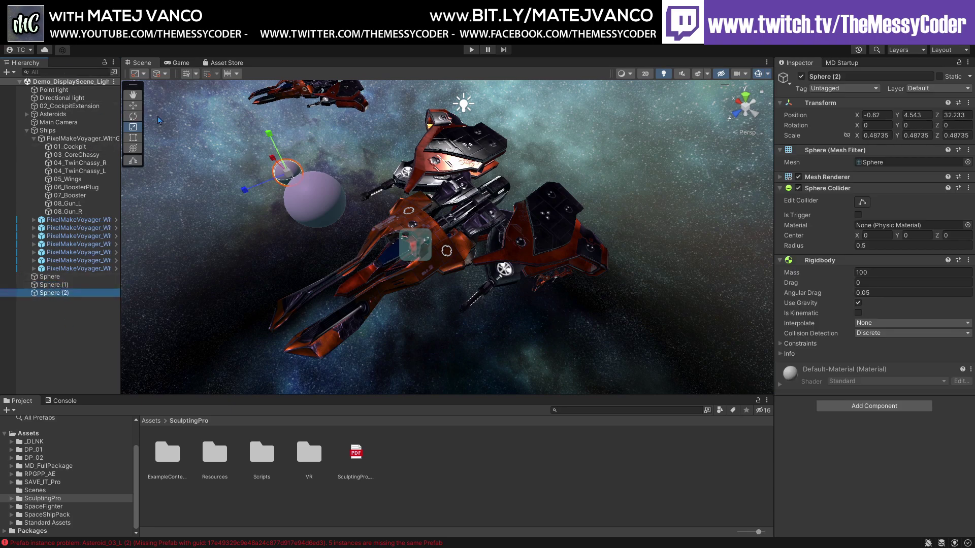
mouse_move(287, 173)
mouse_down()
mouse_move(249, 188)
mouse_move(276, 181)
mouse_up()
click(133, 105)
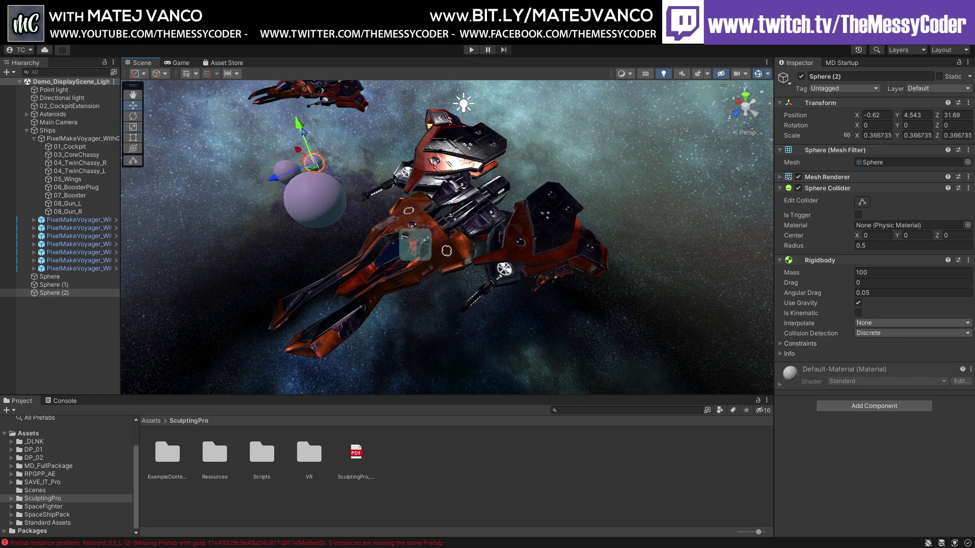
drag(300, 125, 278, 85)
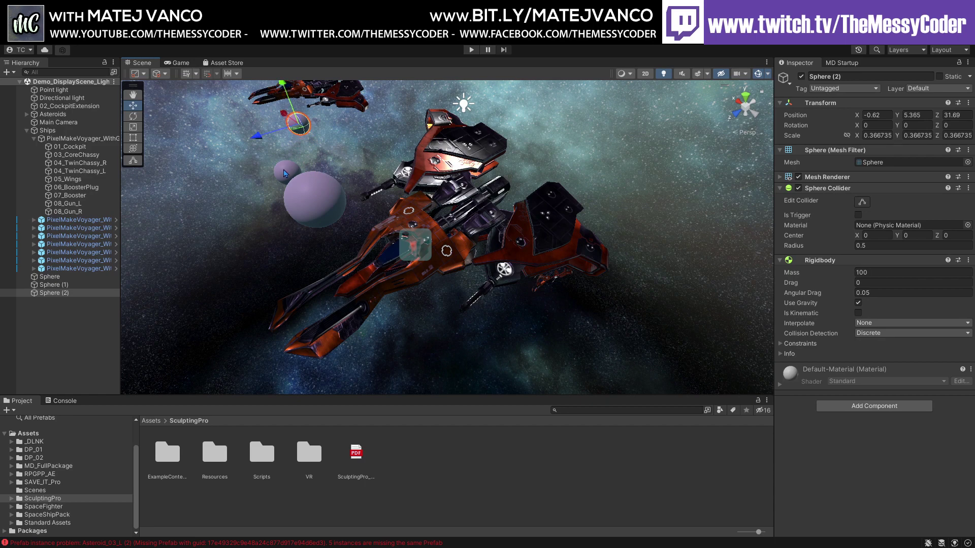
click(892, 272)
text(50)
Raise Sphere (1) slightly and set its mass to 75
click(54, 285)
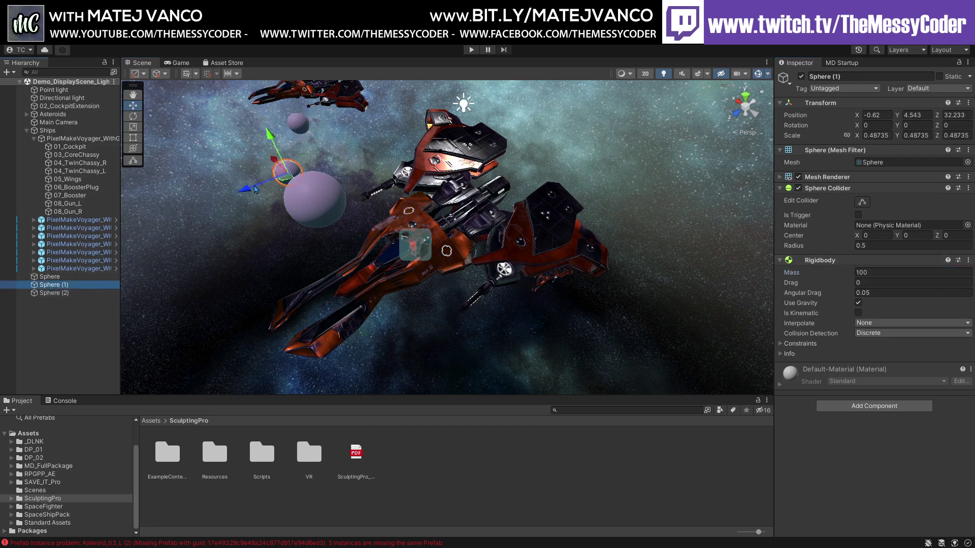
drag(273, 143, 266, 129)
click(873, 273)
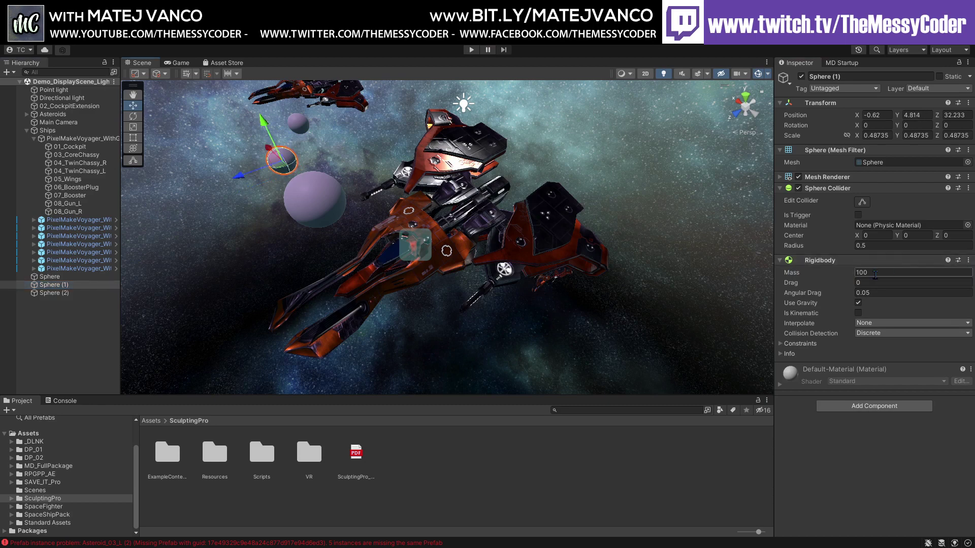
text(75)
ctrl+click(49, 277)
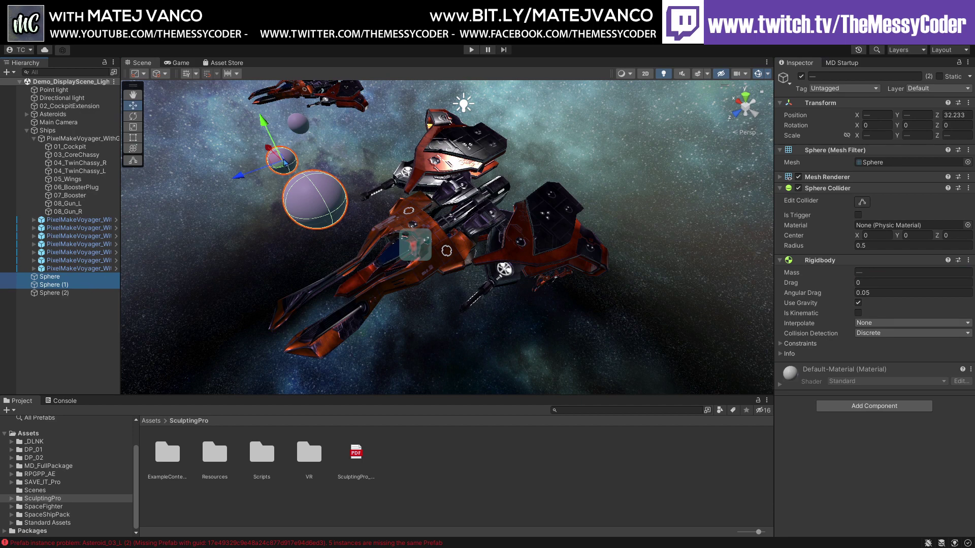
Duplicate the three spheres, shift the copies up and right, and halve Sphere (3)
click(69, 293)
shift+click(64, 278)
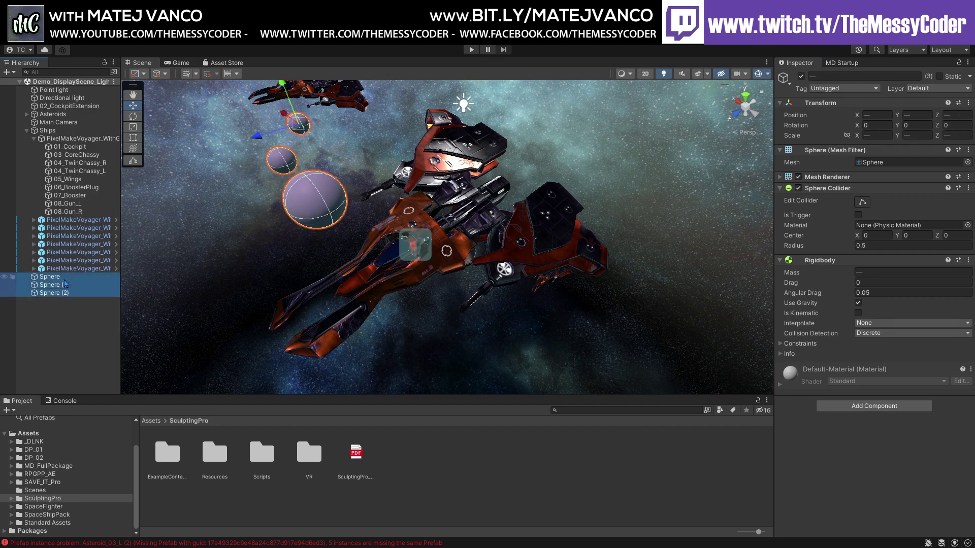
key(ctrl+d)
drag(295, 123, 317, 118)
click(77, 302)
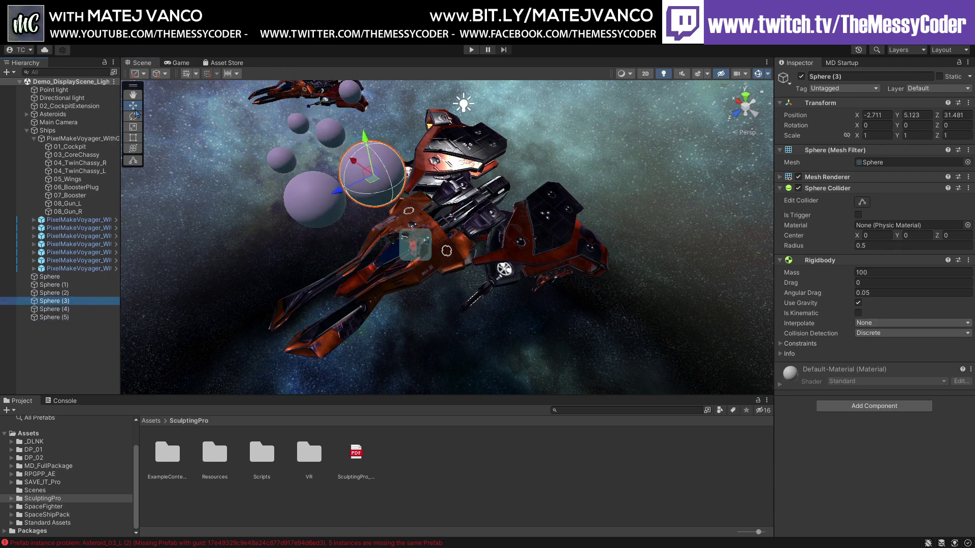
click(133, 127)
drag(376, 176, 348, 180)
click(55, 356)
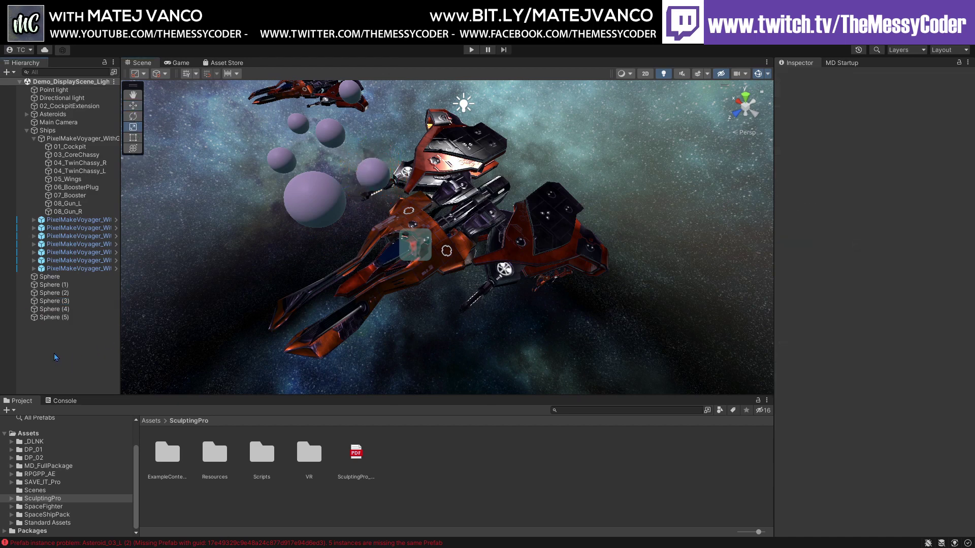
right_drag(419, 220, 398, 214)
scroll(398, 215, down, 2)
scroll(398, 214, down, 2)
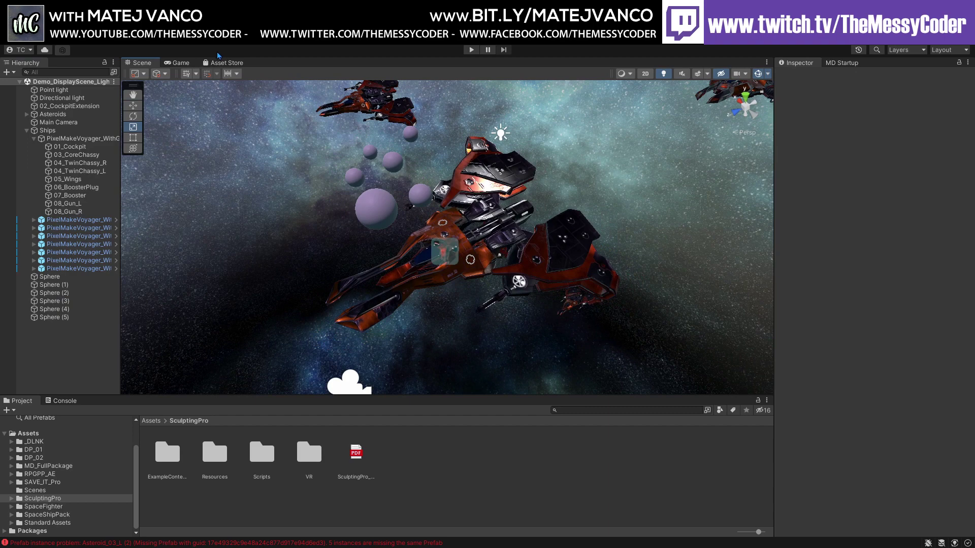
Fly the view to the ship and add a Mesh Collider to 02_CockpitExtension
click(185, 62)
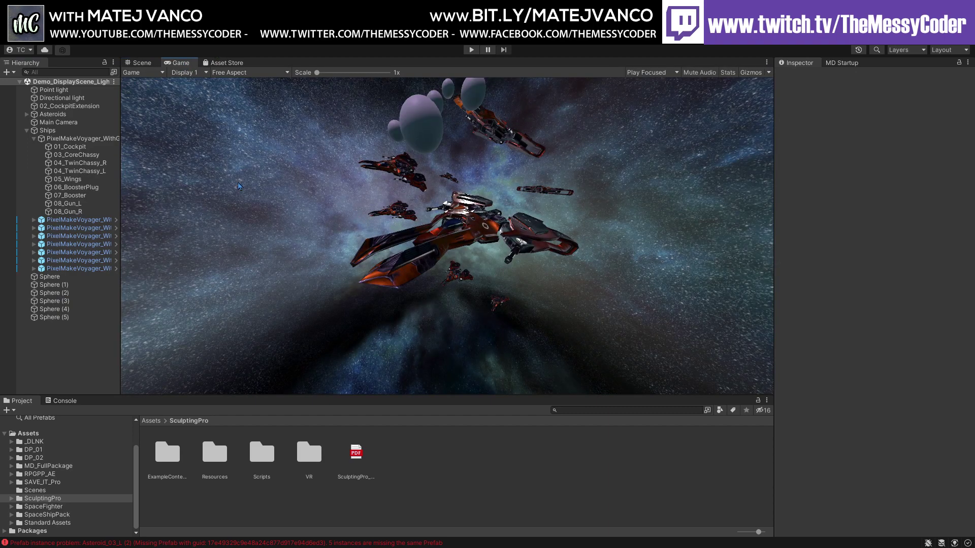
click(140, 65)
right_drag(260, 210, 363, 180)
key(w)
key(s)
key(w)
key(s)
click(446, 311)
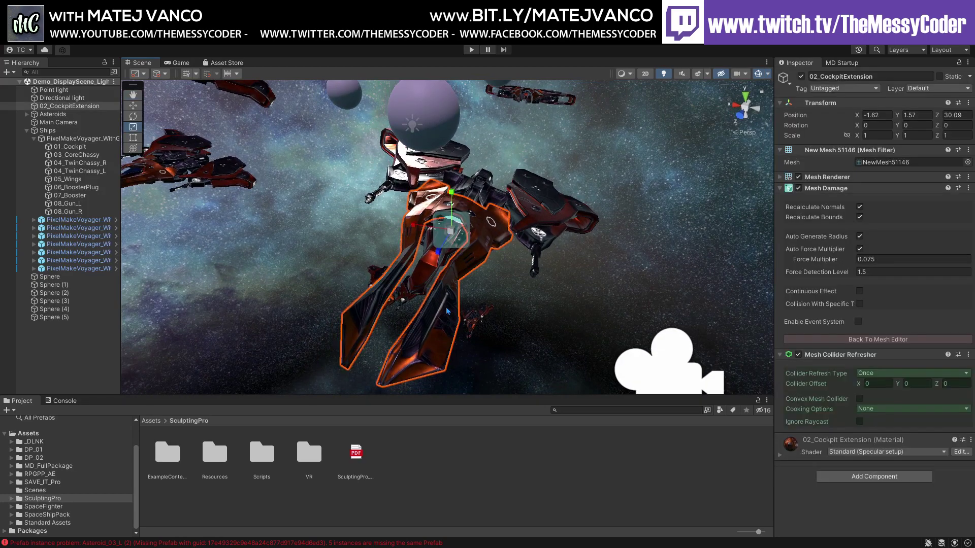
click(871, 476)
click(874, 432)
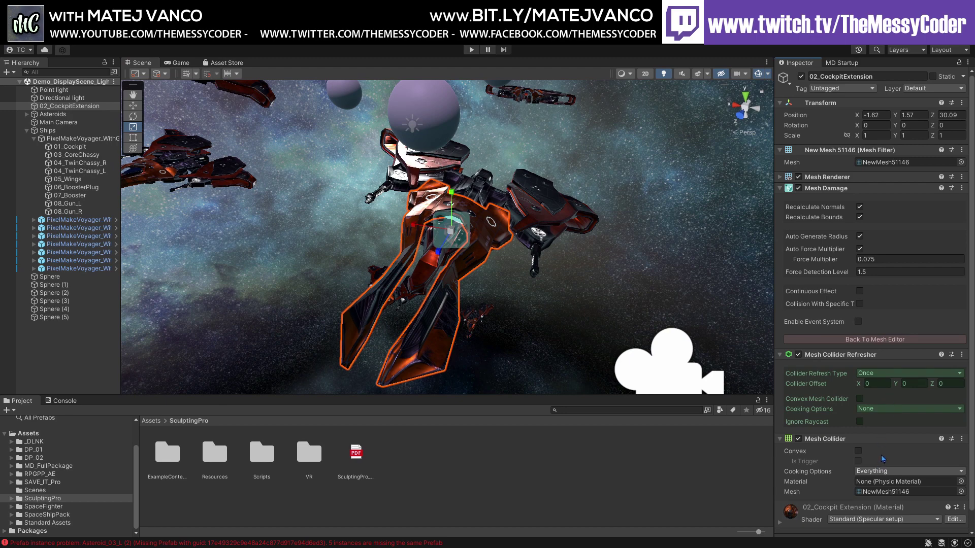
Remove the cockpit extension's Mesh Collider and select the Main Camera
scroll(882, 454, down, 1)
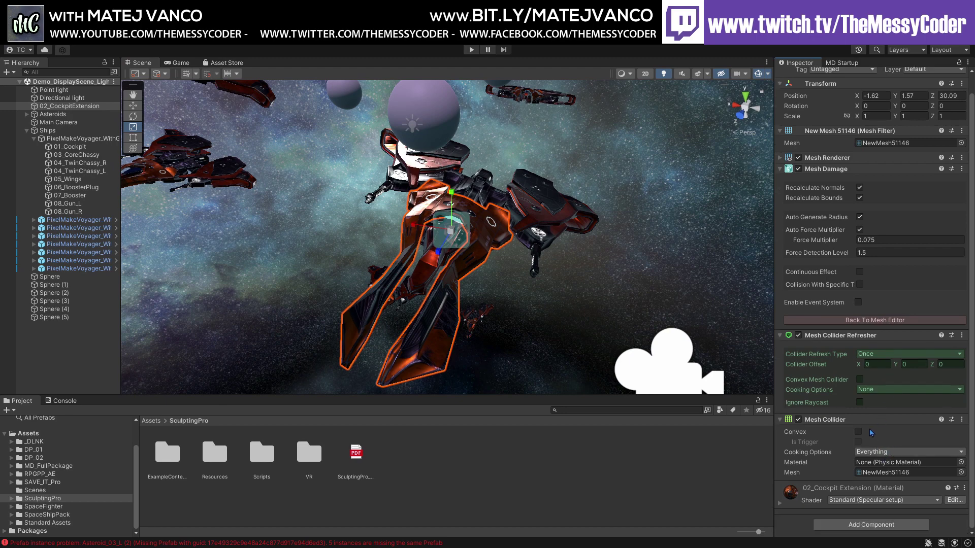
click(961, 420)
click(936, 446)
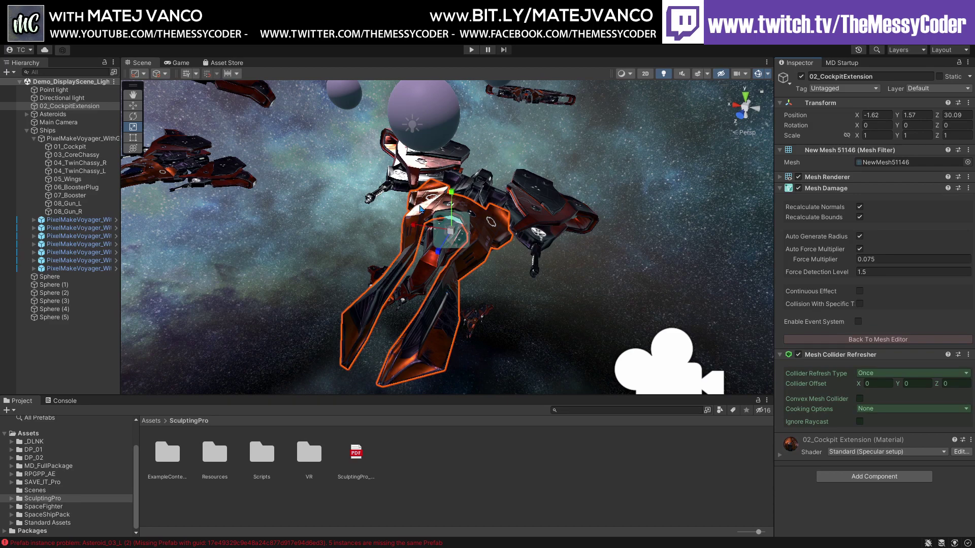
click(71, 124)
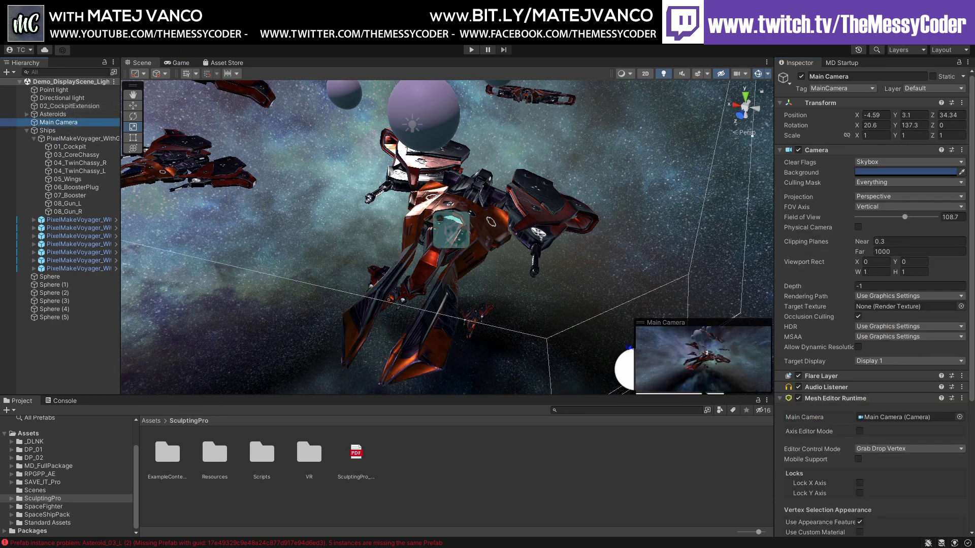
Align the Main Camera with the Scene view facing the fleet and set Field of View to 71
click(136, 270)
right_drag(229, 249, 321, 226)
key(a)
key(s)
key(w)
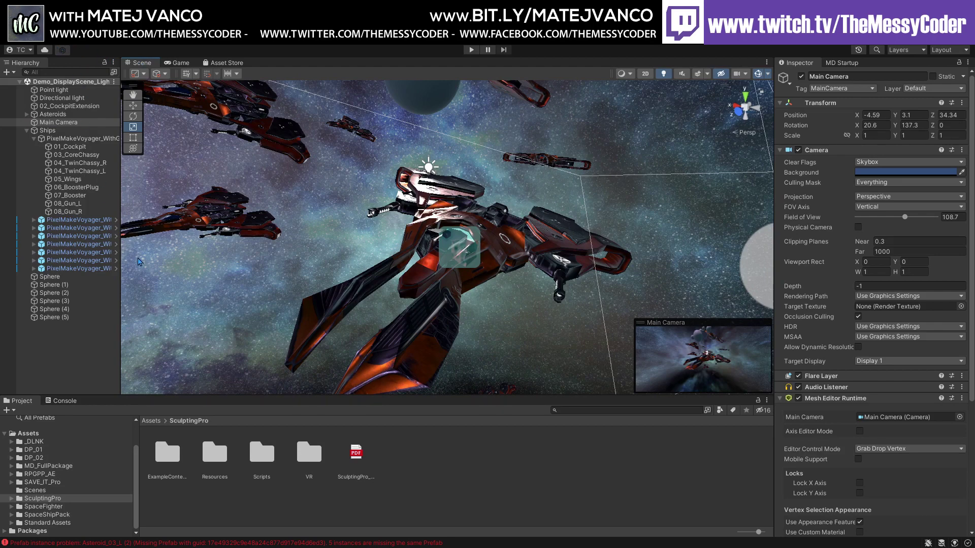
key(ctrl+shift+f)
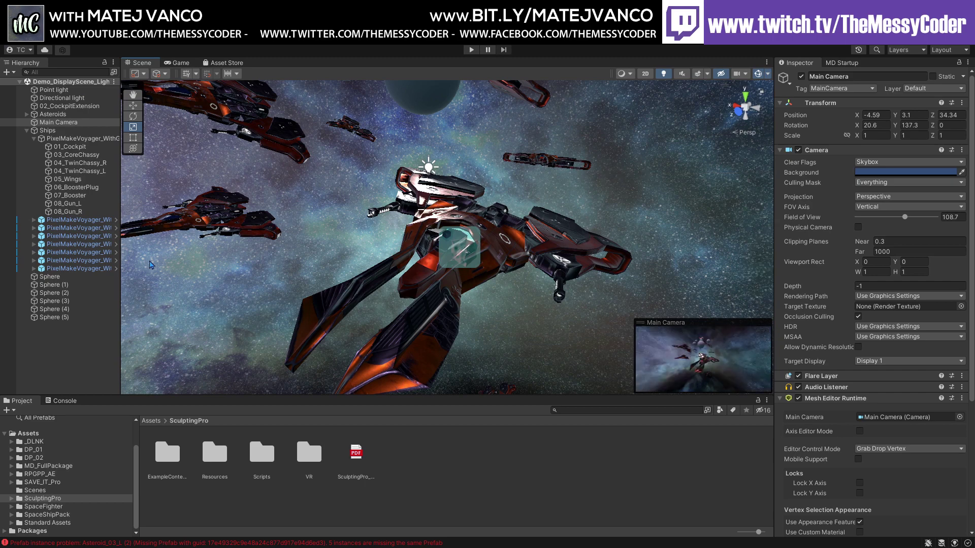
right_drag(355, 263, 357, 265)
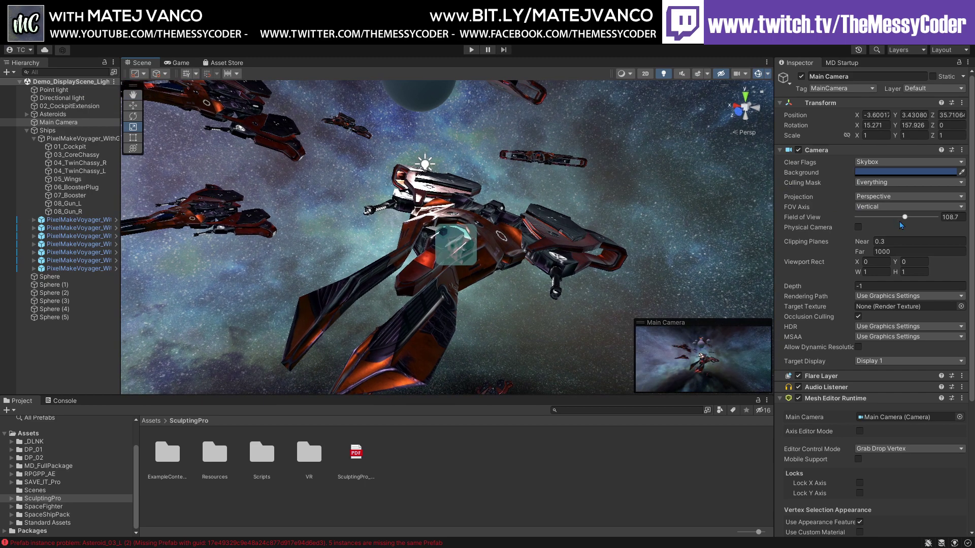
drag(901, 219, 889, 219)
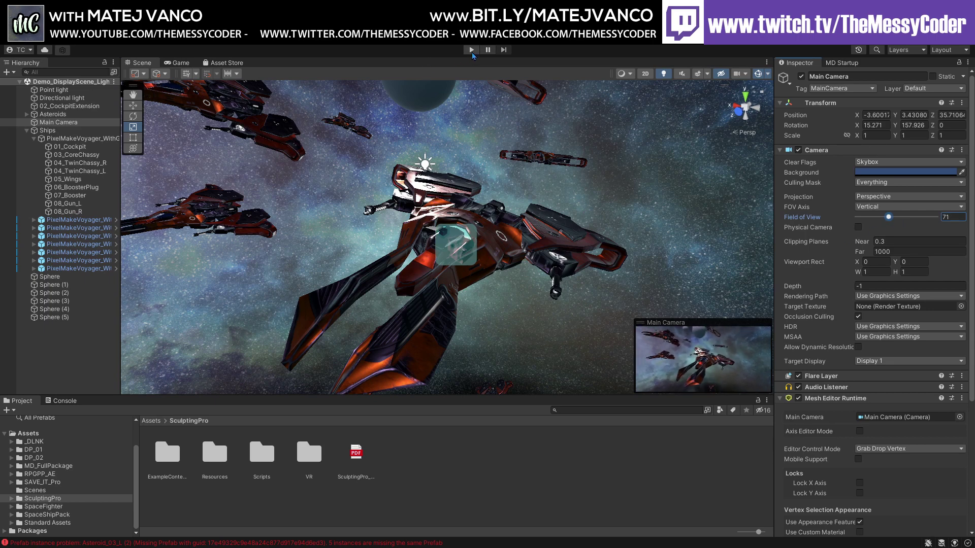
Switch to the Game view, run and stop a play test, then select Sphere (1)
click(181, 63)
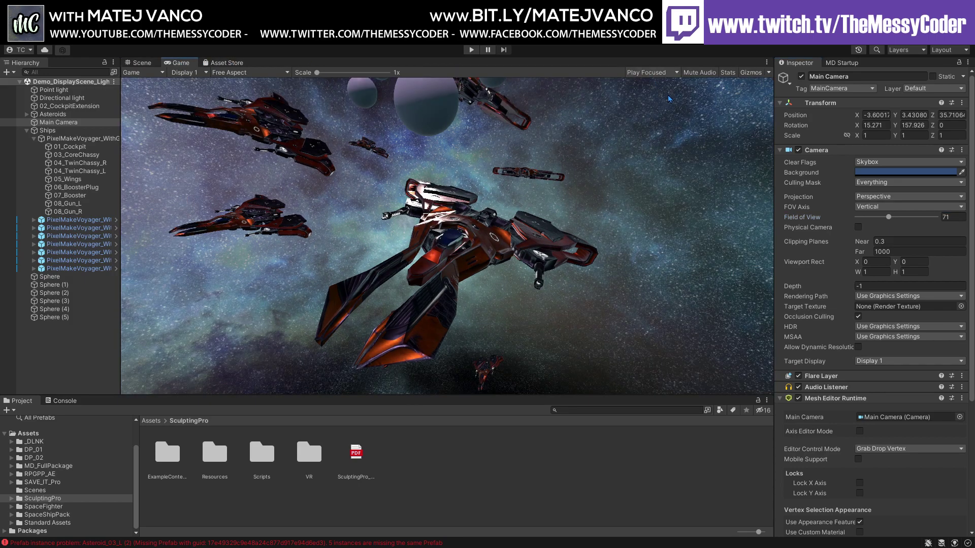
click(471, 49)
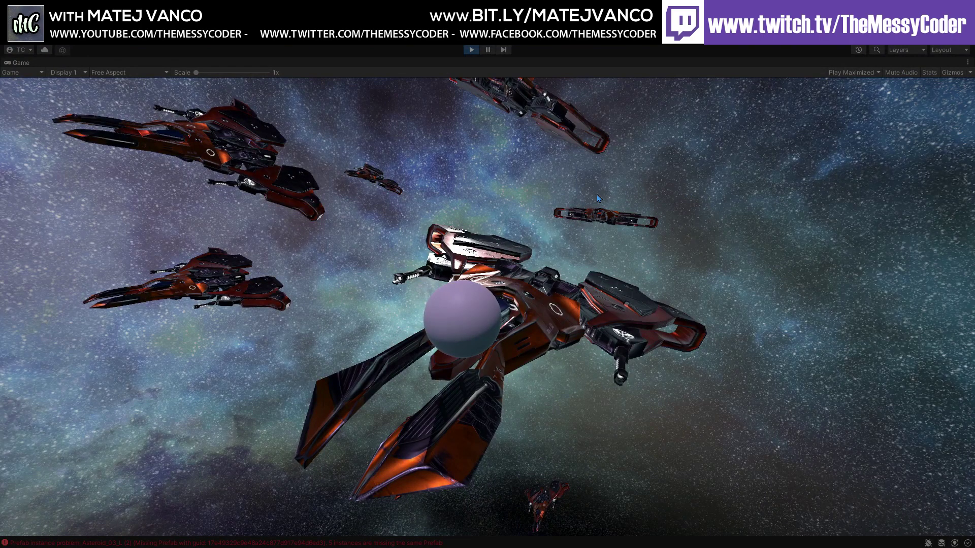
click(468, 52)
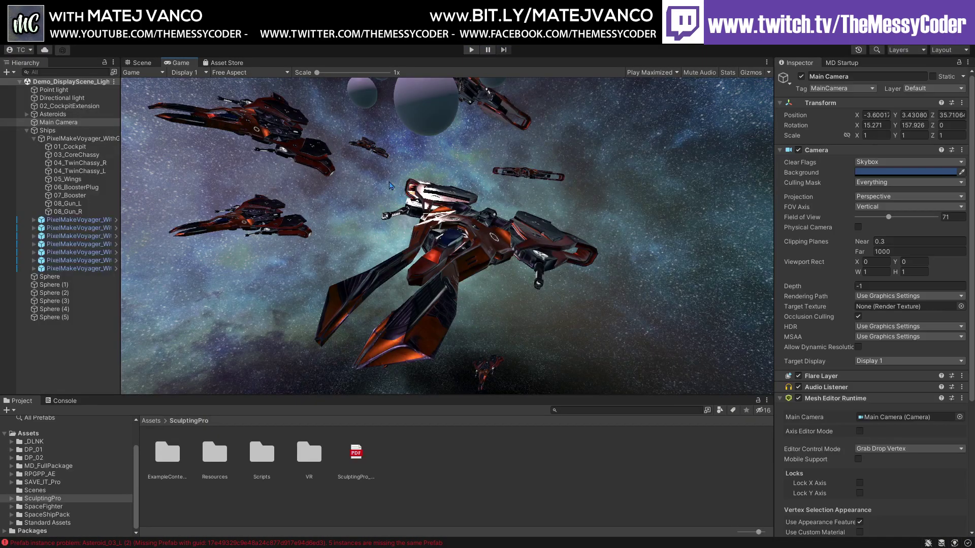
click(57, 285)
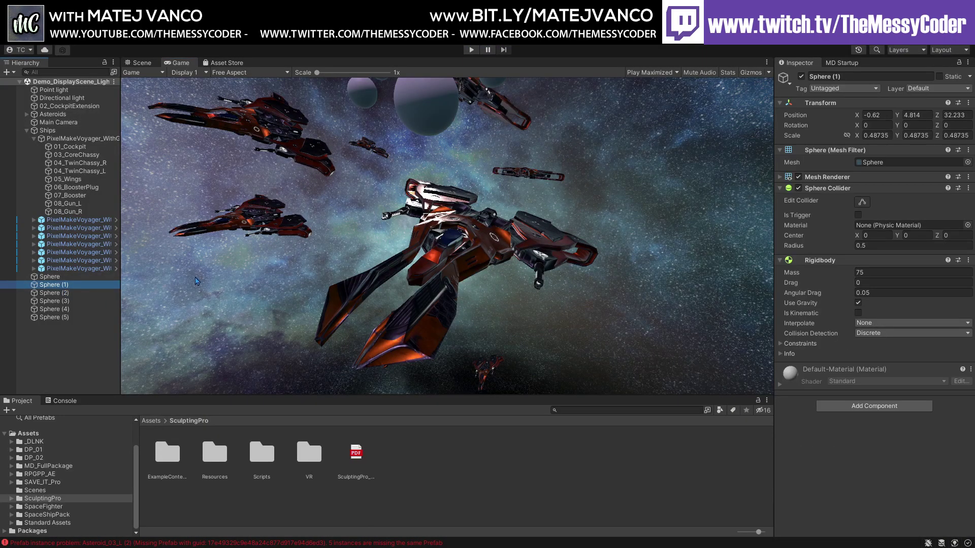
Lower Sphere (1) beside the ship, then shift it sideways and upward
click(147, 63)
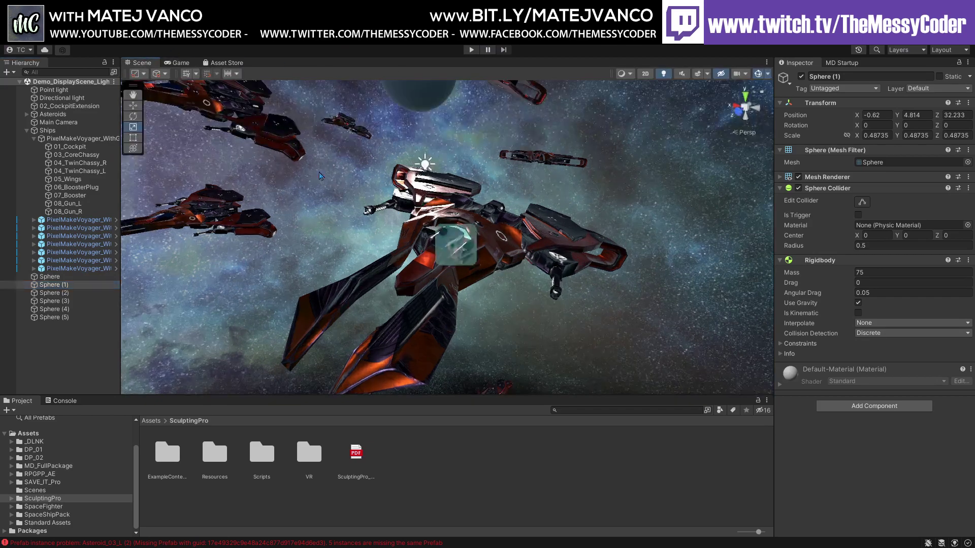
scroll(439, 210, down, 4)
scroll(438, 214, up, 3)
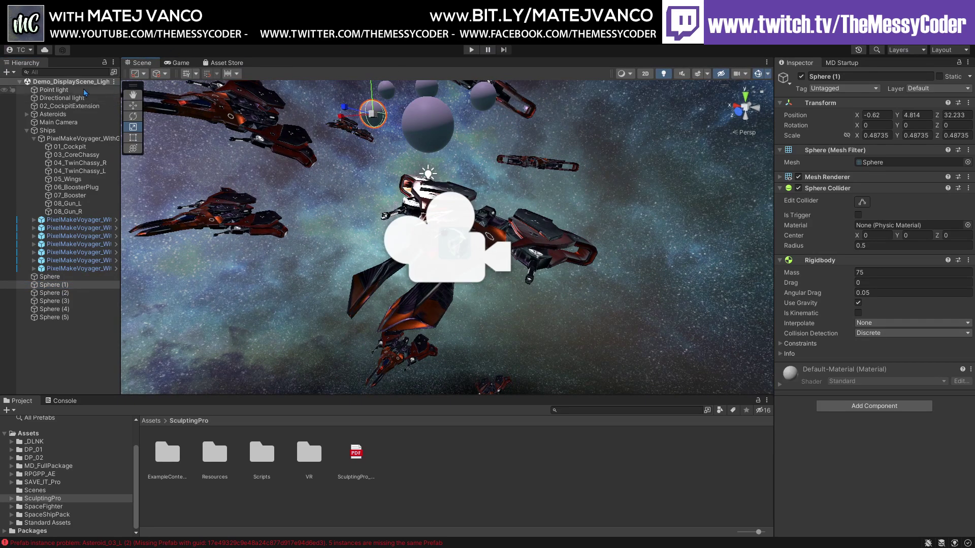
mouse_move(368, 210)
alt+mouse_down()
mouse_move(369, 223)
mouse_move(361, 220)
alt+mouse_up()
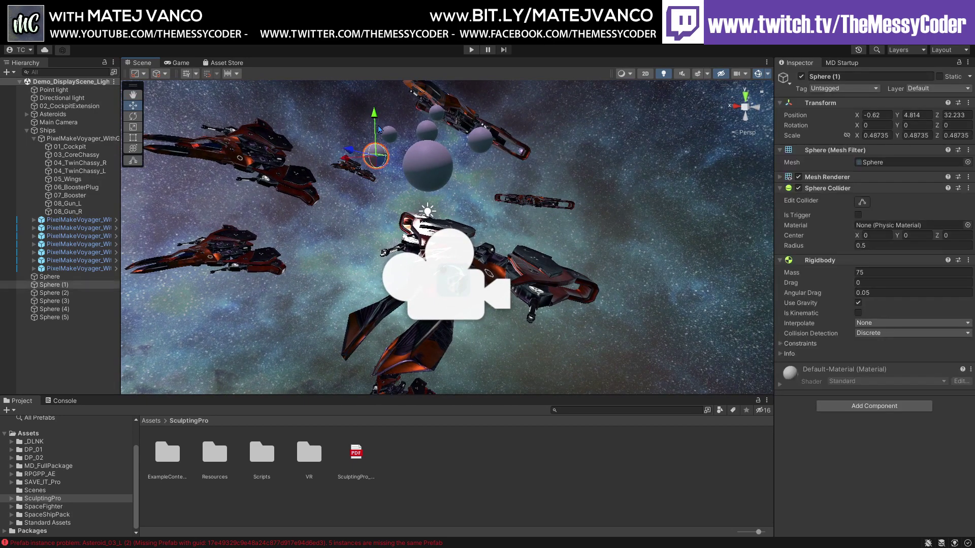
drag(374, 116, 366, 267)
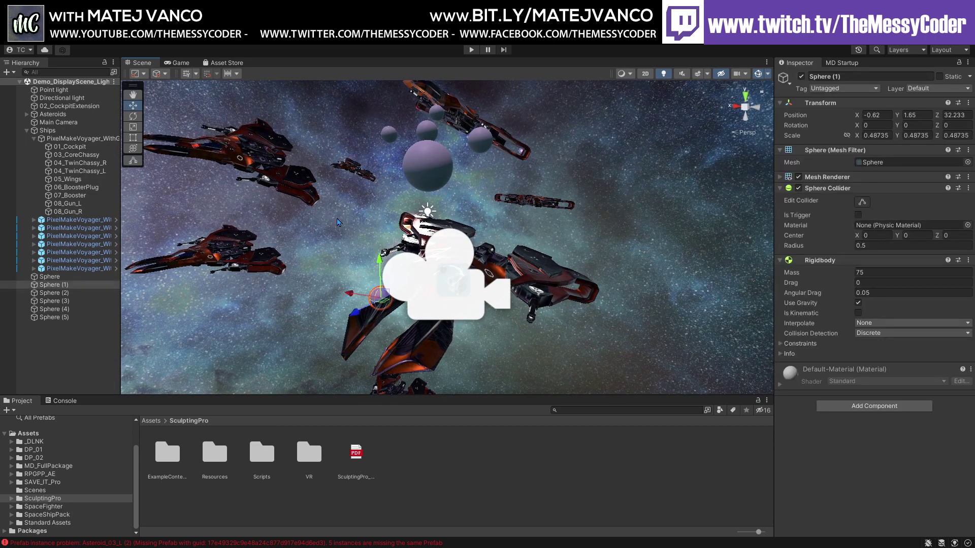
right_drag(363, 261, 384, 285)
mouse_move(384, 285)
alt+mouse_down()
mouse_move(373, 292)
mouse_move(389, 292)
alt+mouse_up()
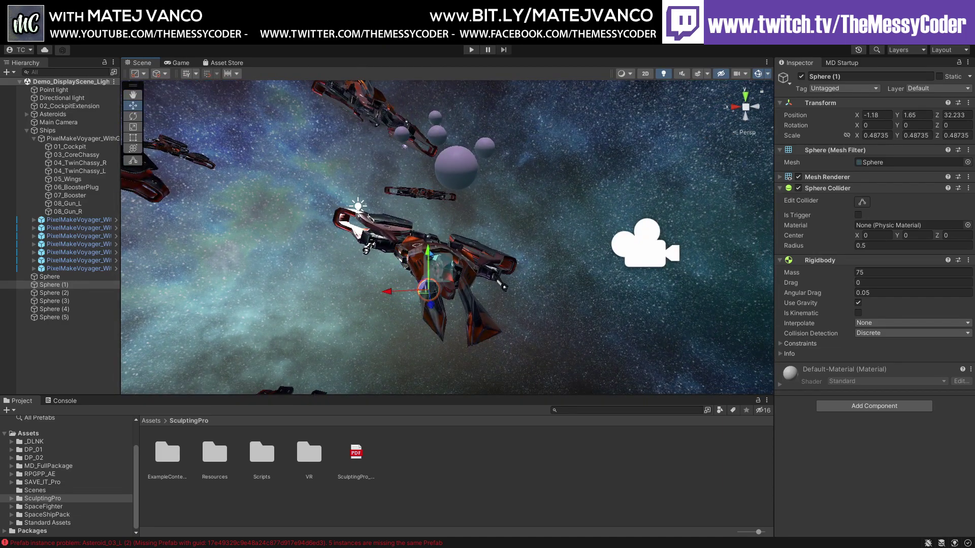
drag(427, 250, 426, 121)
Move Sphere (2) down into the cluster and shift Sphere (4) right and slightly higher
click(401, 136)
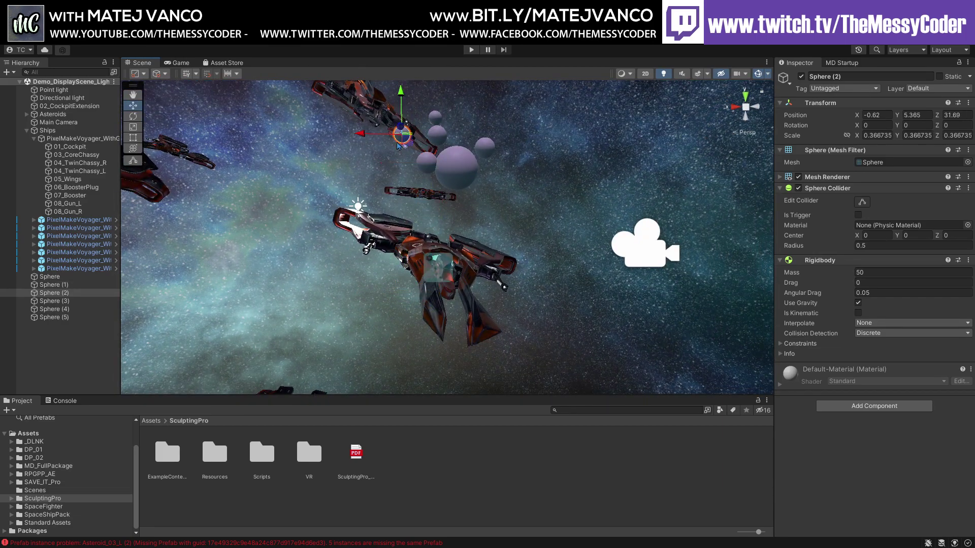
drag(363, 138, 387, 137)
drag(428, 95, 434, 238)
click(437, 133)
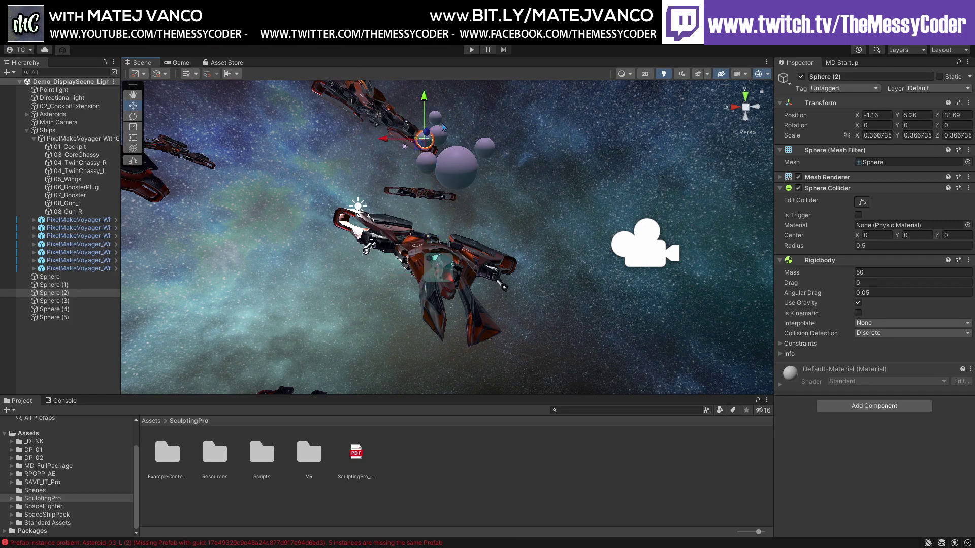
drag(401, 136, 433, 136)
mouse_move(470, 94)
mouse_down()
mouse_move(468, 243)
mouse_move(472, 75)
mouse_up()
Bring the small Sphere (5) forward and down among the other spheres
click(435, 121)
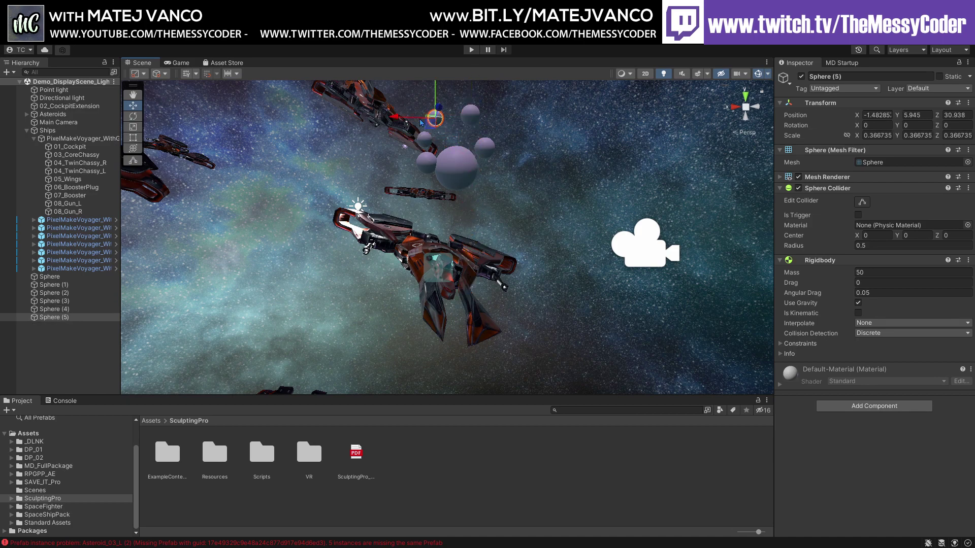
key(a)
right_drag(411, 159, 430, 157)
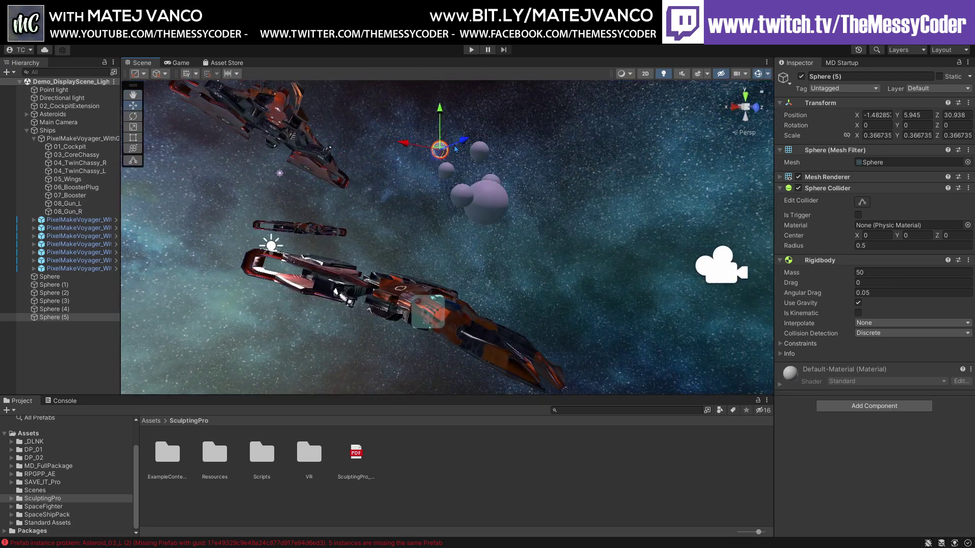
drag(456, 149, 571, 153)
right_drag(571, 153, 455, 122)
drag(456, 119, 453, 296)
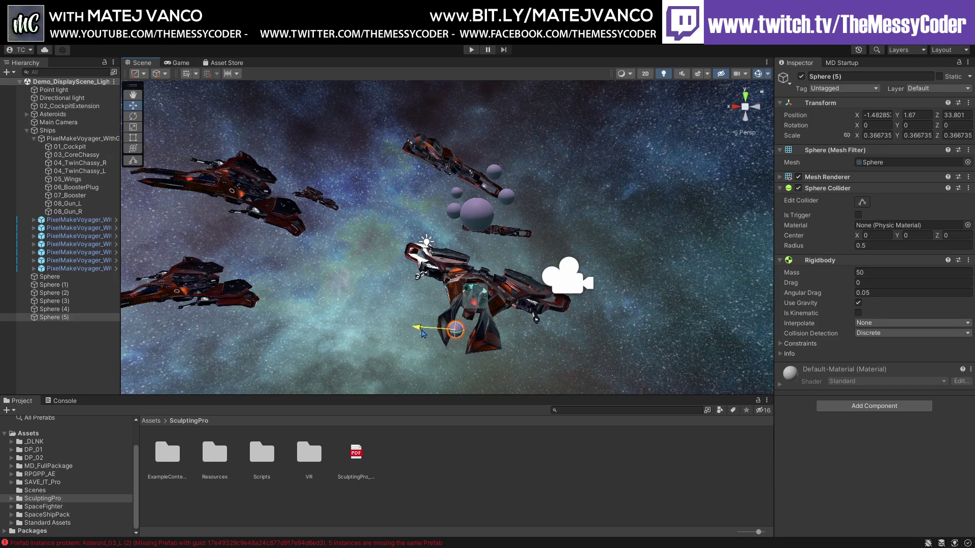
drag(421, 330, 436, 140)
Reposition the large sphere to about (-2.17, 4.8, 33.02) among the cluster
click(483, 201)
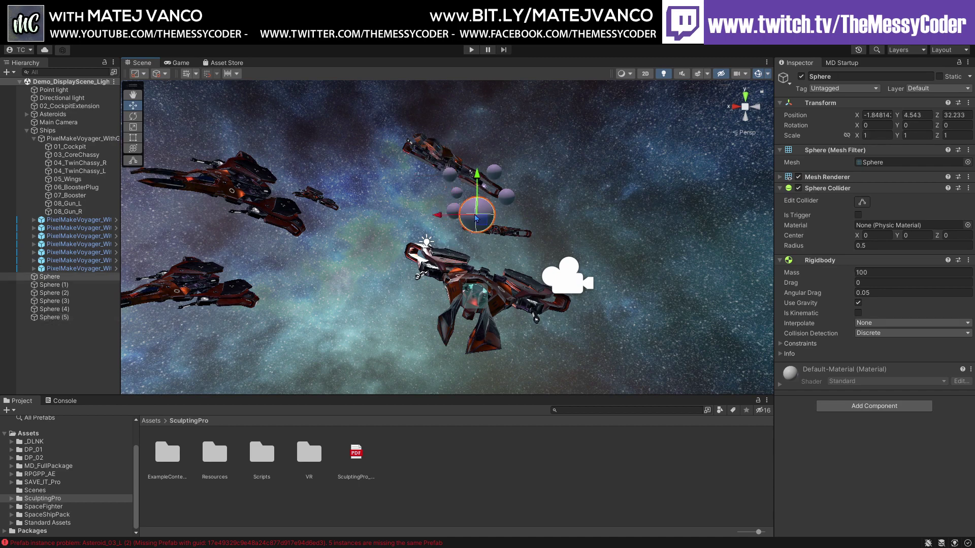
drag(477, 172, 477, 262)
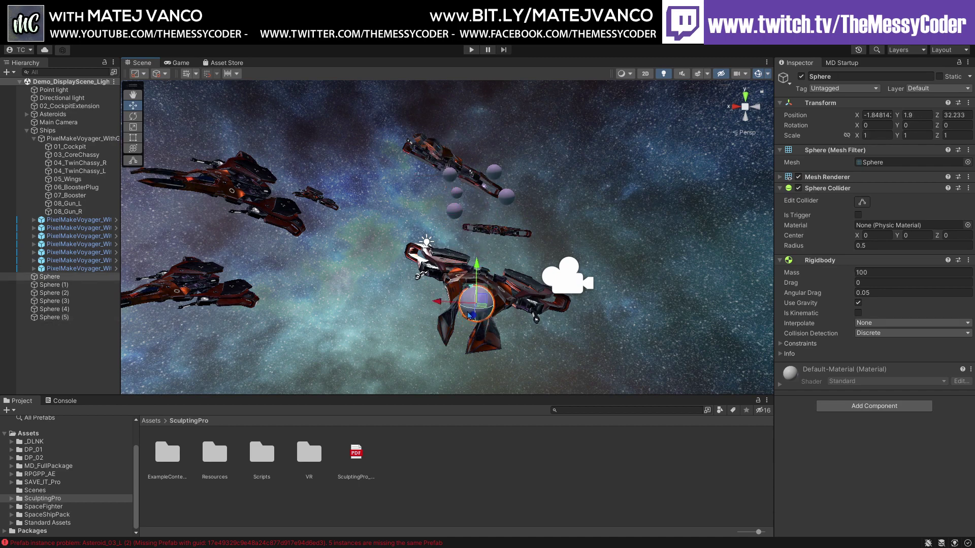
drag(471, 303, 449, 320)
drag(483, 288, 481, 352)
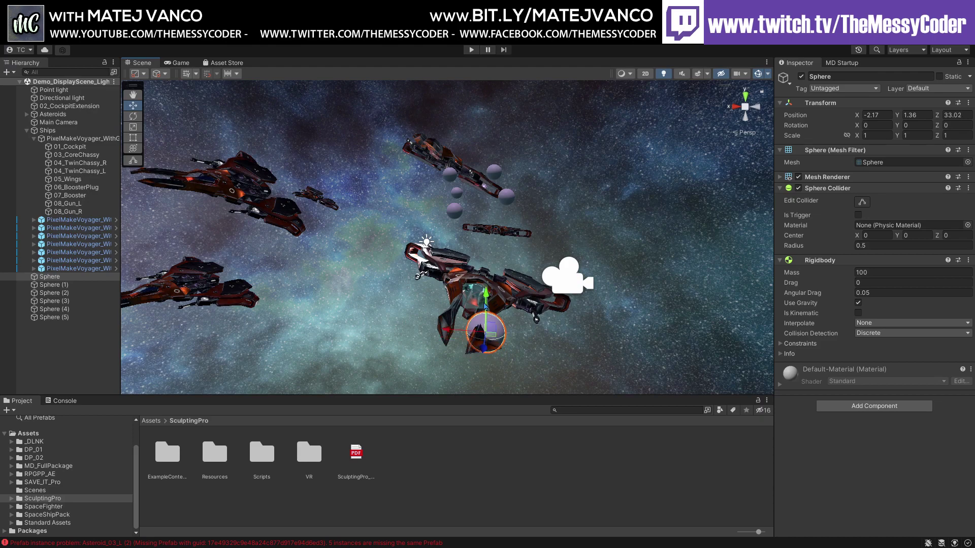
drag(483, 299, 505, 176)
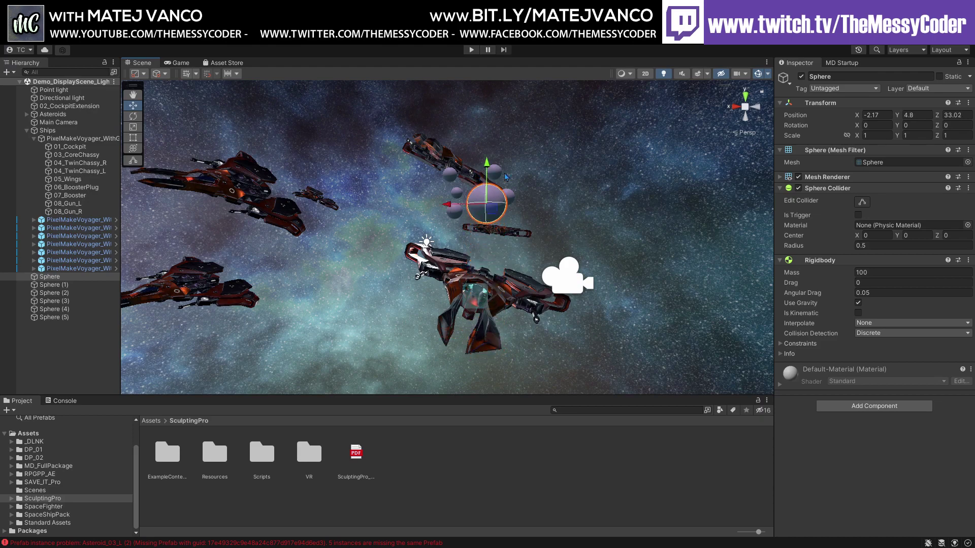
Select Sphere through Sphere (5) together and set their Rigidbody Mass to 1000
click(864, 272)
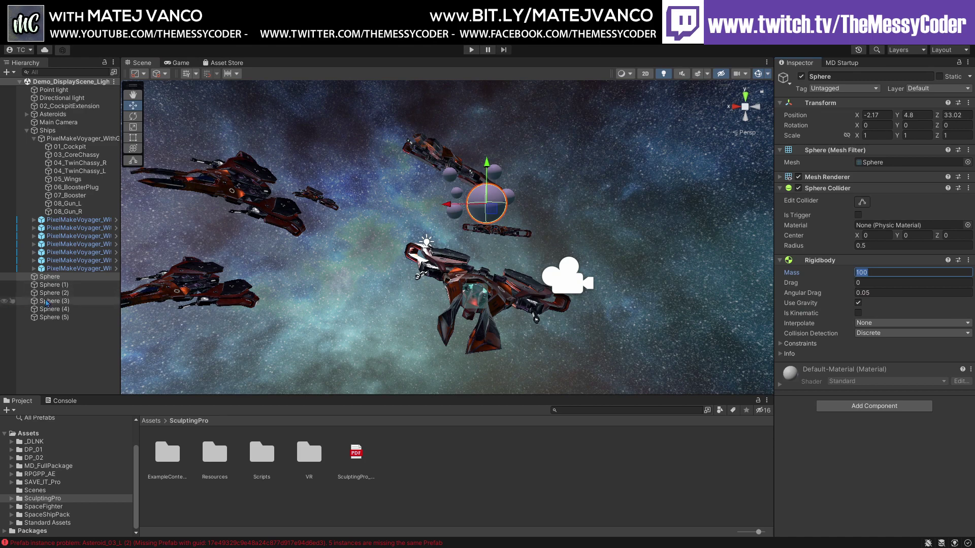
shift+click(65, 318)
click(889, 272)
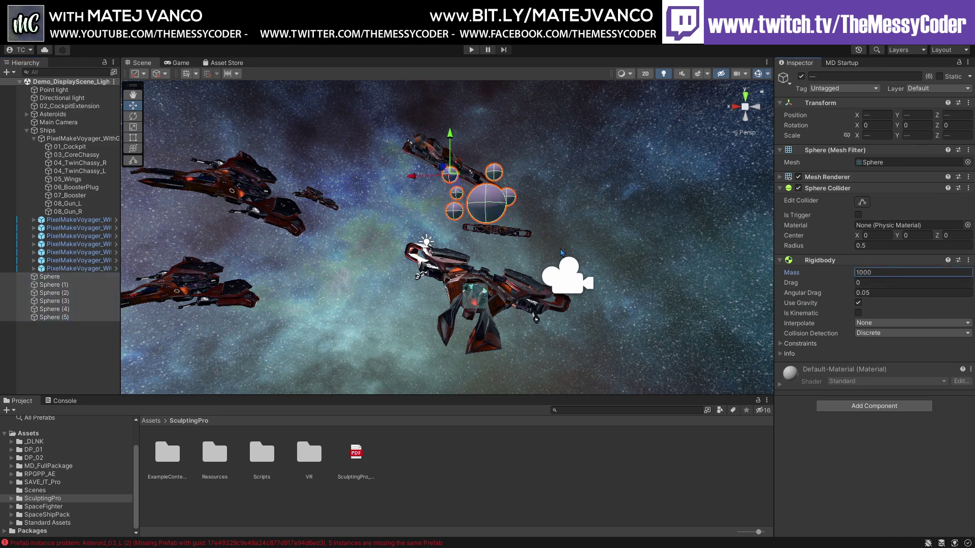
Lift all six spheres high above the ships, then select 02_CockpitExtension
right_drag(562, 253, 439, 247)
key(d)
key(s)
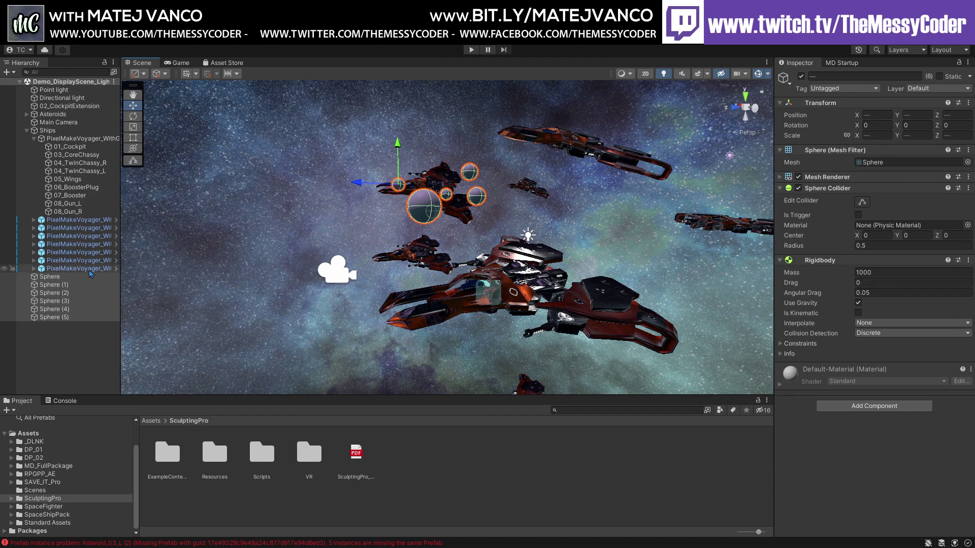
drag(398, 149, 400, 18)
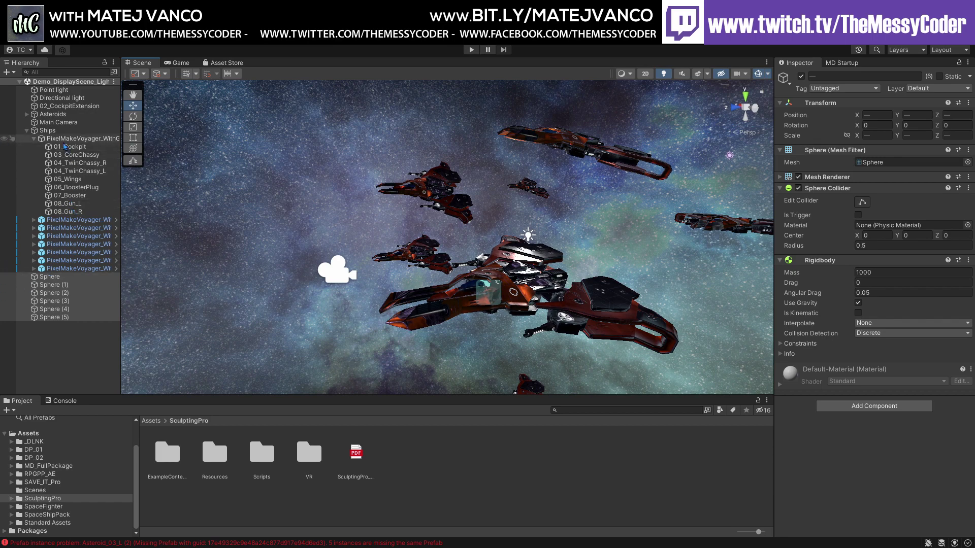
click(61, 106)
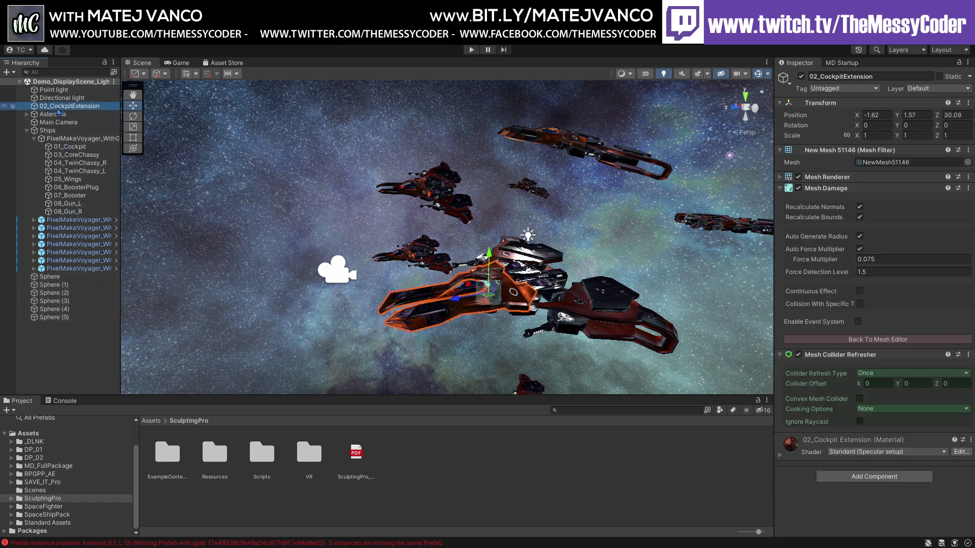
Change 02_CockpitExtension's Mesh Damage Force Multiplier to 0.1 and start Play mode
click(871, 259)
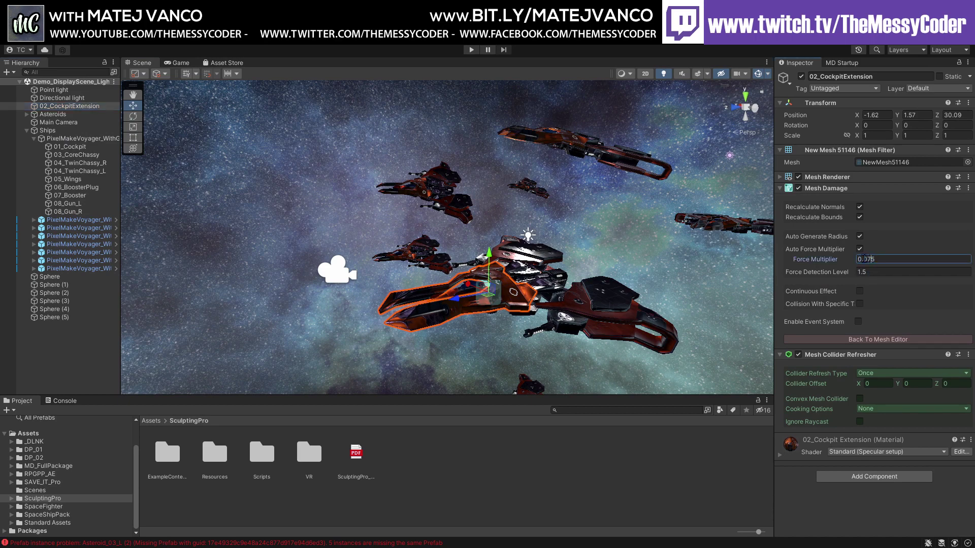
drag(863, 257, 899, 259)
text(1)
click(470, 50)
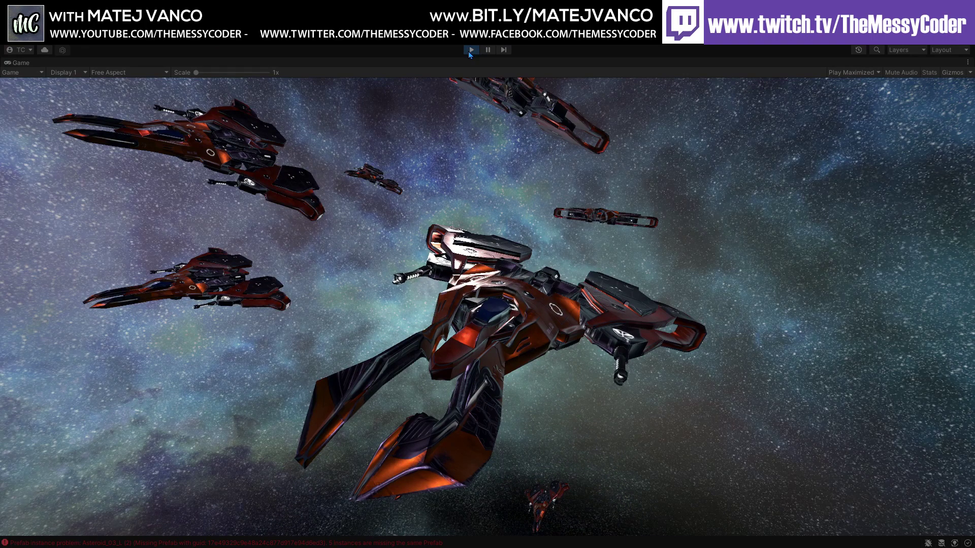
Stop the play test and frame Sphere (1) up close beside the lead ship
click(470, 50)
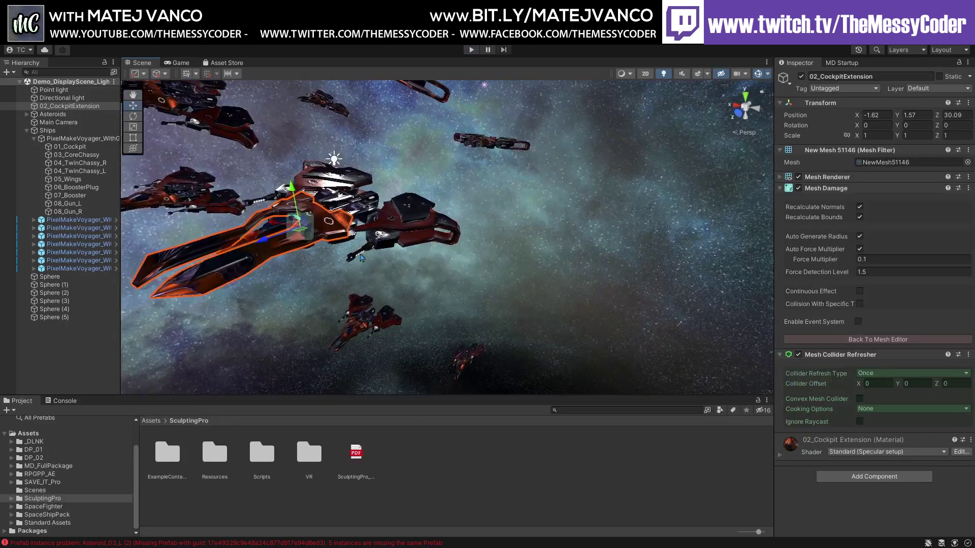
alt+drag(361, 258, 431, 264)
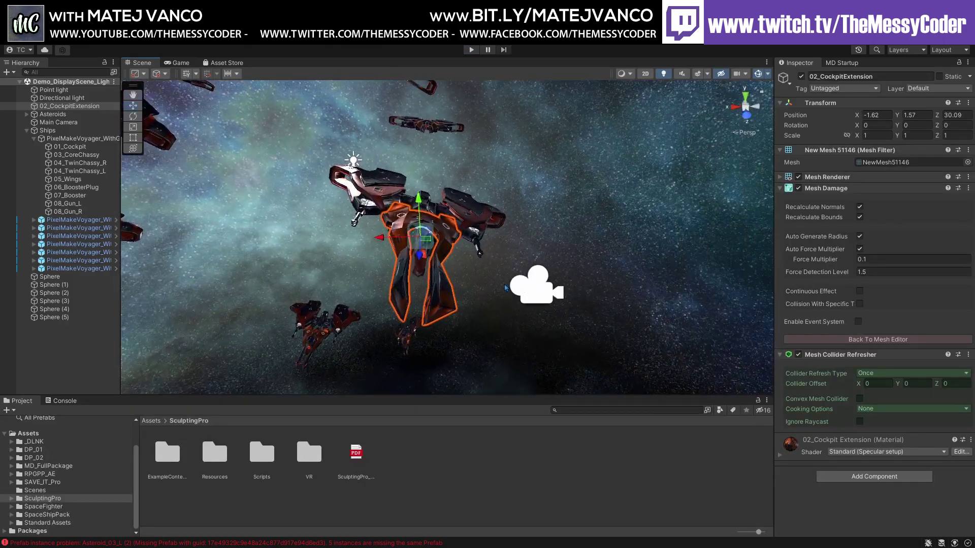
double_click(54, 285)
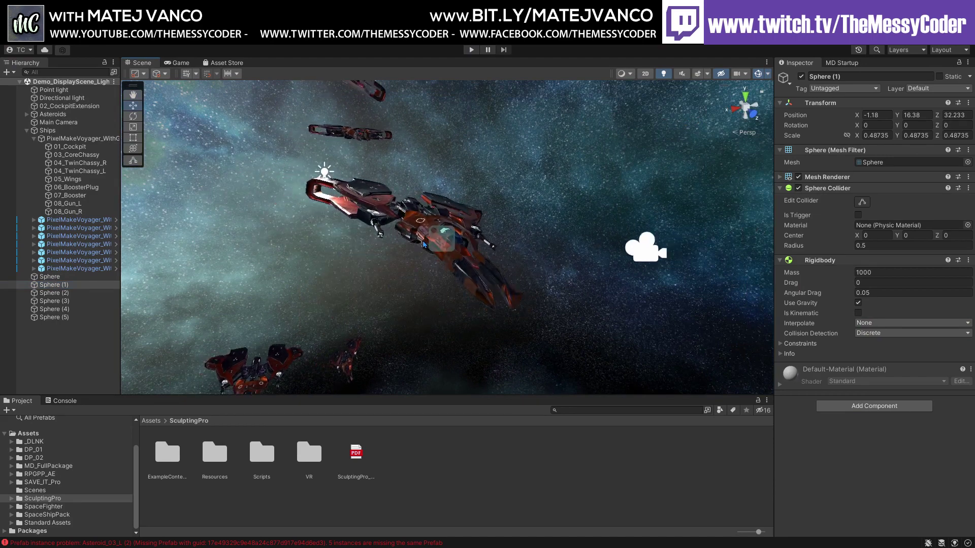
alt+drag(421, 239, 395, 219)
right_drag(295, 322, 388, 375)
key(w)
alt+drag(388, 376, 366, 335)
Check the Game view, then return to the Scene view orbited around the ships
click(179, 62)
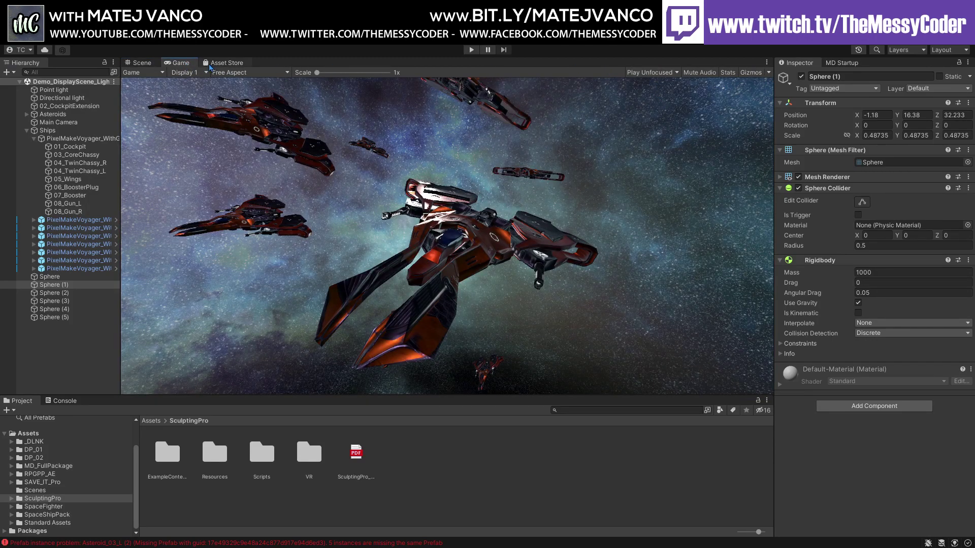
click(142, 63)
right_drag(441, 153, 444, 175)
alt+drag(442, 335, 509, 164)
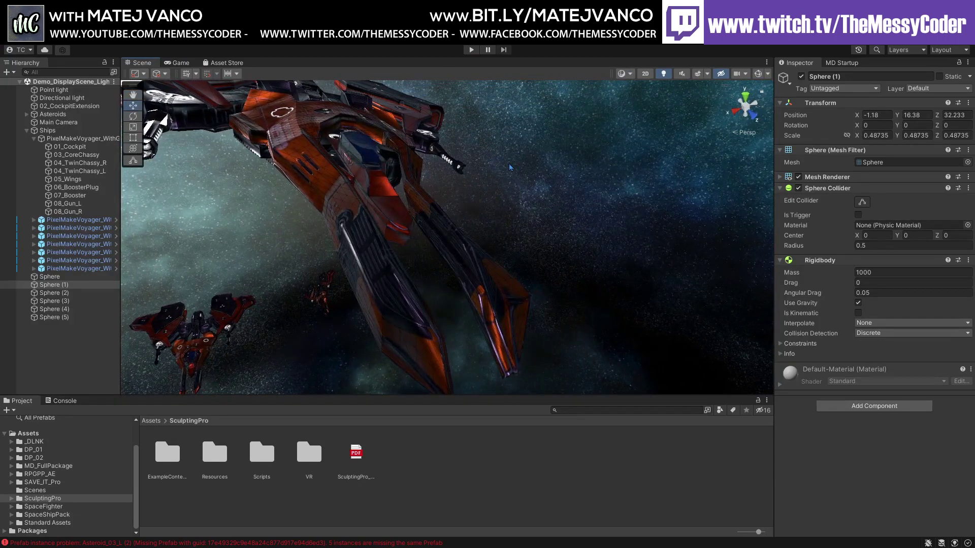
Switch the Scene view to Wireframe and start a play test
click(641, 104)
key(d)
right_drag(422, 237, 411, 233)
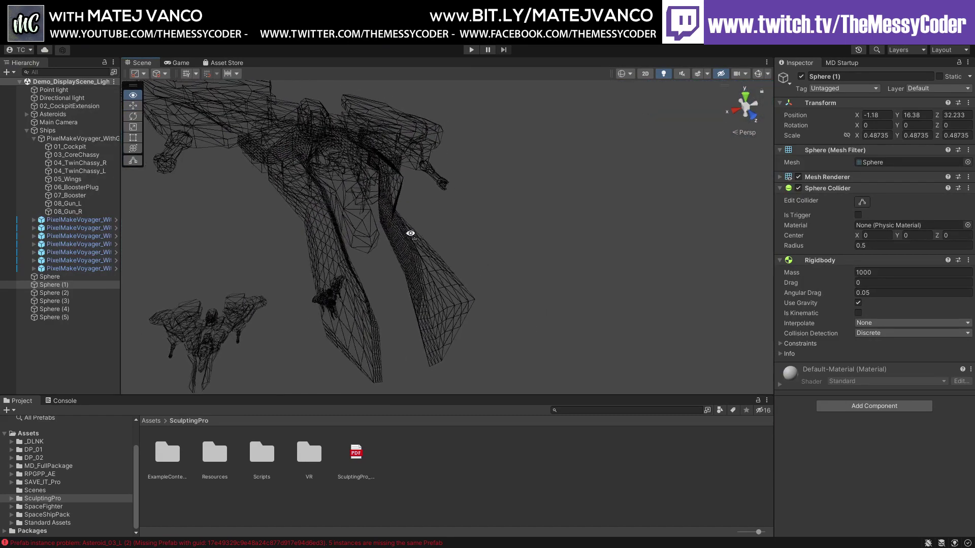
alt+drag(410, 234, 411, 236)
click(471, 49)
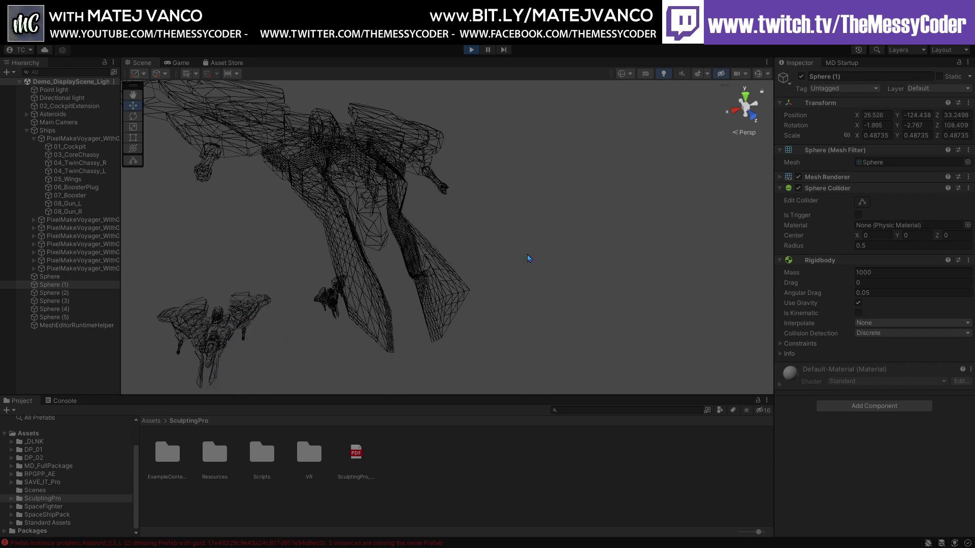
Watch the spheres strike the ships, switch to Shaded Wireframe, and stop the run
right_drag(571, 251, 477, 250)
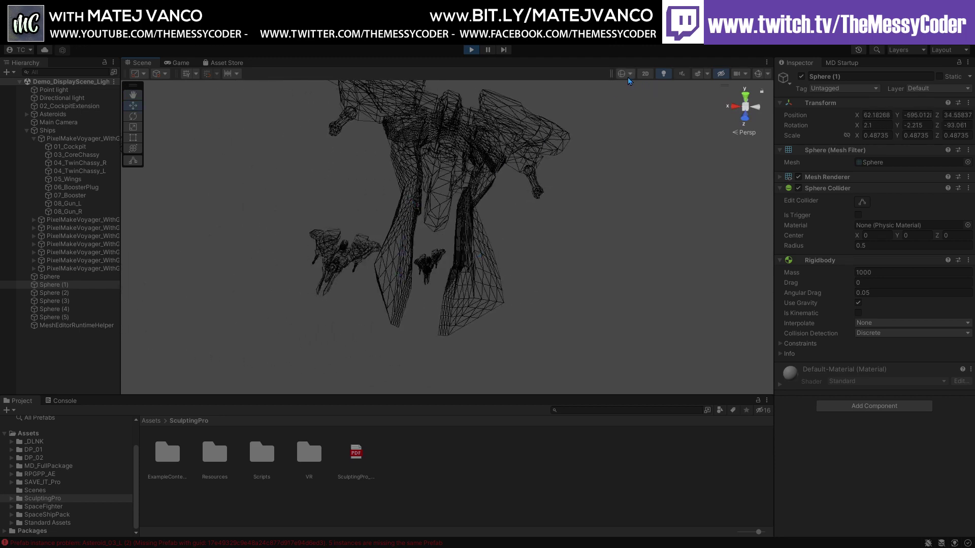
click(648, 108)
click(471, 50)
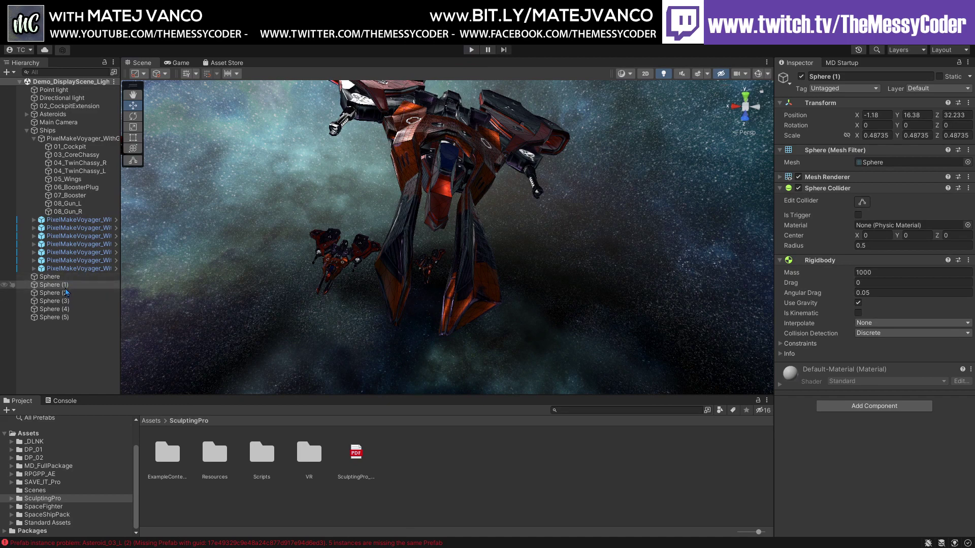
shift+click(63, 318)
right_drag(391, 336, 396, 252)
scroll(396, 252, down, 10)
key(f)
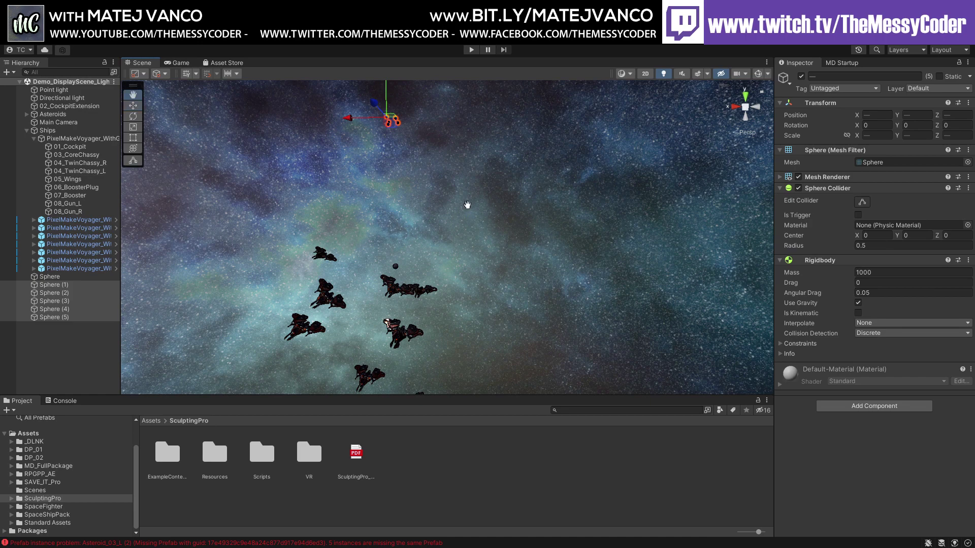
middle_drag(467, 204, 476, 229)
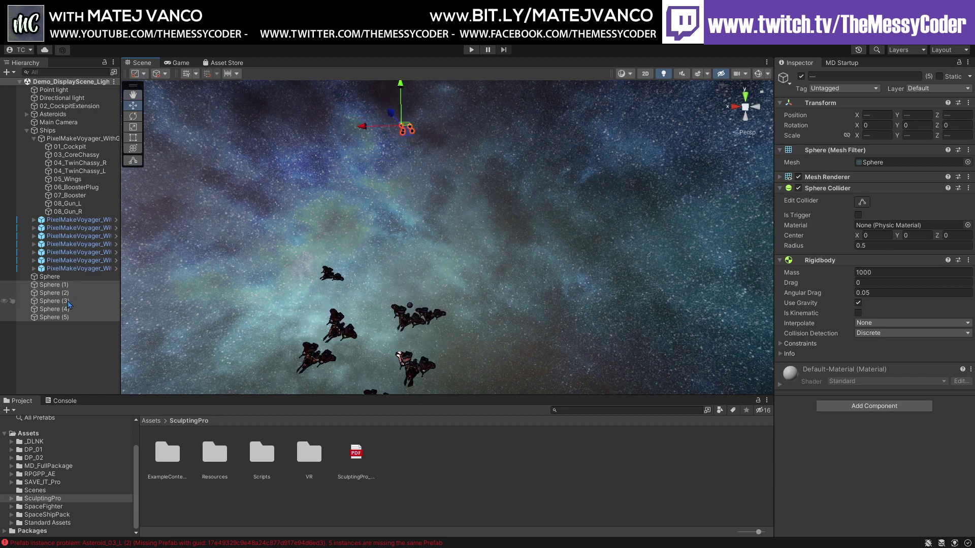
click(56, 277)
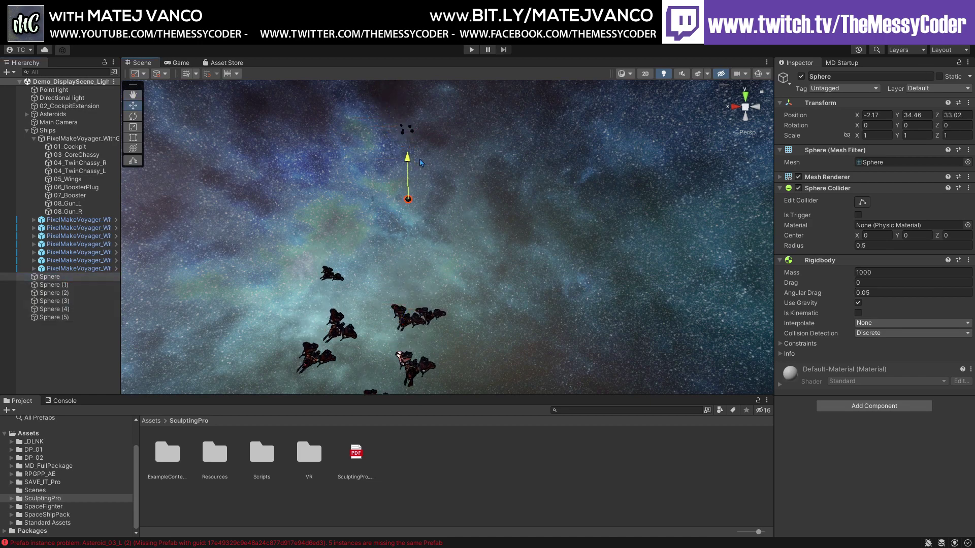
Nudge the large Sphere slightly higher and start a play test of the drop
drag(419, 75, 418, 72)
right_drag(422, 165, 507, 248)
key(w)
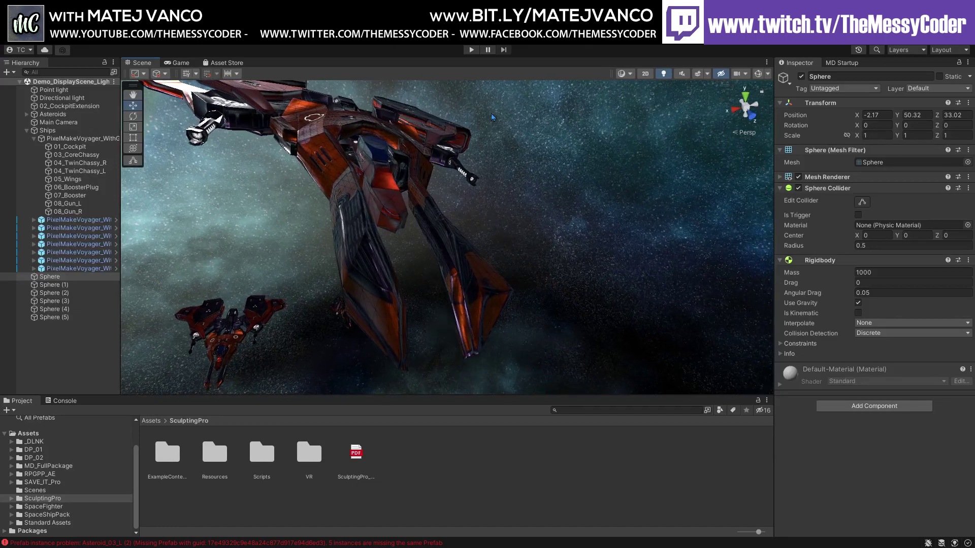
click(471, 50)
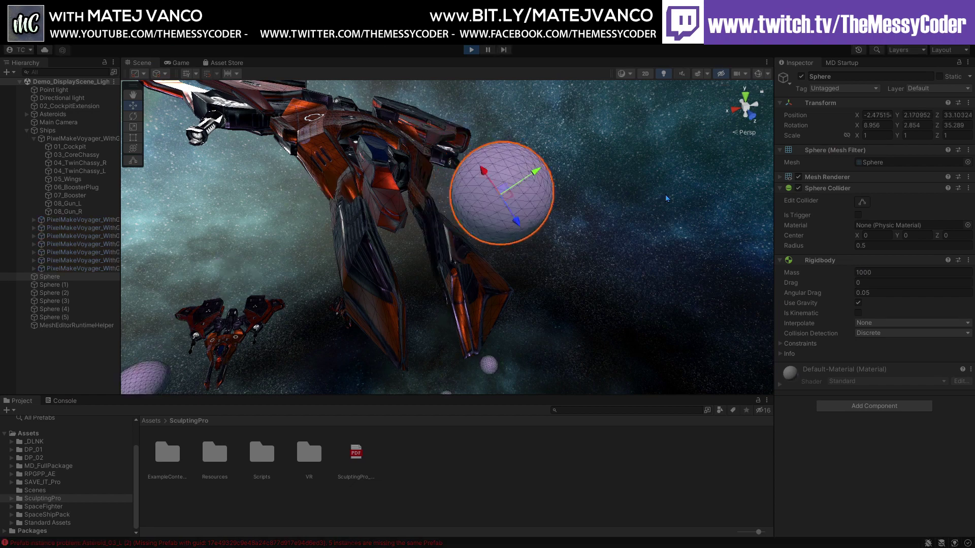
Orbit around the ships while playing, then select and frame 02_CockpitExtension up close
right_drag(588, 212, 559, 203)
right_drag(508, 221, 533, 270)
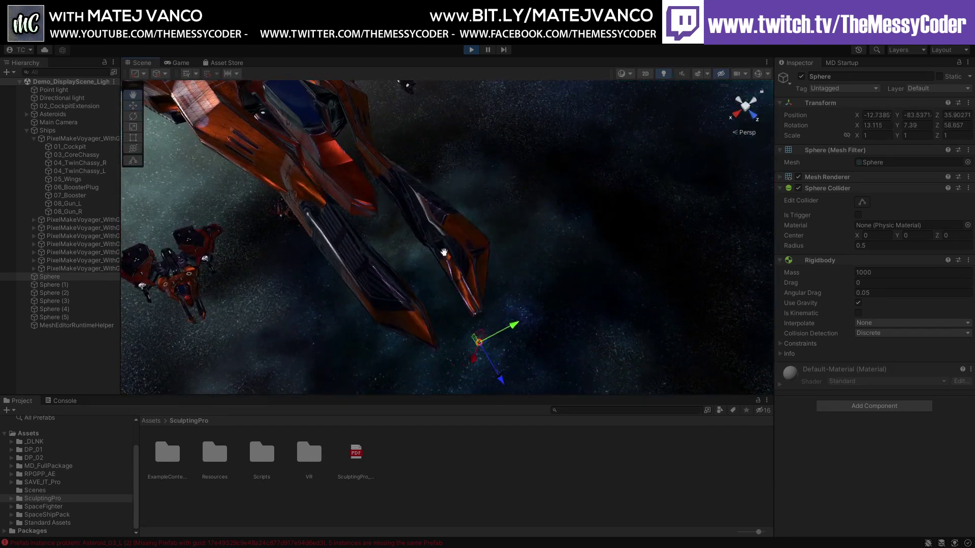
right_drag(443, 252, 469, 247)
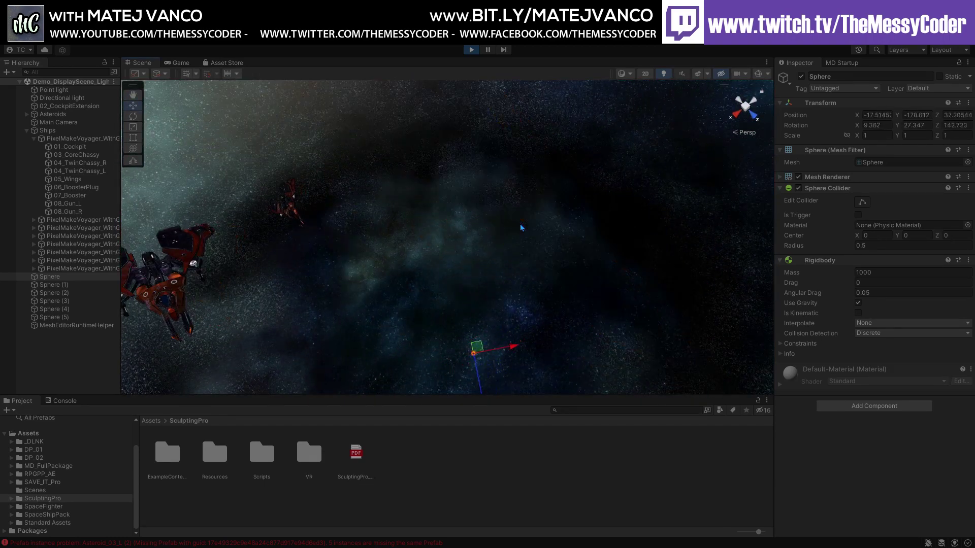
click(554, 231)
key(f)
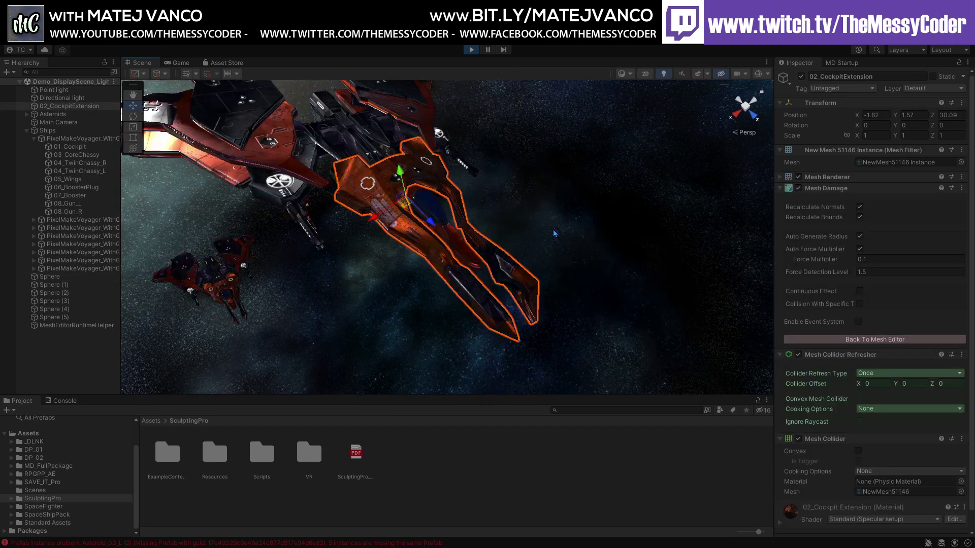
right_drag(553, 233, 260, 176)
key(w)
key(s)
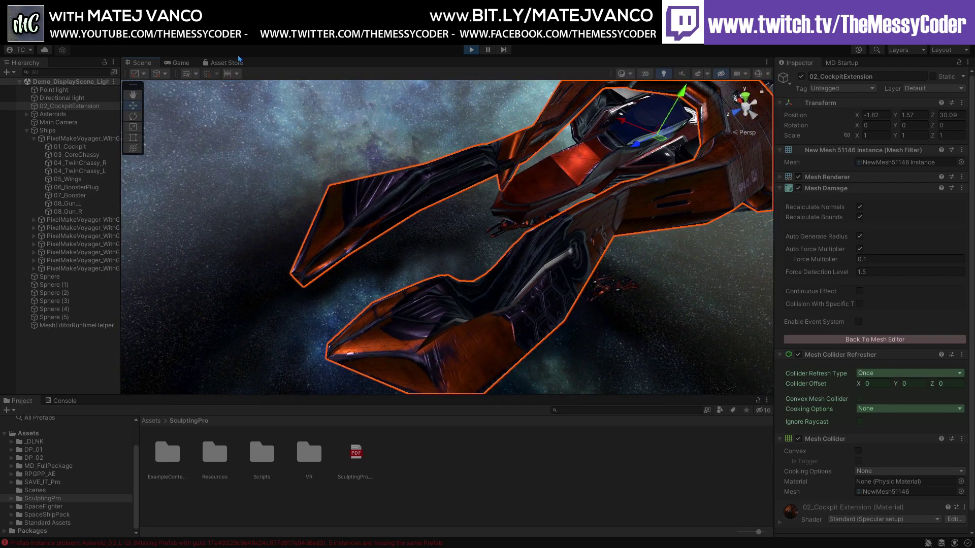
Stop play, disable Auto Generate Radius for a 0.25 Collision Radius, and play again
click(470, 50)
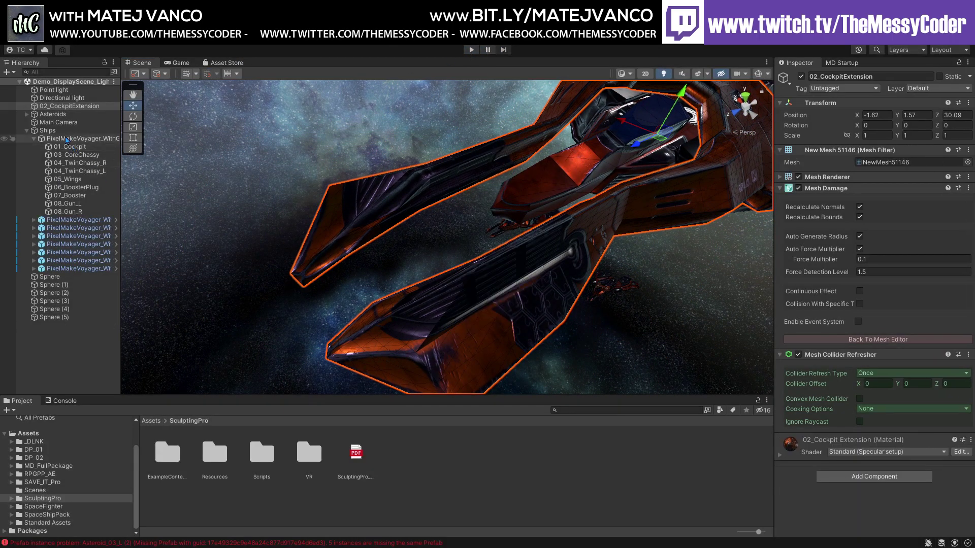
click(860, 236)
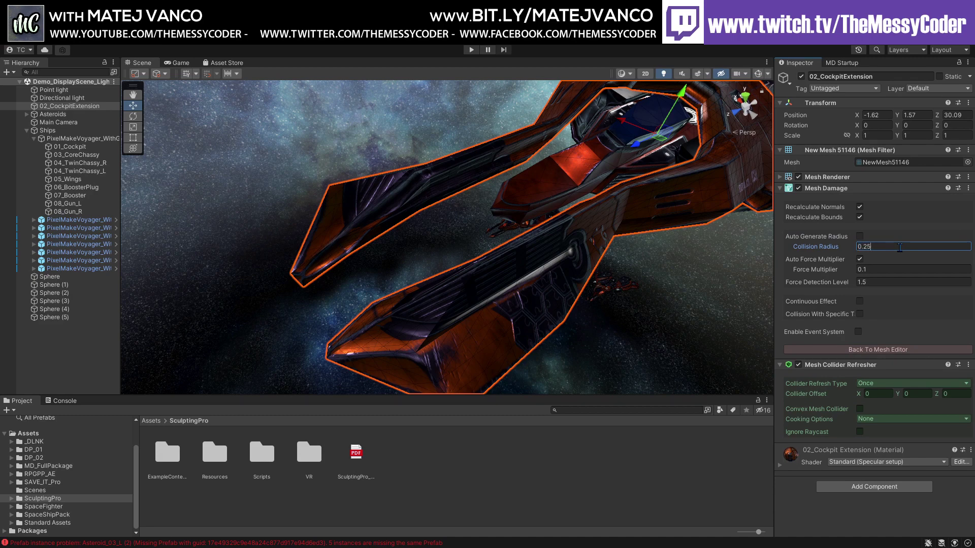
click(473, 50)
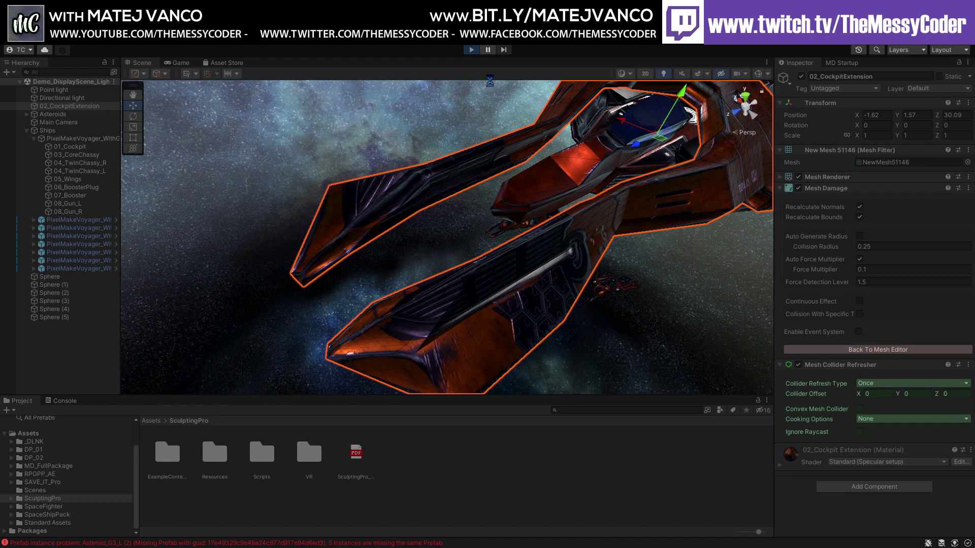
Look around the ship from another angle during the test, then stop playback
right_drag(380, 197, 494, 273)
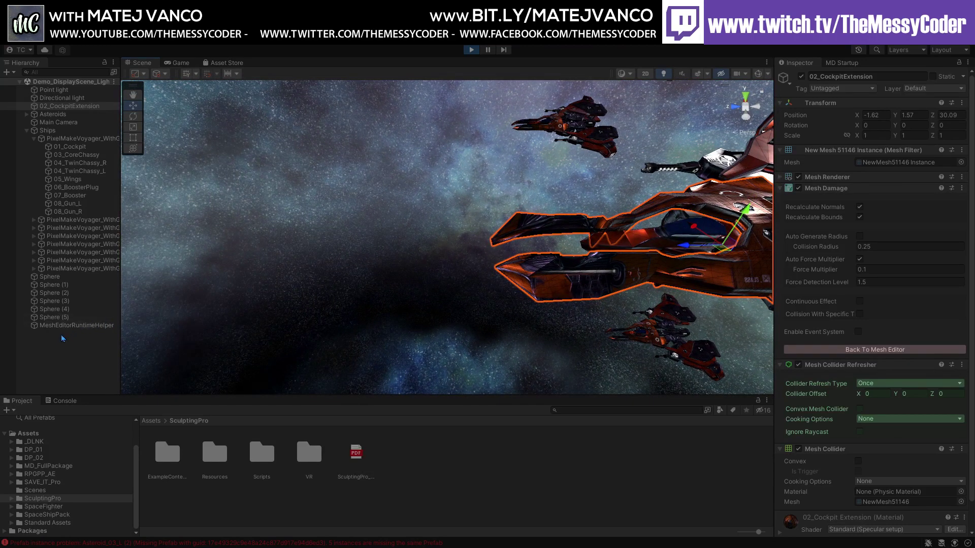
click(471, 49)
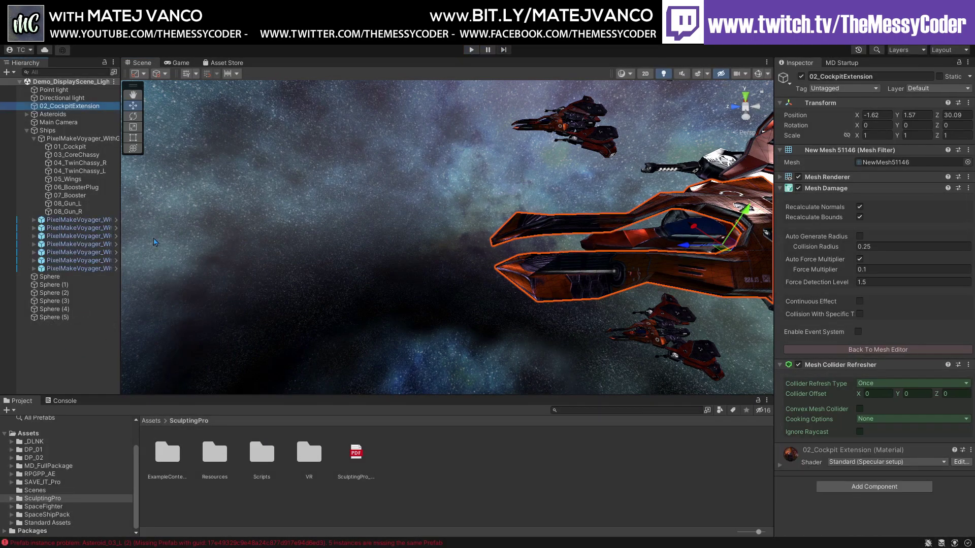
Create Sphere (6) beside the ship with a kinematic, gravity-free Rigidbody of mass 1000, then play
click(233, 251)
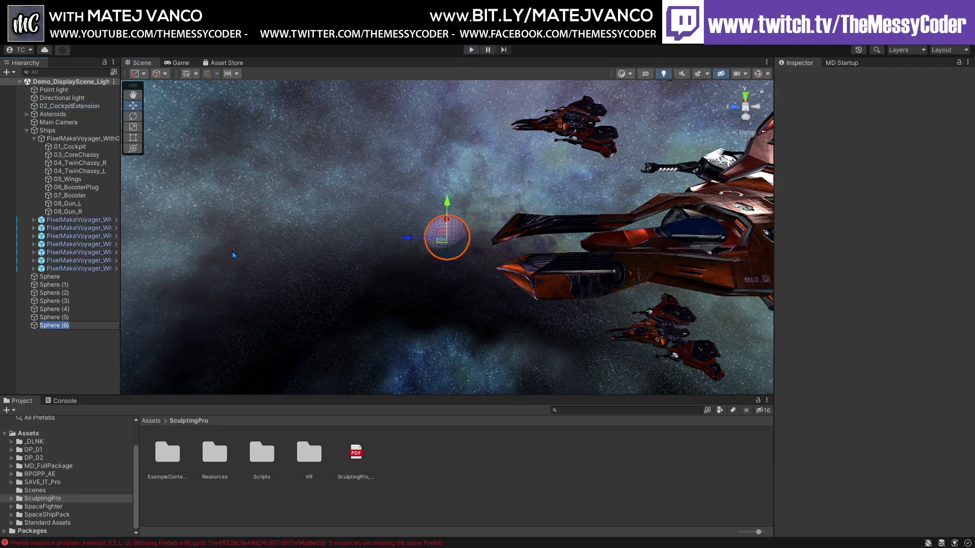
drag(407, 242, 350, 241)
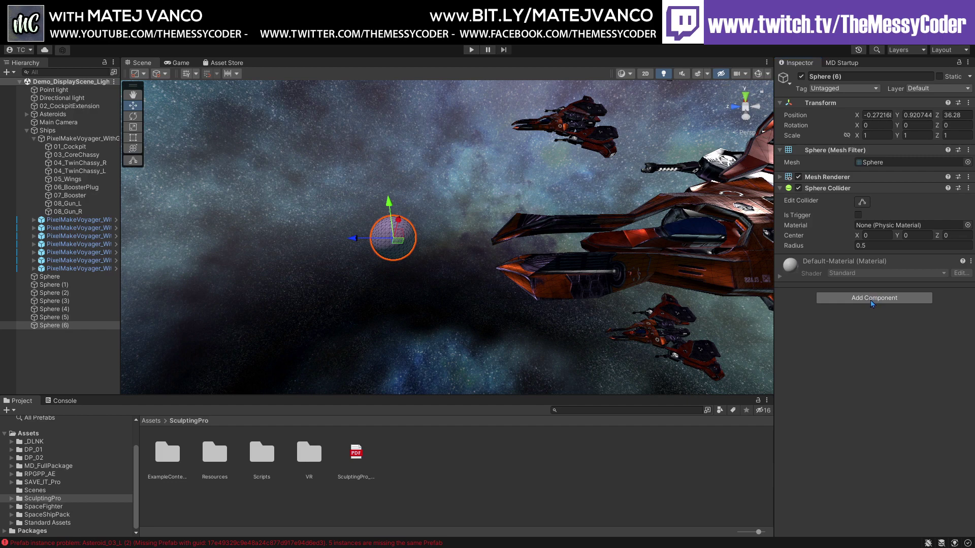
click(870, 334)
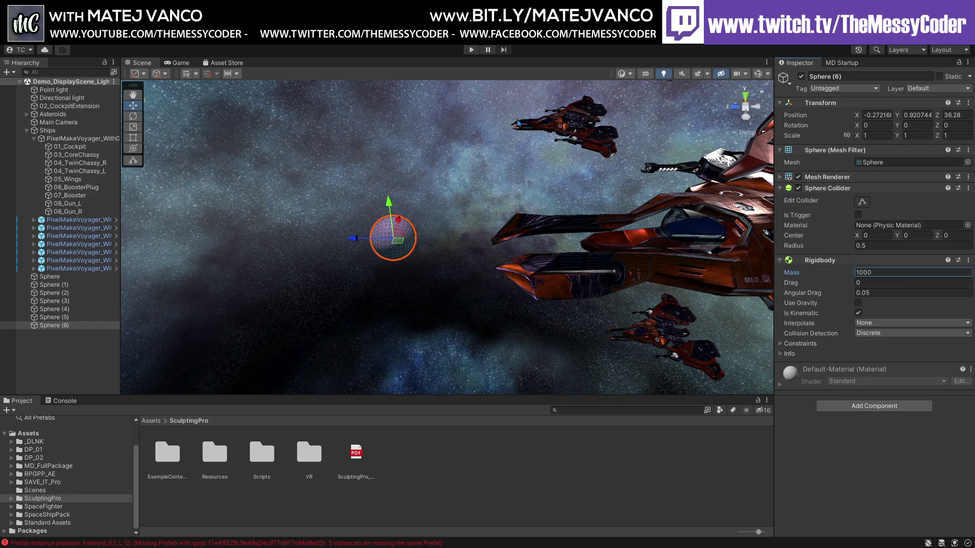
click(472, 49)
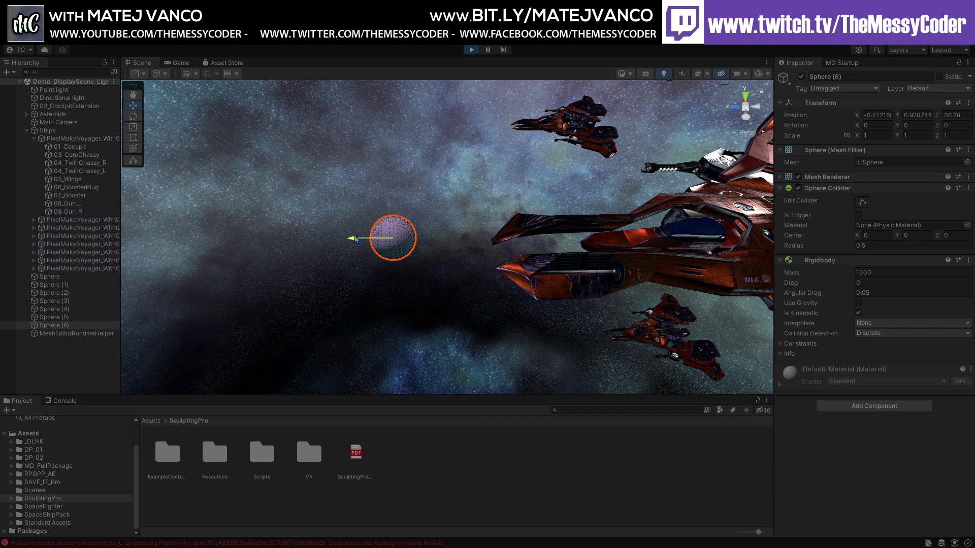
Ram Sphere (6) back and forth into the ship's hull
drag(356, 239, 412, 271)
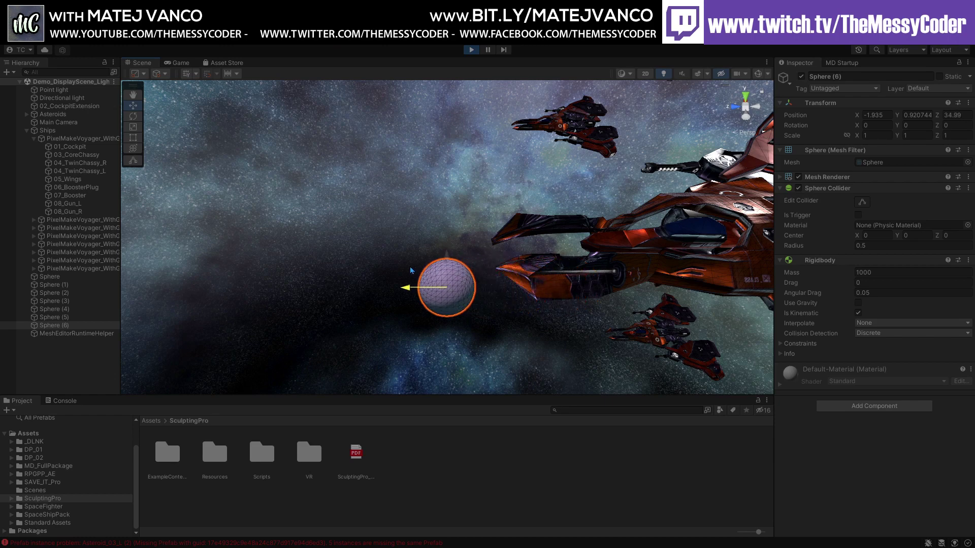
middle_drag(457, 207, 418, 150)
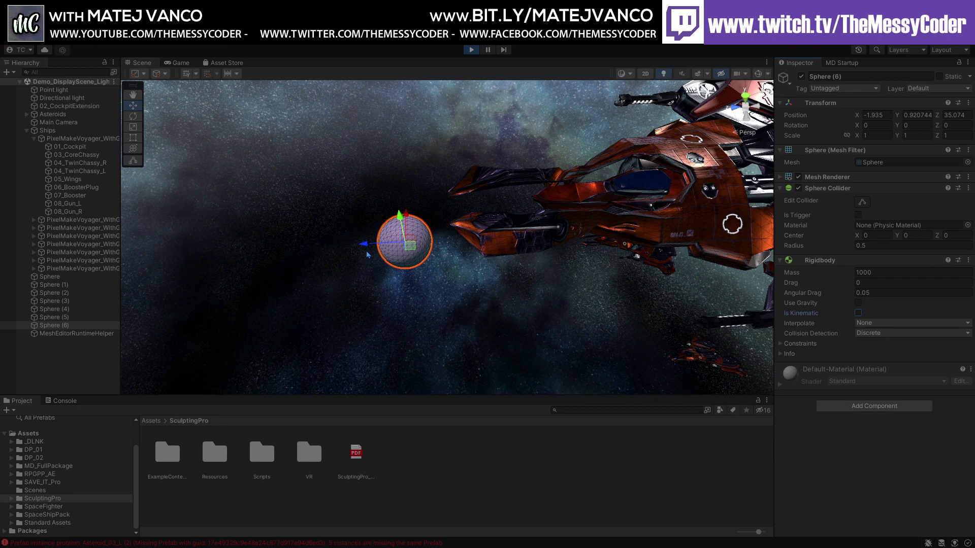
drag(364, 246, 434, 249)
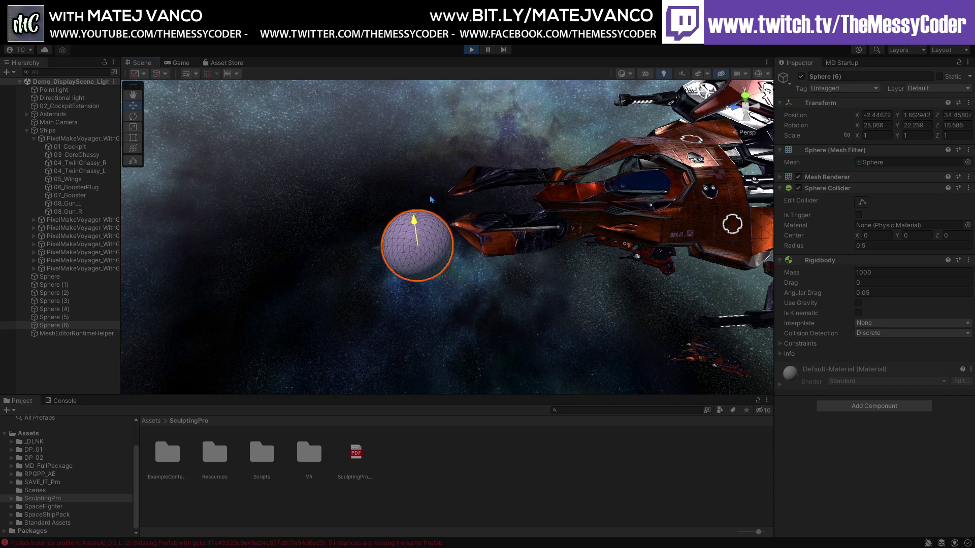
Orbit around the winged ship to inspect the hull dents, then stop playing
right_drag(430, 196, 501, 239)
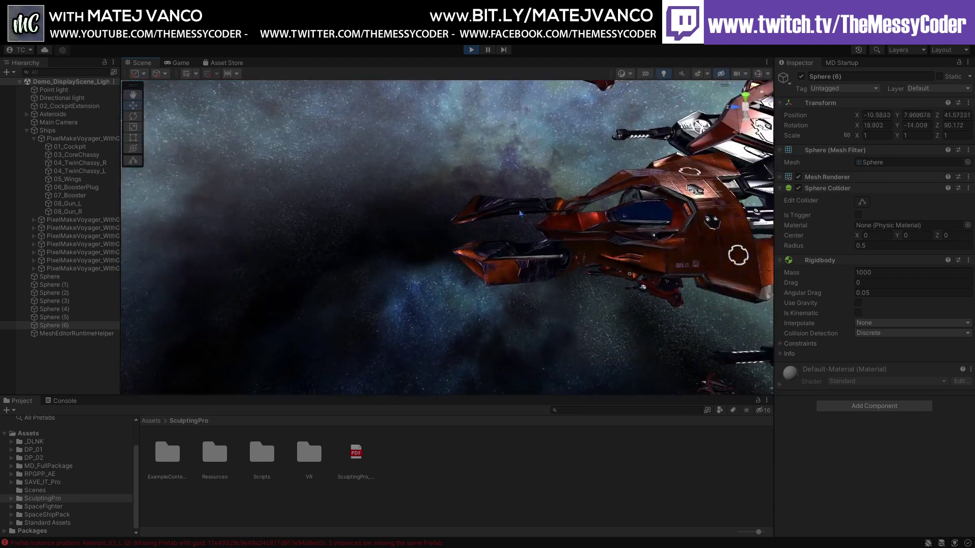
alt+drag(482, 252, 574, 253)
middle_drag(396, 248, 539, 257)
right_drag(540, 256, 511, 249)
mouse_move(511, 248)
middle_down()
mouse_move(578, 222)
mouse_move(500, 247)
middle_up()
right_drag(571, 234, 294, 245)
right_drag(401, 245, 356, 240)
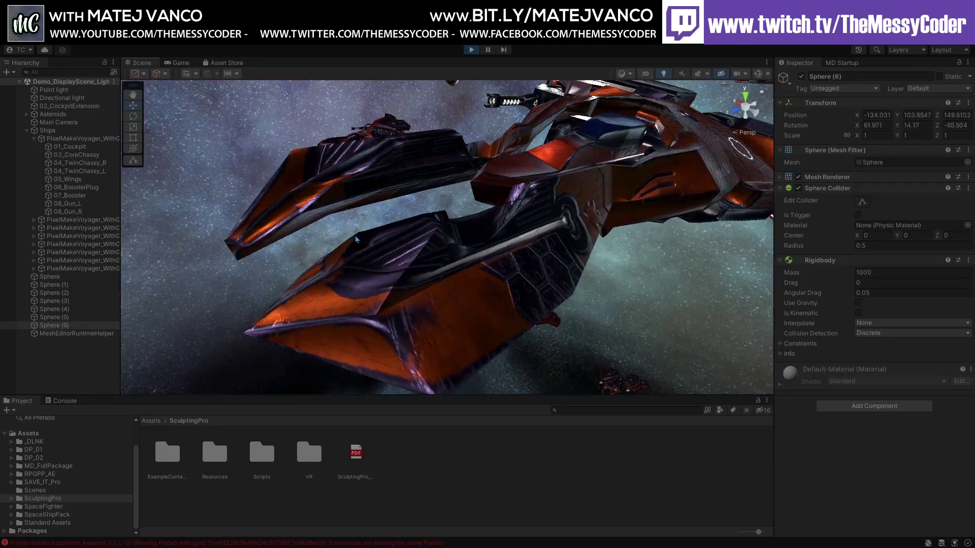
click(469, 54)
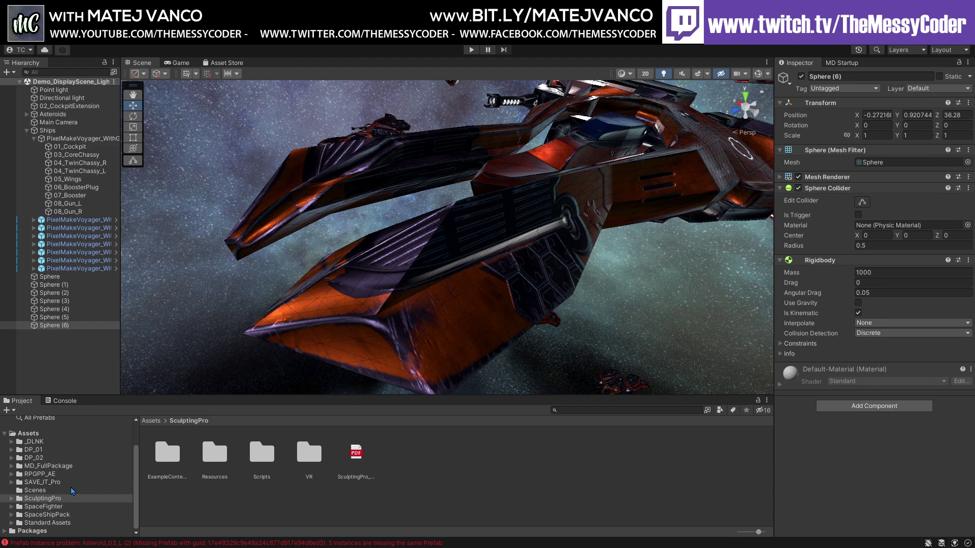
Bring the sphere and ship back into view and select 02_CockpitExtension
right_drag(433, 281, 399, 290)
middle_drag(399, 290, 341, 240)
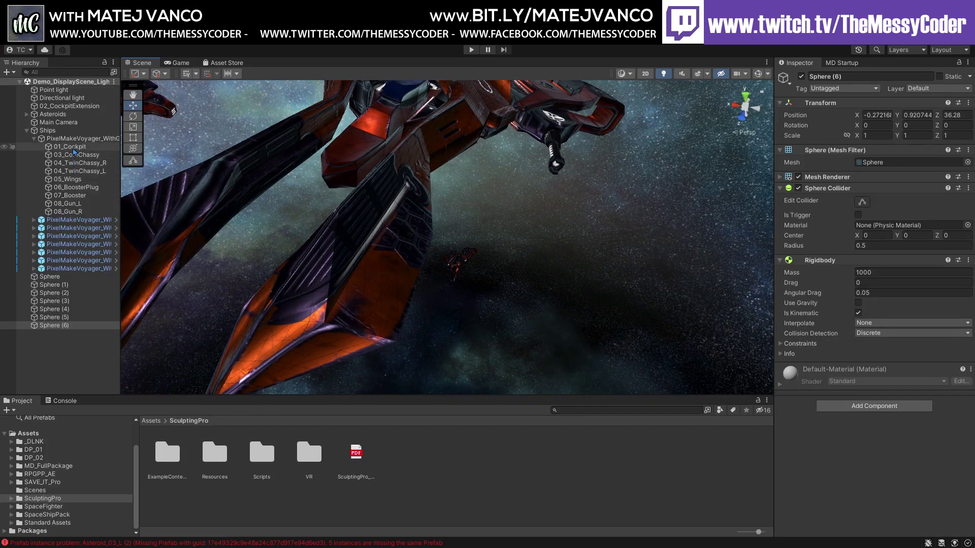
click(74, 139)
click(63, 106)
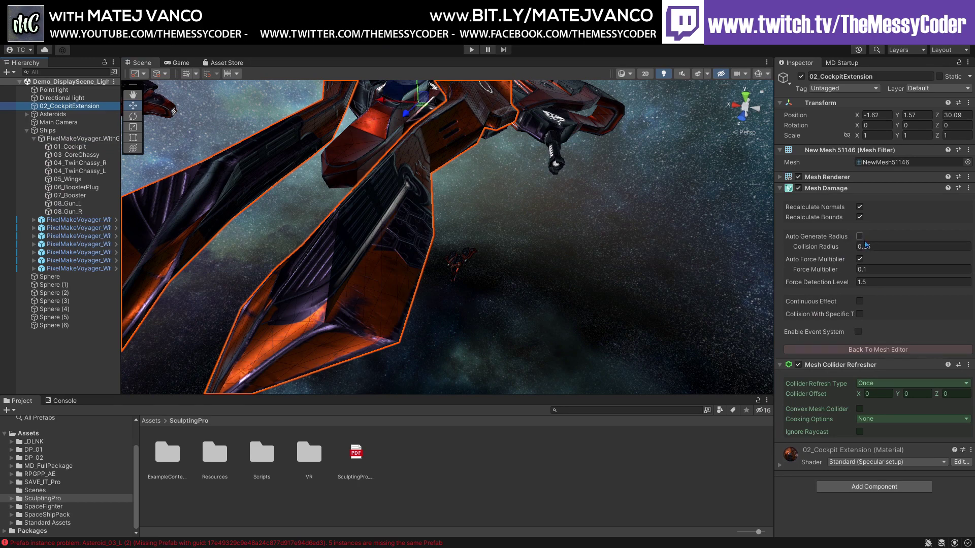
Orbit, pan and zoom around the cockpit extension to inspect it up close
right_drag(563, 218, 431, 220)
right_drag(549, 236, 406, 233)
scroll(518, 264, down, 5)
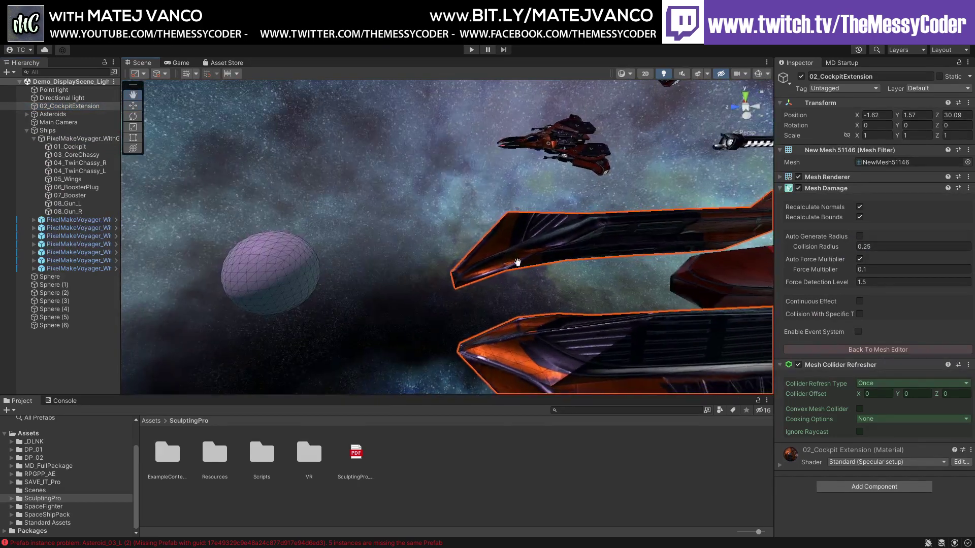
middle_drag(524, 288, 360, 233)
right_drag(361, 233, 364, 234)
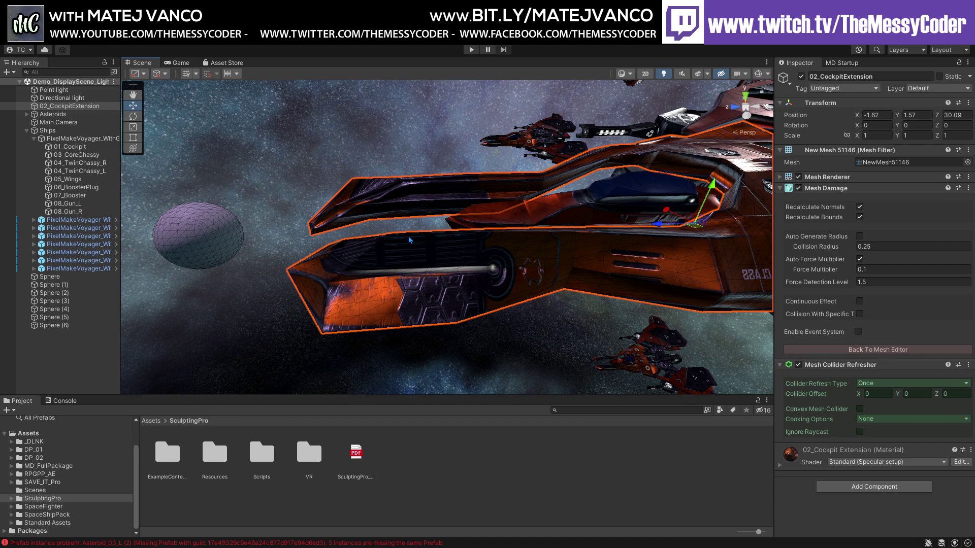
right_drag(318, 222, 309, 234)
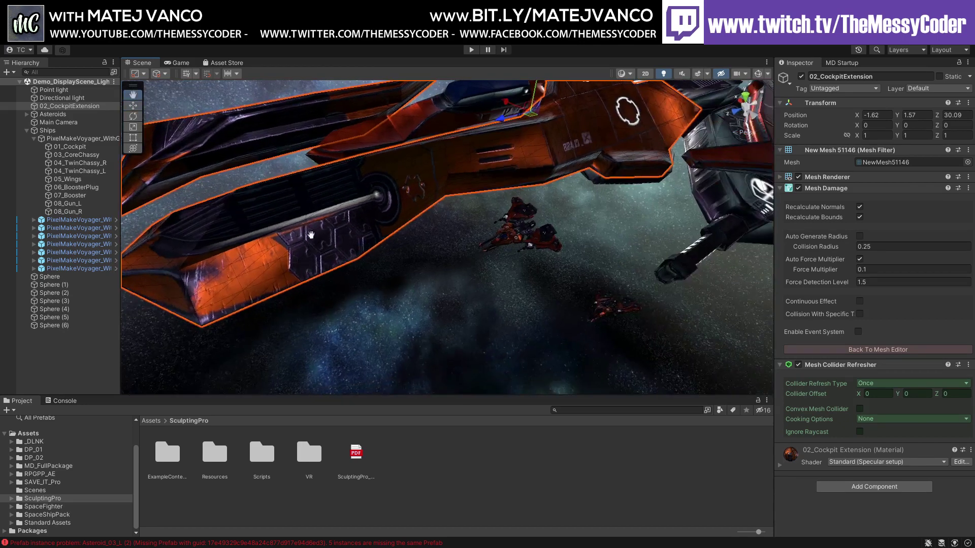
middle_drag(309, 234, 386, 279)
scroll(386, 278, up, 4)
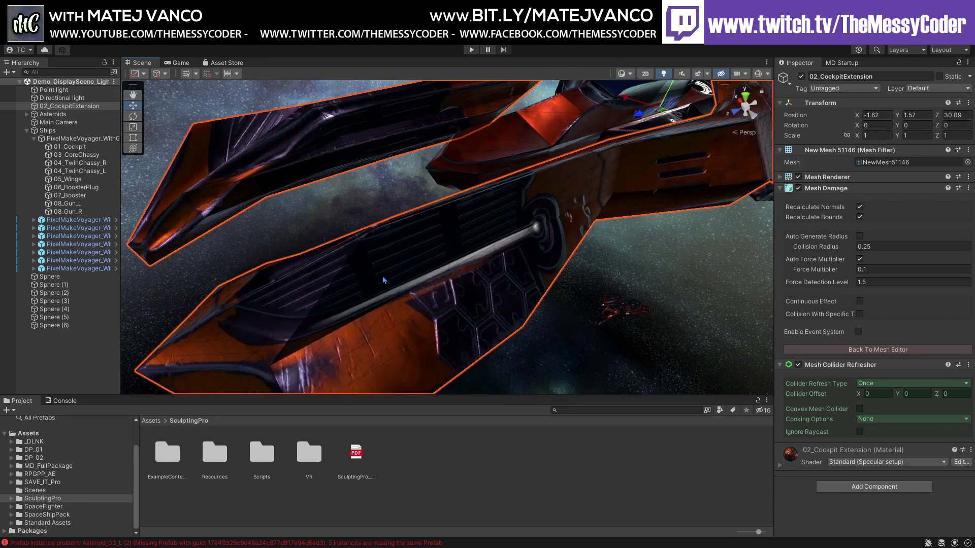
alt+drag(310, 232, 434, 210)
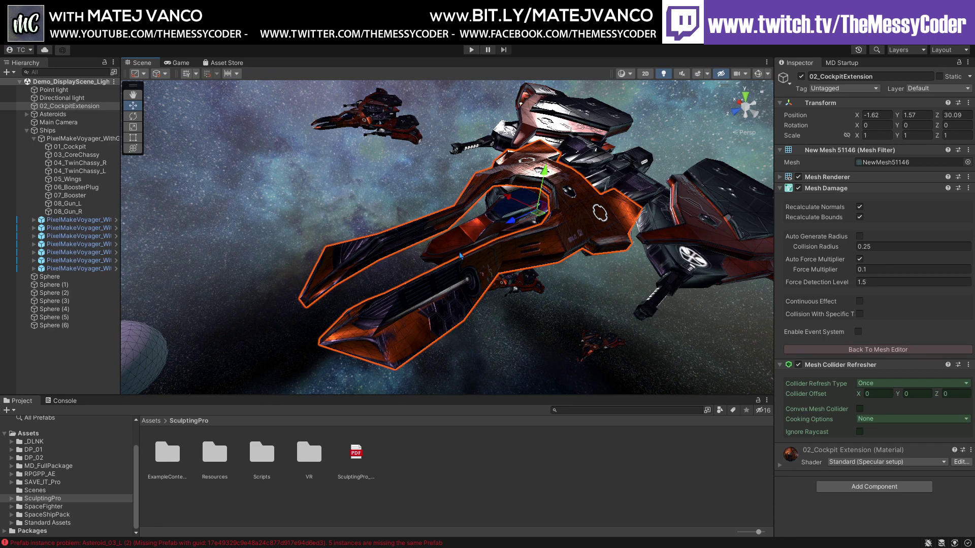
mouse_move(490, 264)
middle_down()
mouse_move(352, 276)
mouse_move(475, 262)
middle_up()
alt+drag(474, 261, 435, 254)
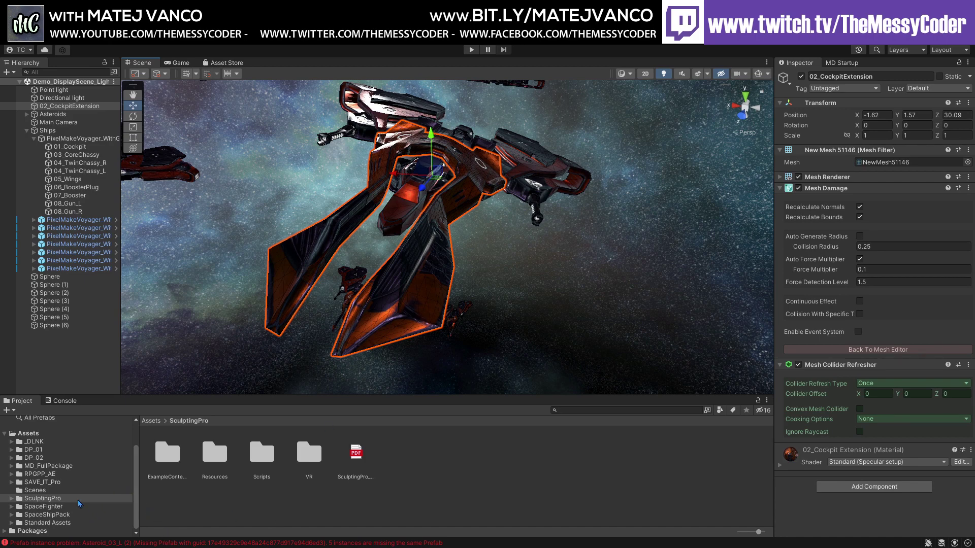
Open the rpgpp_ae_main_scene_1.0 scene from the RPGPP_AE Scenes folder
click(65, 474)
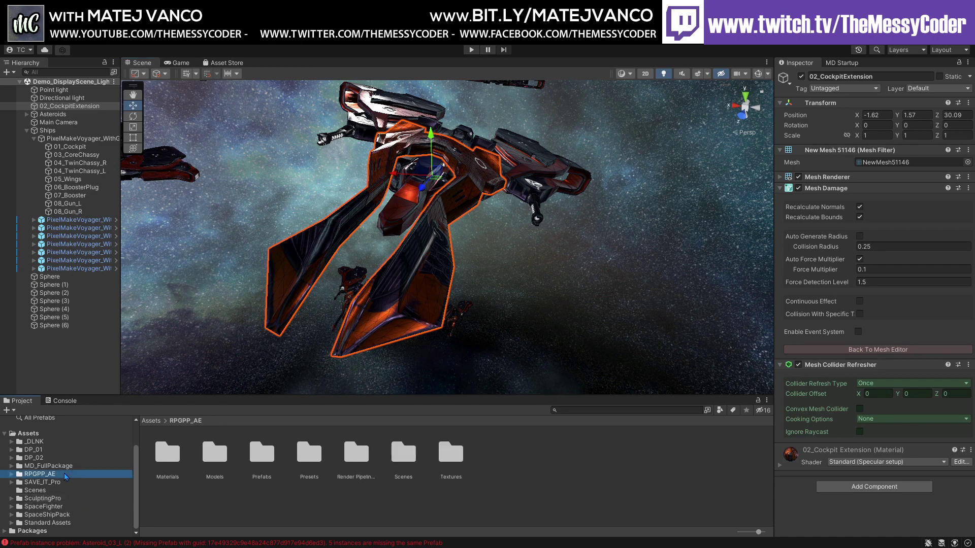
double_click(404, 452)
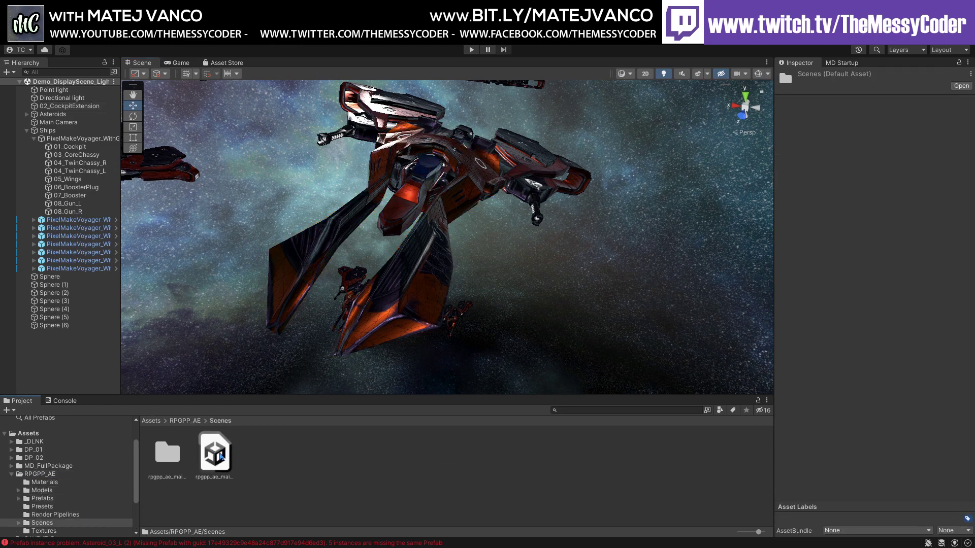
click(221, 456)
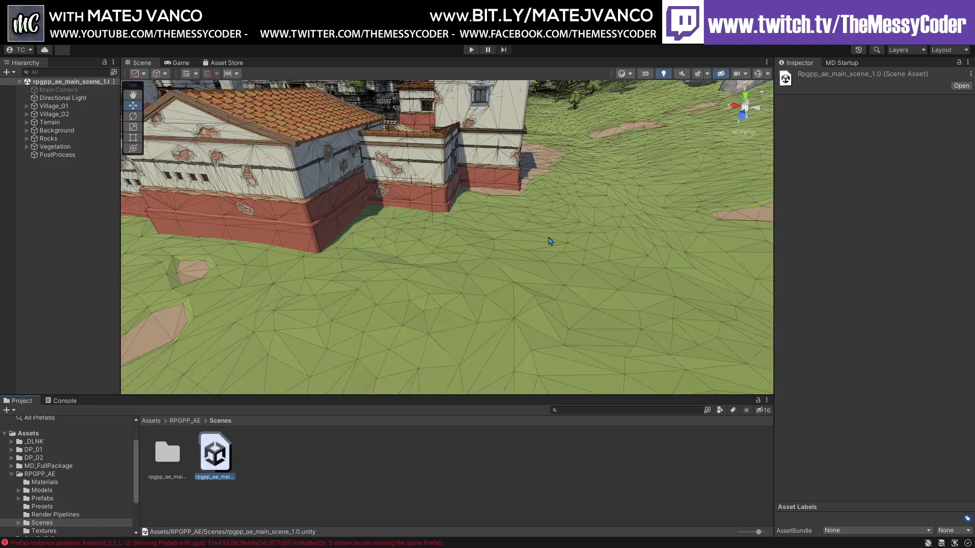
Fly around the ancient village and select a building to inspect it
right_drag(549, 238, 604, 127)
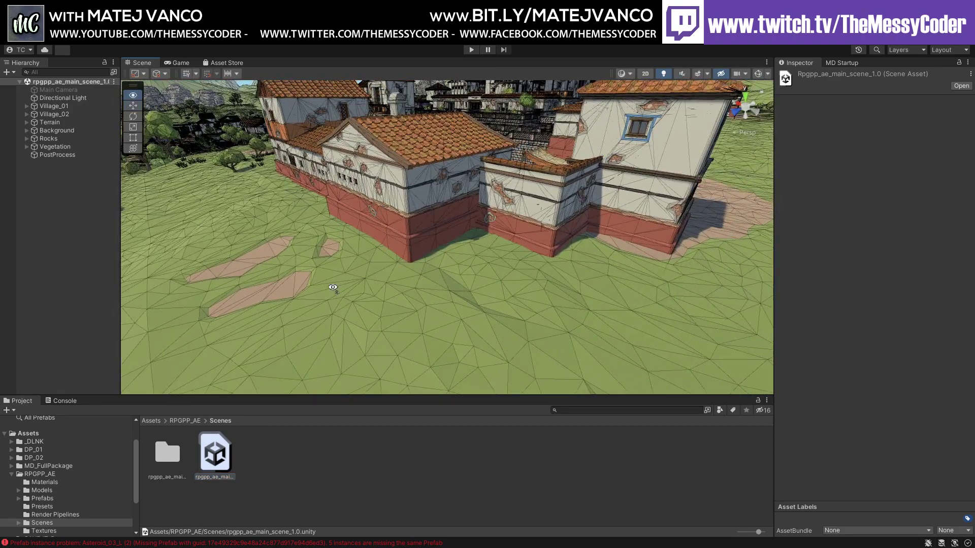
right_drag(333, 289, 390, 222)
click(438, 169)
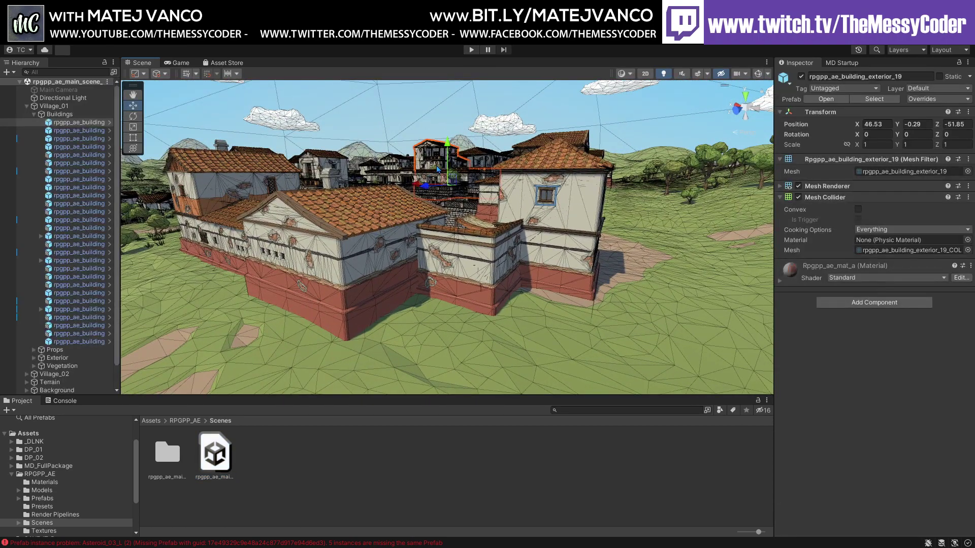
right_drag(438, 175, 440, 205)
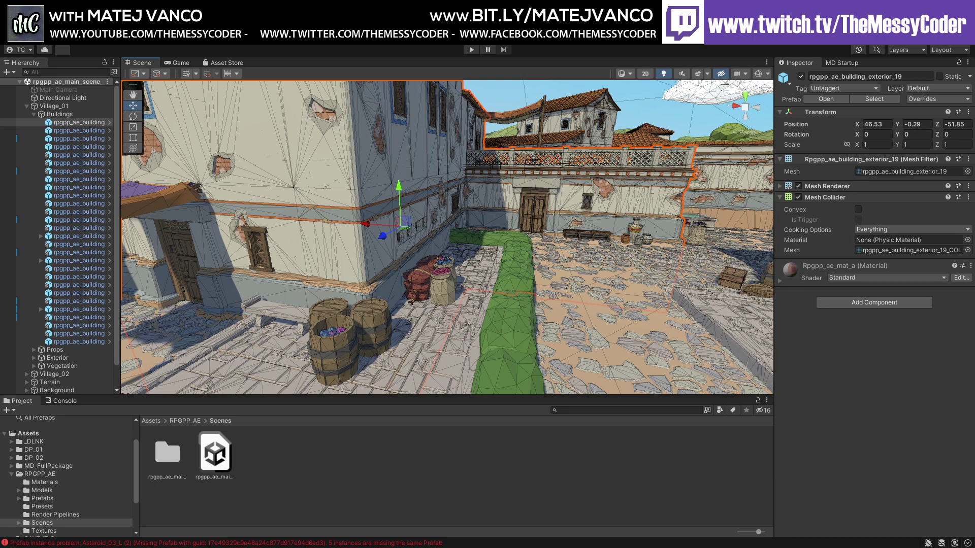
click(337, 467)
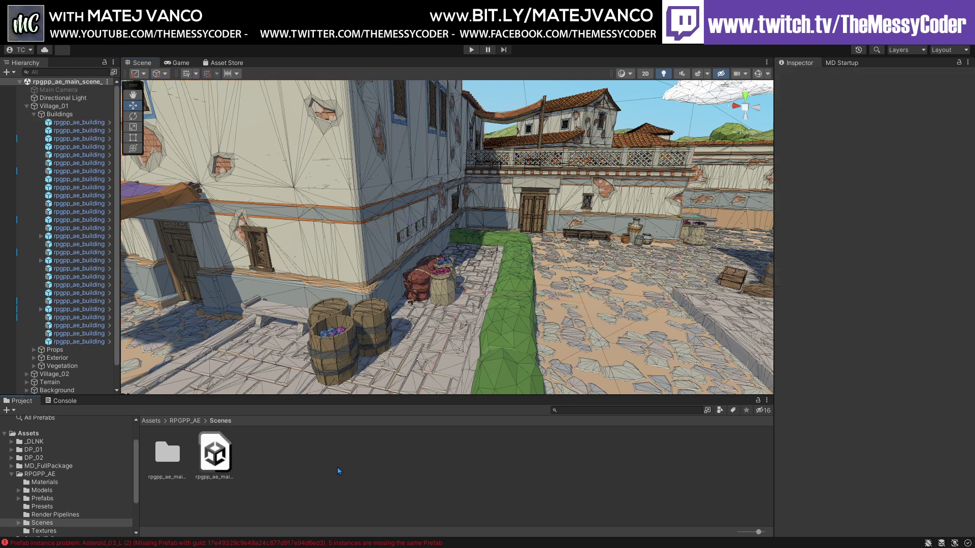
right_drag(421, 256, 381, 271)
mouse_move(445, 233)
middle_down()
mouse_move(426, 235)
mouse_move(438, 242)
middle_up()
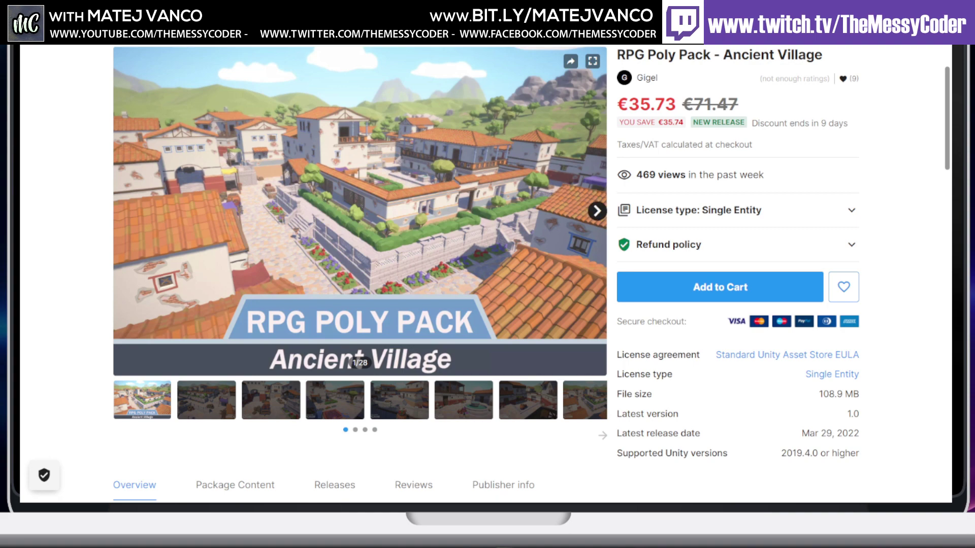
scroll(359, 203, down, 1)
scroll(280, 331, down, 1)
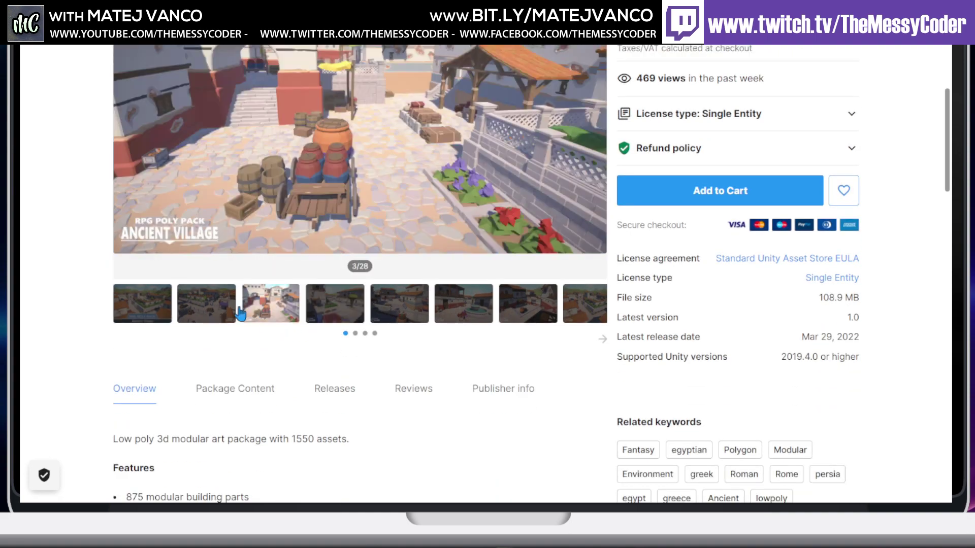
scroll(227, 290, down, 10)
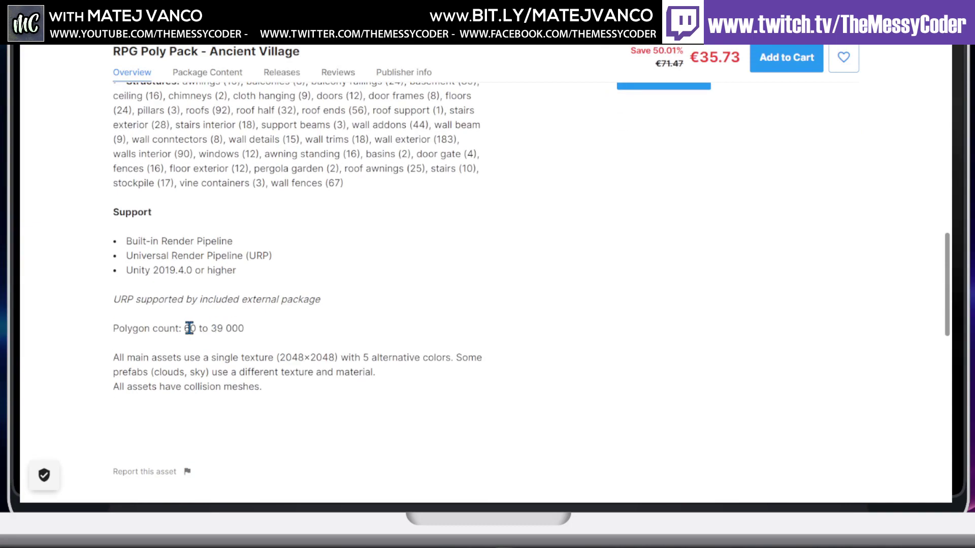
double_click(189, 329)
double_click(217, 329)
scroll(381, 273, up, 10)
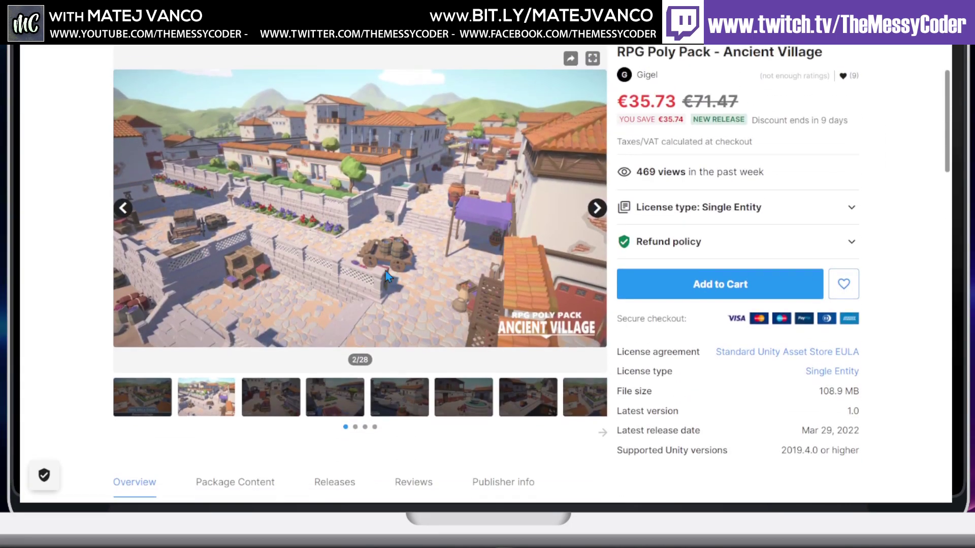
click(279, 390)
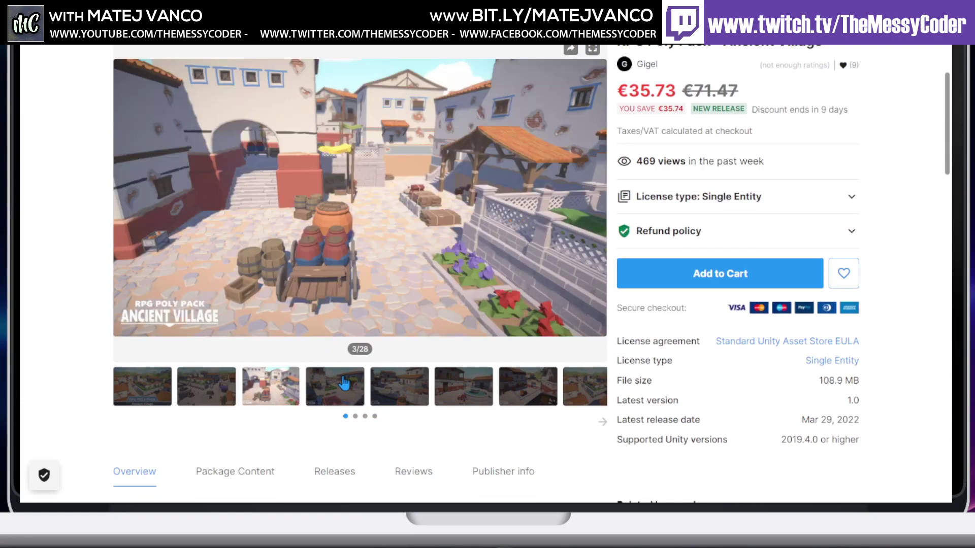
click(344, 383)
click(400, 386)
click(464, 387)
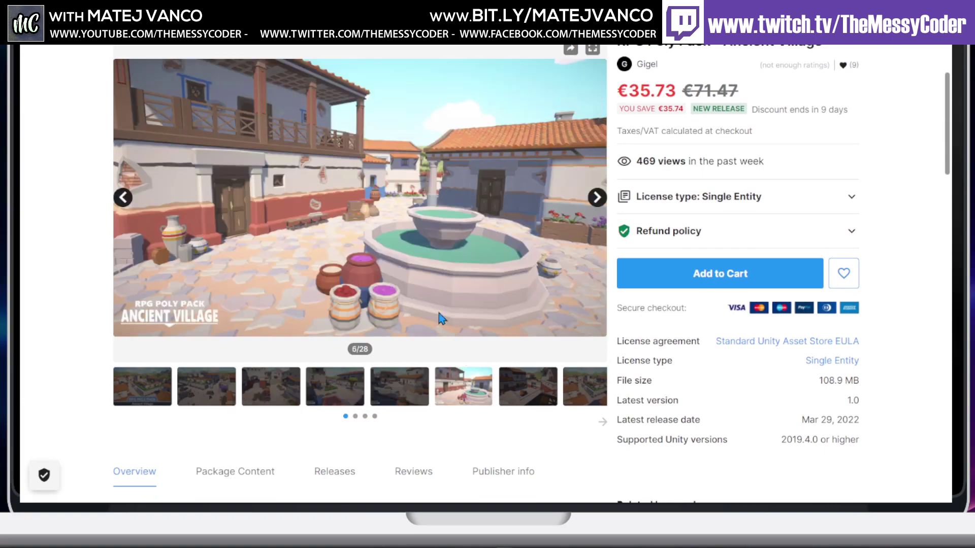
scroll(413, 270, down, 10)
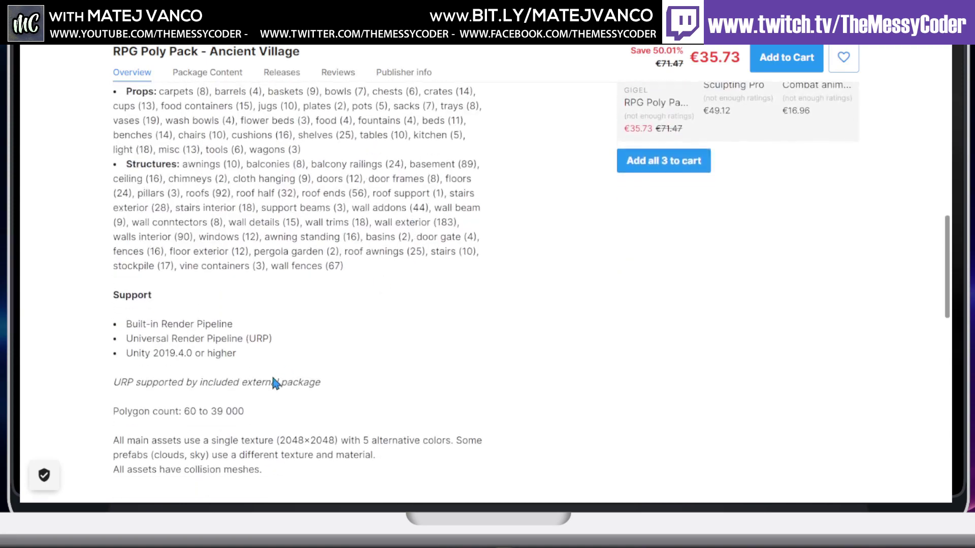
scroll(274, 384, down, 4)
scroll(246, 245, up, 12)
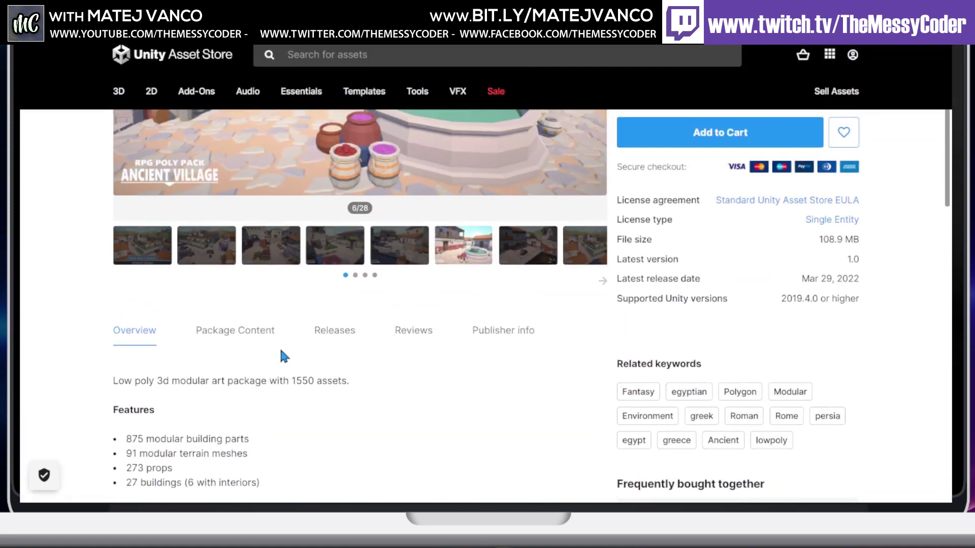
click(331, 331)
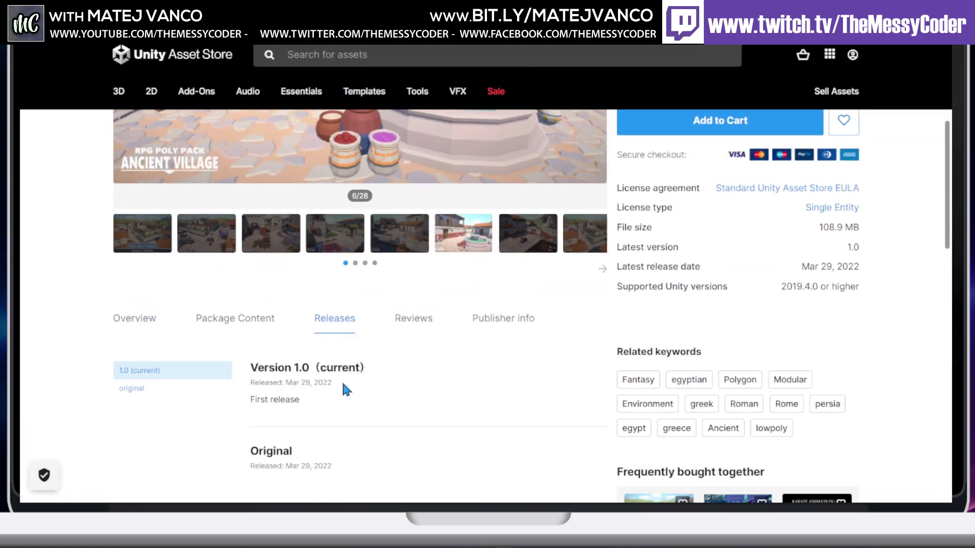
double_click(305, 383)
click(152, 324)
scroll(264, 315, up, 5)
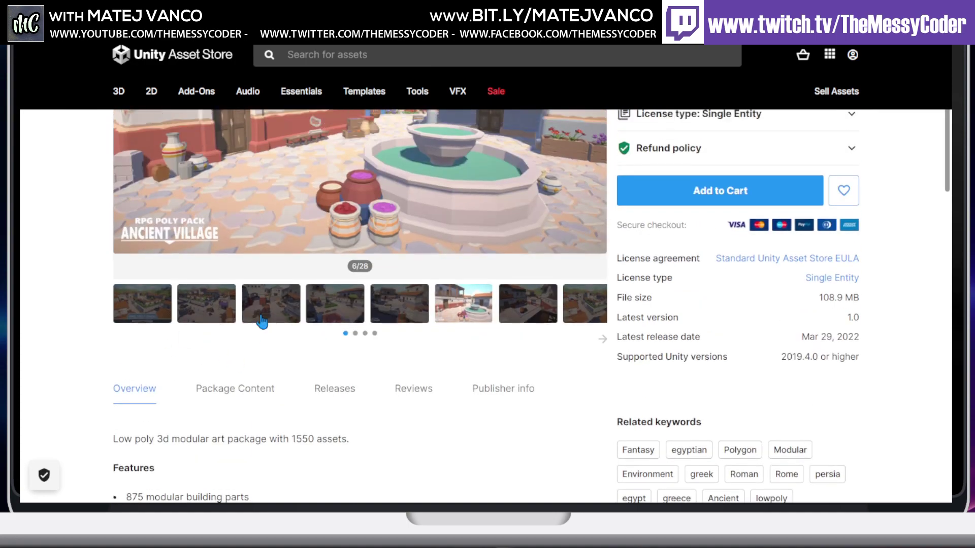
scroll(401, 211, up, 2)
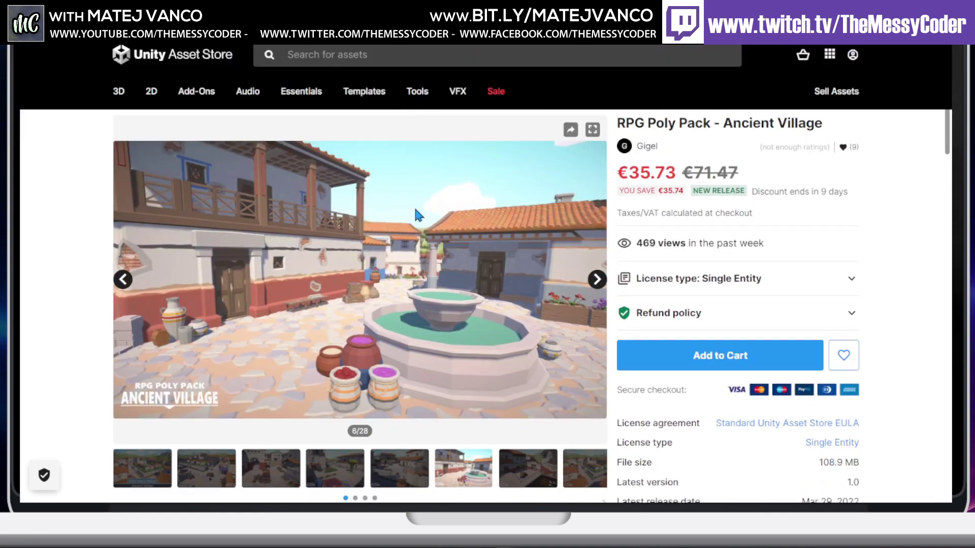
click(512, 447)
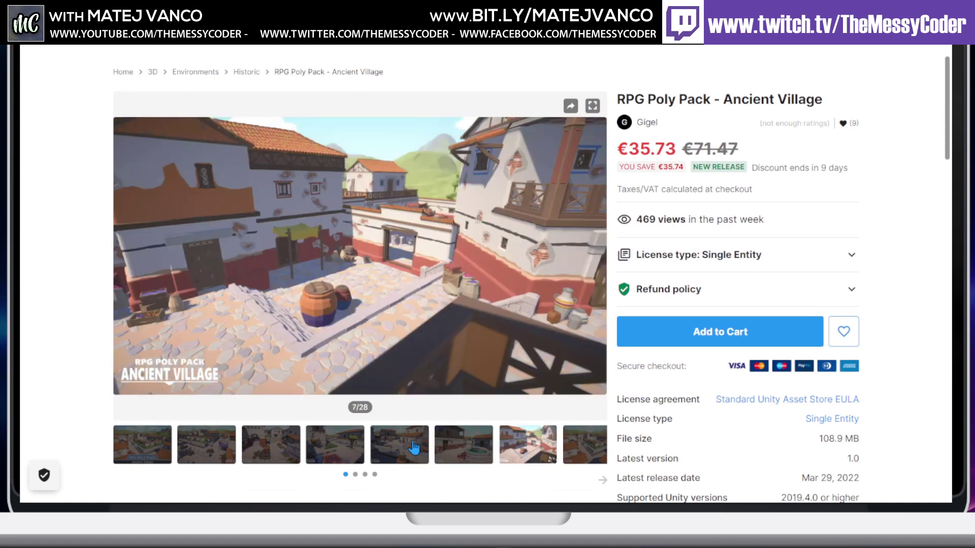
click(412, 448)
click(333, 448)
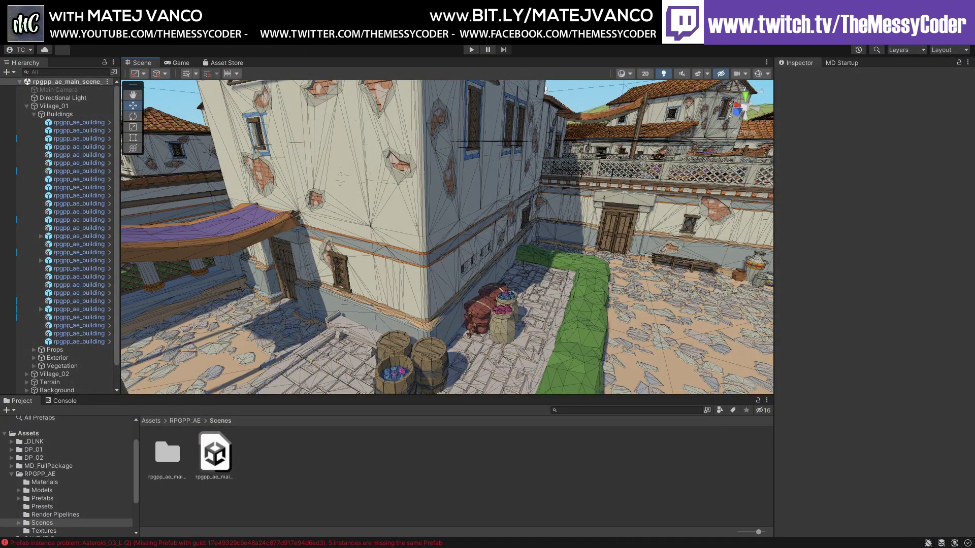
Fly around the building corner past the barrels and select the pillared wall fence
right_drag(447, 237, 404, 234)
middle_drag(404, 234, 350, 211)
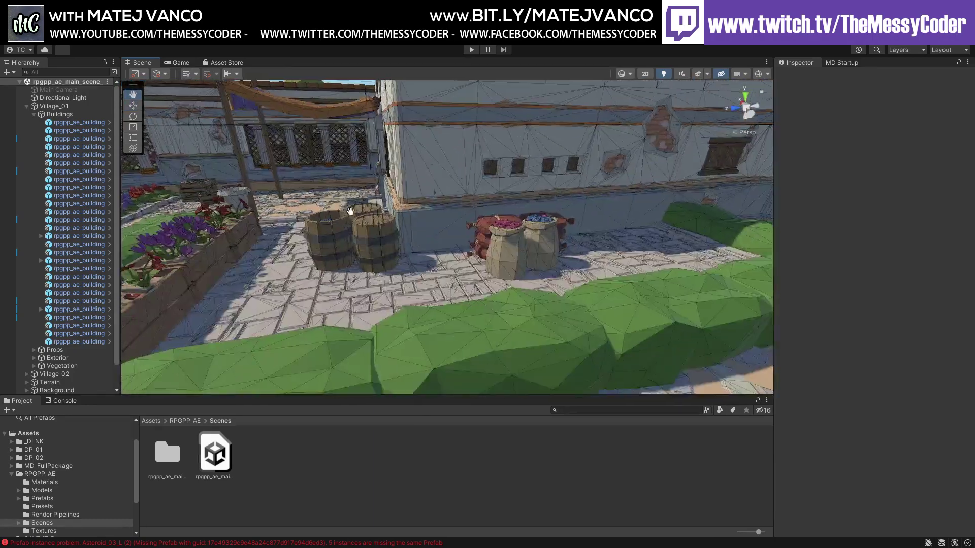
right_drag(350, 211, 477, 210)
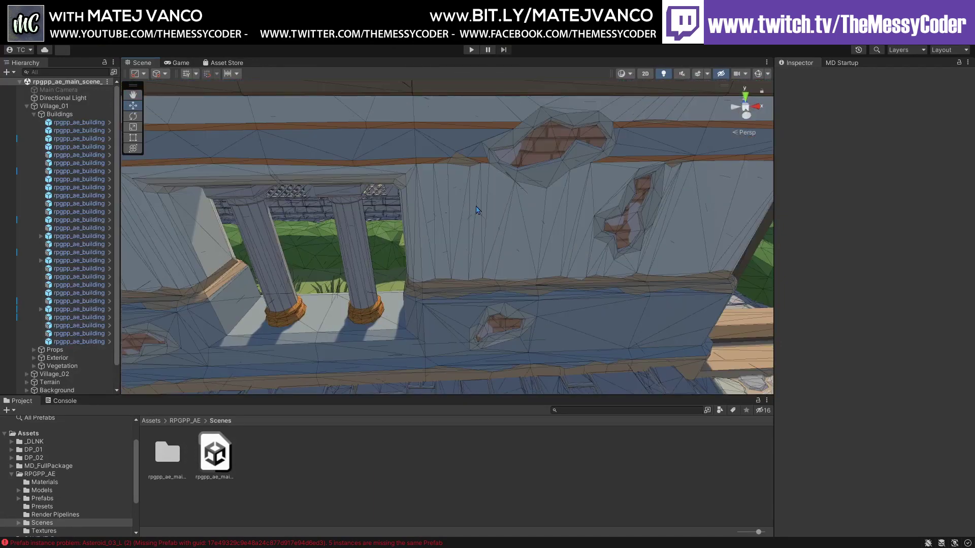
click(366, 240)
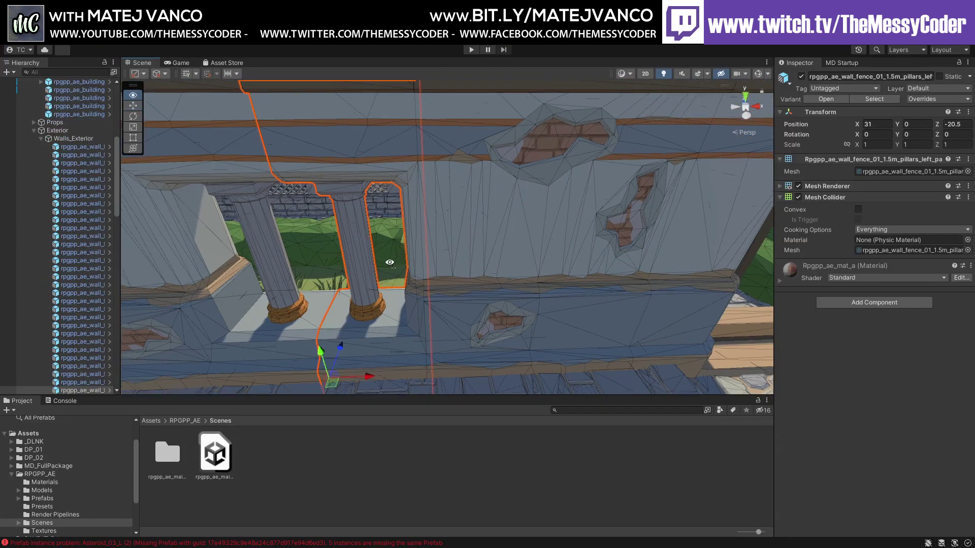
Fly along the courtyard path until the doorway and its vases are in view
right_drag(390, 262, 383, 231)
scroll(355, 215, up, 4)
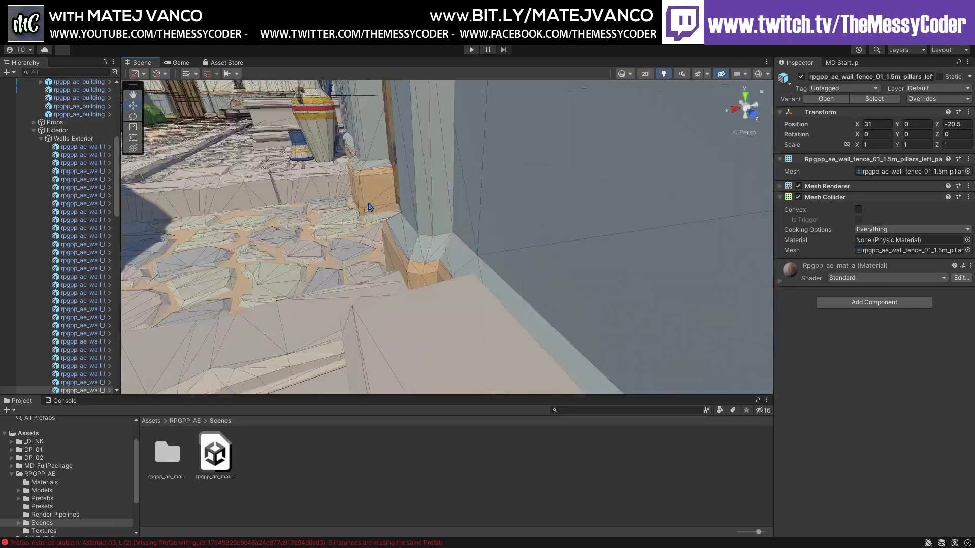
right_drag(370, 207, 307, 205)
scroll(347, 224, up, 4)
middle_drag(347, 223, 373, 219)
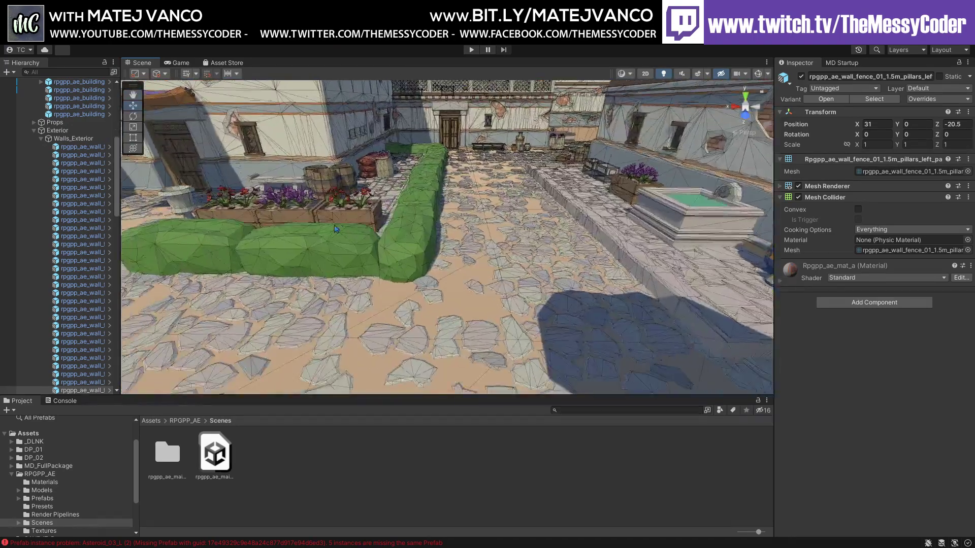
right_drag(373, 219, 502, 190)
Select and frame the striped vase rpgpp_ae_vase_02a, then attach an FFD component to it
click(461, 263)
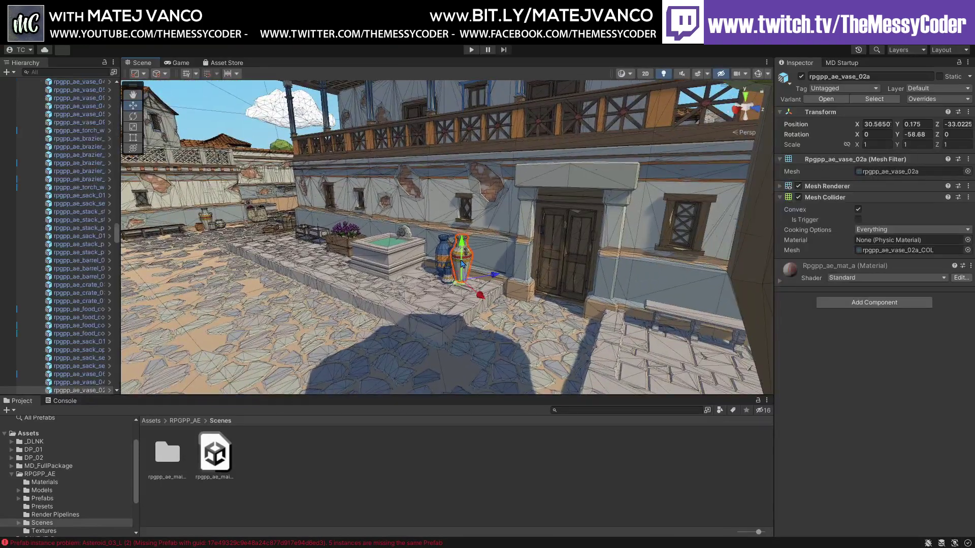
key(f)
right_drag(475, 255, 518, 259)
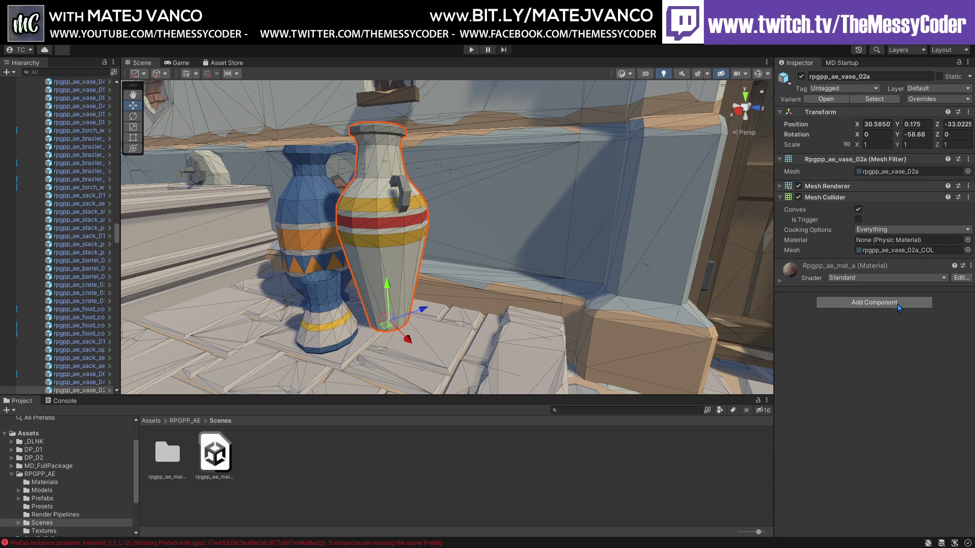
click(897, 304)
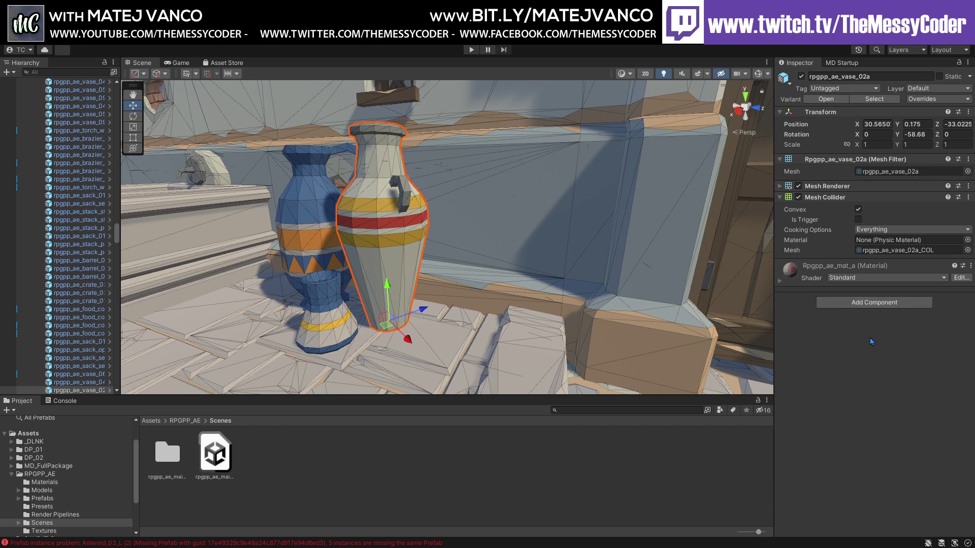
click(870, 339)
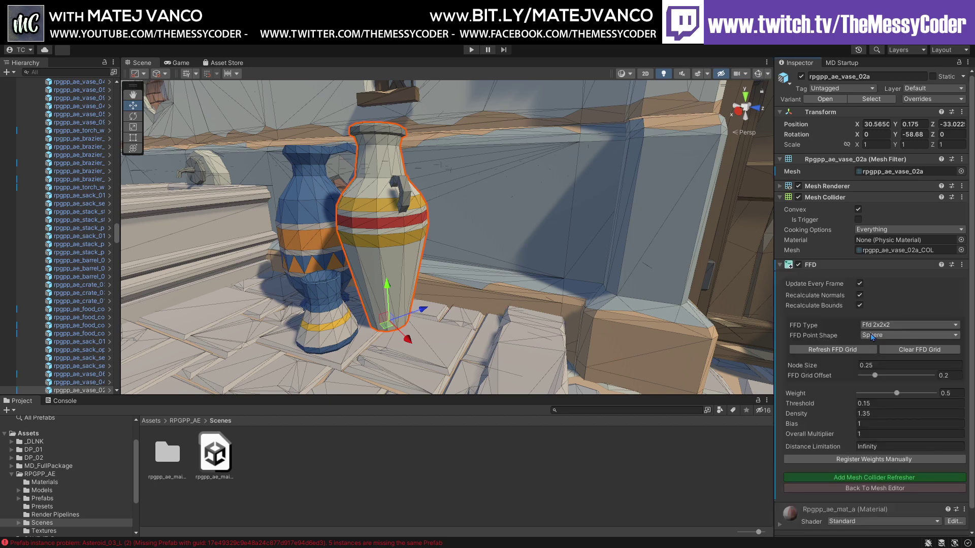
scroll(871, 335, down, 2)
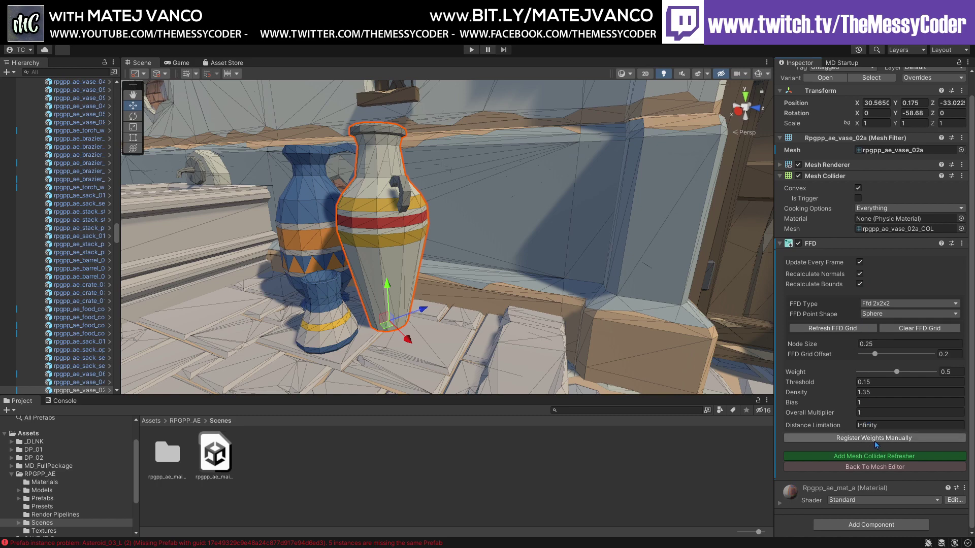
Generate the 2x2x2 FFD lattice around the vase and bring its spheres into view
click(846, 329)
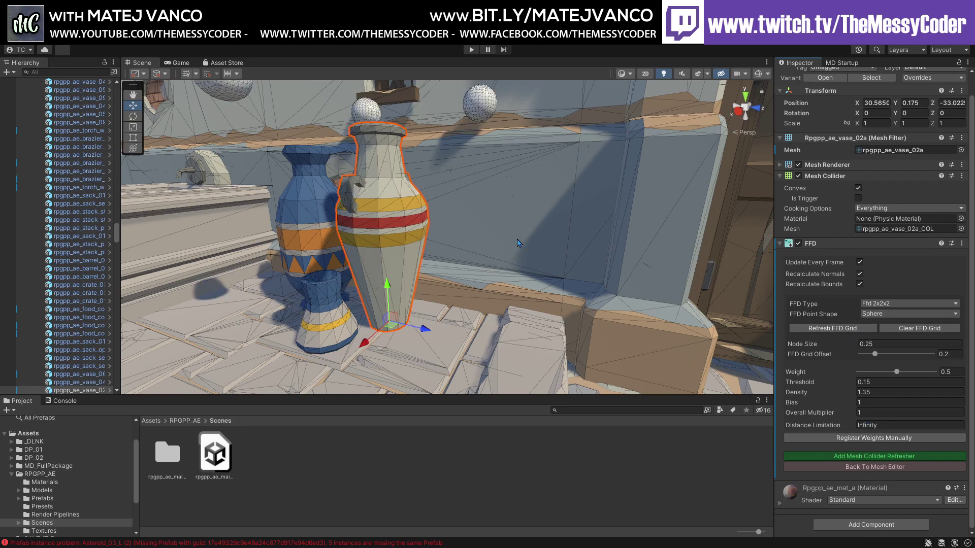
middle_drag(408, 146, 578, 277)
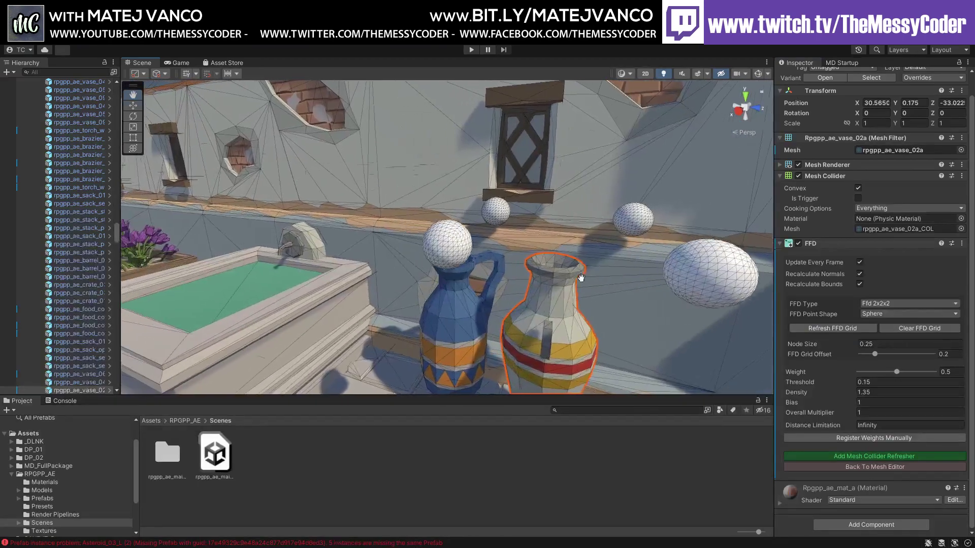
right_drag(533, 252, 604, 295)
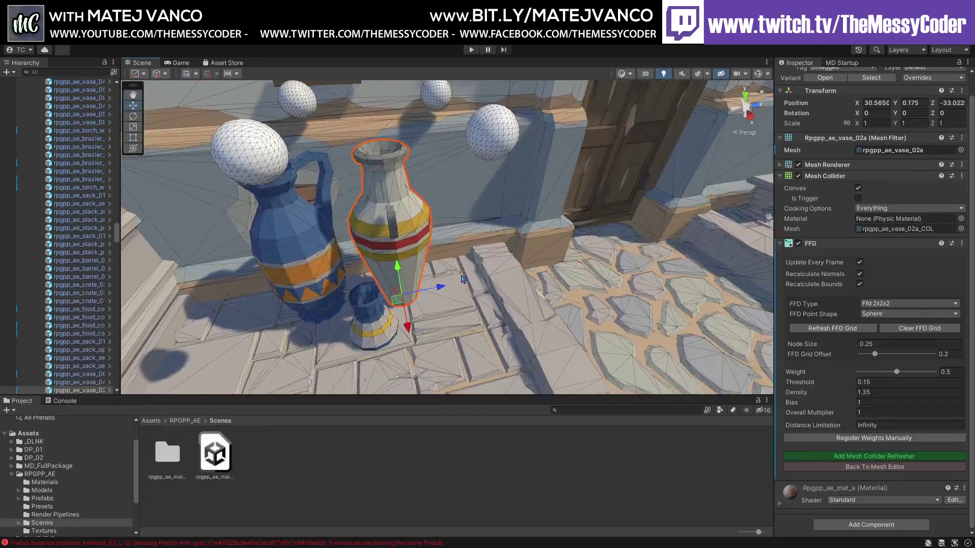
Drag FFDPoint8 to about X 1.625, Y -0.195, Z 1.584, bending the vase
click(492, 146)
drag(529, 134, 736, 132)
right_drag(406, 137, 490, 66)
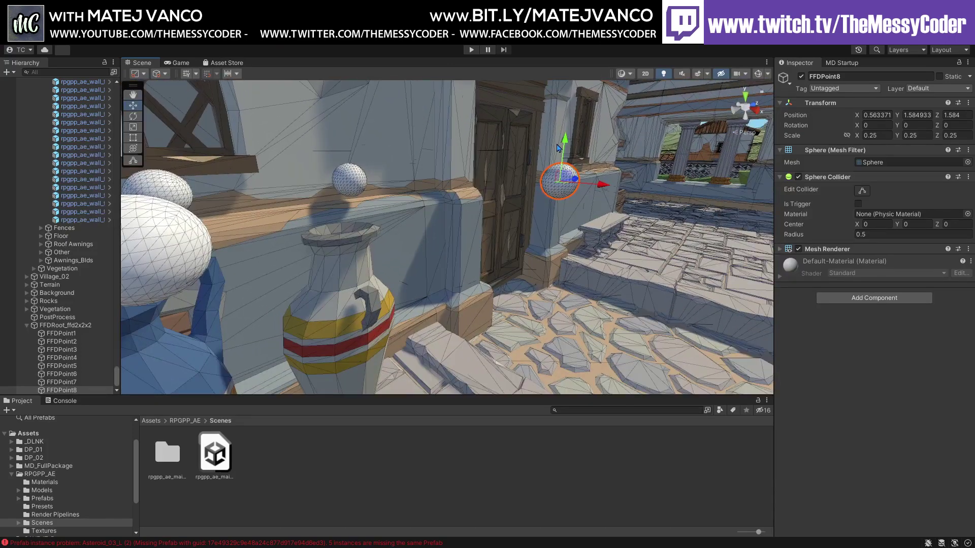
drag(566, 154, 560, 331)
right_drag(560, 241, 566, 294)
drag(566, 294, 505, 186)
scroll(505, 186, down, 2)
drag(584, 227, 522, 172)
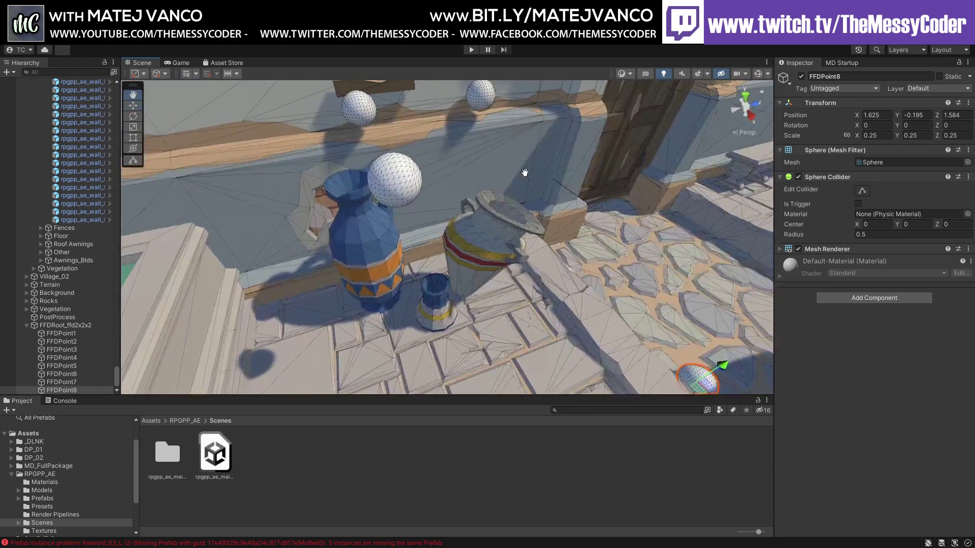
middle_drag(523, 172, 387, 115)
alt+drag(386, 116, 439, 172)
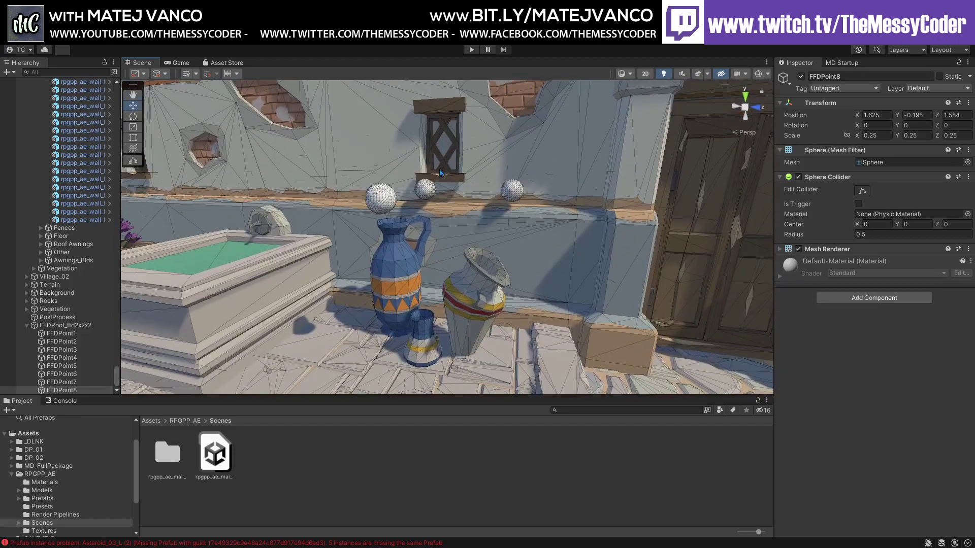
Move FFDPoint7 to Z -2.414 and Y 0.198, tilting the vase's neck
click(387, 198)
drag(380, 183, 370, 59)
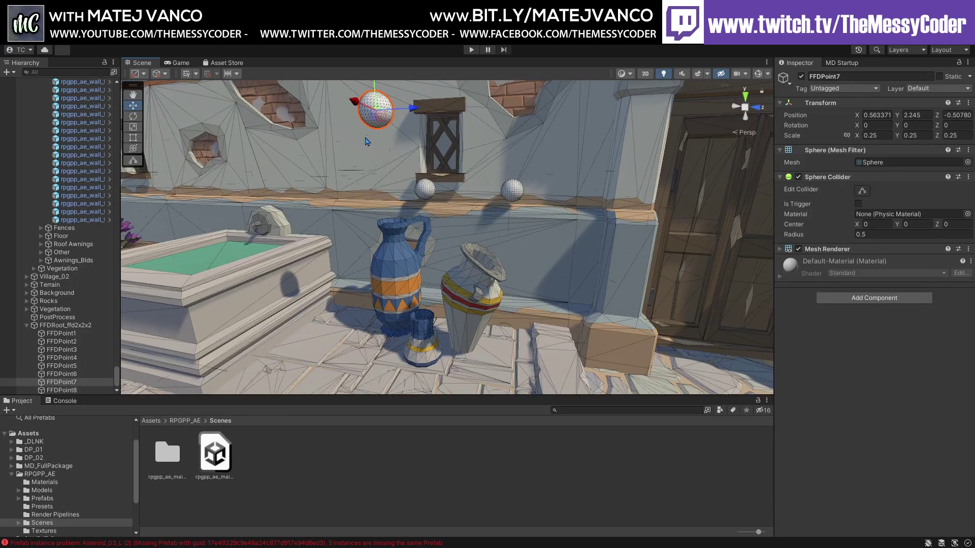
drag(414, 107, 216, 118)
right_drag(605, 199, 604, 201)
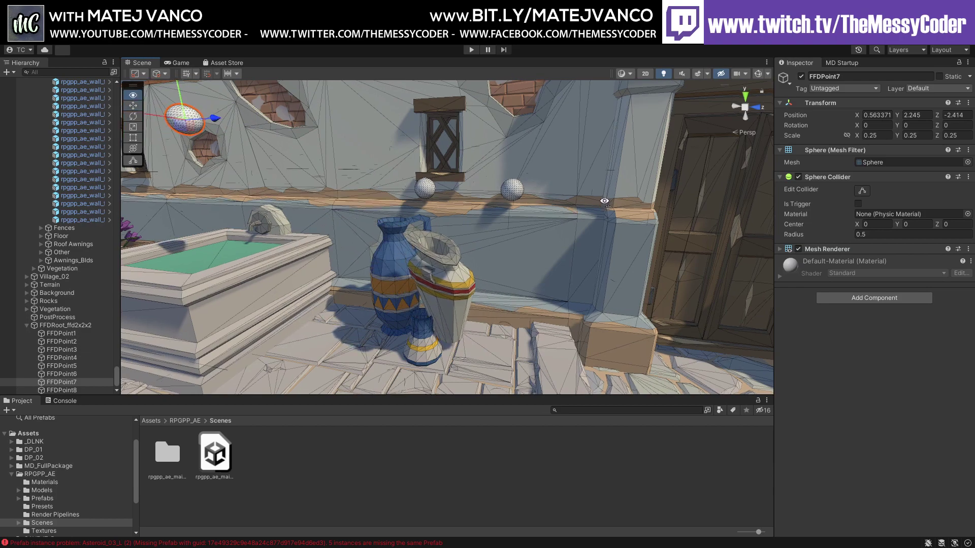
alt+drag(604, 201, 414, 187)
drag(334, 121, 339, 268)
right_drag(340, 268, 433, 302)
middle_drag(326, 285, 376, 206)
right_drag(375, 206, 319, 186)
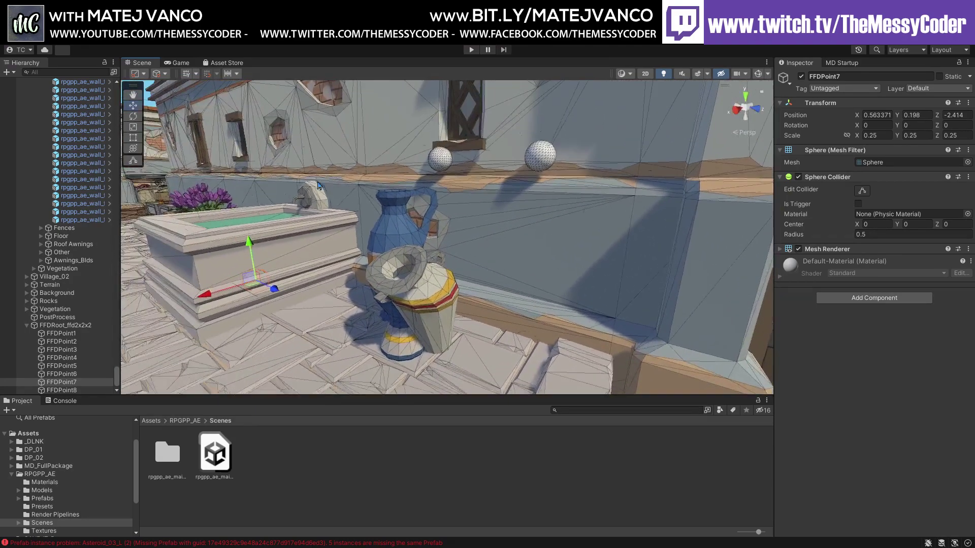
alt+drag(319, 186, 437, 223)
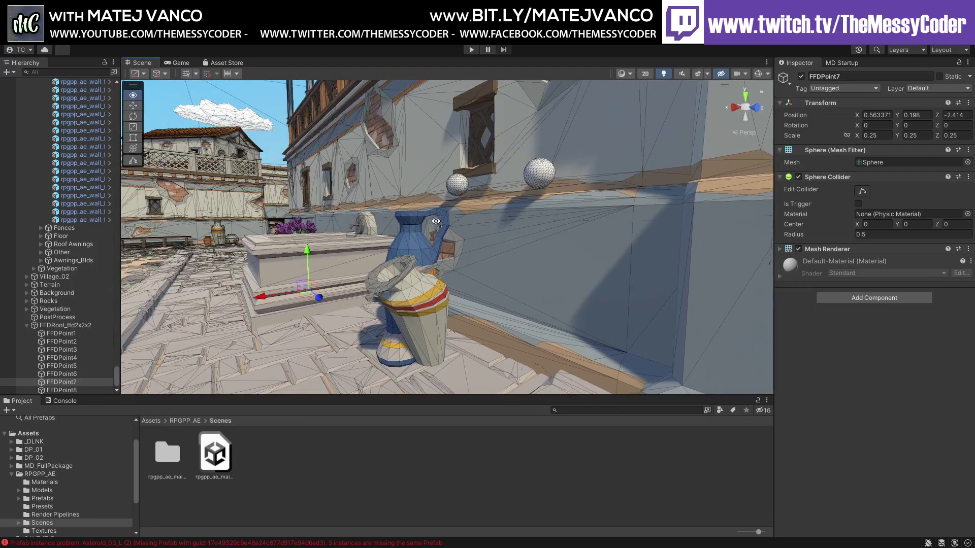
Move FFDPoint4 to about (-0.56, 1.161, 1.387) and look over the bent vase
click(541, 179)
right_drag(543, 177, 528, 161)
drag(552, 154, 556, 217)
right_drag(551, 223, 447, 262)
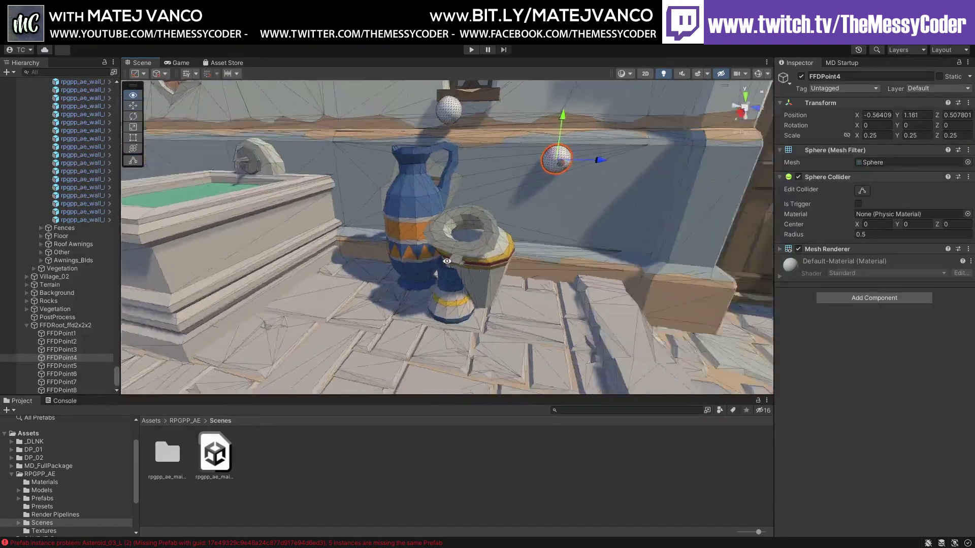
alt+drag(447, 262, 426, 254)
drag(421, 169, 465, 211)
middle_drag(465, 212, 259, 213)
right_drag(610, 229, 489, 200)
middle_drag(489, 200, 464, 172)
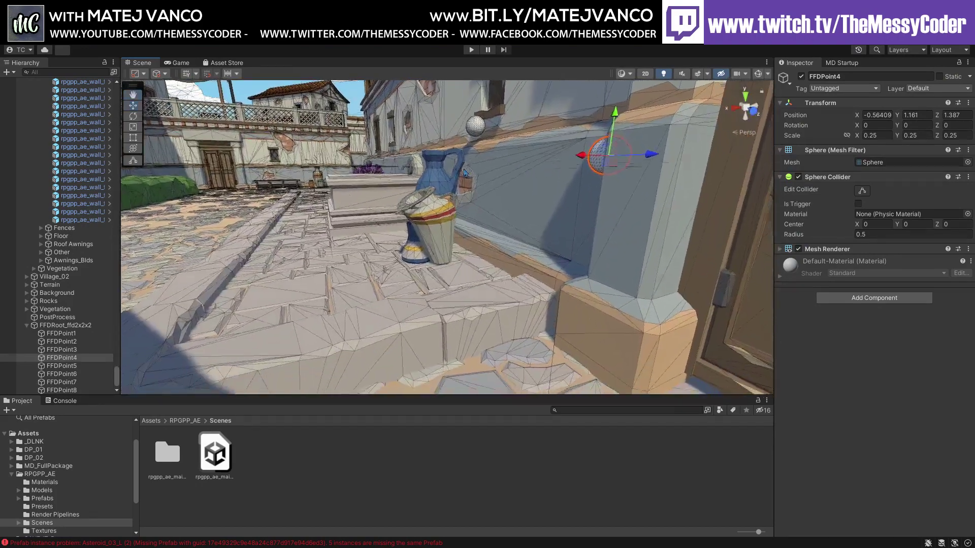
scroll(446, 173, up, 5)
right_drag(449, 217, 502, 268)
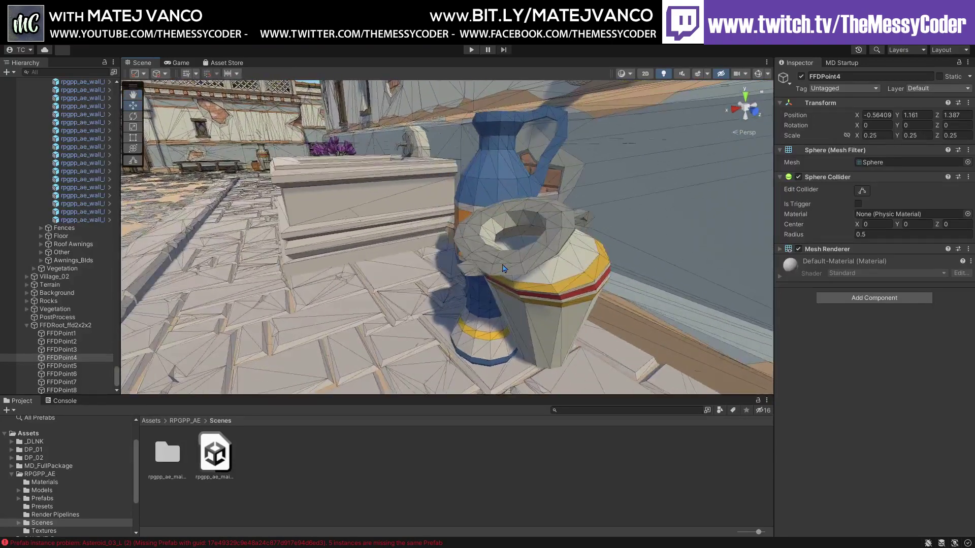
scroll(504, 268, down, 5)
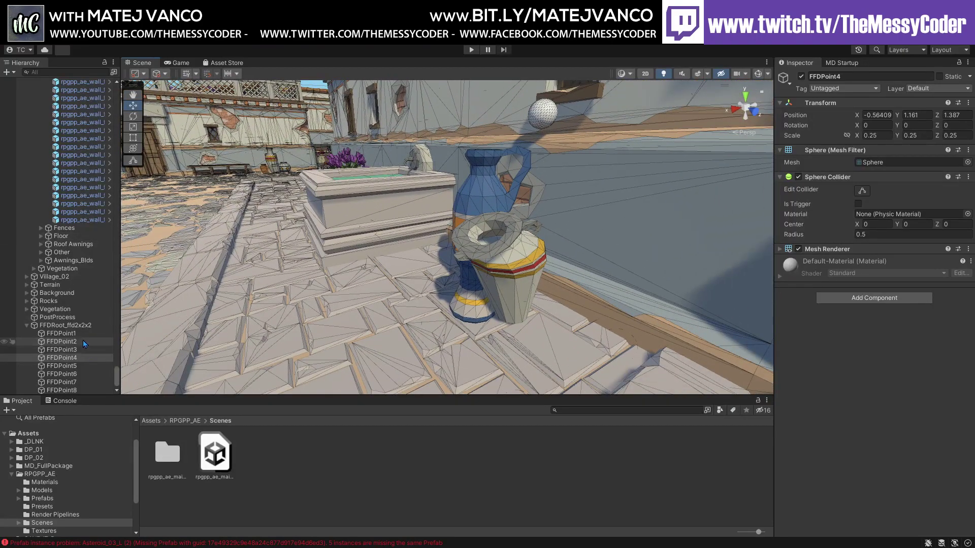
Frame the FFDRoot_ffd2x2x2 lattice, select the bent vase and clear its FFD grid
click(80, 326)
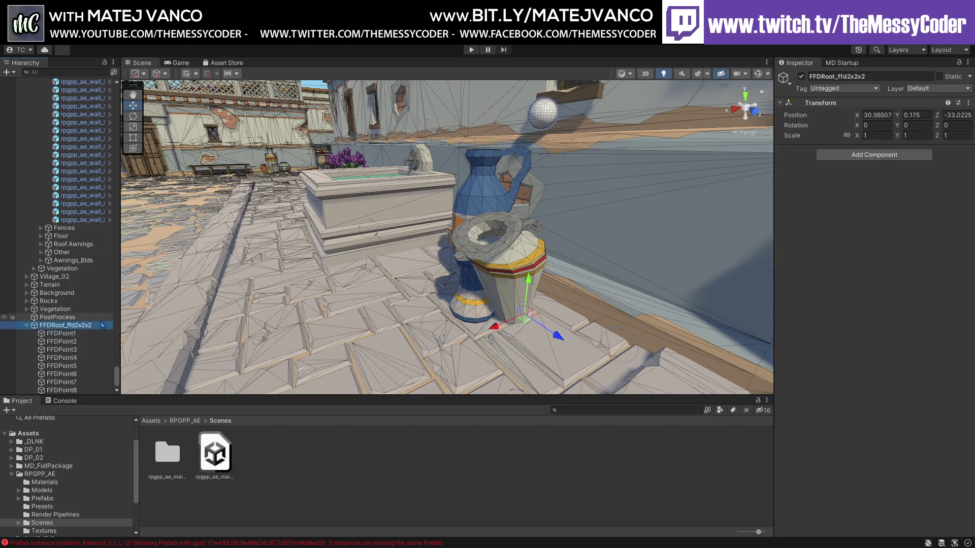
click(89, 335)
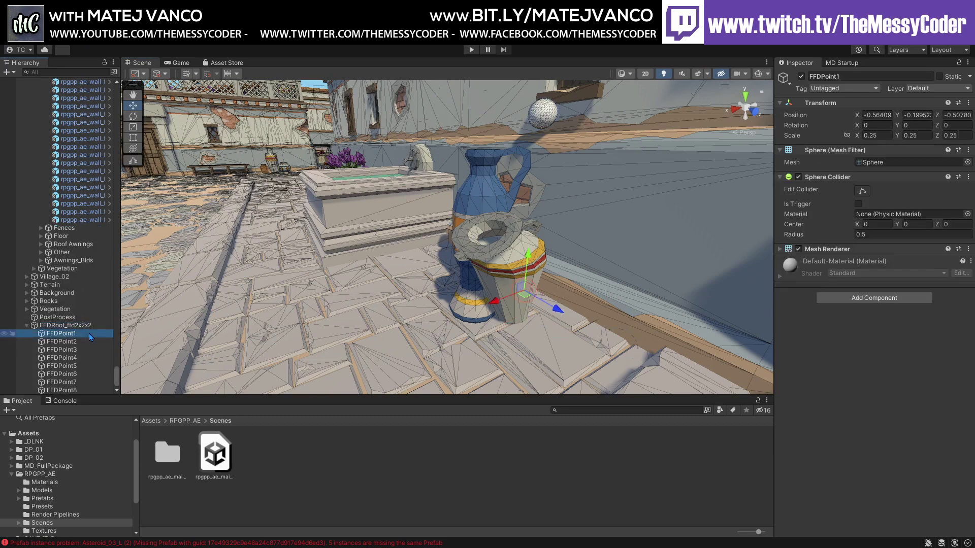
click(84, 326)
key(f)
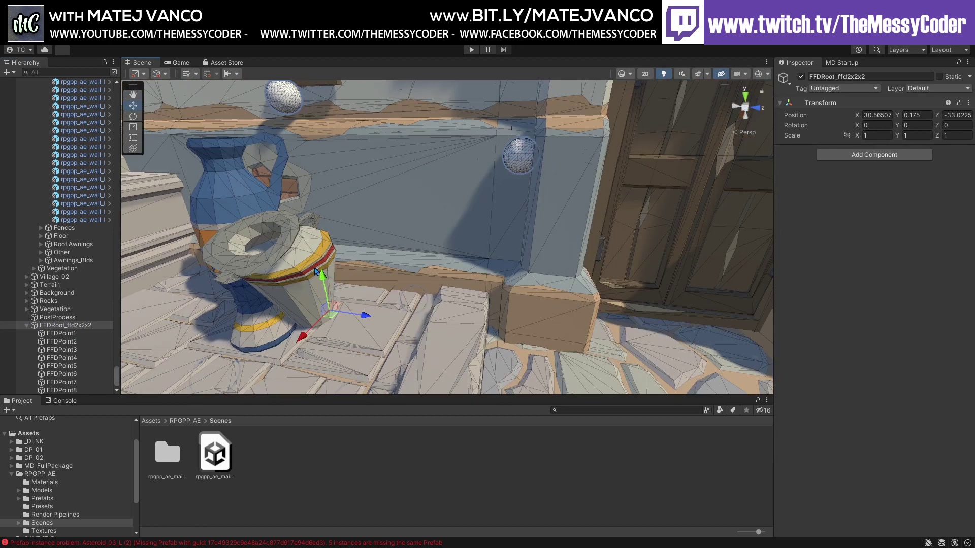
click(315, 273)
scroll(877, 318, down, 1)
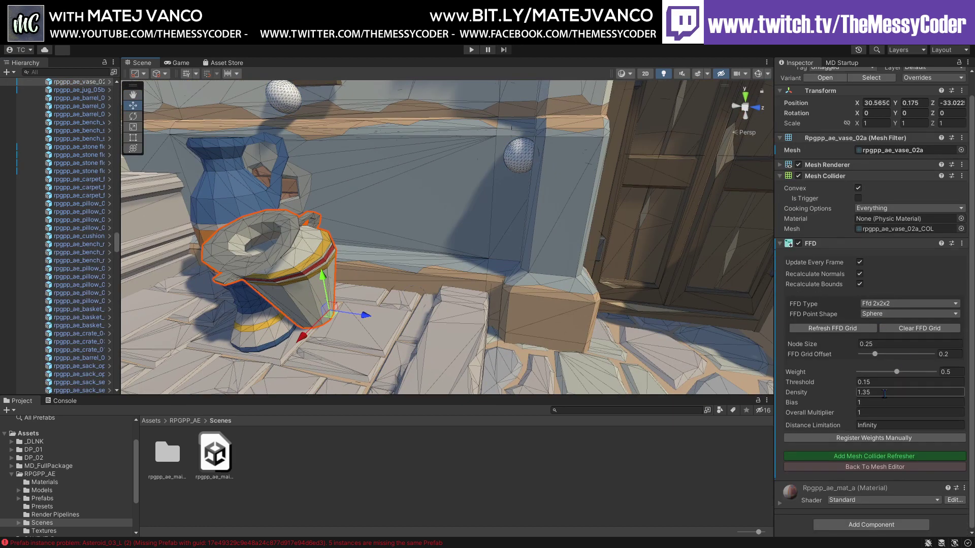
click(904, 328)
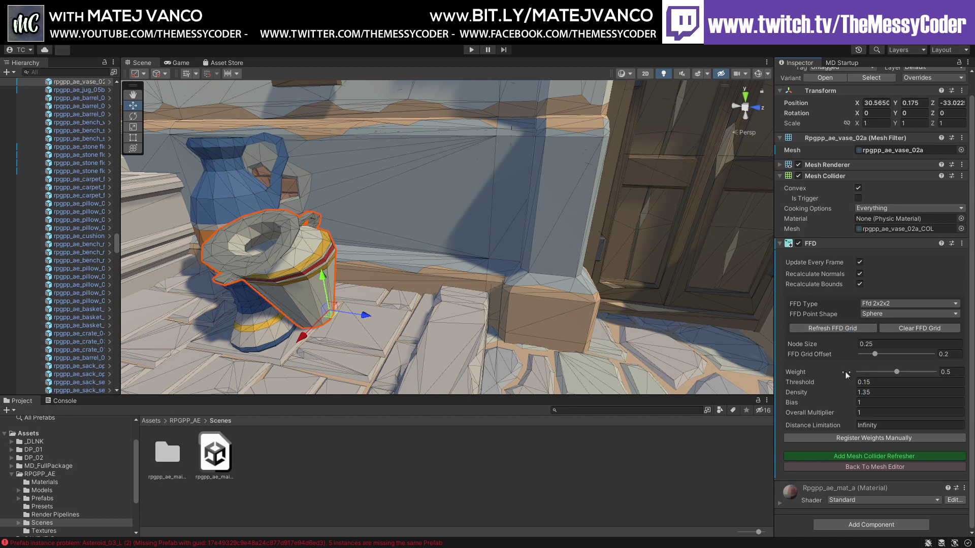
Orbit around the bent vase and check which mesh its Mesh Filter uses
right_drag(422, 284, 493, 231)
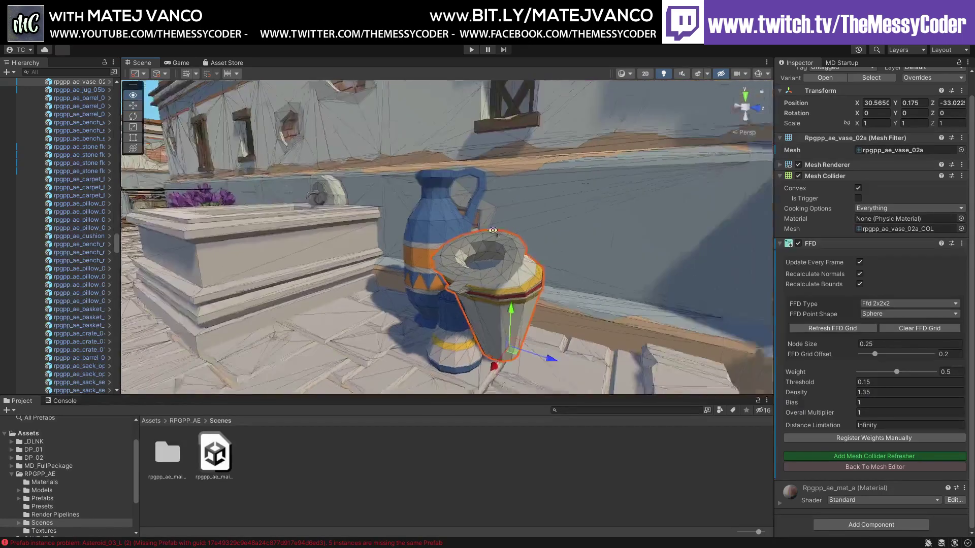
alt+drag(492, 230, 511, 244)
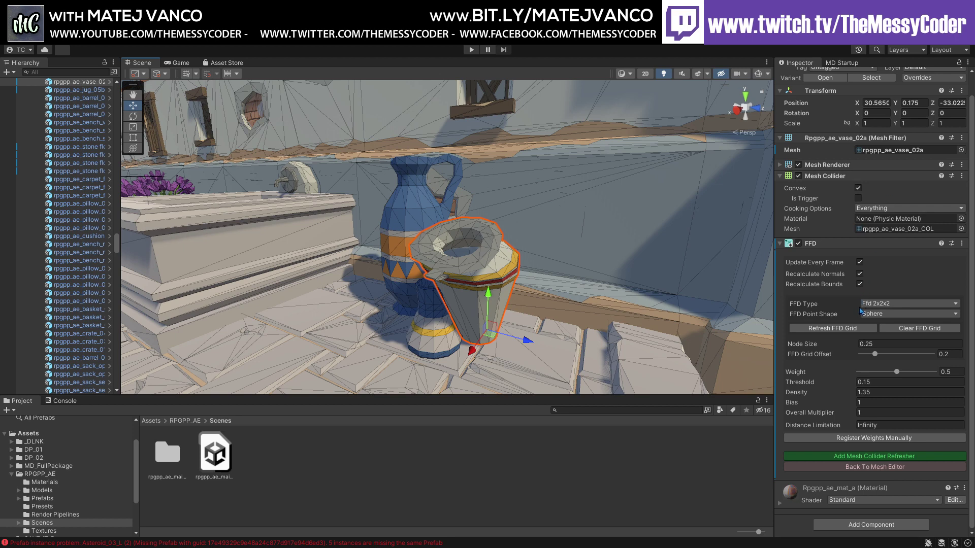
click(888, 152)
scroll(113, 465, up, 2)
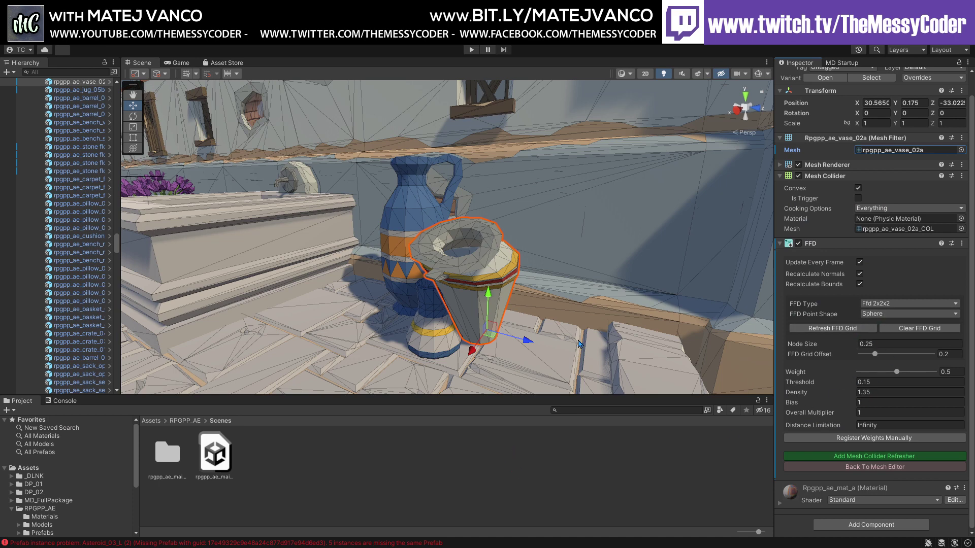
Move the vase and blue jug apart, then add an FFD deformer to the jug
drag(527, 339, 705, 378)
click(399, 228)
drag(377, 315, 291, 342)
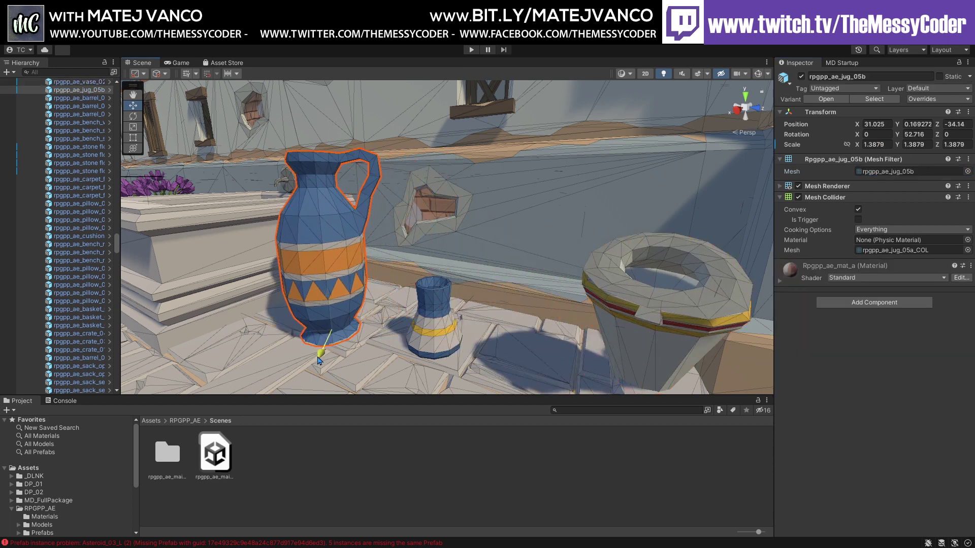
click(888, 305)
click(848, 338)
alt+drag(368, 209, 509, 242)
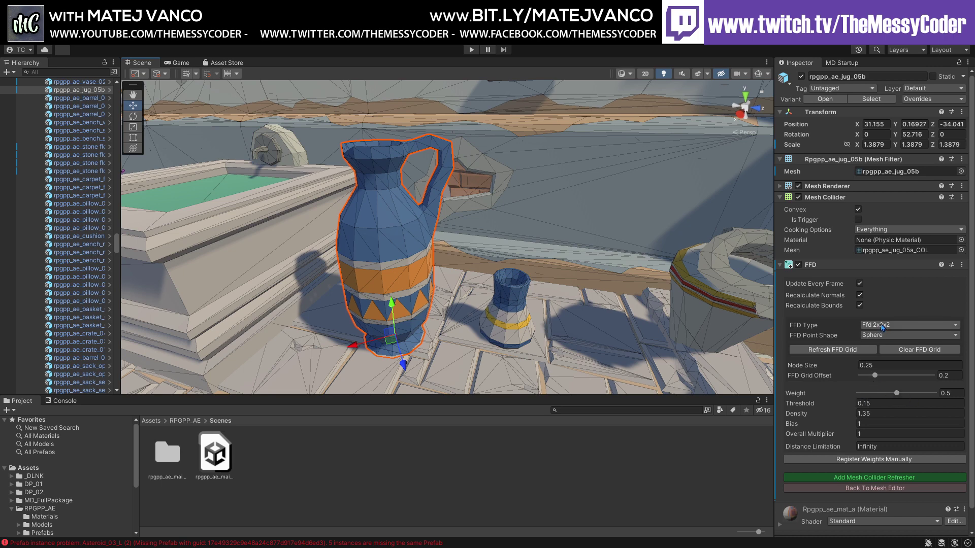
Try 3x3x3 and Custom Signed lattice types, then generate a 4x4x4 lattice around the jug
click(895, 356)
right_drag(593, 276, 500, 266)
alt+drag(499, 266, 437, 259)
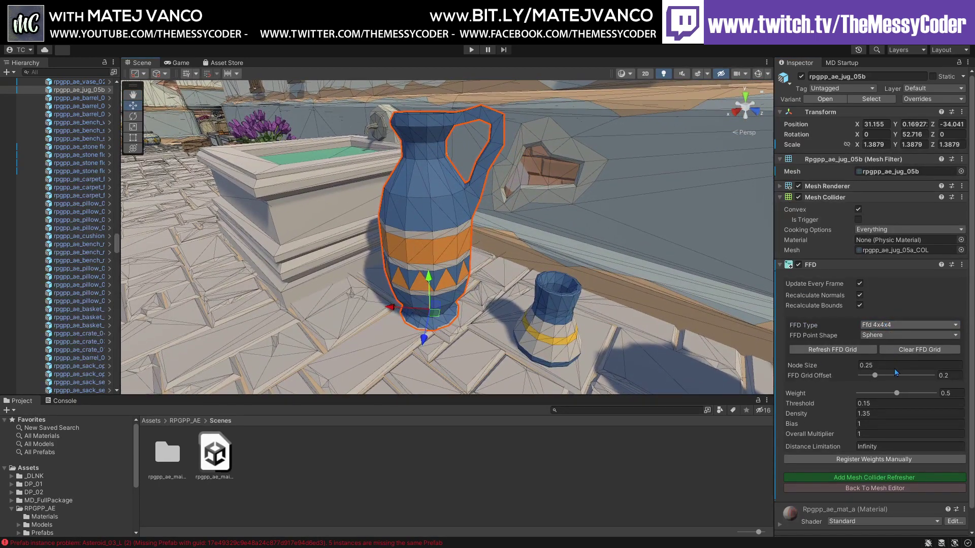
click(887, 350)
click(894, 367)
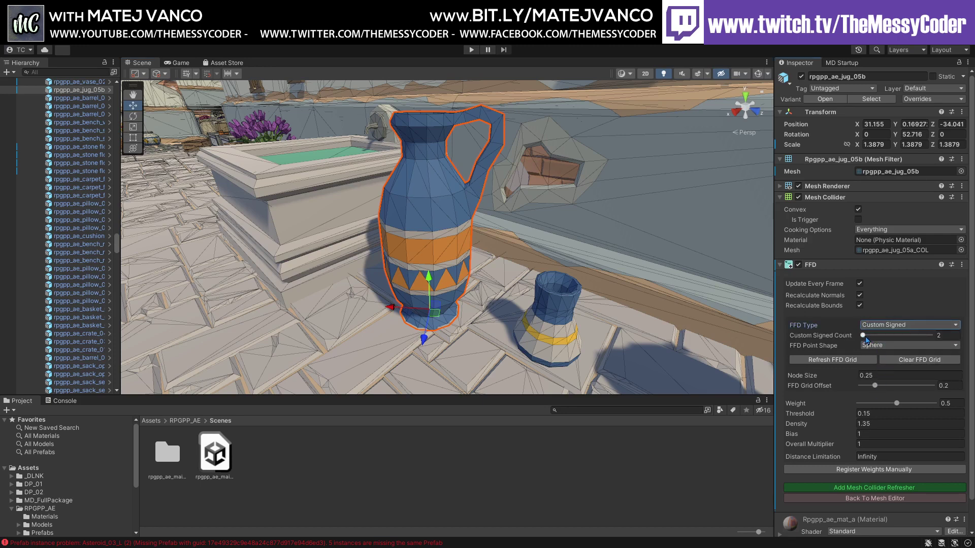
drag(863, 337, 909, 340)
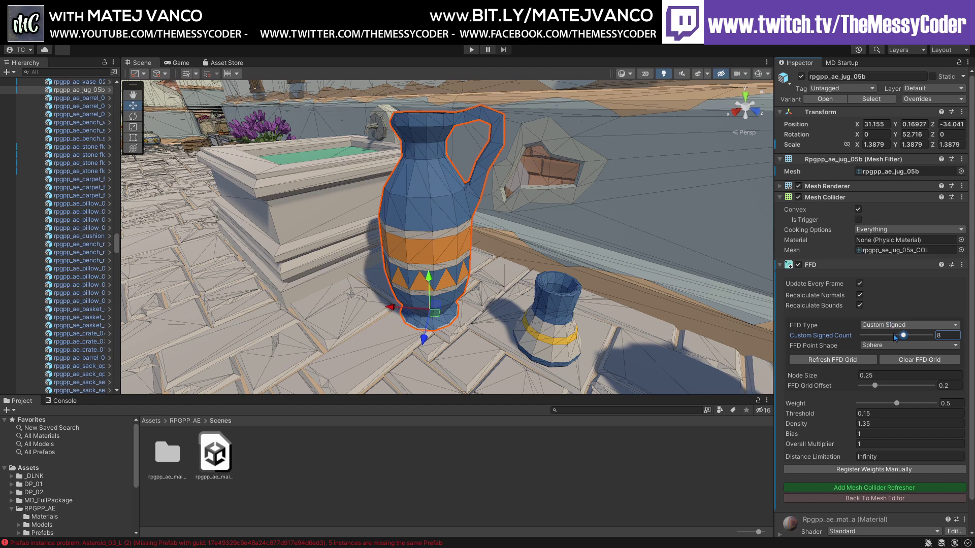
click(902, 357)
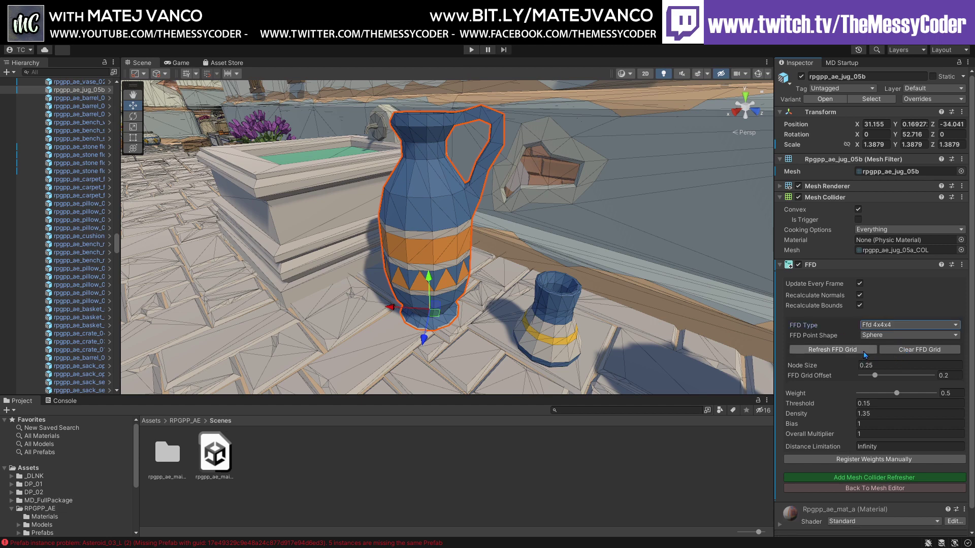
click(846, 350)
Shrink the node size to 0.13, widen the grid offset to 0.271, and switch points to cubes
right_drag(364, 198, 344, 190)
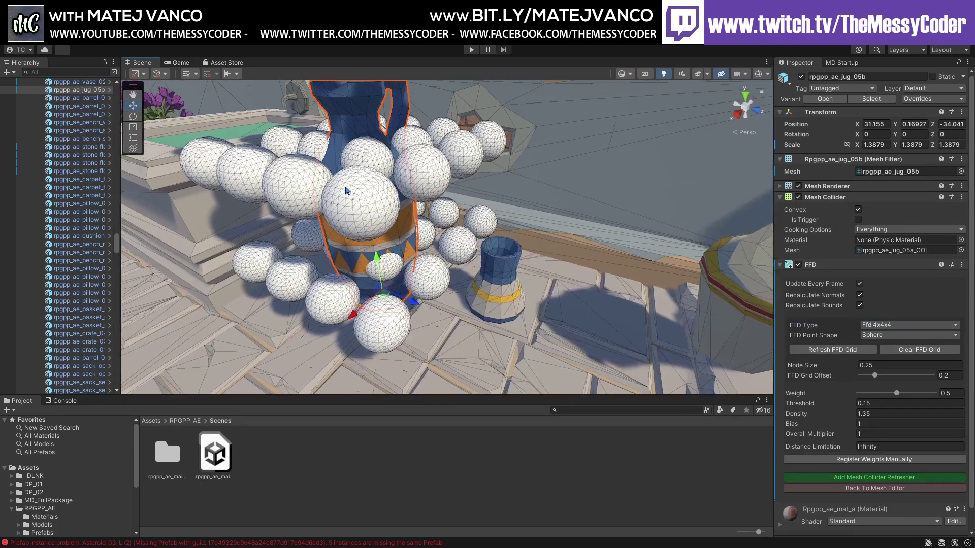
middle_drag(344, 191, 394, 182)
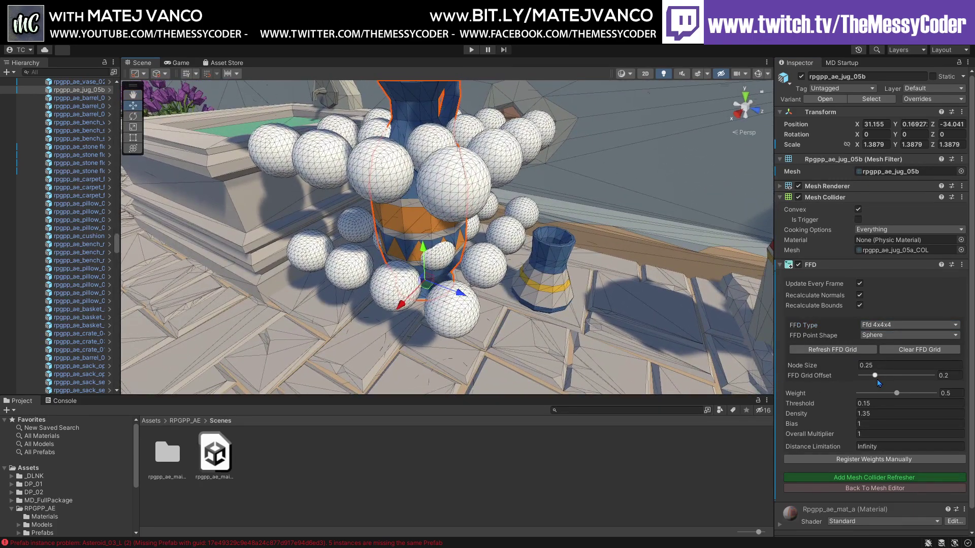
click(871, 365)
click(842, 350)
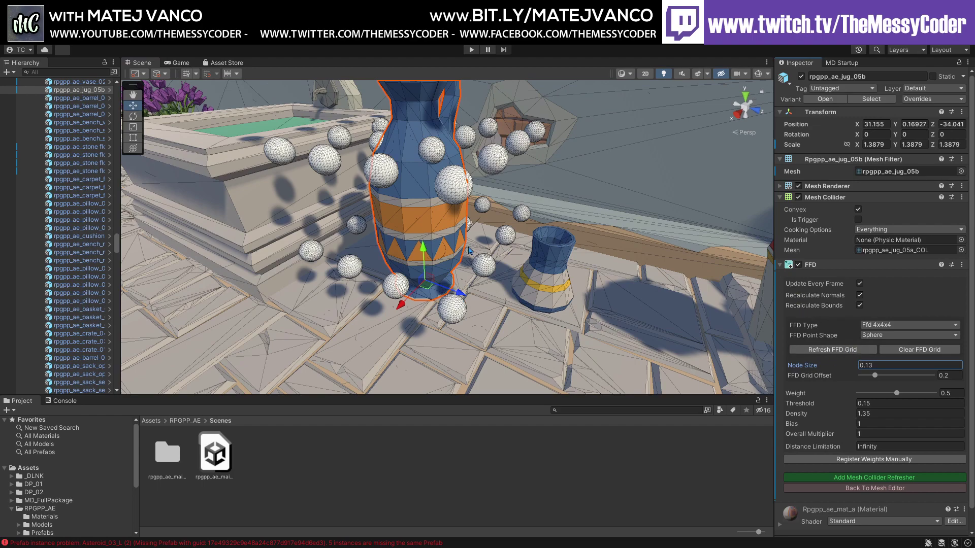
alt+drag(479, 263, 449, 250)
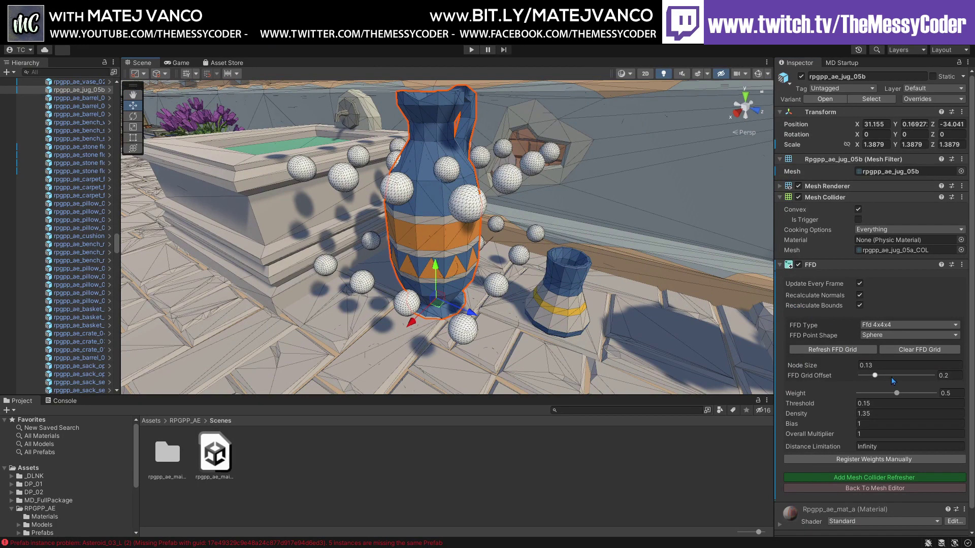
drag(876, 375, 879, 376)
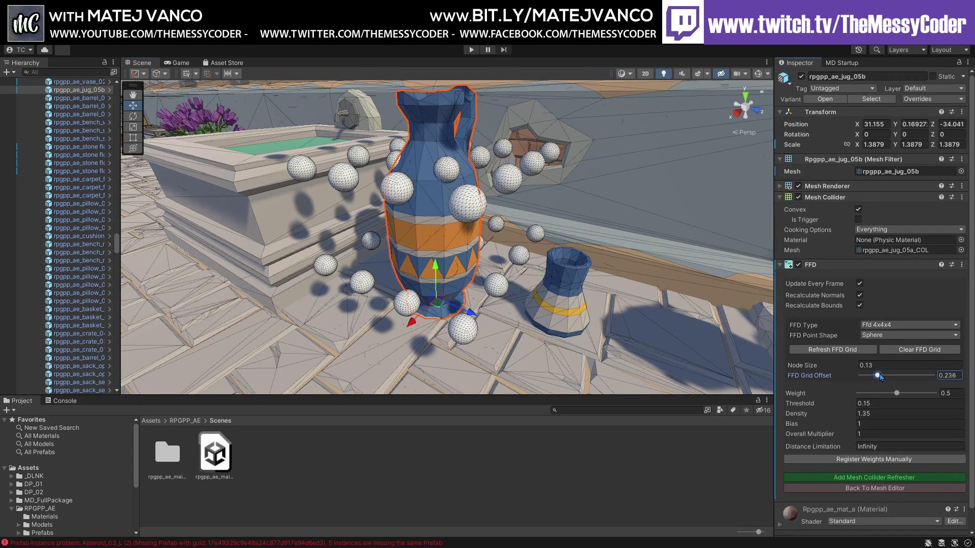
click(833, 350)
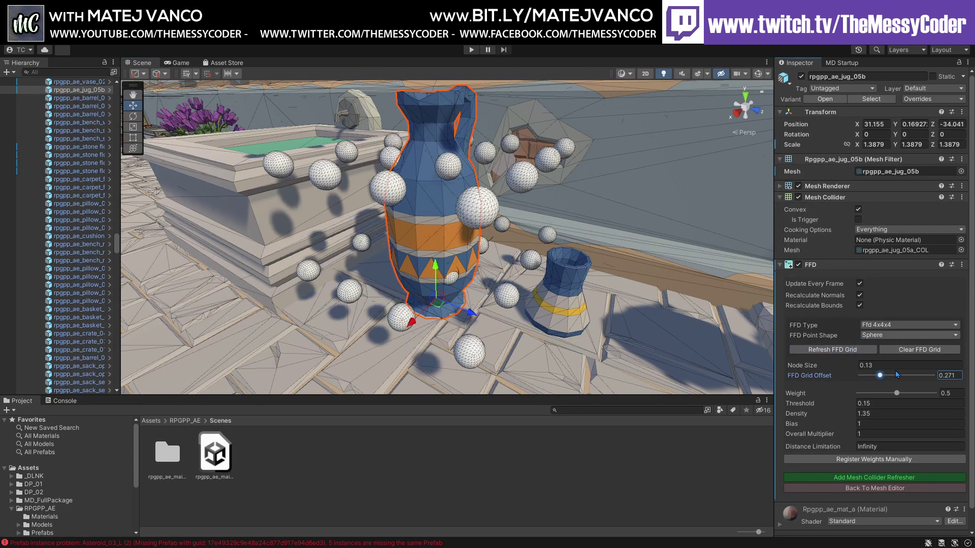
click(896, 372)
Rebuild the lattice with cube, octahedron, then custom 'ext' object control points
click(831, 349)
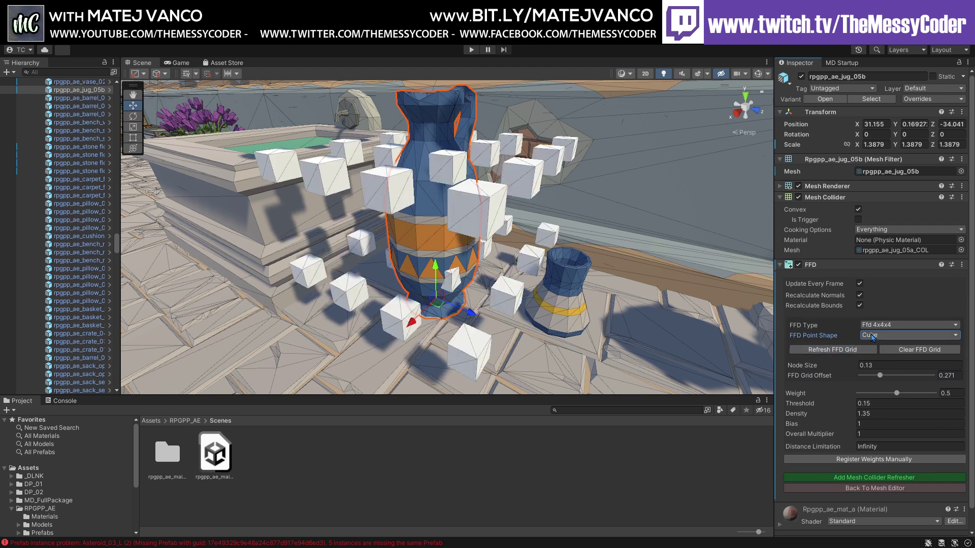
click(888, 355)
click(841, 350)
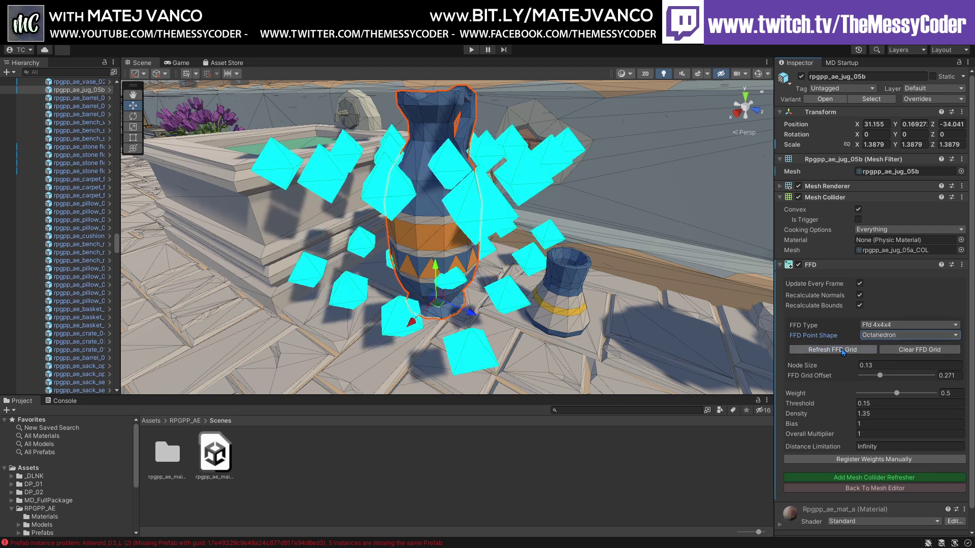
click(897, 382)
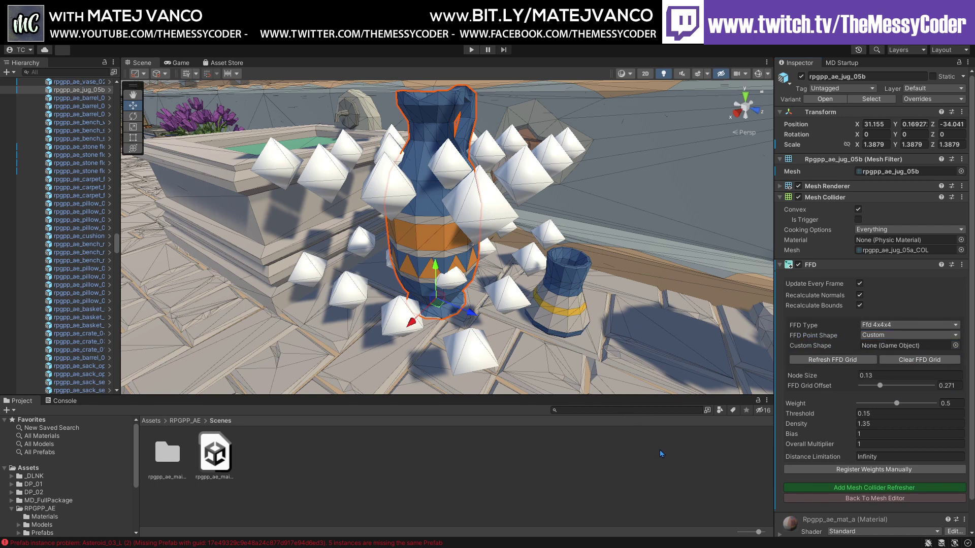
click(618, 370)
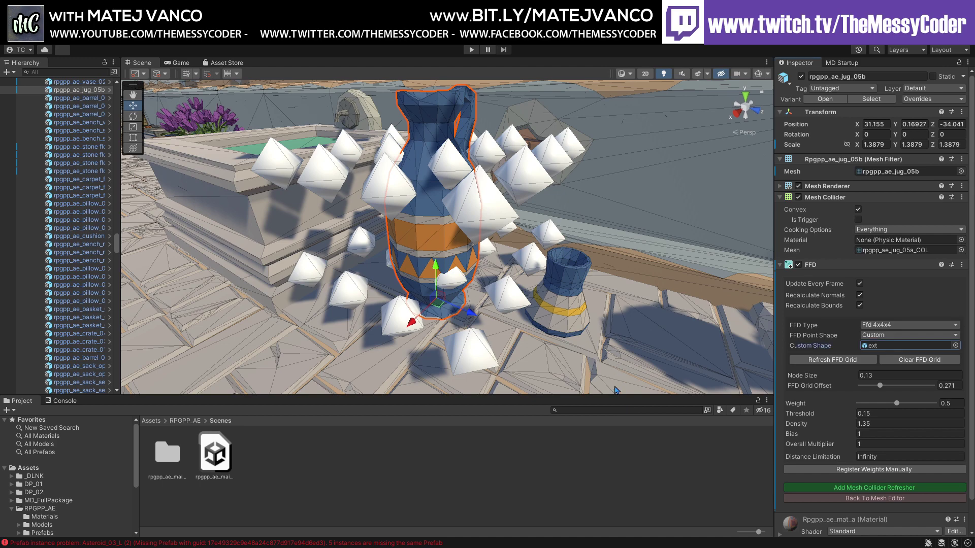
click(828, 362)
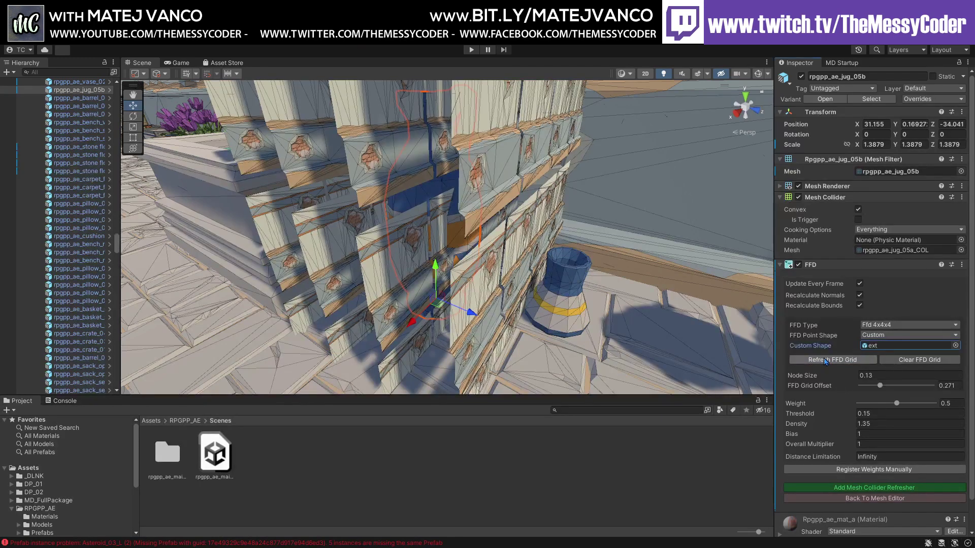
mouse_move(539, 252)
right_down()
mouse_move(584, 178)
mouse_move(539, 240)
right_up()
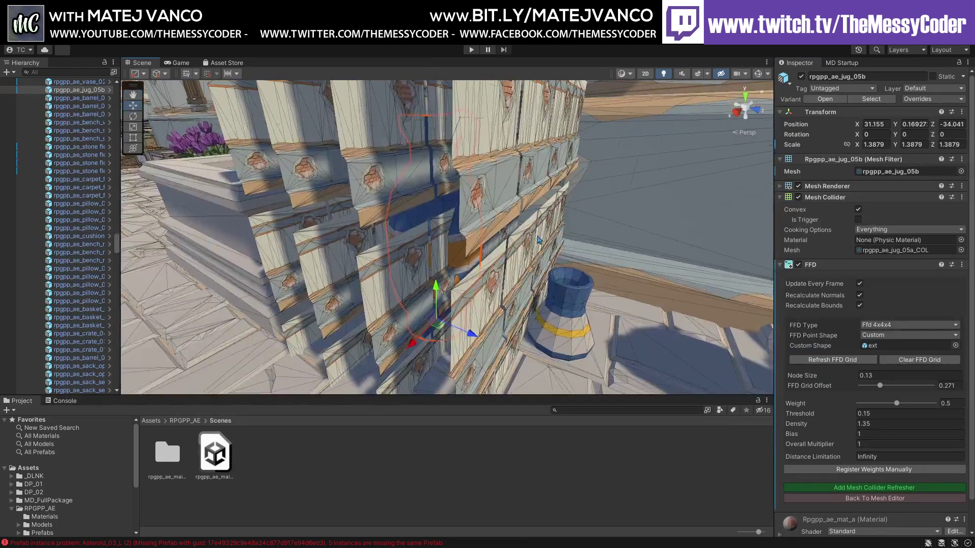
Rebuild with cube points at node size 0.1 and pull FFDPoint40 to X 0.125
click(912, 371)
click(841, 349)
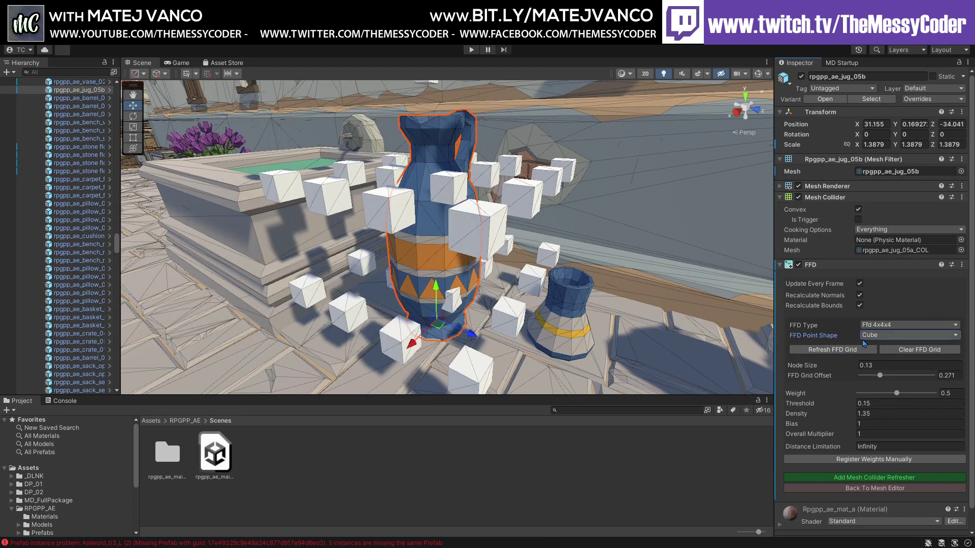
click(881, 376)
click(888, 366)
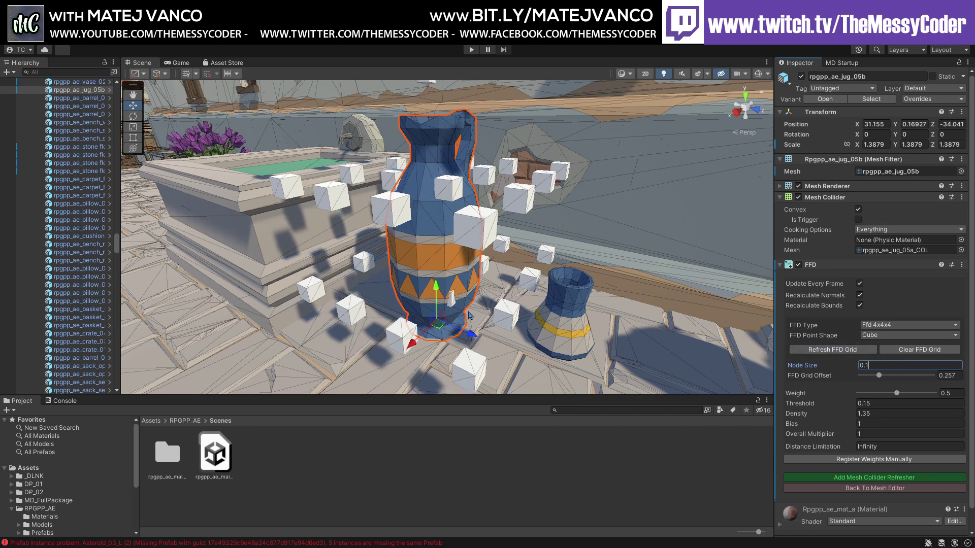
click(510, 313)
drag(553, 328, 494, 282)
Pull FFDPoint55 and FFDPoint54 sideways and settle FFDPoint44 at Z 0.8
click(491, 270)
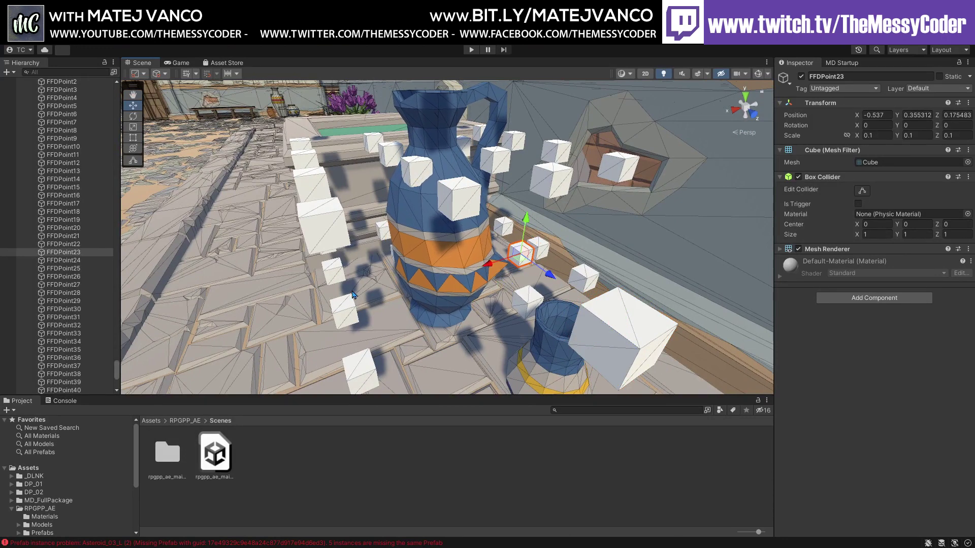
click(348, 309)
drag(304, 327, 184, 358)
click(335, 279)
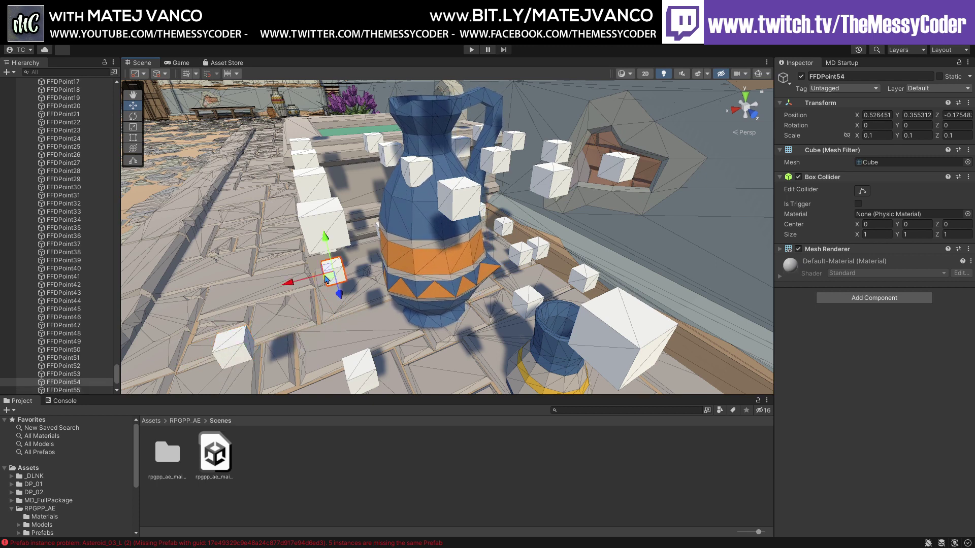
drag(300, 287, 177, 307)
click(453, 213)
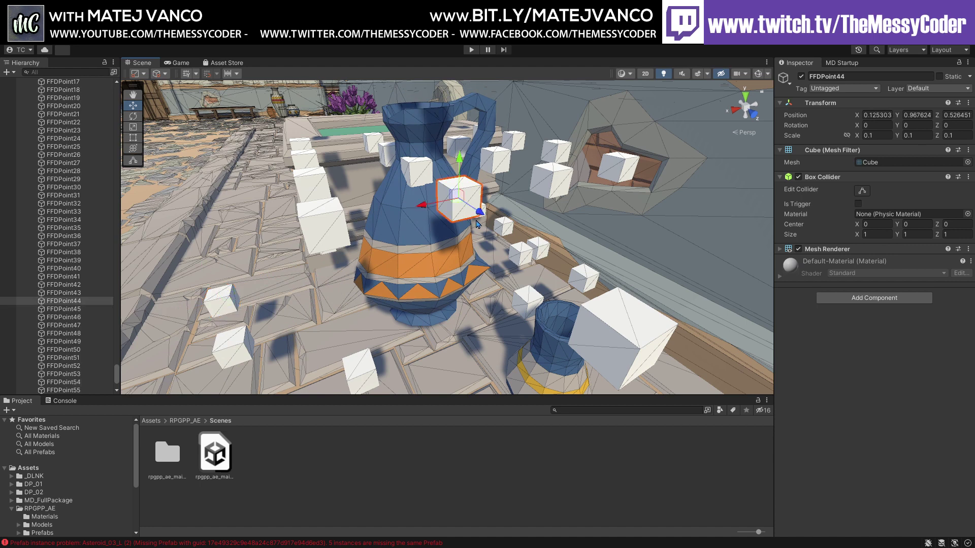
drag(480, 219, 536, 243)
right_drag(535, 243, 589, 243)
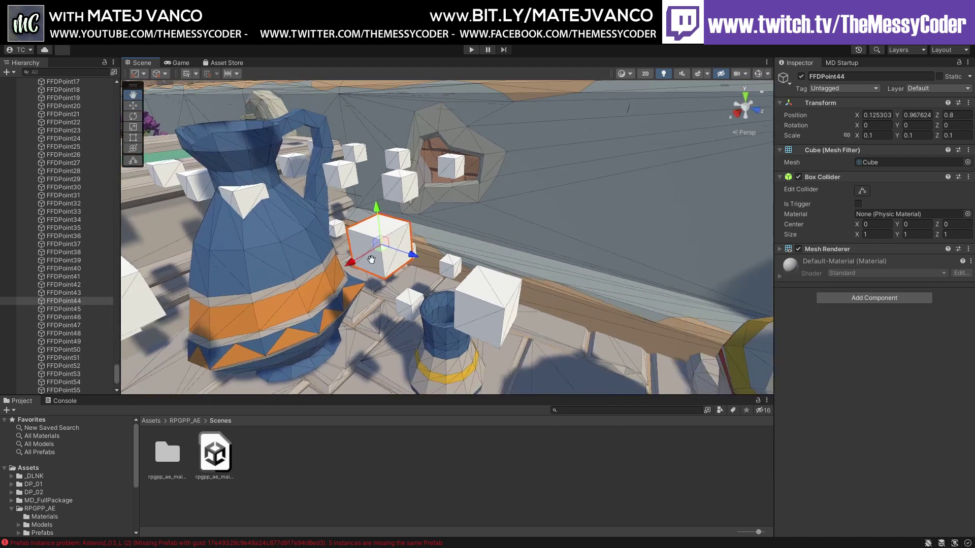
Raise FFDPoint43 to about (0.125, 1.134, 0.36) and push FFDPoint59 out to X 0.674
middle_drag(356, 249, 464, 207)
scroll(464, 206, down, 10)
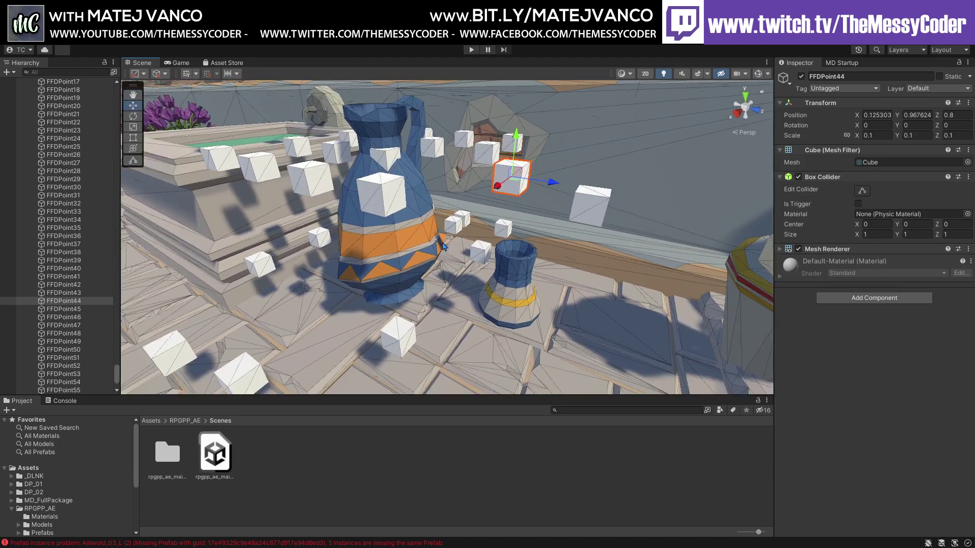
middle_drag(437, 248, 437, 304)
click(385, 234)
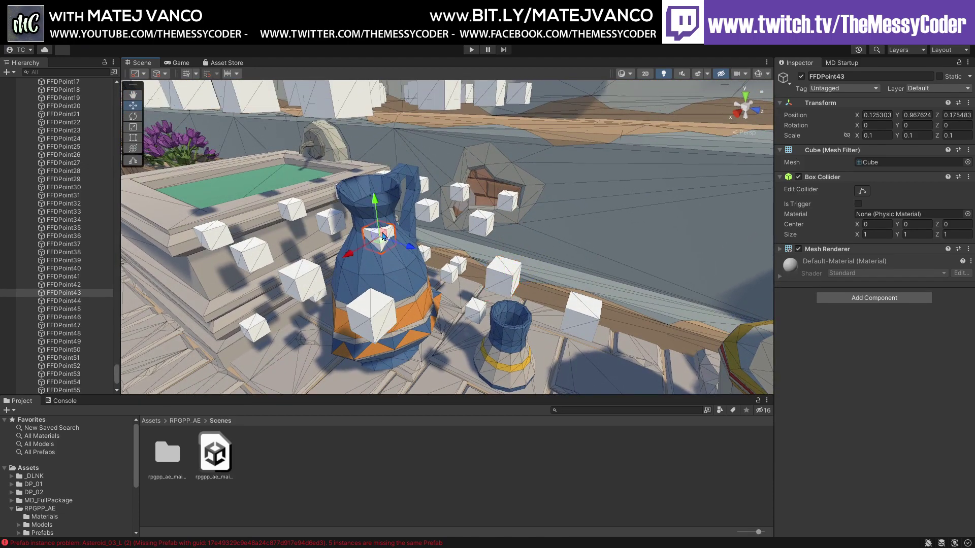
drag(378, 205, 376, 176)
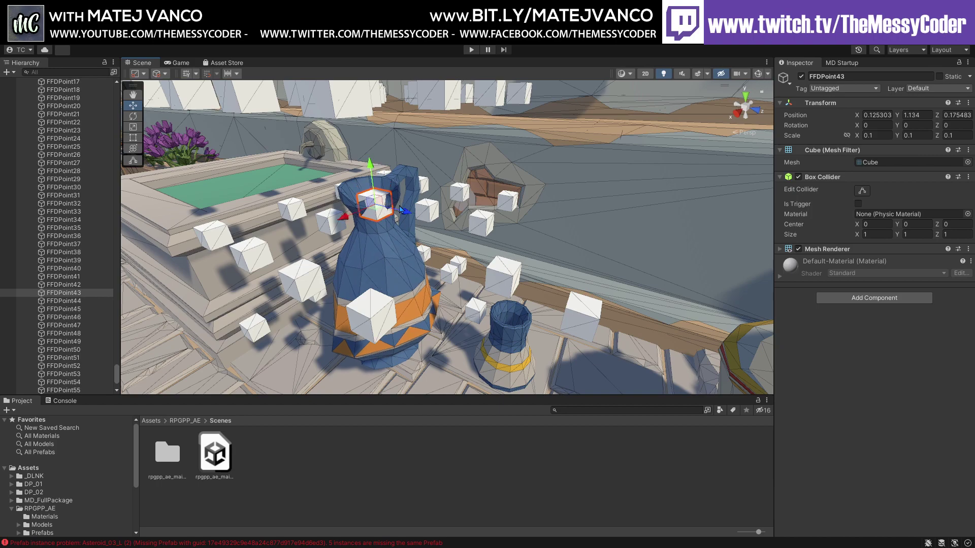
drag(411, 221, 440, 228)
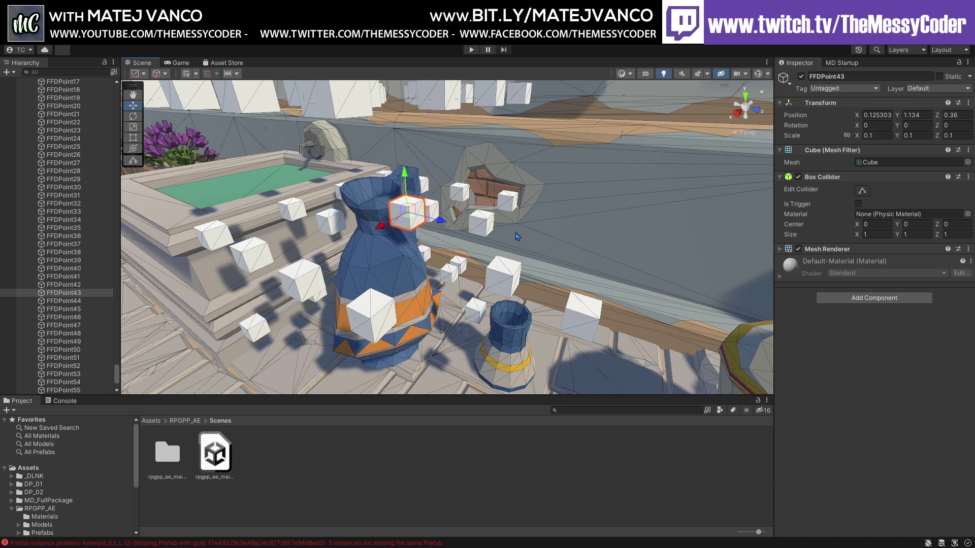
right_drag(541, 234, 446, 239)
alt+drag(447, 243, 410, 249)
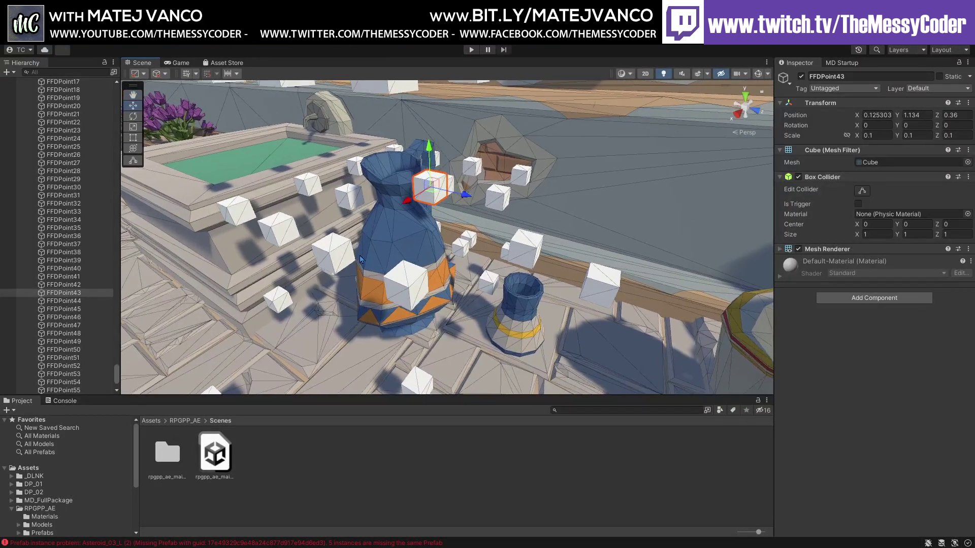
click(343, 253)
drag(312, 273, 270, 305)
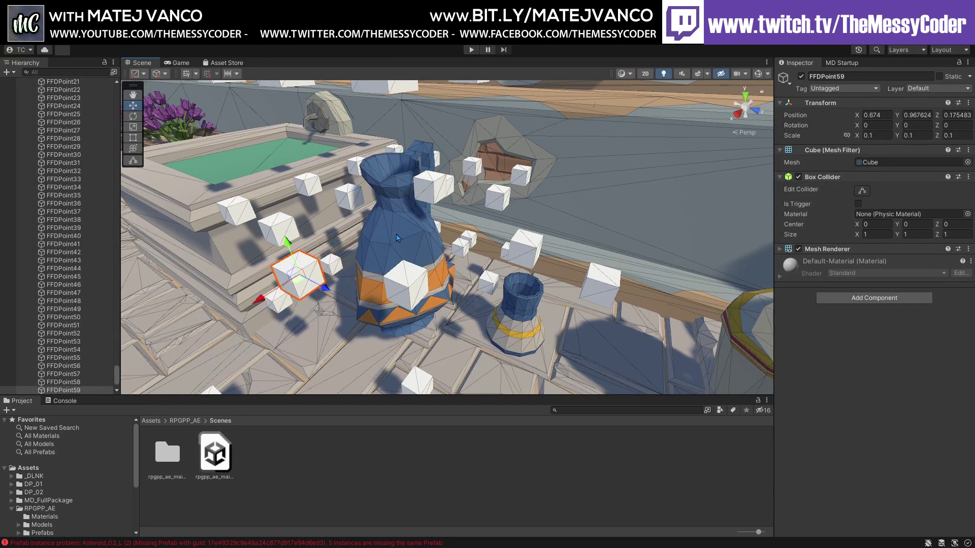
Select the jug, reset it and rebuild its FFD lattice twice
click(400, 239)
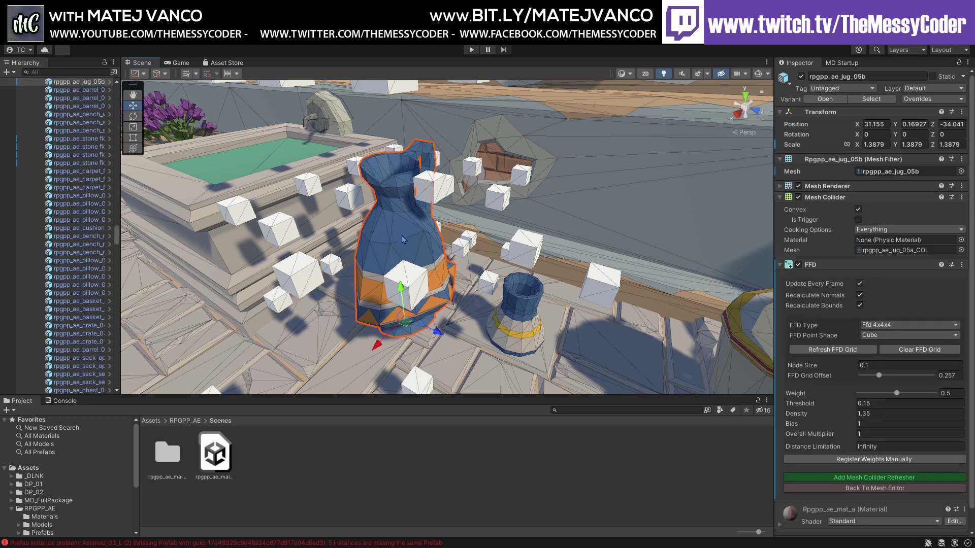
click(855, 352)
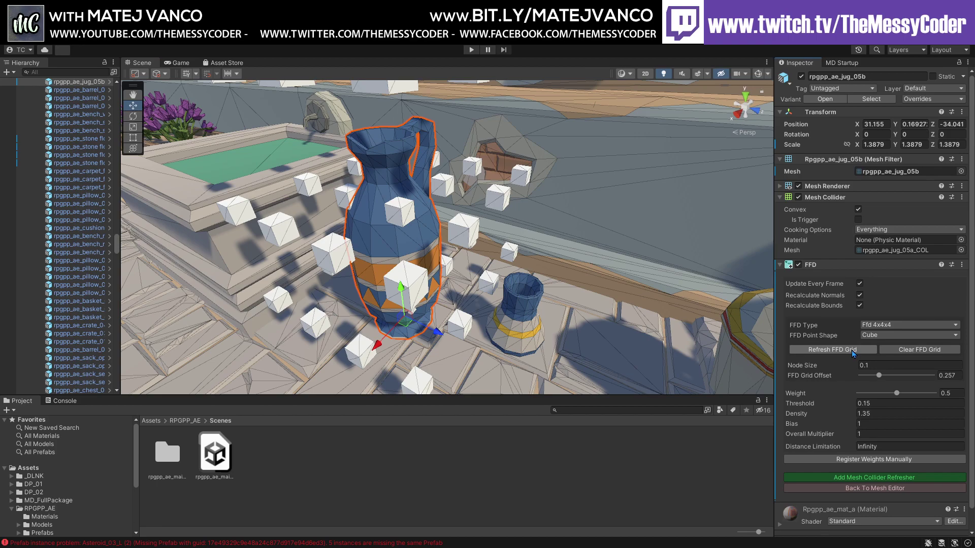
click(852, 350)
mouse_move(522, 257)
right_down()
mouse_move(478, 243)
mouse_move(488, 218)
mouse_move(514, 250)
right_up()
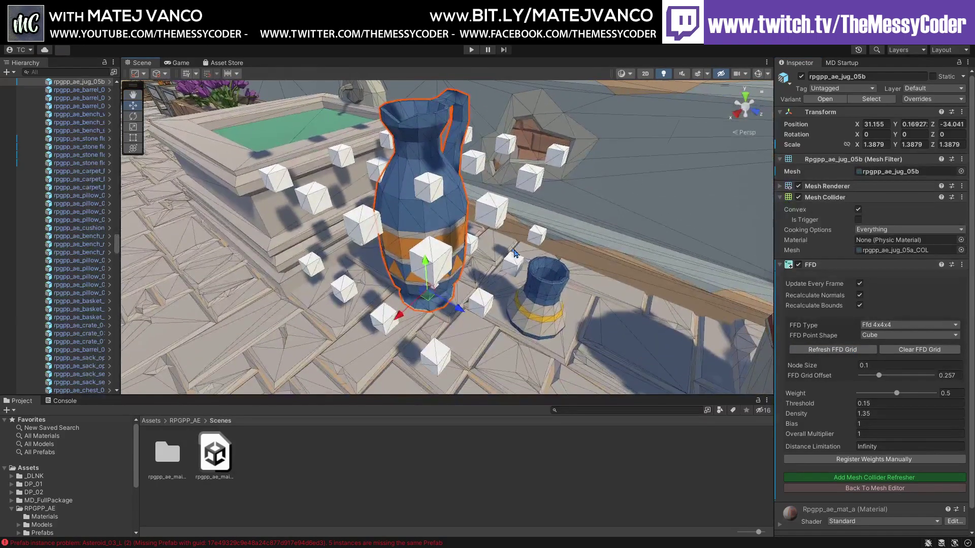
middle_drag(526, 253, 526, 225)
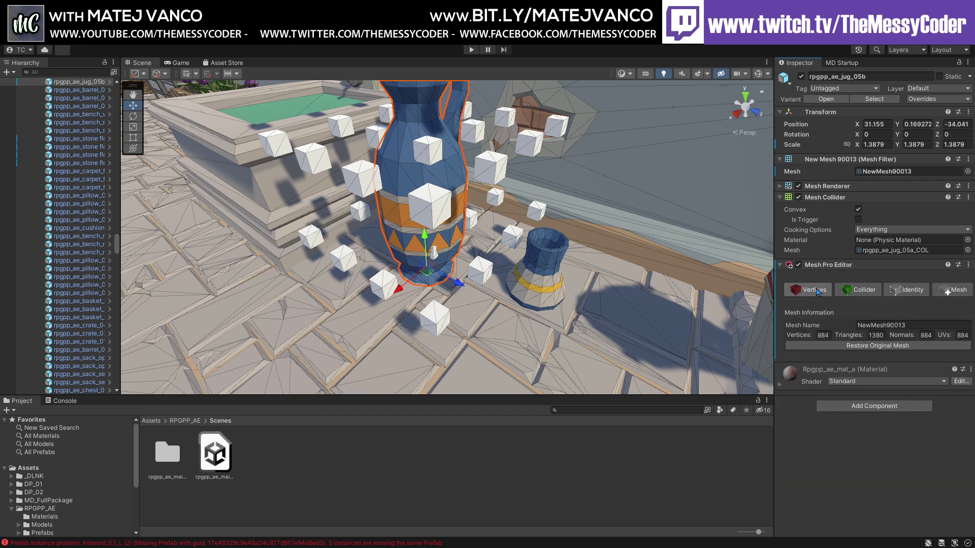
Toggle the jug's vertex handles on and off, then scroll the Hierarchy list
click(816, 290)
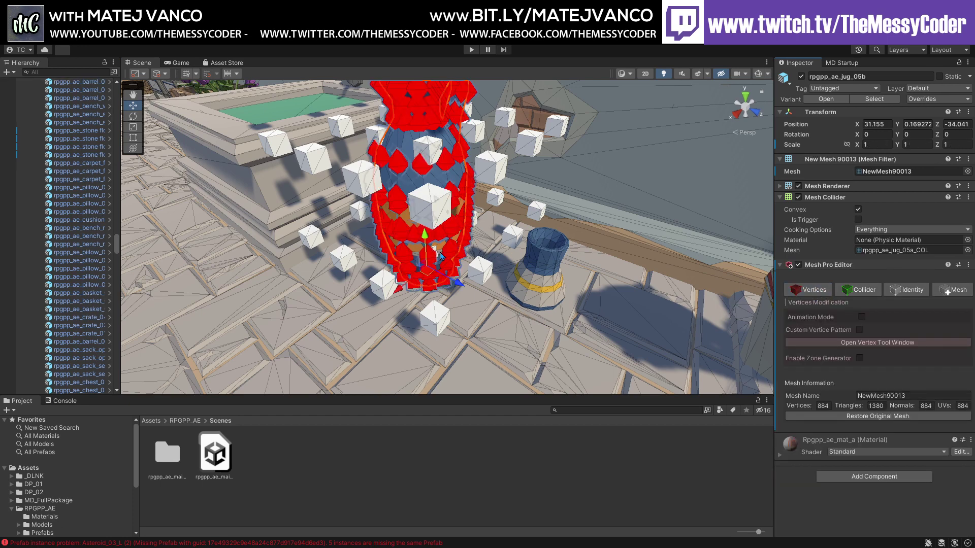
click(818, 293)
right_drag(462, 280, 432, 250)
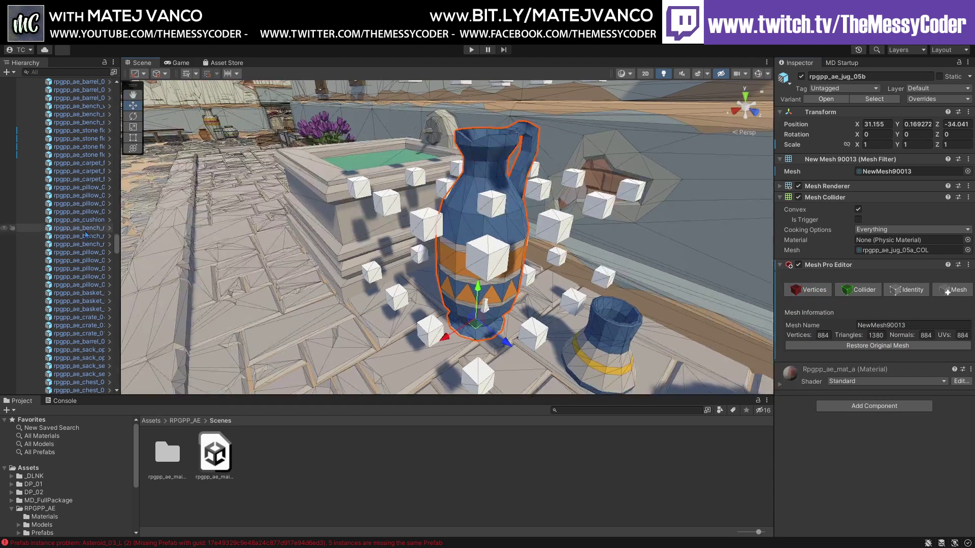
scroll(87, 254, up, 8)
scroll(88, 255, up, 20)
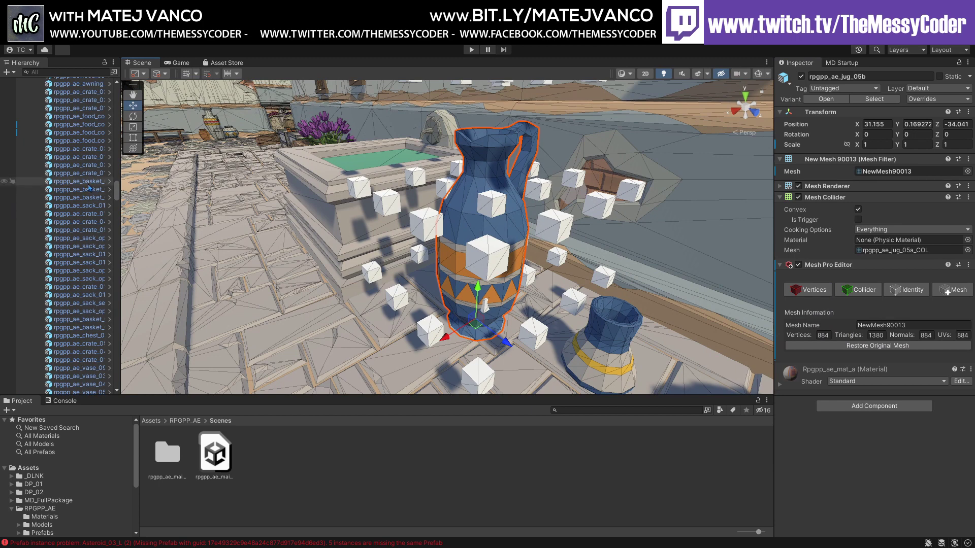
drag(117, 190, 122, 91)
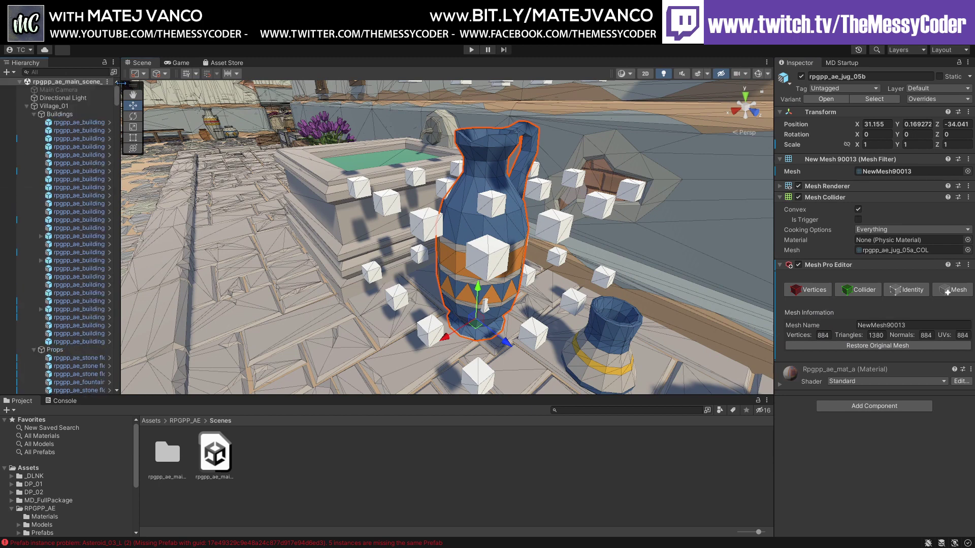
Select control points FFDPoint60 and FFDPoint64, then the FFDRoot_ffd4x4x4 root with all 64 points
click(491, 264)
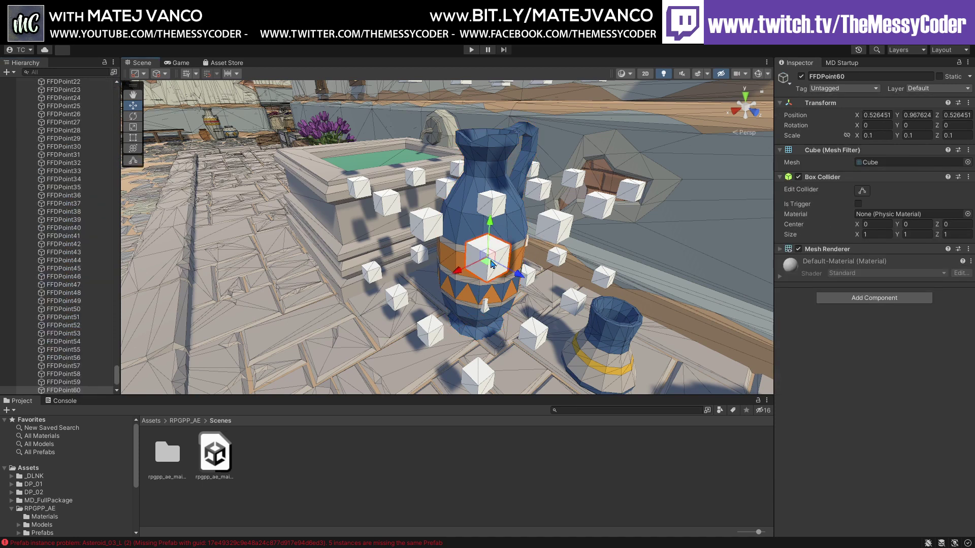
scroll(88, 383, down, 2)
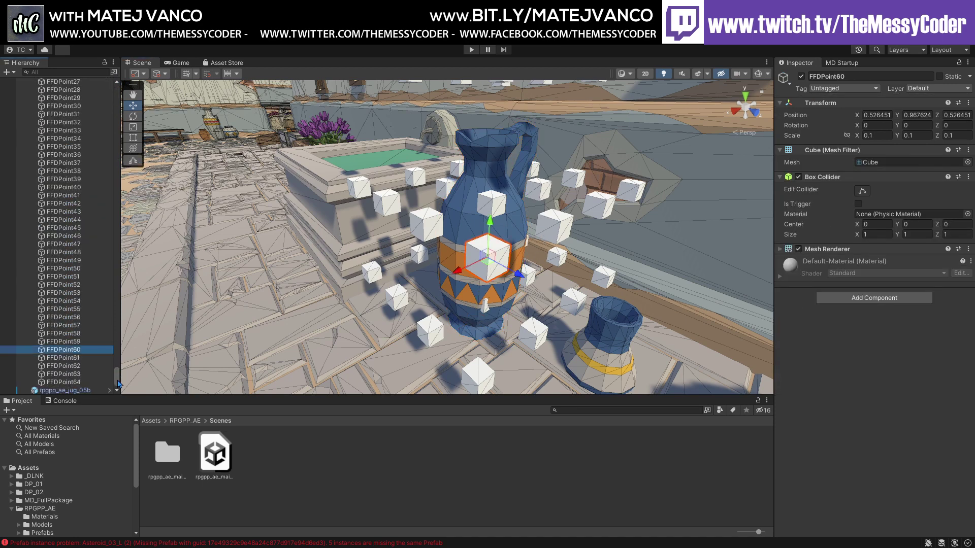
click(89, 382)
mouse_move(118, 381)
mouse_down()
mouse_move(117, 353)
mouse_move(118, 364)
mouse_up()
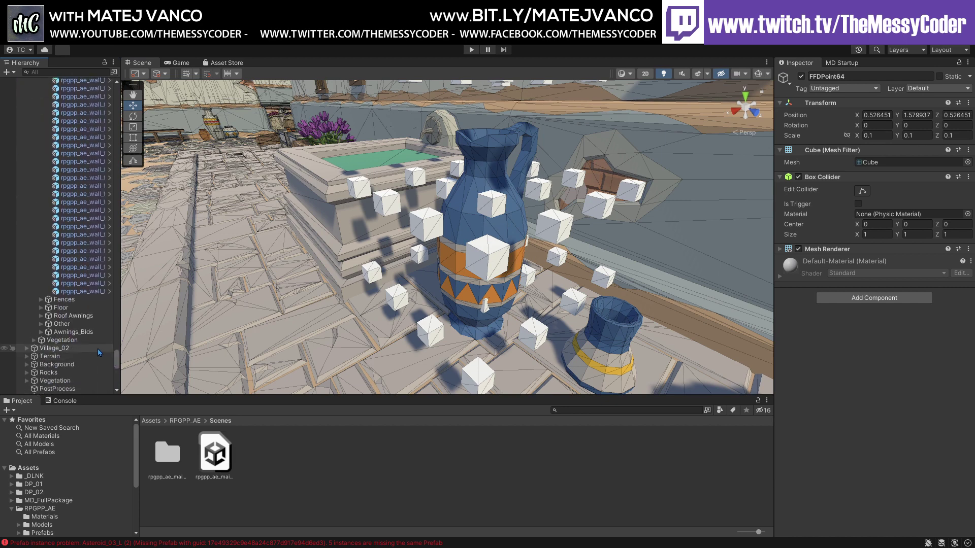
scroll(96, 350, down, 10)
scroll(59, 292, up, 3)
scroll(59, 291, up, 3)
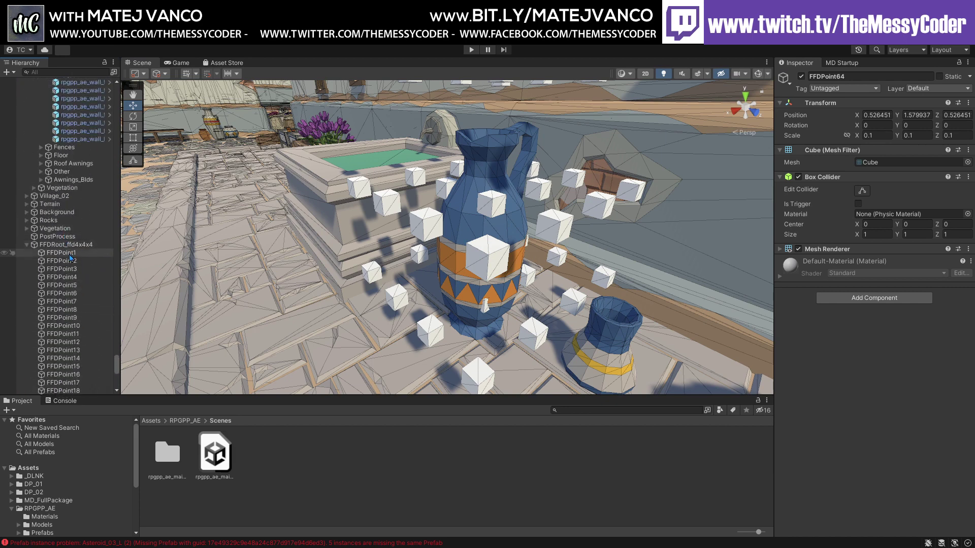
shift+click(70, 245)
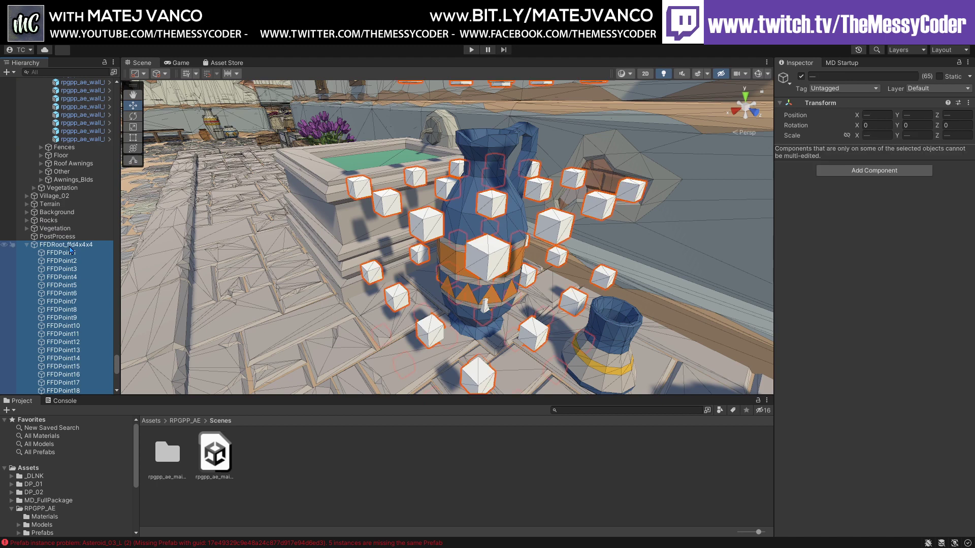
Delete the old FFD lattice and put the jug into Mesh Pro Editor's Vertices mode
key(Delete)
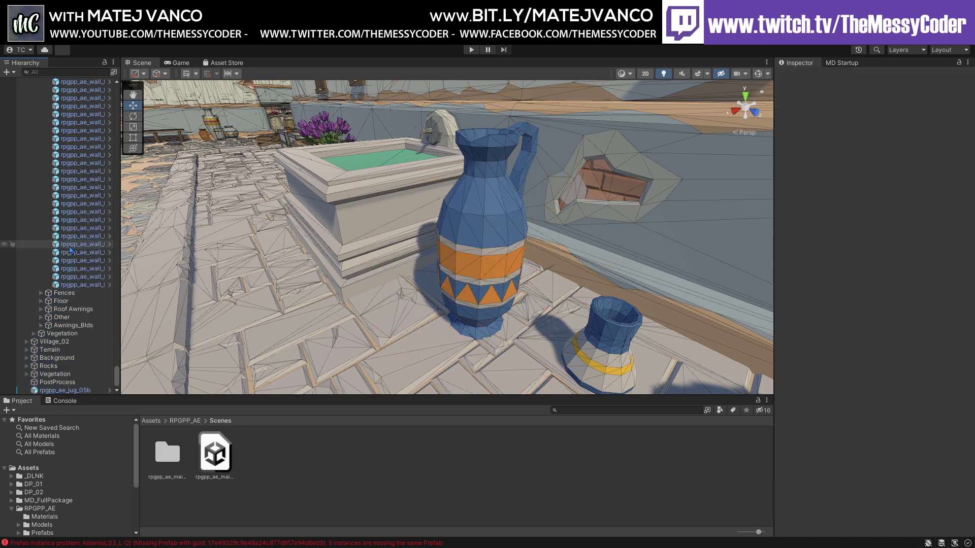
click(471, 264)
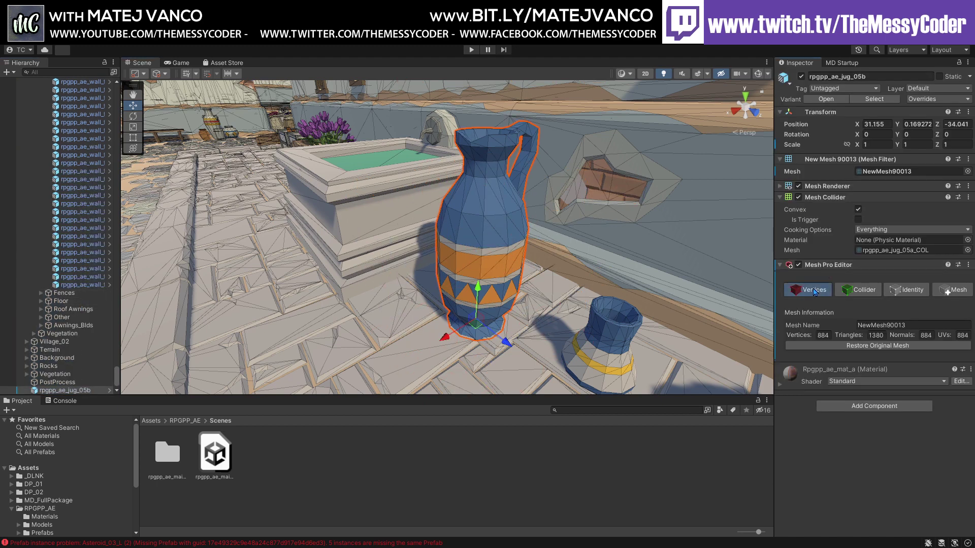
click(815, 288)
right_drag(583, 269, 488, 260)
scroll(489, 259, up, 3)
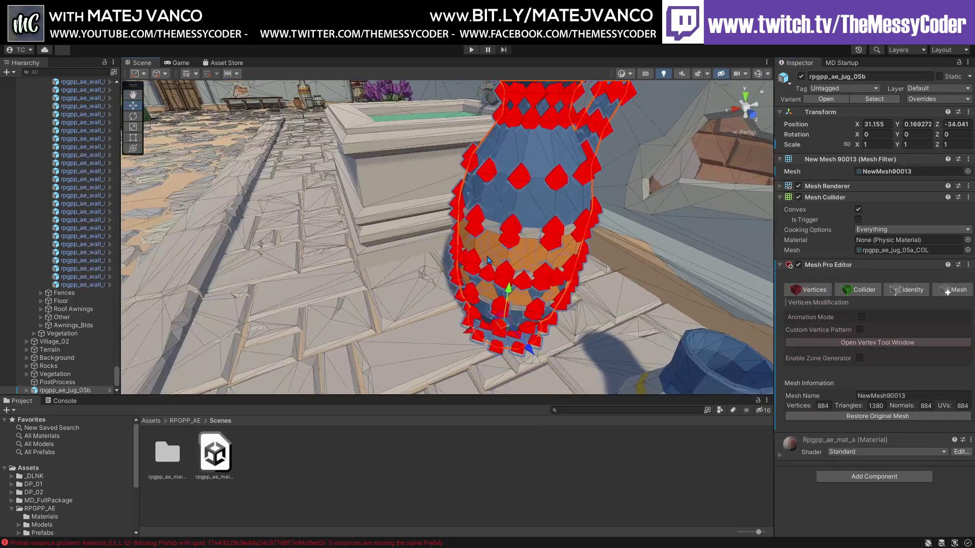
middle_drag(488, 236, 401, 228)
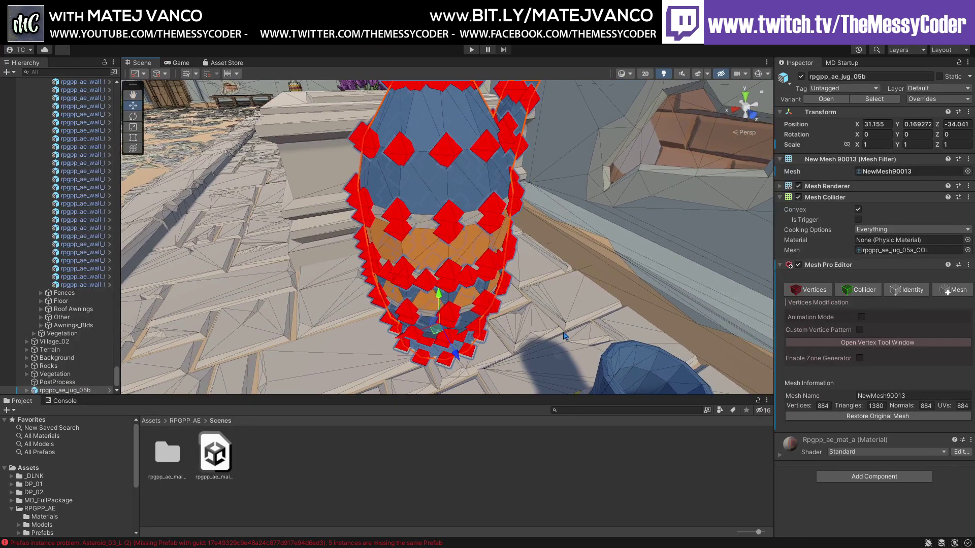
Pull a body vertex and vertex P222 outward to bulge the jug
click(362, 225)
drag(322, 221, 294, 232)
click(380, 250)
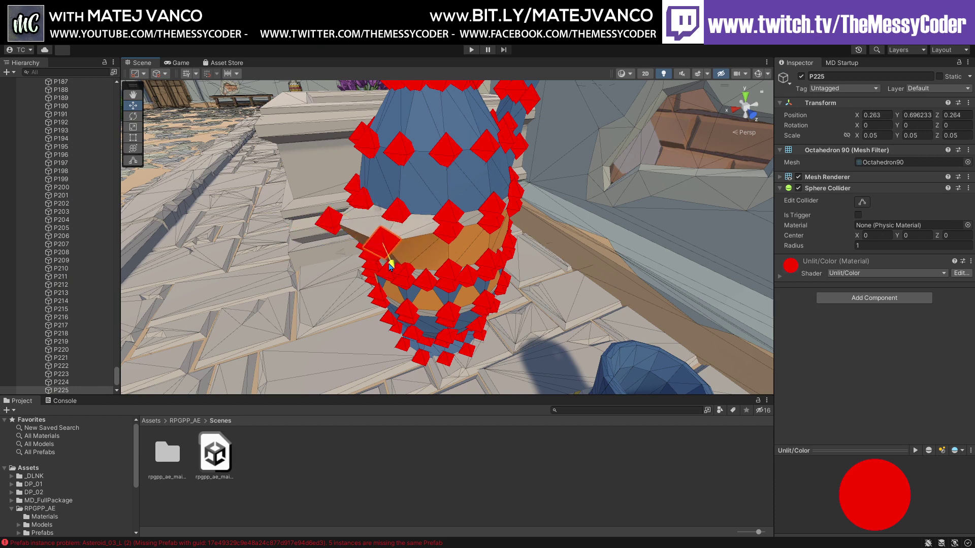
click(427, 252)
click(428, 247)
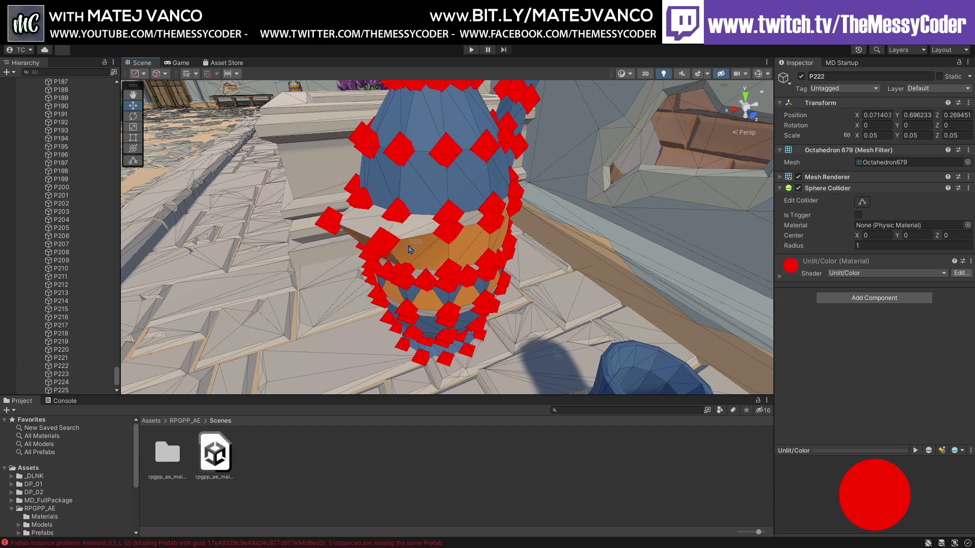
click(446, 232)
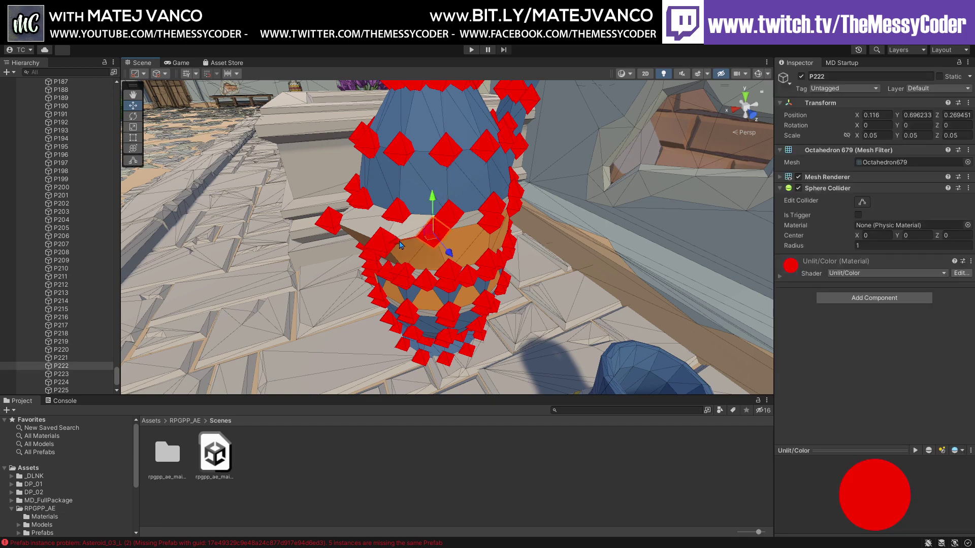
drag(448, 256, 460, 272)
alt+drag(460, 273, 495, 263)
middle_drag(495, 263, 537, 290)
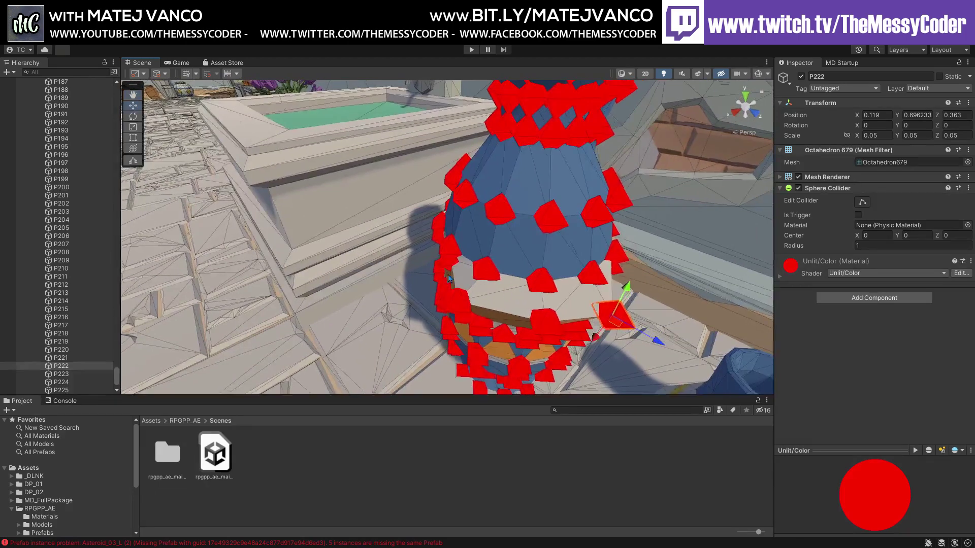
Pull vertex P228 sideways out to widen the jug's side
click(445, 267)
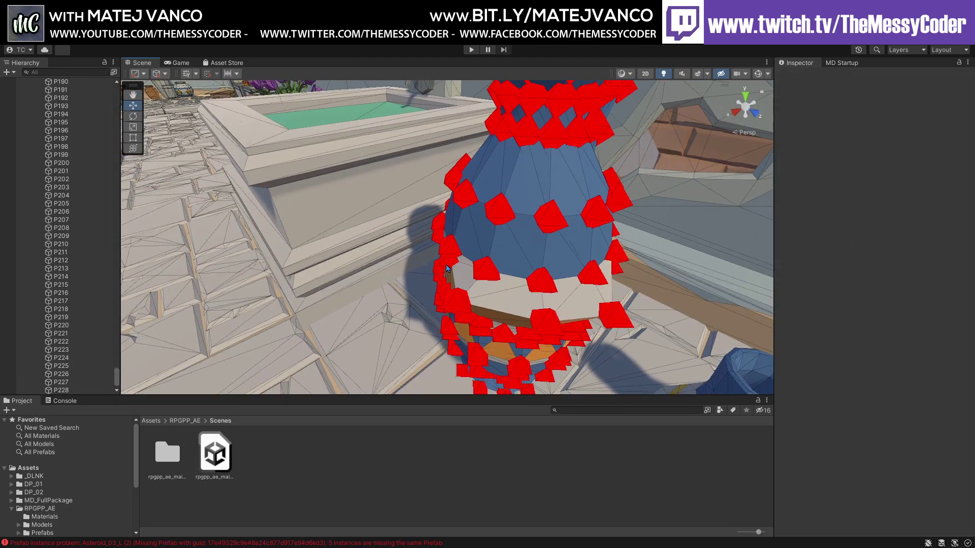
drag(410, 281, 389, 290)
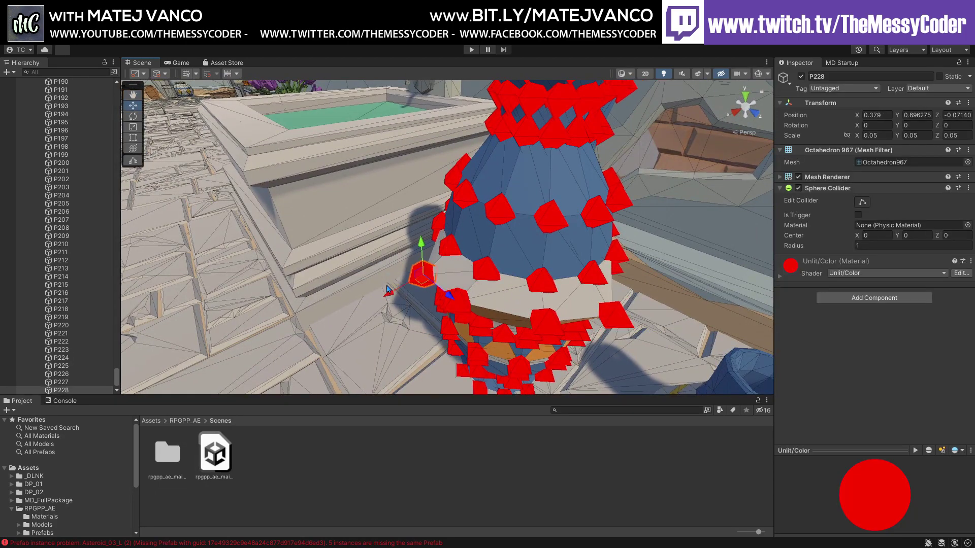
middle_drag(389, 289, 356, 227)
alt+drag(357, 227, 370, 212)
middle_drag(370, 212, 412, 271)
scroll(429, 283, up, 2)
scroll(428, 279, up, 2)
right_drag(467, 207, 447, 265)
scroll(474, 260, up, 1)
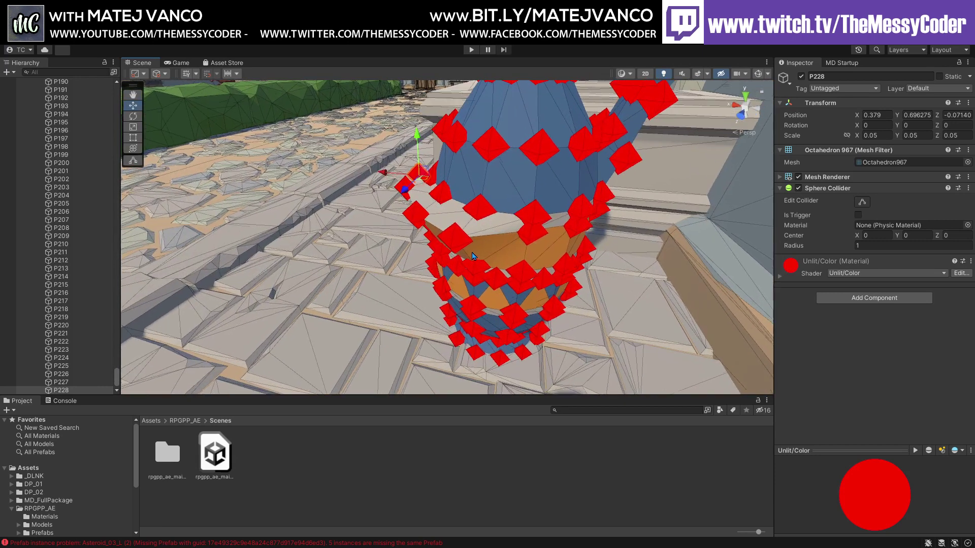
Move shoulder vertex P154 out and up to about (0.212, 0.814, 0.116), then reselect the jug
click(443, 202)
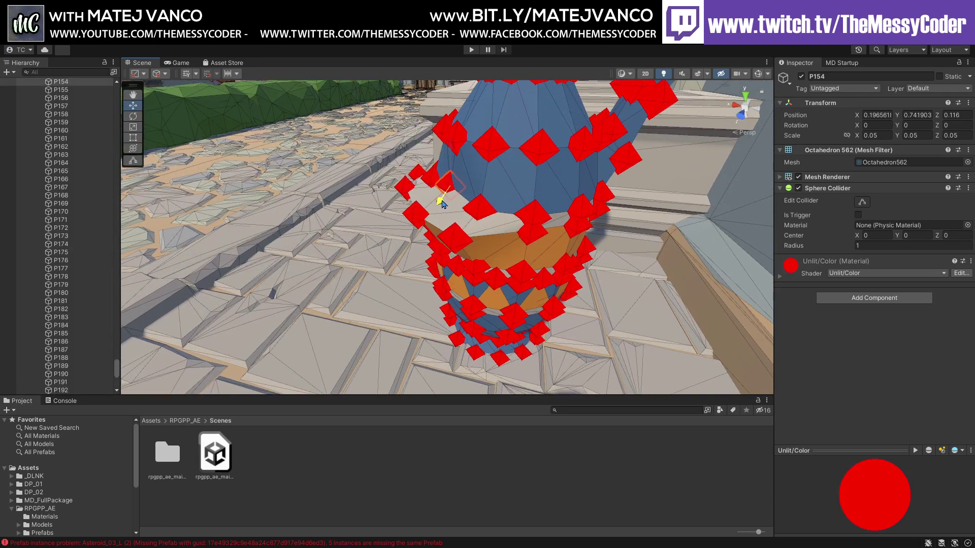
drag(442, 203, 433, 122)
drag(403, 165, 413, 171)
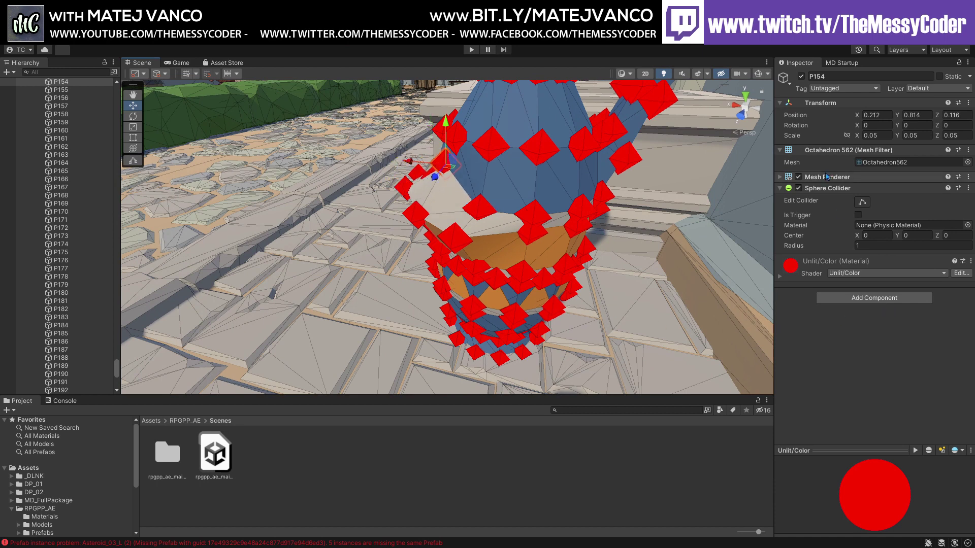
scroll(59, 185, up, 10)
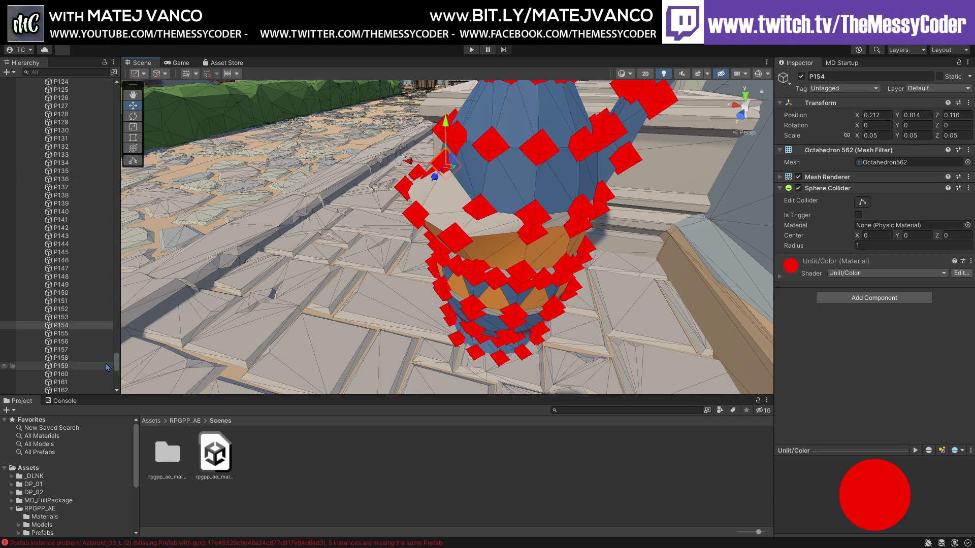
drag(116, 362, 113, 337)
click(49, 154)
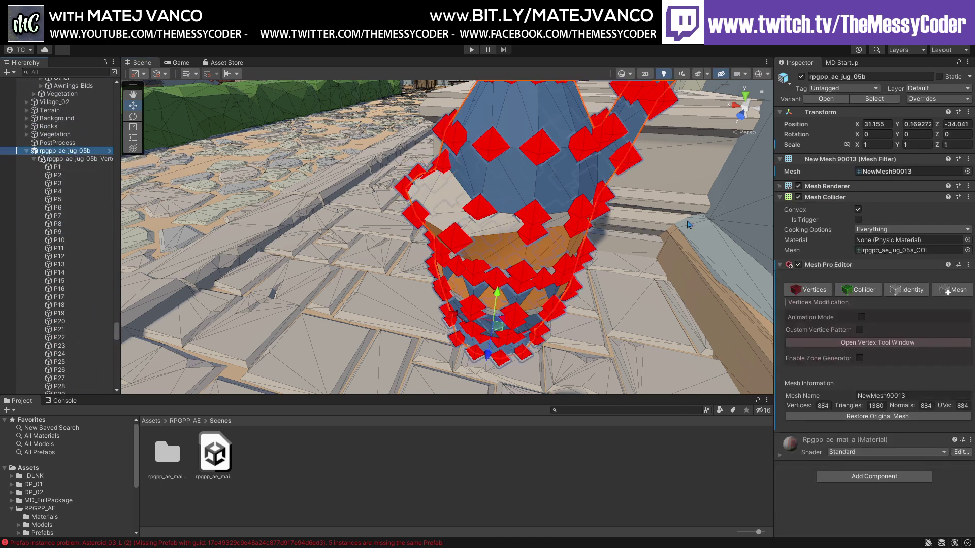
Add an Ffd 4x4x4 lattice to the jug with node size 0.1 and refresh the grid
click(809, 291)
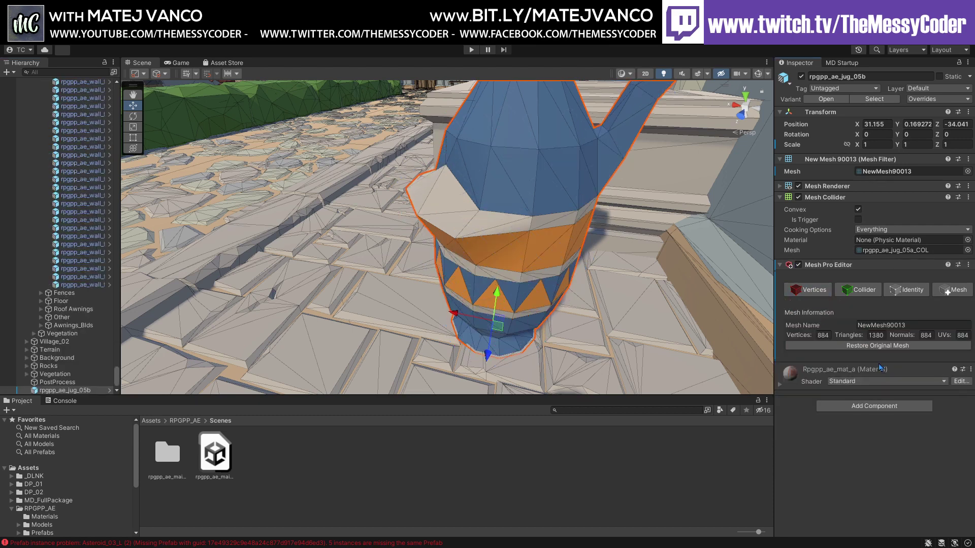
click(952, 289)
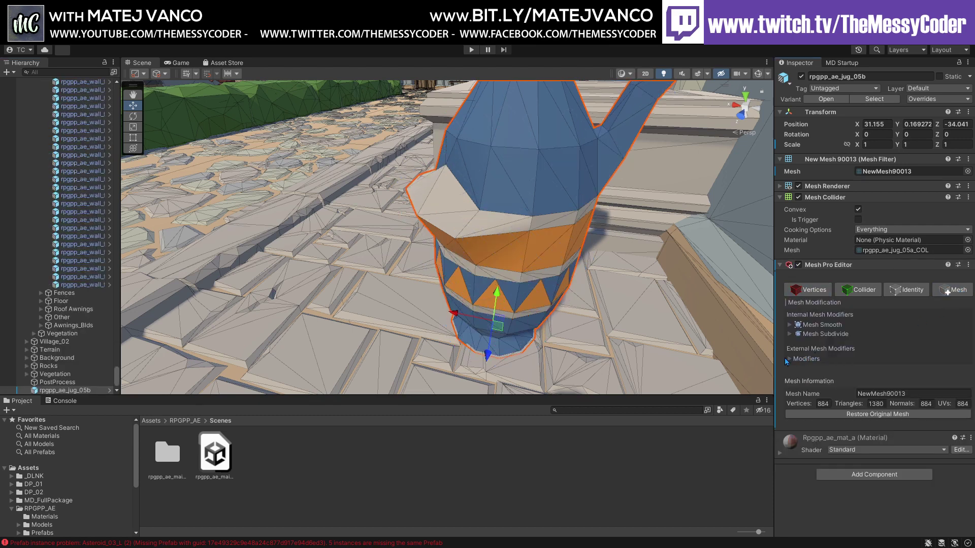
click(789, 359)
click(838, 399)
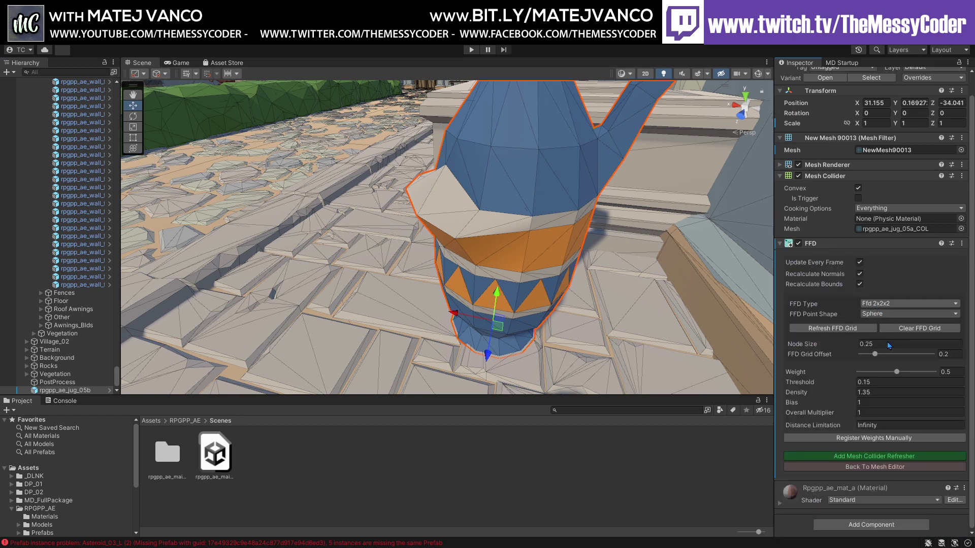
click(908, 303)
click(873, 332)
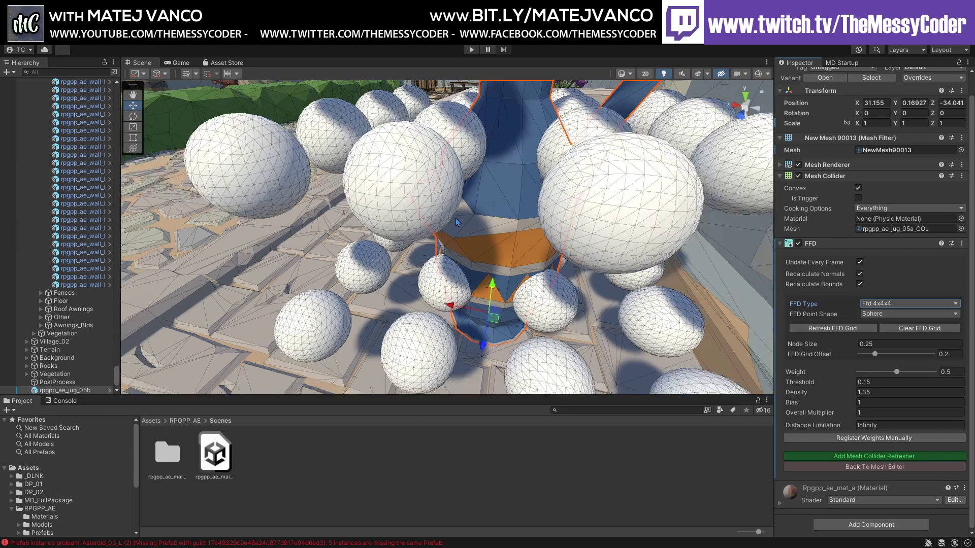
scroll(457, 222, down, 3)
click(866, 345)
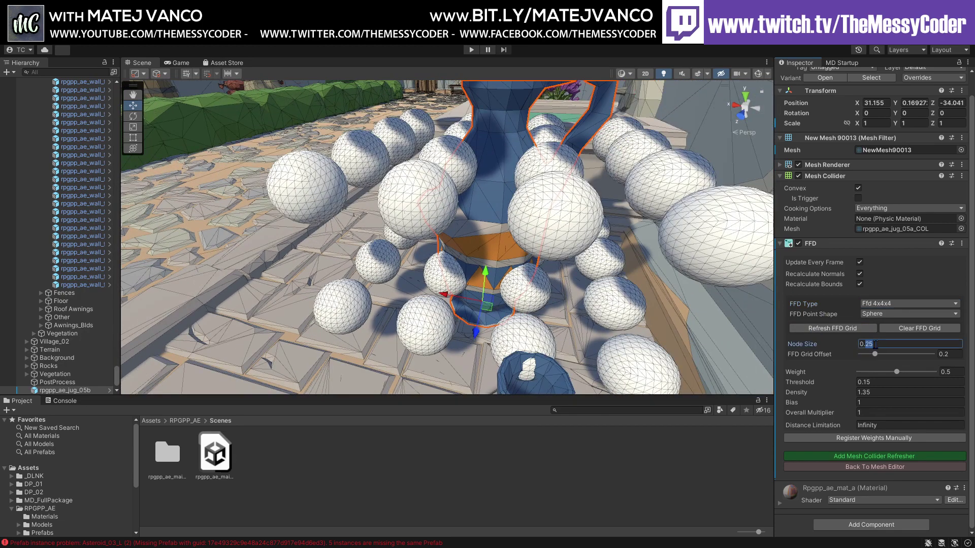
click(845, 329)
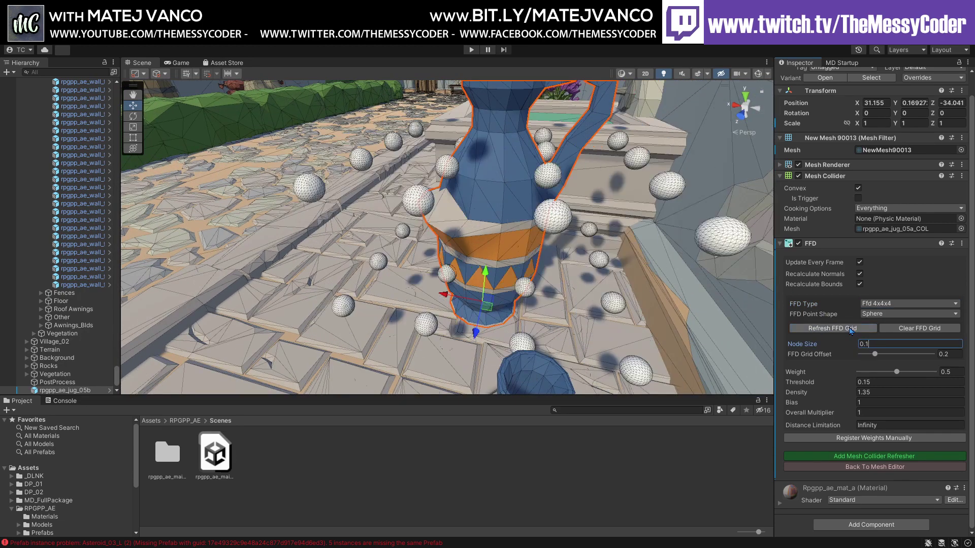
Move lattice nodes FFDPoint44 and FFDPoint60 to deform the jug
click(416, 205)
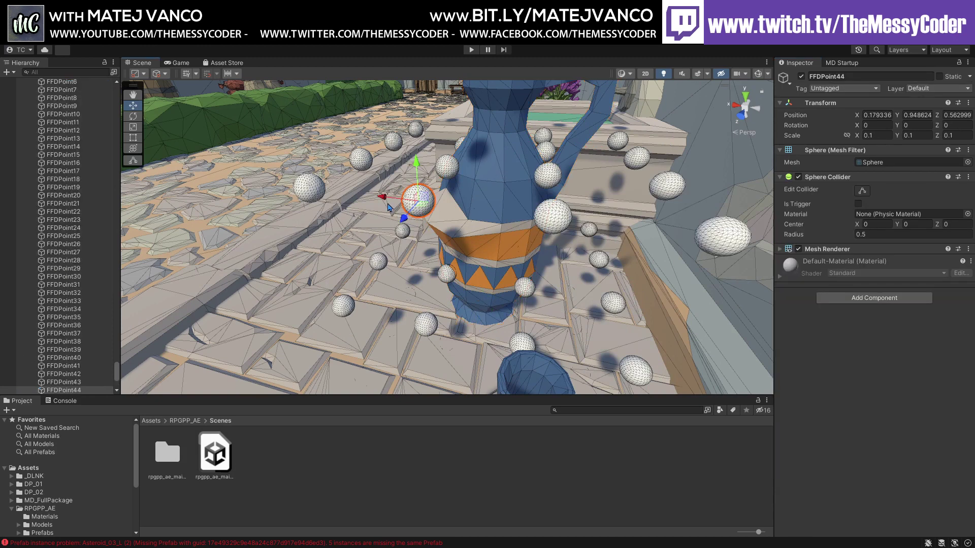
drag(388, 208, 278, 222)
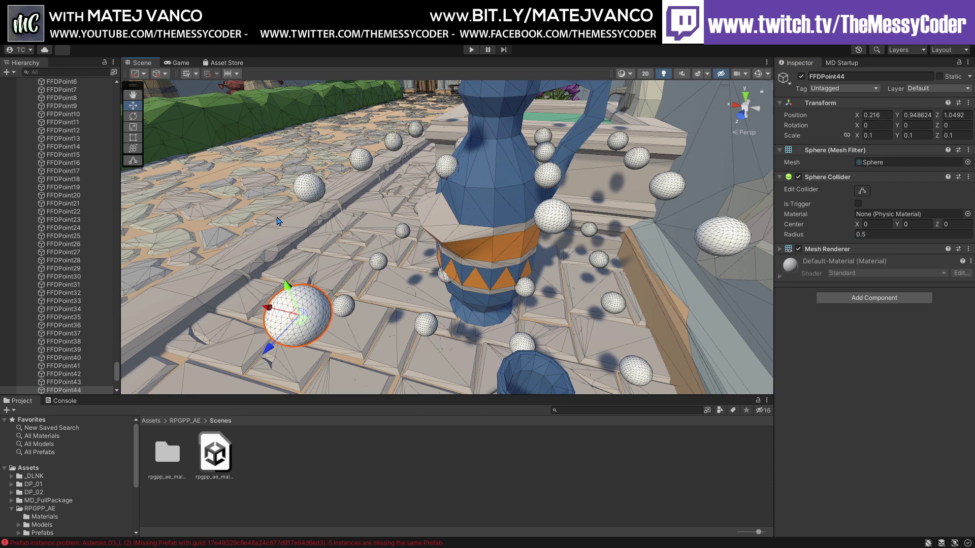
click(302, 199)
drag(279, 186, 232, 198)
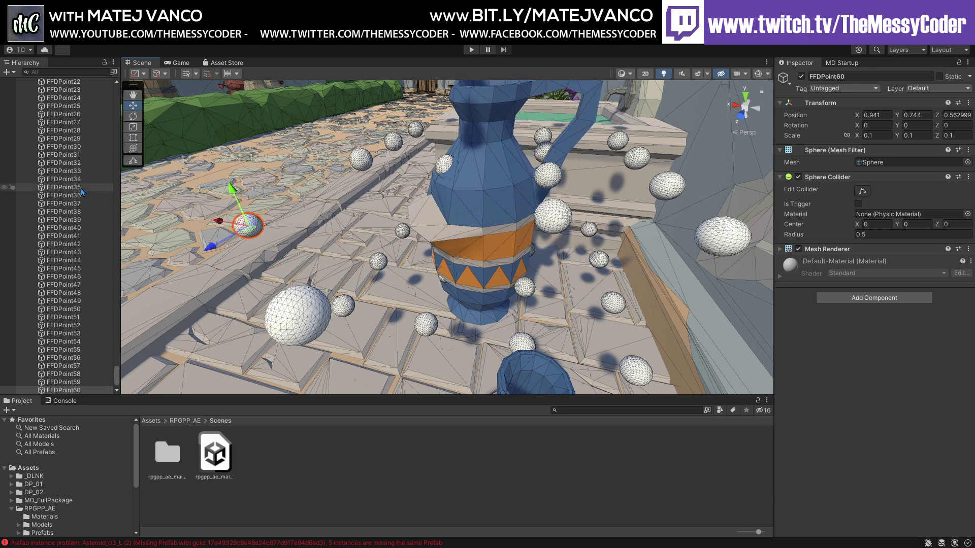
click(481, 200)
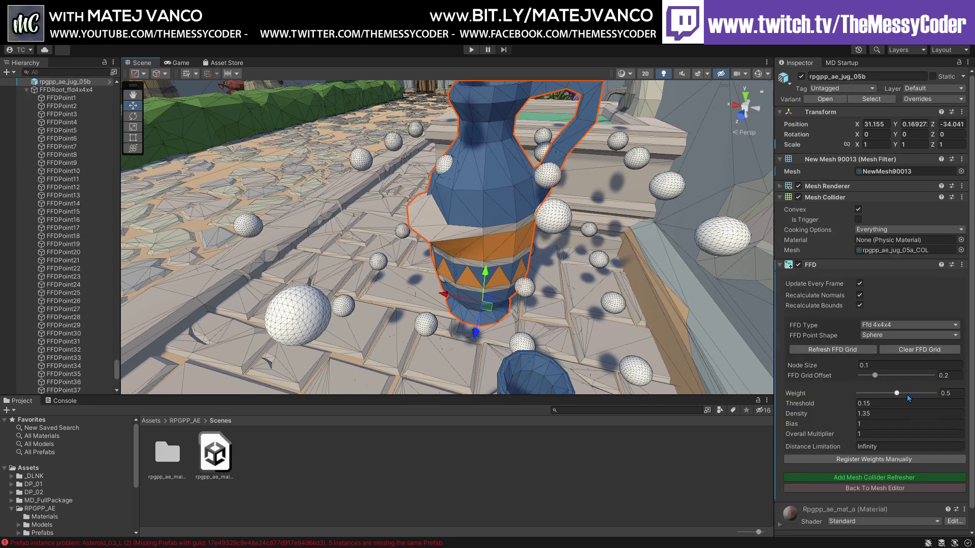
Raise the FFD Threshold and Density, then drag FFDPoint44 to reshape the jug
click(861, 404)
text(0.51)
drag(859, 405, 845, 431)
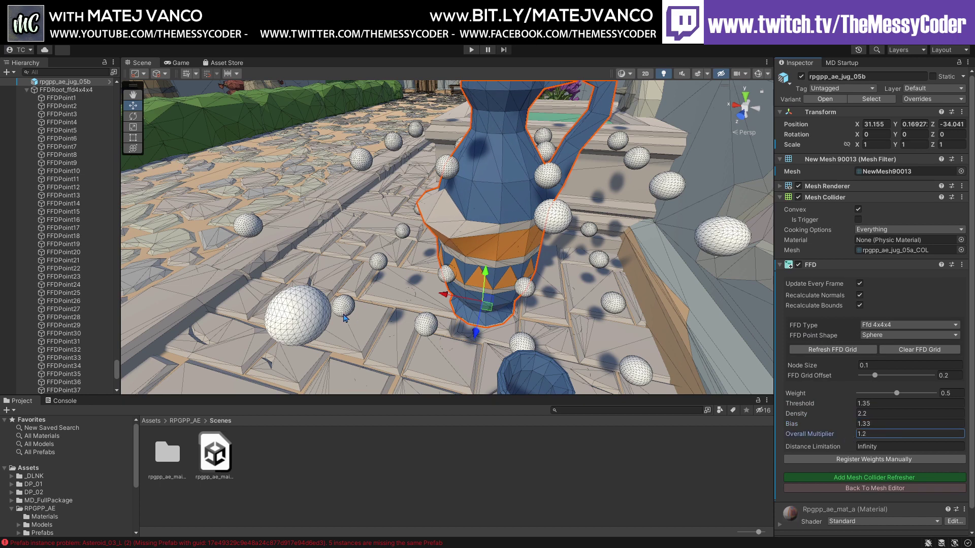
click(310, 321)
drag(270, 346, 361, 269)
Lower Density to 1.77 and pull FFDPoint44 out to about (0.829, 0.949, 0.806)
click(474, 231)
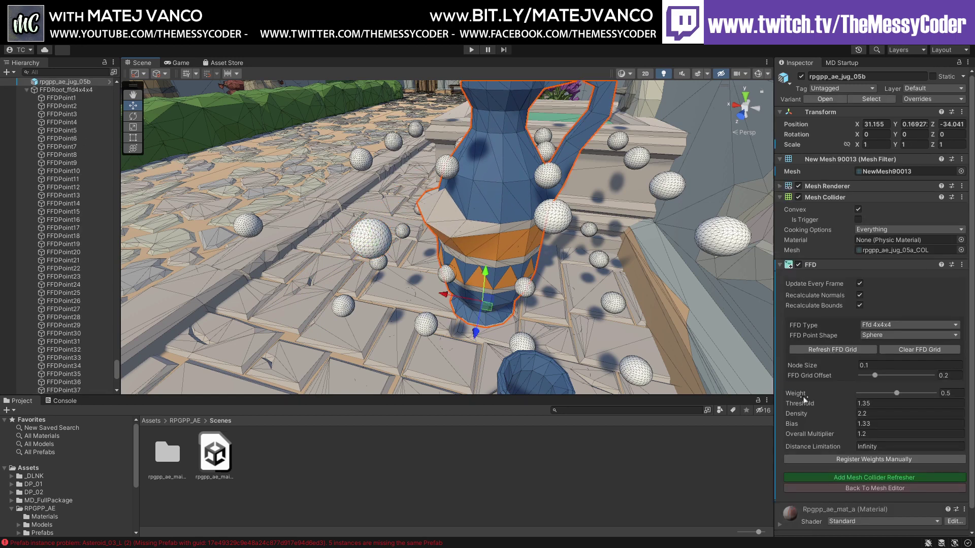
drag(854, 412, 838, 405)
click(847, 407)
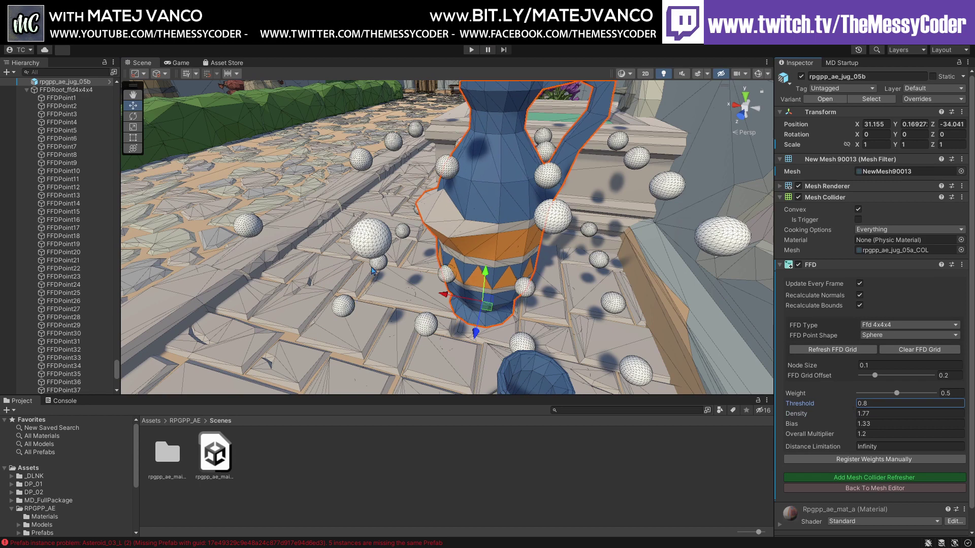
click(373, 245)
drag(351, 256, 136, 229)
Pull lattice points FFDPoint44, FFDPoint23 and FFDPoint39 to reshape the jug's lower body
right_drag(412, 206, 349, 214)
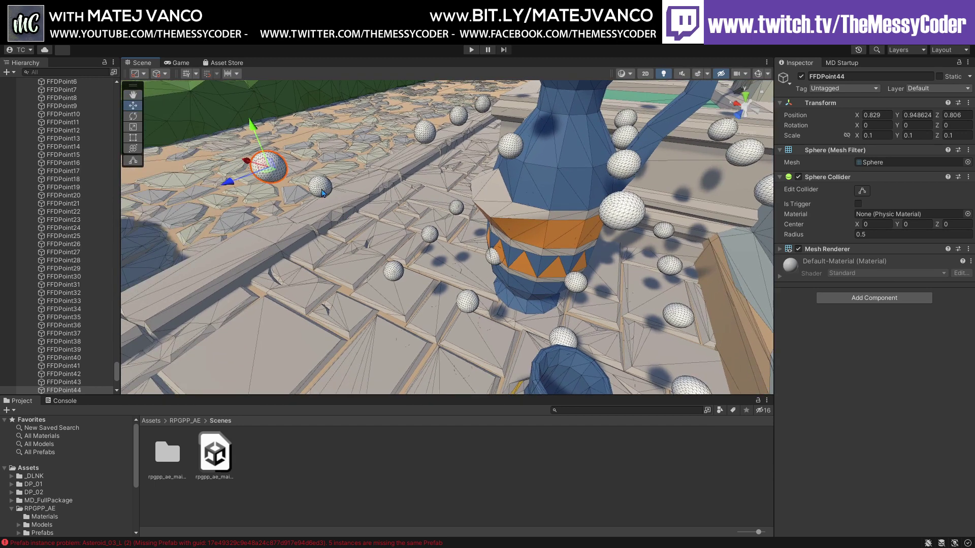
click(584, 294)
drag(582, 307, 576, 342)
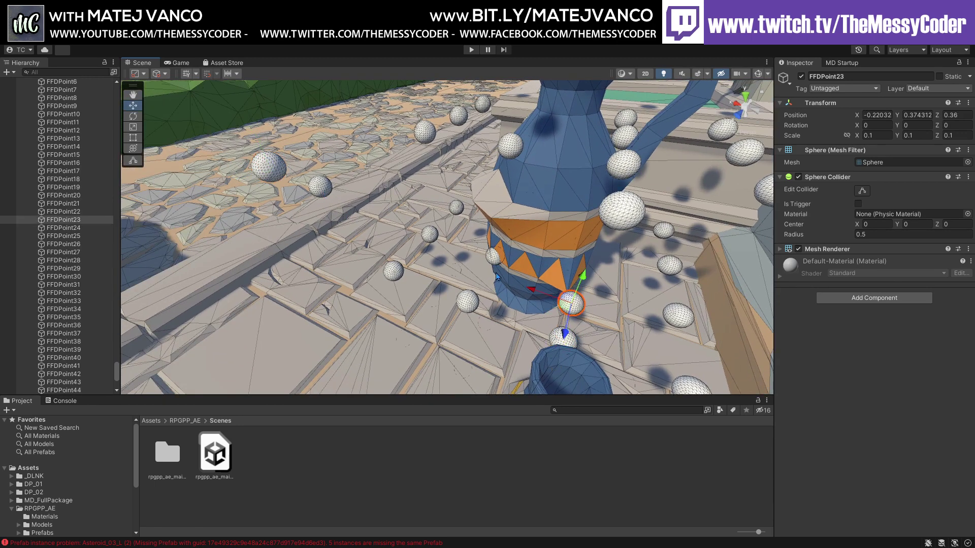
click(493, 255)
drag(480, 287, 431, 257)
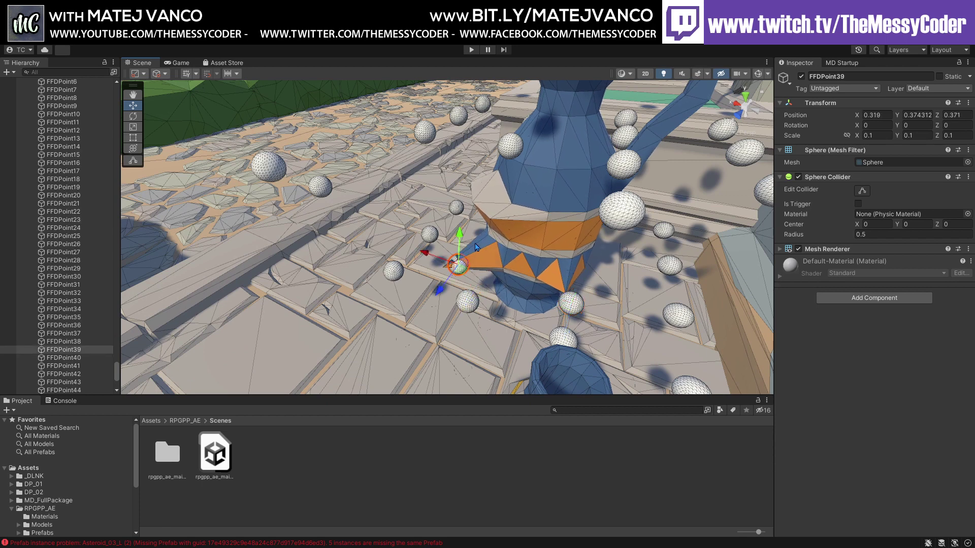
Return to Mesh Pro Editor, delete the FFDRoot lattice and reselect the jug
click(567, 228)
click(853, 489)
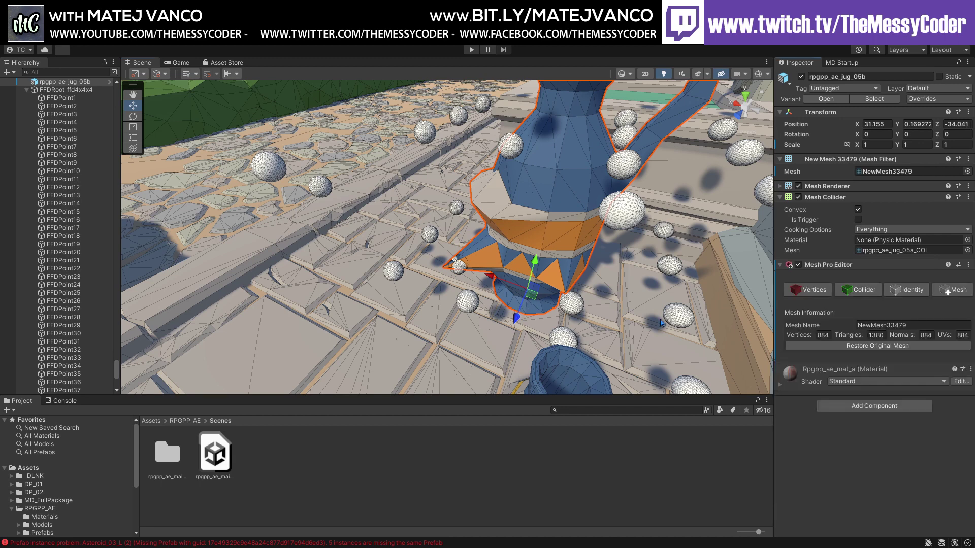
click(70, 90)
key(Delete)
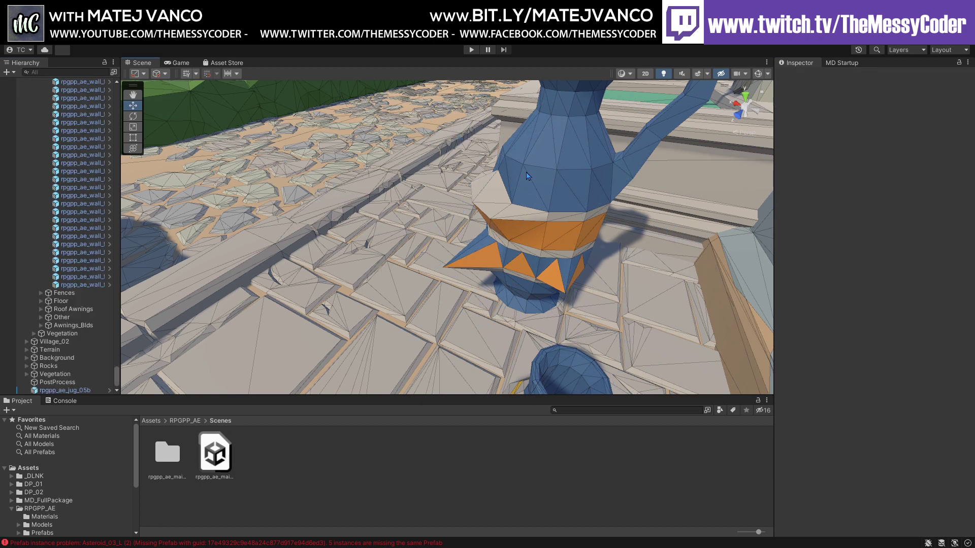
click(527, 176)
Pull vertex P19 inward along Z and X to about (0.24, 0.389, 0.317)
click(810, 289)
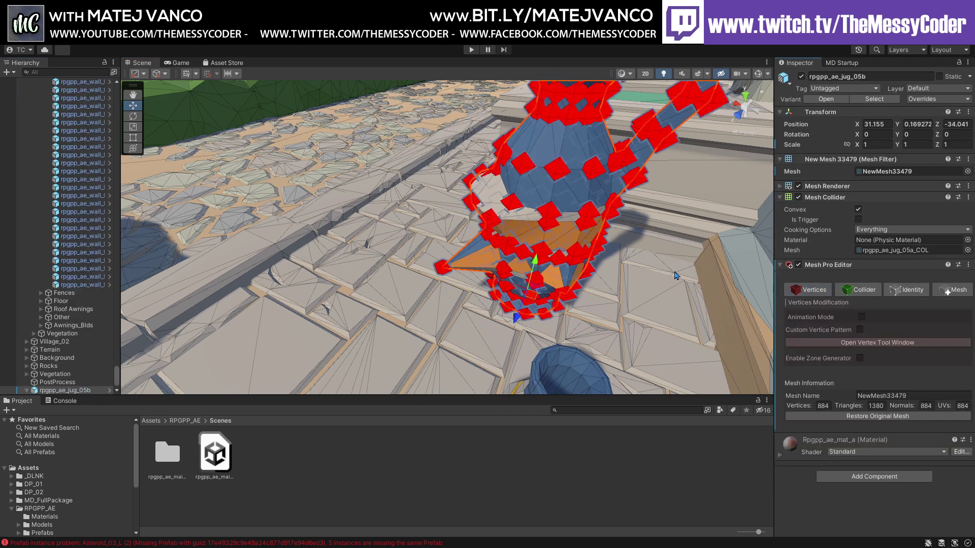
click(444, 270)
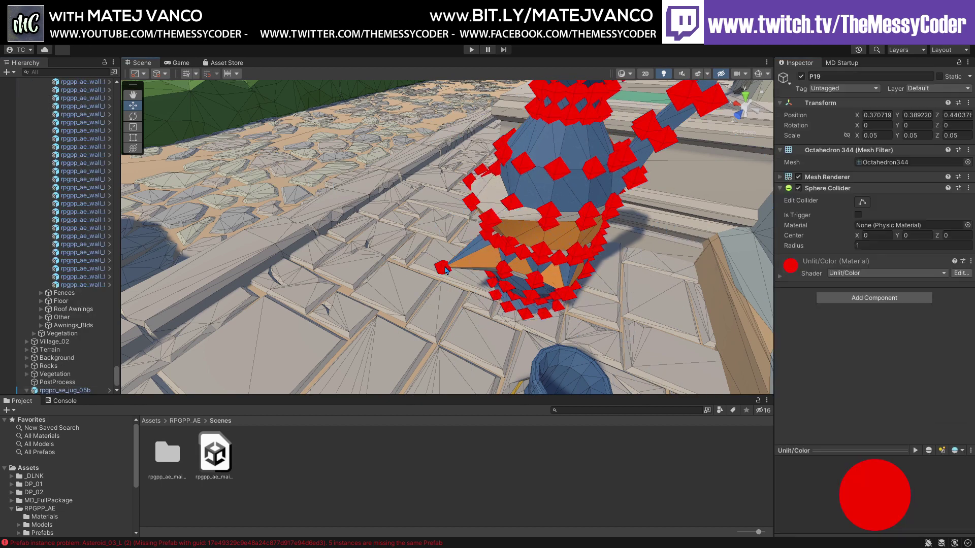
drag(425, 293, 437, 278)
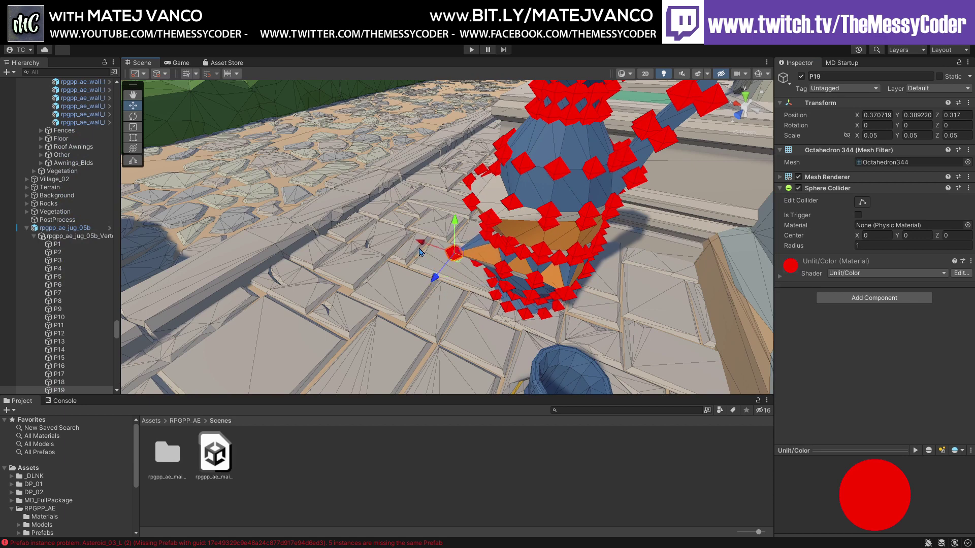
drag(422, 242, 444, 251)
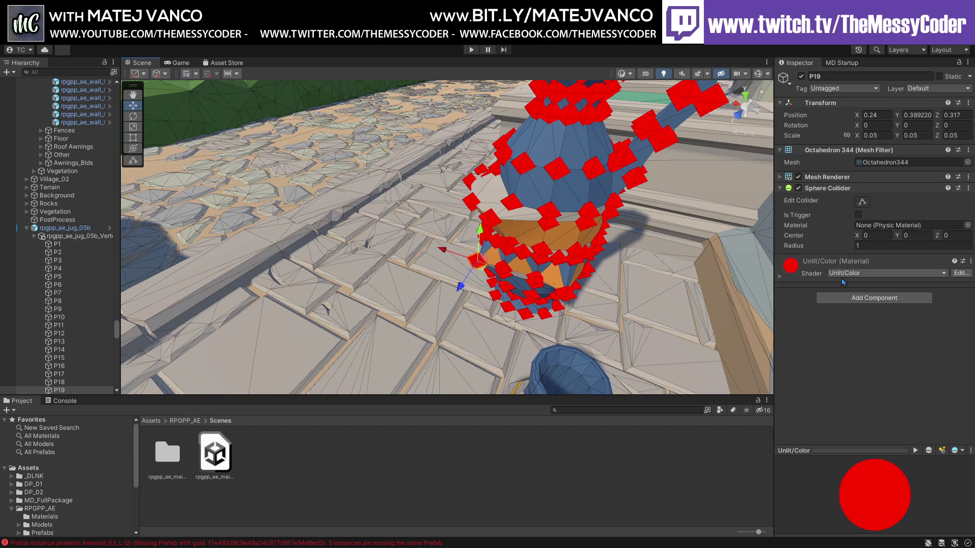
Reselect the jug, turn off Vertices mode and expand the external mesh modifiers list
click(90, 226)
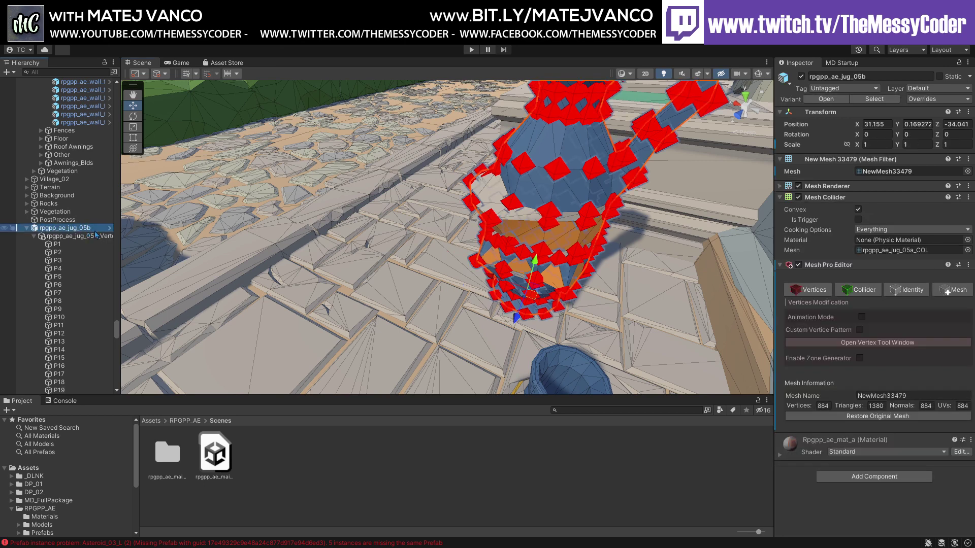
click(807, 293)
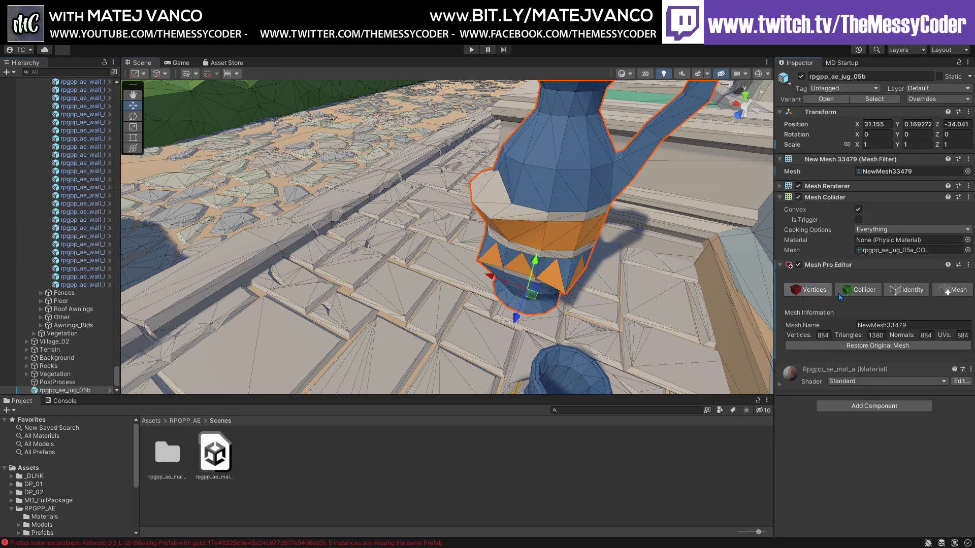
click(955, 295)
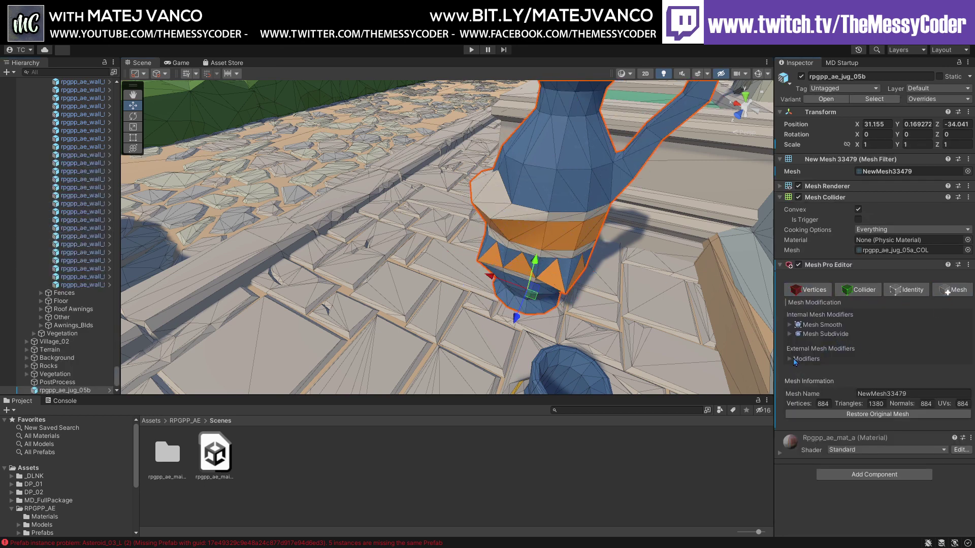
click(796, 359)
Add the Basics Twist modifier to the jug and tick Update Every Frame
scroll(817, 356, down, 3)
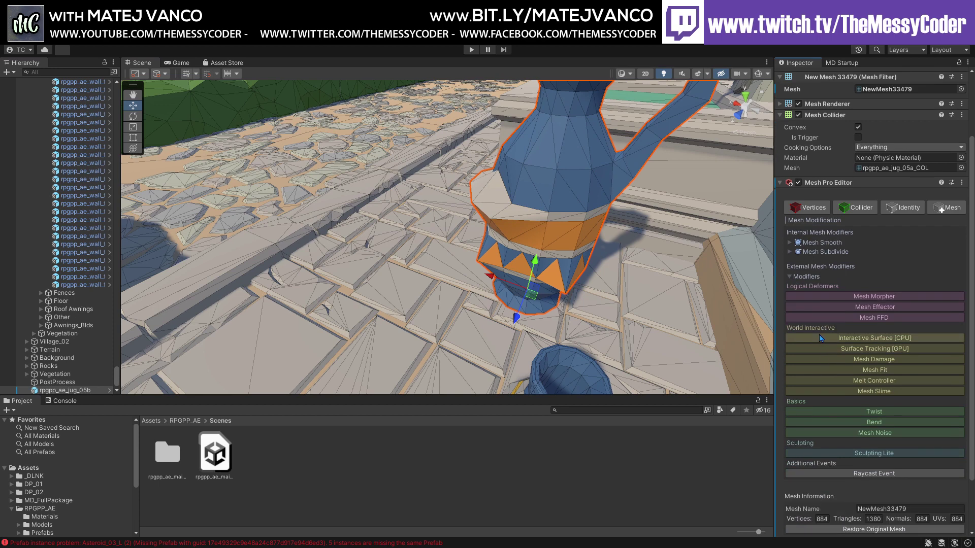
click(837, 410)
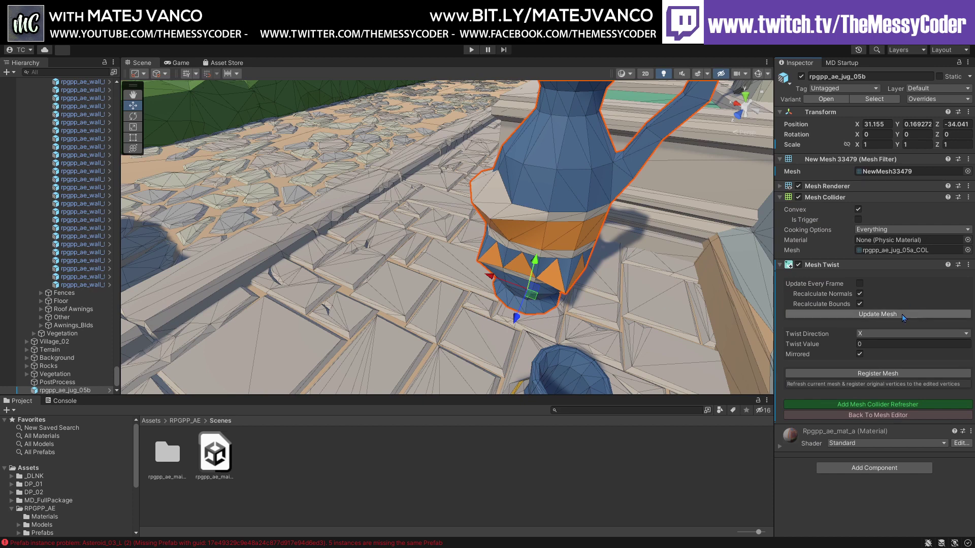
click(859, 283)
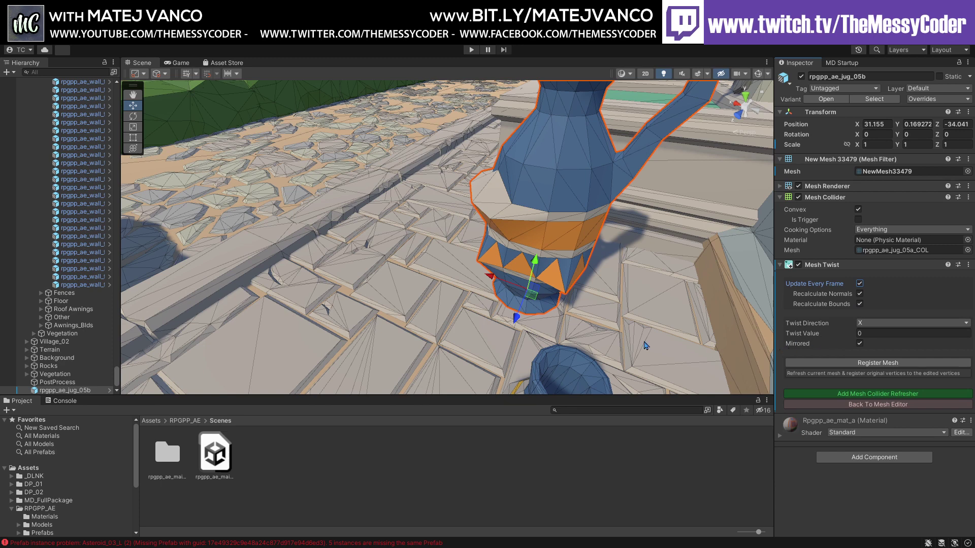
Rotate the jug to -4.84 on Y and try the X and Y twist directions
key(e)
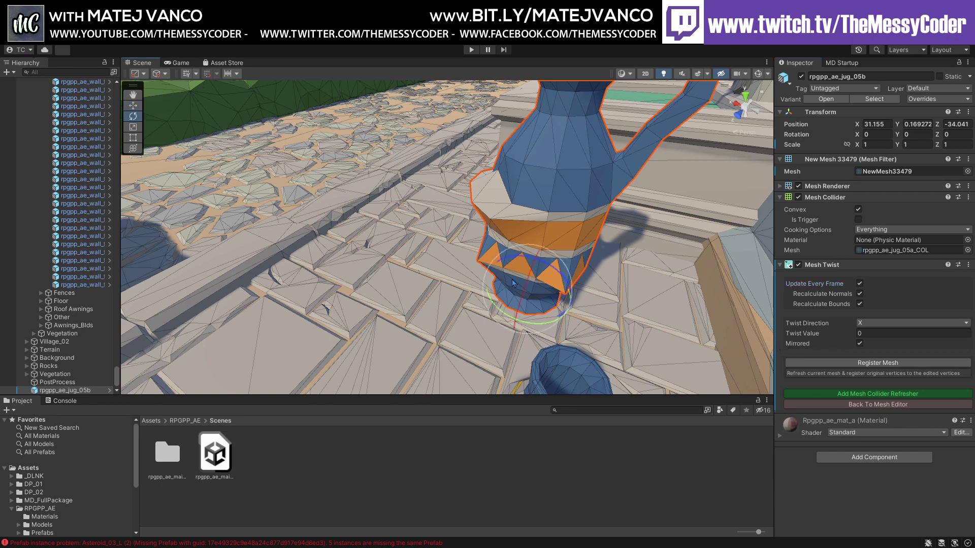
drag(552, 321, 561, 323)
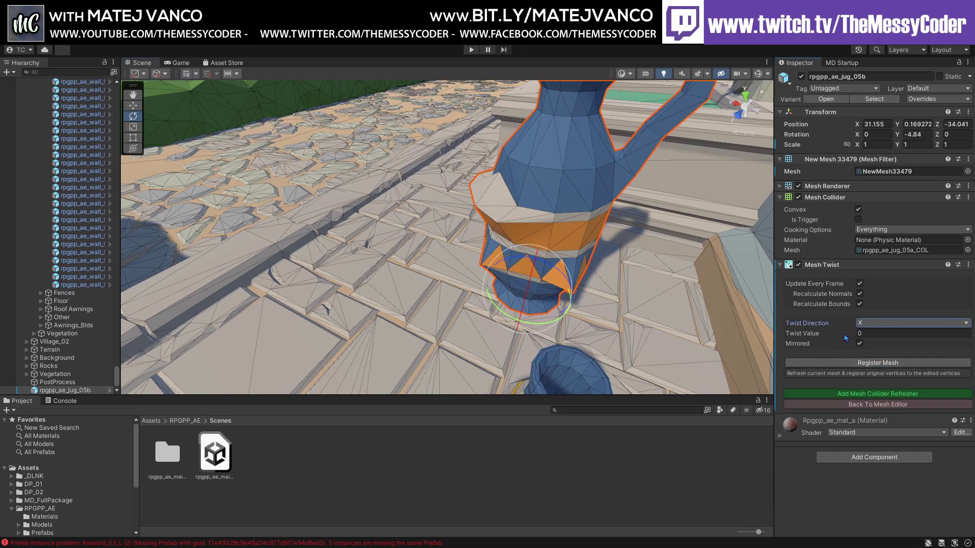
drag(844, 334, 792, 330)
click(862, 344)
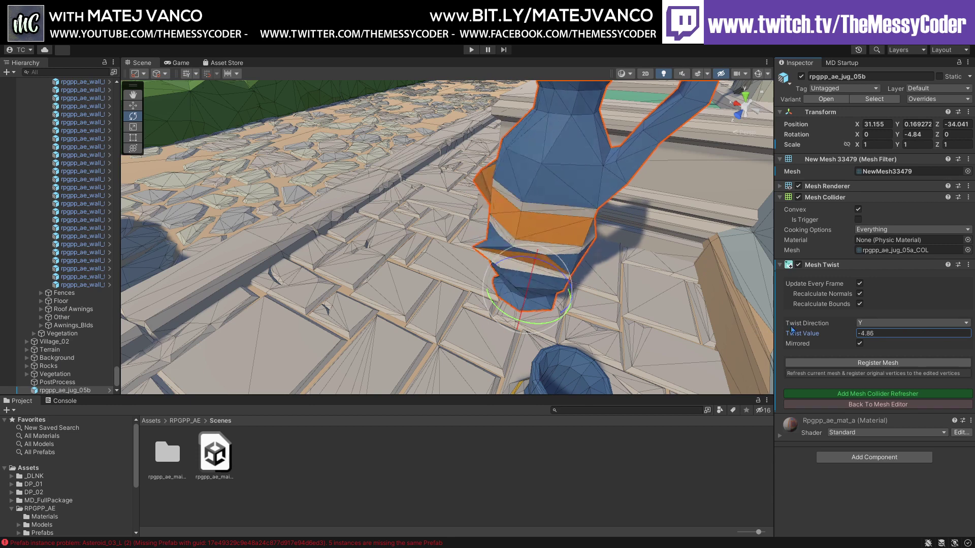
drag(862, 330, 890, 334)
Set Twist Direction to Z with Twist Value 2.22 and inspect the twisted jug
click(881, 357)
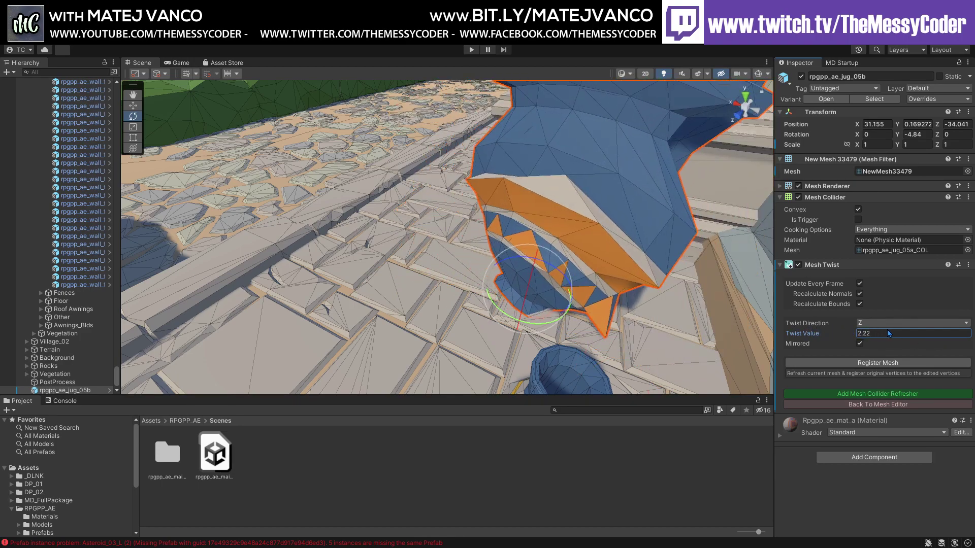
right_drag(429, 294, 488, 240)
scroll(489, 239, down, 2)
middle_drag(436, 211, 538, 287)
right_drag(488, 244, 599, 284)
middle_drag(457, 223, 561, 189)
right_drag(561, 189, 459, 233)
middle_drag(458, 233, 378, 204)
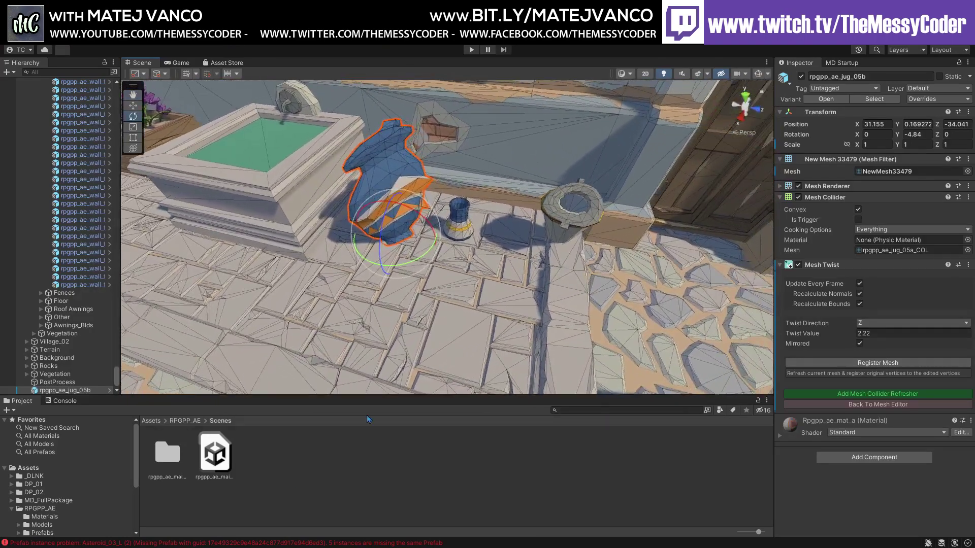
click(291, 488)
right_drag(427, 257, 400, 205)
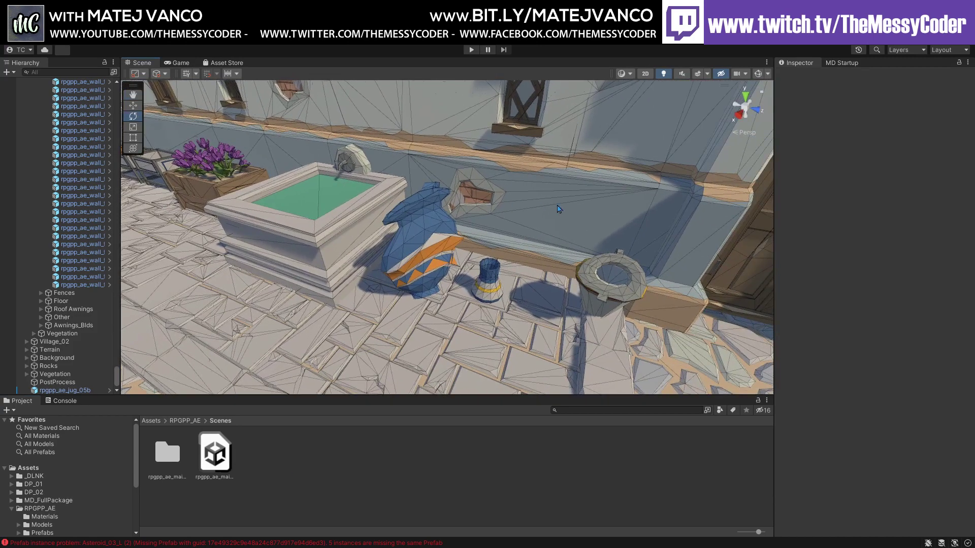
right_drag(559, 209, 513, 219)
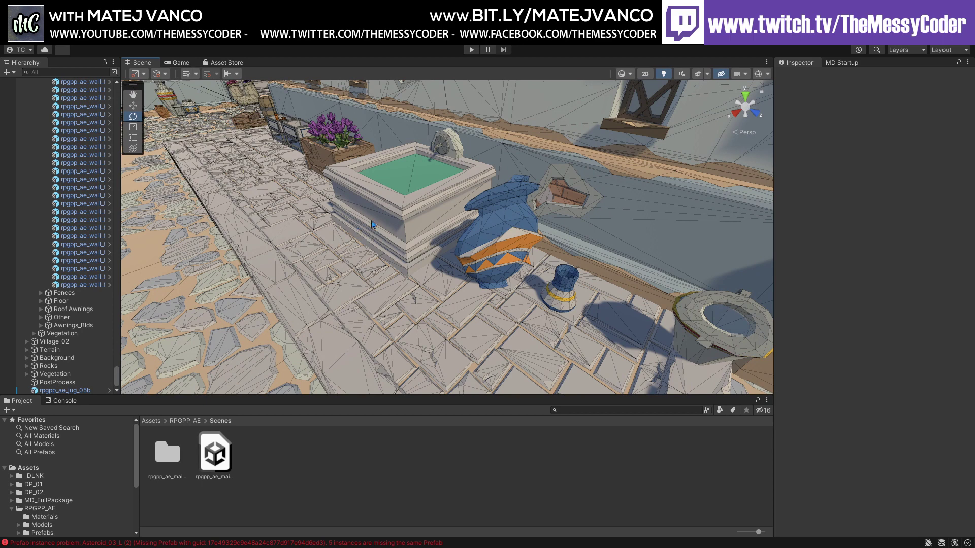
click(522, 235)
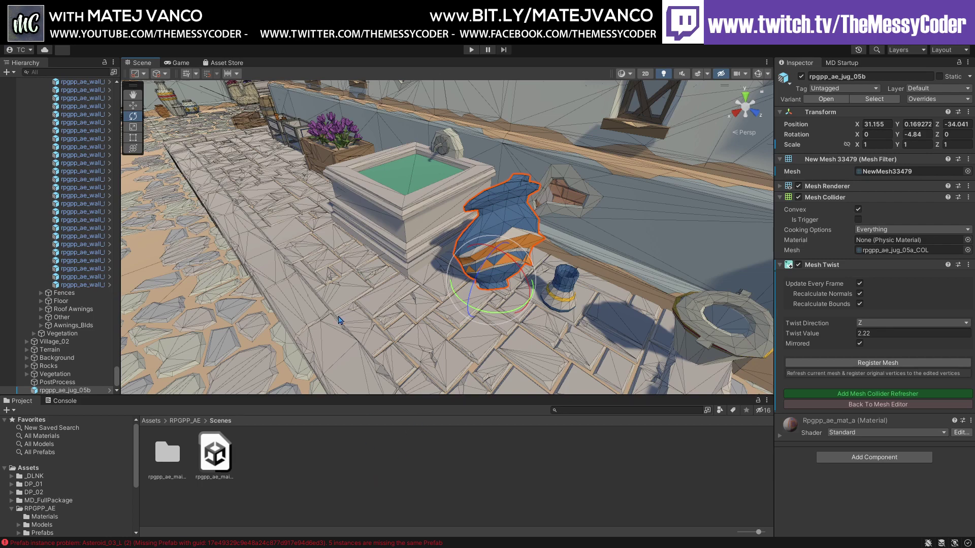
Look around the courtyard wall, doorway and fountain basin in the Scene view
right_drag(341, 310, 460, 251)
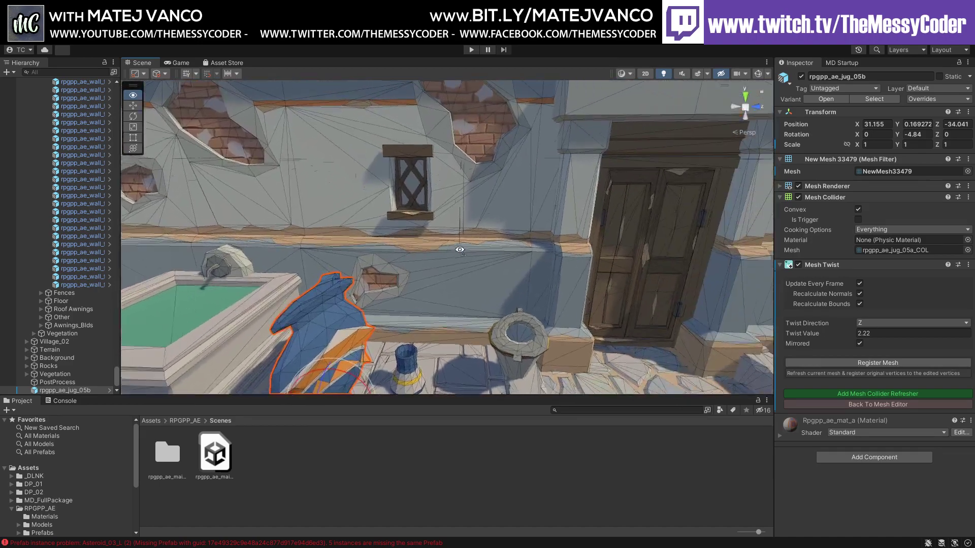
middle_drag(342, 276, 641, 245)
right_drag(401, 223, 543, 218)
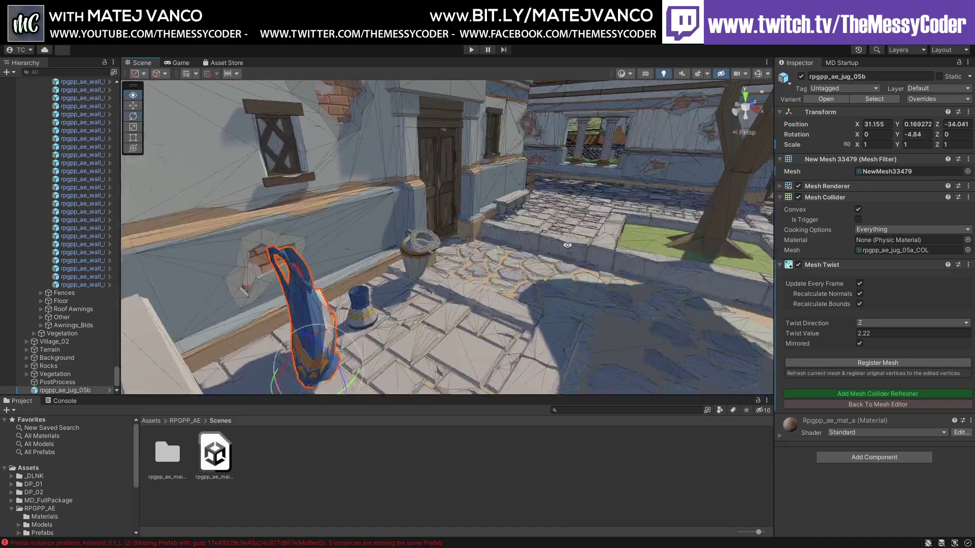
middle_drag(493, 203, 549, 195)
alt+drag(548, 195, 288, 284)
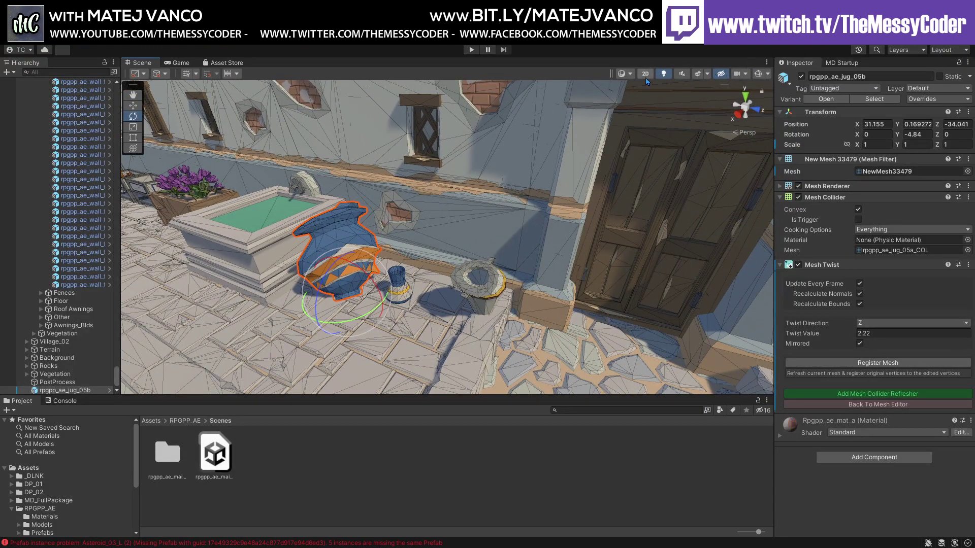
alt+drag(535, 255, 417, 251)
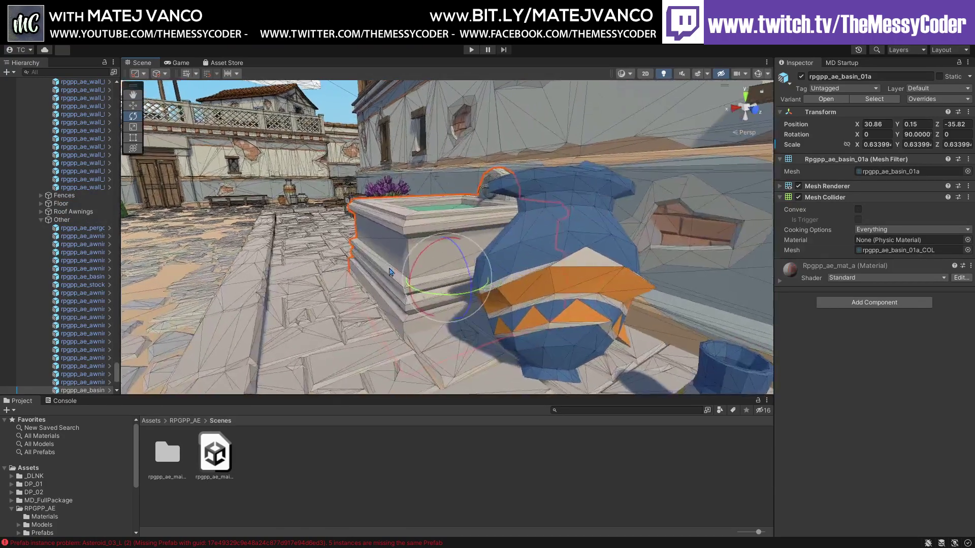
right_drag(391, 272, 464, 229)
Select the building, then the standing awning rpgpp_ae_awning_standing_03b over the doorway
click(469, 222)
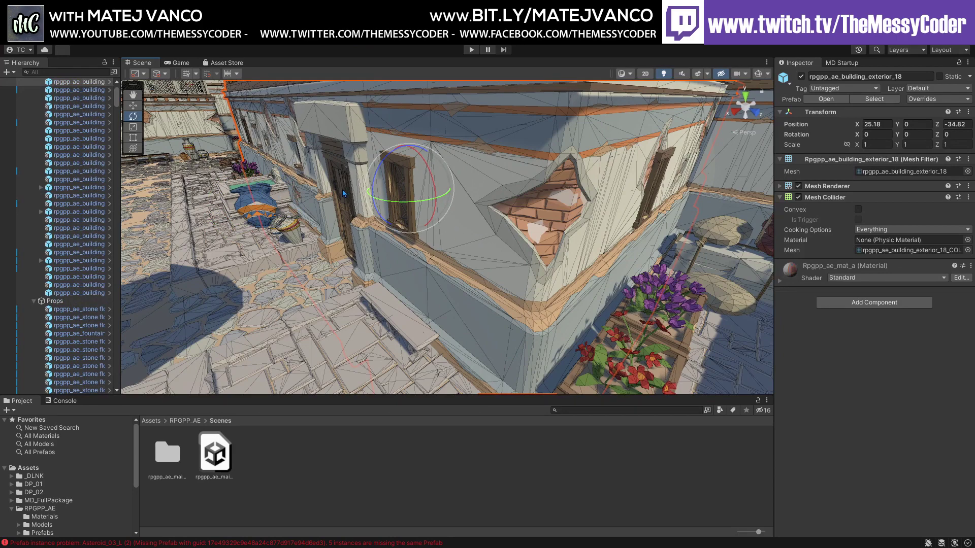
right_drag(344, 193, 424, 248)
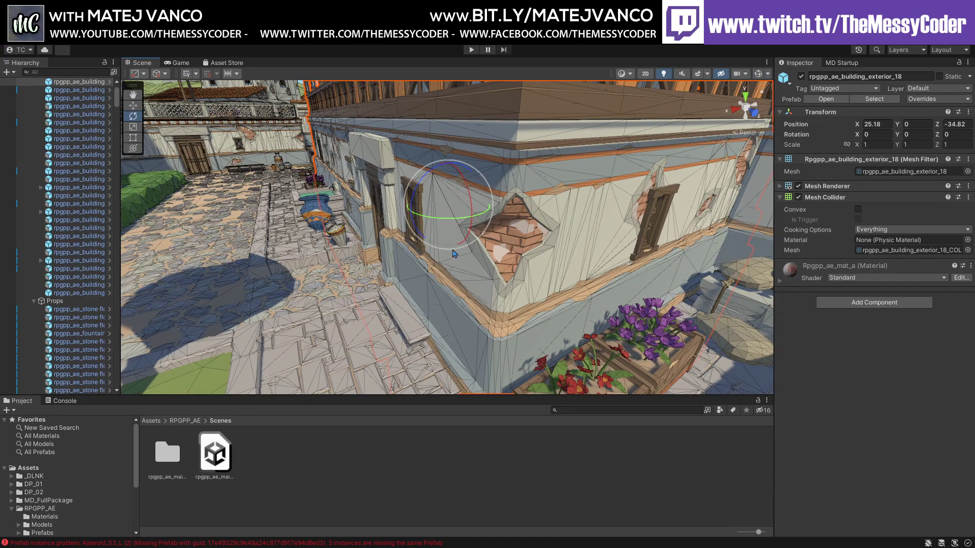
right_drag(407, 252, 352, 187)
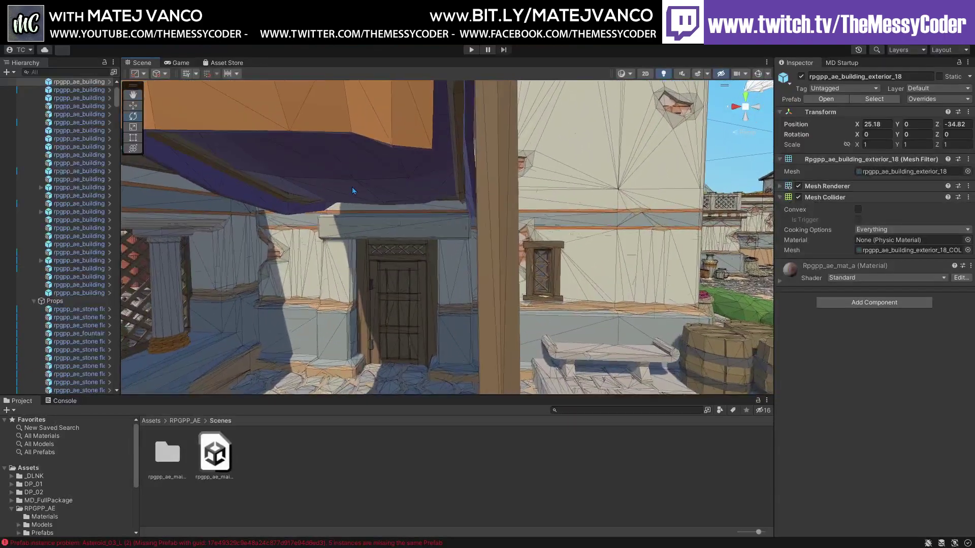
click(355, 182)
right_drag(442, 235, 537, 100)
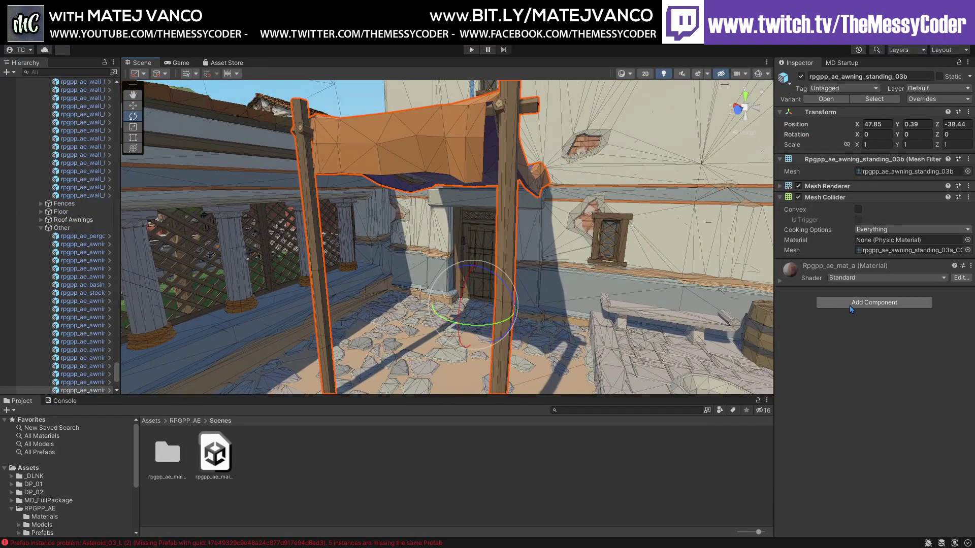
Add an FFD component to the awning, set FFD Type to Ffd 4x4x4, and refresh the grid
click(844, 340)
right_drag(591, 277, 542, 253)
click(889, 325)
click(895, 359)
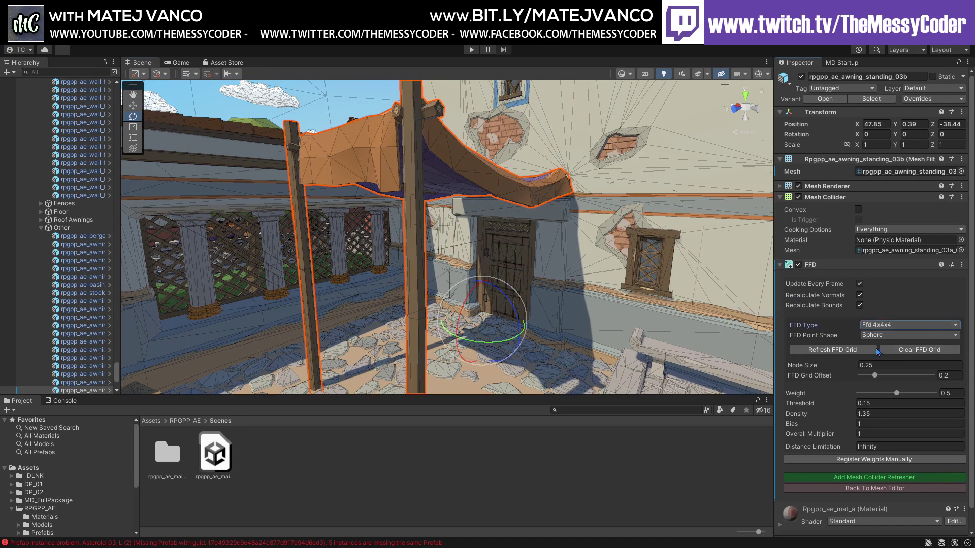
click(845, 351)
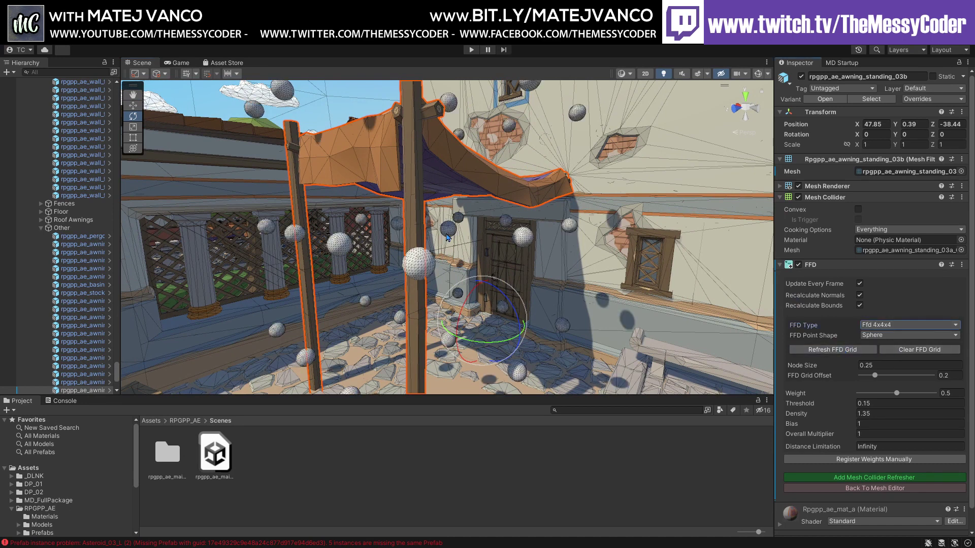
Lower control points FFDPoint27 and FFDPoint11 so the awning canopy sags
click(447, 233)
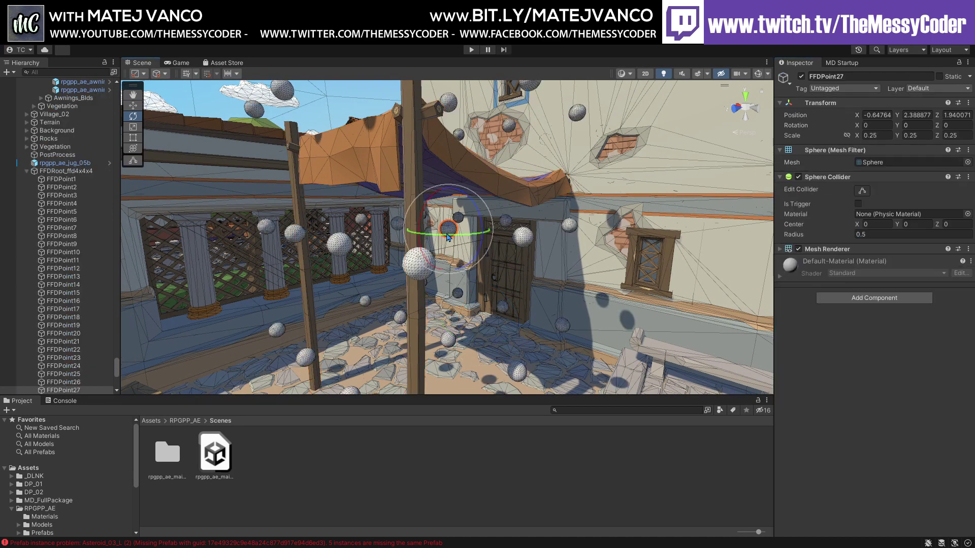
click(133, 105)
drag(450, 192, 455, 338)
right_drag(530, 178, 486, 202)
key(d)
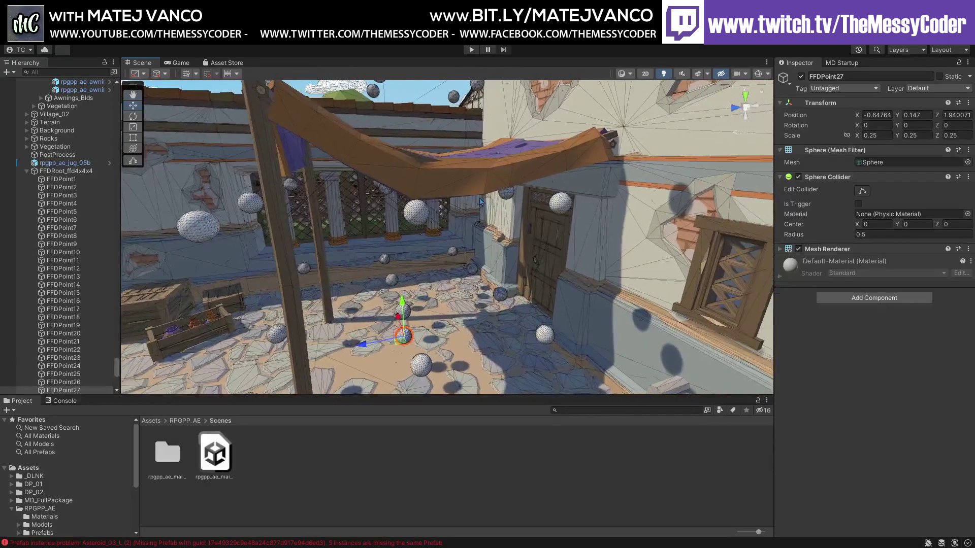
click(414, 211)
drag(412, 175, 491, 343)
key(a)
right_drag(318, 230, 487, 231)
alt+drag(487, 231, 607, 203)
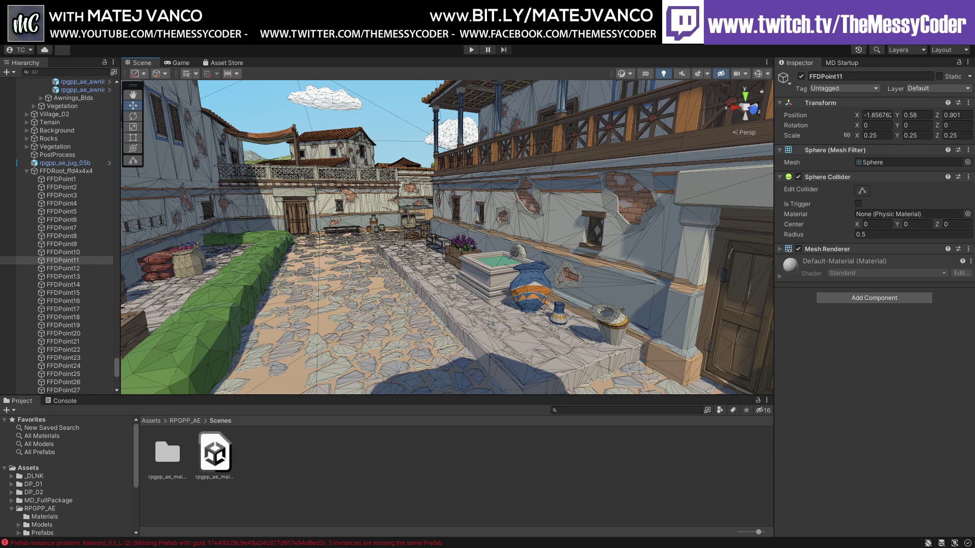
right_drag(396, 192, 332, 222)
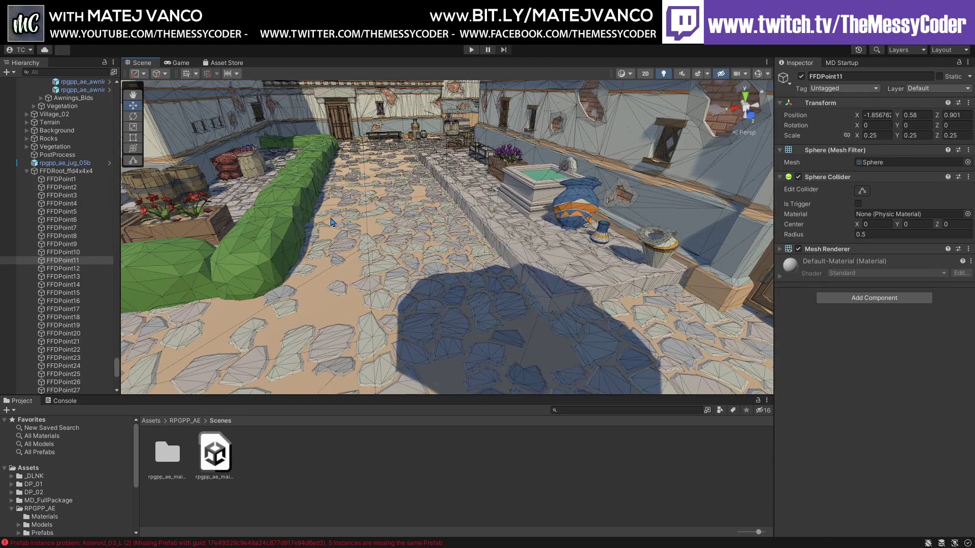
right_drag(397, 224, 425, 219)
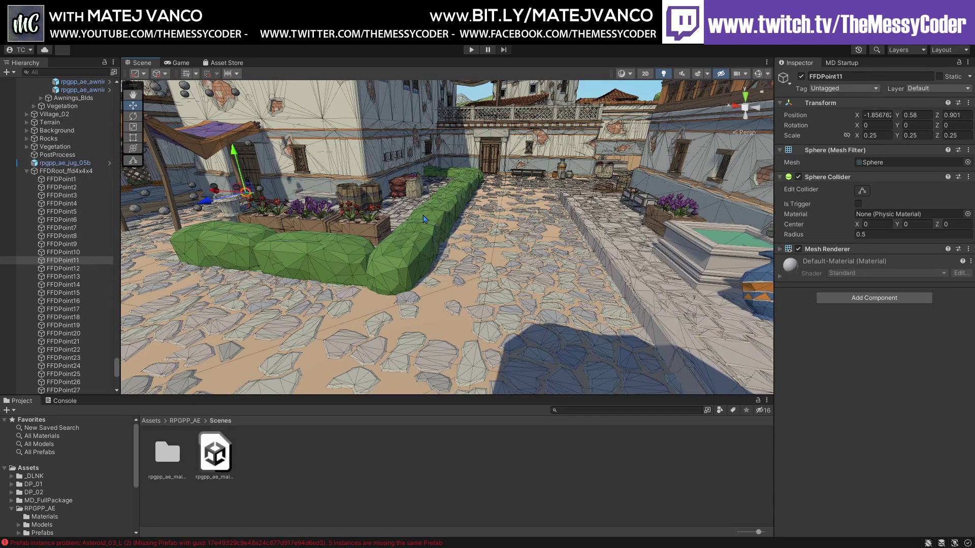
right_drag(421, 242, 337, 248)
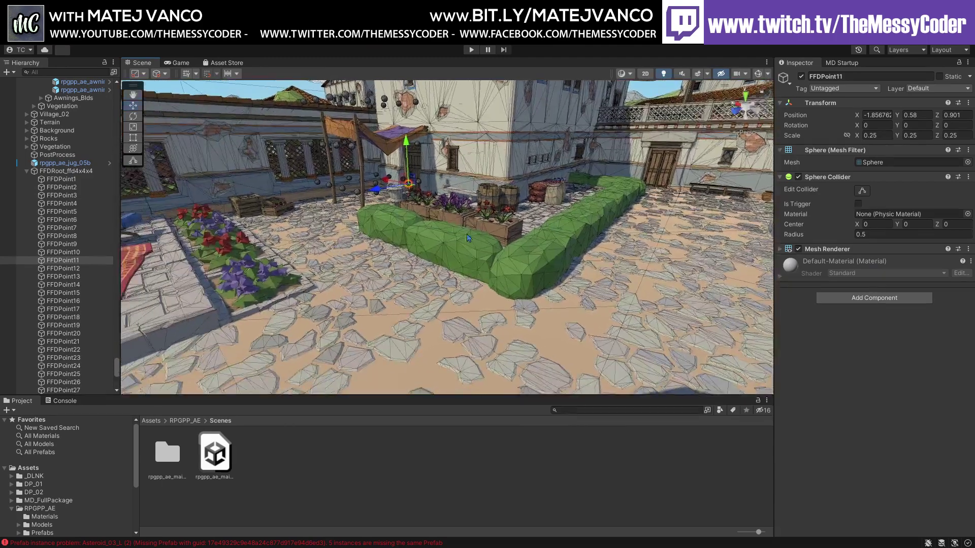
right_drag(468, 237, 363, 236)
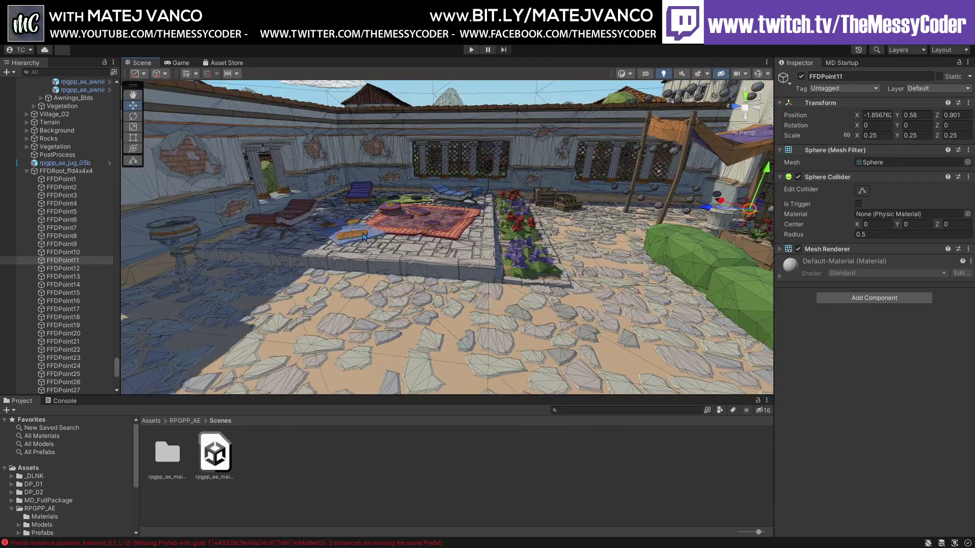
right_drag(332, 268, 401, 249)
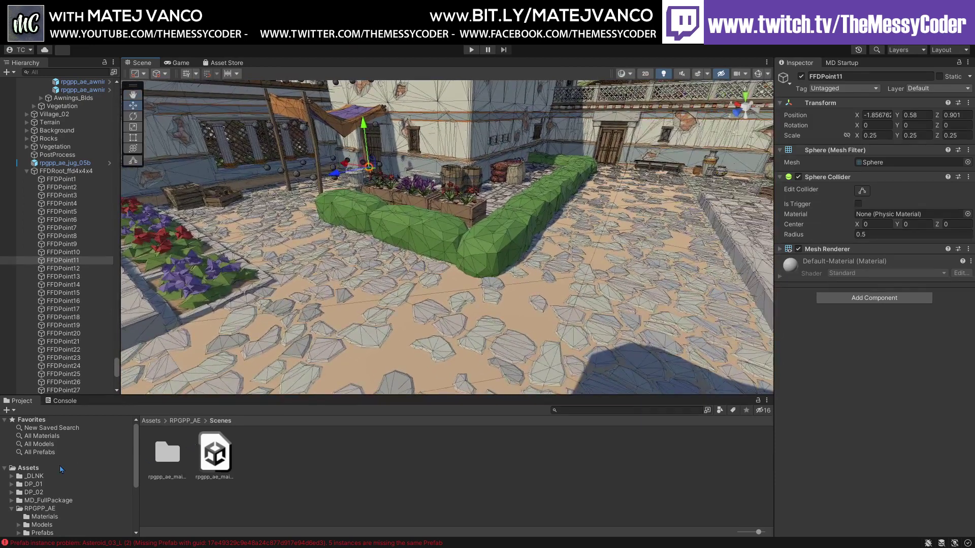
scroll(60, 465, down, 2)
scroll(57, 459, down, 4)
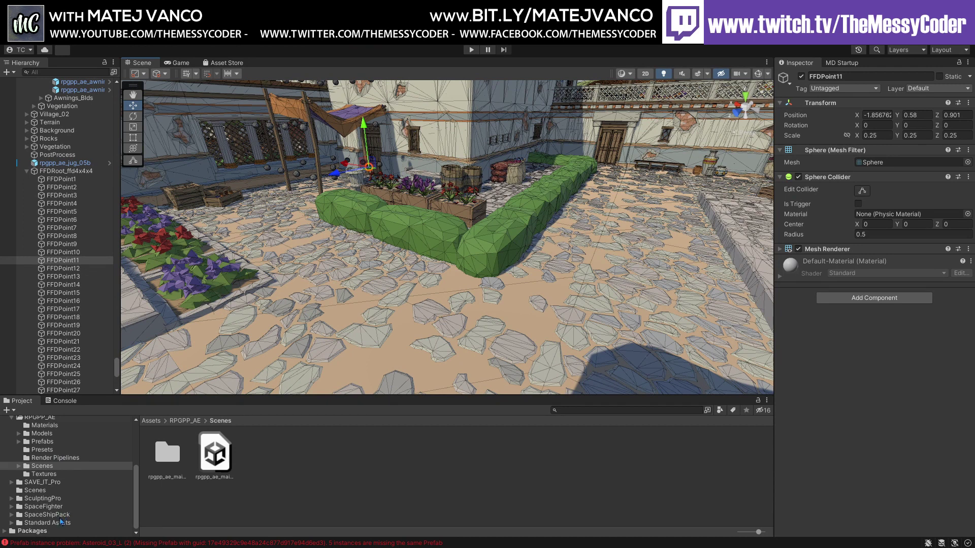
Open the DP_02 scene and frame the DP2_LP ship
click(59, 515)
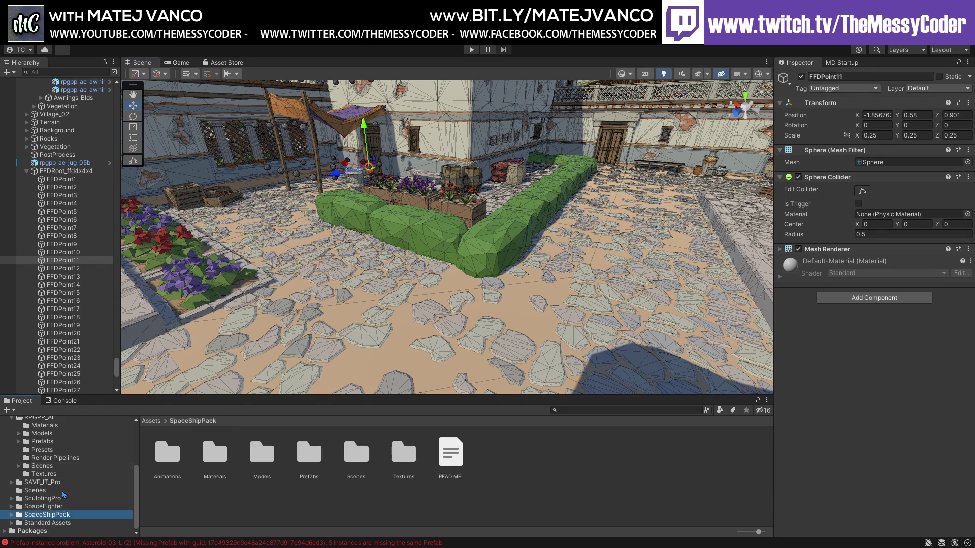
scroll(64, 495, up, 4)
click(39, 462)
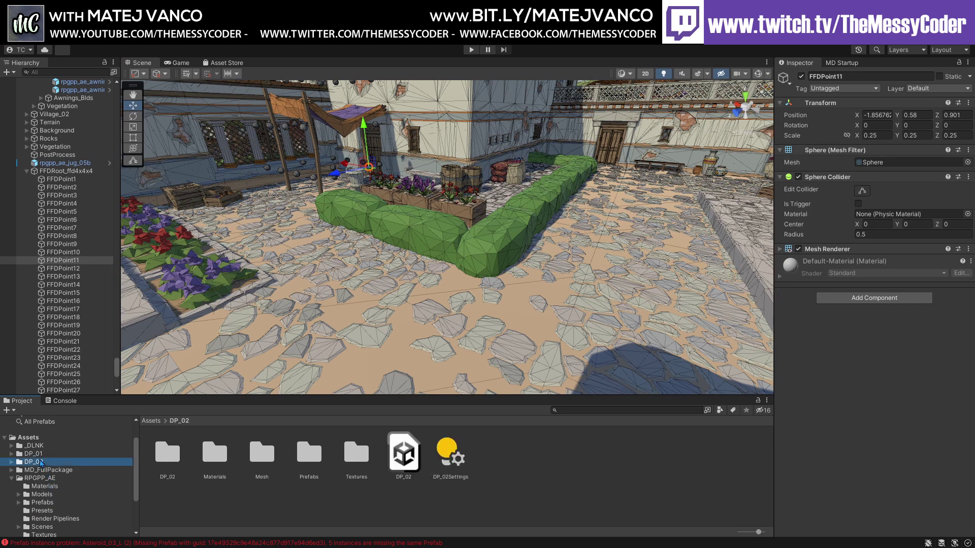
click(404, 459)
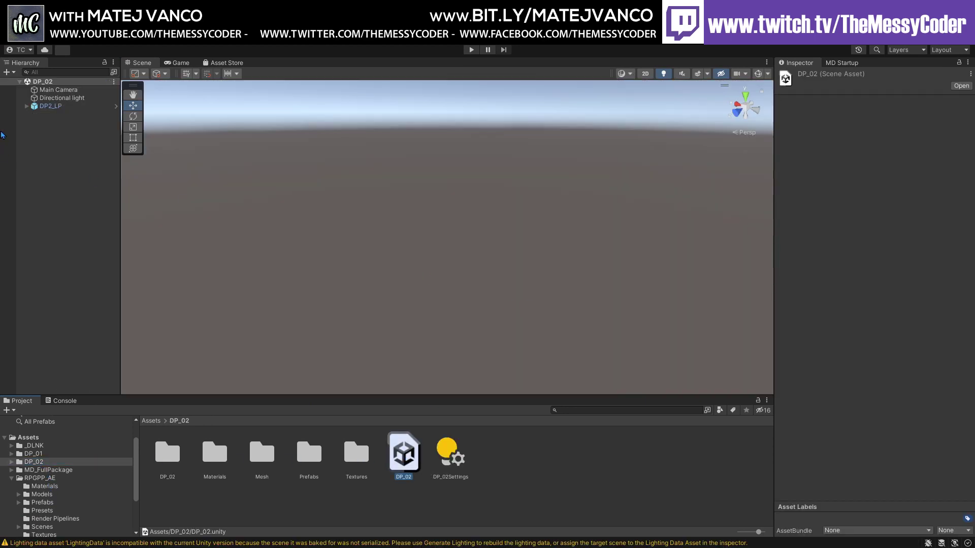
click(64, 108)
double_click(64, 107)
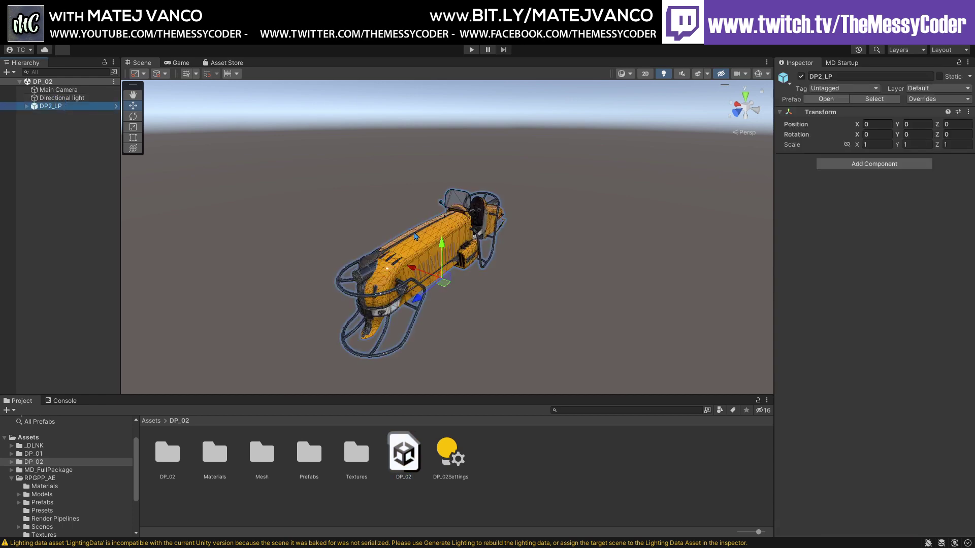
Orbit around the yellow DP2_LP vehicle to inspect its side and front
scroll(467, 308, up, 3)
right_drag(463, 315, 474, 236)
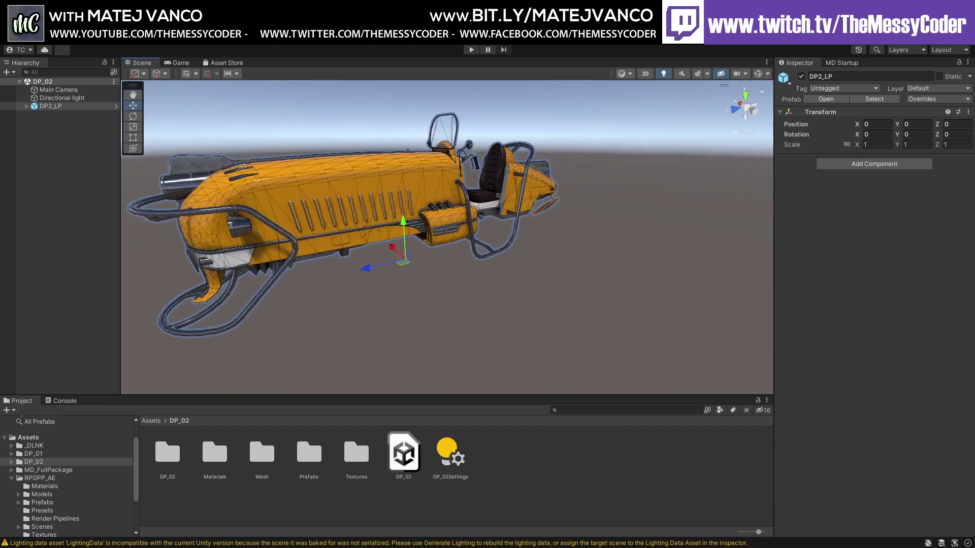
scroll(66, 477, down, 3)
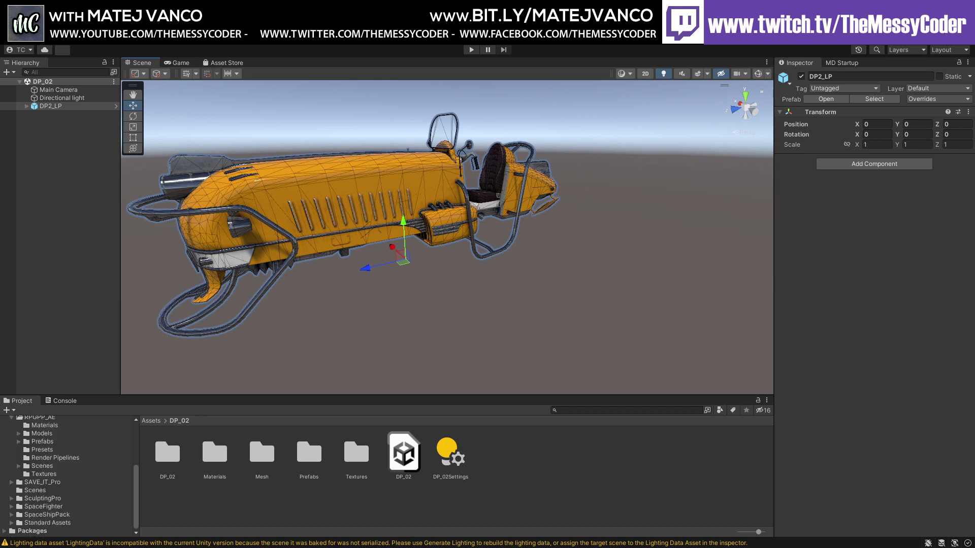
alt+drag(336, 223, 391, 231)
right_drag(430, 238, 421, 228)
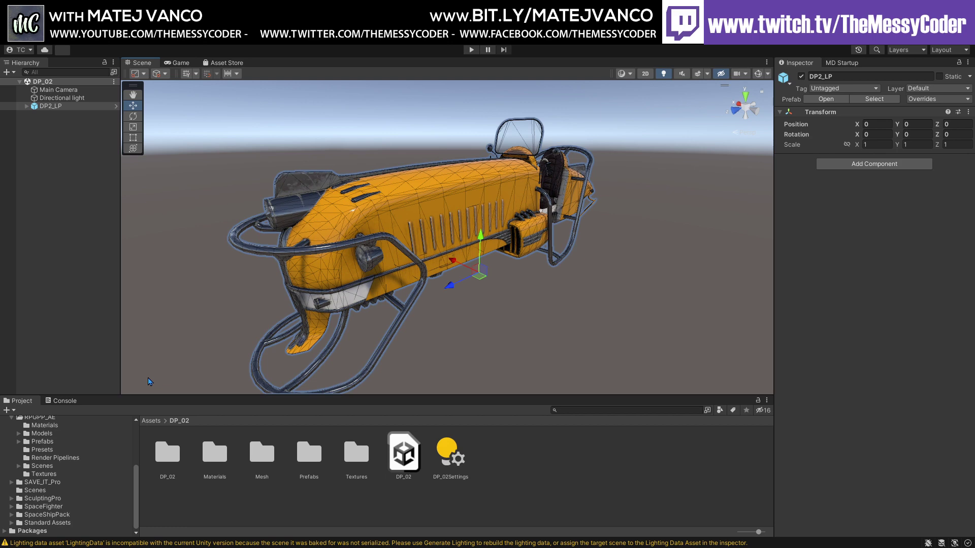
alt+drag(218, 235, 254, 249)
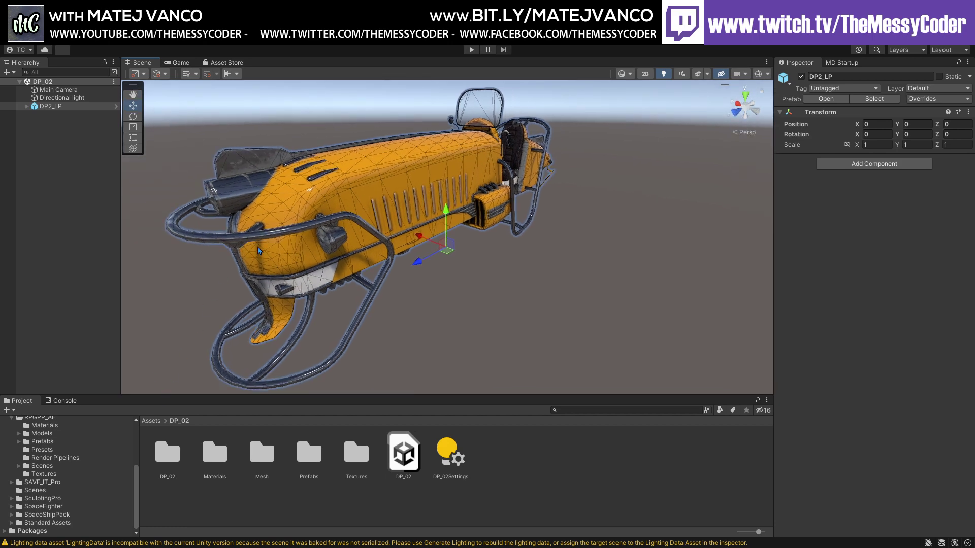
middle_drag(256, 249, 318, 258)
alt+drag(317, 257, 288, 261)
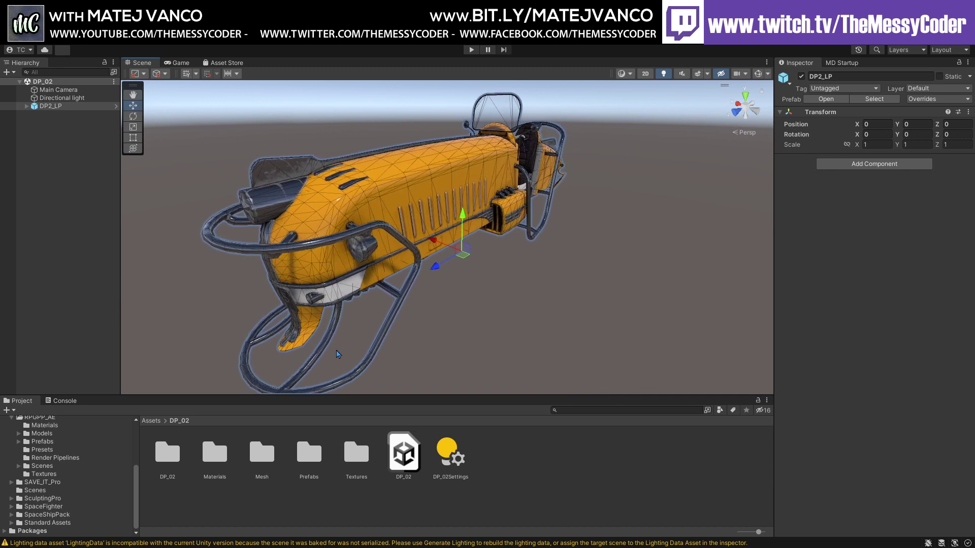
alt+drag(444, 289, 485, 229)
middle_drag(470, 246, 451, 244)
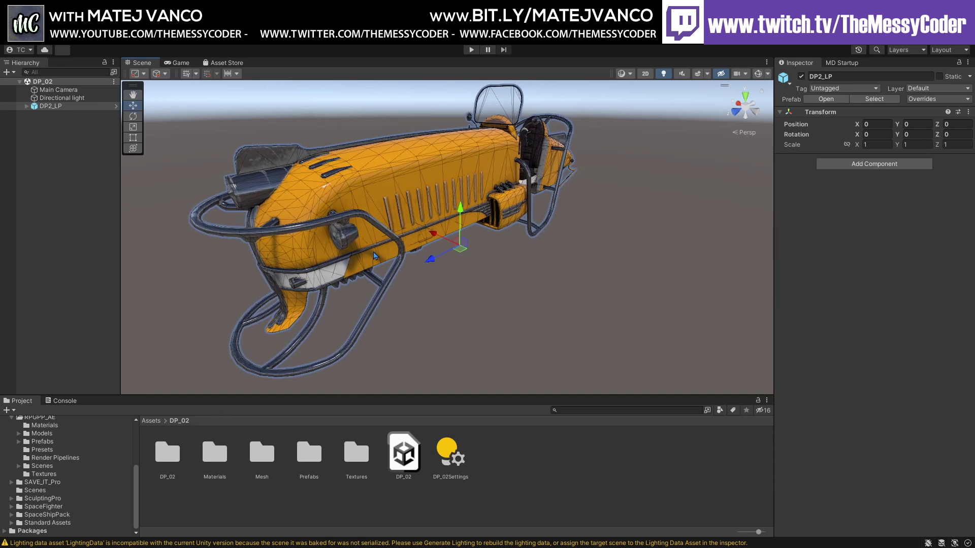
Show the contents of the DP_01 folder in the Project window
scroll(72, 487, up, 3)
scroll(72, 487, up, 3)
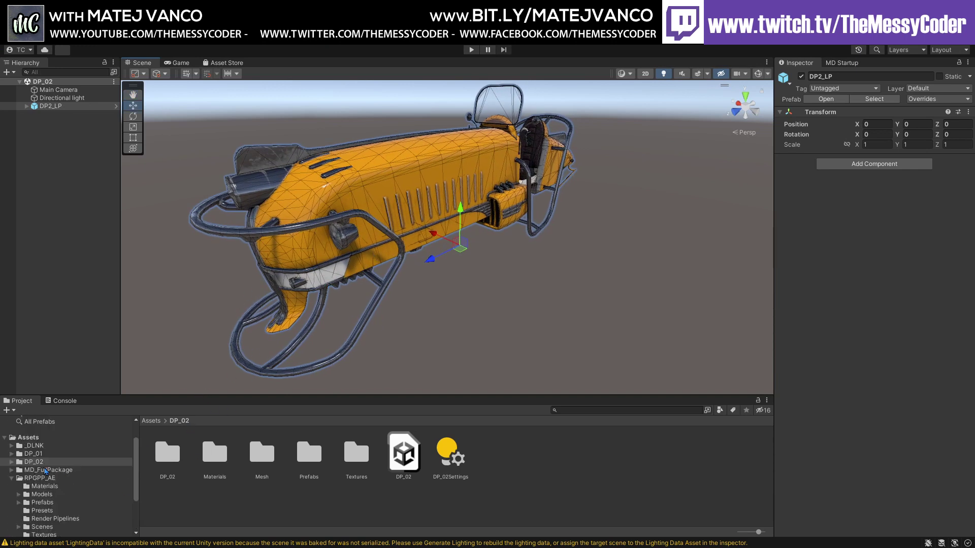
click(34, 454)
Open the DP_01 scene and view the red scooter from the rear three-quarter
double_click(355, 454)
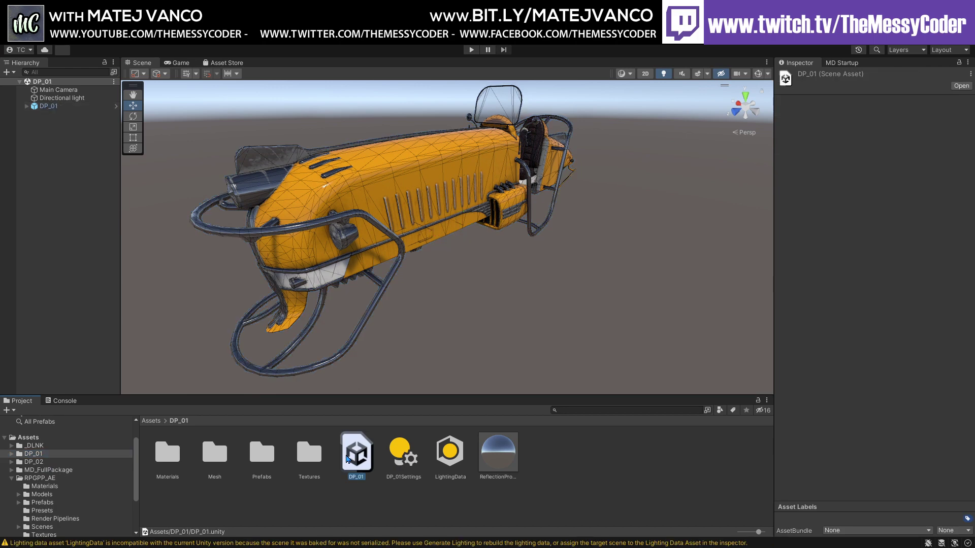
scroll(381, 246, up, 4)
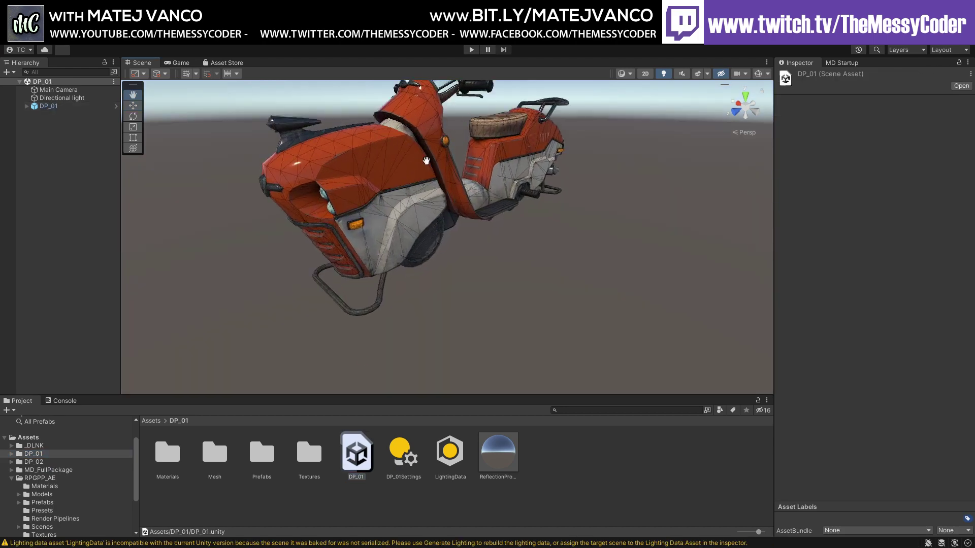
middle_drag(421, 160, 391, 233)
right_drag(555, 245, 503, 248)
middle_drag(526, 242, 488, 250)
alt+drag(487, 249, 457, 254)
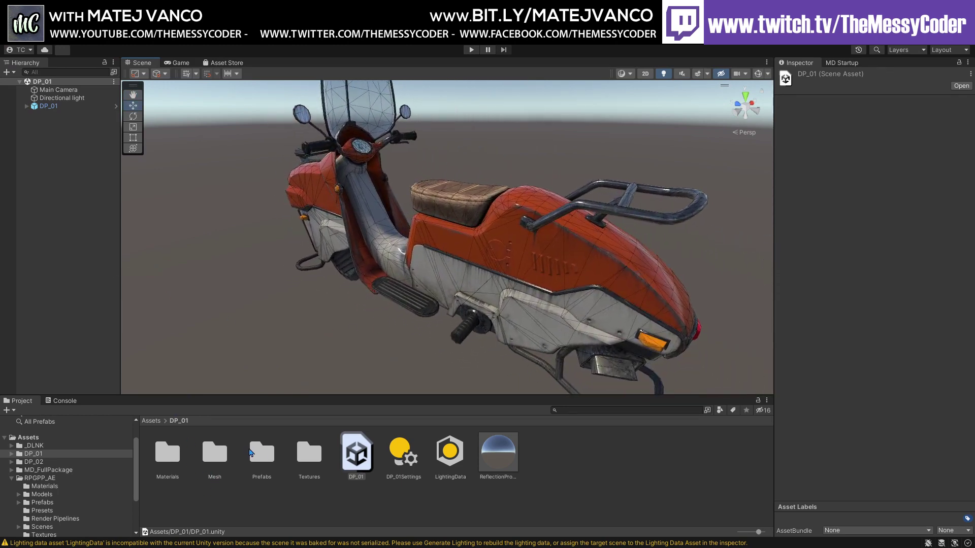
Drag the DP2_LP prefab from DP_02/Prefabs into the scene and move it to X -1.469
double_click(252, 452)
click(46, 494)
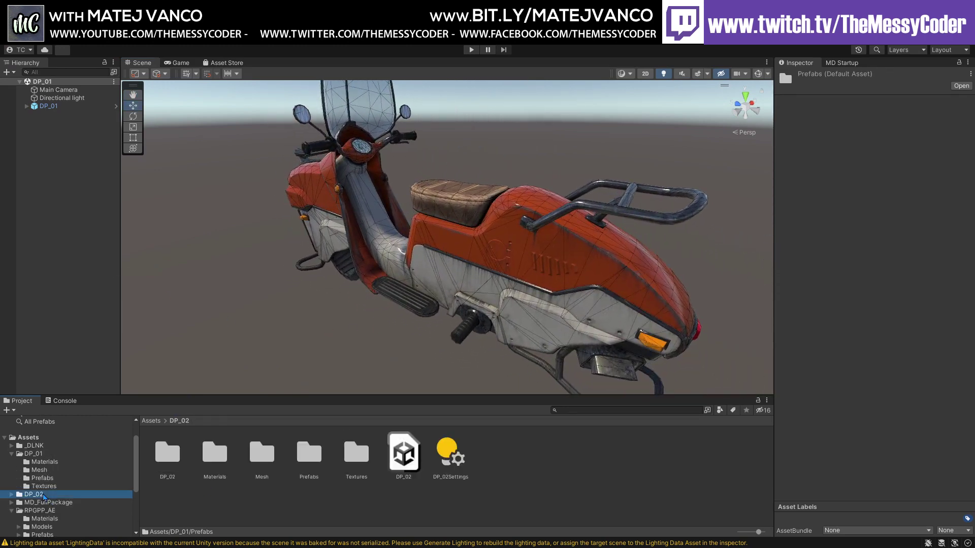
double_click(308, 451)
drag(168, 452, 93, 194)
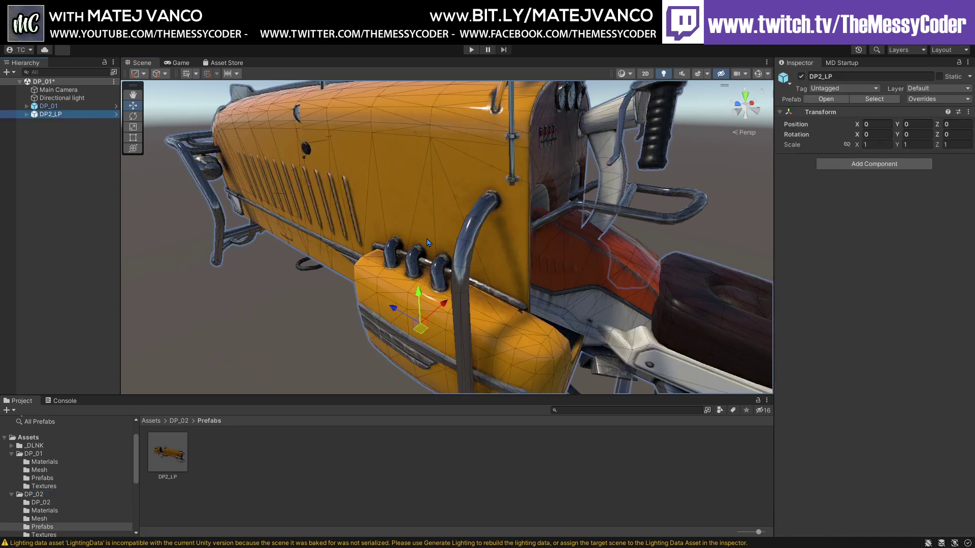
key(f)
drag(444, 236, 351, 337)
right_drag(351, 337, 217, 230)
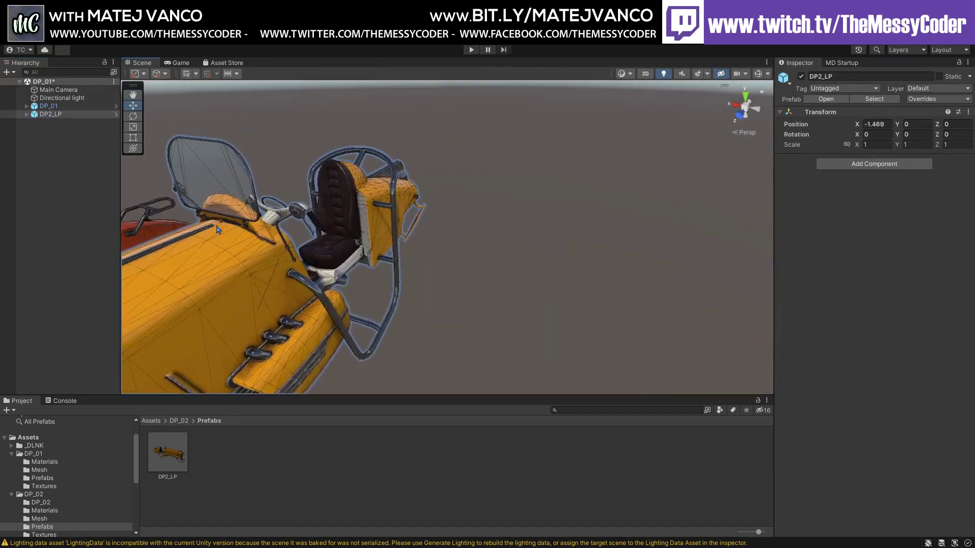
alt+drag(217, 230, 444, 221)
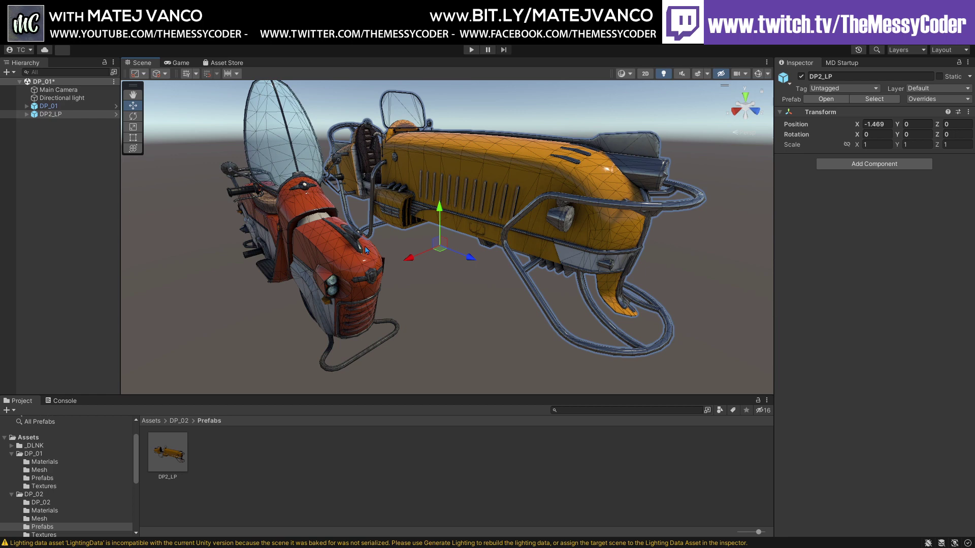
Select the red DP_01 scooter and launch the Sculpting Pro editor on it
scroll(365, 249, up, 2)
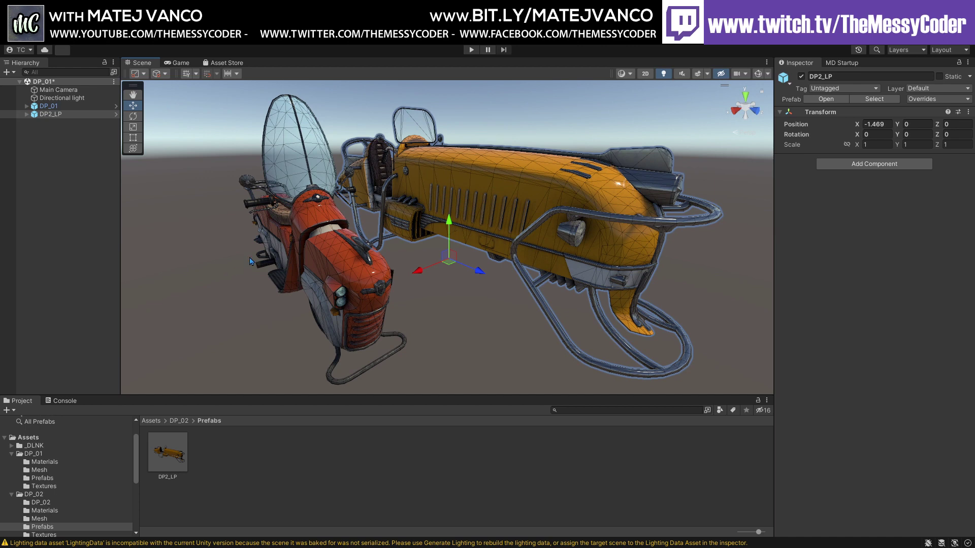
click(56, 107)
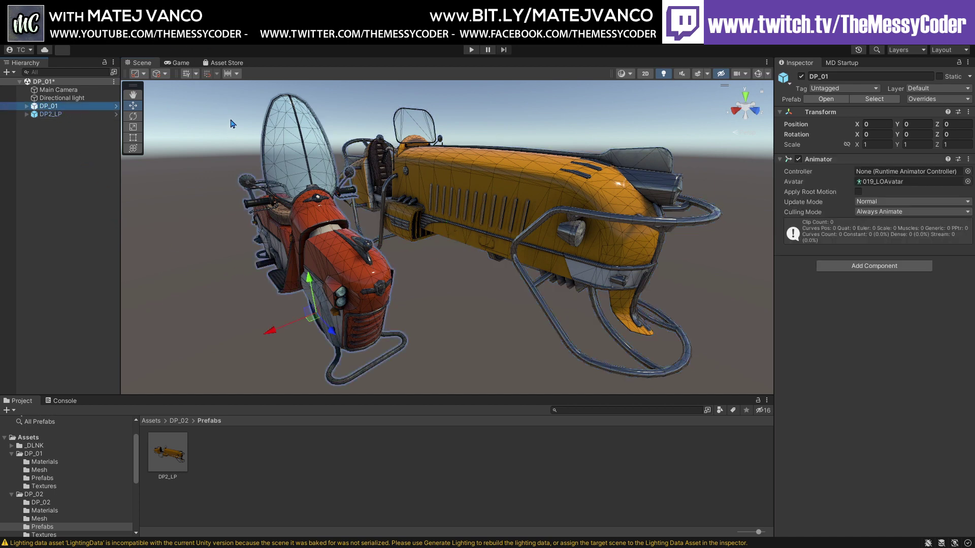
click(375, 134)
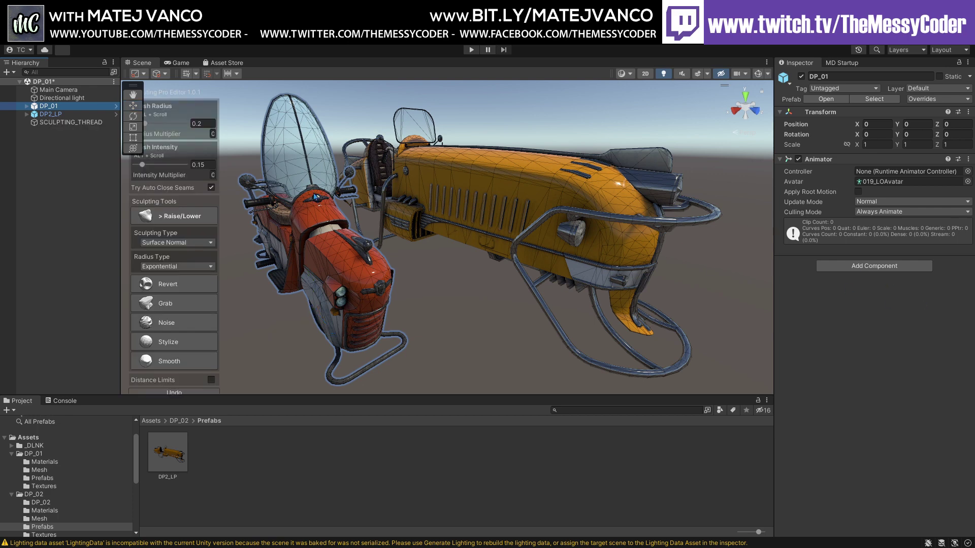
Move the scene tools overlay aside and unpack the DP2_LP prefab
drag(133, 85, 764, 317)
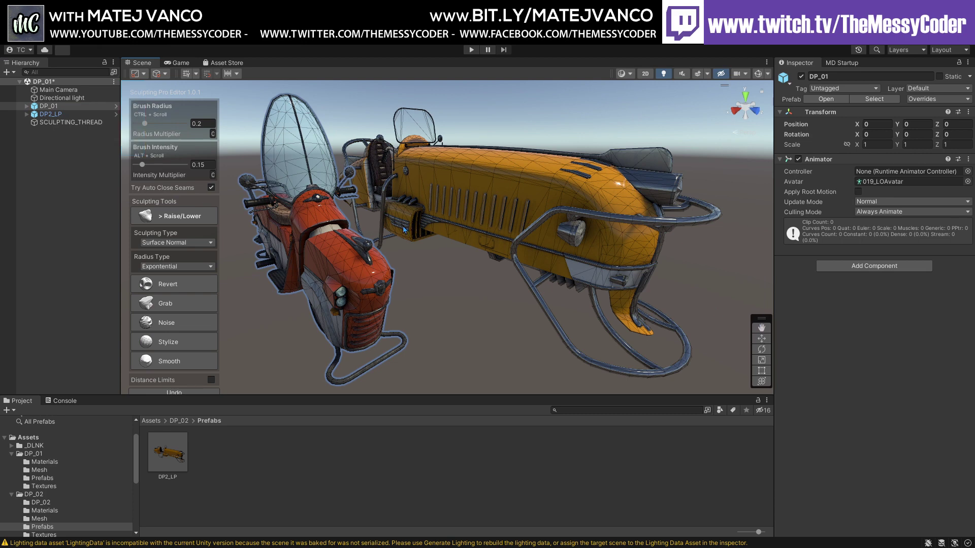
click(48, 106)
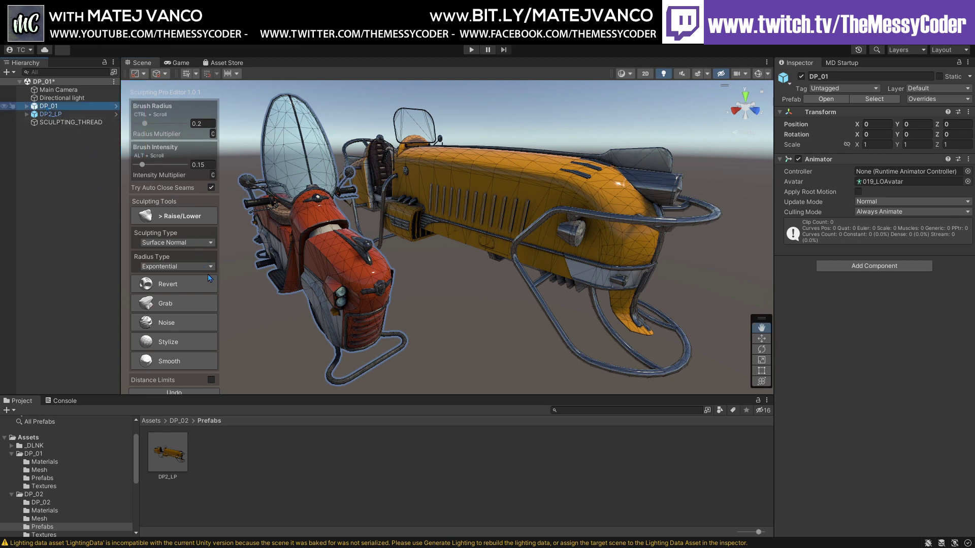
click(56, 114)
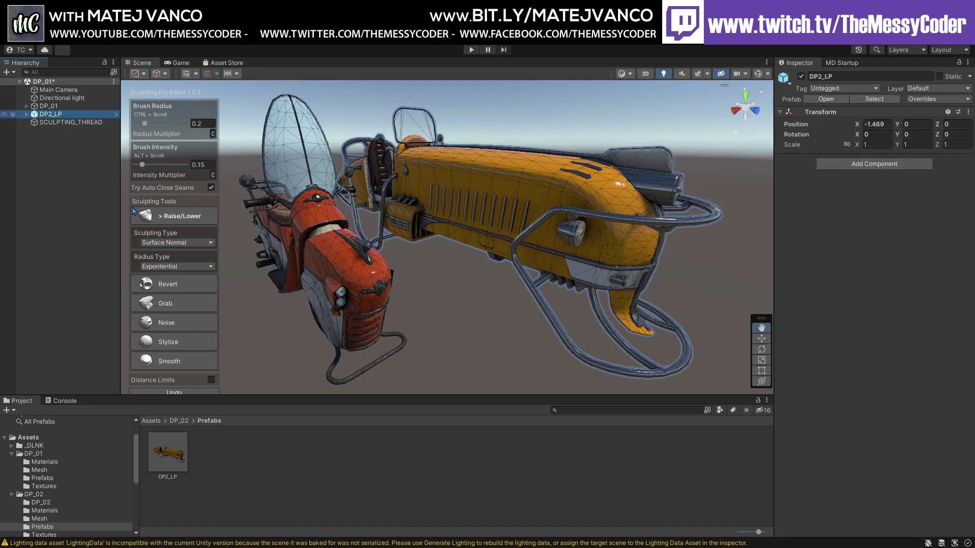
click(241, 290)
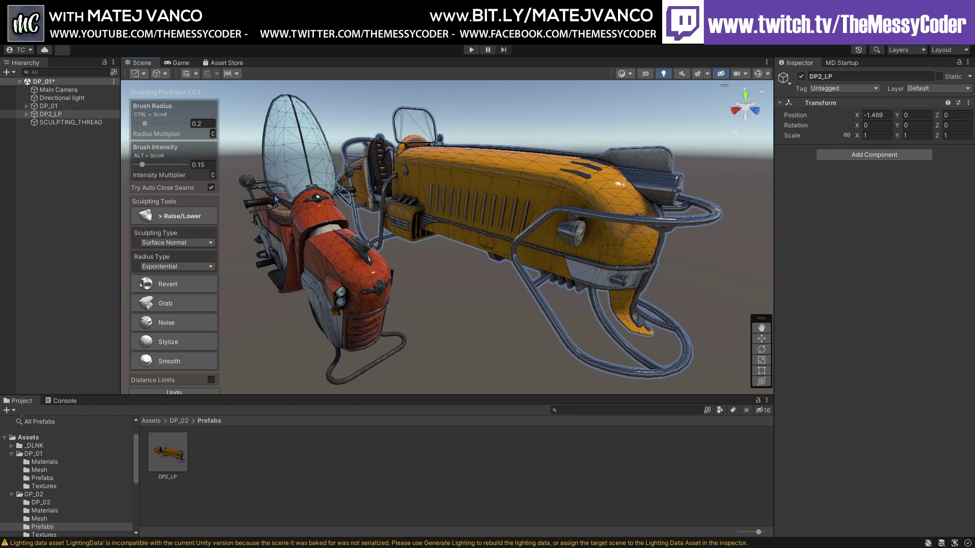
Expand DP_01, select the red scooter's hull, and enlarge the view to fit the sculpting panel
click(26, 114)
click(54, 122)
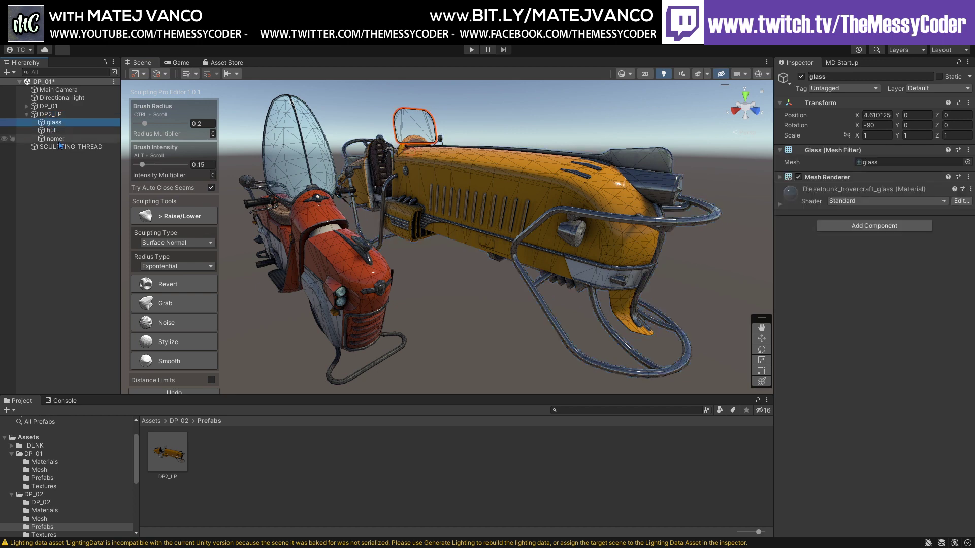
click(62, 97)
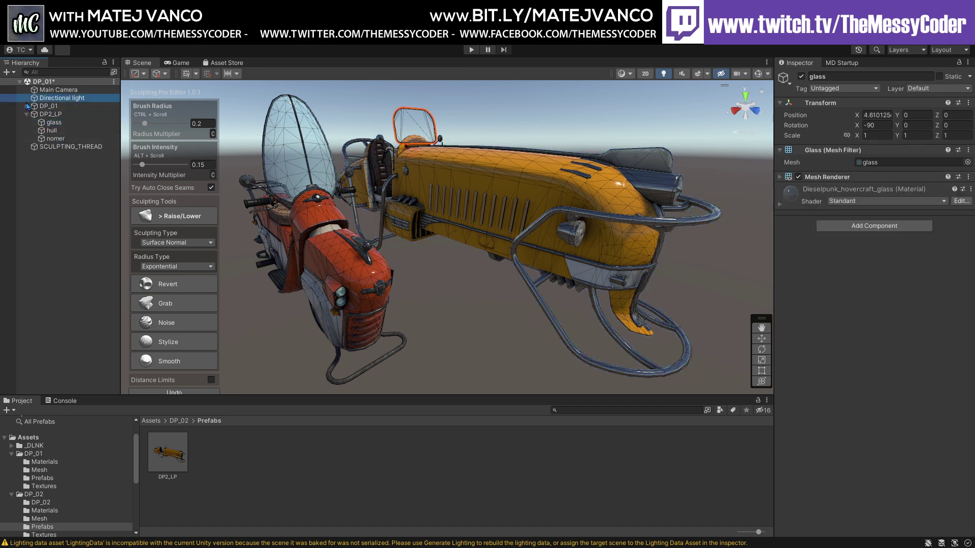
click(26, 105)
click(45, 122)
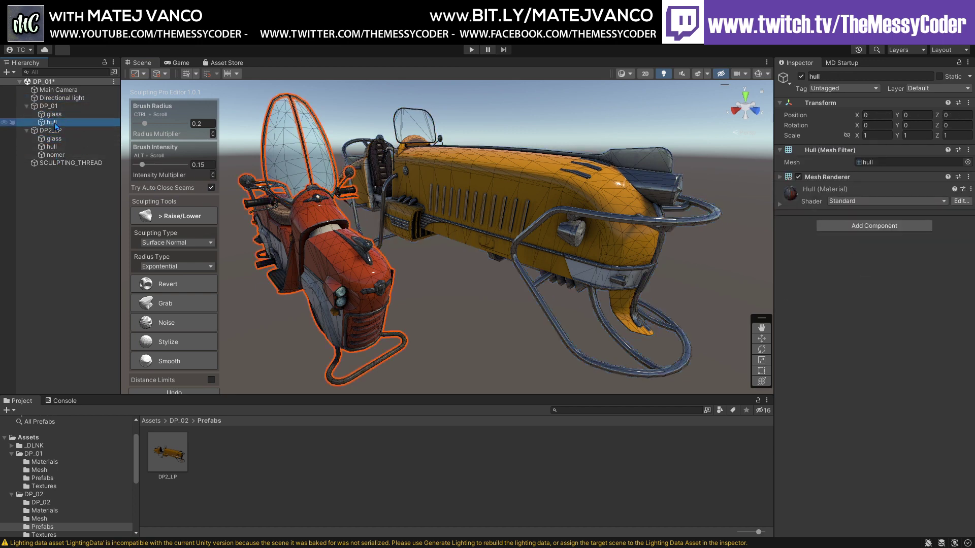
middle_drag(310, 214, 417, 210)
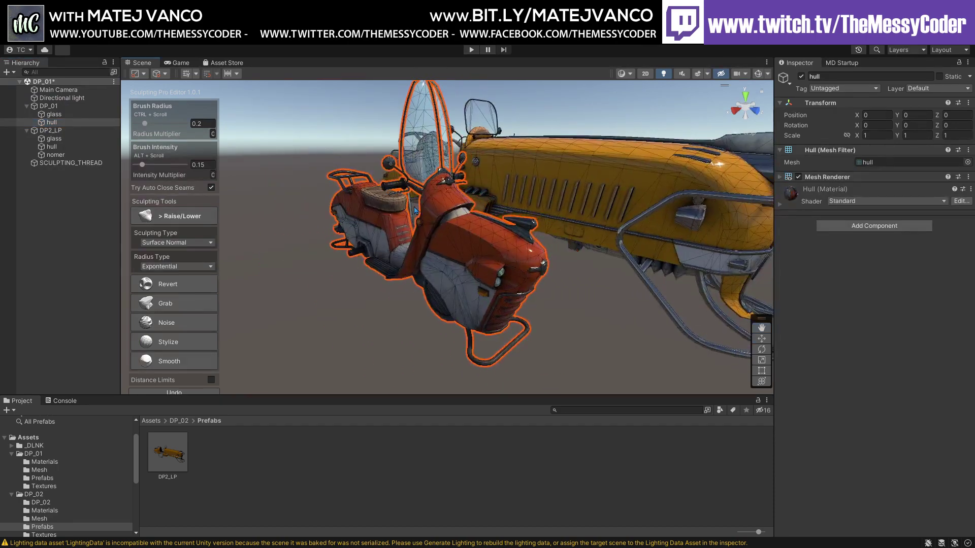
scroll(418, 210, up, 4)
right_drag(416, 211, 411, 223)
mouse_move(411, 224)
alt+mouse_down()
mouse_move(398, 236)
mouse_move(400, 214)
alt+mouse_up()
scroll(401, 218, down, 3)
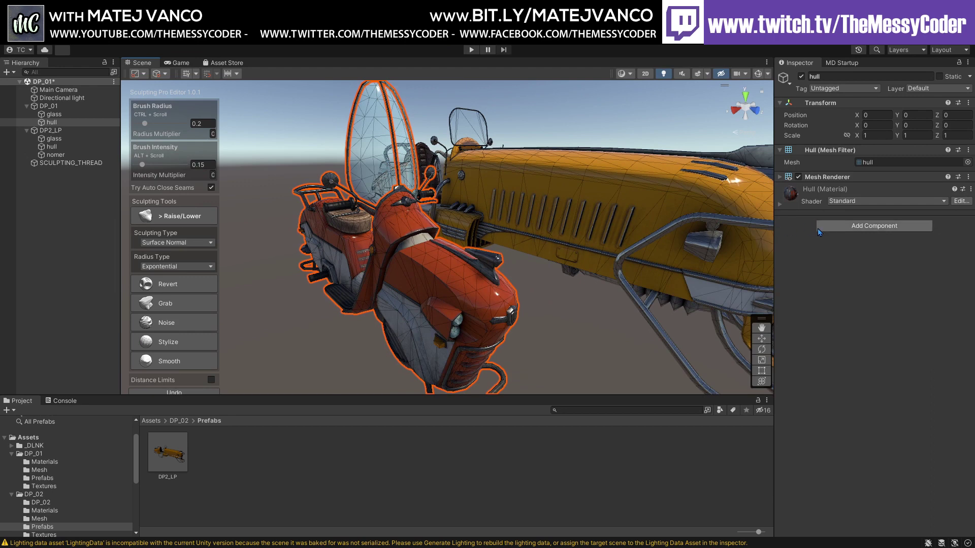
drag(412, 395, 414, 427)
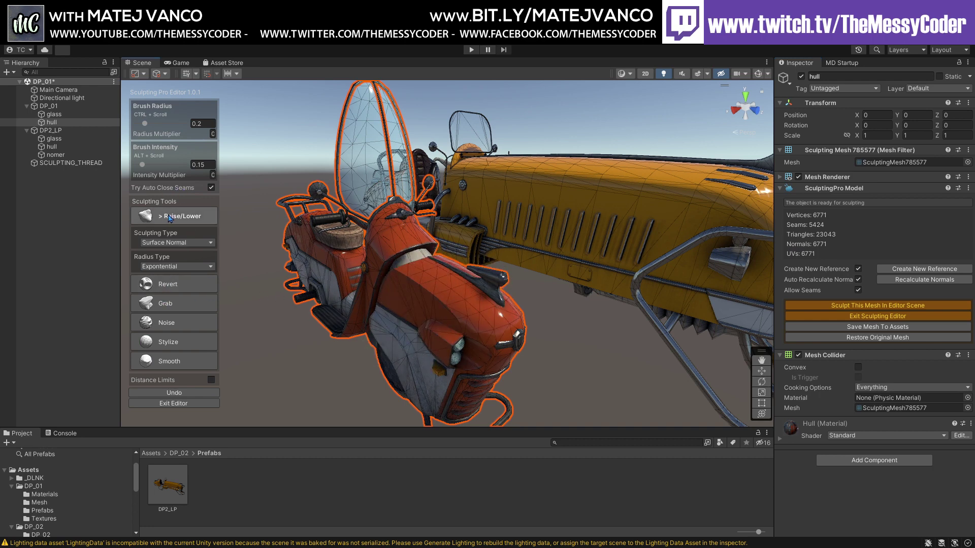
Keep the Raise/Lower tool with brush intensity 0.31 and radius 0.13
click(177, 287)
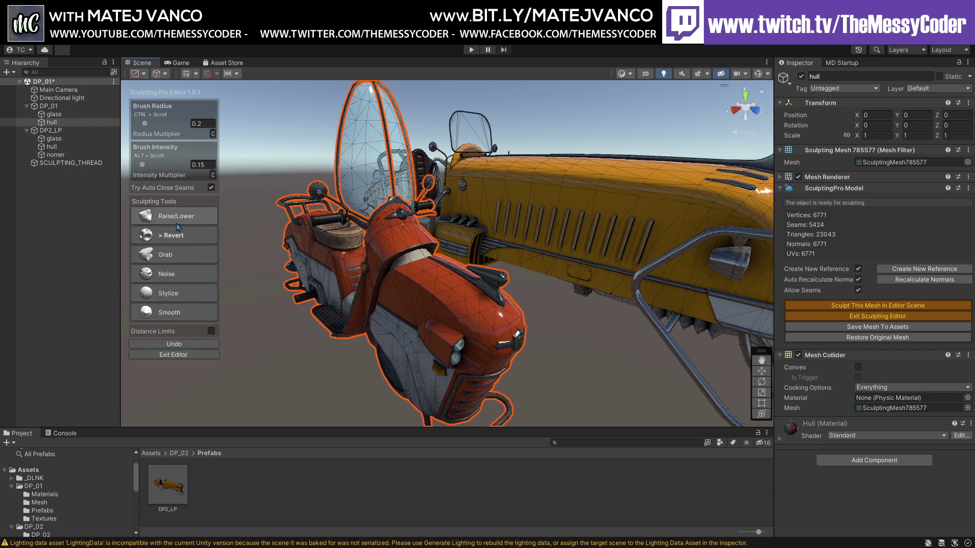
click(188, 216)
scroll(396, 280, up, 4)
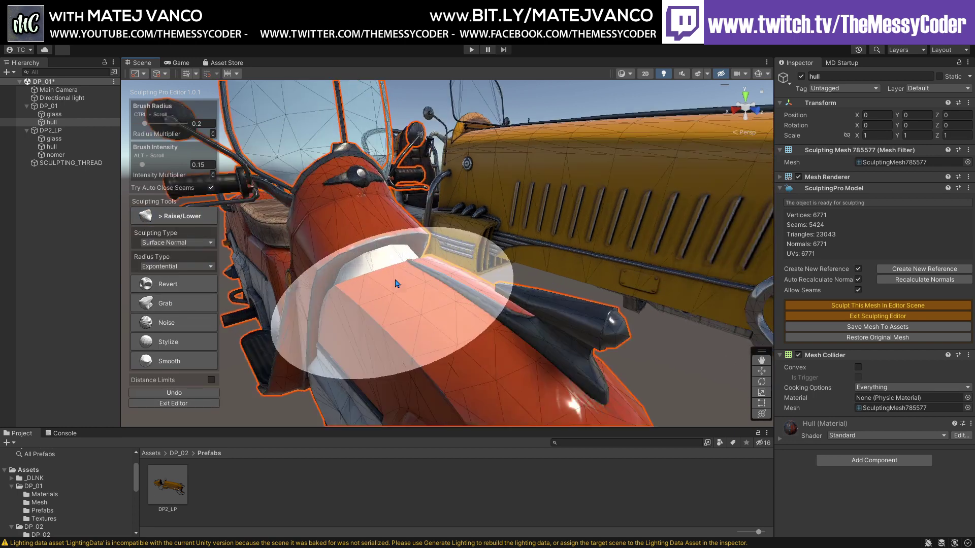
scroll(397, 305, down, 3)
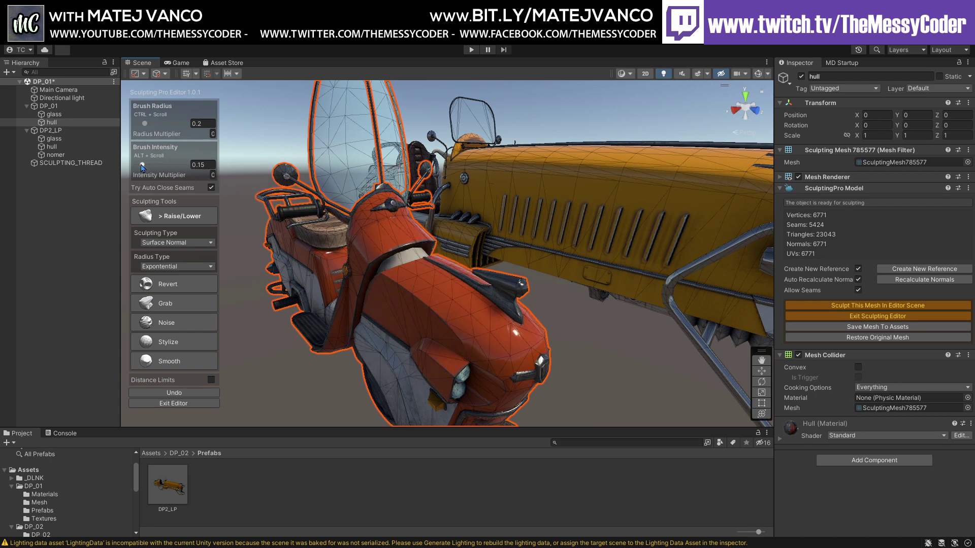
drag(142, 166, 150, 167)
drag(144, 124, 141, 123)
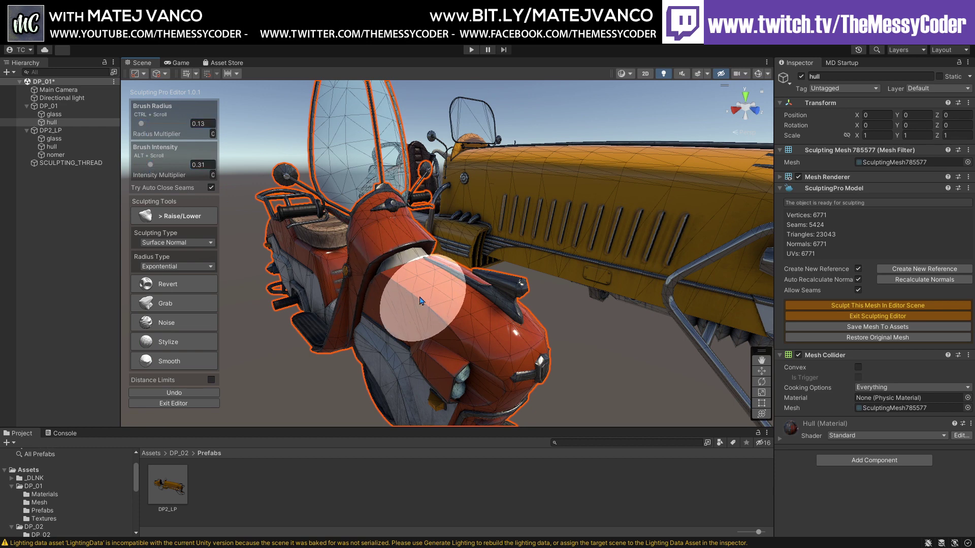
Adjust brush intensity with Alt+Scroll, then exit the Sculpting Pro editor
mouse_move(427, 295)
alt+mouse_down()
mouse_move(435, 304)
mouse_move(444, 287)
alt+mouse_up()
alt+scroll(444, 280, up, 5)
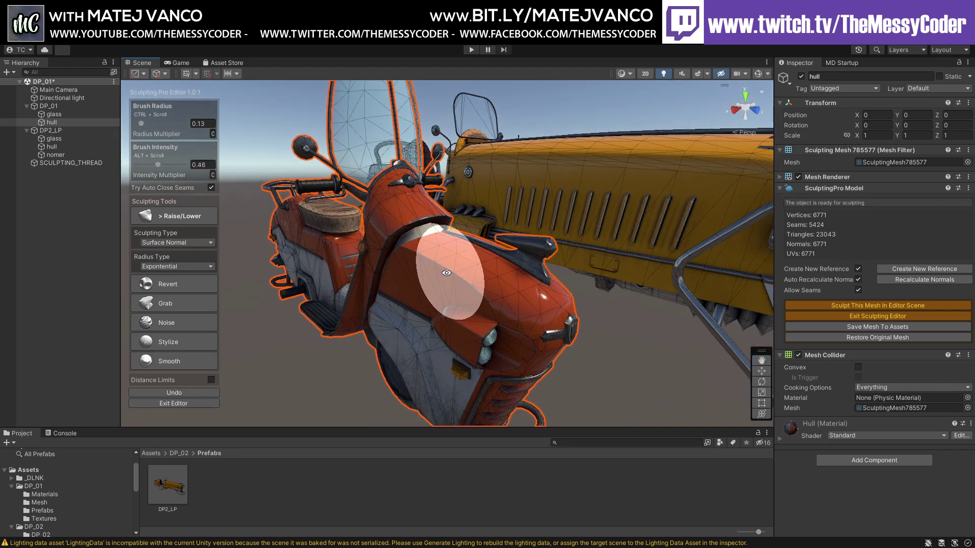
alt+scroll(446, 273, up, 2)
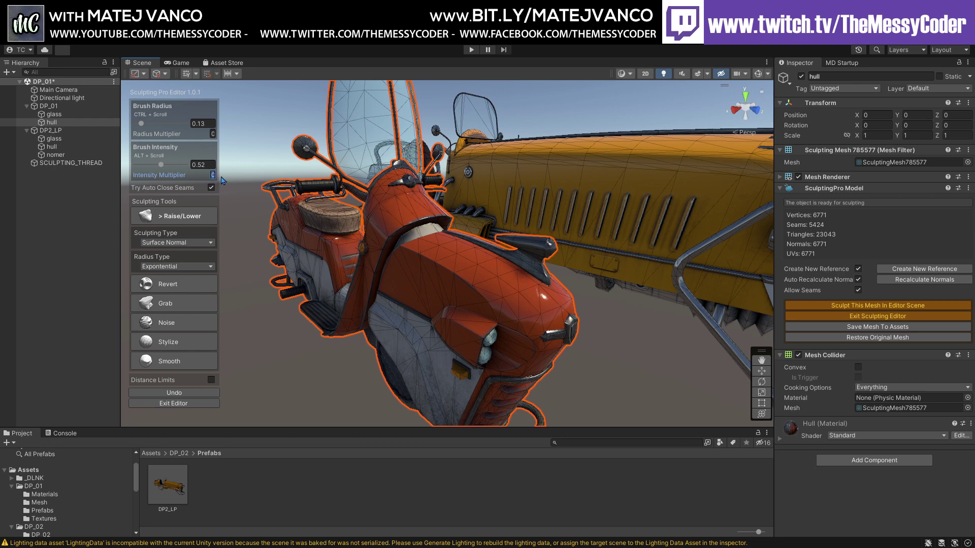
text(5)
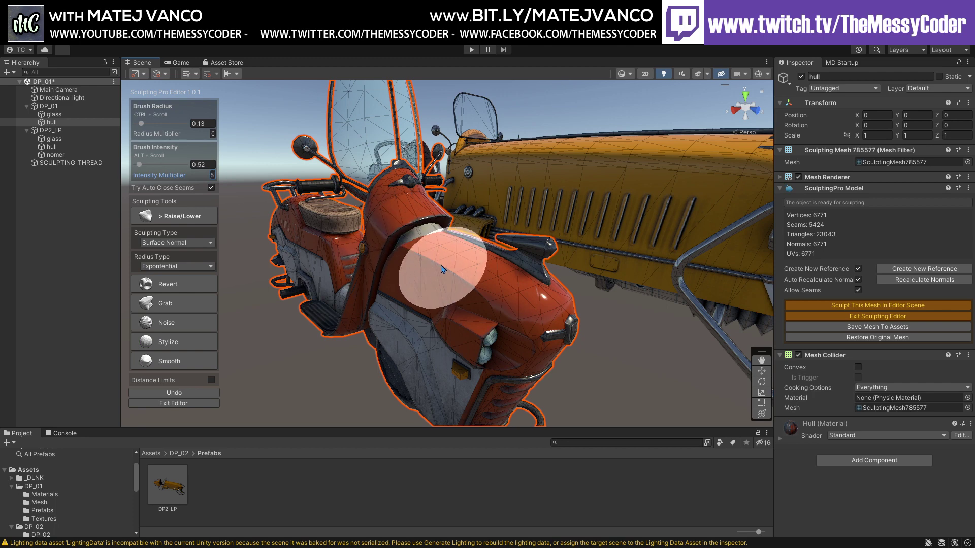
alt+scroll(441, 264, up, 1)
alt+scroll(441, 264, up, 3)
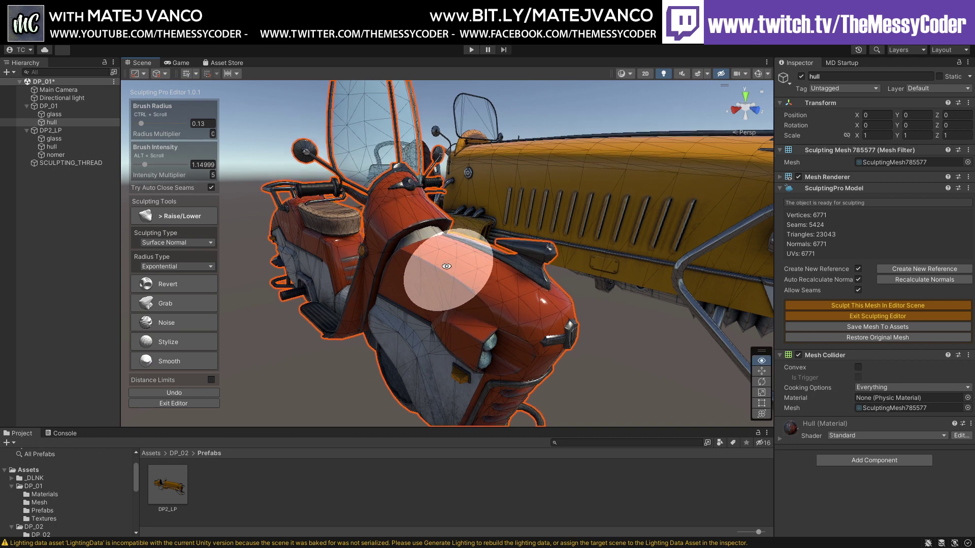
alt+scroll(452, 272, up, 7)
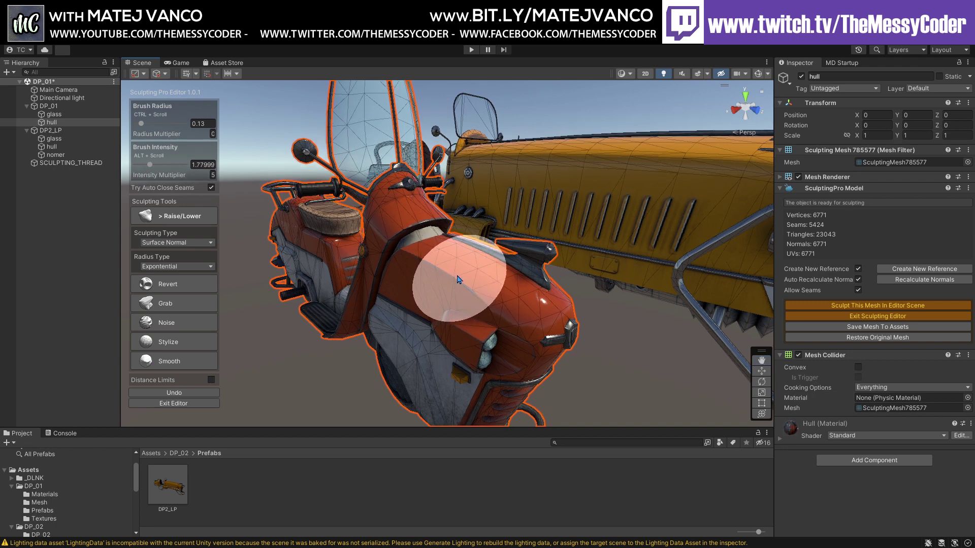
click(174, 403)
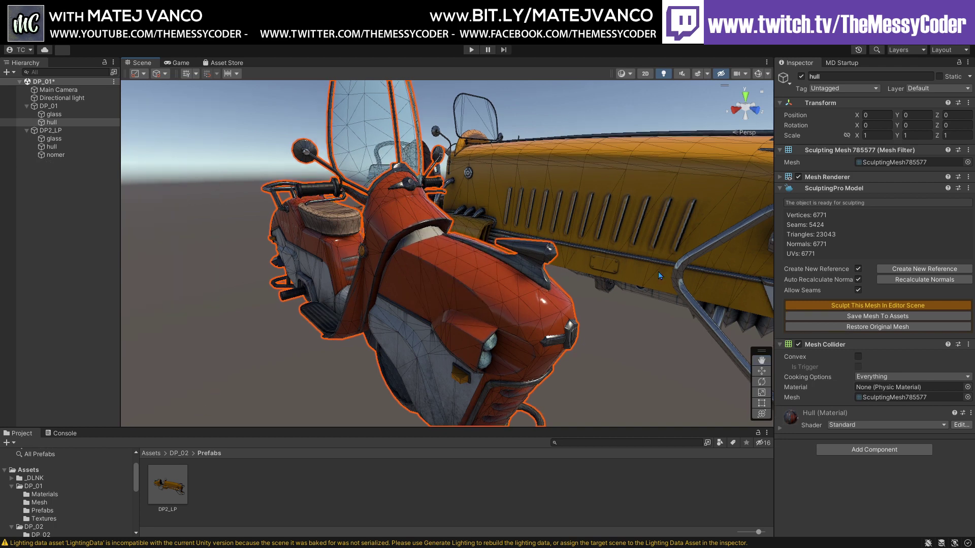
Restart hull sculpting with brush radius 0.21, intensity multiplier 1 and intensity 61
click(831, 306)
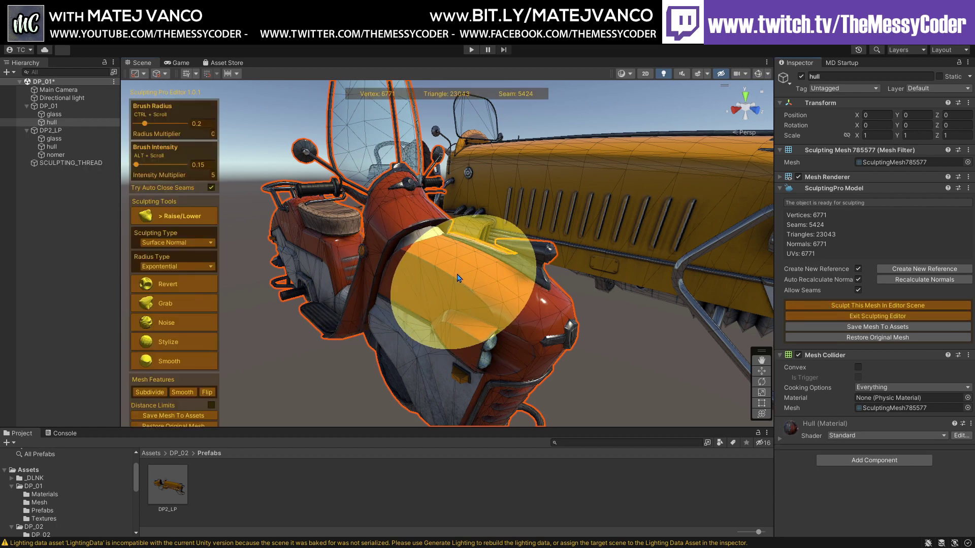
alt+drag(447, 283, 443, 280)
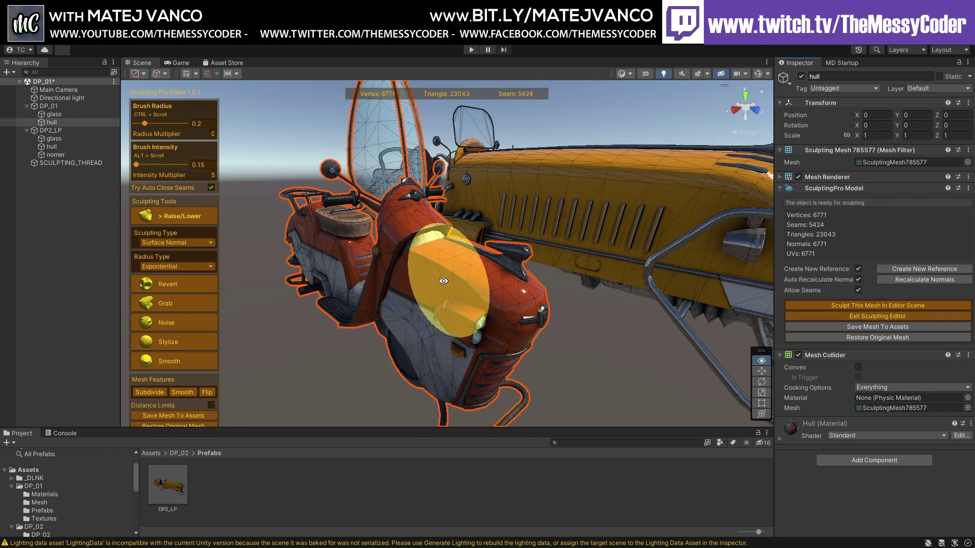
alt+scroll(443, 281, down, 5)
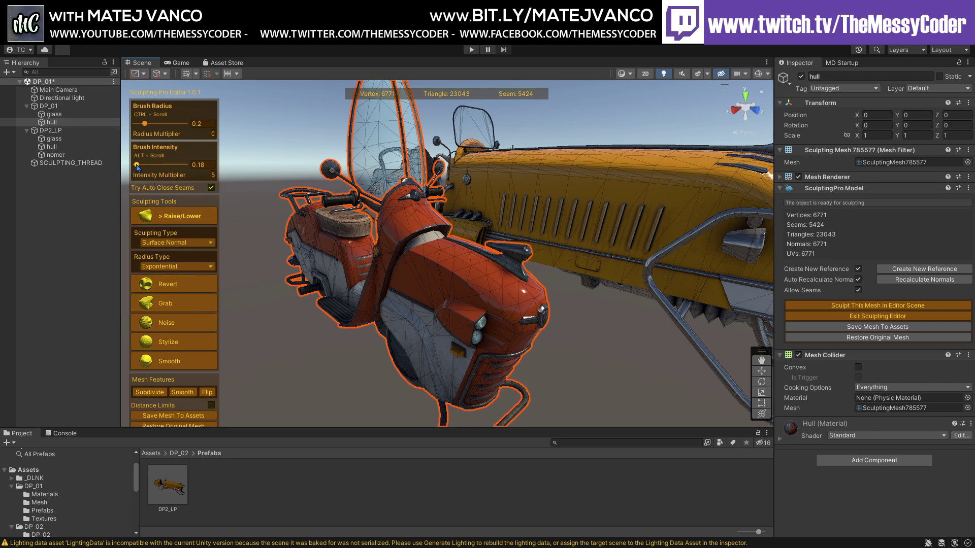
drag(137, 165, 156, 165)
click(136, 124)
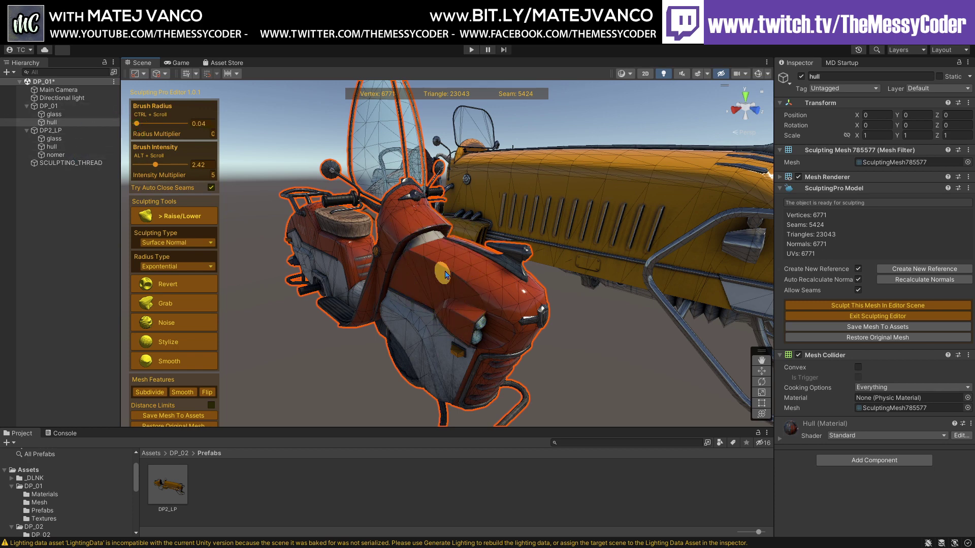
drag(137, 124, 146, 124)
click(213, 175)
key(BackSpace)
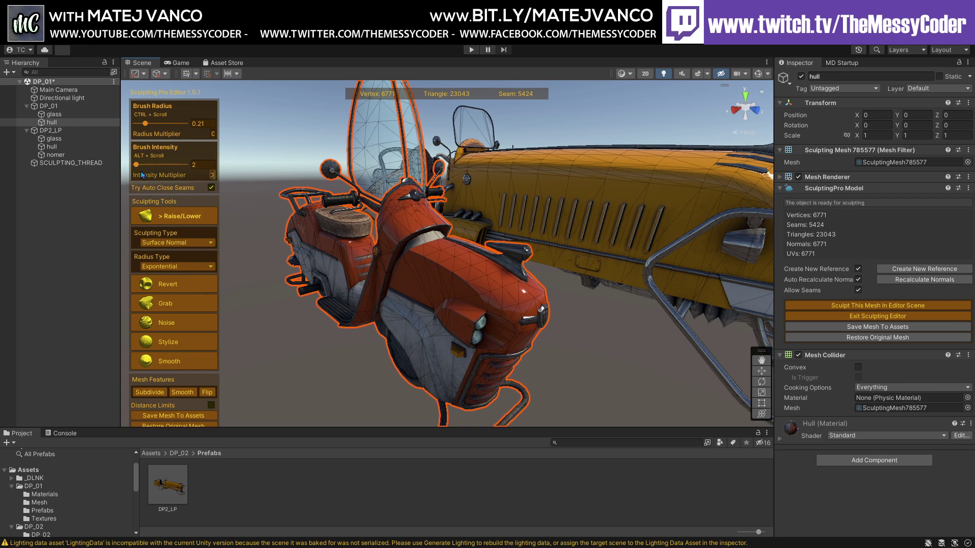
drag(147, 168, 160, 168)
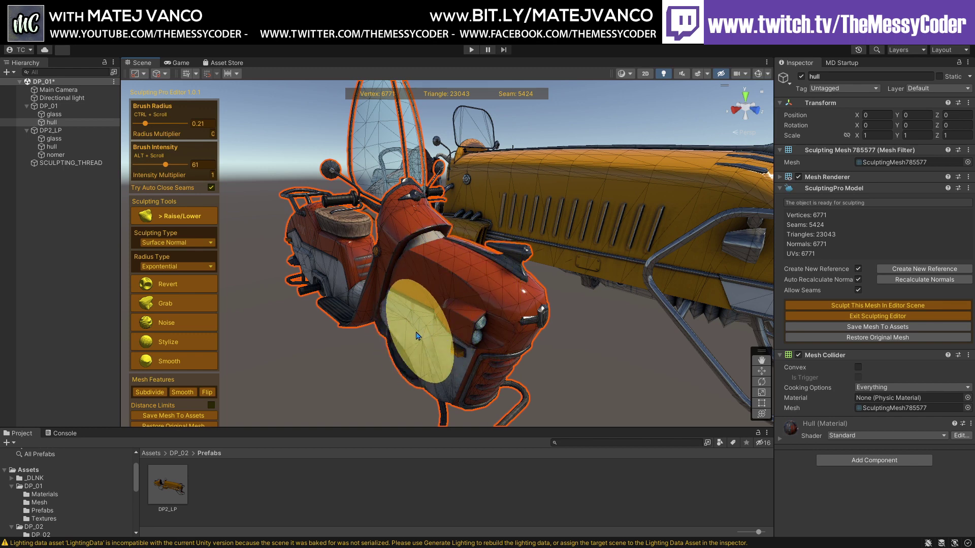
Clear all Console messages and exit the sculpting editor
click(66, 434)
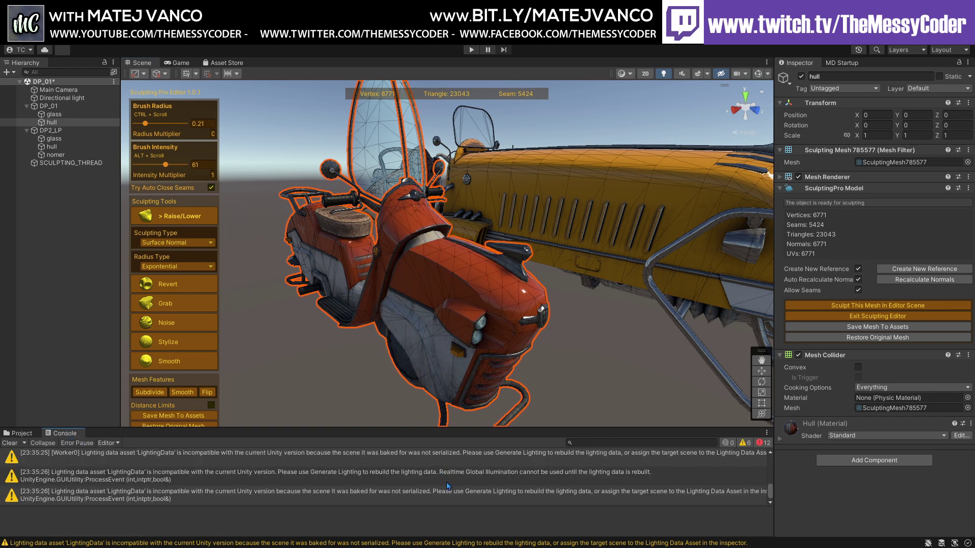
scroll(448, 486, up, 5)
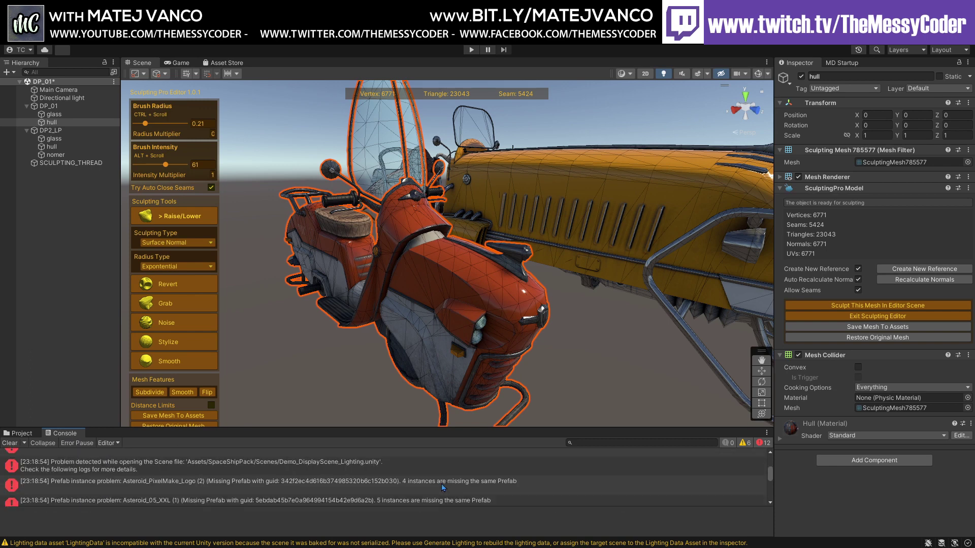
scroll(441, 484, down, 3)
click(7, 443)
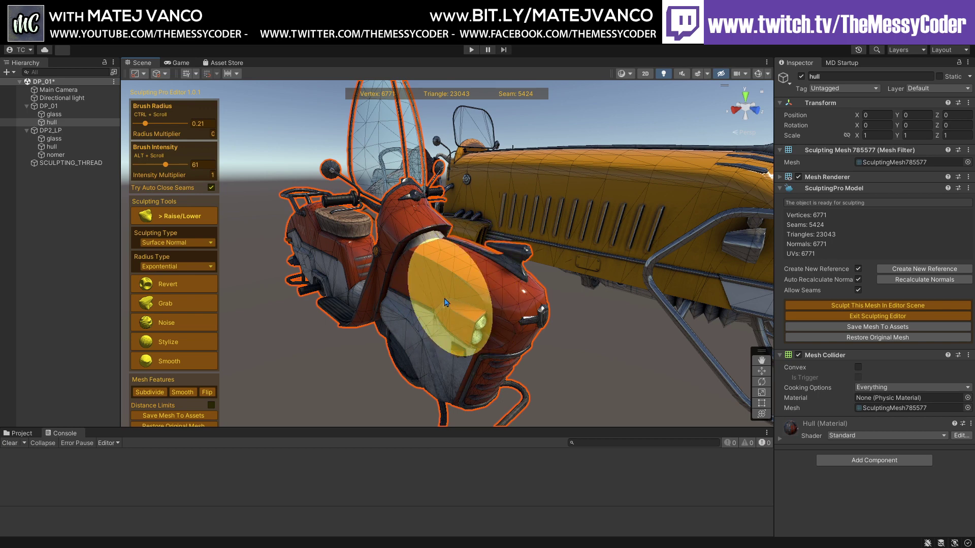
click(899, 315)
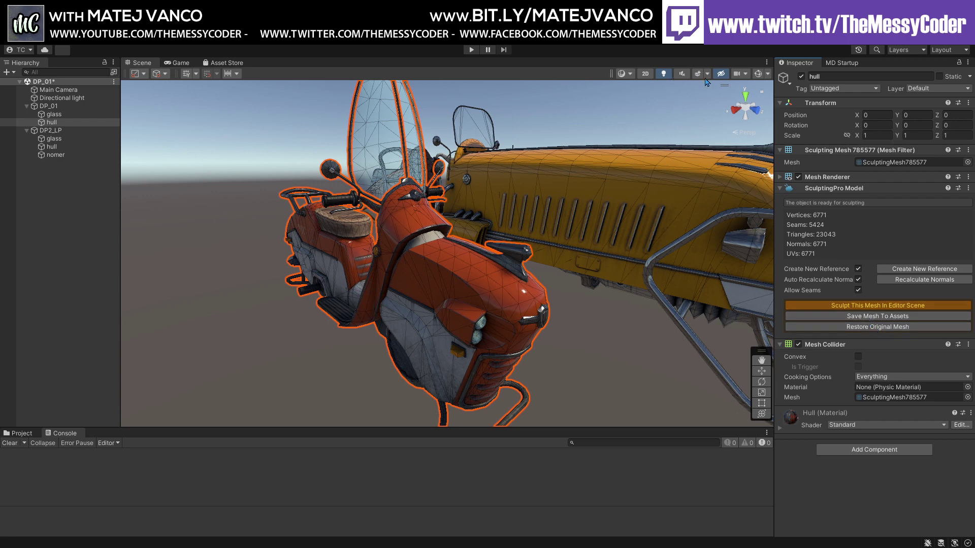
Turn on scene gizmos and reopen hull sculpting with radius 0.08 and intensity 65
click(756, 76)
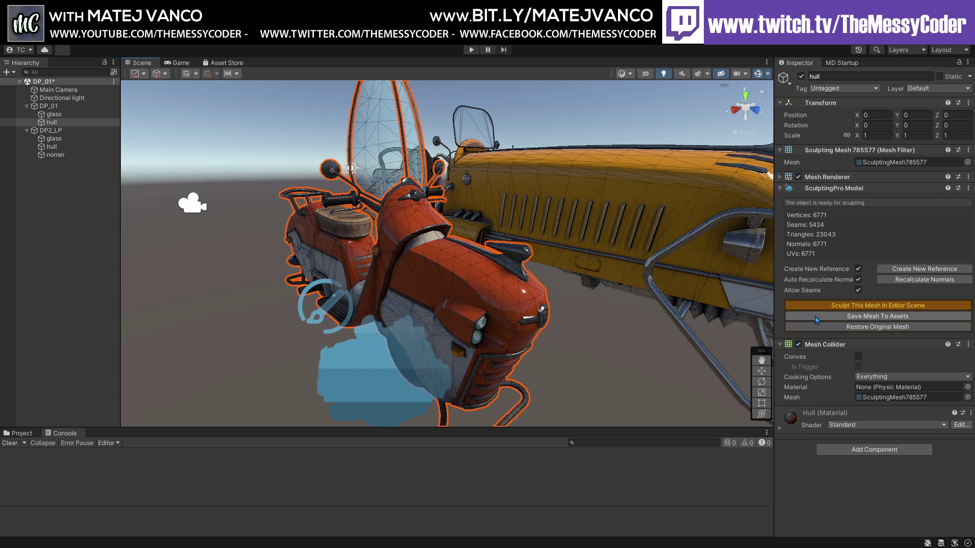
click(826, 306)
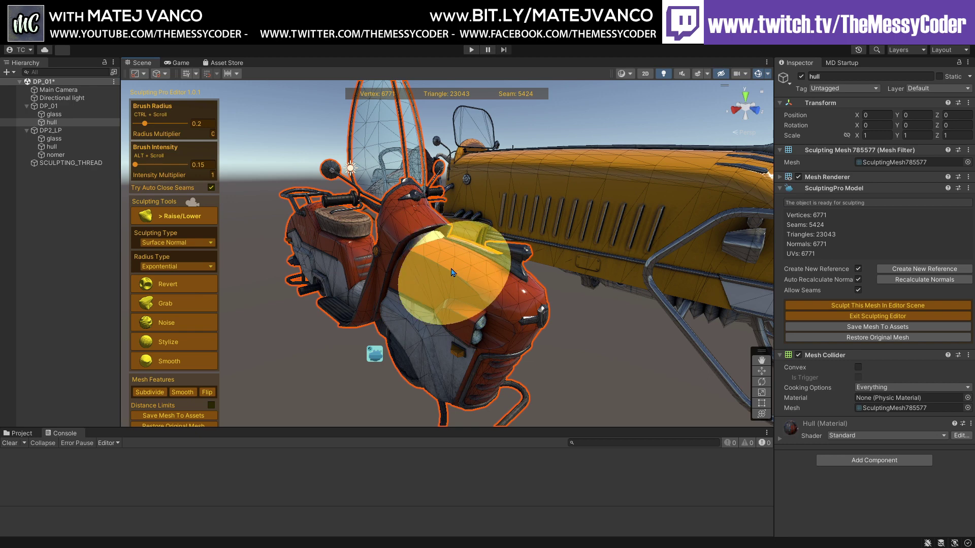
scroll(449, 277, up, 5)
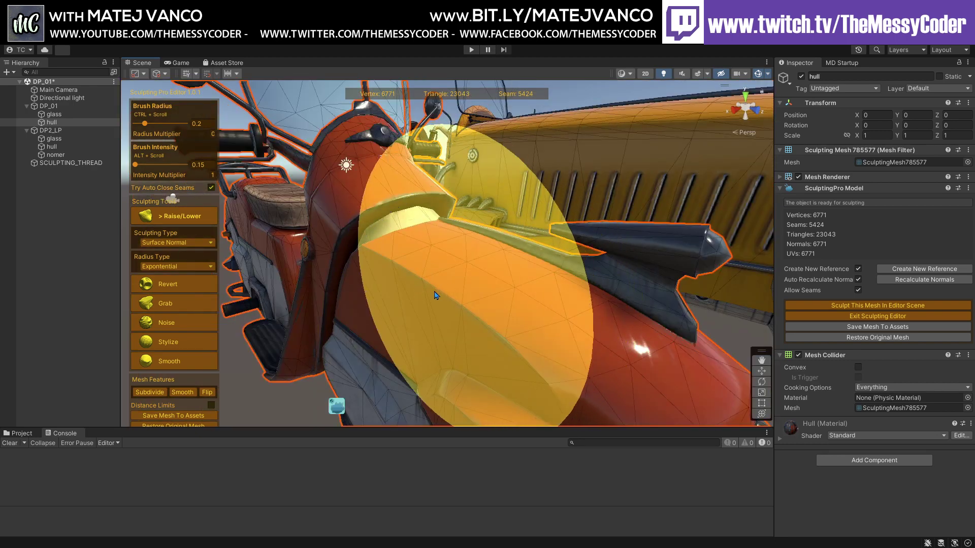
drag(154, 165, 159, 165)
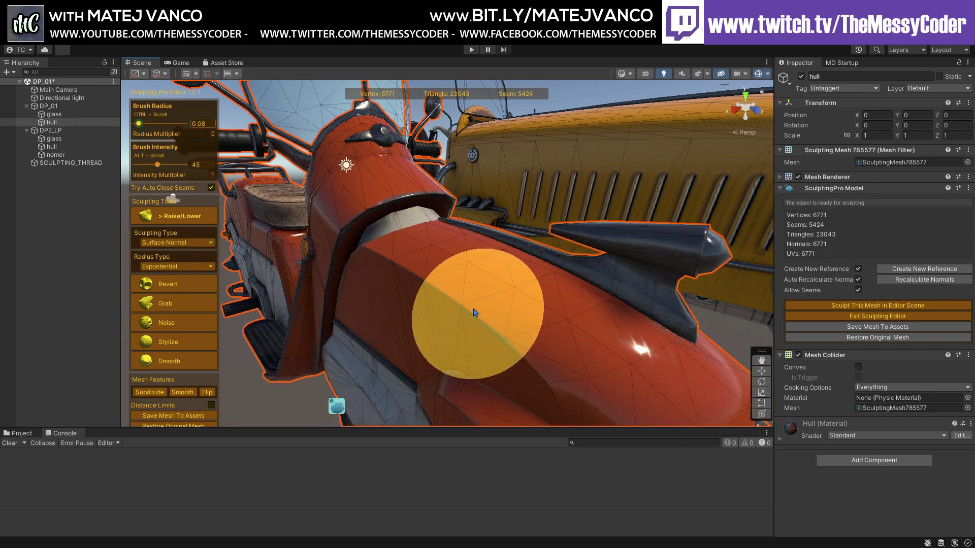
ctrl+scroll(444, 295, down, 3)
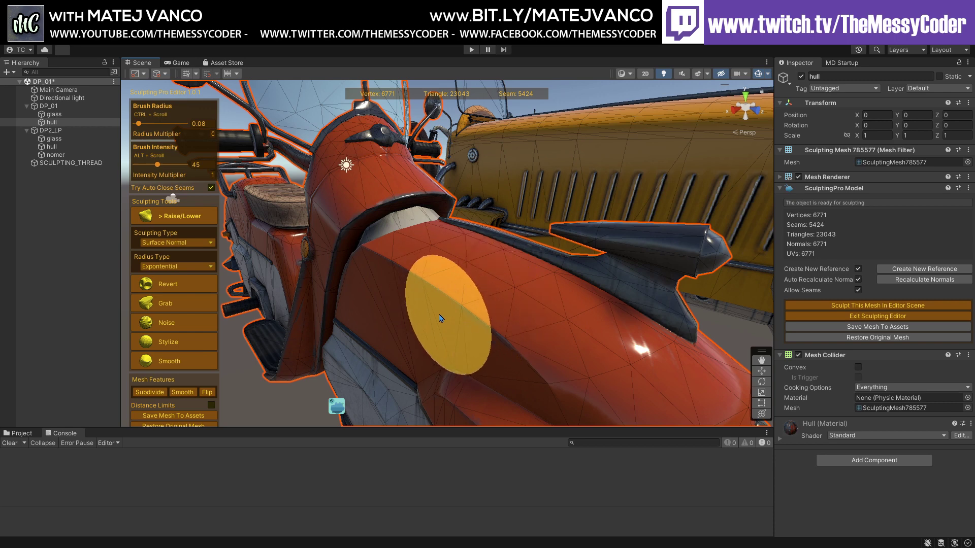
mouse_move(442, 335)
alt+mouse_down()
mouse_move(447, 294)
mouse_move(430, 302)
alt+mouse_up()
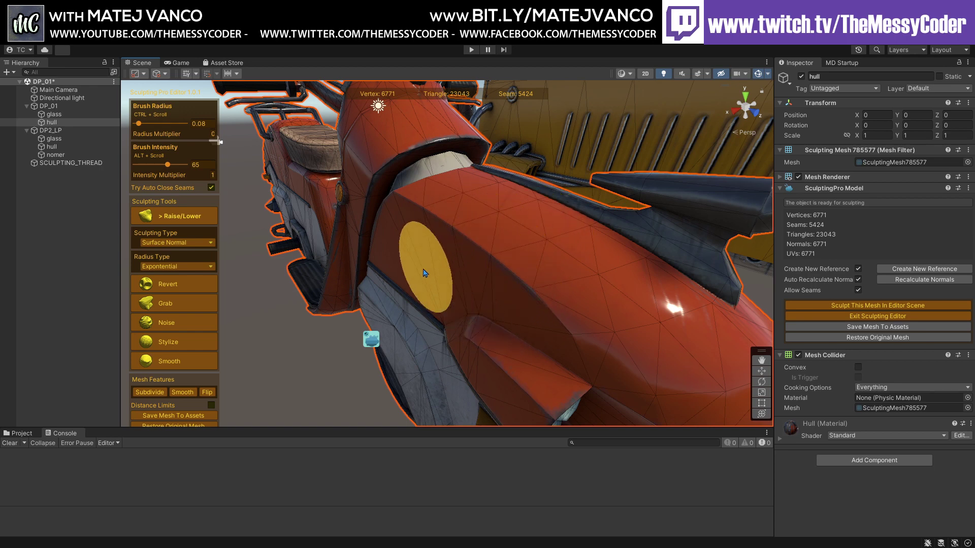
scroll(462, 281, down, 5)
scroll(461, 281, up, 5)
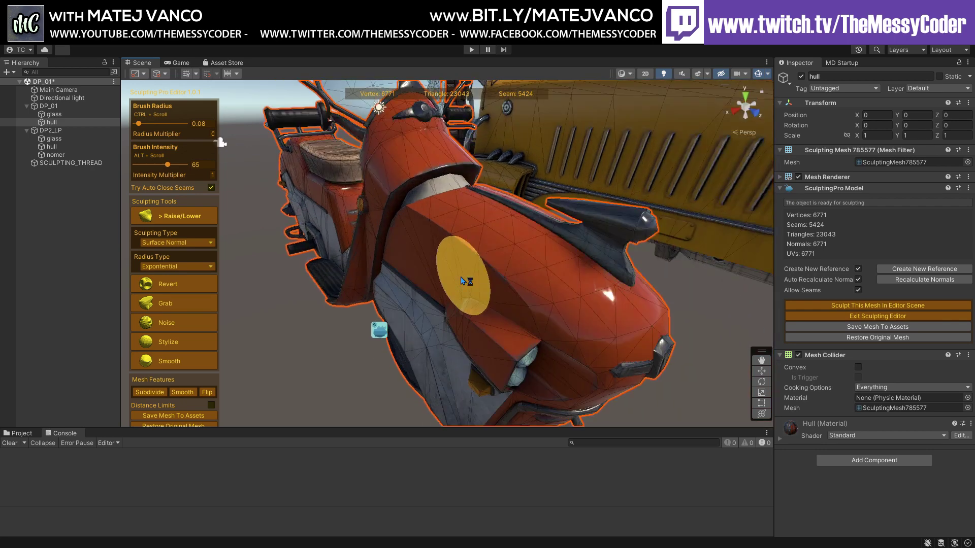
Switch through Revert and Grab to the Stylize tool, deselect the hull, and exit
click(174, 291)
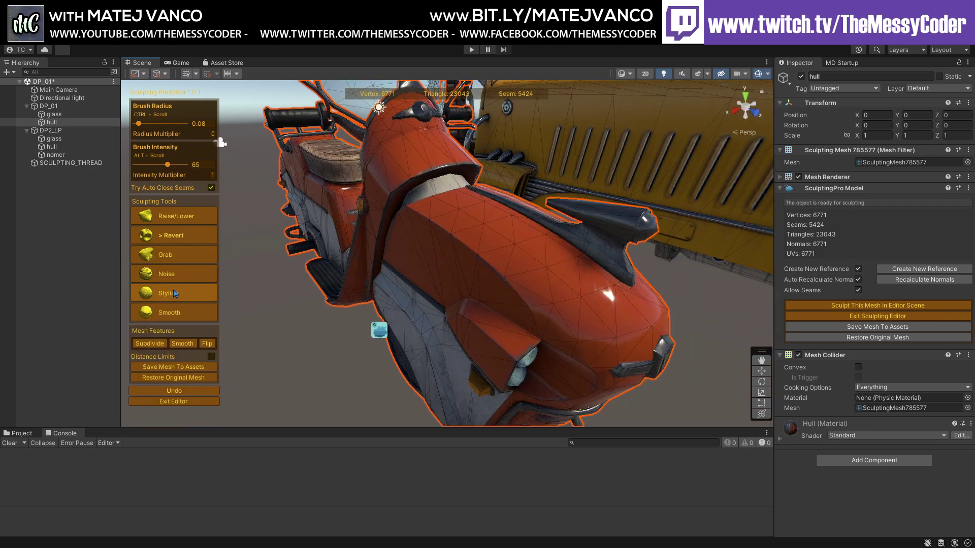
click(168, 254)
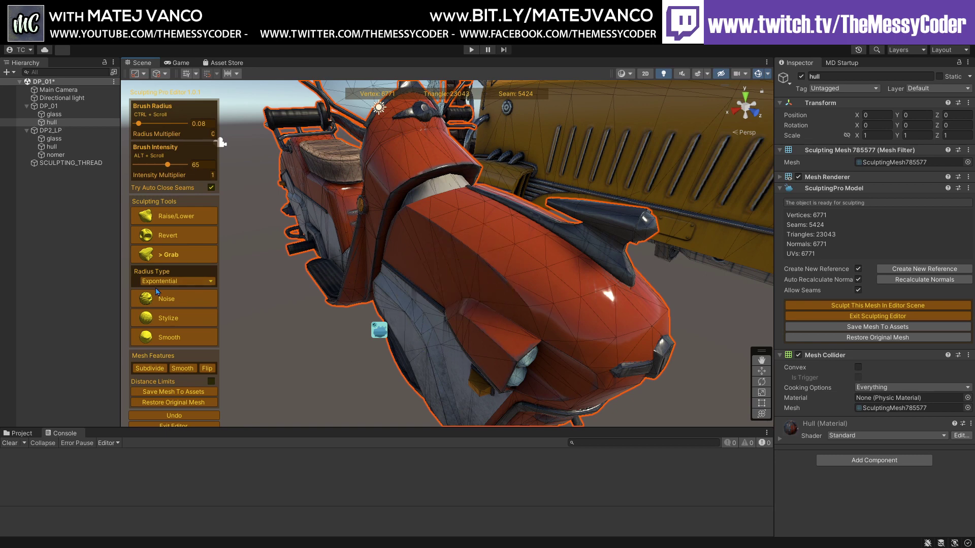
click(185, 320)
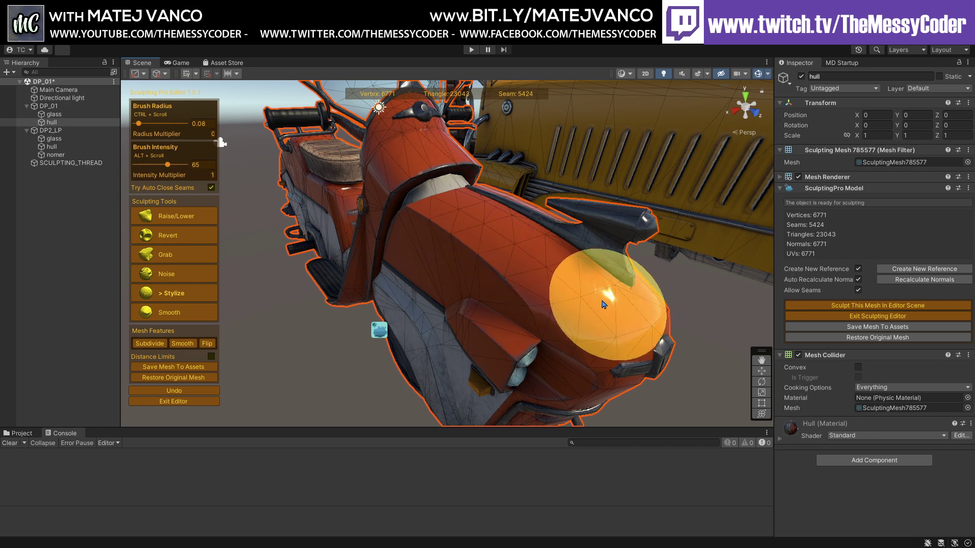
scroll(297, 268, down, 3)
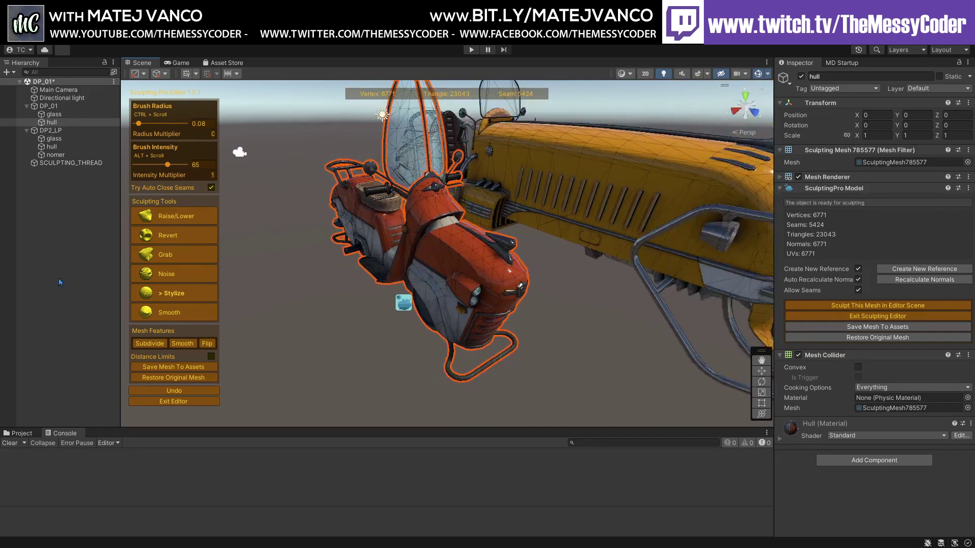
click(29, 237)
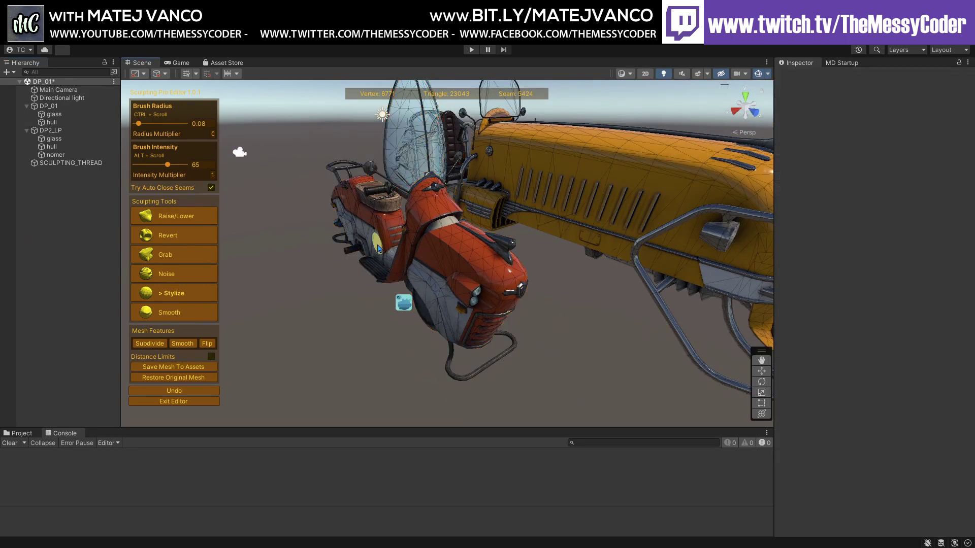
click(196, 402)
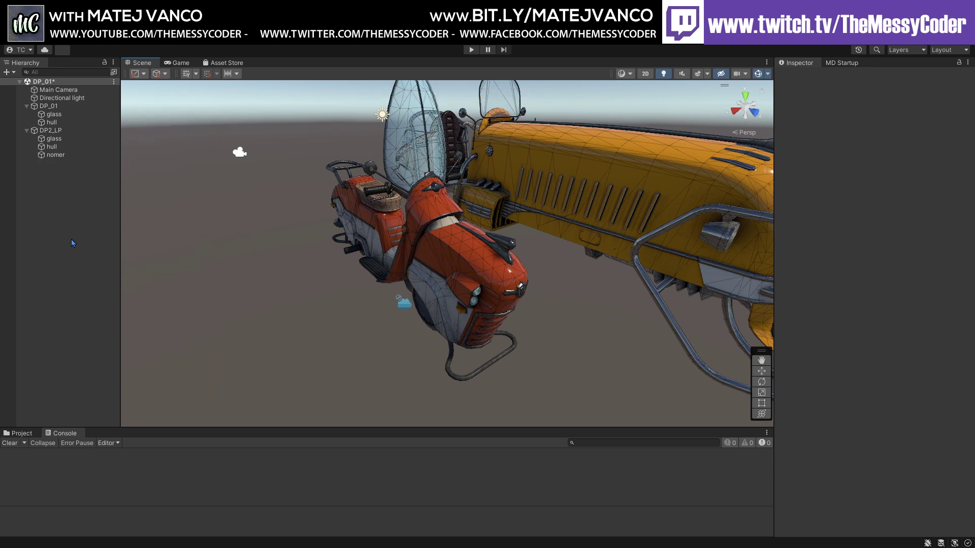
Create a Cube, slide it to X 0.973, and add a SculptingPro Model component
click(247, 343)
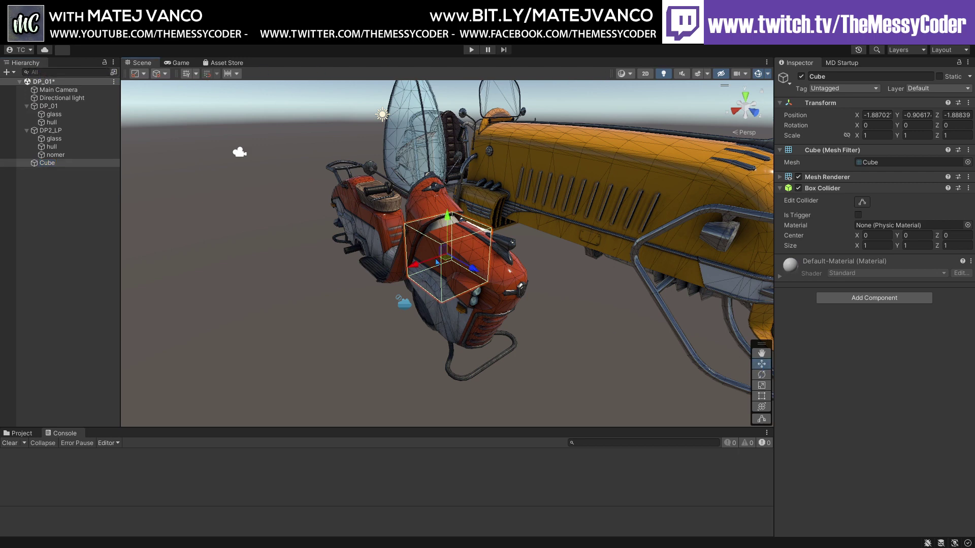
drag(437, 263, 244, 319)
middle_drag(256, 284, 427, 178)
scroll(431, 202, up, 4)
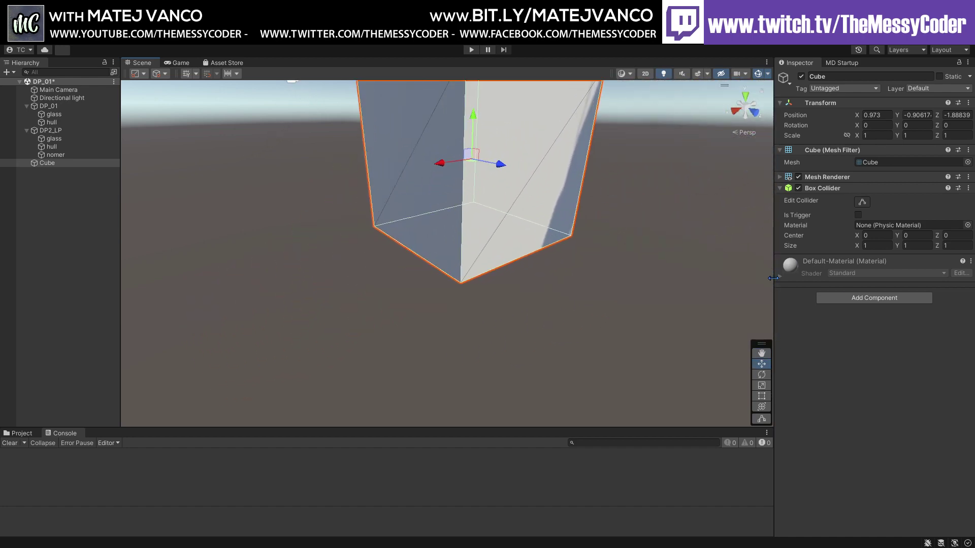
middle_drag(517, 198, 500, 239)
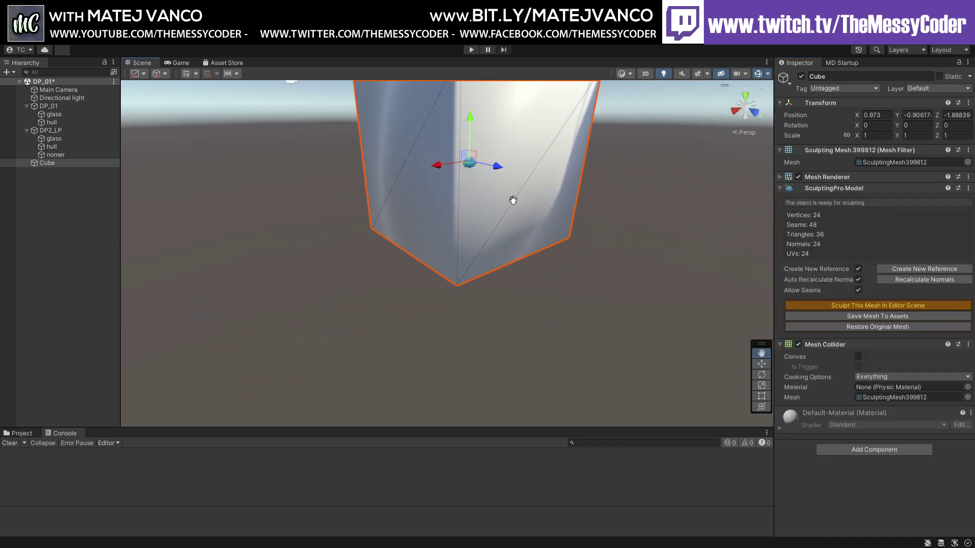
right_drag(500, 240, 457, 249)
alt+drag(459, 252, 406, 218)
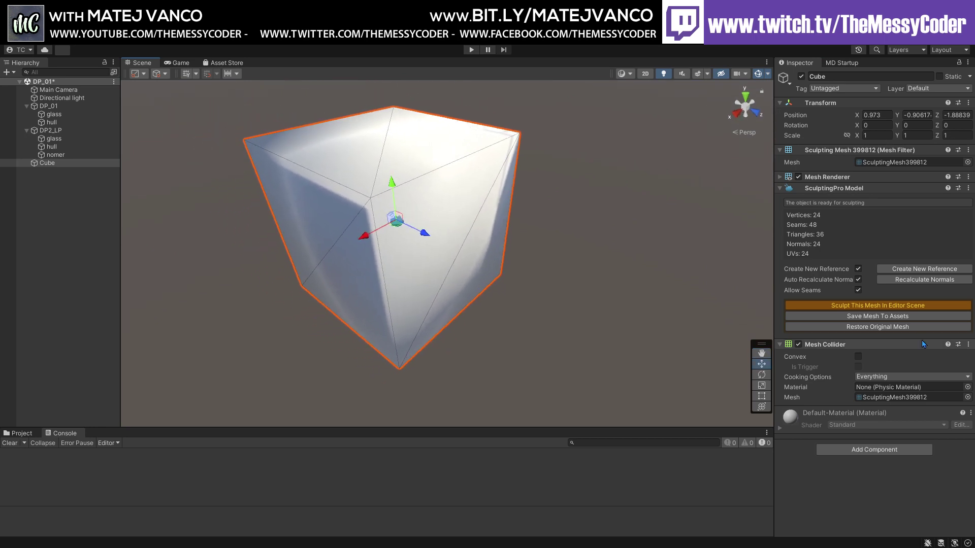
Start sculpting the test cube, enlarge the Scene view, and subdivide the cube three times to 2304 triangles
click(884, 306)
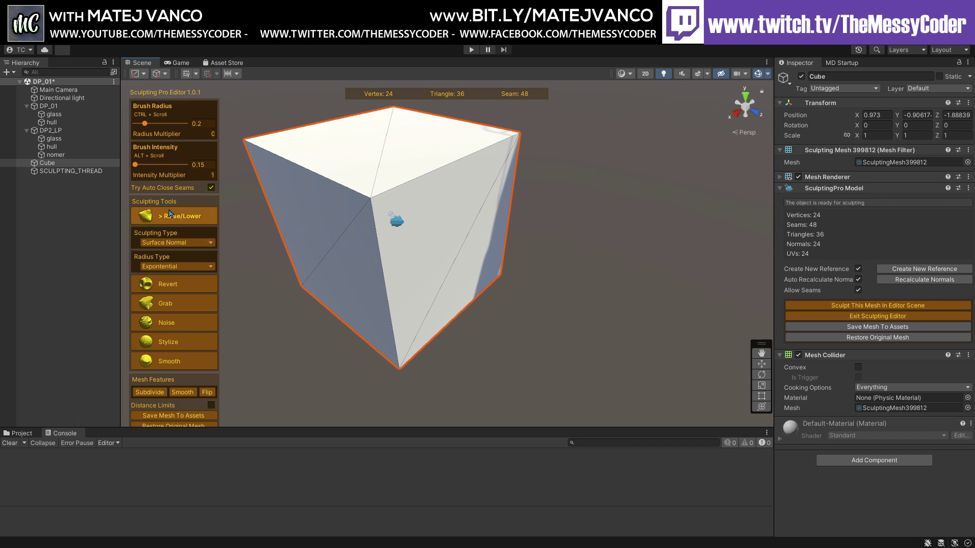
right_drag(246, 270, 226, 289)
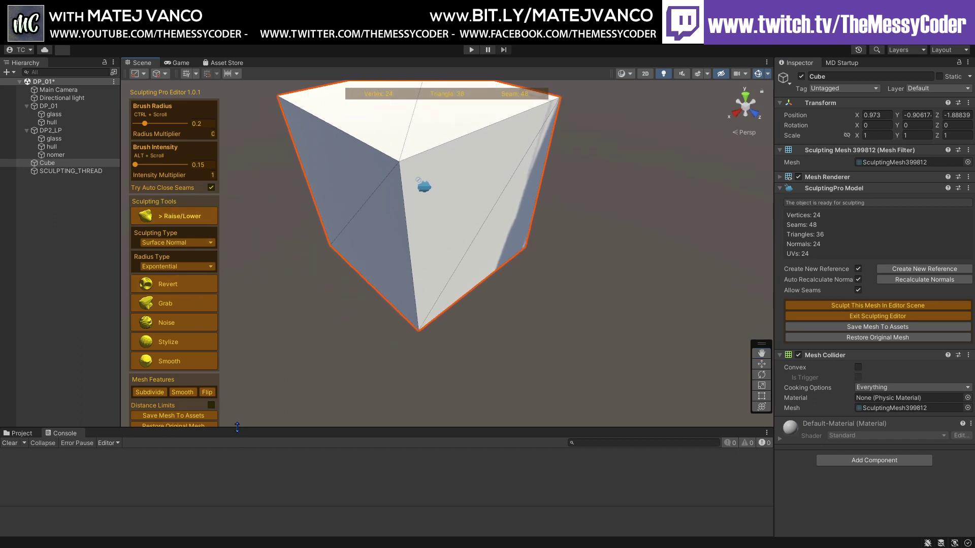
drag(237, 427, 239, 465)
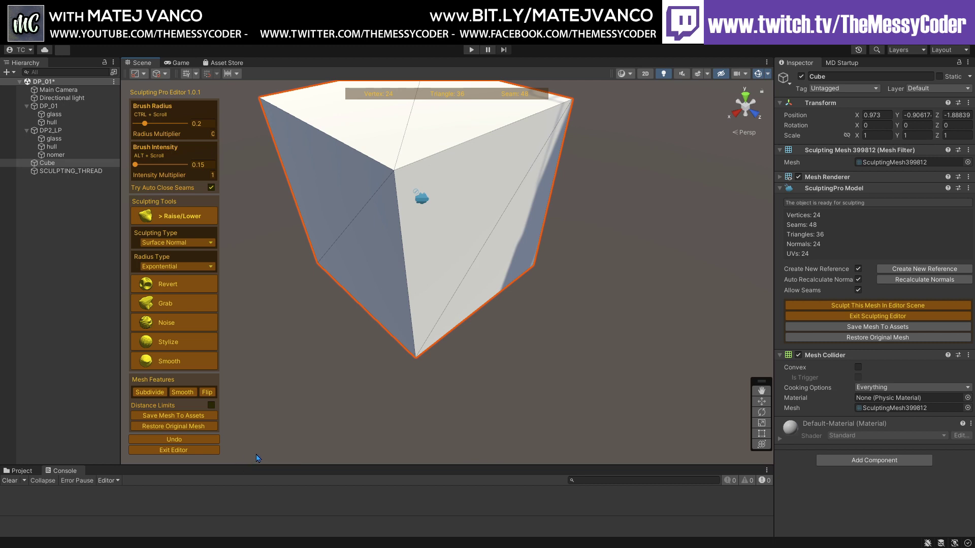
click(150, 392)
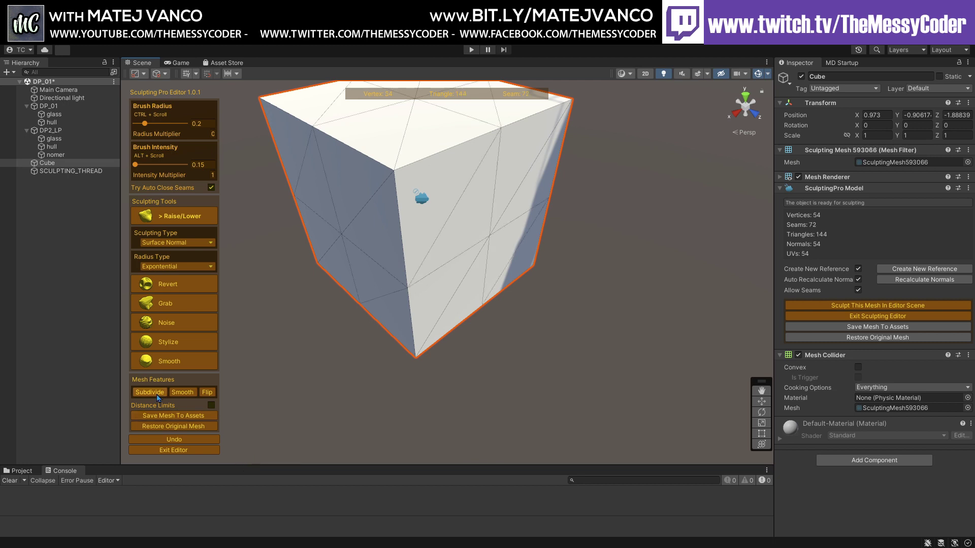
click(150, 393)
click(150, 393)
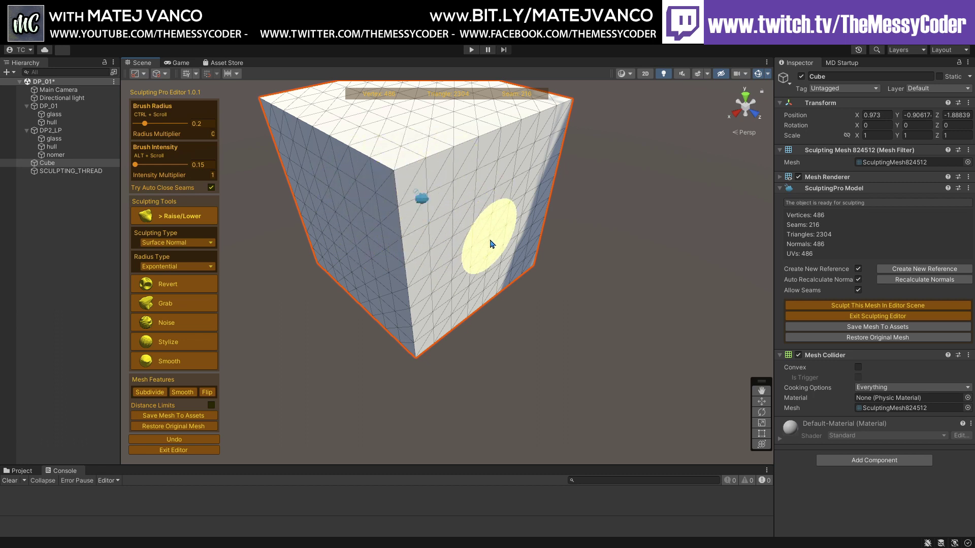
Raise brush intensity to 74 and show the Game view beside the Scene view
drag(162, 165, 173, 165)
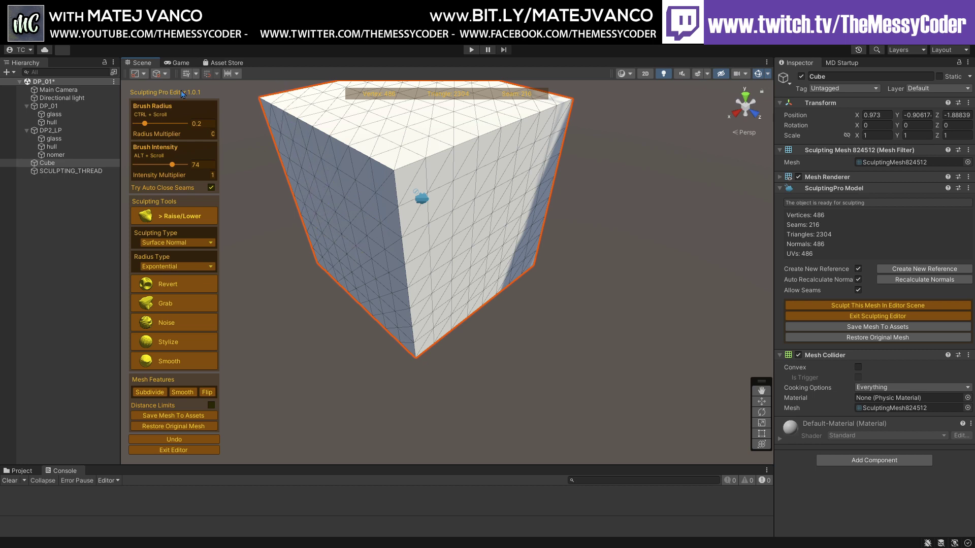
click(178, 63)
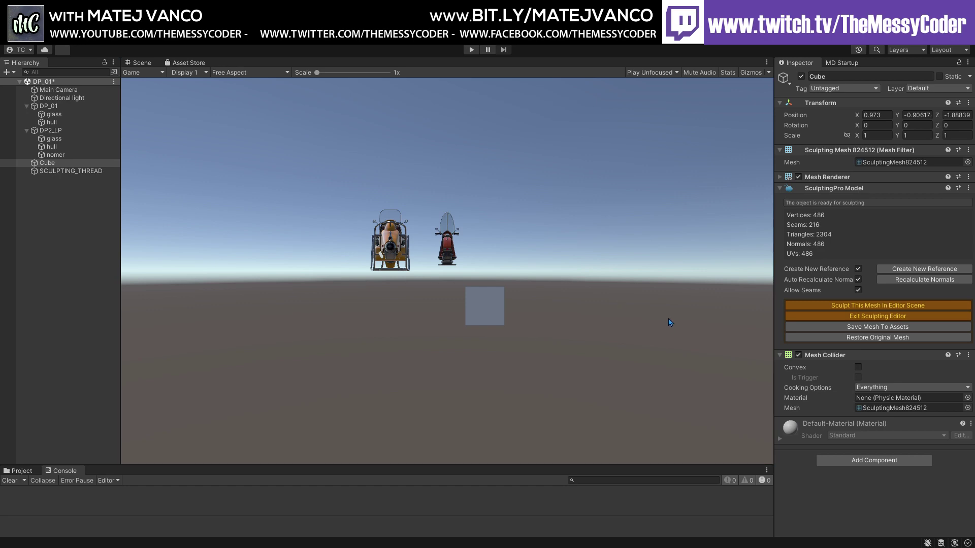
drag(670, 323, 671, 322)
Raise sharp spikes and a bulge on the cube's faces
mouse_move(307, 202)
mouse_down()
mouse_move(321, 216)
mouse_move(384, 220)
mouse_move(401, 186)
mouse_move(349, 296)
mouse_move(335, 266)
mouse_up()
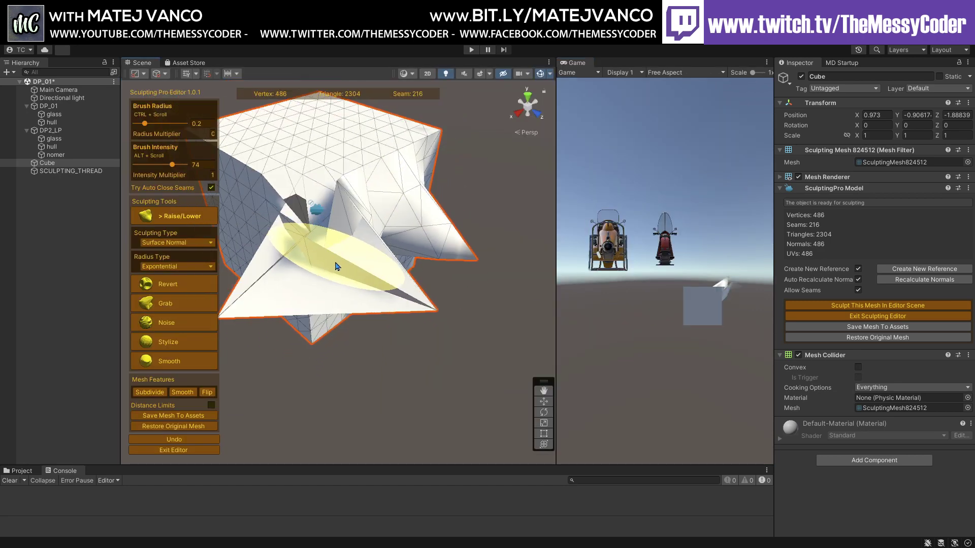
scroll(335, 266, down, 5)
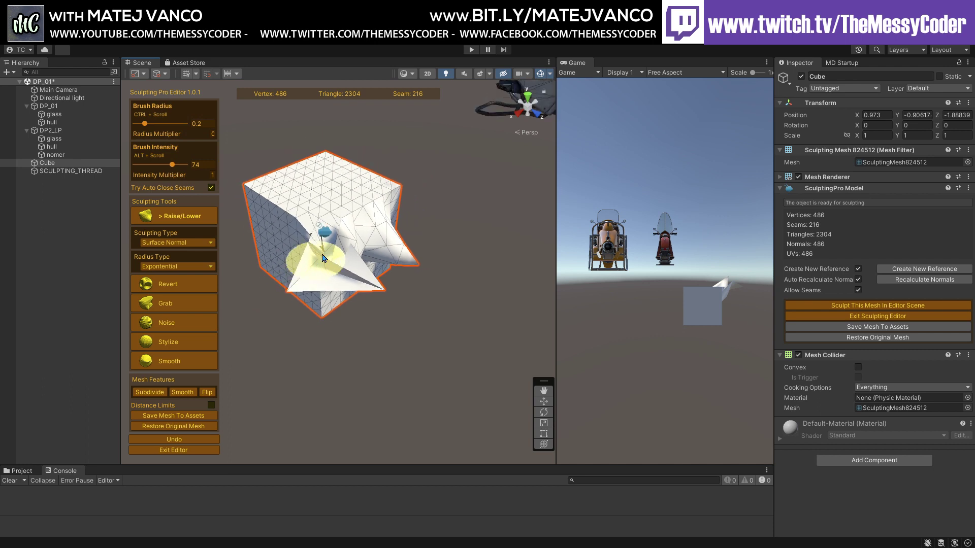
scroll(322, 255, down, 1)
mouse_move(292, 254)
mouse_down()
mouse_move(285, 234)
mouse_move(299, 286)
mouse_move(297, 231)
mouse_move(318, 203)
mouse_move(334, 214)
mouse_move(306, 201)
mouse_up()
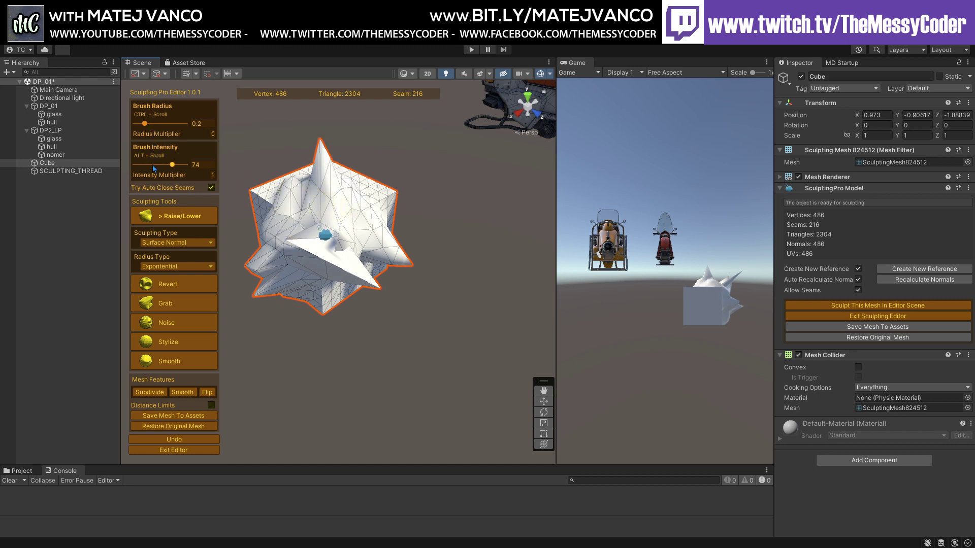
Restore the cube's original mesh, subdivide it densely, and raise bulges on its top, left and right faces
click(870, 338)
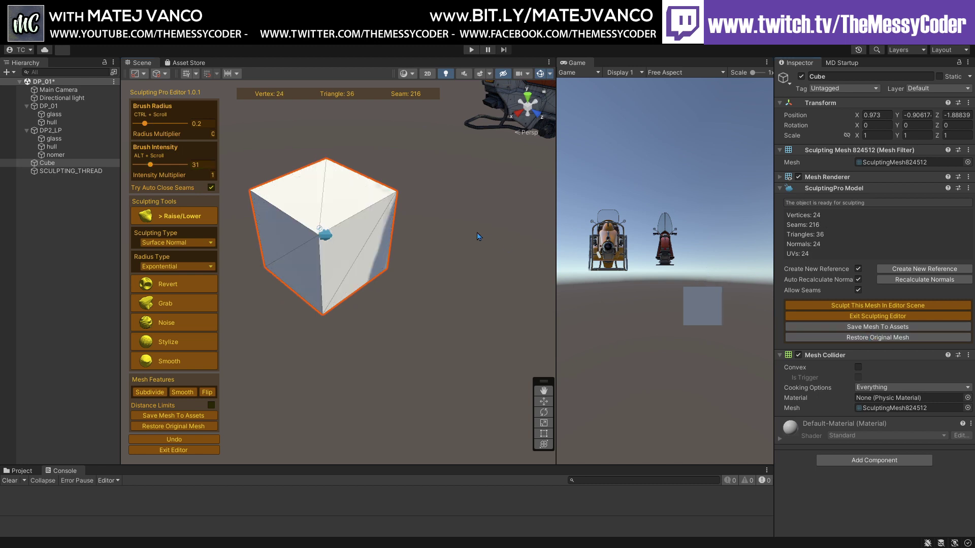
click(150, 392)
mouse_move(317, 200)
mouse_down()
mouse_move(336, 199)
mouse_move(348, 220)
mouse_move(350, 258)
mouse_up()
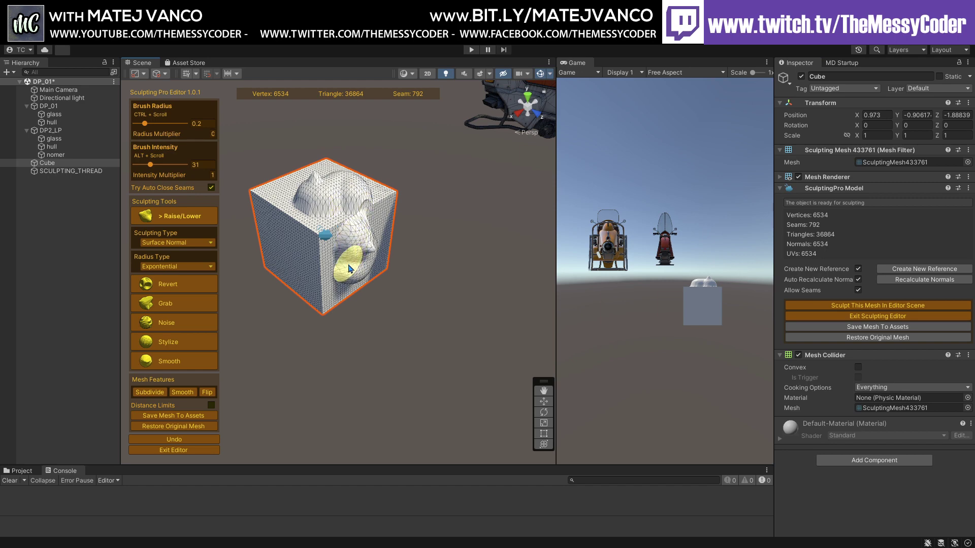
mouse_move(283, 247)
mouse_down()
mouse_move(294, 261)
mouse_move(305, 254)
mouse_up()
scroll(335, 262, up, 5)
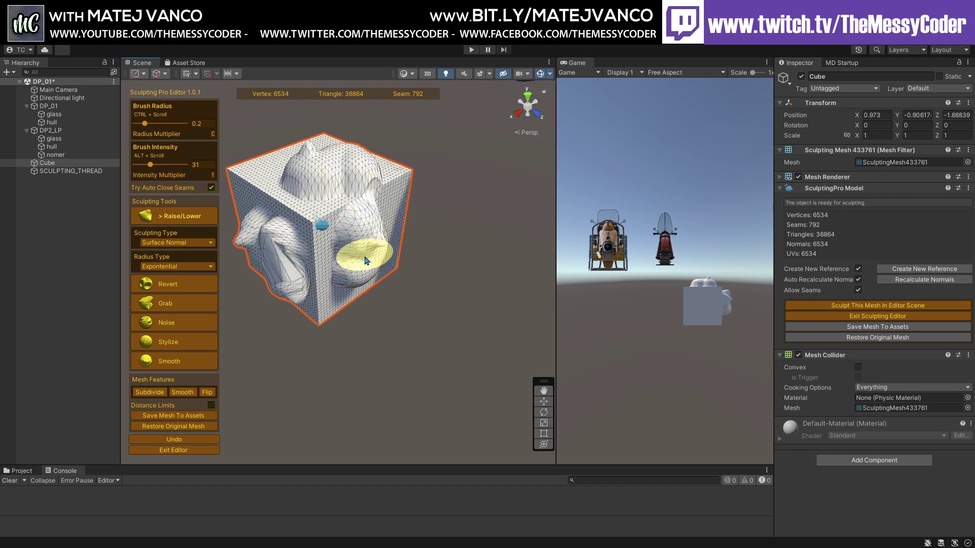
mouse_move(341, 297)
mouse_down()
mouse_move(337, 311)
mouse_move(409, 192)
mouse_move(410, 213)
mouse_up()
Sculpt more bumps and ridges on the top, front edge and lower-left face, then pan to the scooter
scroll(392, 274, down, 3)
scroll(391, 274, down, 3)
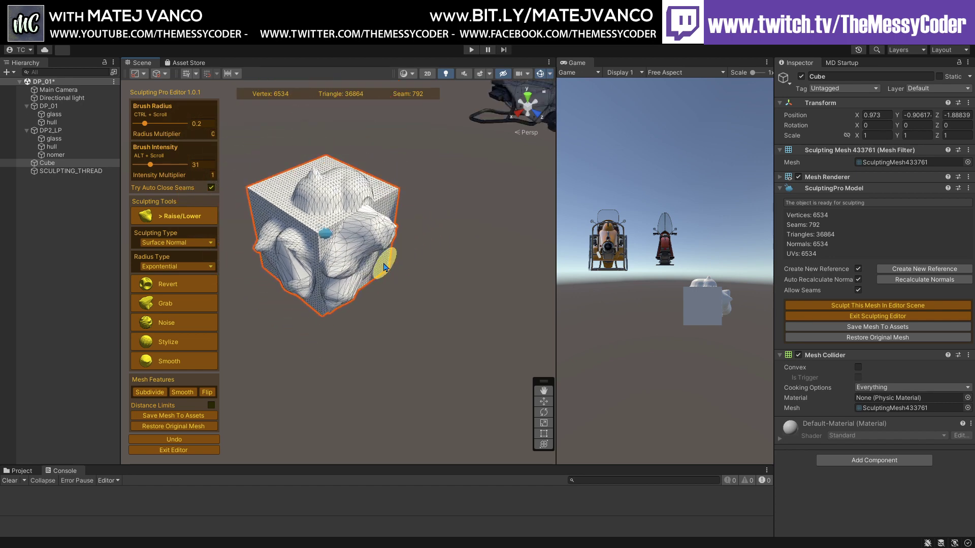
middle_drag(329, 217, 363, 253)
click(360, 240)
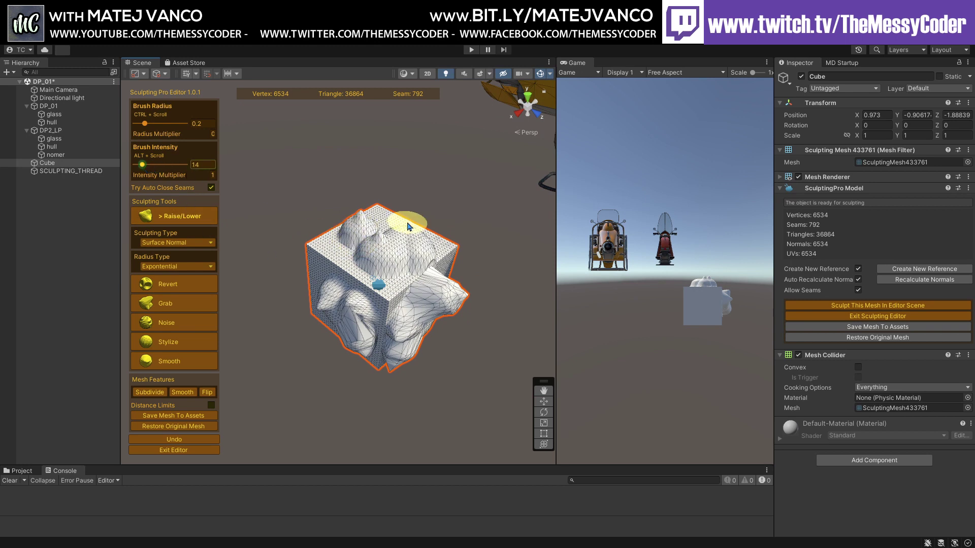
mouse_move(385, 225)
mouse_down()
mouse_move(338, 254)
mouse_move(389, 291)
mouse_move(380, 312)
mouse_move(357, 319)
mouse_move(317, 299)
mouse_up()
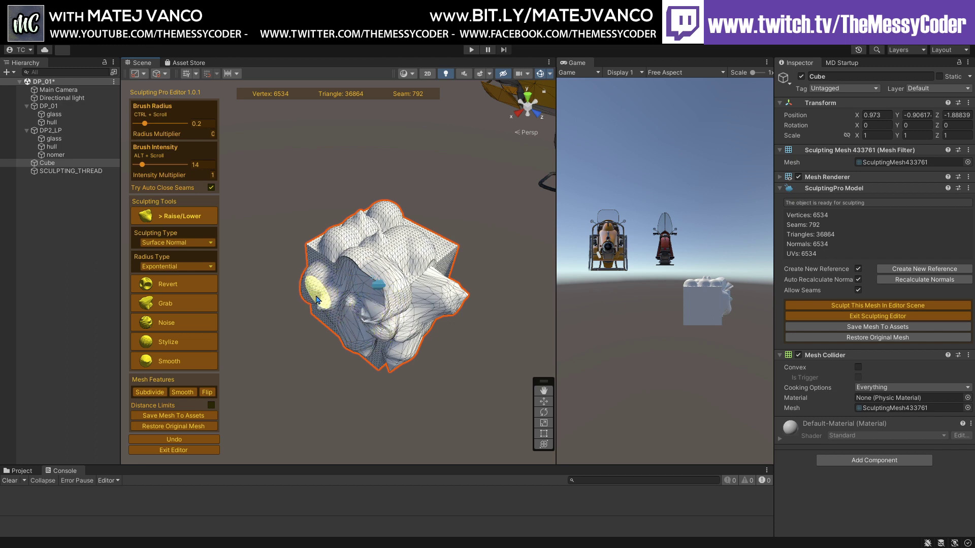
mouse_move(341, 332)
mouse_down()
mouse_move(327, 298)
mouse_move(350, 358)
mouse_move(370, 351)
mouse_move(400, 361)
mouse_move(414, 282)
mouse_move(453, 280)
mouse_up()
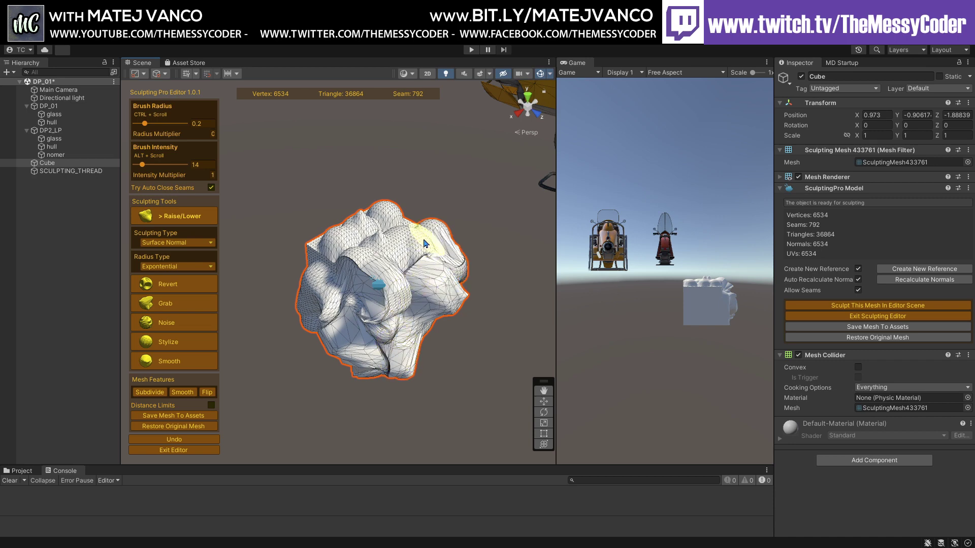
drag(424, 244, 424, 230)
mouse_move(435, 294)
middle_down()
mouse_move(320, 289)
mouse_move(300, 305)
mouse_move(277, 299)
middle_up()
scroll(429, 303, up, 6)
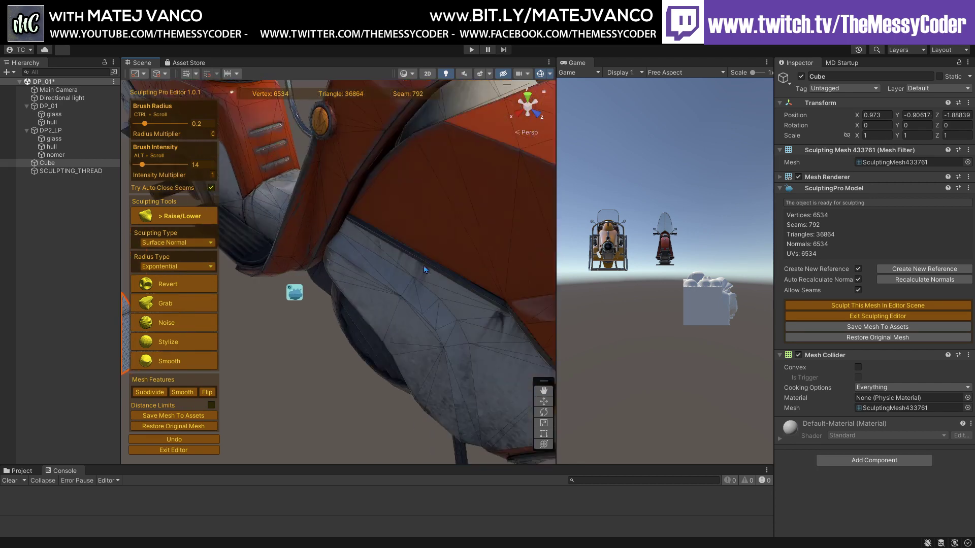
Exit cube sculpting, start sculpting the scooter hull, and subdivide it to 20926 vertices
click(894, 318)
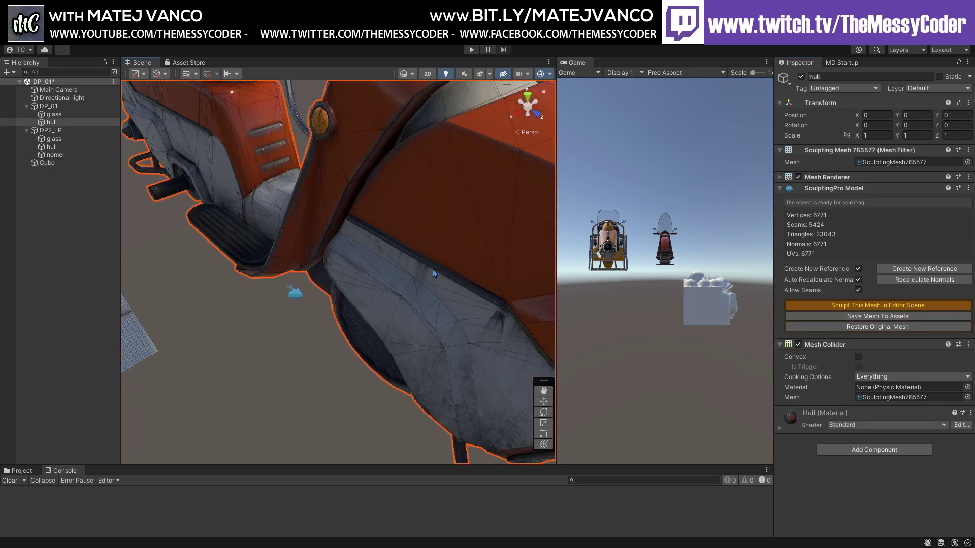
click(856, 305)
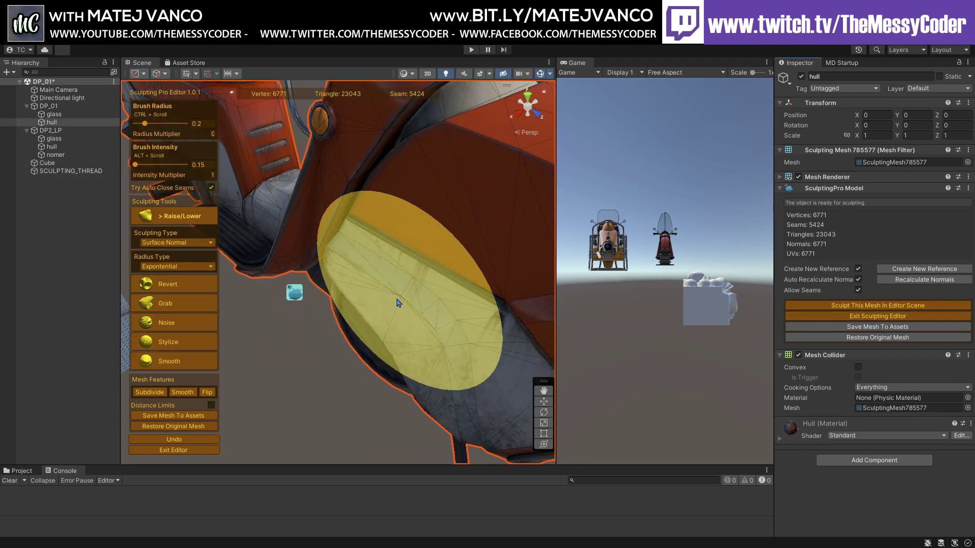
scroll(395, 305, down, 5)
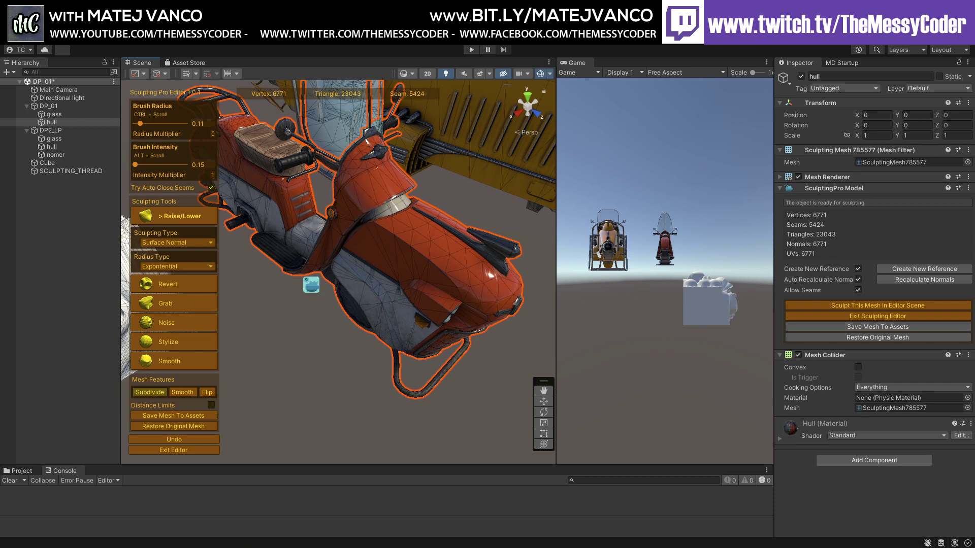
click(150, 391)
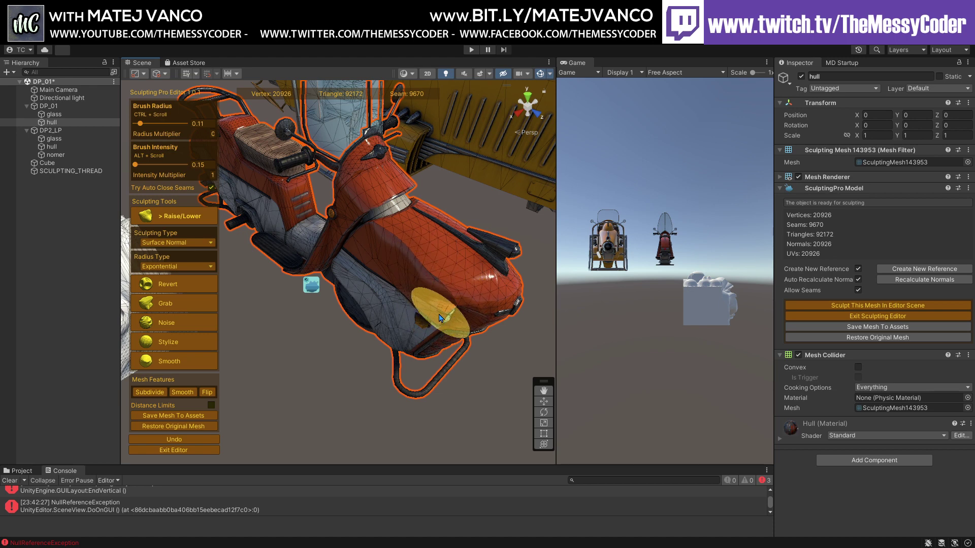
Orbit around the hull to inspect its nose, front and low side view
scroll(442, 328, up, 5)
scroll(436, 322, down, 3)
mouse_move(431, 318)
middle_down()
mouse_move(400, 311)
mouse_move(434, 323)
middle_up()
scroll(420, 309, down, 2)
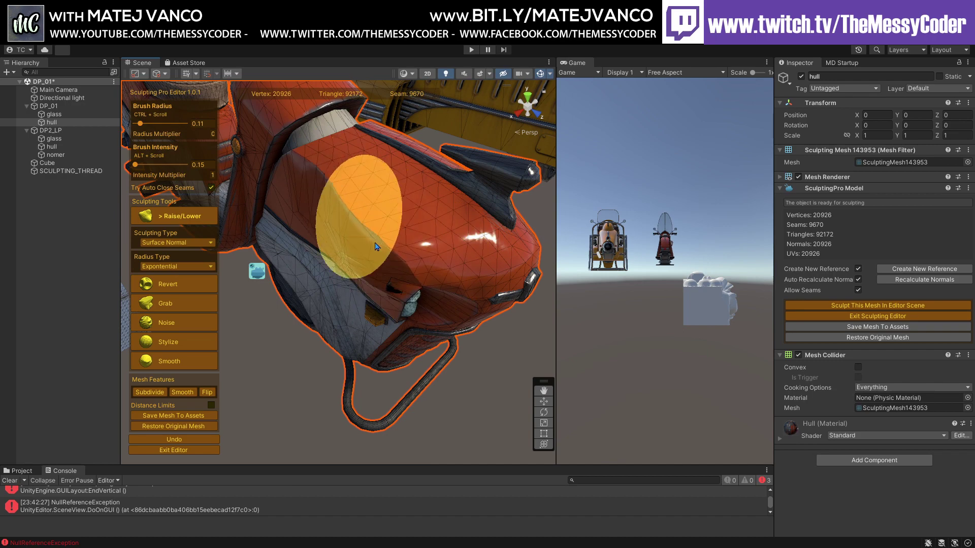
mouse_move(394, 249)
alt+mouse_down()
mouse_move(381, 287)
mouse_move(393, 256)
mouse_move(381, 266)
mouse_move(375, 251)
alt+mouse_up()
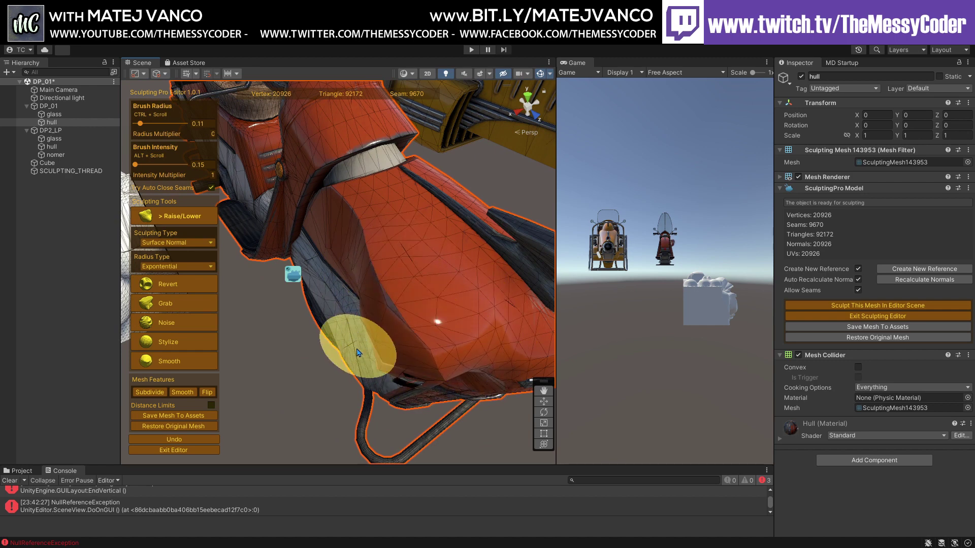
mouse_move(356, 350)
alt+mouse_down()
mouse_move(359, 365)
mouse_move(380, 339)
mouse_move(366, 341)
mouse_move(433, 296)
mouse_move(388, 306)
mouse_move(405, 300)
alt+mouse_up()
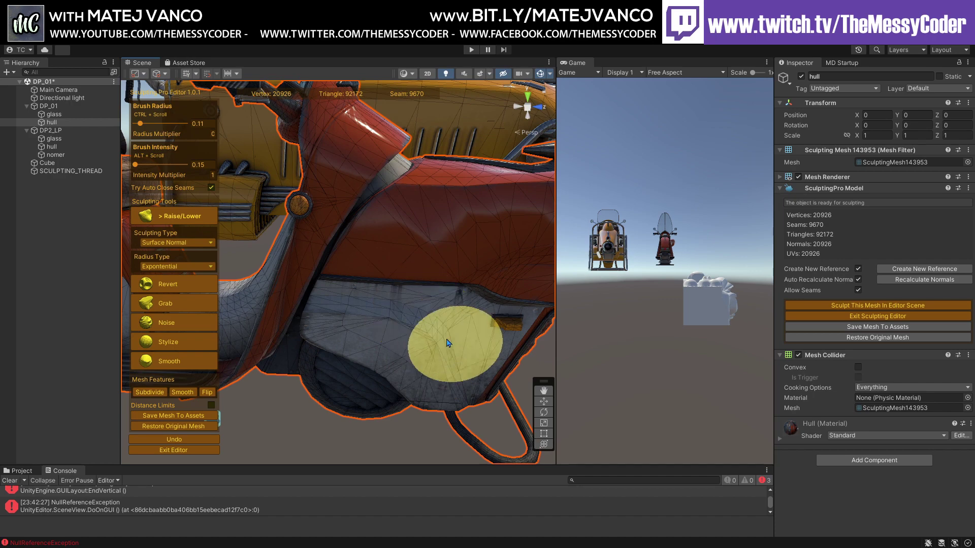
alt+drag(459, 349, 405, 348)
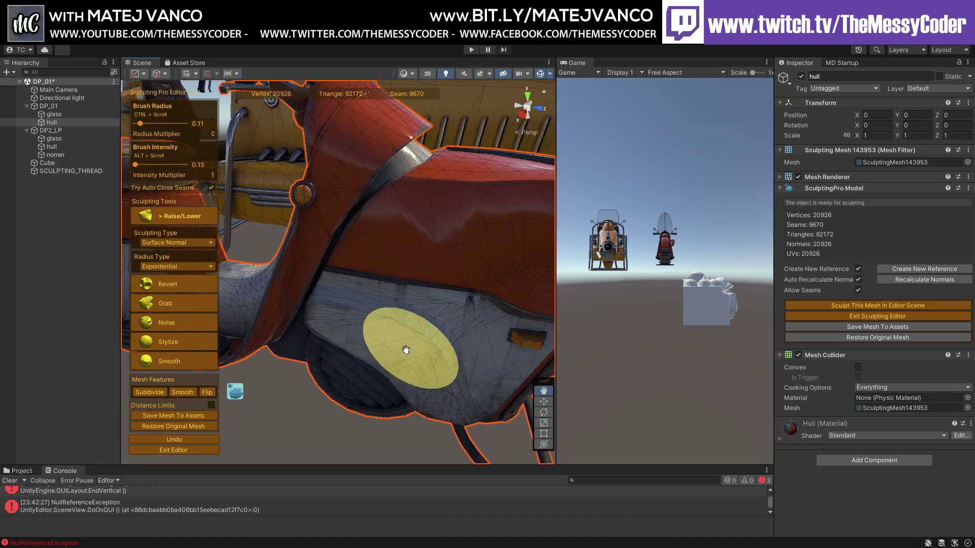
middle_drag(405, 348, 389, 359)
alt+drag(389, 359, 243, 341)
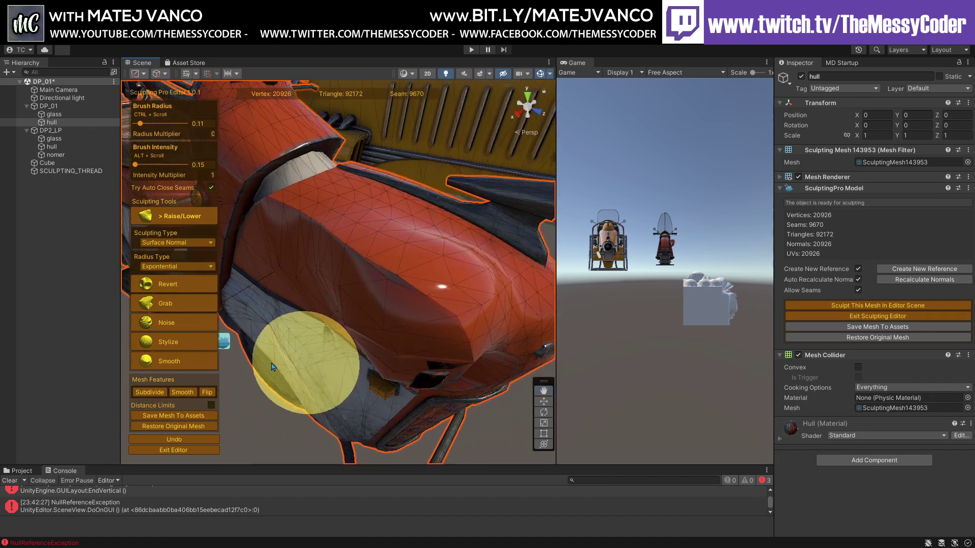
Try a Grab stroke on the hull's nose, then undo the last two sculpt steps
click(172, 303)
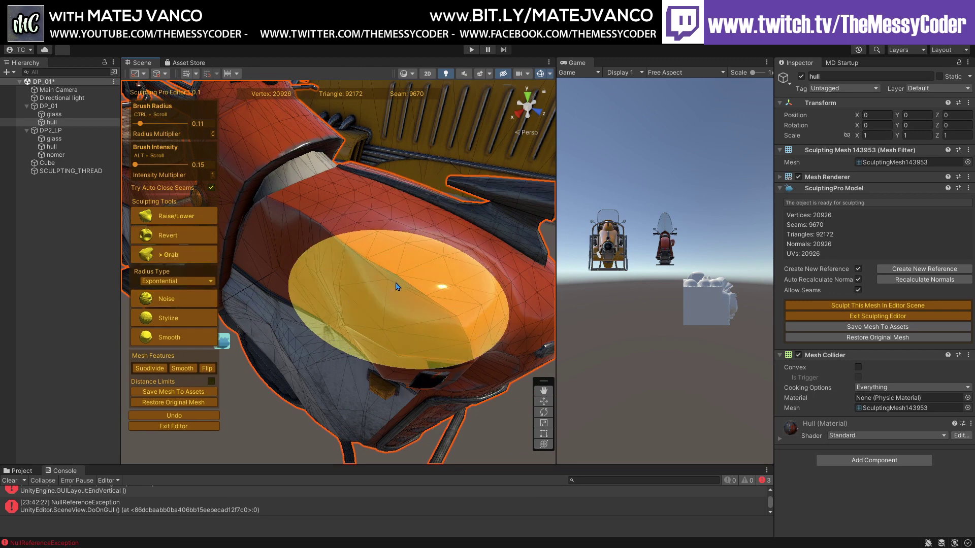
drag(410, 238, 496, 327)
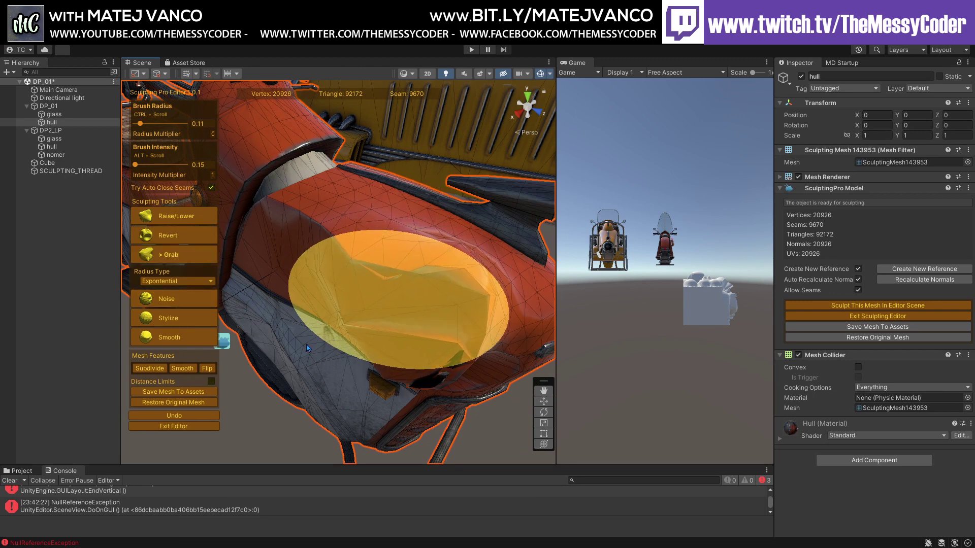
drag(307, 343, 303, 343)
mouse_move(373, 345)
alt+mouse_down()
mouse_move(406, 380)
mouse_move(315, 382)
mouse_move(335, 350)
mouse_move(405, 365)
alt+mouse_up()
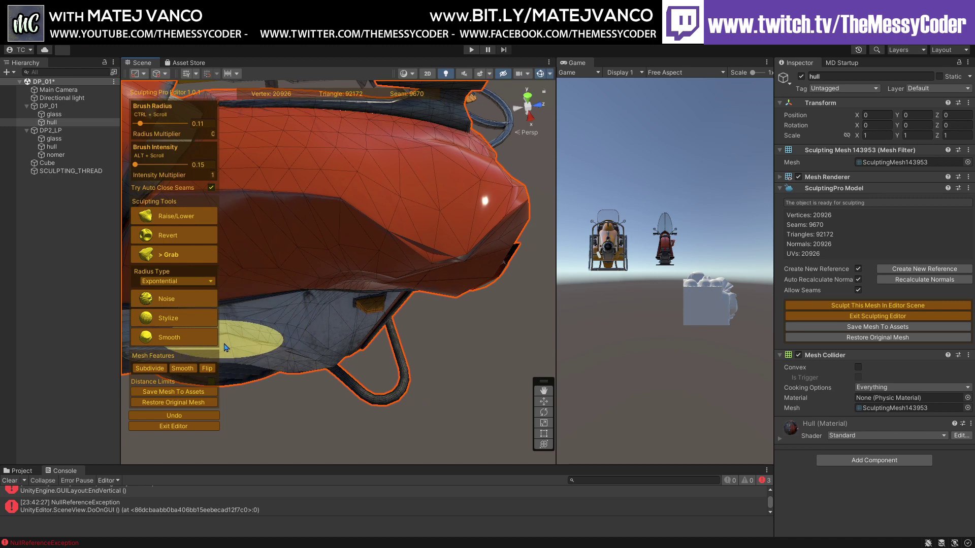
click(177, 418)
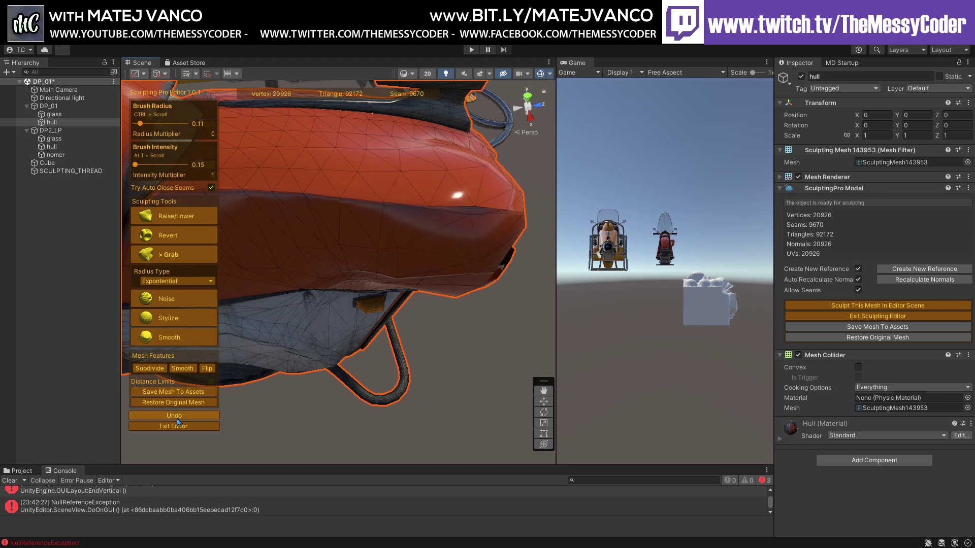
click(177, 419)
Orbit to the seat, pull its edge with Grab, then undo that deformation with Ctrl+Z
right_drag(376, 331, 283, 337)
middle_drag(288, 333, 329, 341)
right_drag(329, 341, 383, 321)
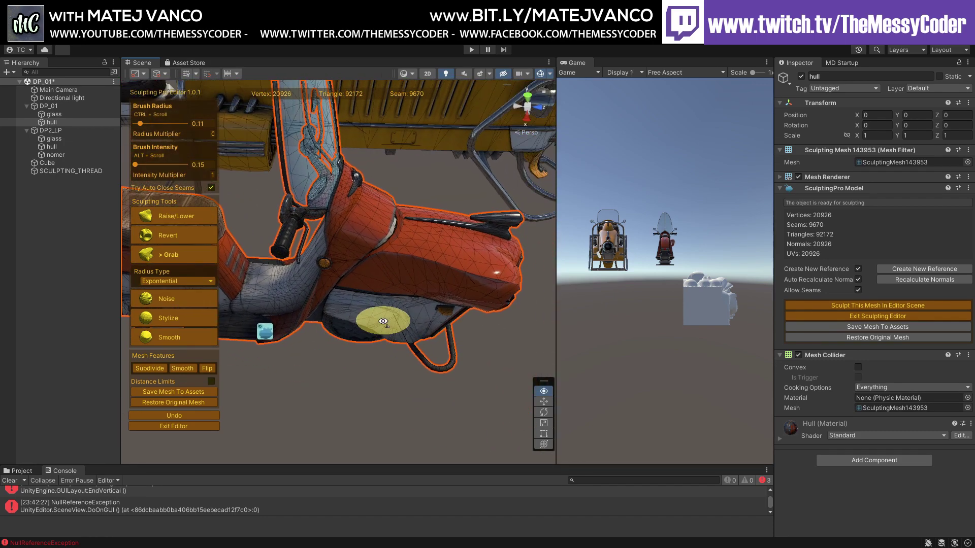
alt+drag(383, 320, 422, 314)
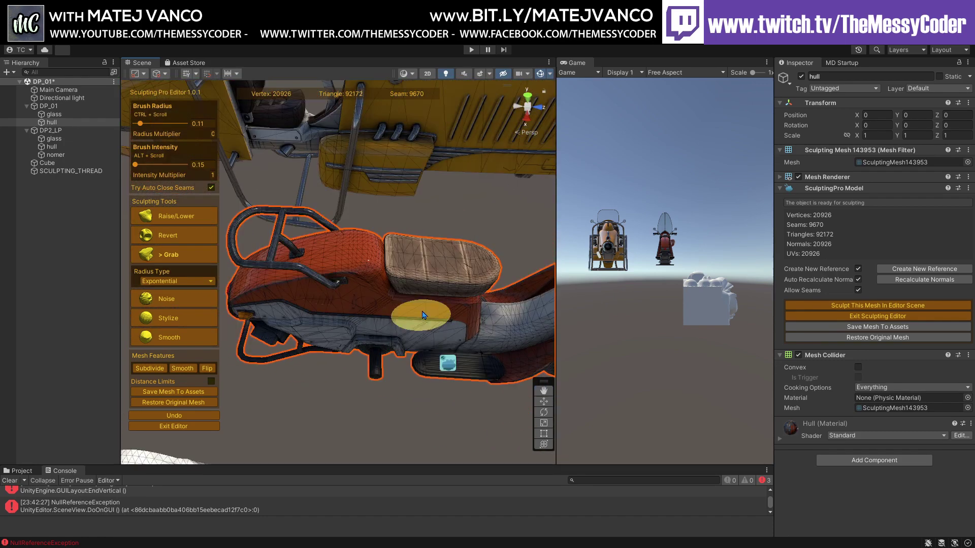
scroll(422, 315, up, 5)
middle_drag(422, 315, 337, 325)
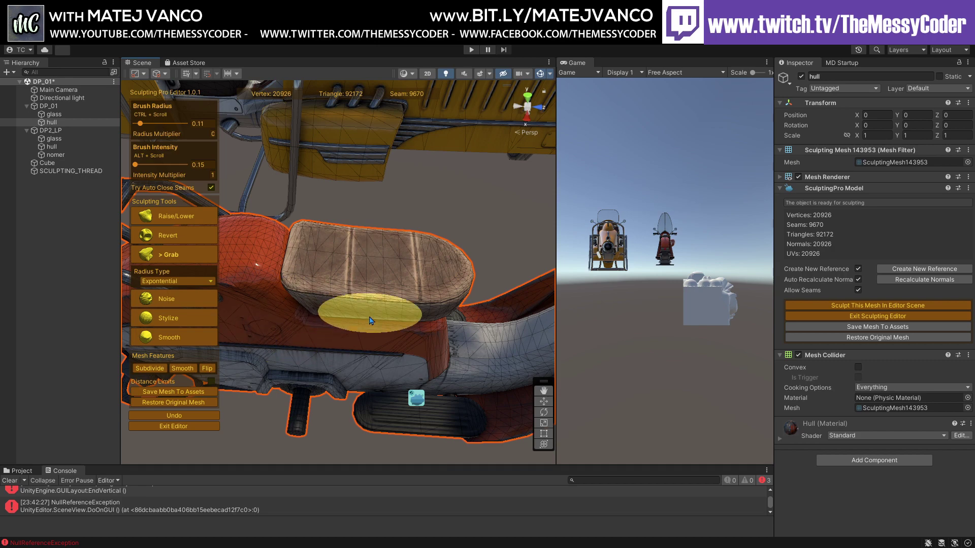
mouse_move(392, 331)
alt+mouse_down()
mouse_move(435, 320)
mouse_move(458, 279)
mouse_move(398, 263)
mouse_move(392, 337)
mouse_move(335, 296)
mouse_move(302, 305)
alt+mouse_up()
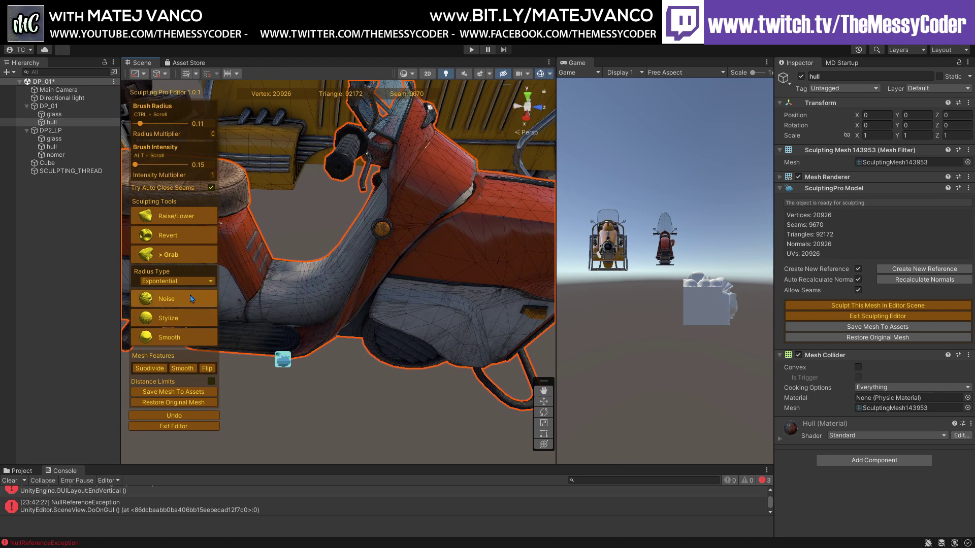
alt+drag(374, 290, 329, 311)
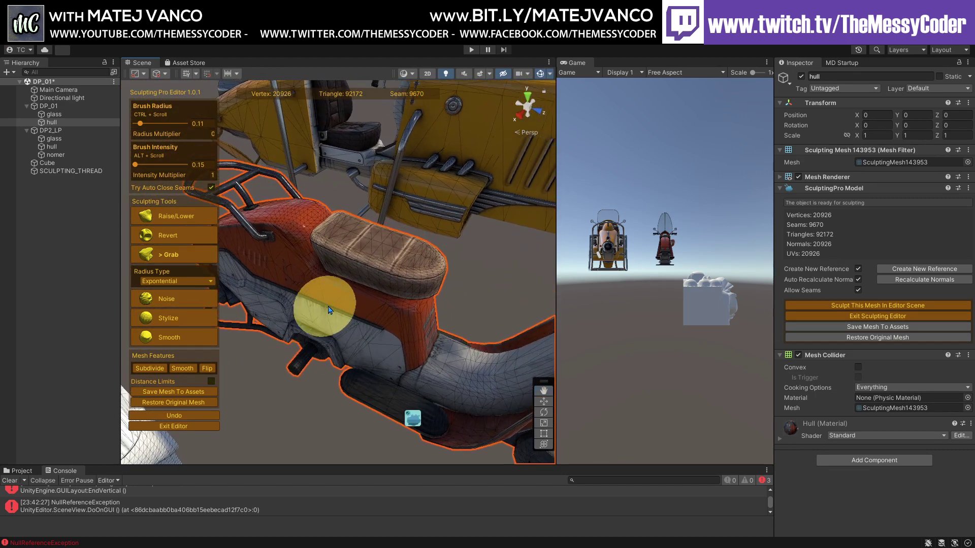
scroll(330, 310, up, 4)
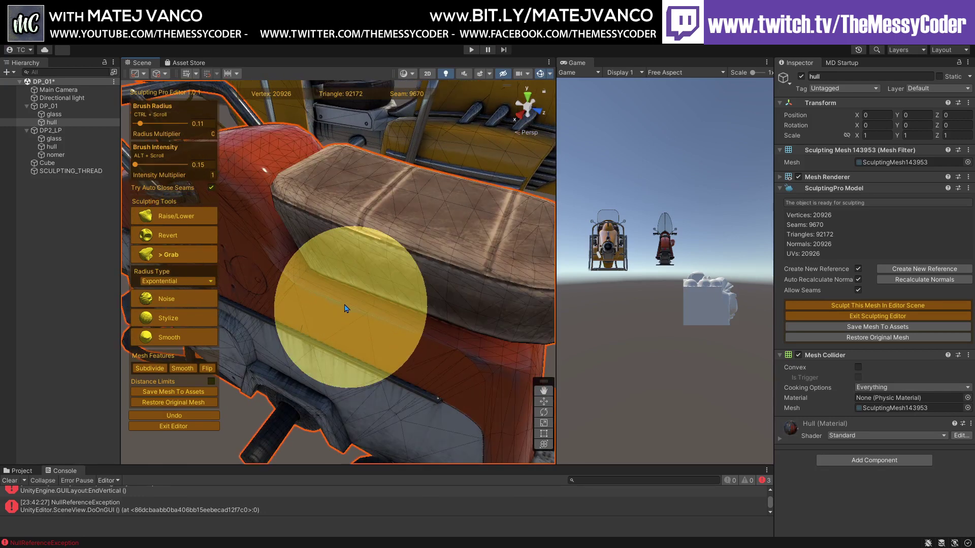
scroll(344, 308, down, 3)
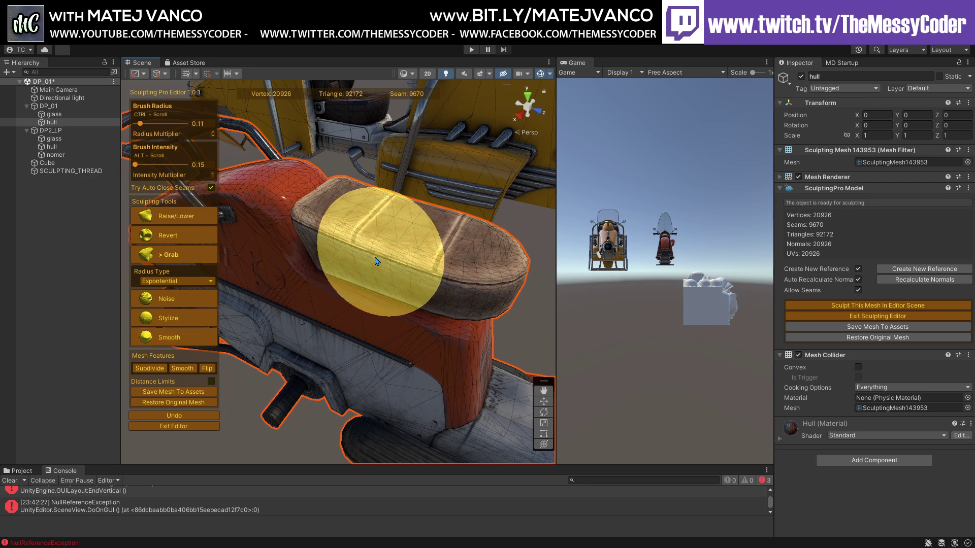
drag(369, 265, 349, 288)
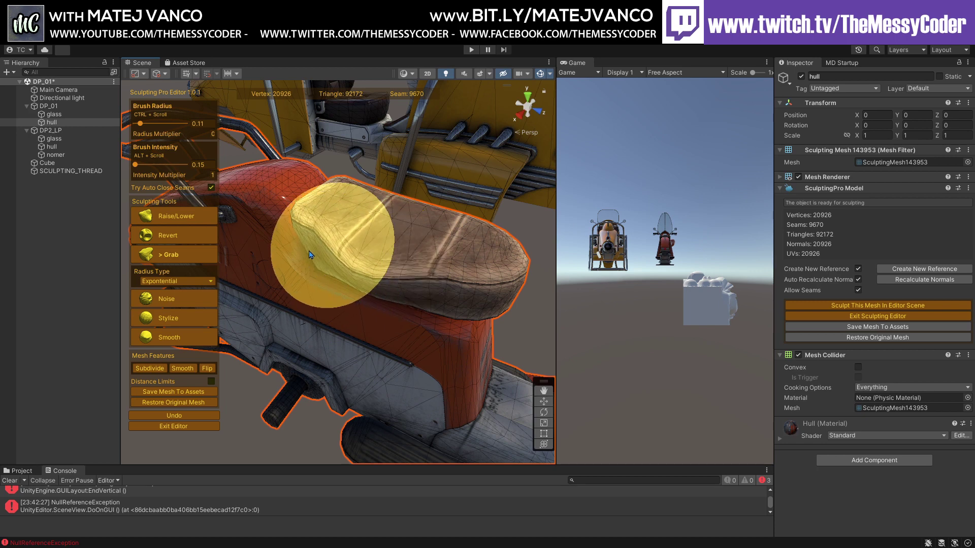
key(ctrl+z)
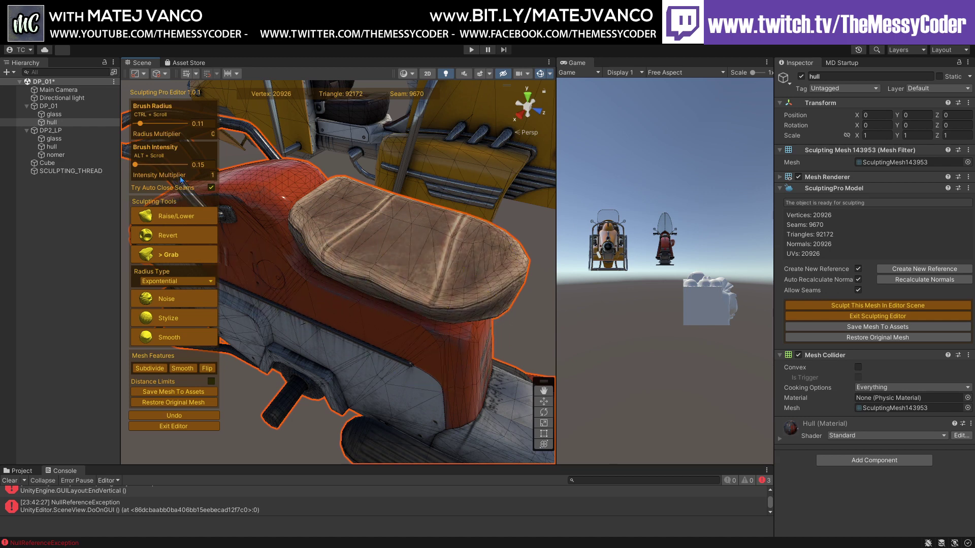
Switch to the Smooth brush and orbit the view around to the red front fender
click(181, 332)
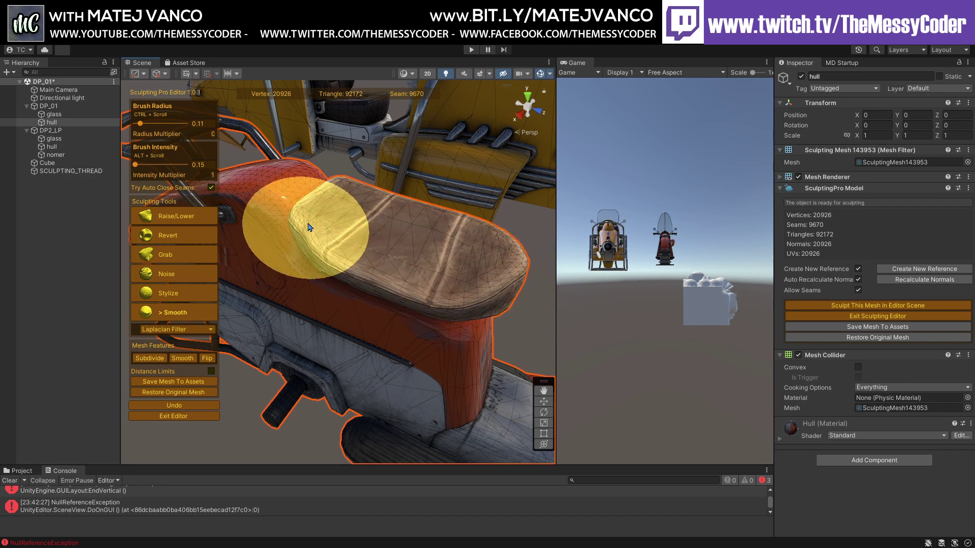
right_drag(350, 343, 454, 325)
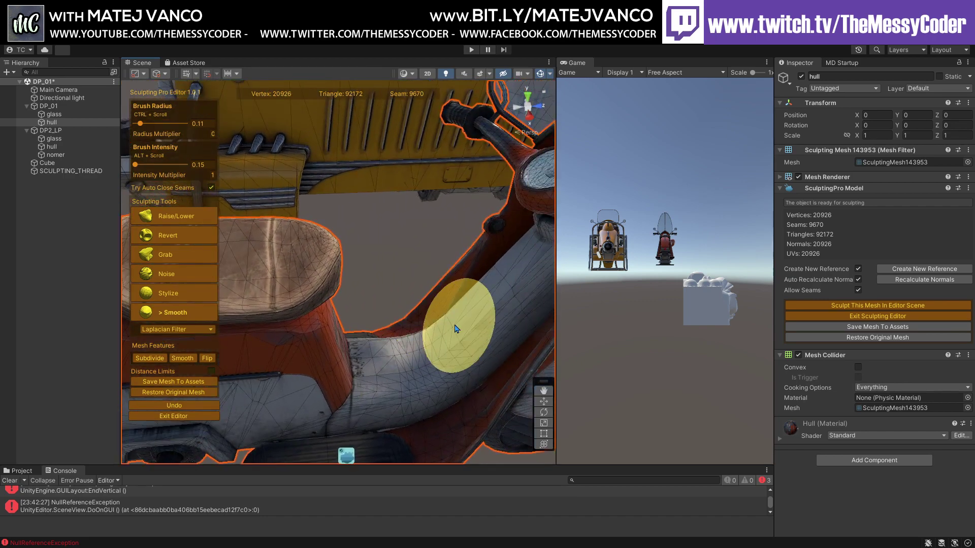
middle_drag(455, 325, 421, 294)
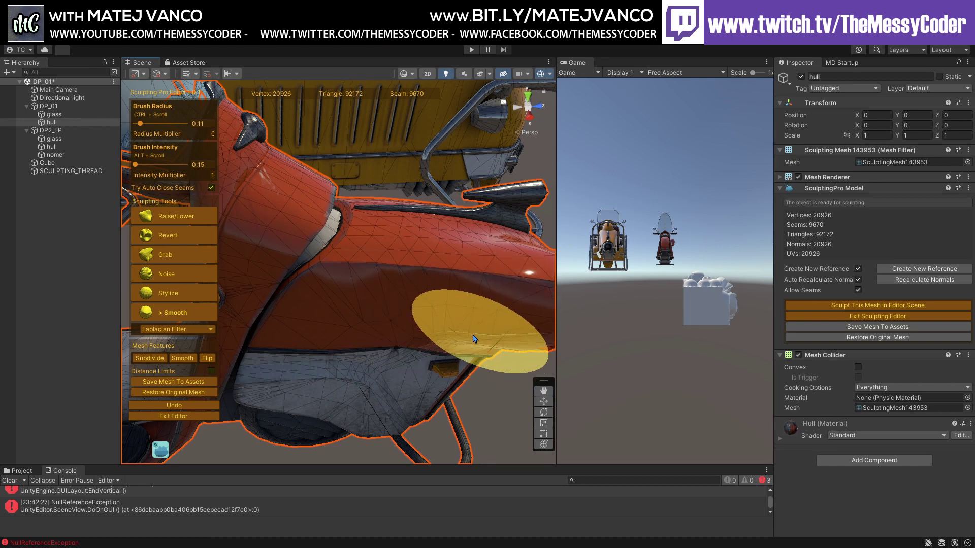
mouse_move(450, 337)
right_down()
mouse_move(459, 340)
mouse_move(409, 335)
right_up()
middle_drag(330, 328, 396, 342)
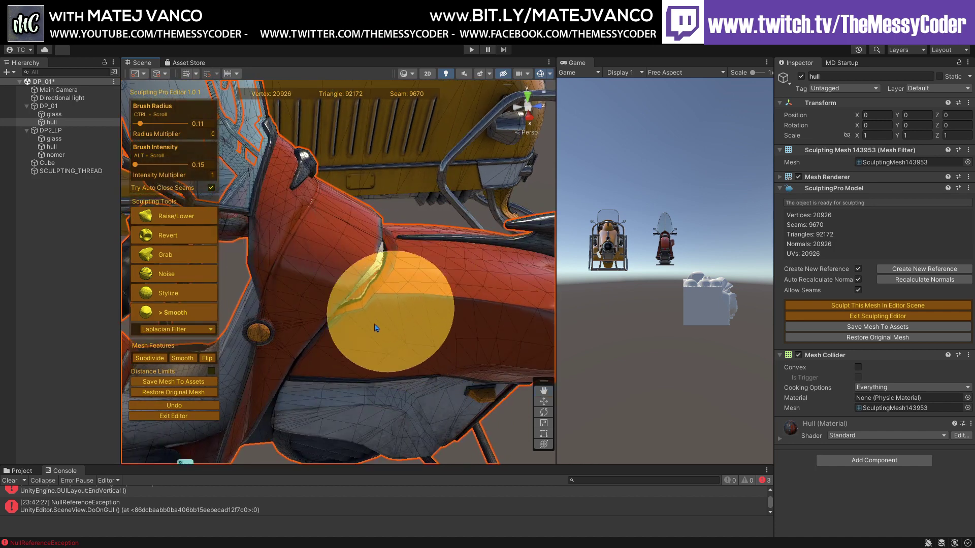
mouse_move(348, 363)
right_down()
mouse_move(315, 366)
mouse_move(353, 344)
mouse_move(338, 342)
mouse_move(331, 357)
right_up()
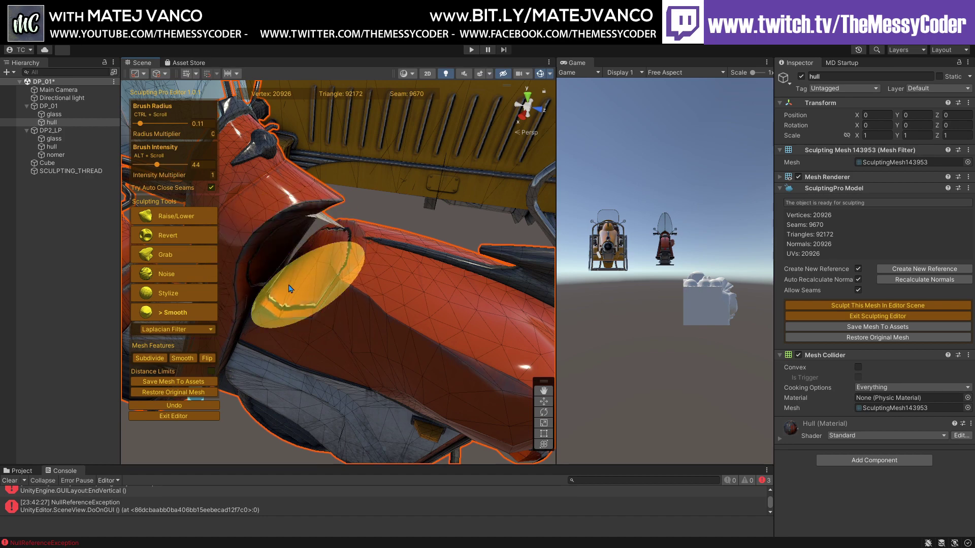
Smooth the seat's front edge and the fender tip
right_drag(351, 294, 340, 339)
scroll(340, 338, down, 5)
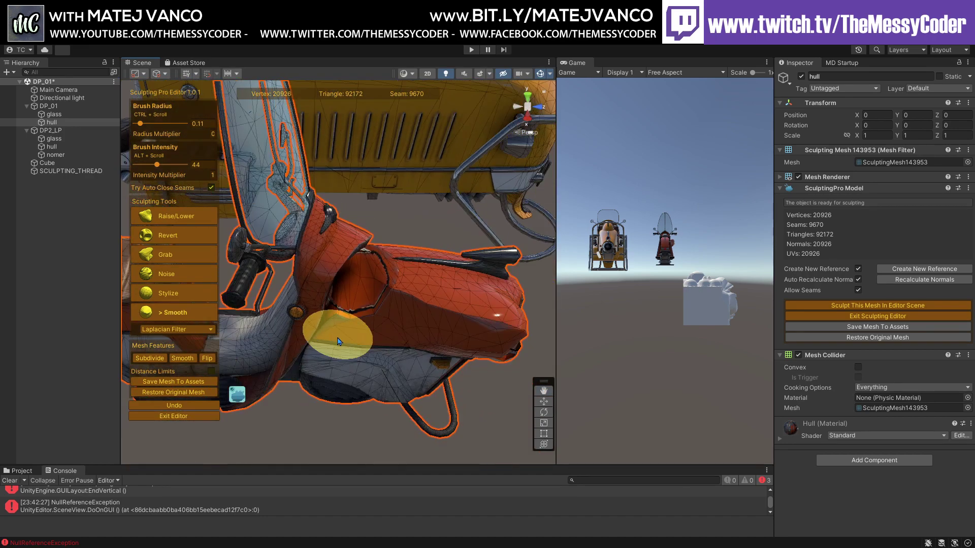
middle_drag(303, 346, 346, 345)
alt+drag(346, 345, 353, 320)
scroll(353, 319, up, 8)
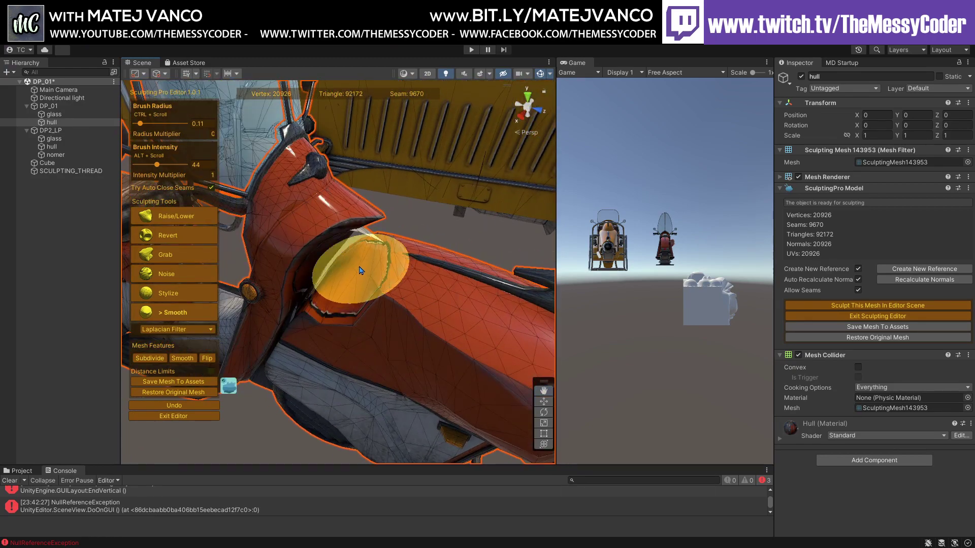
mouse_move(360, 270)
mouse_down()
mouse_move(364, 226)
mouse_move(363, 253)
mouse_move(324, 273)
mouse_move(374, 272)
mouse_move(350, 260)
mouse_move(361, 248)
mouse_move(348, 294)
mouse_move(264, 318)
mouse_move(310, 295)
mouse_move(359, 327)
mouse_move(342, 331)
mouse_move(363, 335)
mouse_move(336, 335)
mouse_move(387, 325)
mouse_up()
Orbit around the scooter to inspect the windshield, handlebar and front shield
scroll(320, 333, up, 2)
middle_drag(298, 306, 312, 311)
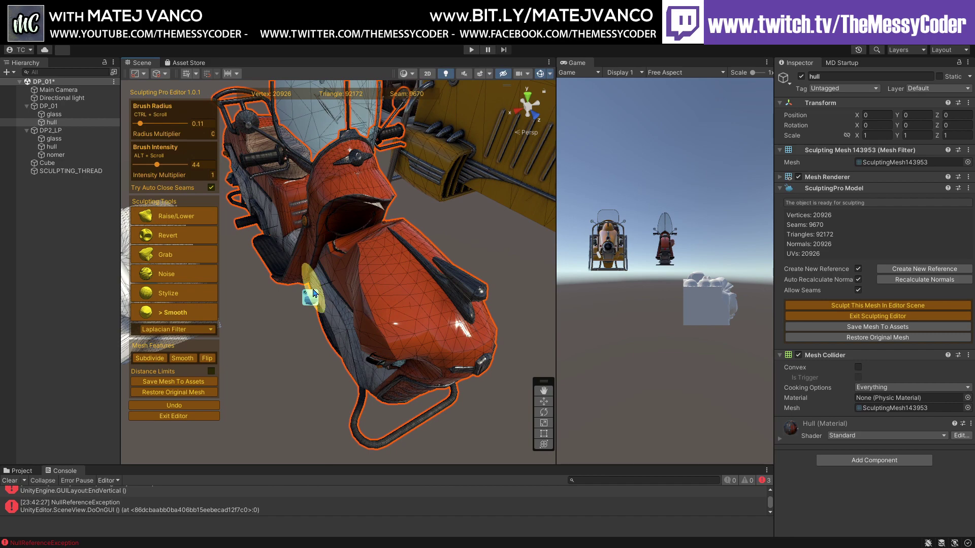
alt+drag(325, 236, 353, 257)
mouse_move(330, 243)
middle_down()
mouse_move(365, 292)
mouse_move(348, 279)
mouse_move(370, 288)
middle_up()
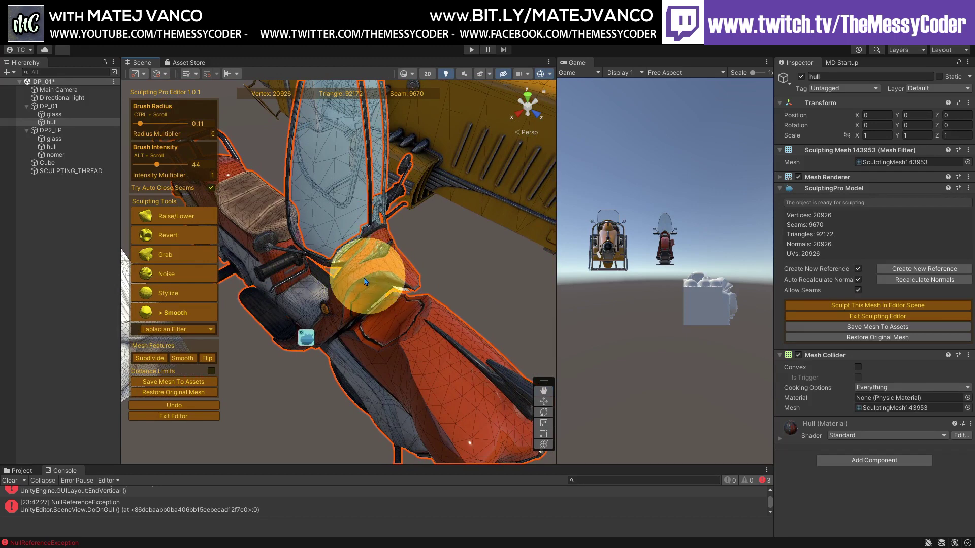
right_drag(413, 314, 363, 298)
middle_drag(363, 298, 397, 283)
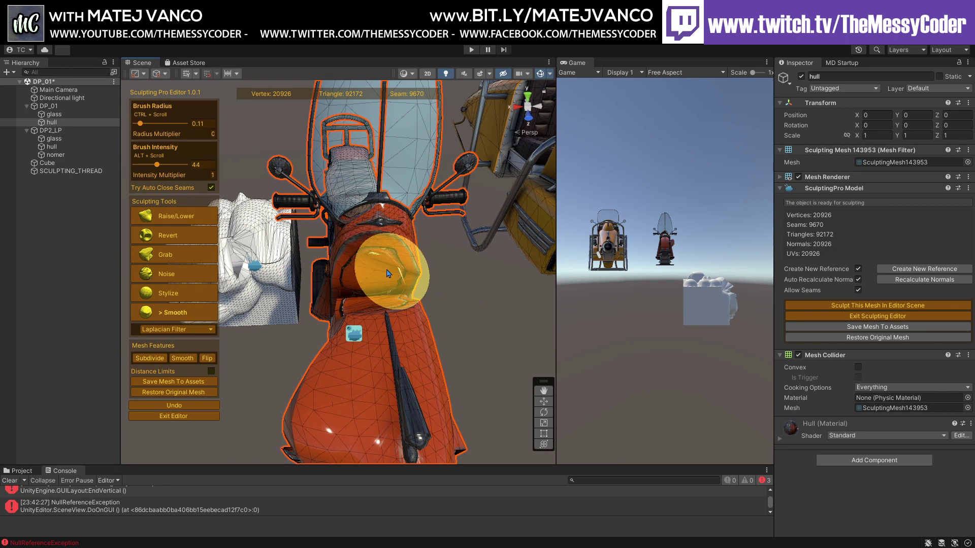
right_drag(406, 285, 391, 318)
alt+drag(391, 318, 392, 281)
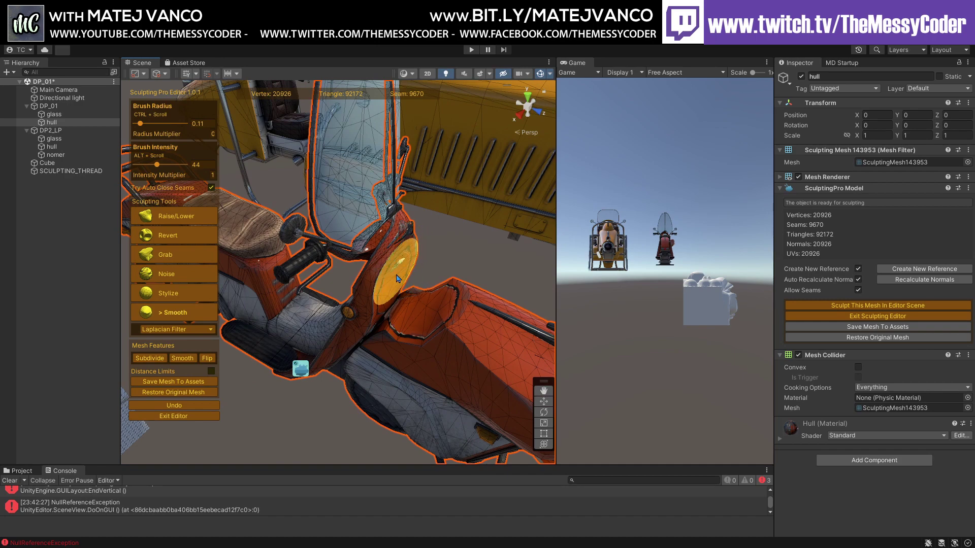
alt+drag(385, 271, 391, 299)
middle_drag(392, 299, 401, 290)
alt+drag(401, 290, 427, 283)
mouse_move(315, 288)
alt+mouse_down()
mouse_move(381, 294)
mouse_move(339, 300)
alt+mouse_up()
middle_drag(339, 301, 322, 288)
scroll(343, 305, up, 4)
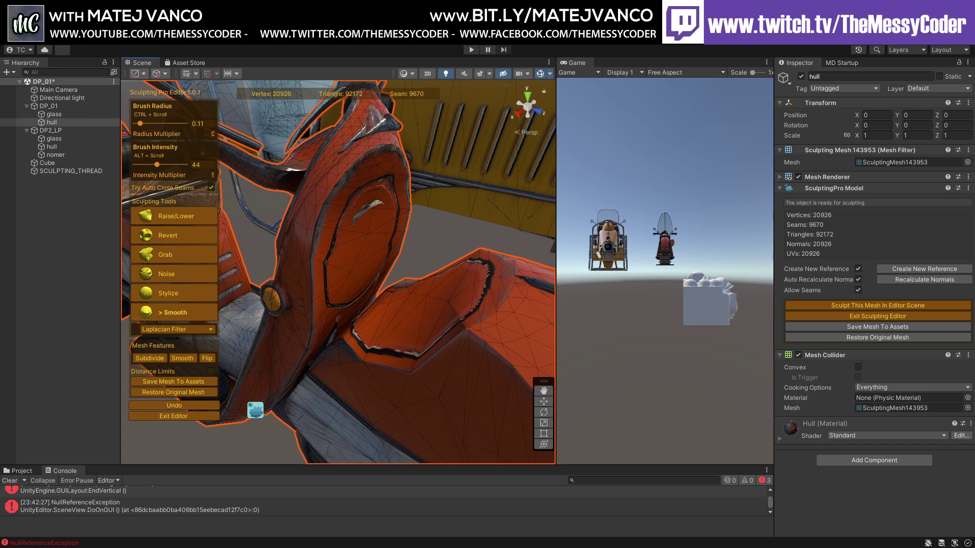
scroll(386, 224, down, 5)
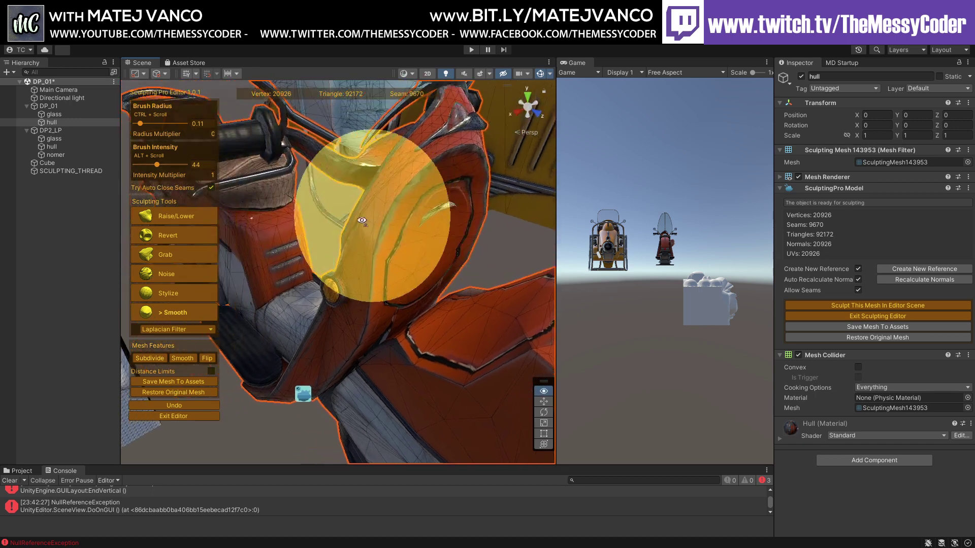
scroll(380, 222, down, 5)
middle_drag(396, 223, 374, 219)
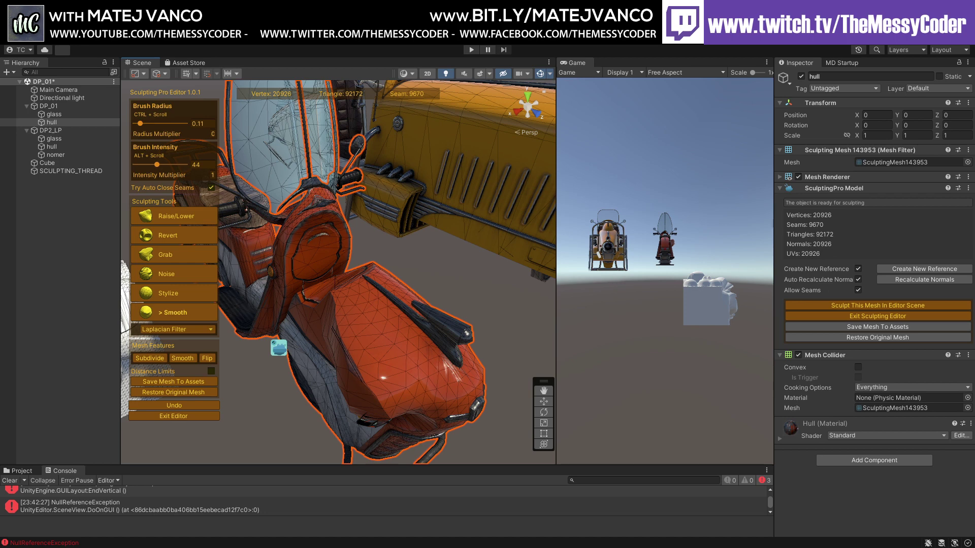
Frame the front fairing and smooth it along with its mirror pieces
scroll(383, 212, down, 5)
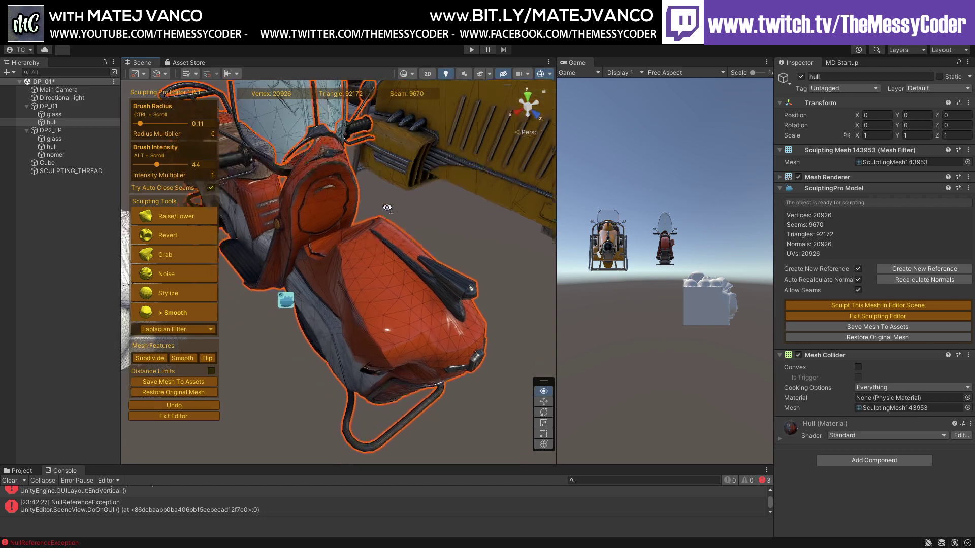
alt+drag(383, 212, 342, 198)
middle_drag(342, 198, 338, 200)
mouse_move(388, 214)
alt+mouse_down()
mouse_move(376, 199)
mouse_move(432, 224)
alt+mouse_up()
scroll(375, 234, up, 4)
scroll(393, 228, down, 3)
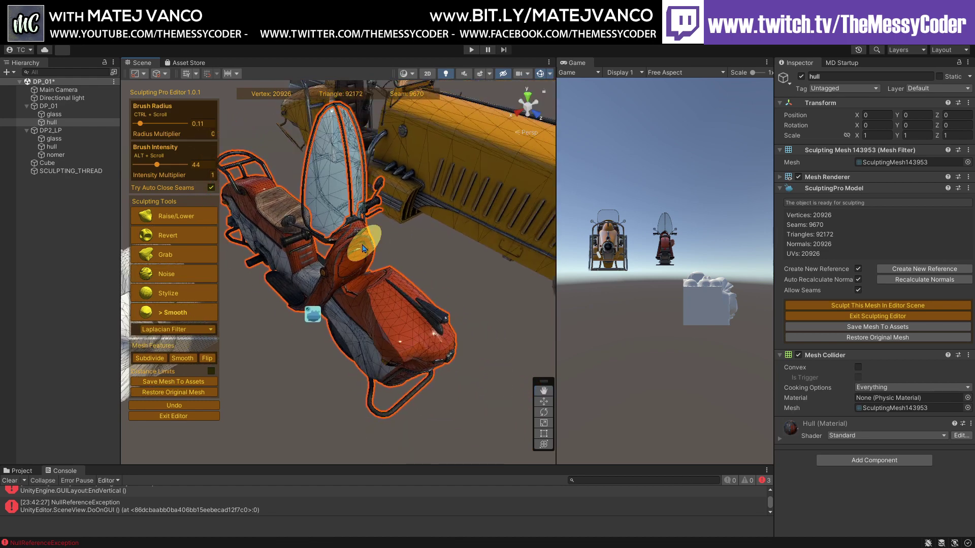
alt+drag(365, 243, 379, 259)
middle_drag(378, 259, 358, 241)
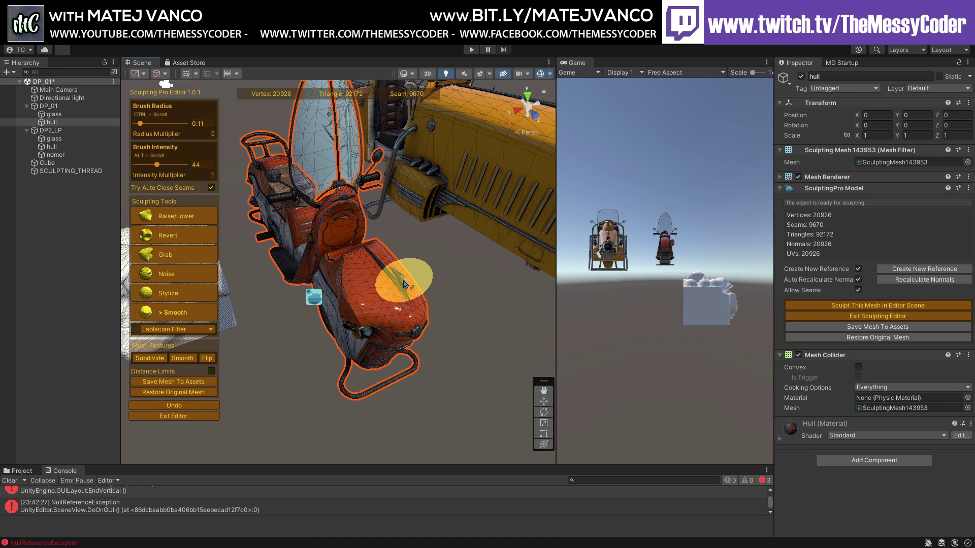
scroll(401, 287, up, 8)
middle_drag(399, 289, 387, 273)
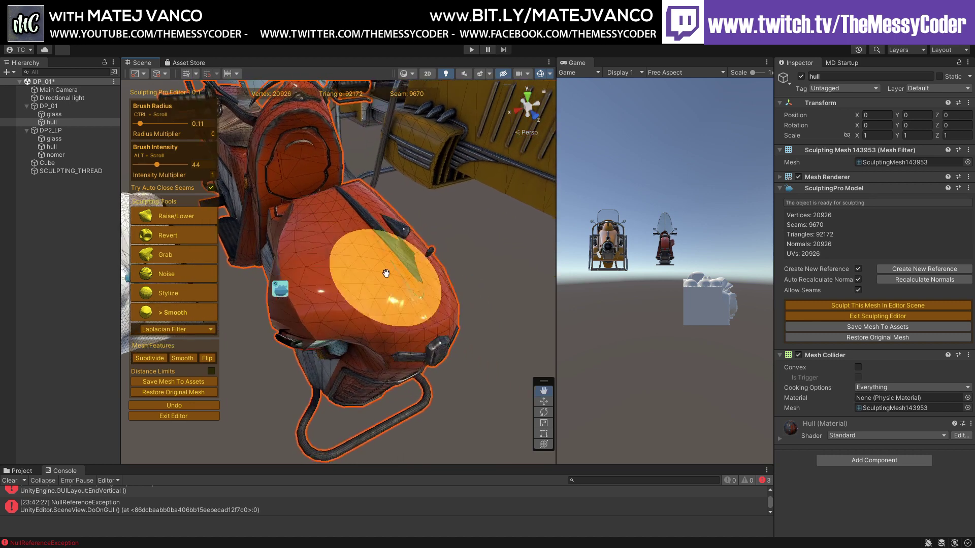
scroll(336, 297, up, 4)
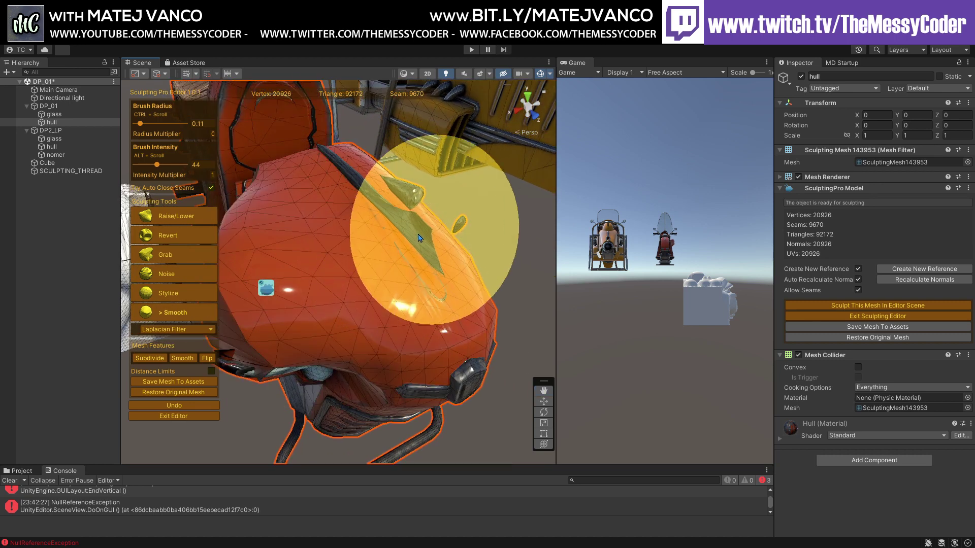
mouse_move(419, 238)
mouse_down()
mouse_move(405, 226)
mouse_move(410, 215)
mouse_move(396, 243)
mouse_up()
Orbit around the hull to view the scooter from above and behind
scroll(365, 239, down, 5)
mouse_move(326, 237)
middle_down()
mouse_move(348, 245)
mouse_move(338, 240)
middle_up()
scroll(381, 240, up, 5)
middle_drag(440, 241, 414, 239)
right_drag(339, 217, 311, 224)
mouse_move(310, 222)
alt+mouse_down()
mouse_move(361, 219)
mouse_move(366, 281)
mouse_move(415, 246)
mouse_move(409, 282)
mouse_move(370, 270)
mouse_move(456, 260)
alt+mouse_up()
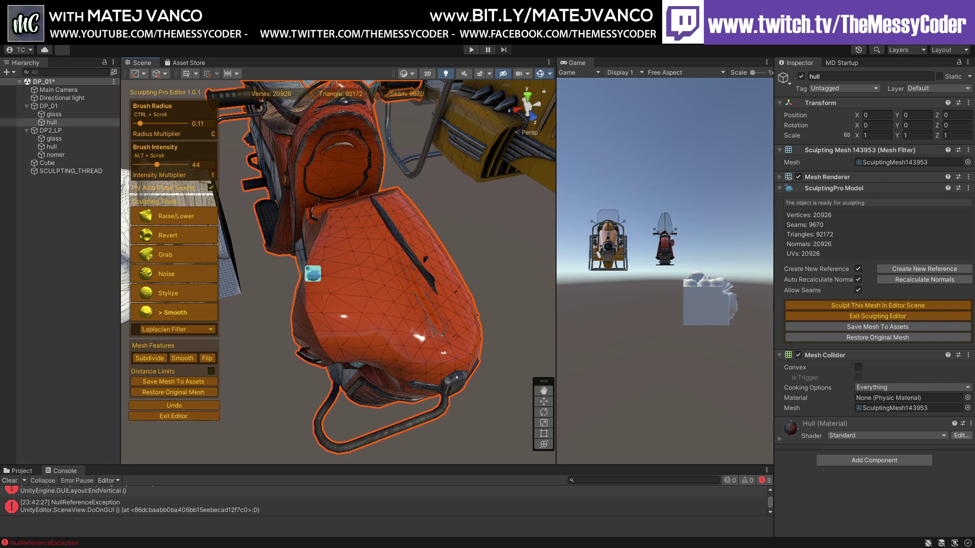
Orbit around the red scooter to check its seat, windshield and side-front
right_drag(378, 229, 446, 249)
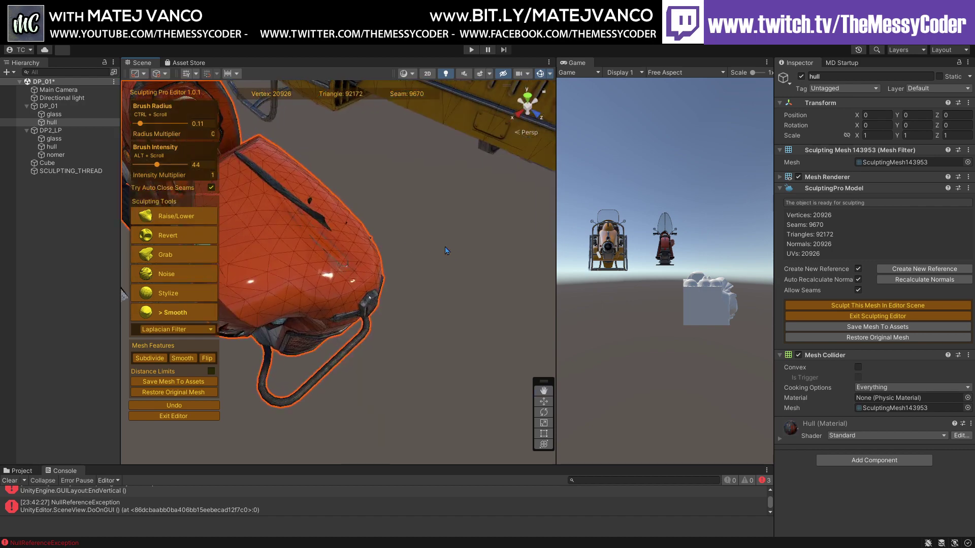
scroll(360, 204, down, 4)
scroll(360, 204, down, 2)
middle_drag(290, 203, 326, 208)
right_drag(395, 237, 377, 203)
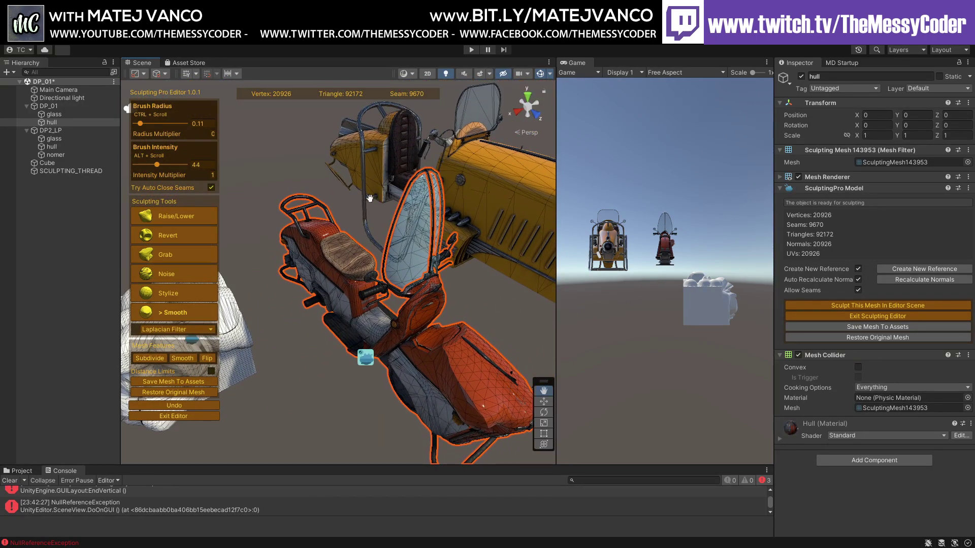
middle_drag(371, 198, 344, 183)
right_drag(351, 186, 337, 204)
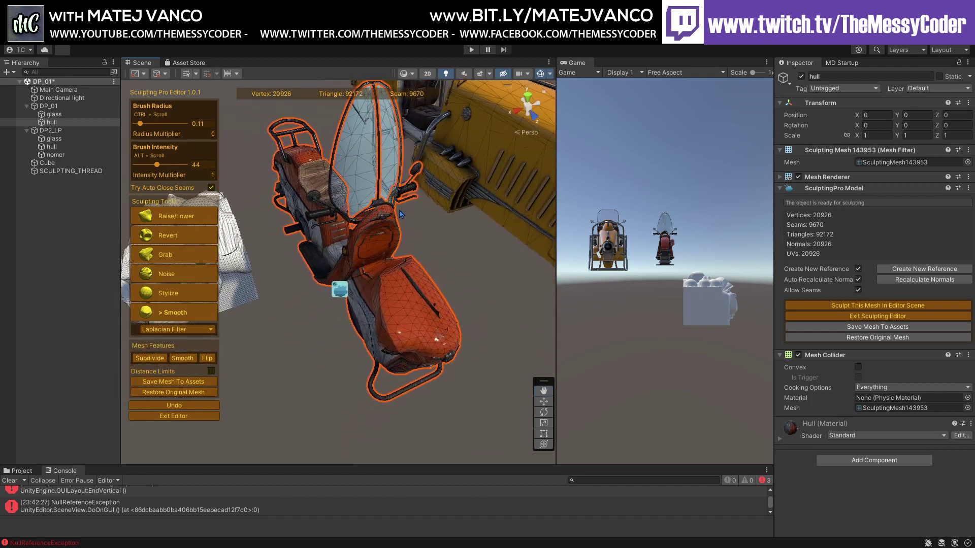
middle_drag(422, 213, 356, 208)
right_drag(356, 208, 418, 250)
mouse_move(417, 251)
alt+mouse_down()
mouse_move(439, 255)
mouse_move(379, 269)
mouse_move(404, 270)
mouse_move(386, 265)
alt+mouse_up()
scroll(388, 265, up, 5)
Orbit and pan the Scene to look over both the red scooter and the yellow vehicle
mouse_move(340, 250)
right_down()
mouse_move(380, 214)
mouse_move(358, 252)
right_up()
scroll(374, 220, down, 5)
middle_drag(395, 239, 346, 252)
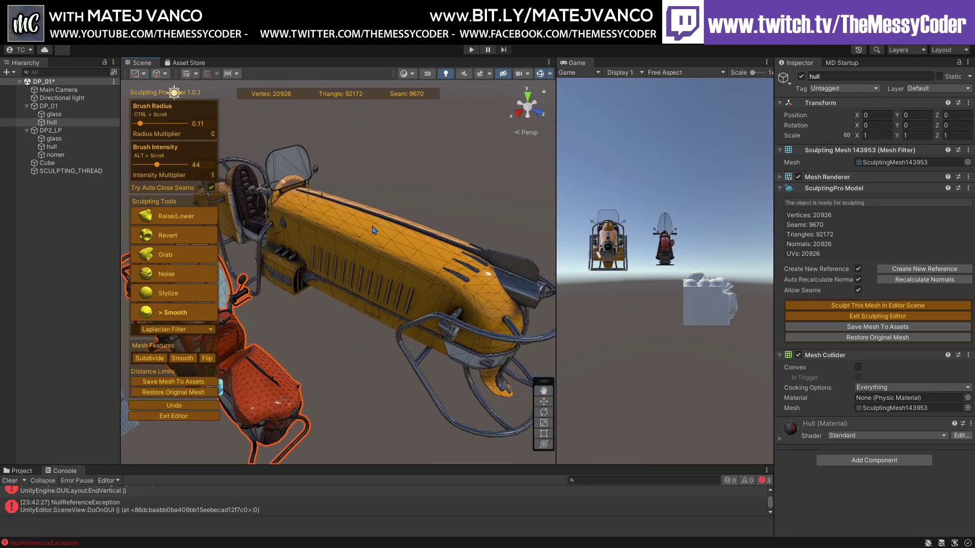
right_drag(359, 240, 320, 249)
middle_drag(384, 242, 329, 240)
right_drag(402, 248, 394, 236)
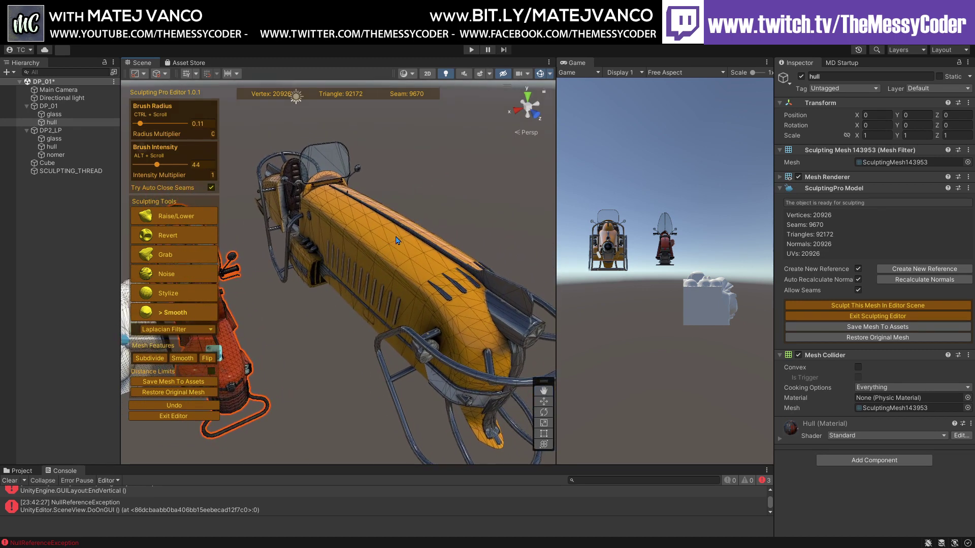
right_drag(350, 279, 282, 278)
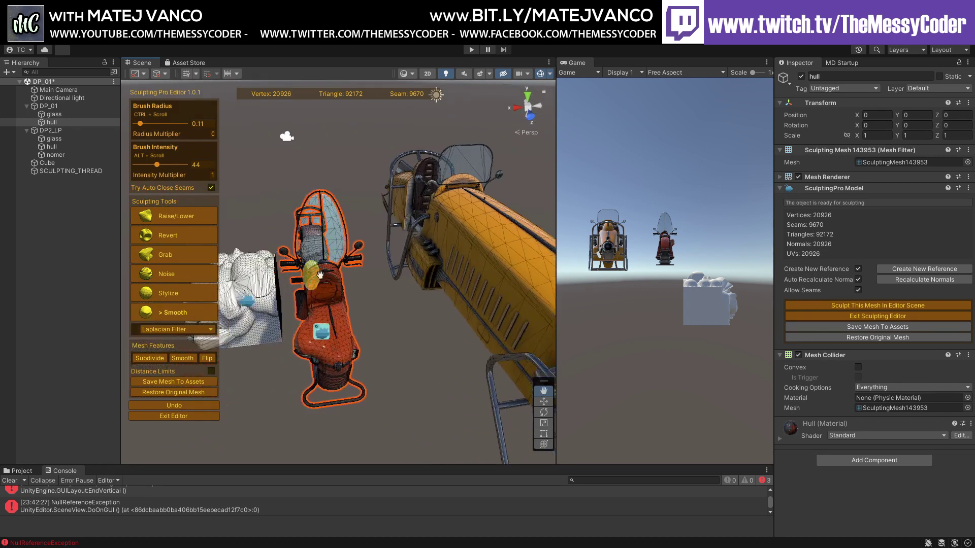
middle_drag(282, 277, 381, 258)
right_drag(373, 251, 404, 255)
middle_drag(404, 255, 425, 235)
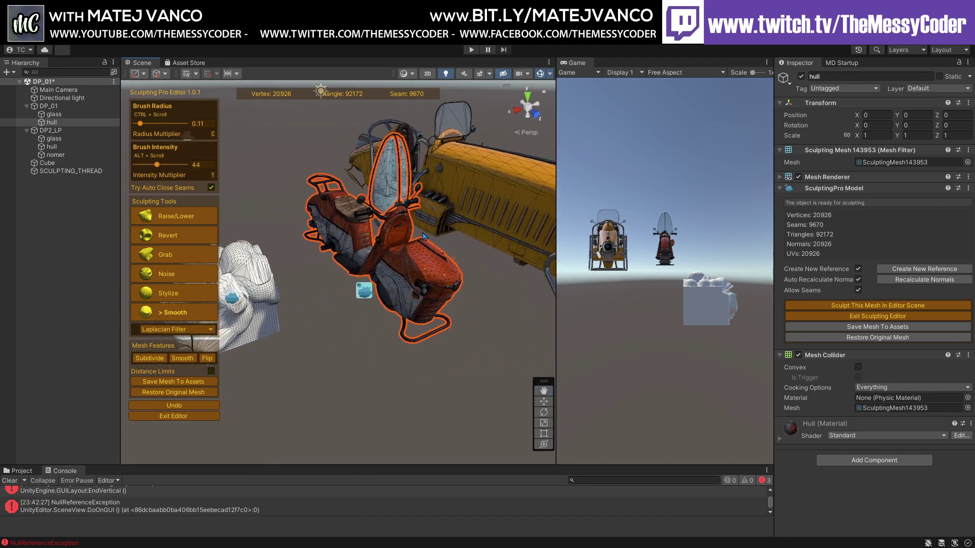
scroll(425, 235, up, 5)
middle_drag(442, 197, 299, 259)
scroll(300, 259, down, 5)
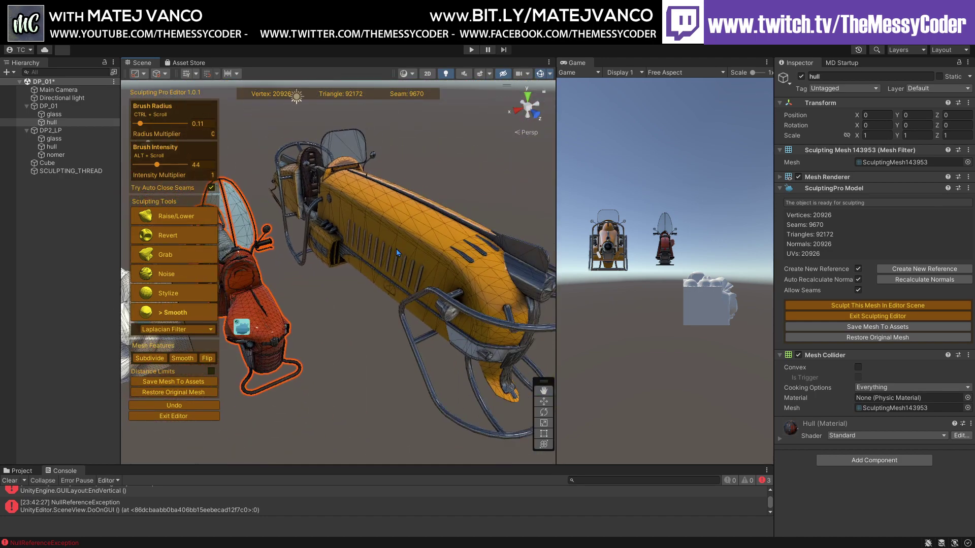
Exit Sculpting Pro on the red hull, select the yellow DP2_LP hull, and add Sculpting Lite
click(877, 315)
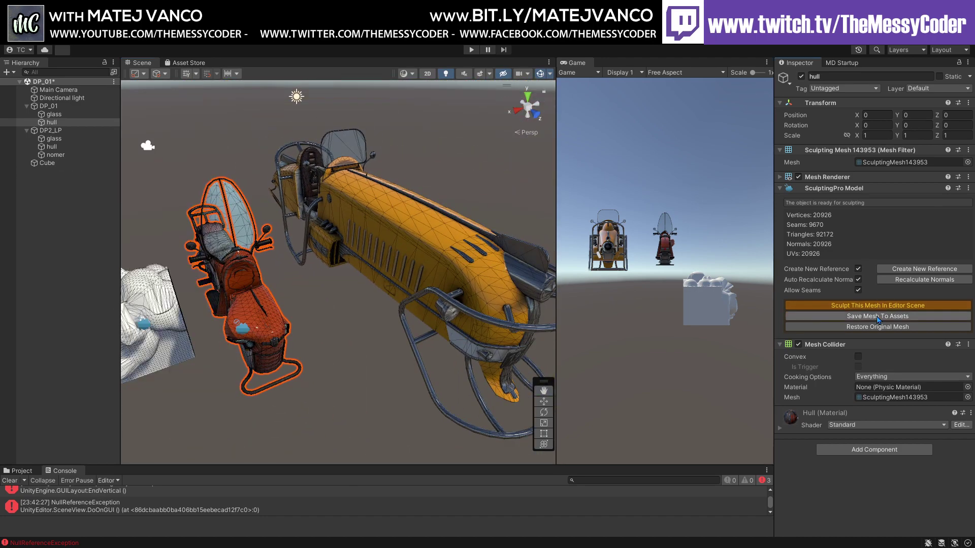
click(403, 245)
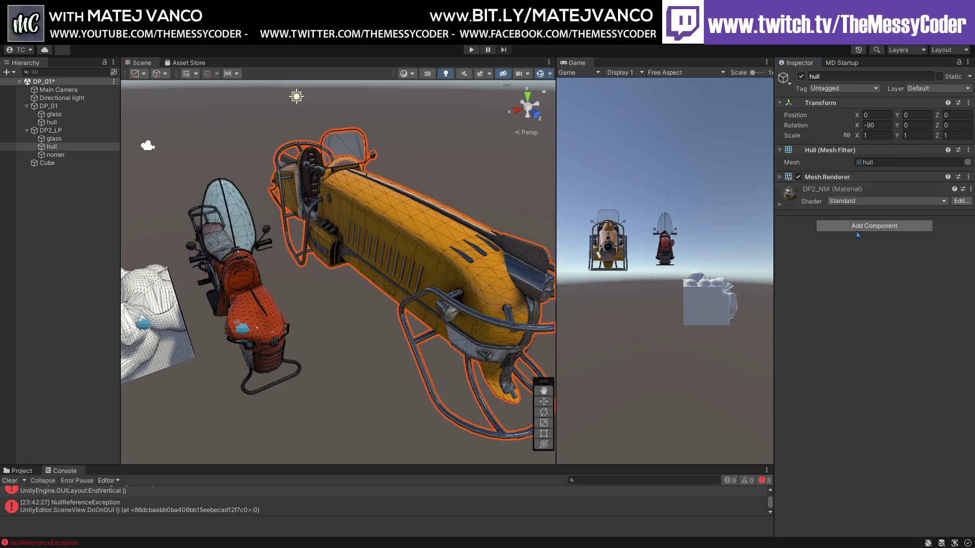
click(866, 263)
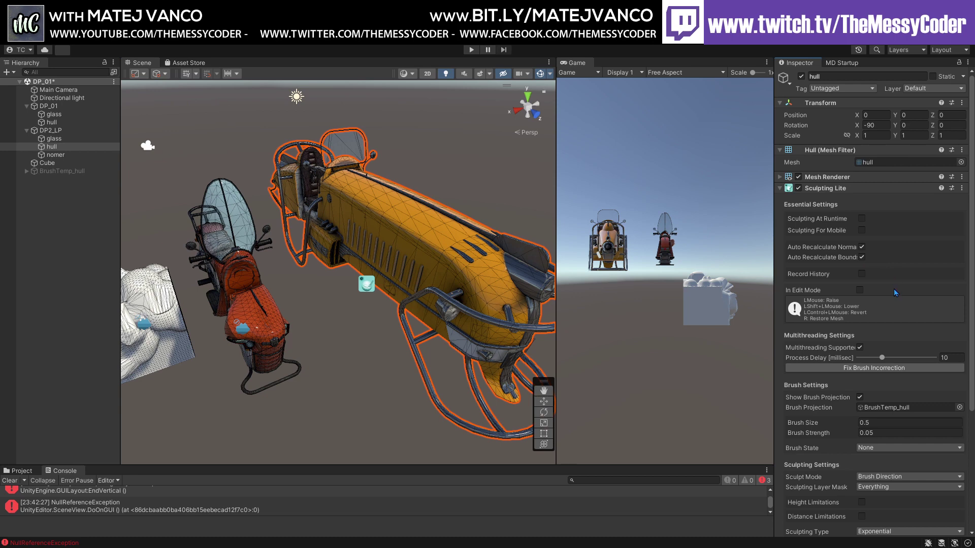
scroll(894, 288, down, 5)
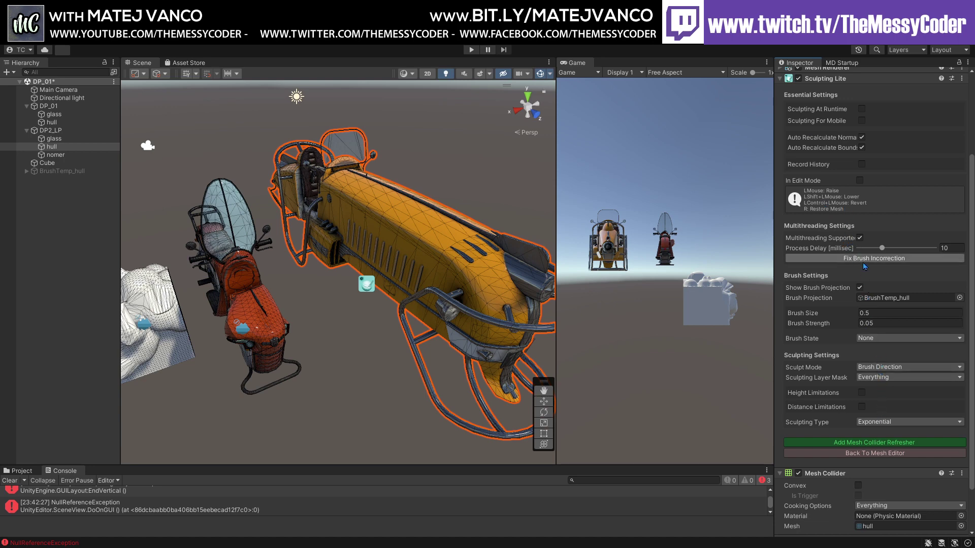
Enable Sculpting Lite's In Edit Mode and sculpt a raised area on the yellow hull
click(860, 180)
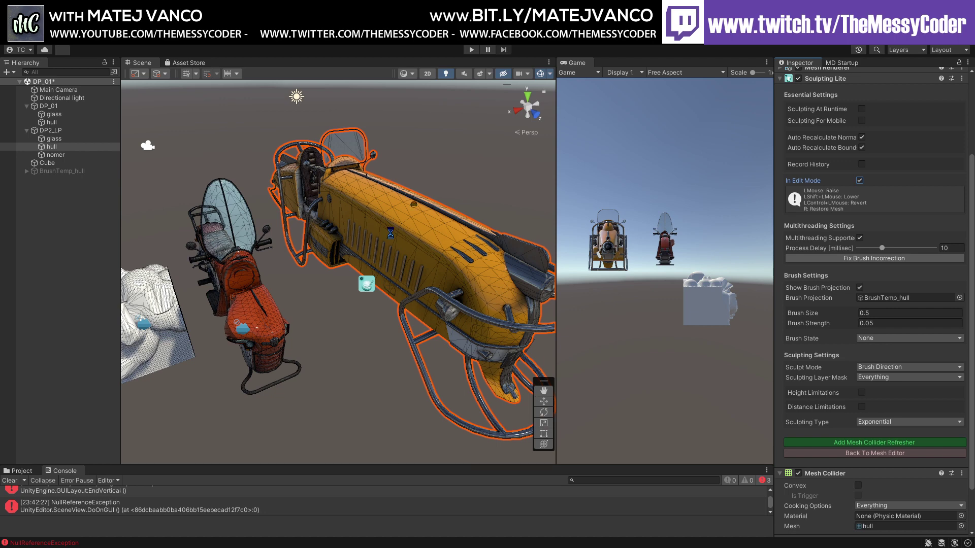
drag(392, 233, 441, 252)
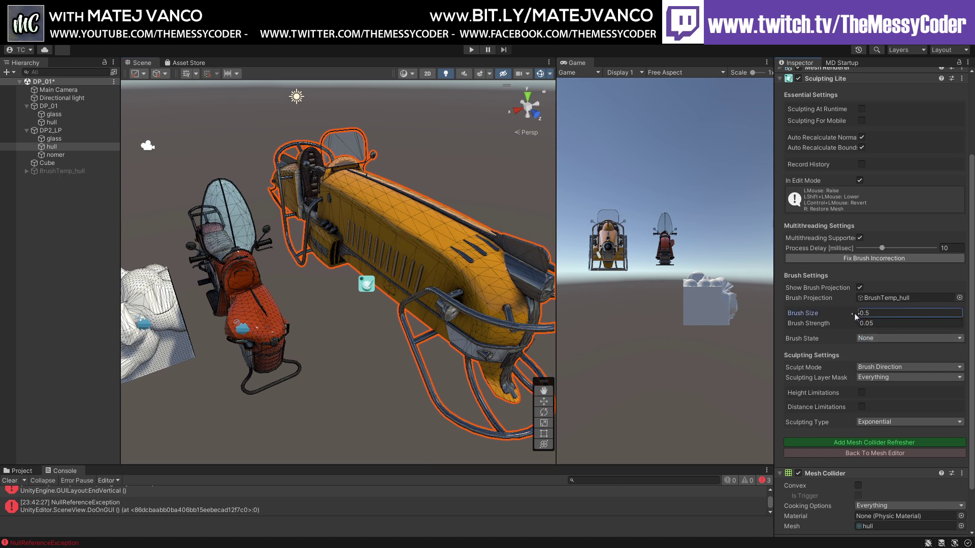
Set the Sculpting Lite brush strength to 1.67 and sculpt a stroke across the yellow hull
click(870, 323)
text(0.71)
drag(874, 324, 883, 324)
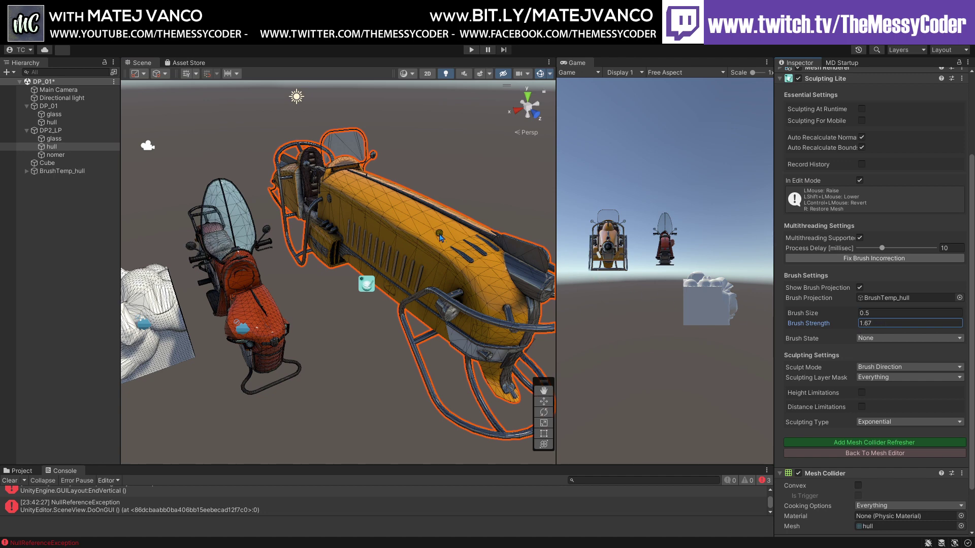
mouse_move(416, 228)
mouse_down()
mouse_move(425, 255)
mouse_move(426, 241)
mouse_move(391, 216)
mouse_move(359, 212)
mouse_up()
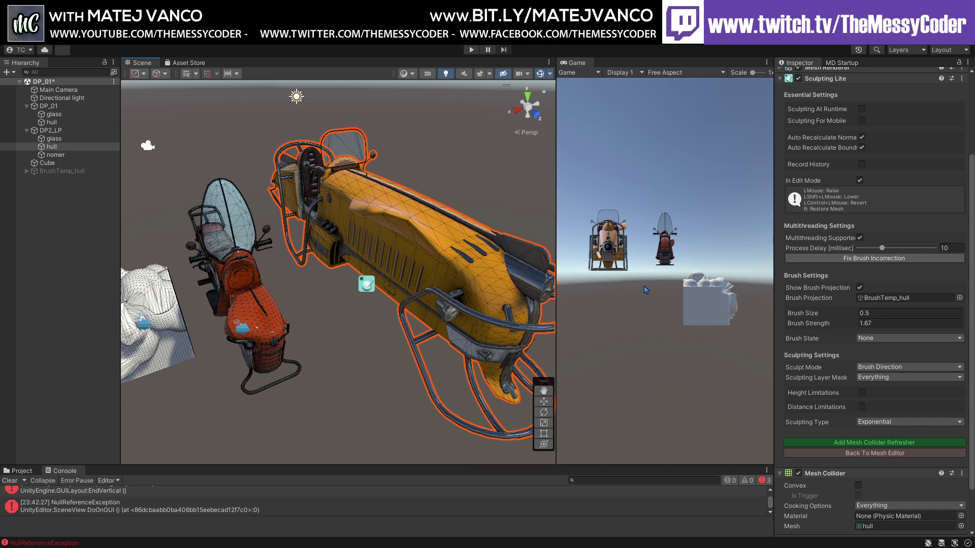
scroll(880, 389, down, 2)
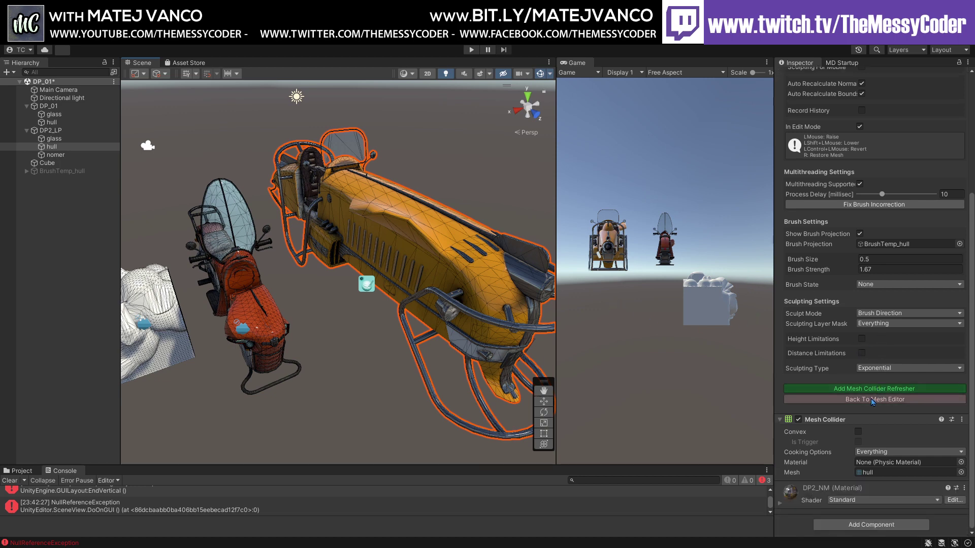
Exit sculpting and subdivide the hull mesh at level 2, reaching 32559 vertices
key(Escape)
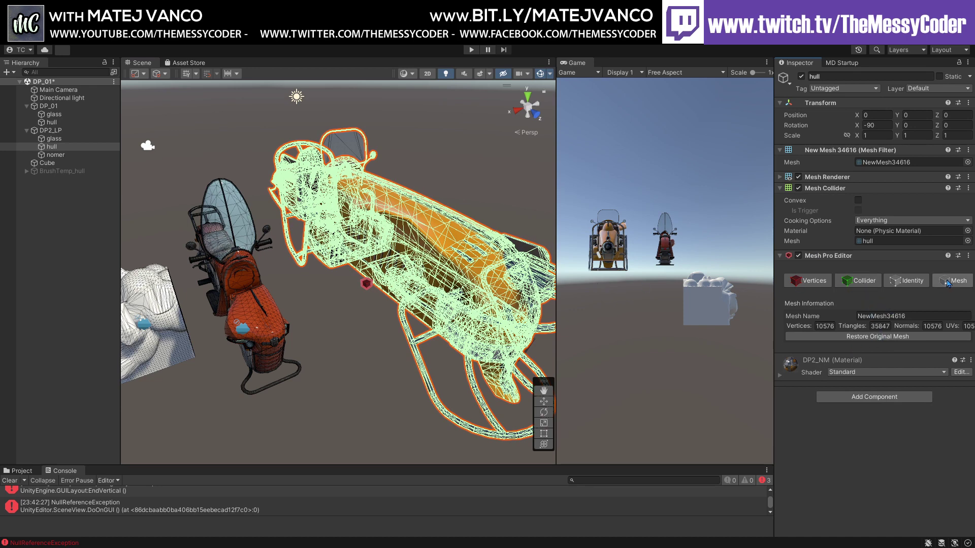
click(949, 282)
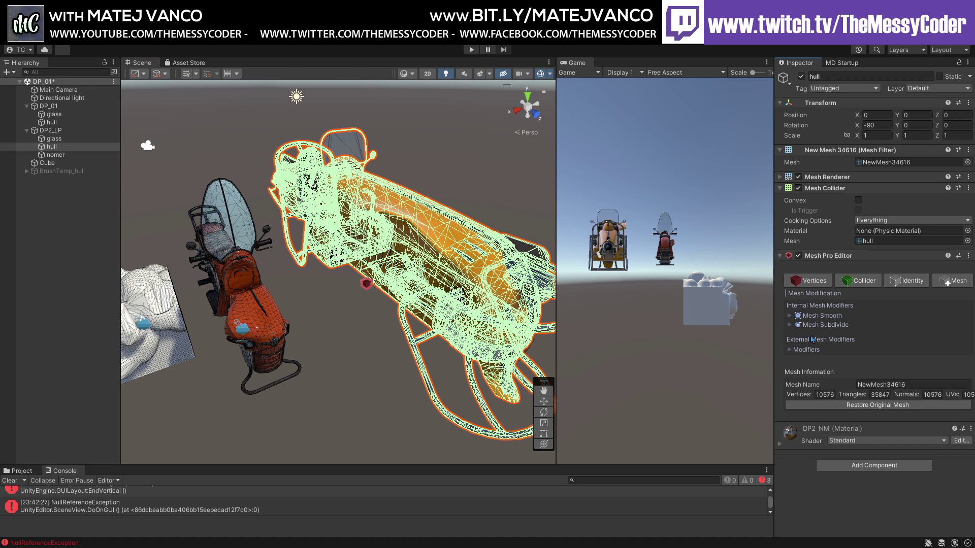
click(790, 325)
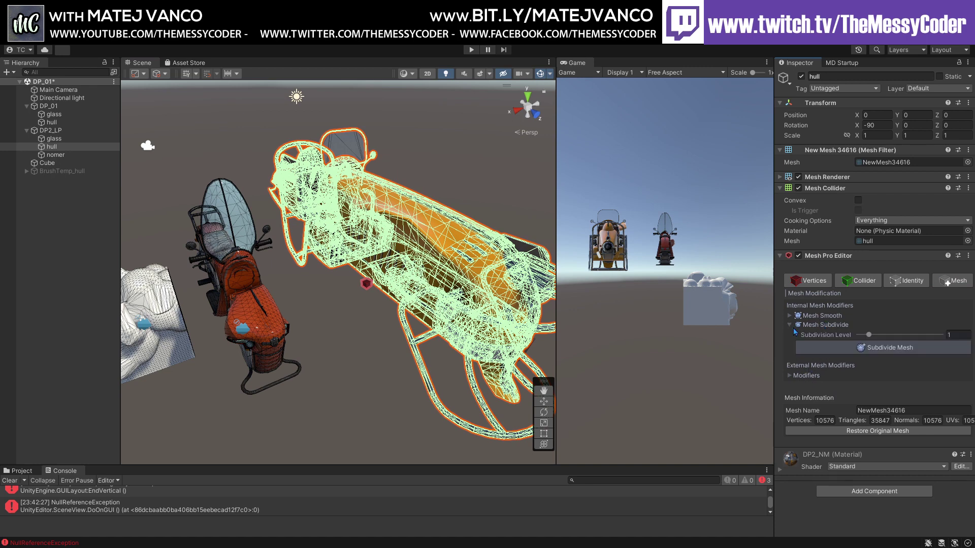
drag(873, 335, 885, 335)
click(890, 348)
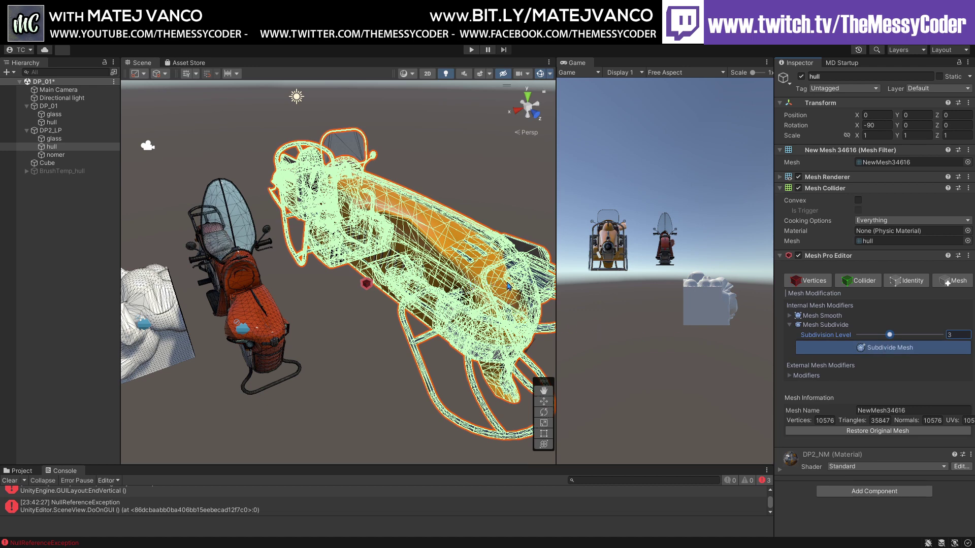
click(880, 336)
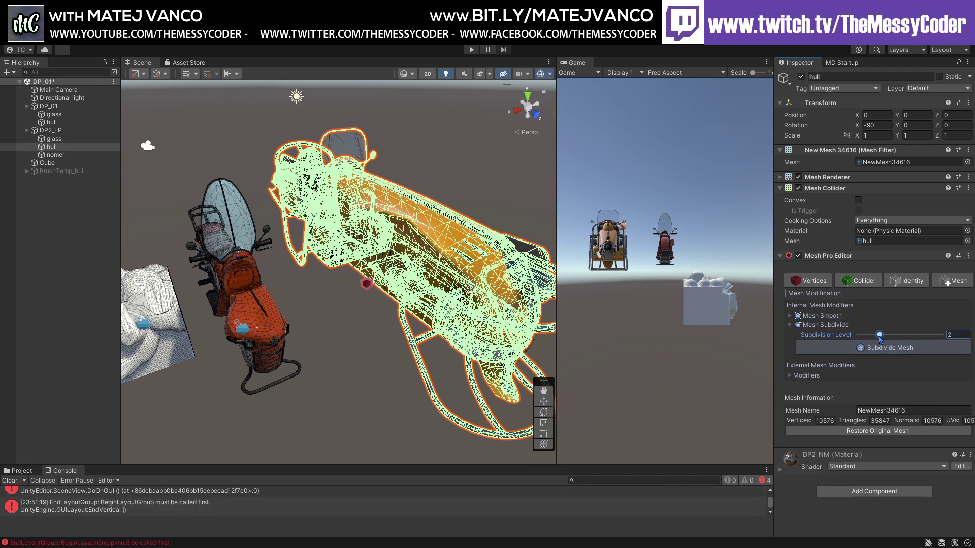
click(881, 348)
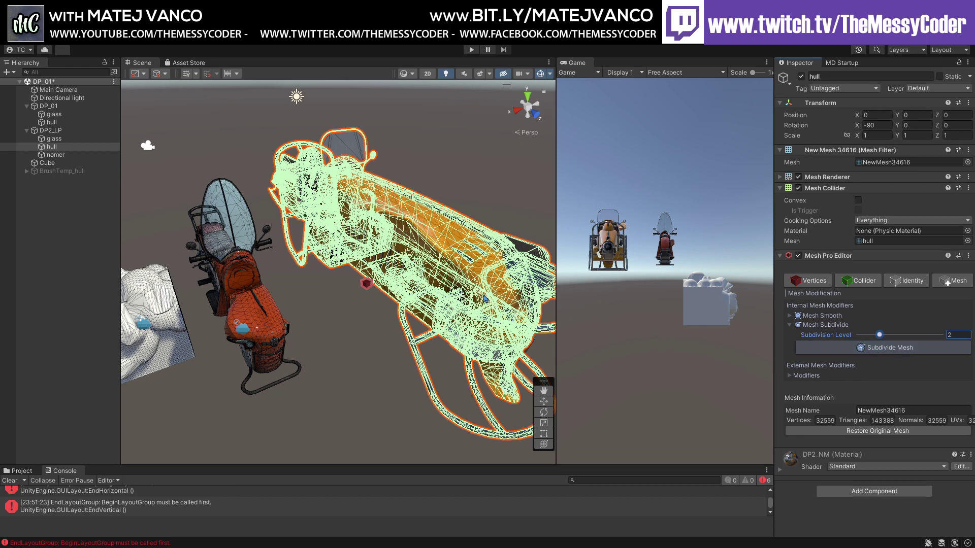
Inspect the subdivided hull and add the Sculpting Lite modifier to it
middle_drag(474, 295, 444, 284)
scroll(444, 285, up, 4)
right_drag(381, 282, 407, 268)
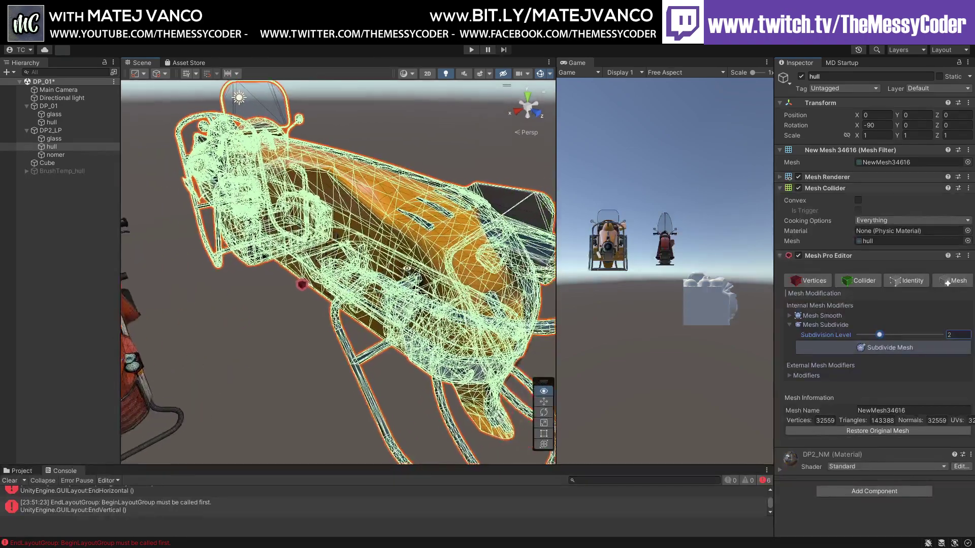
alt+drag(407, 267, 414, 273)
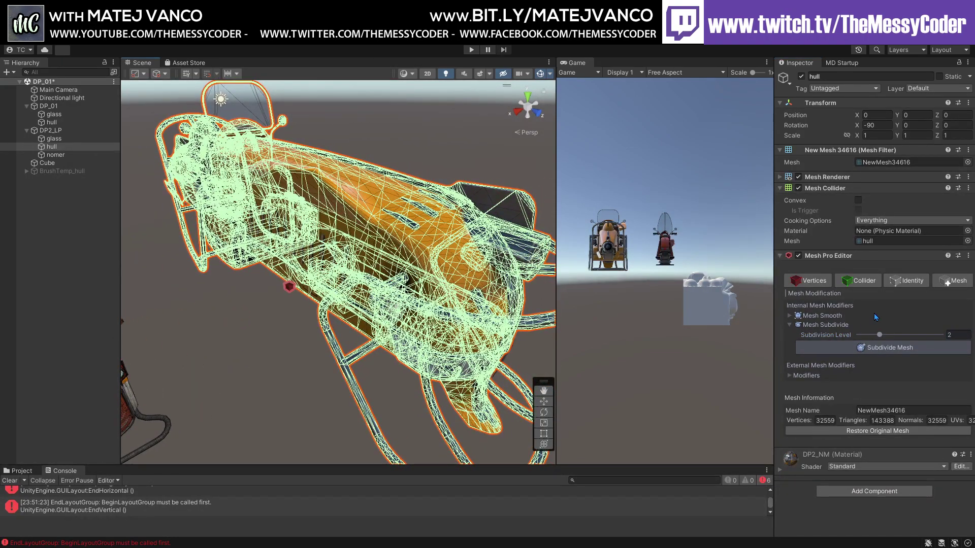
click(801, 376)
scroll(821, 380, down, 2)
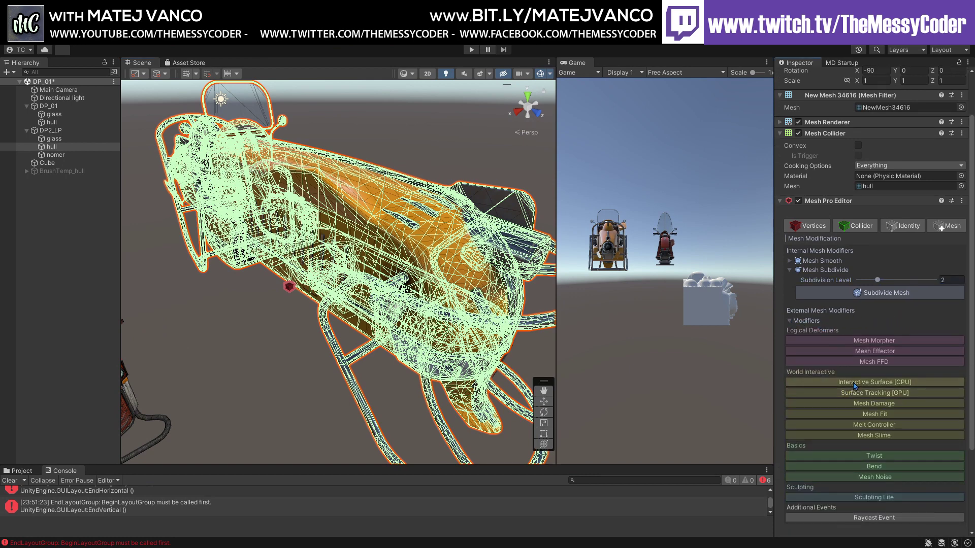
scroll(864, 410, down, 3)
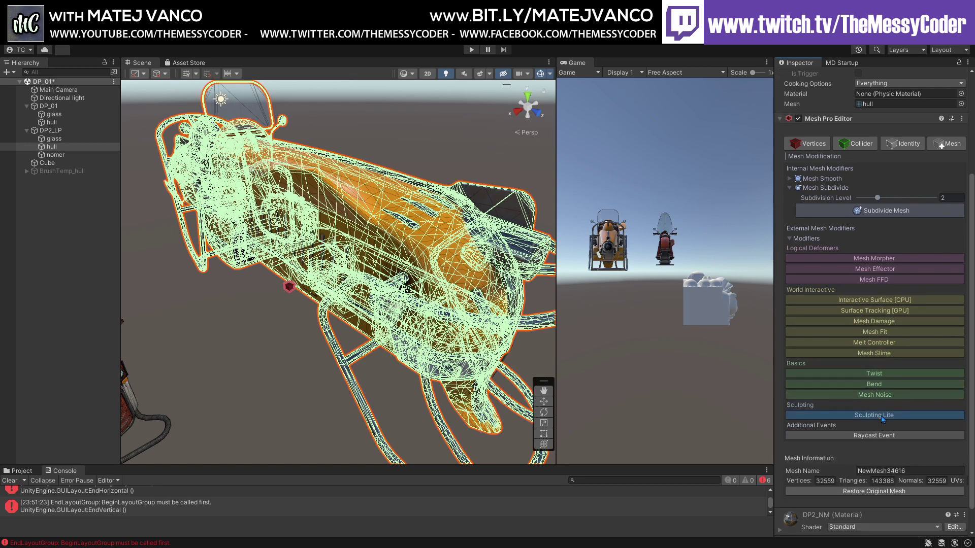
click(880, 414)
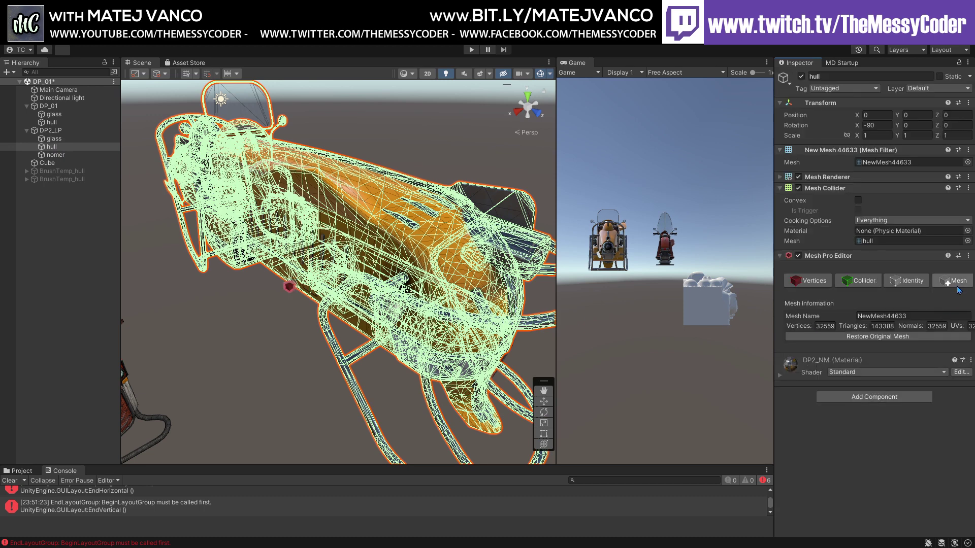
Remove the Mesh Collider component from the yellow hull
click(790, 350)
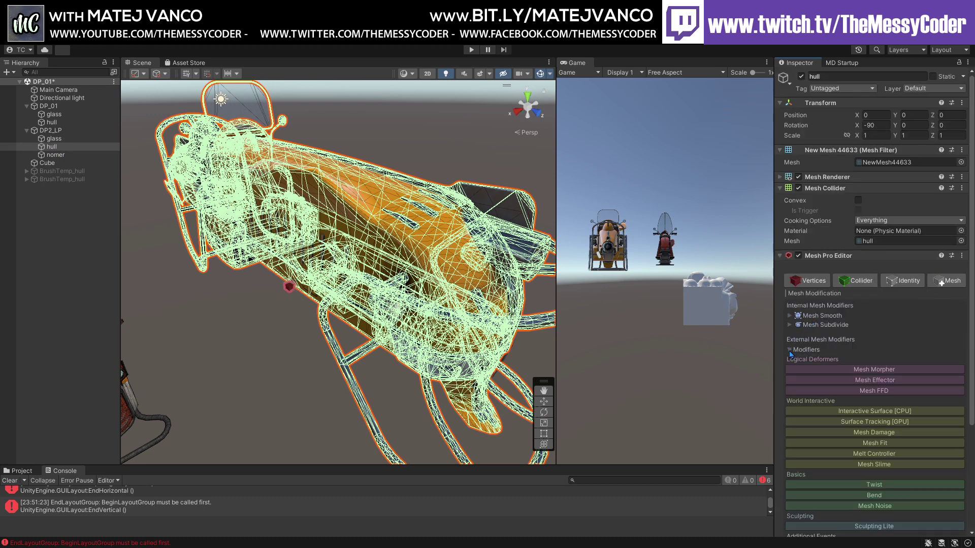
click(791, 326)
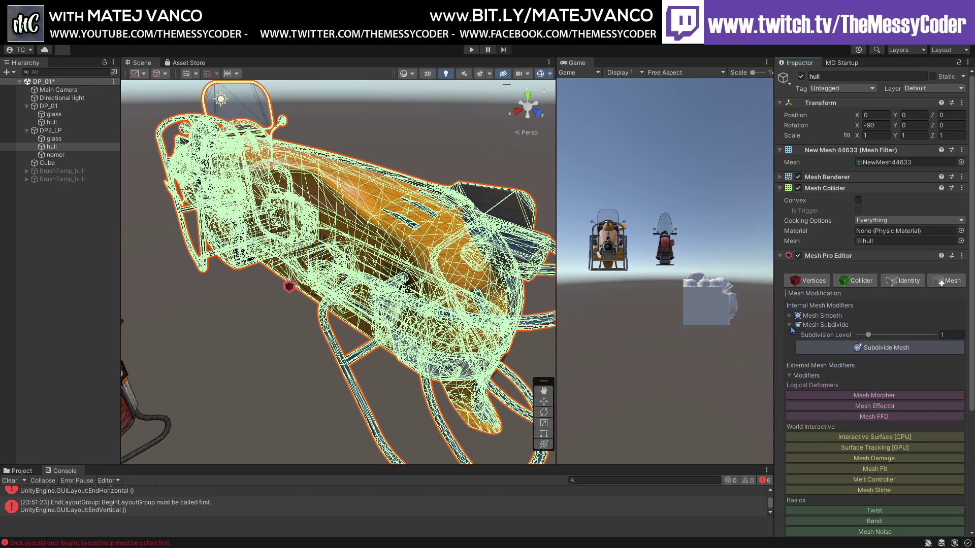
click(962, 188)
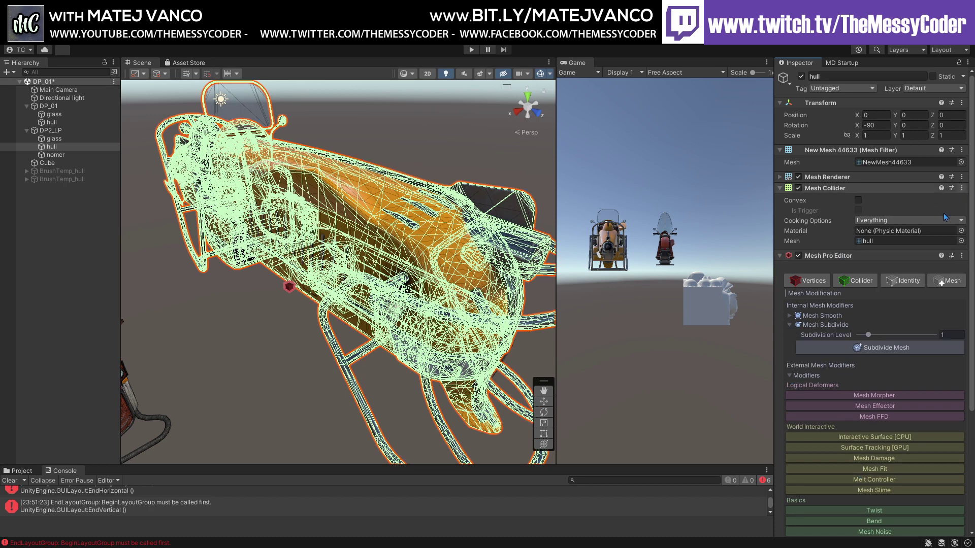
click(947, 216)
scroll(500, 221, up, 2)
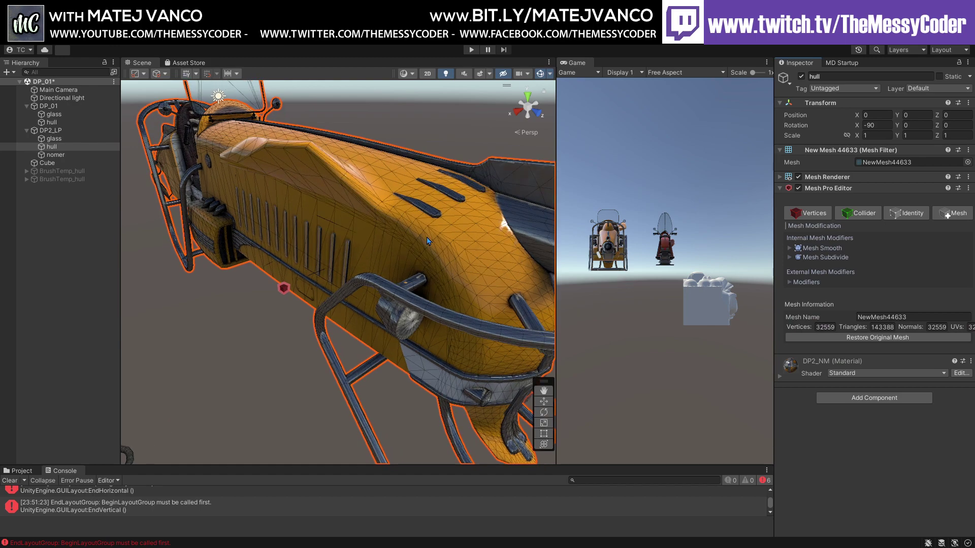
middle_drag(488, 222, 430, 249)
scroll(410, 248, up, 1)
Restore the hull's original mesh and orbit to inspect its vented top and side
click(827, 338)
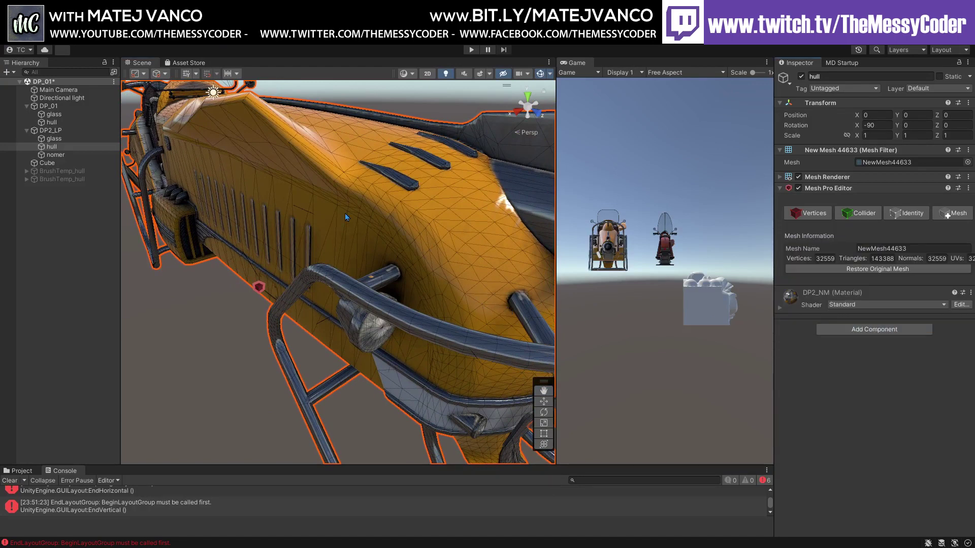
middle_drag(288, 156, 279, 187)
mouse_move(280, 187)
right_down()
mouse_move(291, 211)
mouse_move(274, 202)
right_up()
middle_drag(274, 203, 292, 195)
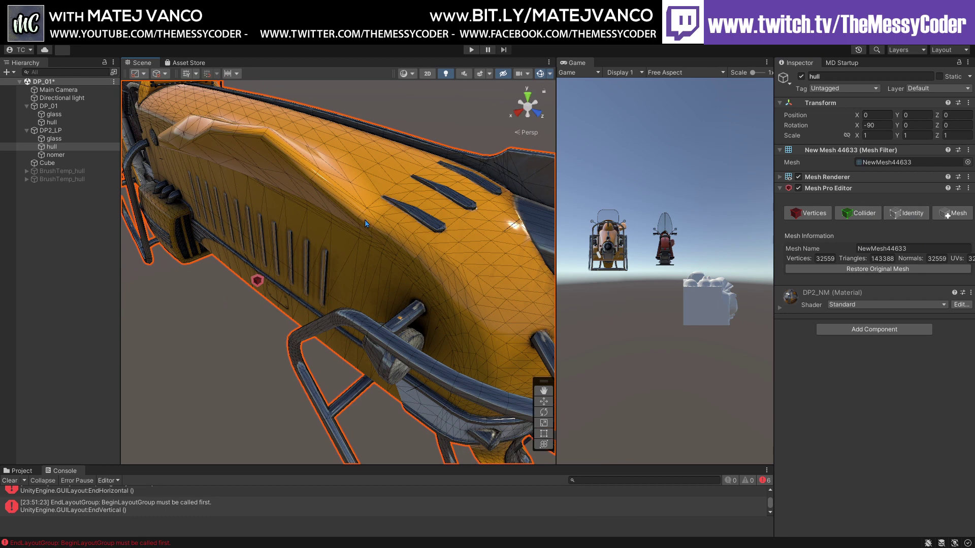
mouse_move(335, 231)
right_down()
mouse_move(326, 217)
mouse_move(325, 230)
right_up()
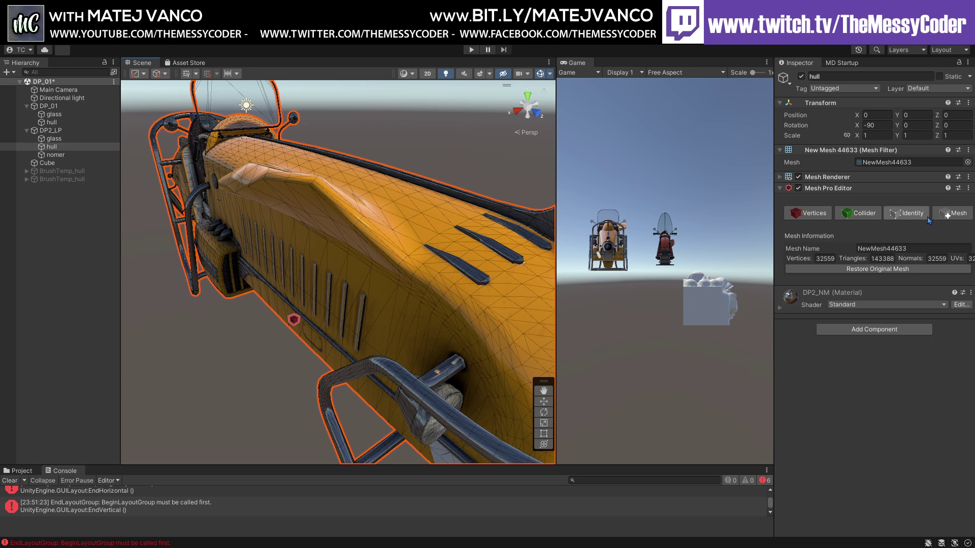
Subdivide the hull at level 3, reaching 239981 vertices and 1290492 triangles
click(958, 219)
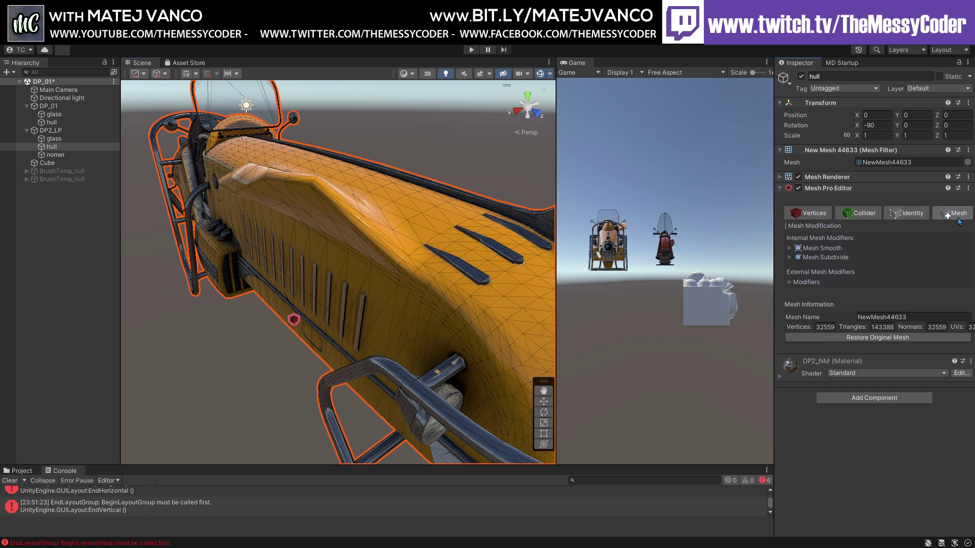
click(789, 257)
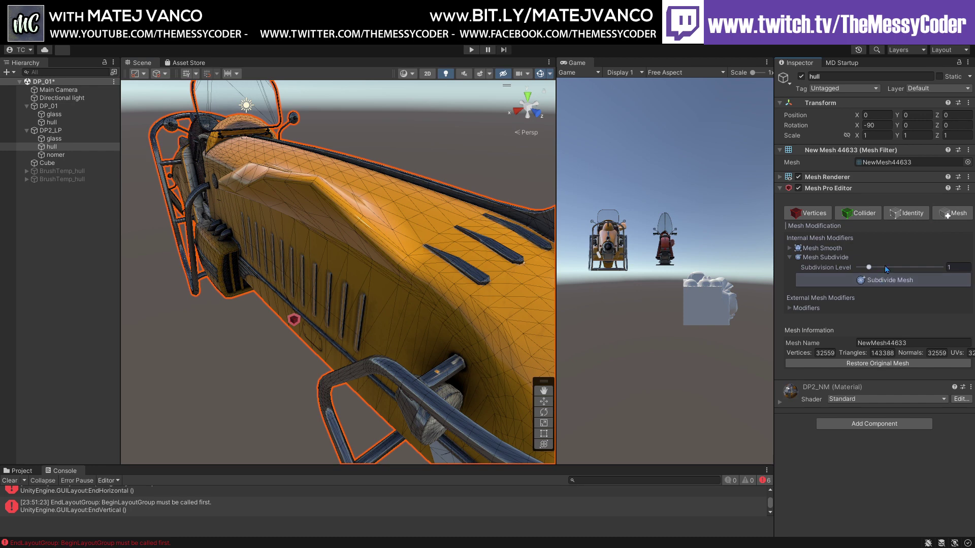
click(889, 267)
click(889, 282)
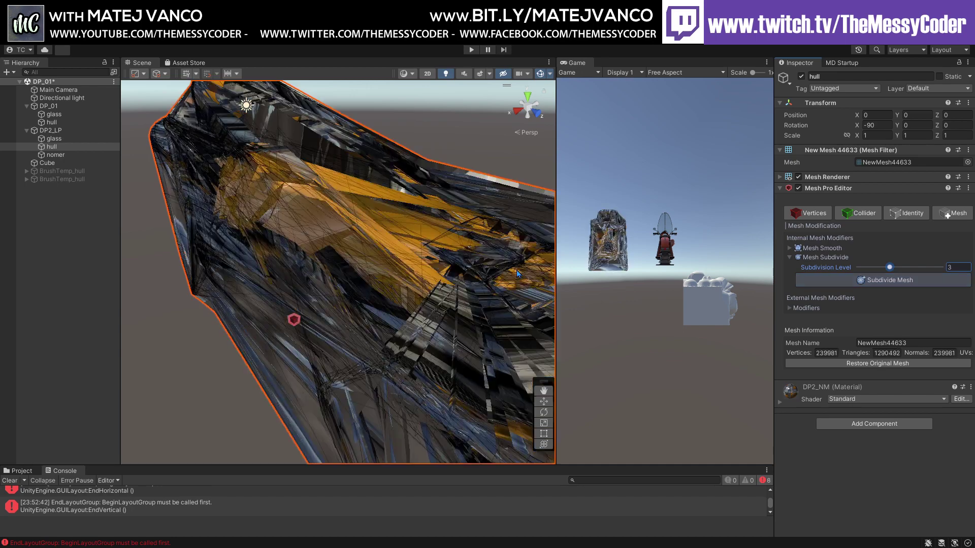
scroll(407, 267, down, 8)
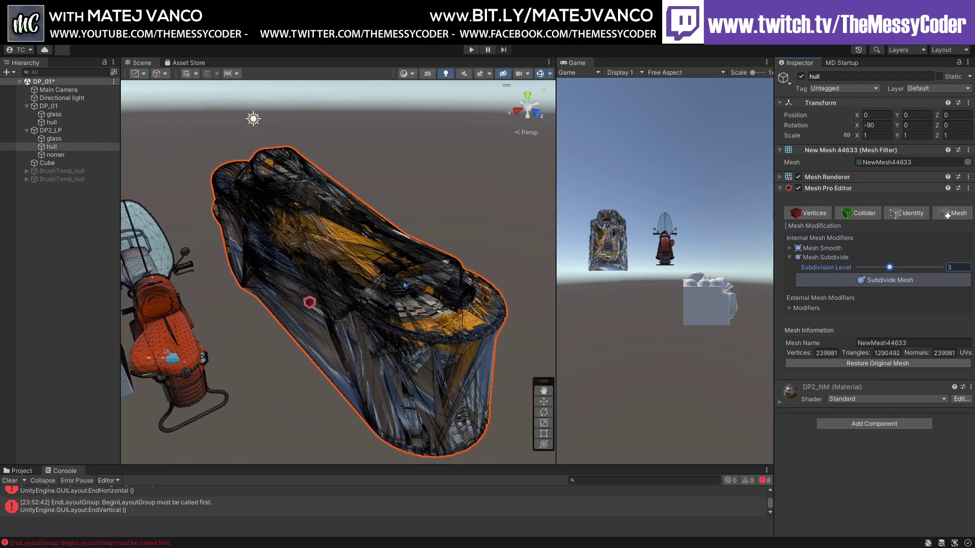
scroll(406, 259, up, 5)
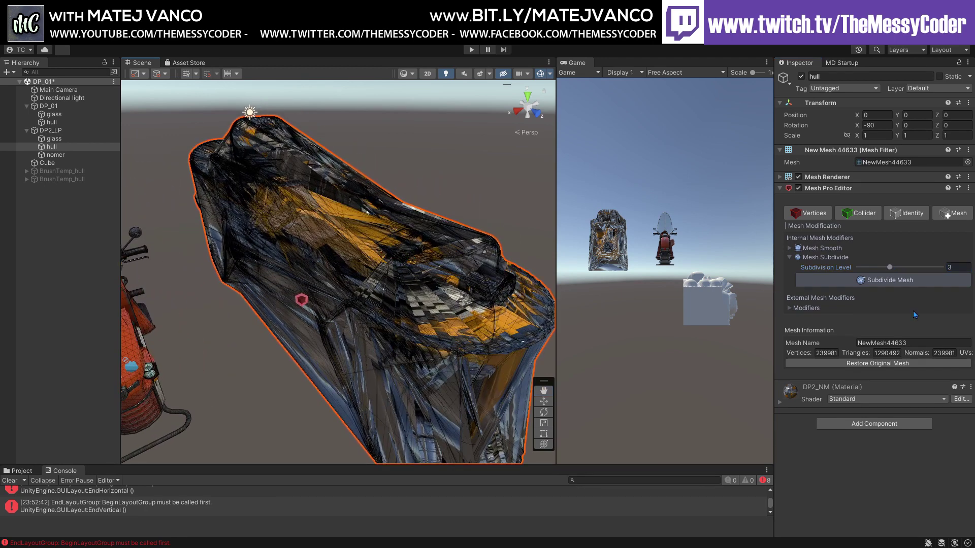
Restore the original mesh and orbit around the hull to confirm its intact shape
click(878, 364)
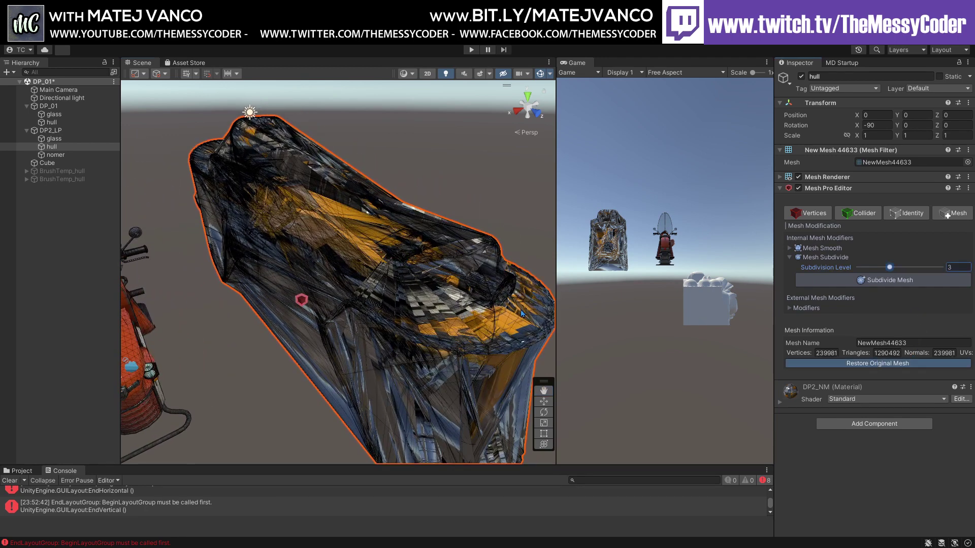
scroll(333, 241, up, 5)
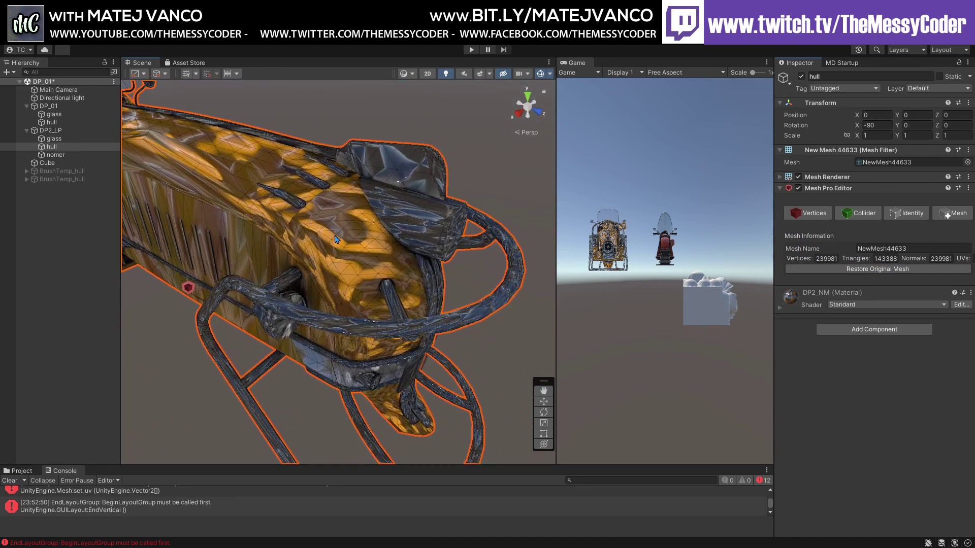
alt+drag(335, 239, 292, 264)
scroll(304, 274, up, 3)
middle_drag(318, 281, 320, 258)
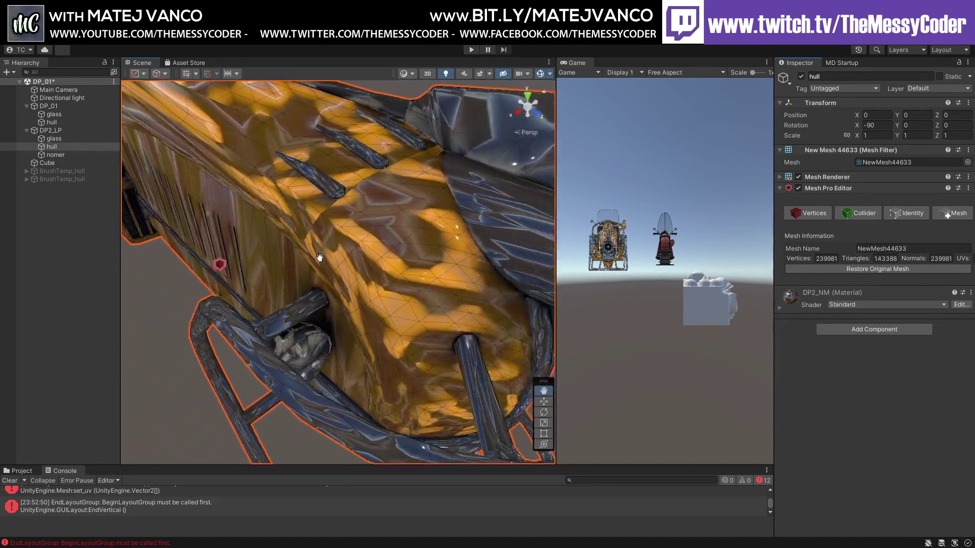
scroll(318, 257, down, 3)
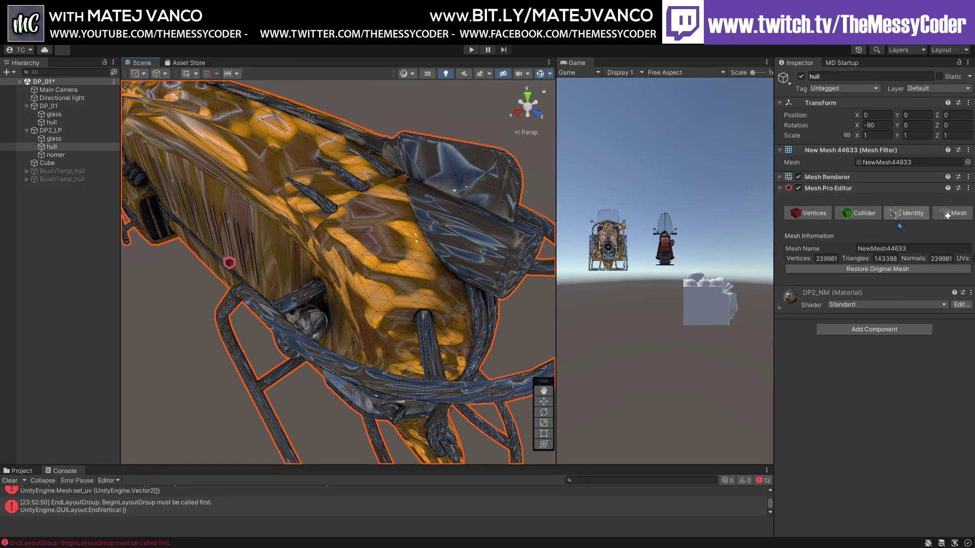
Restore the hull's original mesh again from the Mesh modification options
click(831, 218)
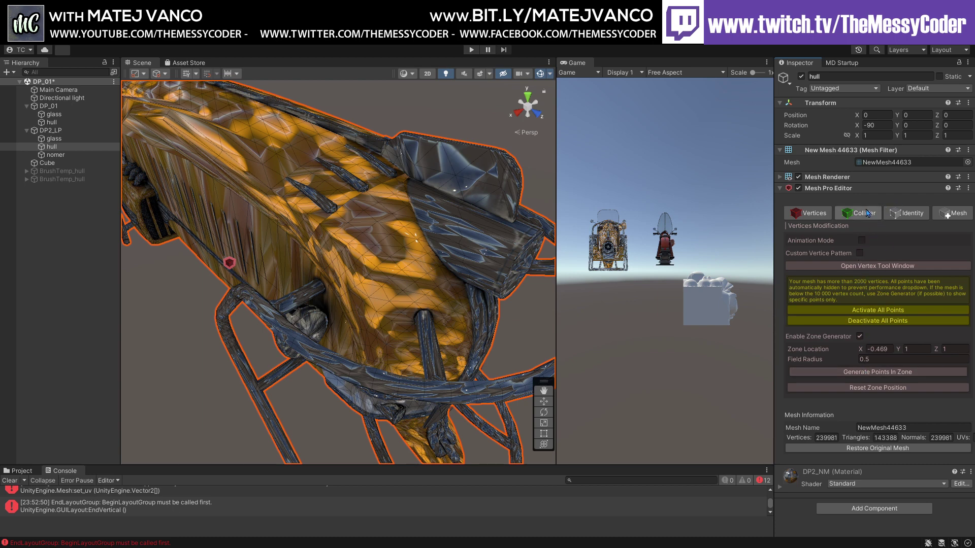
click(964, 214)
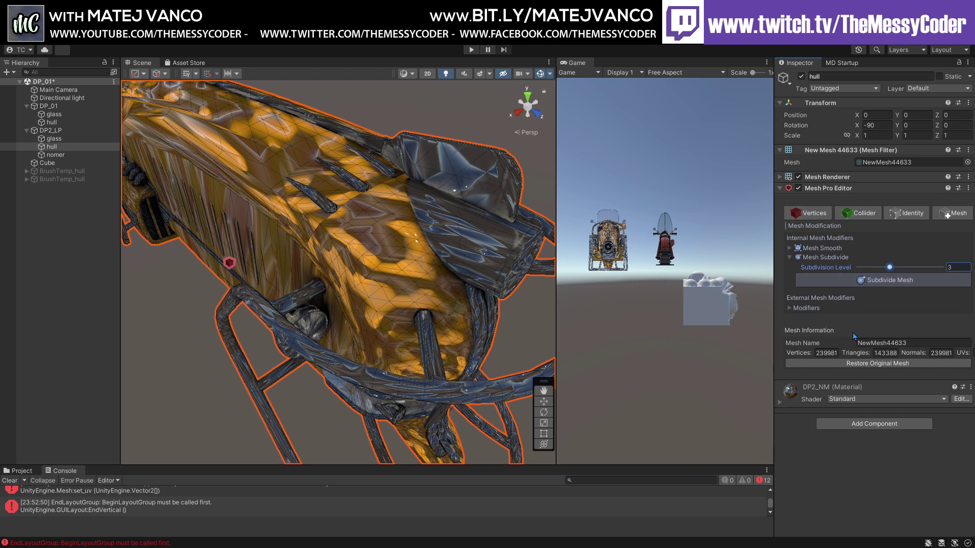
click(862, 365)
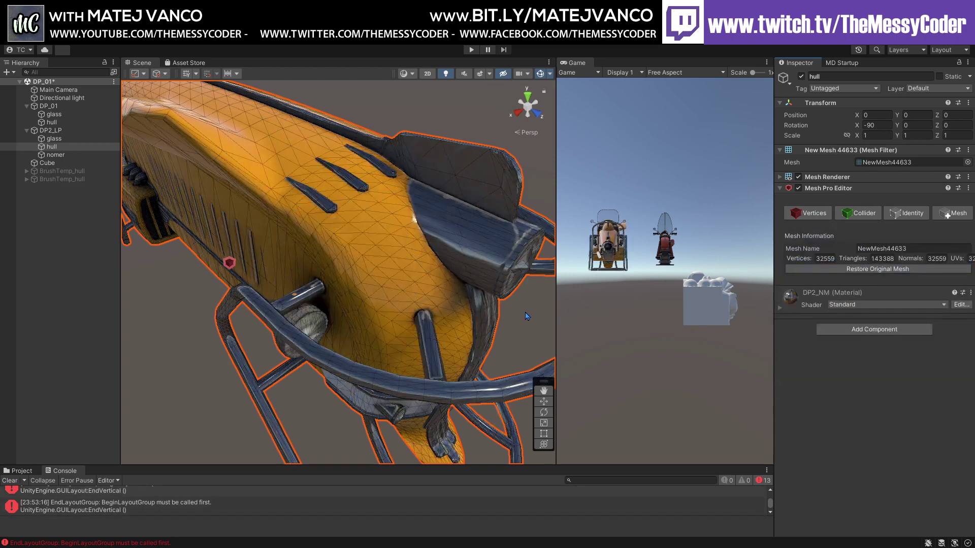
middle_drag(335, 232, 342, 239)
right_drag(342, 240, 330, 237)
alt+drag(334, 242, 333, 252)
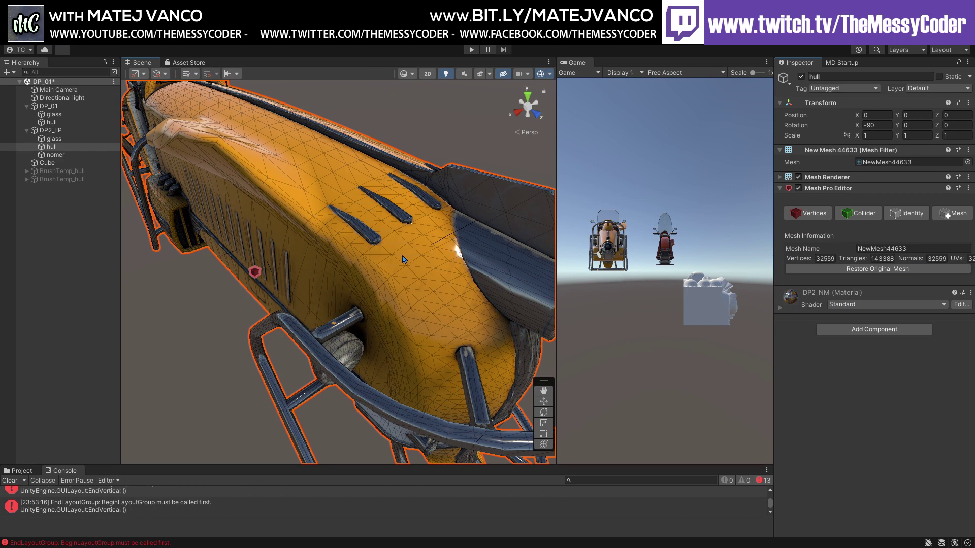
Orbit and pan along the hull, then reopen the Mesh modification options
mouse_move(403, 259)
alt+mouse_down()
mouse_move(387, 268)
mouse_move(403, 265)
alt+mouse_up()
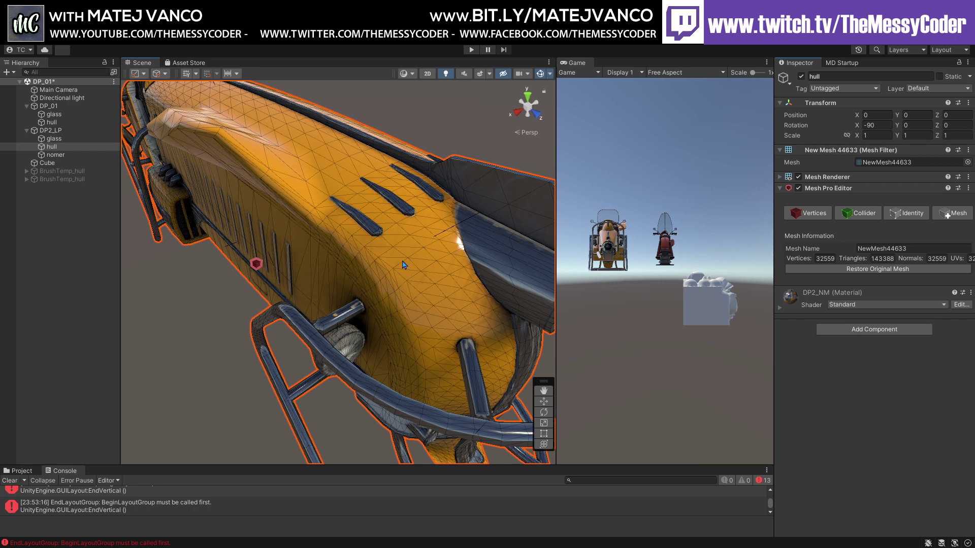
mouse_move(423, 251)
right_down()
mouse_move(405, 248)
mouse_move(424, 246)
right_up()
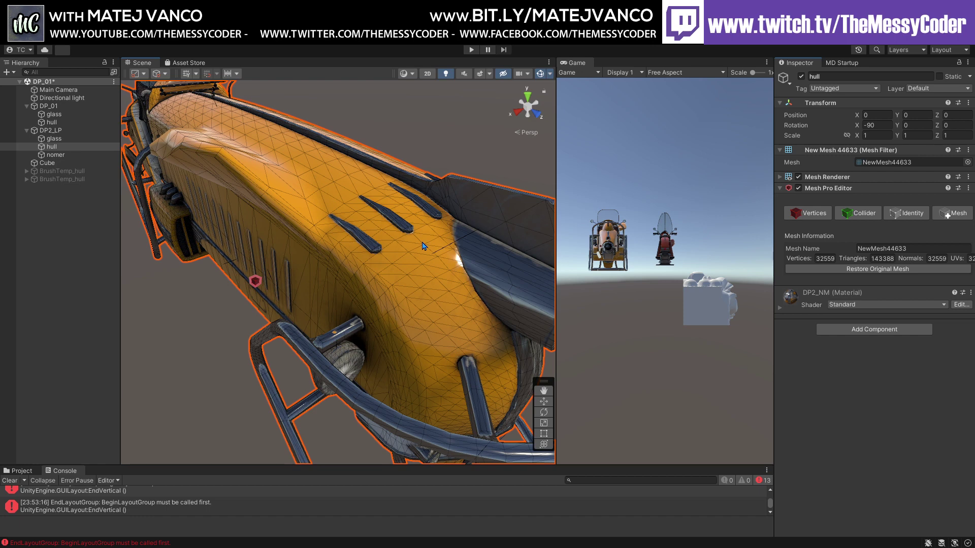
middle_drag(422, 247, 383, 245)
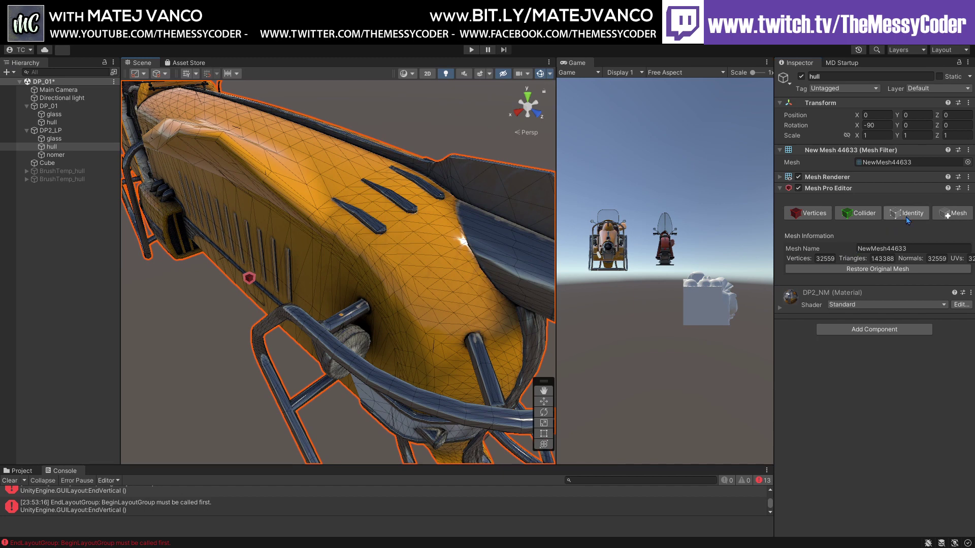
click(956, 210)
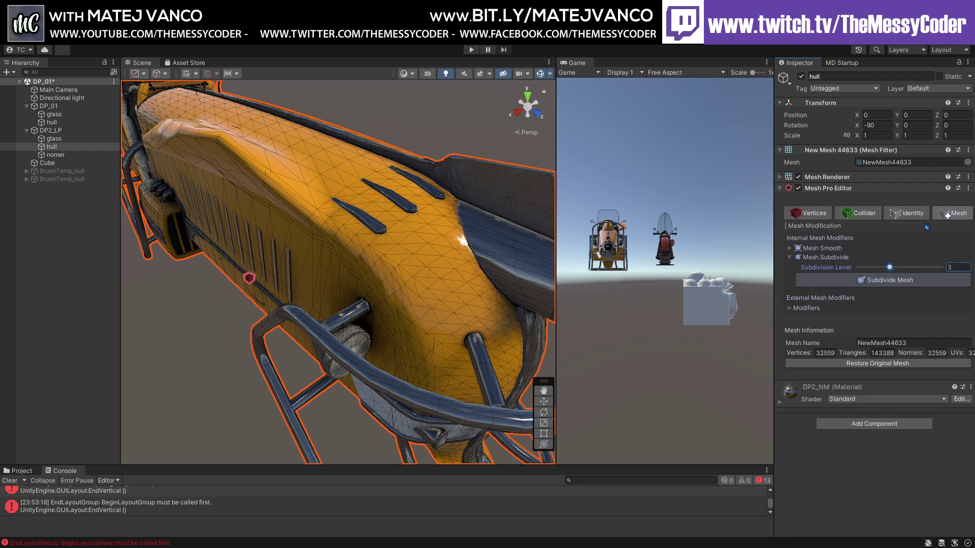
Add Sculpting Lite to the hull and raise its brush strength to 0.26
click(792, 306)
scroll(824, 336, down, 3)
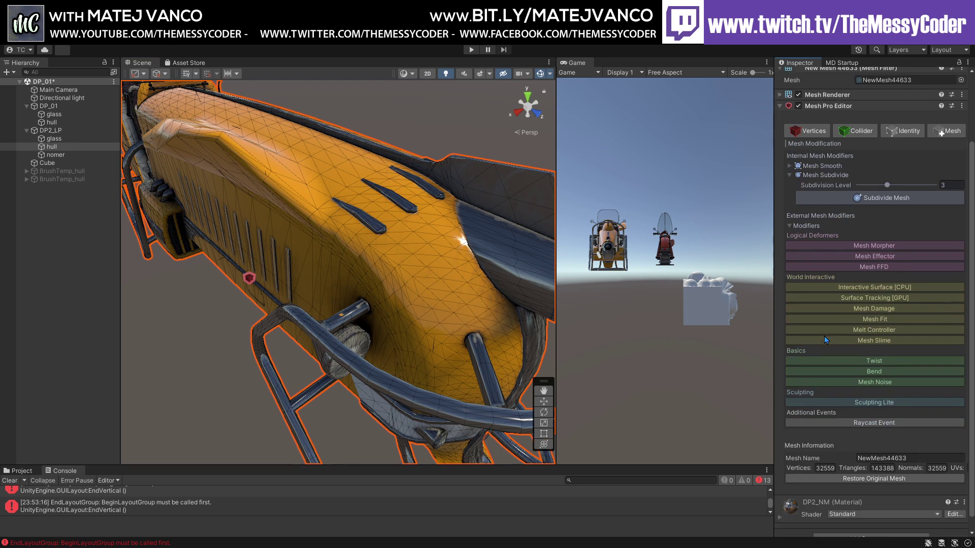
click(860, 403)
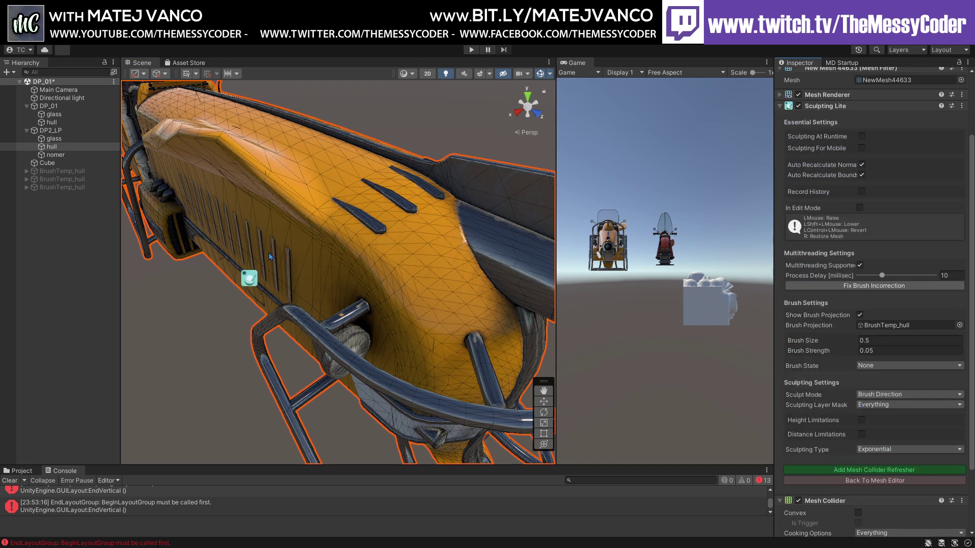
right_drag(448, 246, 419, 246)
middle_drag(419, 245, 410, 248)
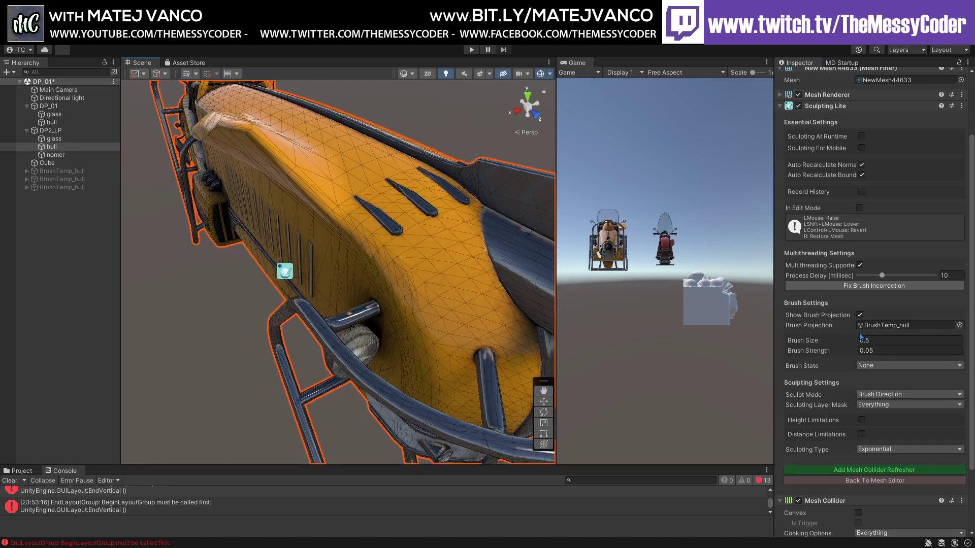
drag(851, 348, 857, 352)
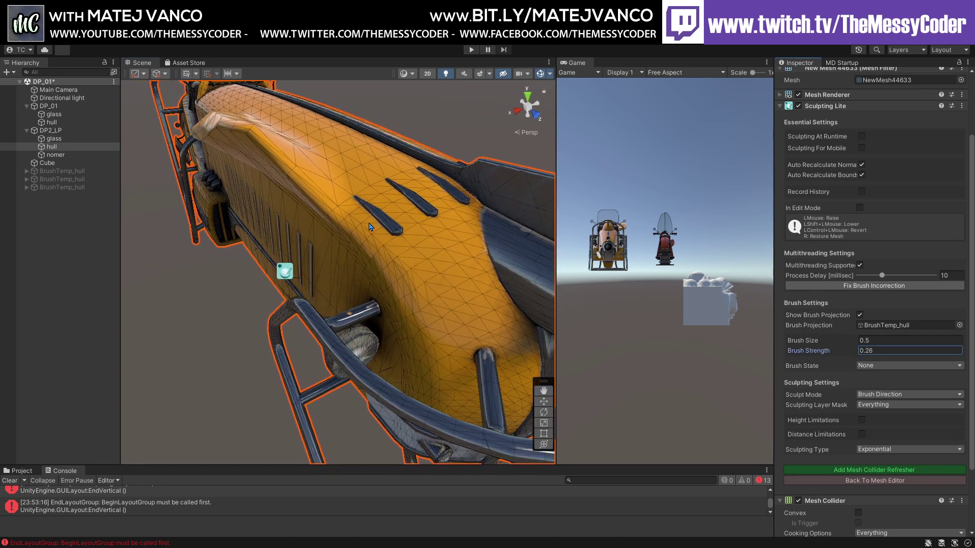
click(381, 258)
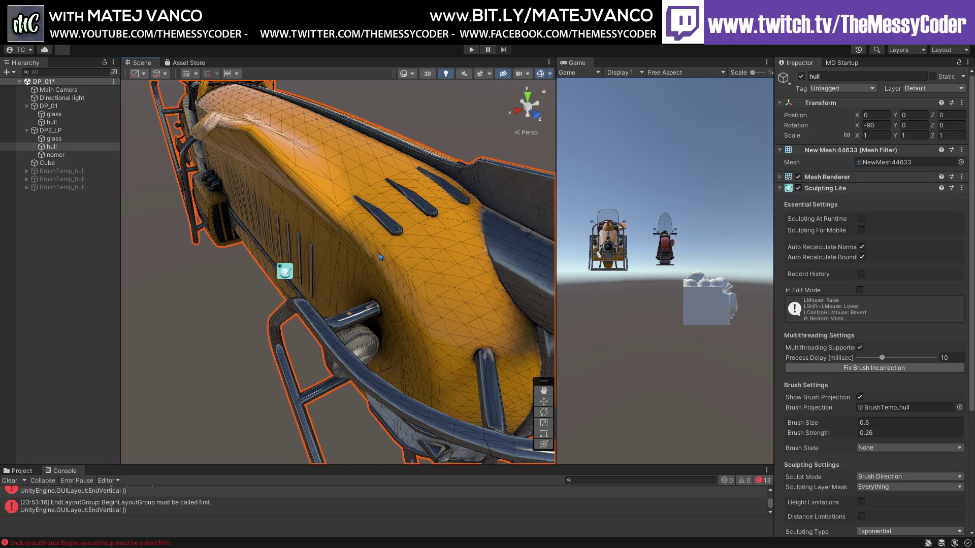
scroll(853, 351, down, 2)
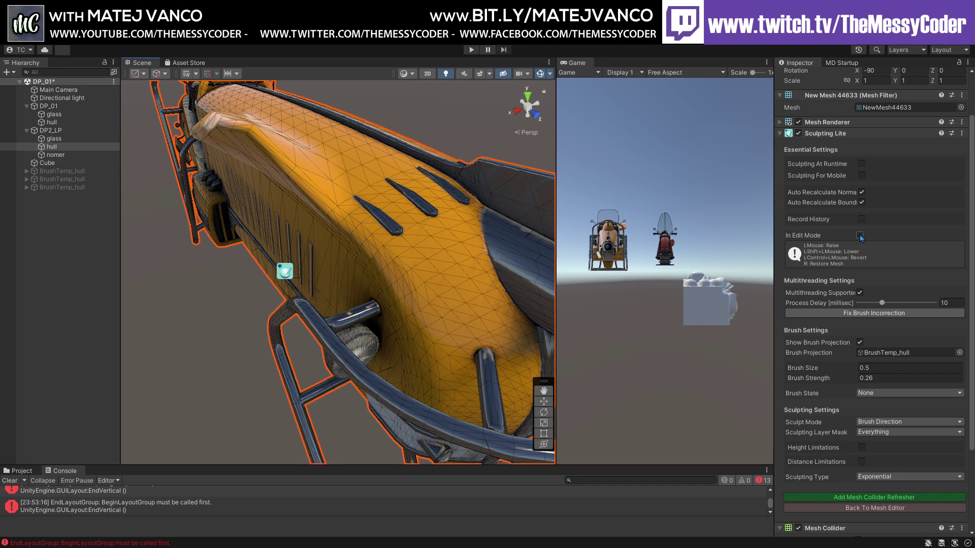
Enable sculpt edit mode, raise bumps on the hull, and set brush size to 0.65
click(860, 235)
mouse_move(336, 215)
mouse_down()
mouse_move(396, 274)
mouse_move(421, 329)
mouse_up()
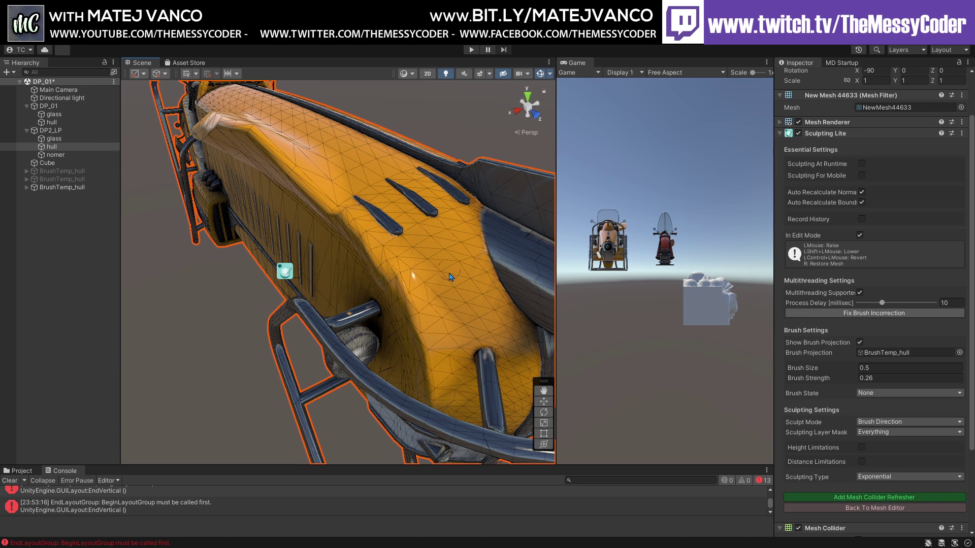
mouse_move(444, 273)
mouse_down()
mouse_move(454, 272)
mouse_move(424, 297)
mouse_move(426, 283)
mouse_up()
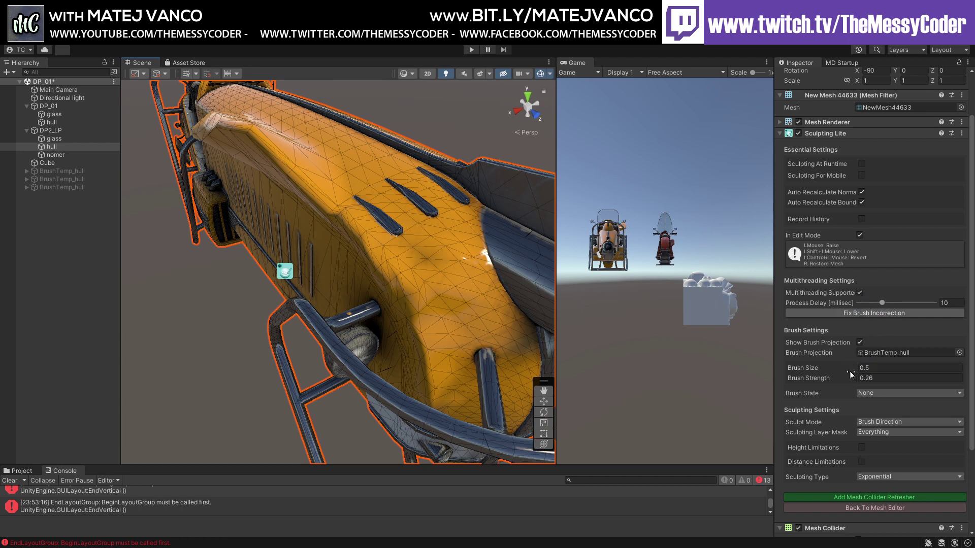
drag(849, 369, 853, 369)
mouse_move(414, 238)
mouse_down()
mouse_move(444, 248)
mouse_move(450, 234)
mouse_move(433, 254)
mouse_move(461, 287)
mouse_up()
right_drag(382, 207, 398, 218)
Raise the hull surface near the fin and sculpt a raised ridge into it
mouse_move(397, 218)
alt+mouse_down()
mouse_move(311, 223)
mouse_move(327, 252)
mouse_move(371, 254)
alt+mouse_up()
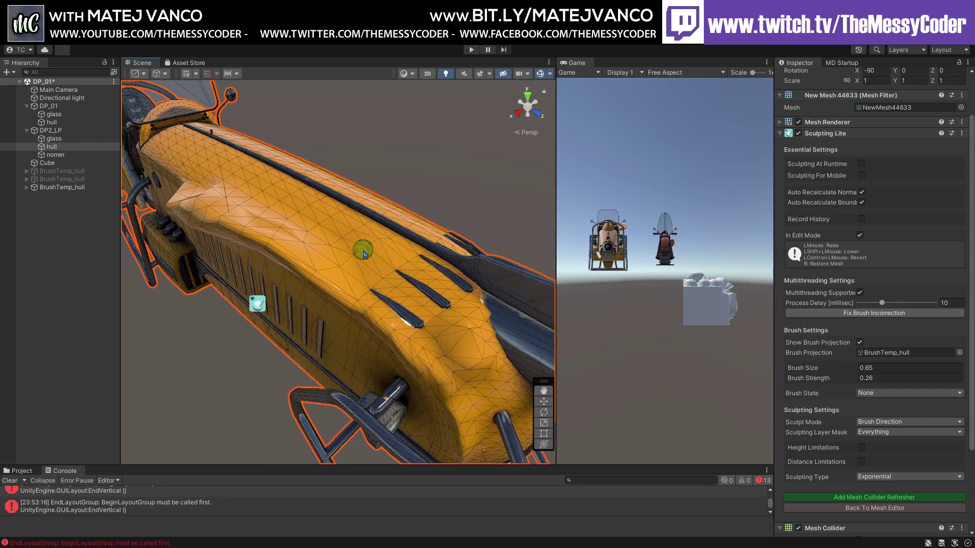
right_drag(361, 249, 331, 263)
mouse_move(410, 241)
mouse_down()
mouse_move(371, 238)
mouse_move(442, 223)
mouse_move(470, 252)
mouse_move(510, 257)
mouse_move(459, 252)
mouse_up()
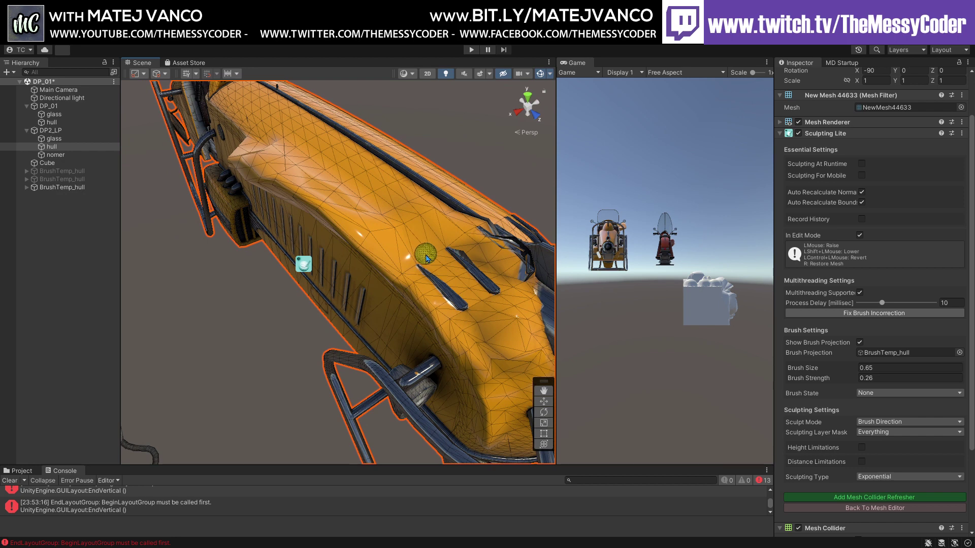
drag(440, 261, 462, 263)
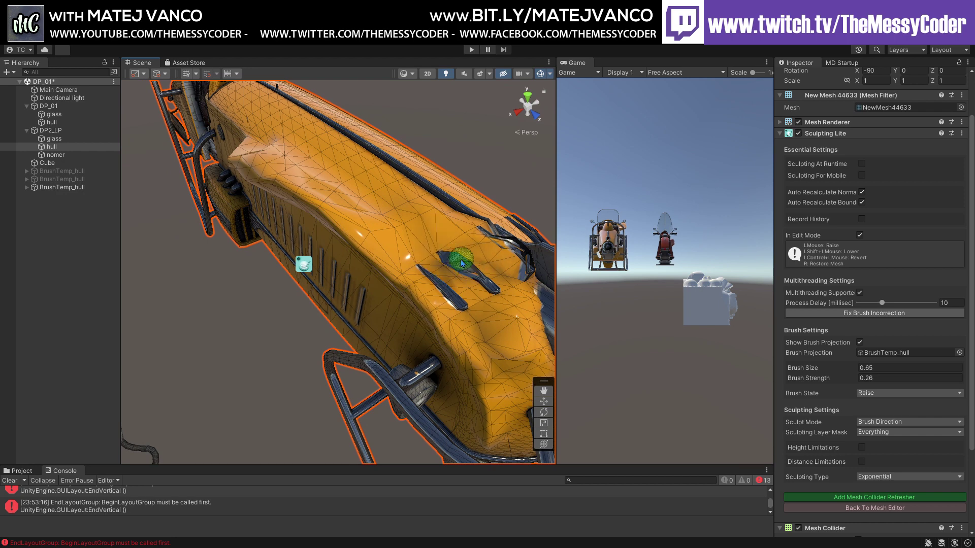
mouse_move(413, 228)
right_down()
mouse_move(407, 235)
mouse_move(427, 215)
mouse_move(374, 273)
right_up()
mouse_move(374, 272)
middle_down()
mouse_move(427, 235)
mouse_move(424, 203)
mouse_move(404, 191)
middle_up()
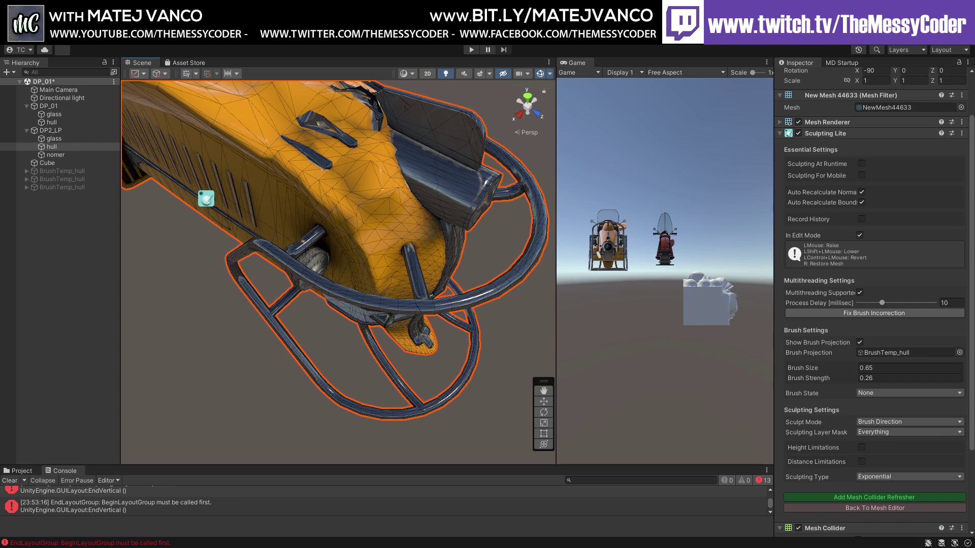
middle_drag(326, 153, 345, 208)
mouse_move(350, 241)
mouse_down()
mouse_move(298, 193)
mouse_move(270, 183)
mouse_move(326, 218)
mouse_up()
alt+drag(357, 255, 336, 244)
middle_drag(336, 245, 354, 265)
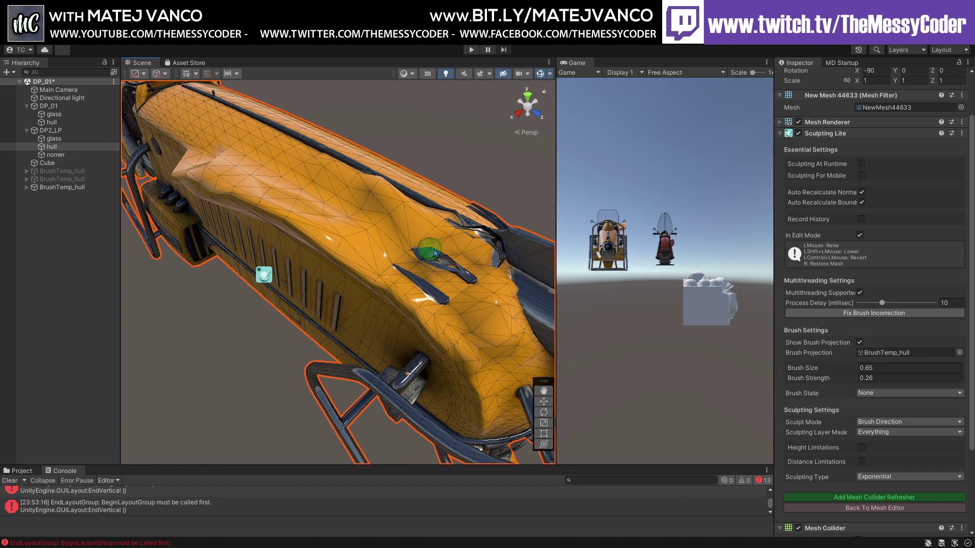
Raise bumps on the hull's top deck and over its slotted side
mouse_move(399, 204)
alt+mouse_down()
mouse_move(422, 221)
mouse_move(373, 204)
alt+mouse_up()
mouse_move(381, 294)
mouse_down()
mouse_move(381, 349)
mouse_move(416, 375)
mouse_move(372, 329)
mouse_move(269, 323)
mouse_up()
mouse_move(269, 323)
middle_down()
mouse_move(306, 331)
mouse_move(311, 282)
mouse_move(350, 327)
middle_up()
drag(351, 269, 391, 297)
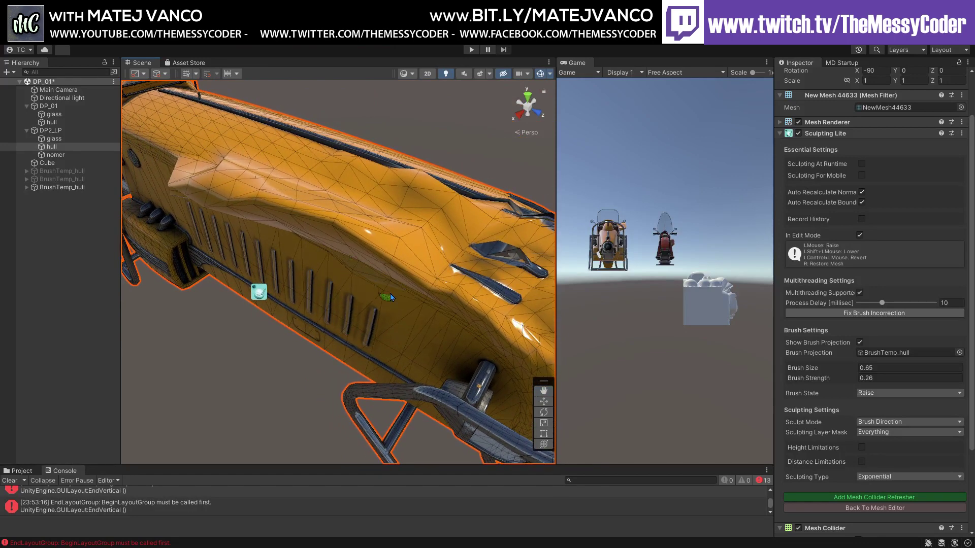
middle_drag(284, 193, 290, 226)
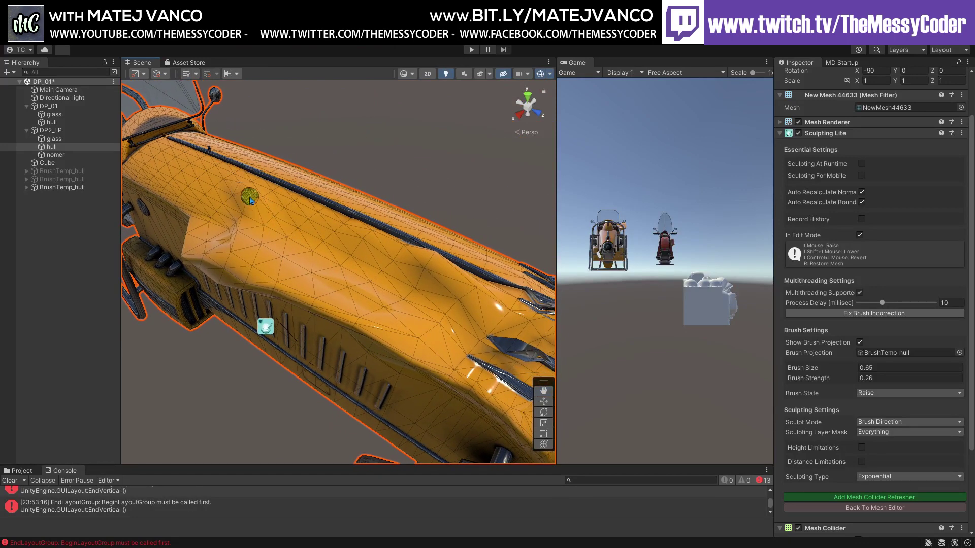
drag(249, 203, 288, 225)
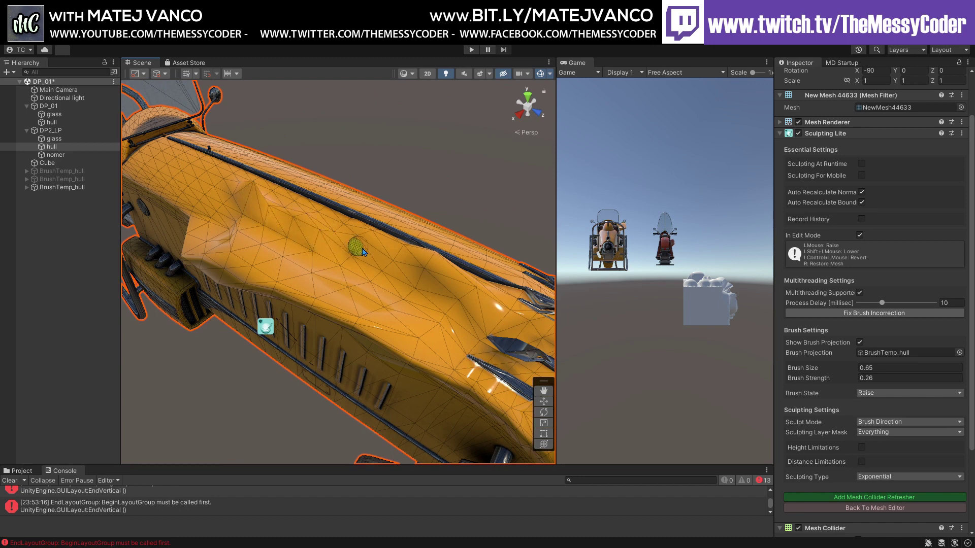
mouse_move(348, 252)
alt+mouse_down()
mouse_move(285, 280)
mouse_move(402, 283)
mouse_move(368, 273)
alt+mouse_up()
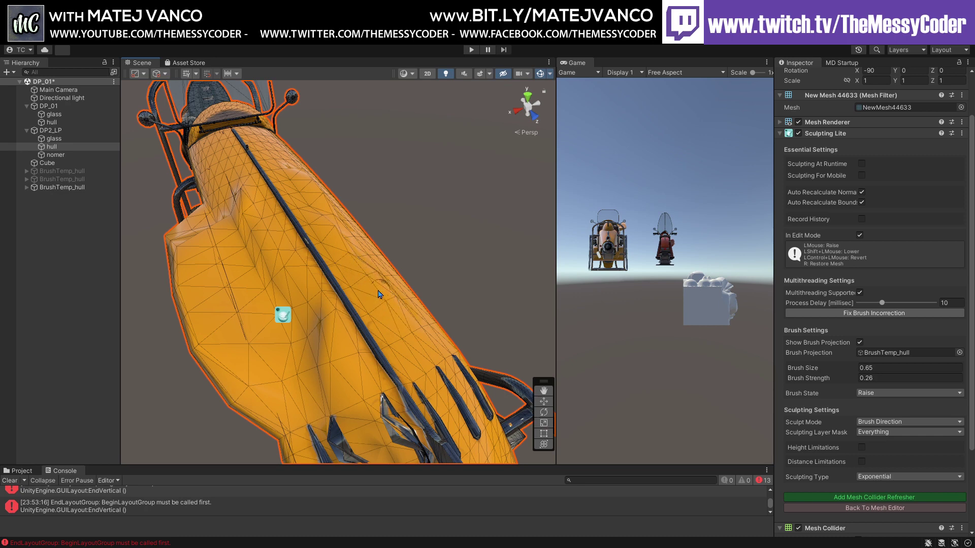
alt+drag(404, 300, 317, 277)
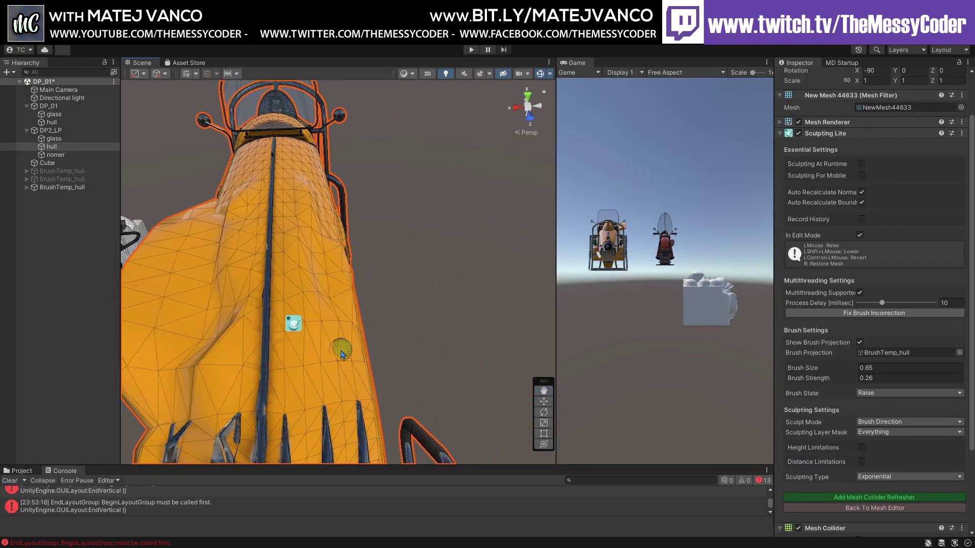
mouse_move(337, 354)
alt+mouse_down()
mouse_move(246, 318)
mouse_move(274, 331)
mouse_move(238, 274)
mouse_move(340, 321)
mouse_move(280, 259)
mouse_move(419, 283)
mouse_move(305, 251)
mouse_move(394, 274)
mouse_move(336, 264)
mouse_move(311, 246)
mouse_move(366, 218)
mouse_move(195, 305)
mouse_move(272, 315)
alt+mouse_up()
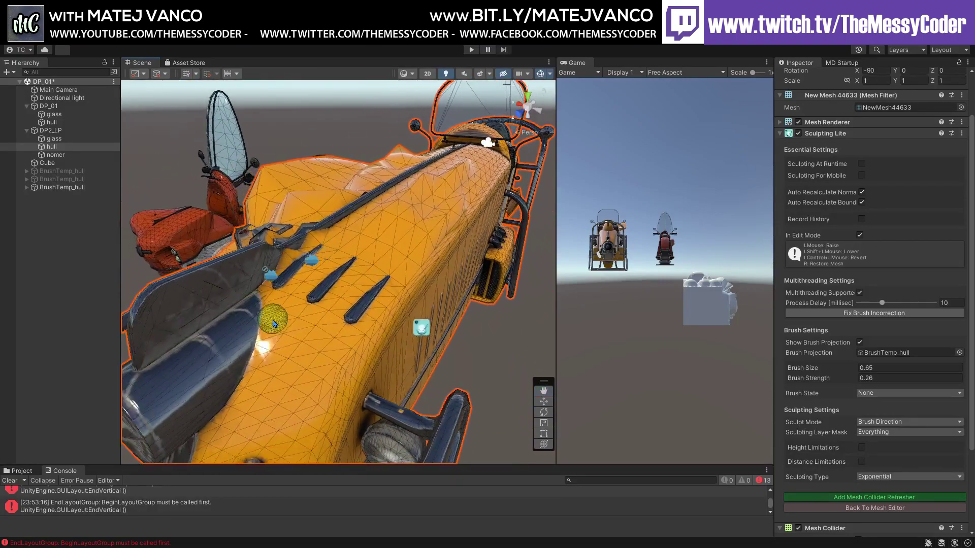
Raise a bulge along the upper hull and reshape the edge near the side fins
mouse_move(299, 365)
alt+mouse_down()
mouse_move(277, 276)
mouse_move(283, 298)
mouse_move(221, 284)
mouse_move(336, 304)
mouse_move(345, 291)
alt+mouse_up()
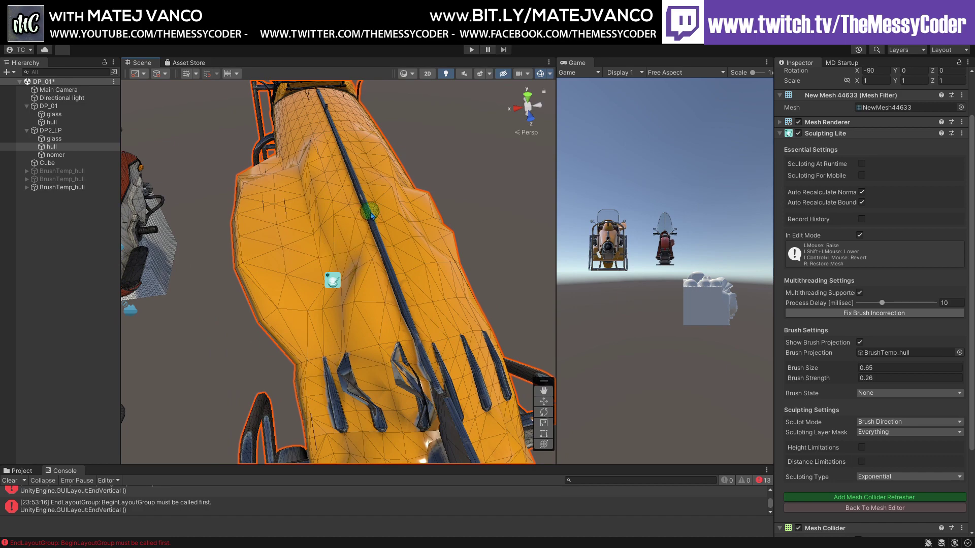
mouse_move(371, 216)
alt+mouse_down()
mouse_move(325, 223)
mouse_move(337, 235)
mouse_move(355, 220)
mouse_move(254, 231)
mouse_move(300, 227)
alt+mouse_up()
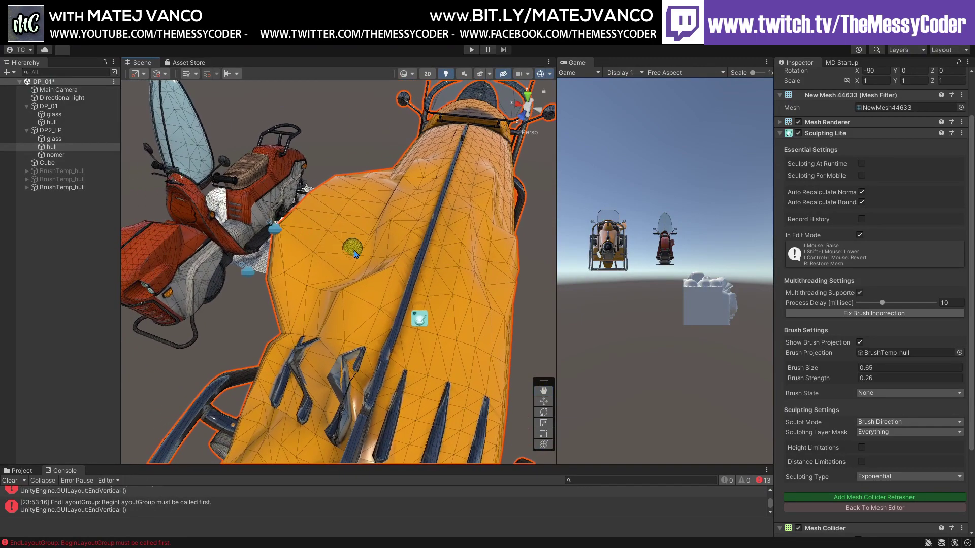
mouse_move(354, 253)
alt+mouse_down()
mouse_move(329, 250)
mouse_move(409, 243)
mouse_move(193, 261)
mouse_move(247, 204)
mouse_move(246, 243)
mouse_move(347, 238)
mouse_move(310, 272)
alt+mouse_up()
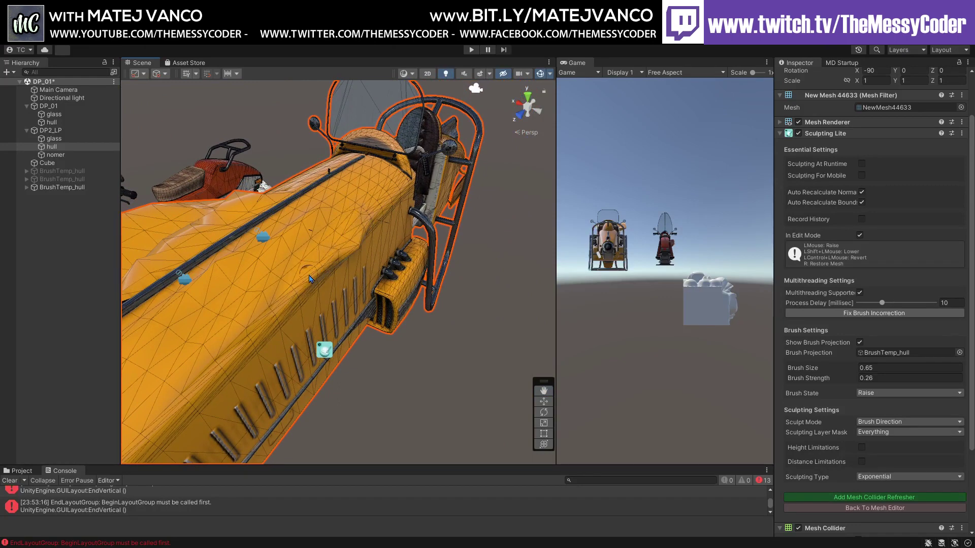
drag(350, 237, 335, 264)
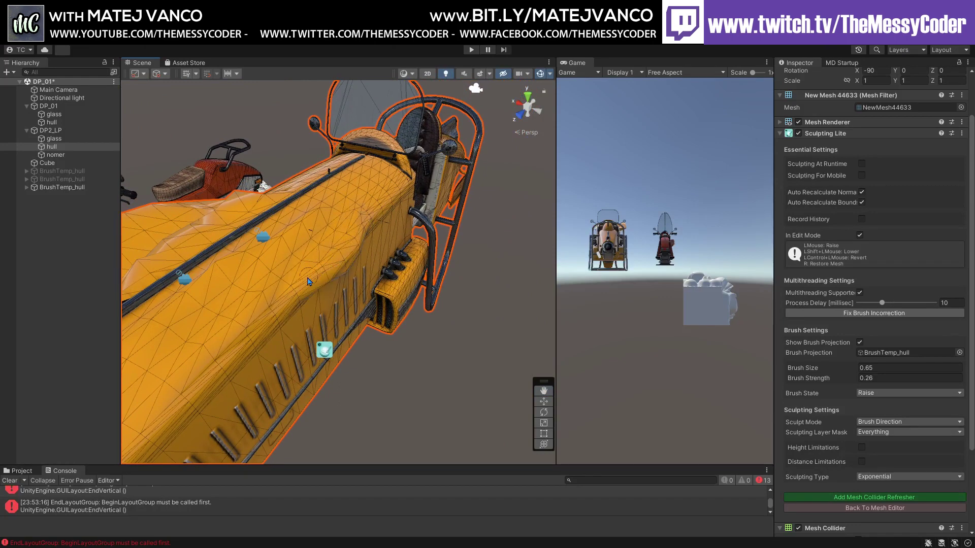
drag(315, 274, 301, 305)
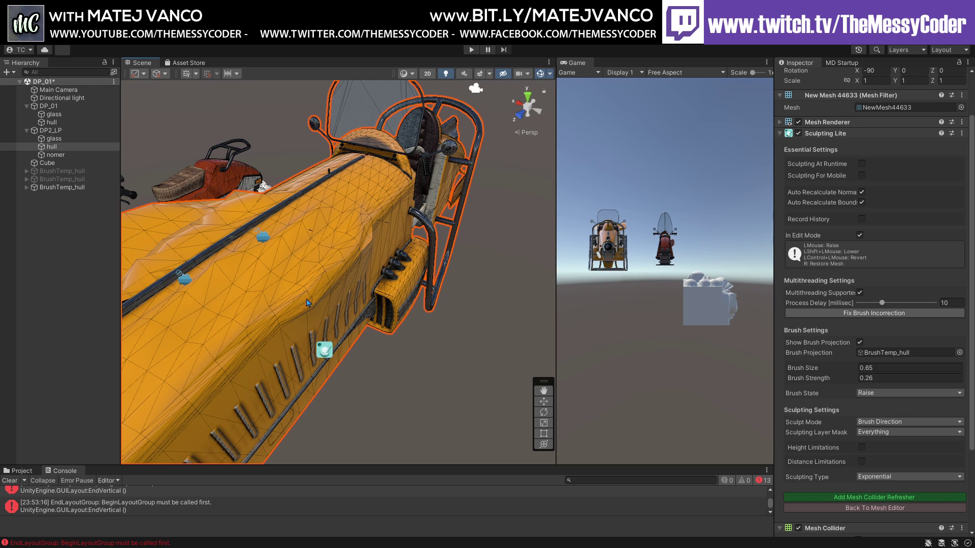
Reshape the raised ridge and add a new ridge above the hull's slatted side
mouse_move(365, 249)
mouse_down()
mouse_move(353, 270)
mouse_move(289, 313)
mouse_move(223, 398)
mouse_up()
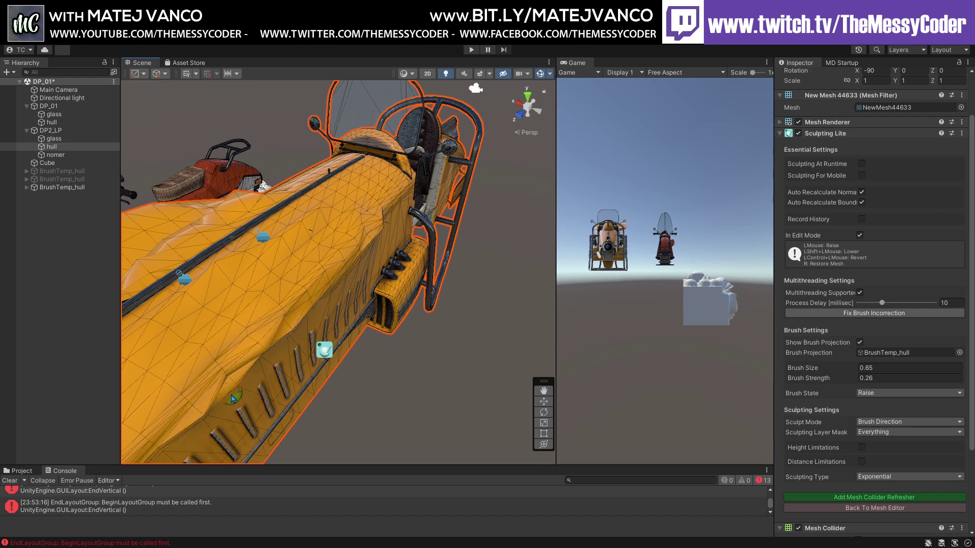
alt+drag(236, 343, 328, 305)
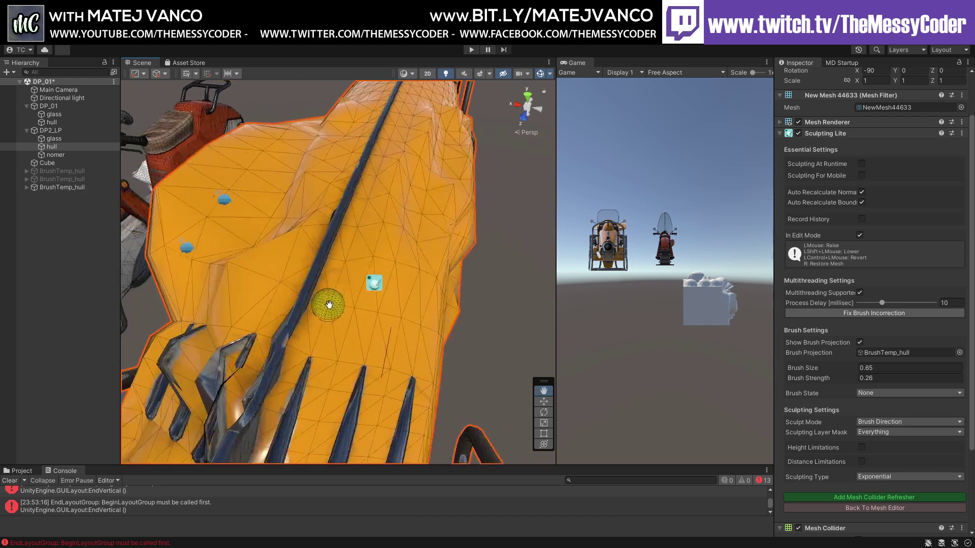
middle_drag(328, 305, 315, 306)
alt+drag(315, 306, 308, 231)
mouse_move(212, 267)
mouse_down()
mouse_move(213, 276)
mouse_move(218, 213)
mouse_move(204, 236)
mouse_move(159, 261)
mouse_move(203, 293)
mouse_move(204, 279)
mouse_move(215, 285)
mouse_move(258, 334)
mouse_move(340, 348)
mouse_move(344, 374)
mouse_move(264, 305)
mouse_move(329, 313)
mouse_move(357, 283)
mouse_move(276, 278)
mouse_move(318, 290)
mouse_move(252, 262)
mouse_move(268, 240)
mouse_up()
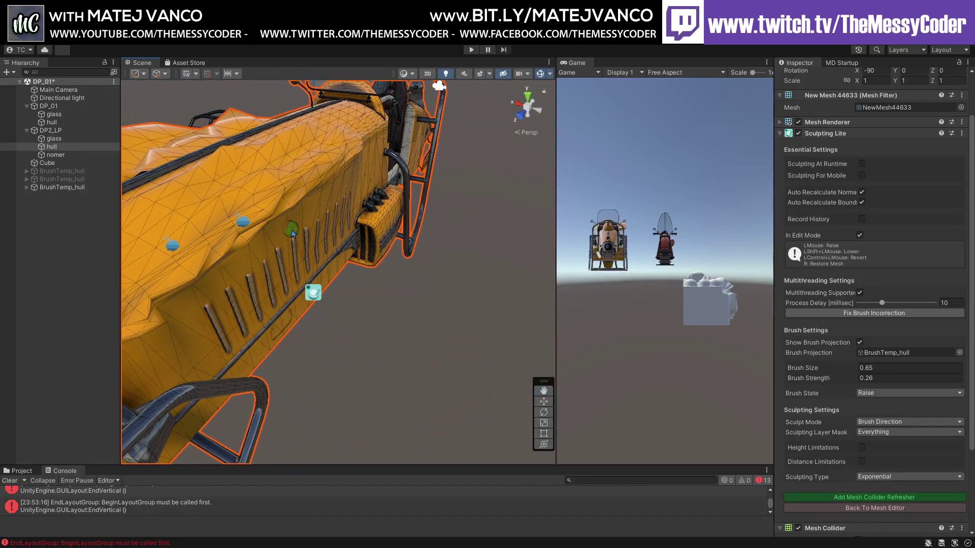
Raise the yellow hull's side panel beside the cockpit with two Raise brush strokes
mouse_move(318, 203)
alt+mouse_down()
mouse_move(307, 219)
mouse_move(324, 281)
mouse_move(298, 250)
mouse_move(309, 226)
alt+mouse_up()
middle_drag(309, 226, 366, 183)
scroll(399, 219, up, 4)
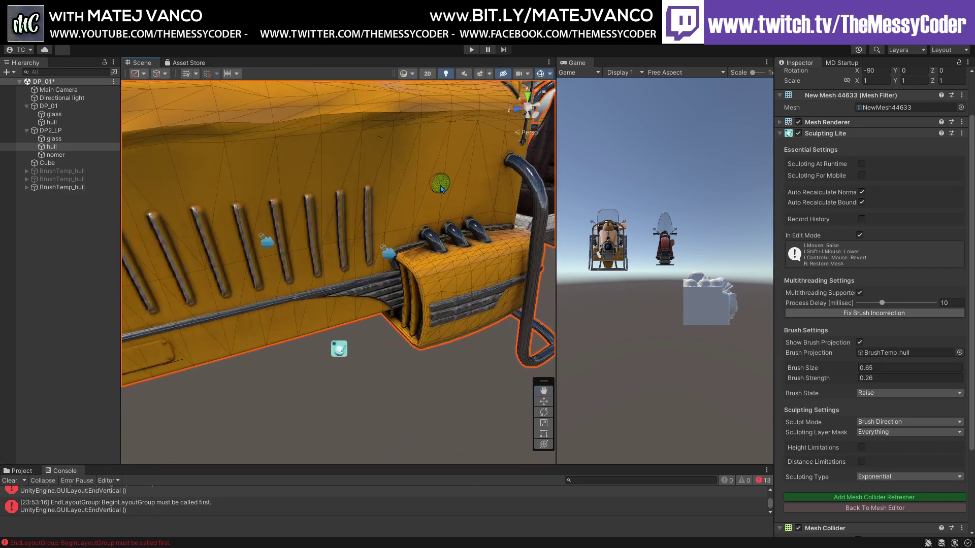
drag(441, 185, 418, 121)
mouse_move(463, 141)
mouse_down()
mouse_move(455, 127)
mouse_move(477, 135)
mouse_up()
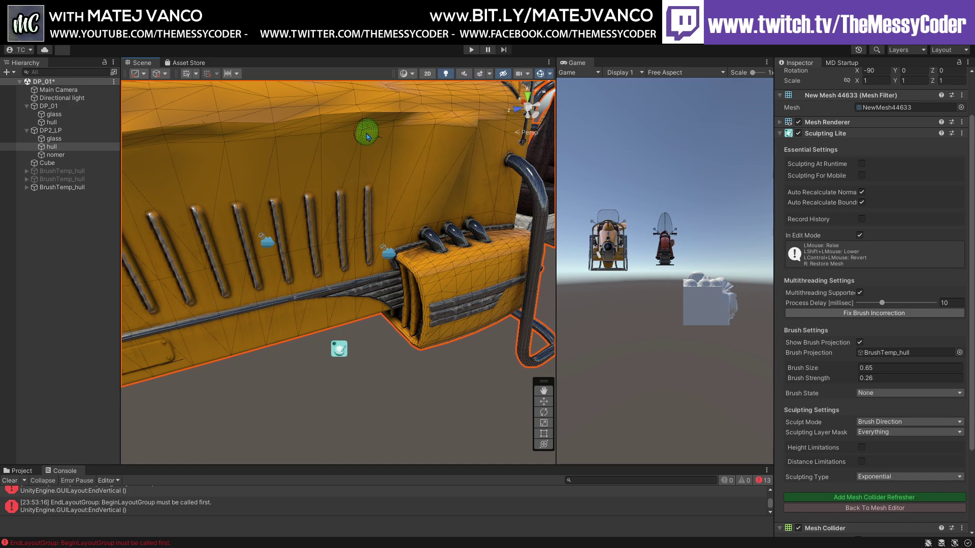
Orbit around the vehicle past the cockpit and nose to the red scooter's rear
mouse_move(367, 136)
alt+mouse_down()
mouse_move(327, 232)
mouse_move(348, 272)
mouse_move(384, 279)
alt+mouse_up()
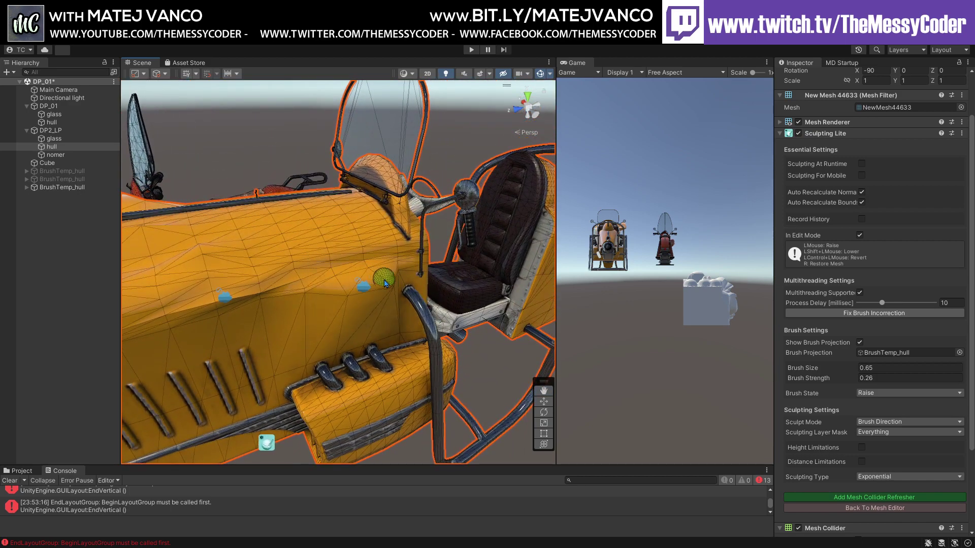
alt+drag(216, 244, 376, 276)
scroll(375, 277, up, 3)
scroll(375, 277, down, 4)
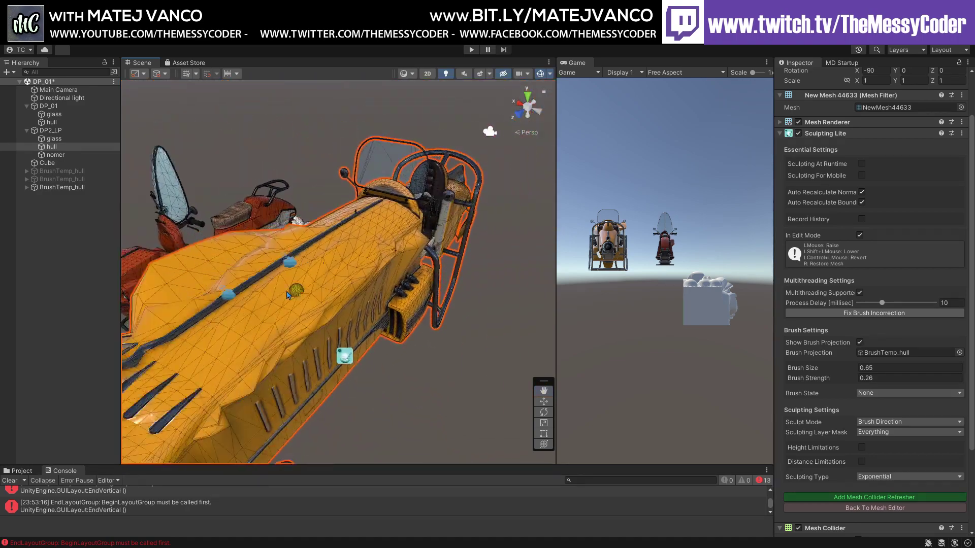
alt+drag(264, 264, 325, 280)
mouse_move(442, 235)
alt+mouse_down()
mouse_move(460, 214)
mouse_move(324, 253)
alt+mouse_up()
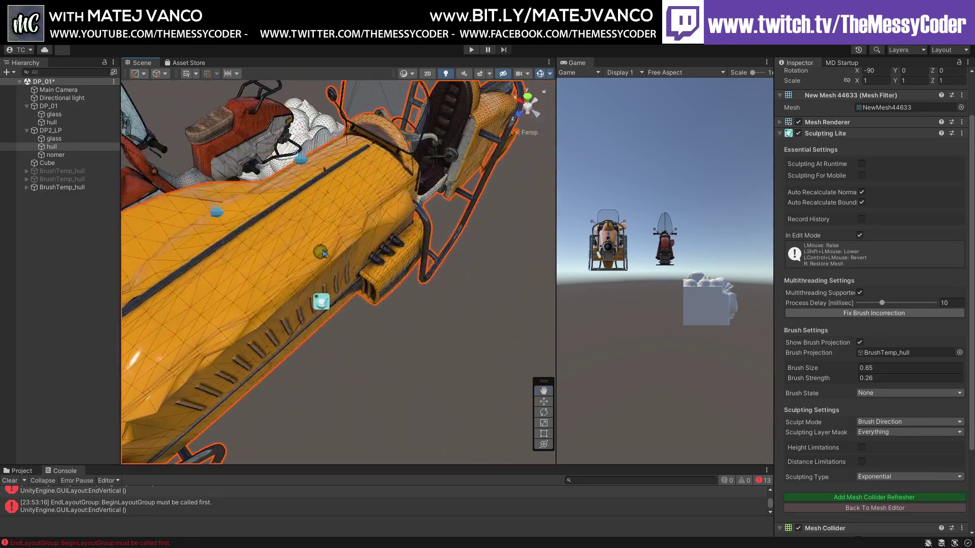
alt+drag(211, 297, 312, 283)
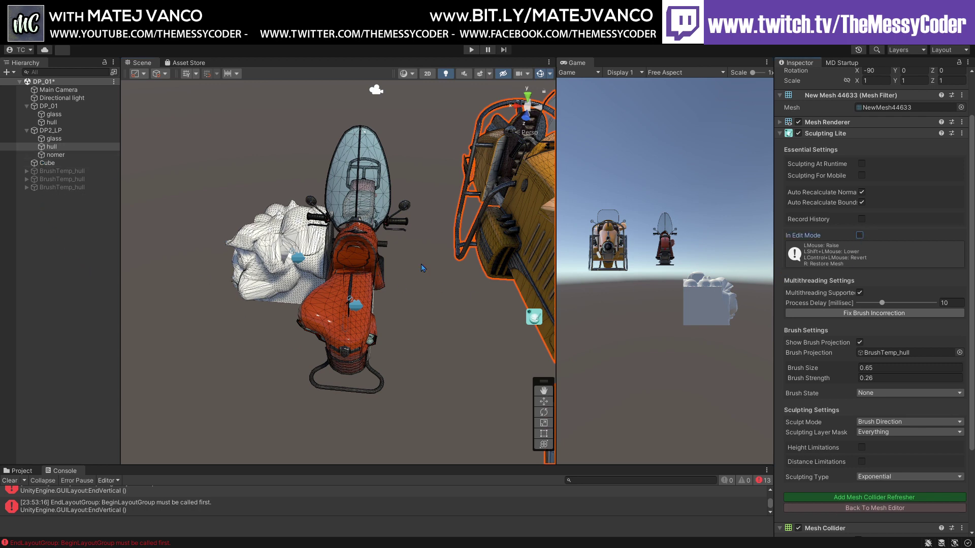
Select the red scooter's hull and press Sculpt This Mesh In Editor Scene in SculptingPro Model
click(354, 289)
alt+drag(353, 288, 422, 265)
scroll(338, 263, up, 10)
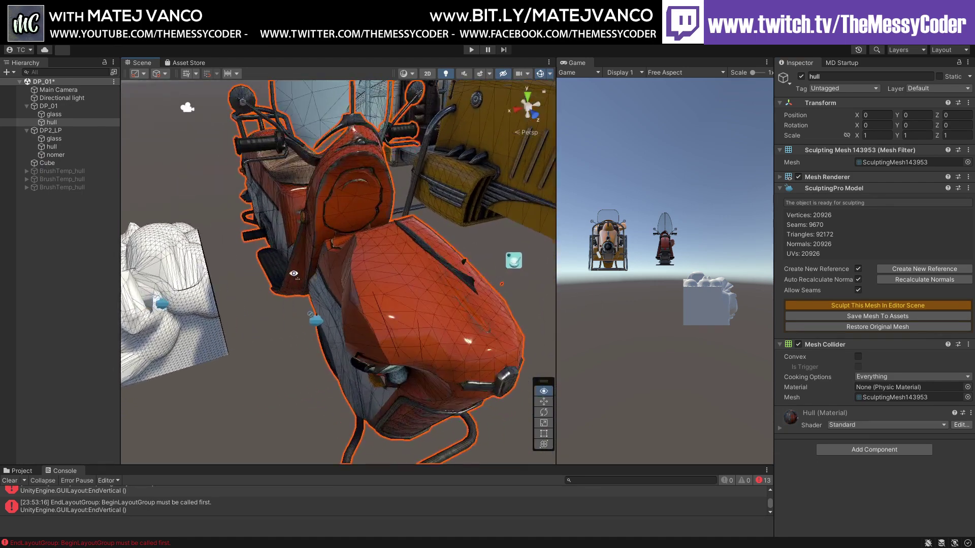
middle_drag(339, 263, 320, 273)
alt+drag(320, 272, 278, 279)
click(826, 306)
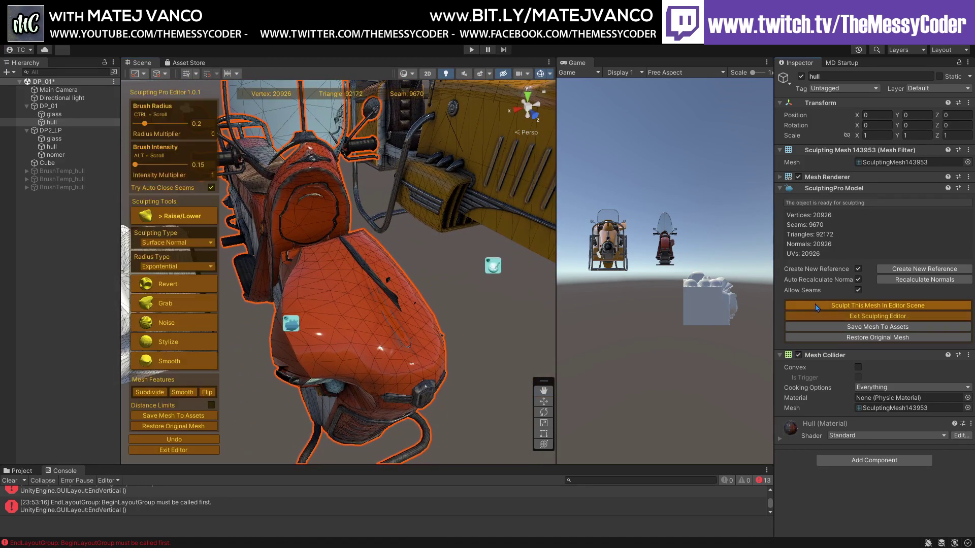
Pan and orbit around the red scooter, ending on the Sculpting Pro Asset Store page
mouse_move(271, 263)
middle_down()
mouse_move(370, 268)
mouse_move(287, 261)
middle_up()
alt+drag(286, 261, 234, 277)
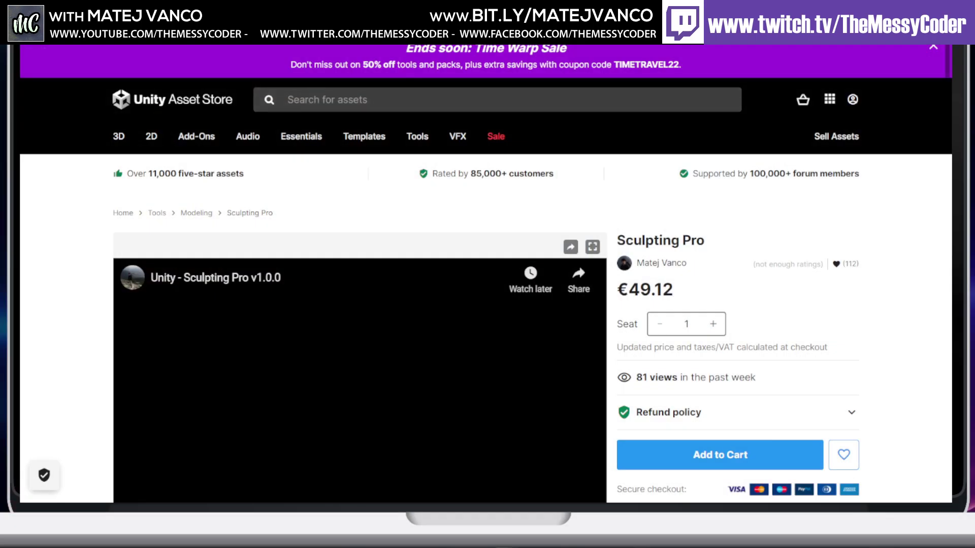
scroll(486, 305, down, 7)
scroll(485, 305, up, 5)
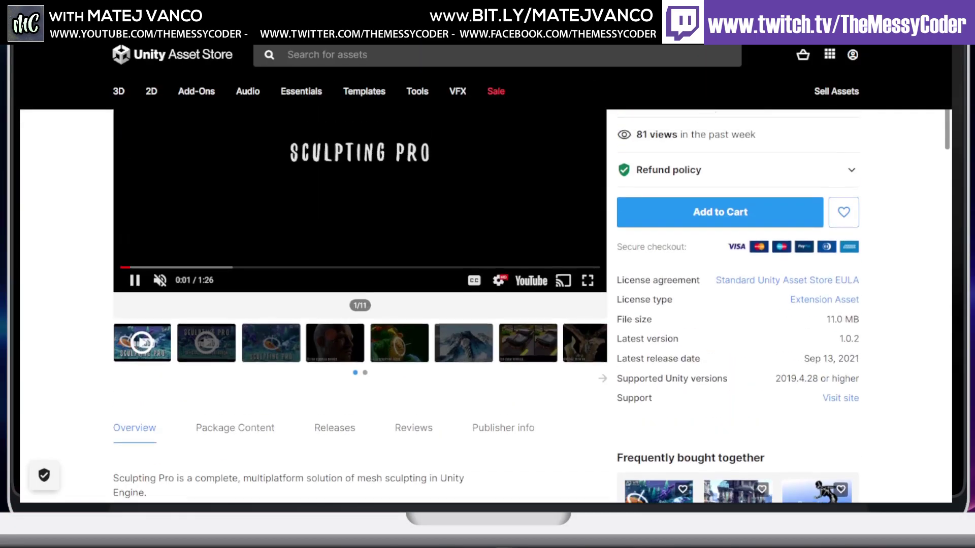
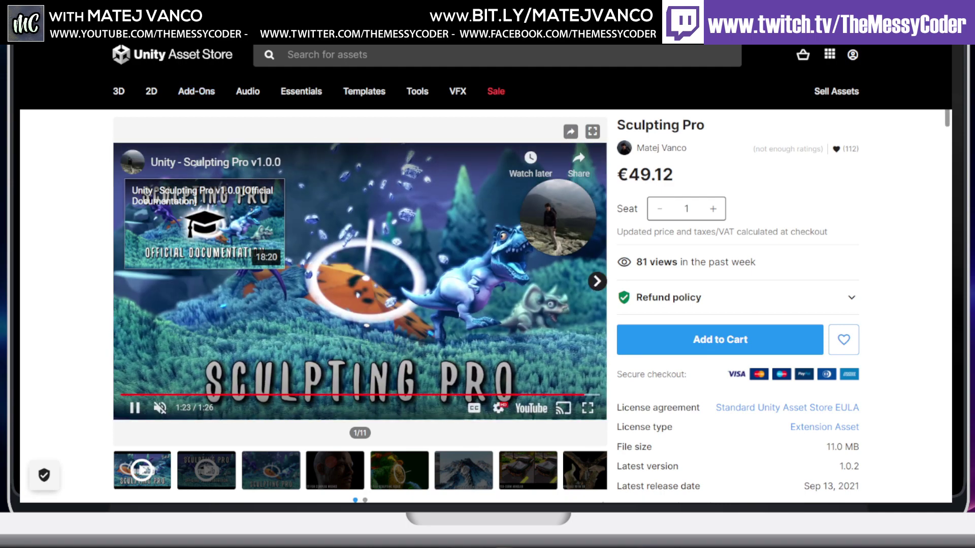
Show the fourth thumbnail's media in the Sculpting Pro product gallery
click(343, 481)
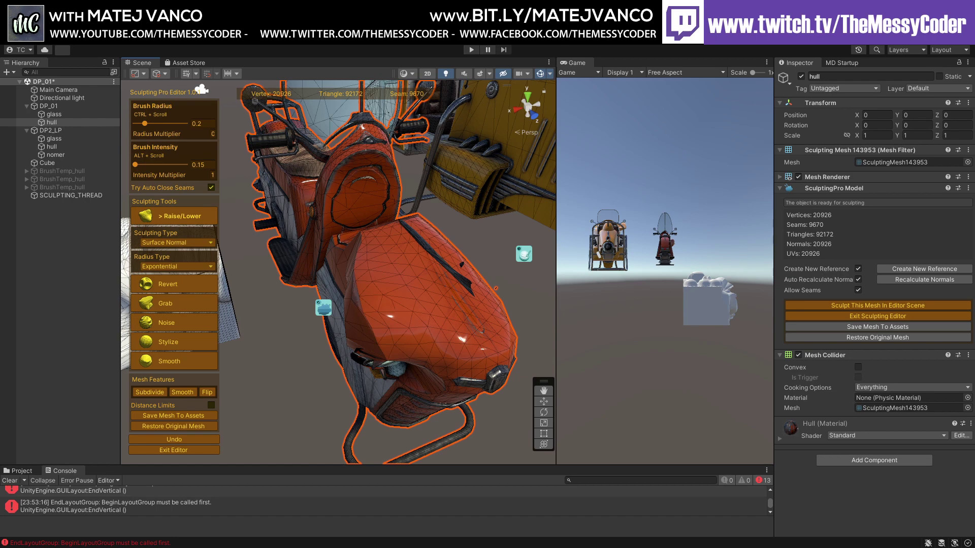
Orbit to the scooter's side, swell its front tank with a Raise/Lower stroke, and select Noise
mouse_move(327, 221)
alt+mouse_down()
mouse_move(392, 213)
mouse_move(333, 214)
mouse_move(314, 229)
alt+mouse_up()
middle_drag(326, 294, 399, 248)
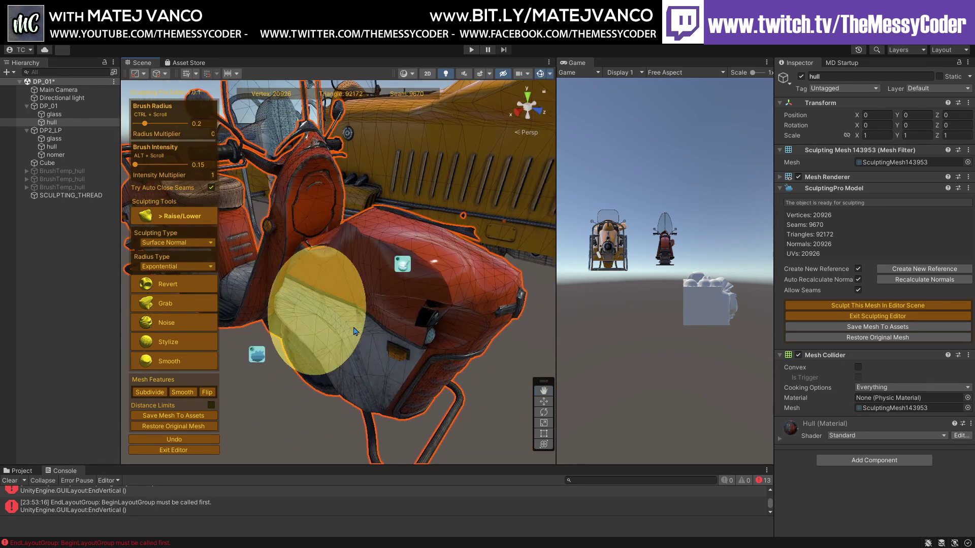
mouse_move(378, 296)
alt+mouse_down()
mouse_move(384, 277)
mouse_move(379, 293)
mouse_move(358, 289)
mouse_move(403, 286)
mouse_move(388, 278)
mouse_move(399, 297)
alt+mouse_up()
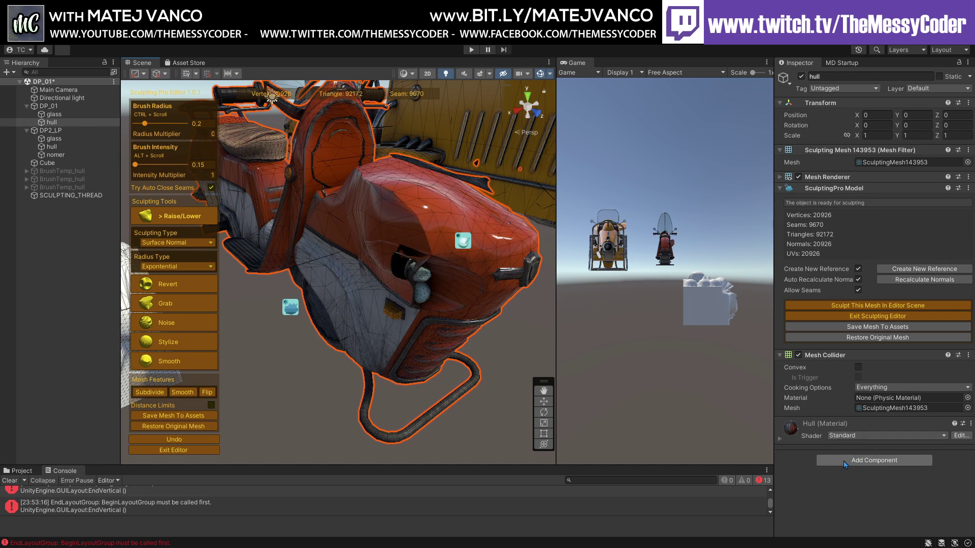
alt+drag(457, 240, 363, 283)
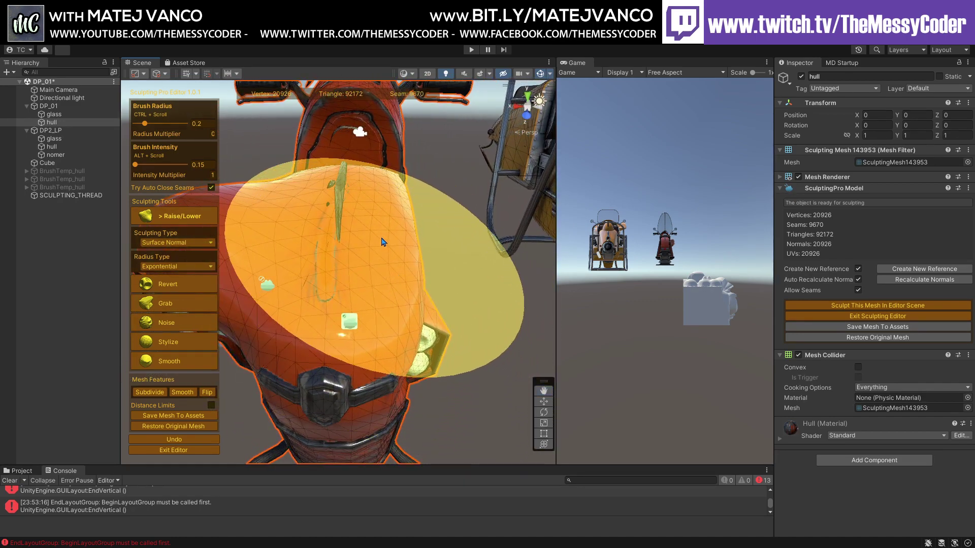
mouse_move(403, 253)
mouse_down()
mouse_move(379, 264)
mouse_move(412, 273)
mouse_move(404, 308)
mouse_move(434, 290)
mouse_move(396, 301)
mouse_up()
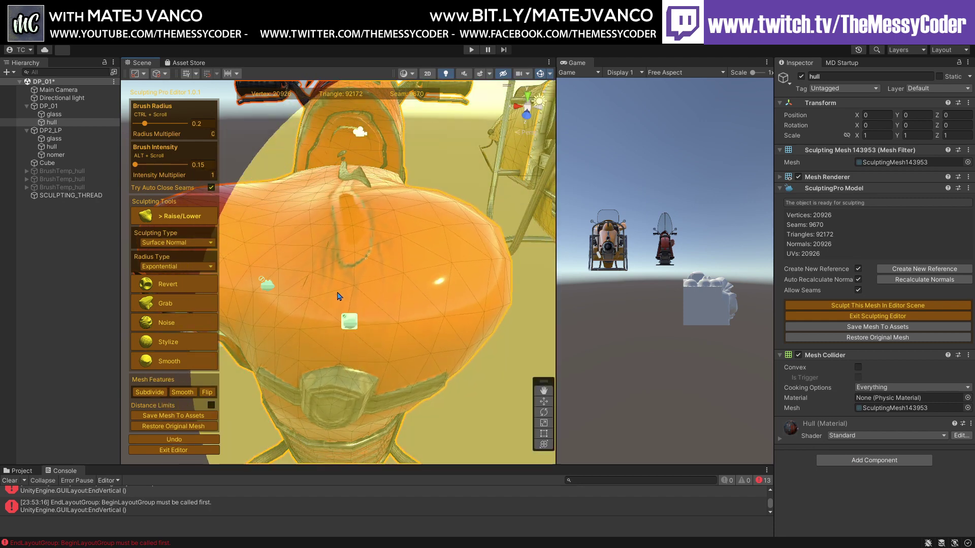
scroll(336, 294, down, 3)
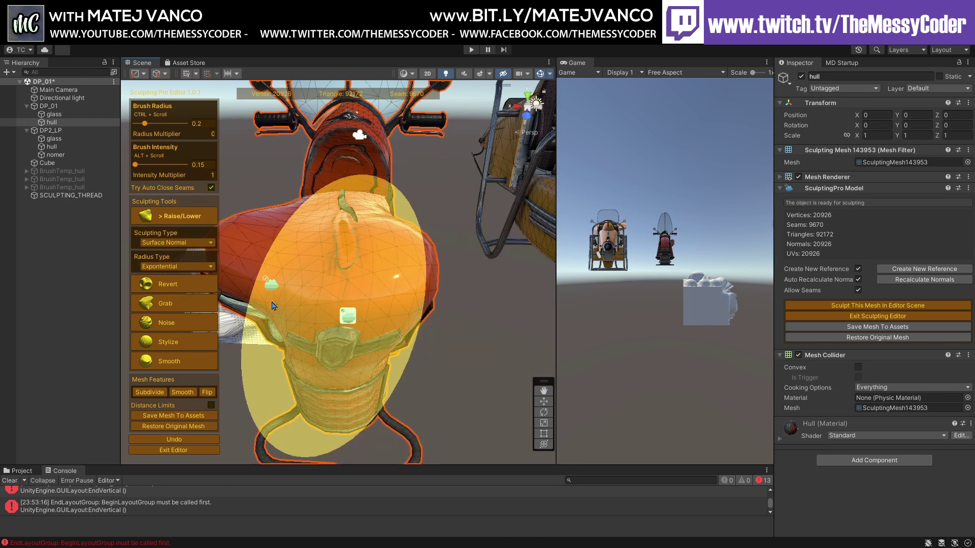
click(162, 330)
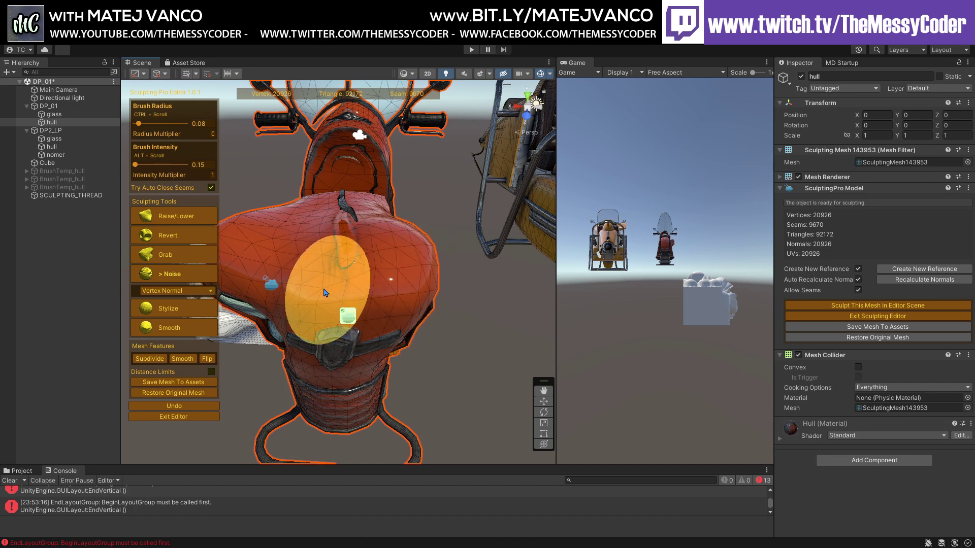
Fly and orbit around the scooter tank to view the hull from below
key(a)
mouse_move(354, 311)
right_down()
mouse_move(422, 311)
mouse_move(513, 286)
right_up()
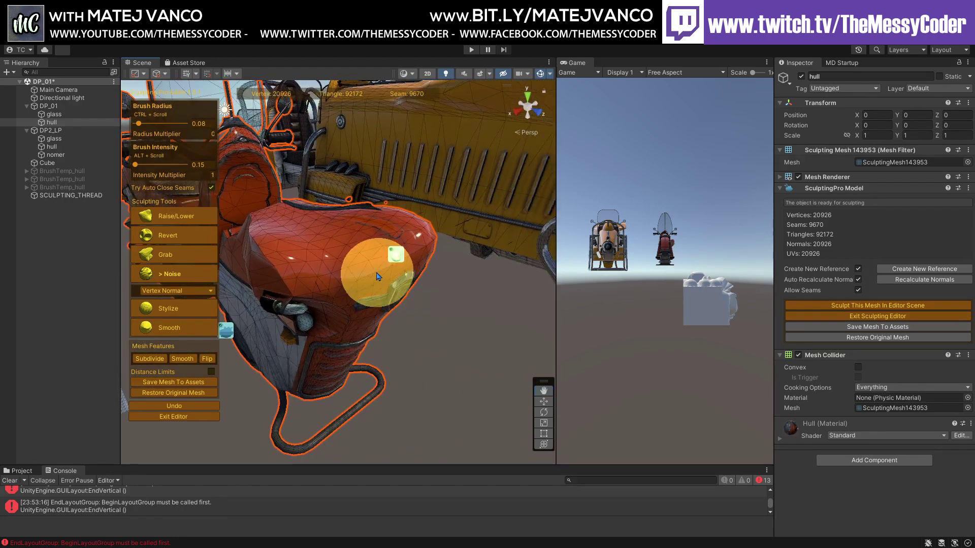
scroll(366, 277, up, 1)
alt+drag(327, 239, 340, 283)
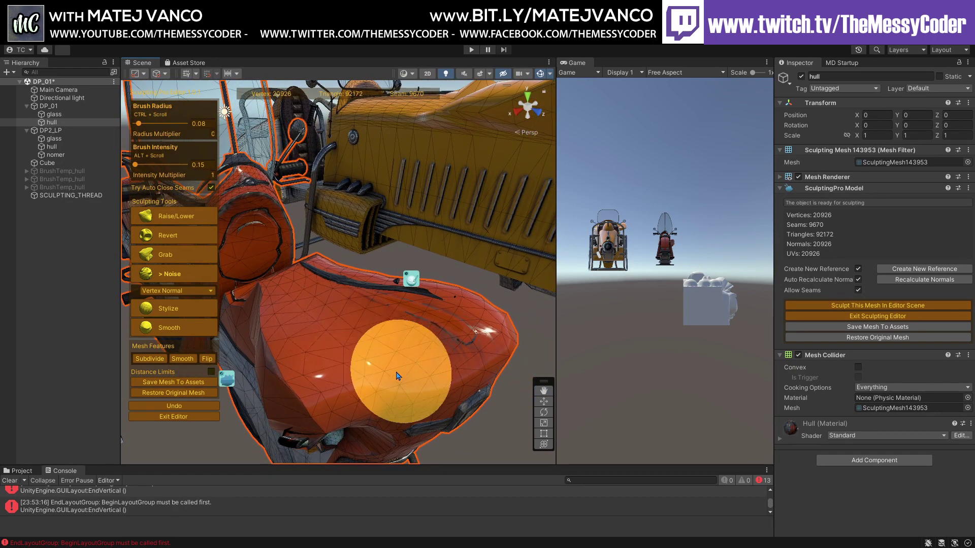
mouse_move(362, 323)
alt+mouse_down()
mouse_move(370, 341)
mouse_move(357, 286)
mouse_move(365, 246)
mouse_move(383, 272)
mouse_move(398, 246)
mouse_move(355, 257)
mouse_move(388, 268)
mouse_move(304, 277)
mouse_move(390, 269)
mouse_move(322, 280)
mouse_move(386, 311)
mouse_move(354, 291)
alt+mouse_up()
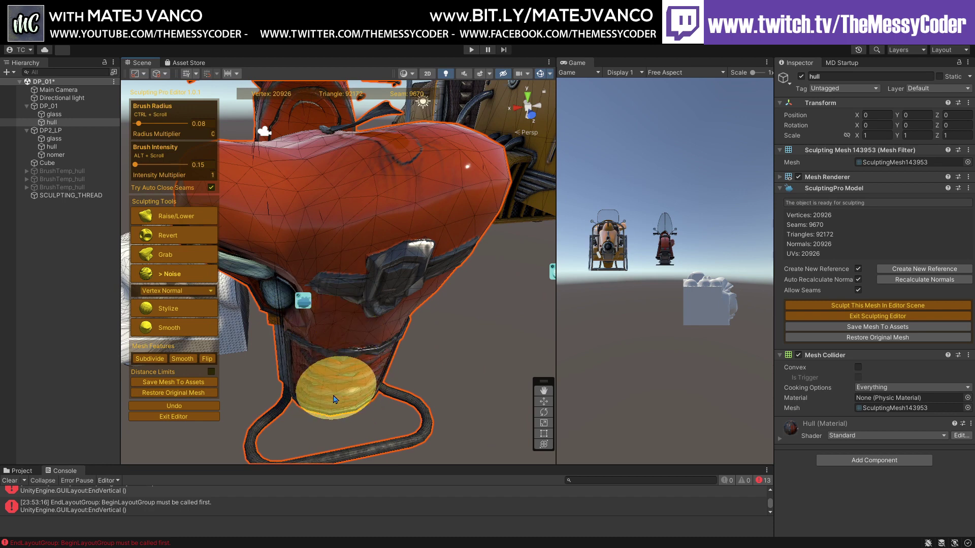
Pan and zoom in until the hull's front-left headlight panel fills the view
middle_drag(334, 399, 276, 304)
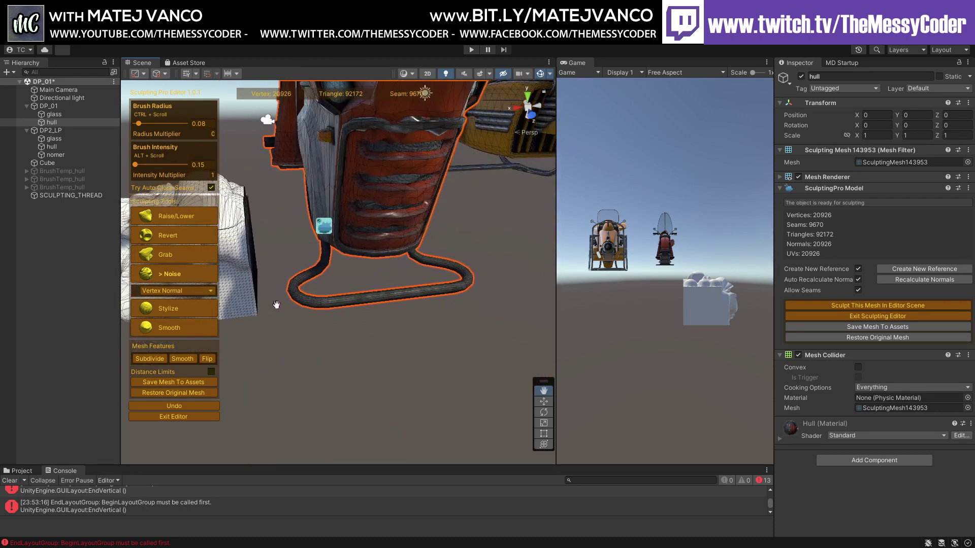
scroll(340, 270, up, 3)
scroll(341, 235, up, 2)
middle_drag(342, 235, 357, 275)
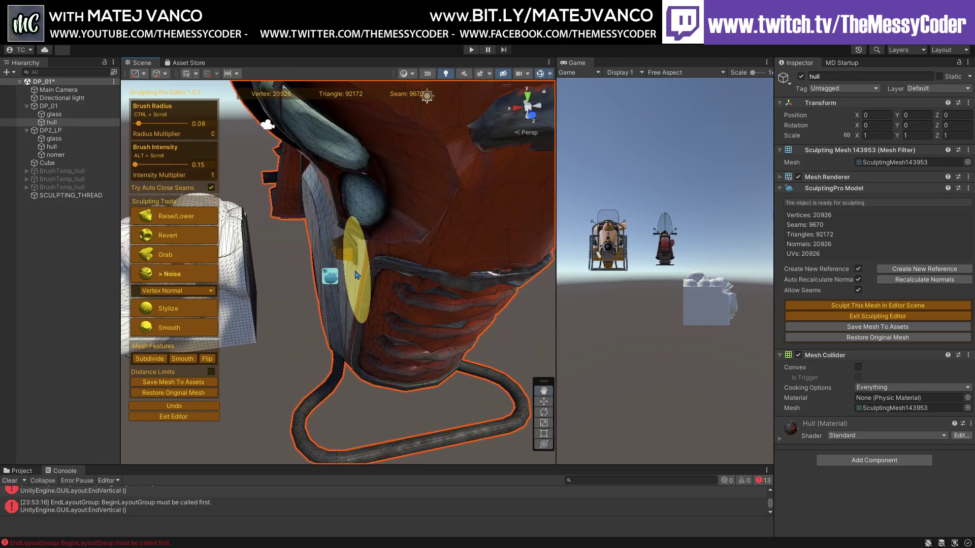
mouse_move(356, 275)
alt+mouse_down()
mouse_move(349, 265)
mouse_move(381, 237)
alt+mouse_up()
mouse_move(325, 228)
middle_down()
mouse_move(379, 246)
mouse_move(396, 274)
middle_up()
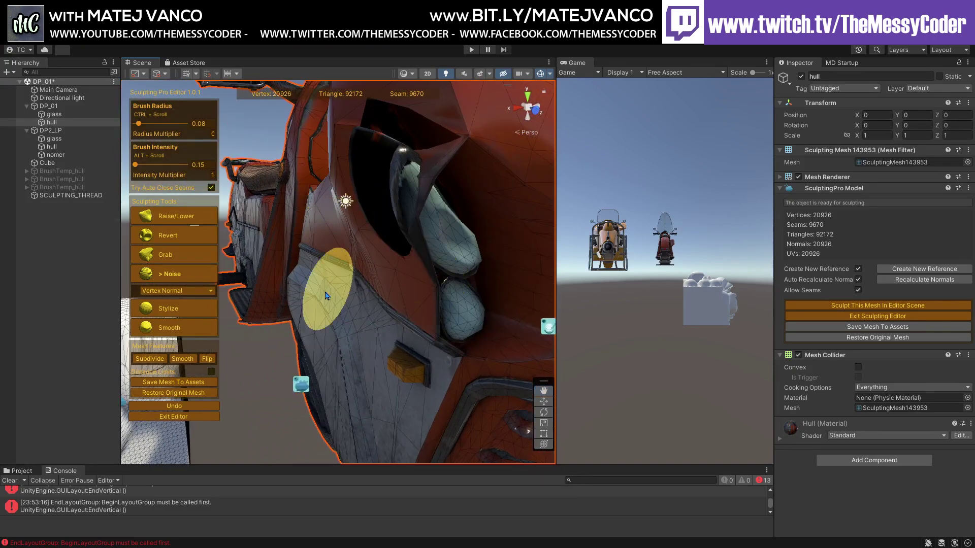
mouse_move(334, 309)
middle_down()
mouse_move(348, 305)
mouse_move(326, 309)
middle_up()
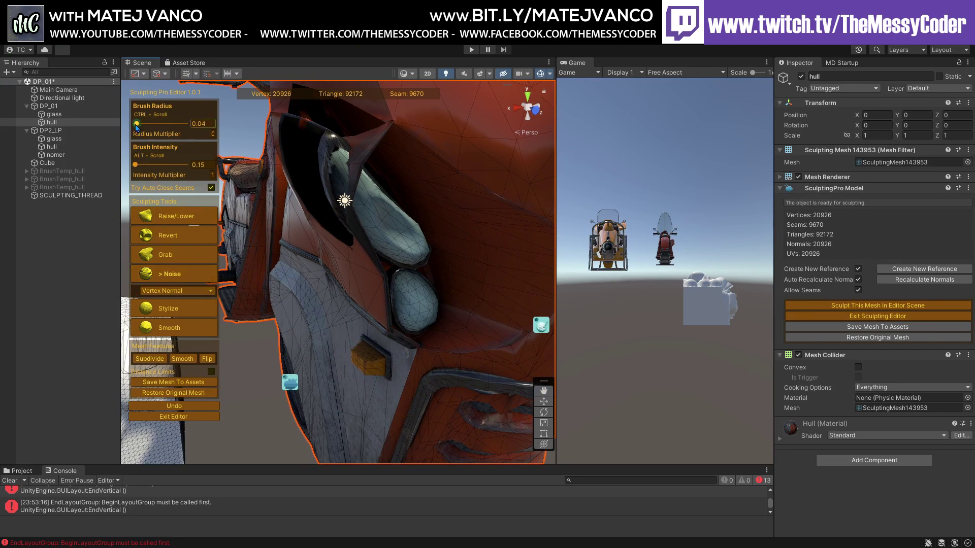
Try Noise on the headlight and Raise/Lower on the seat, undoing every stroke
click(379, 221)
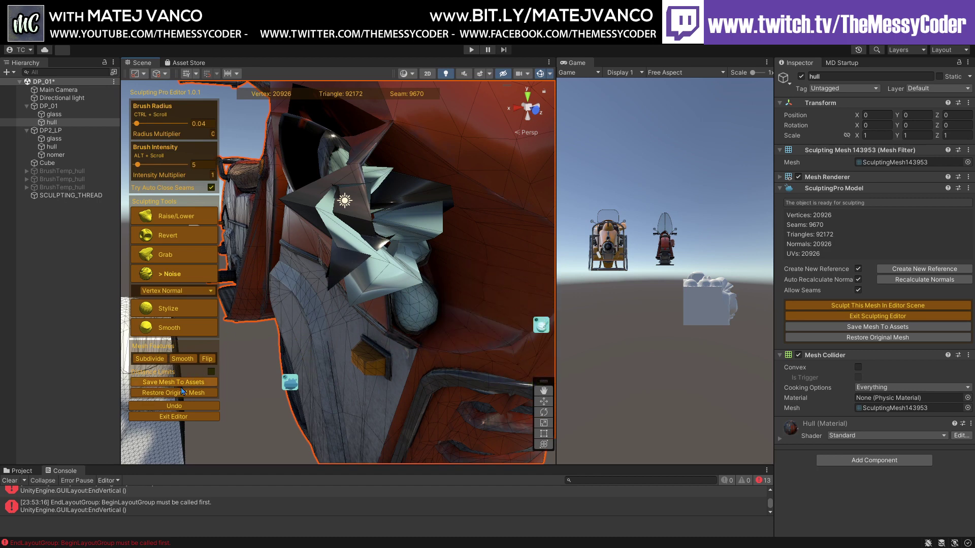
click(172, 407)
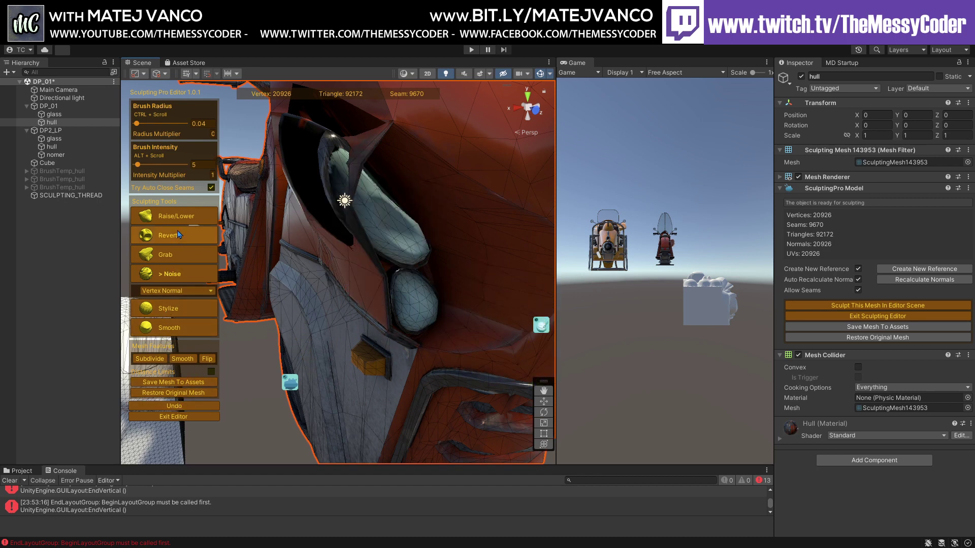
click(170, 218)
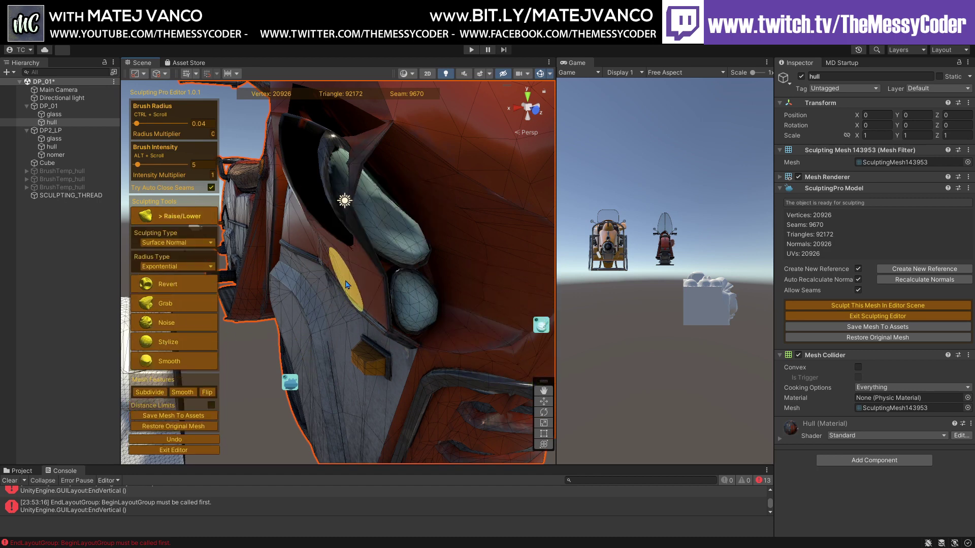
mouse_move(348, 285)
mouse_down()
mouse_move(382, 244)
mouse_move(387, 269)
mouse_move(399, 260)
mouse_move(377, 198)
mouse_up()
right_drag(392, 317, 324, 320)
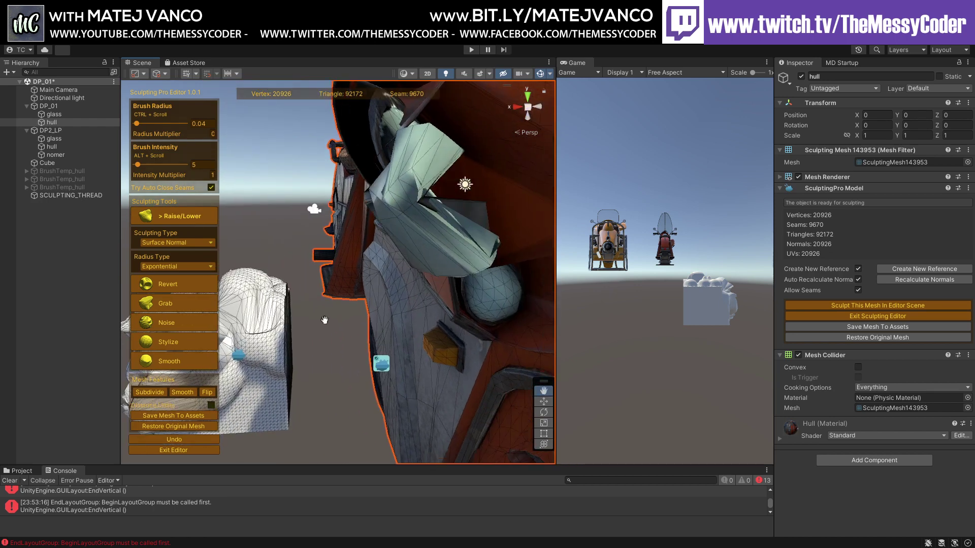
middle_drag(325, 320, 274, 367)
click(190, 440)
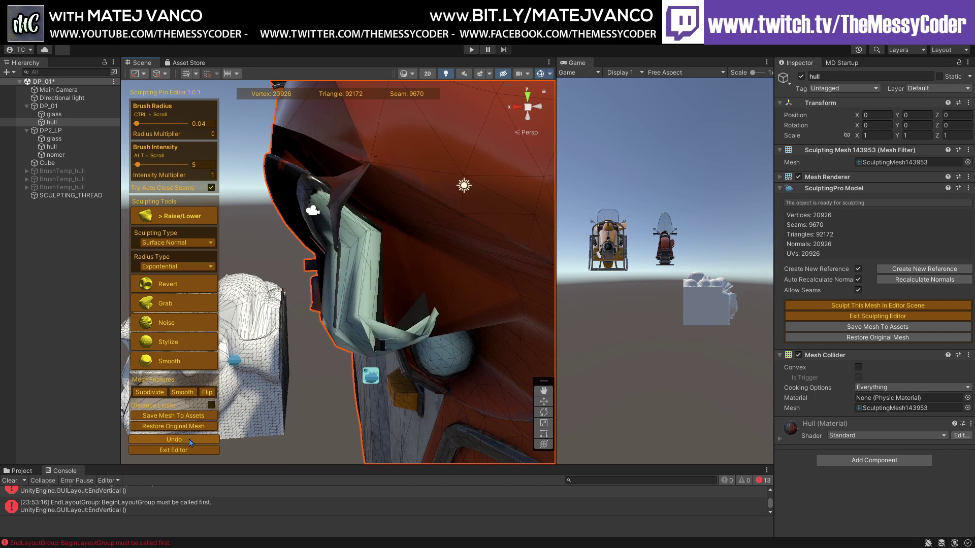
click(191, 439)
click(190, 440)
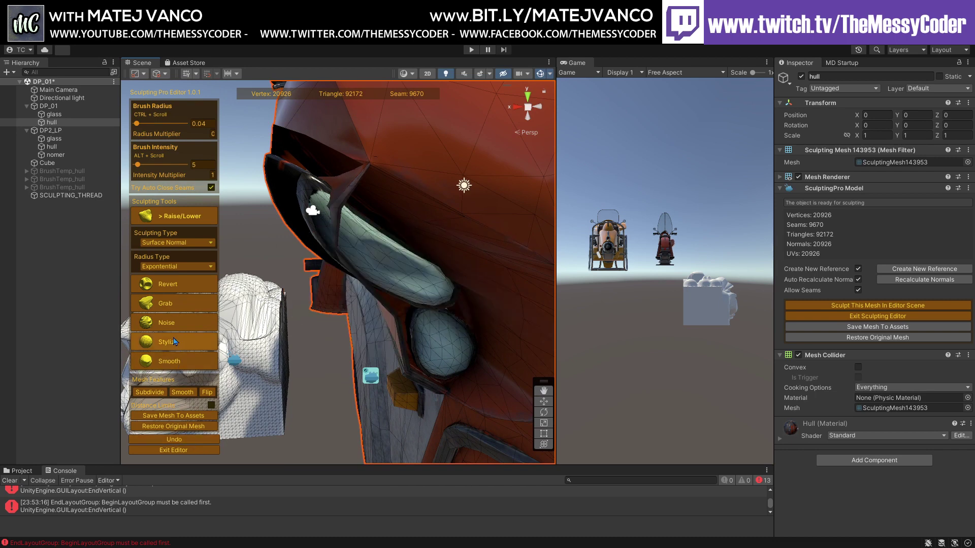
Pull a hull panel out with Grab, then brush it back with Revert
click(165, 303)
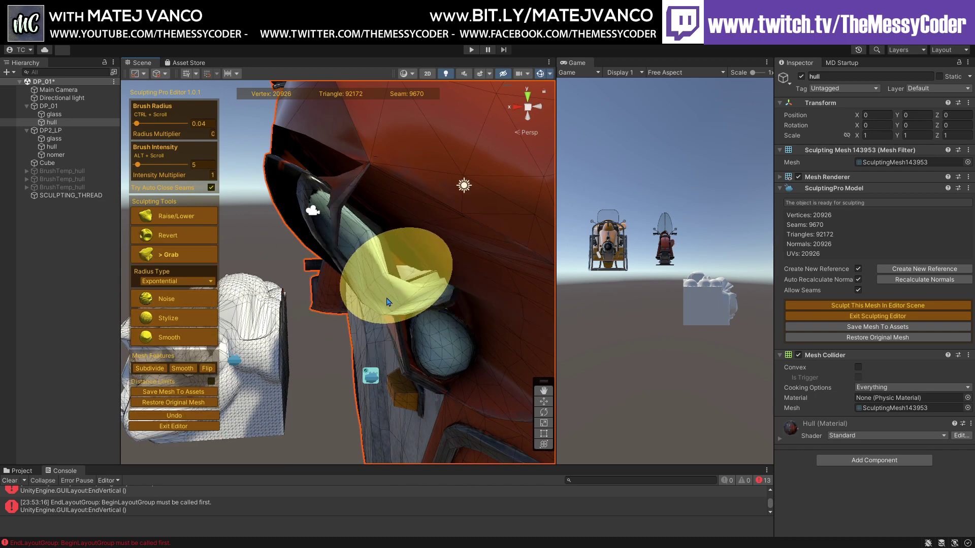
drag(388, 302, 381, 326)
click(183, 235)
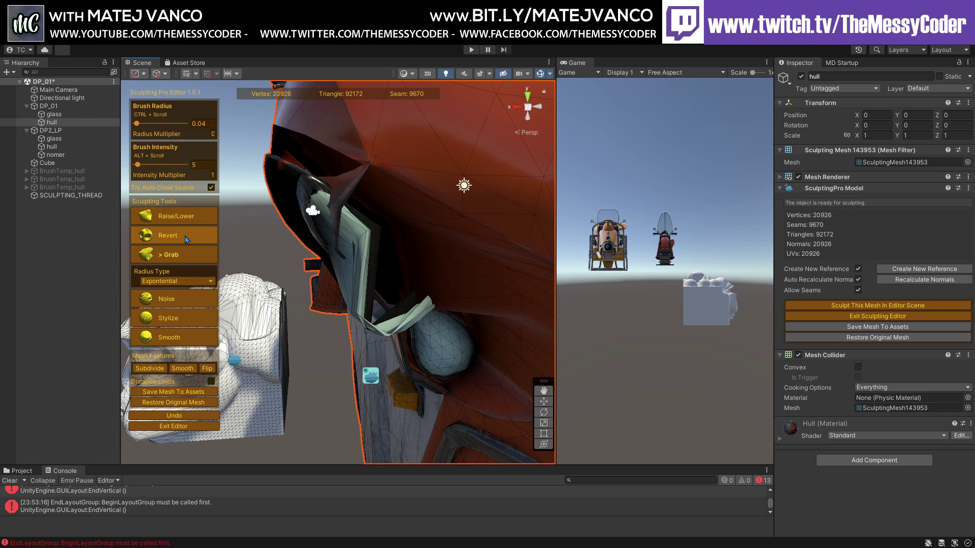
mouse_move(391, 274)
mouse_down()
mouse_move(393, 284)
mouse_move(431, 254)
mouse_move(355, 256)
mouse_move(349, 217)
mouse_move(402, 274)
mouse_move(388, 272)
mouse_move(370, 222)
mouse_move(376, 296)
mouse_up()
Zoom out from the hood until the red scooter and yellow bike sit side by side
middle_drag(495, 371, 375, 322)
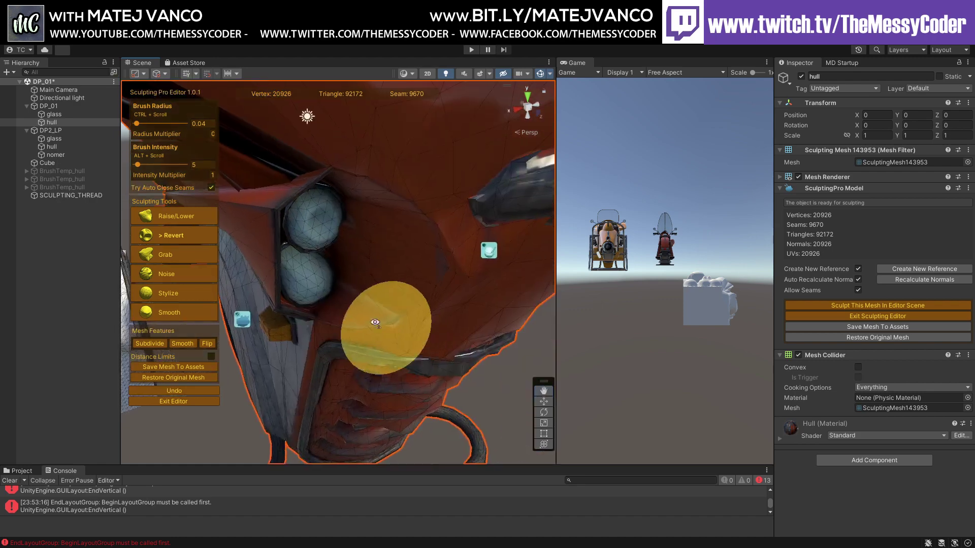
alt+drag(351, 316, 368, 380)
scroll(357, 340, down, 5)
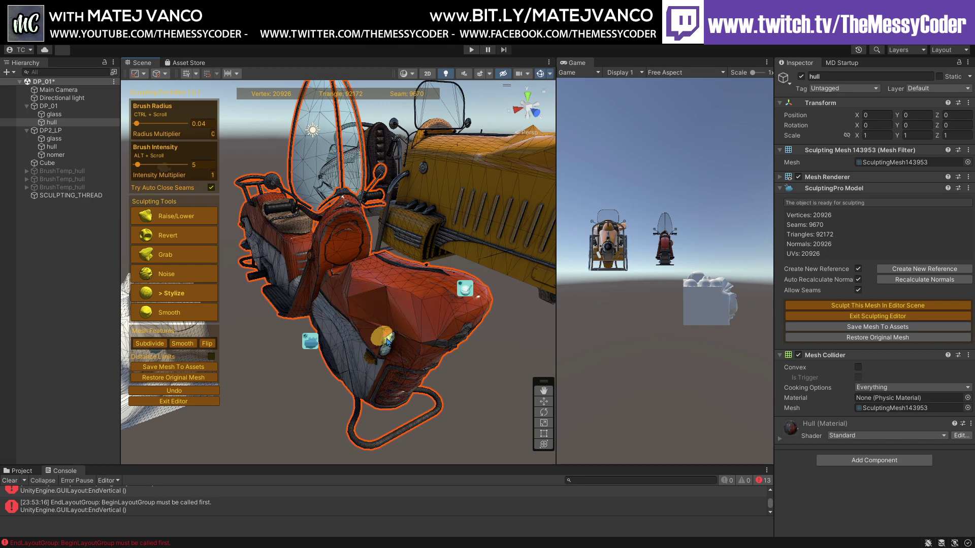
middle_drag(477, 312, 357, 362)
scroll(357, 362, down, 3)
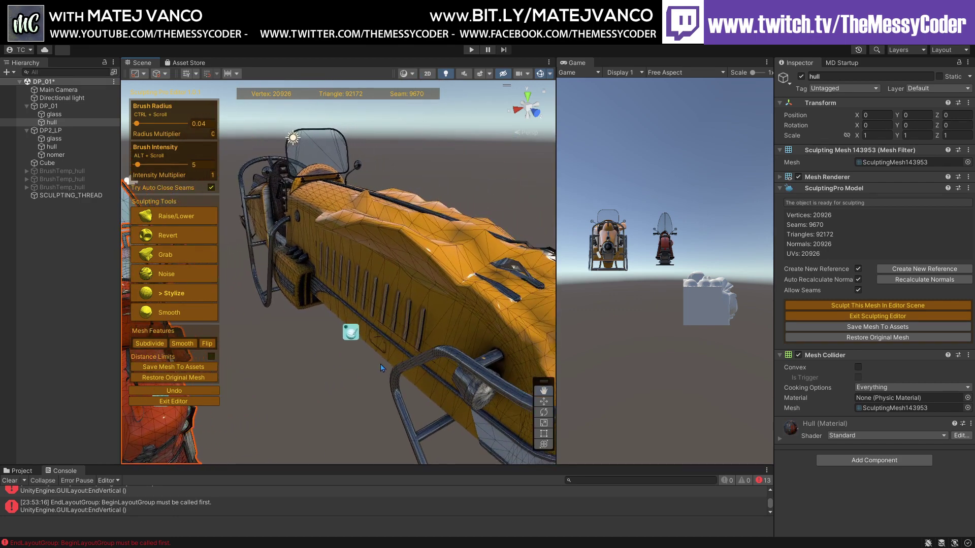
right_drag(383, 384, 329, 366)
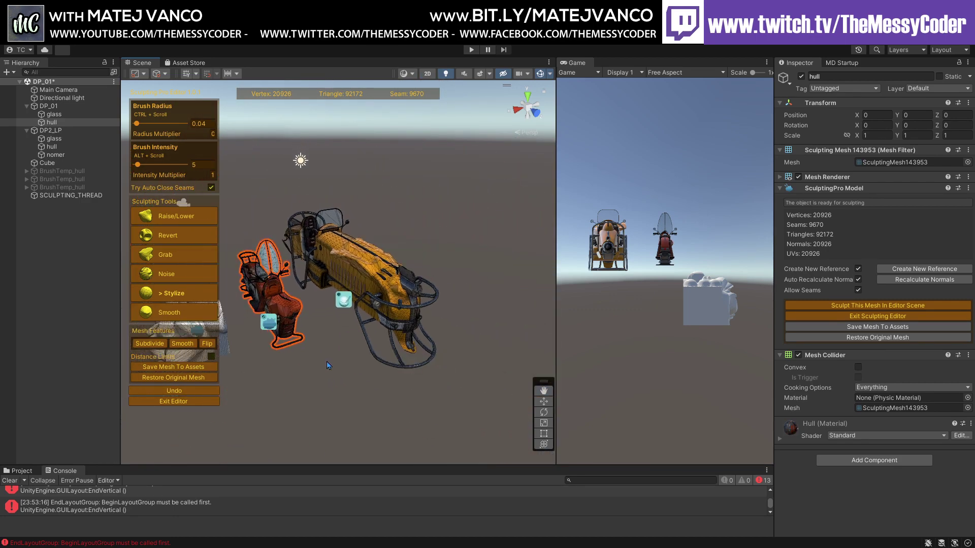
Exit sculpting, box-select and delete the scene objects, then undo to restore the camera
click(856, 315)
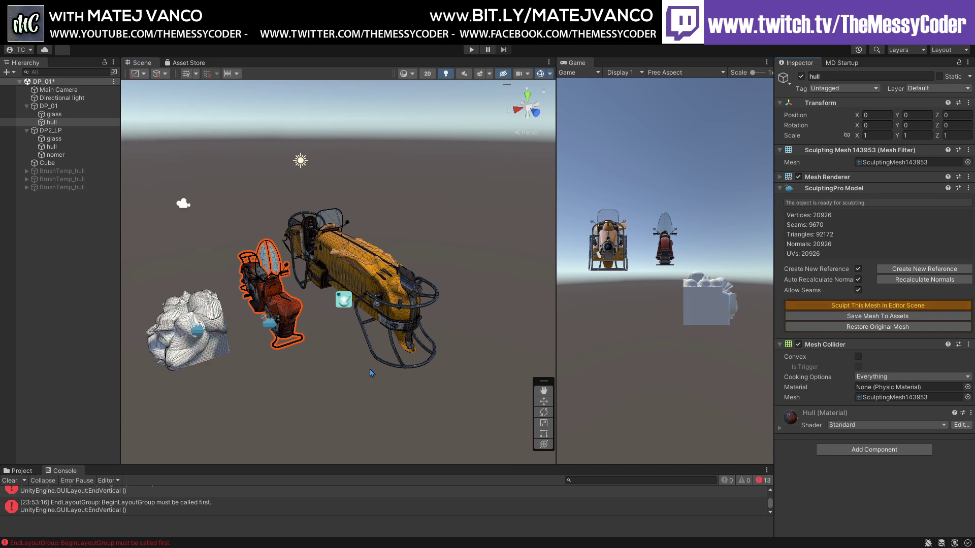
middle_drag(211, 350, 263, 352)
drag(509, 181, 149, 391)
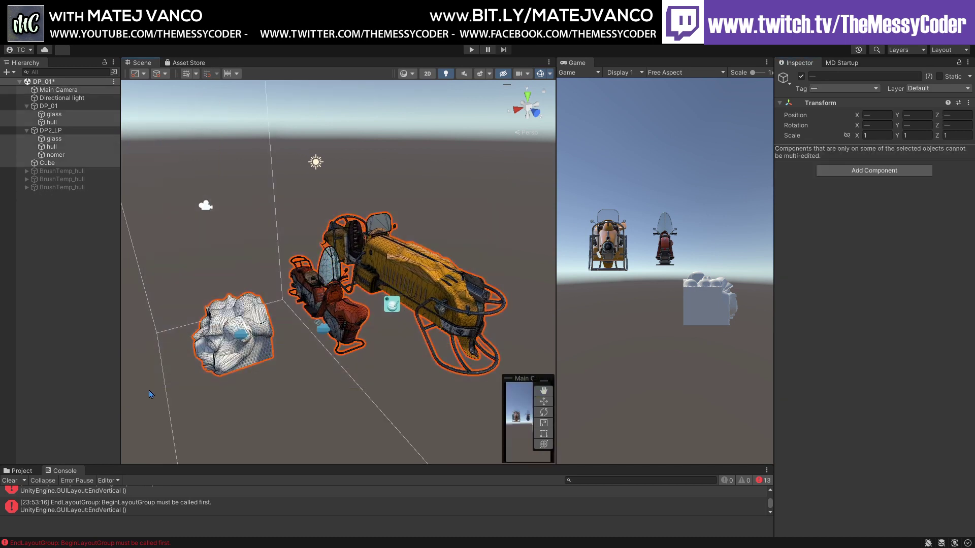
key(Delete)
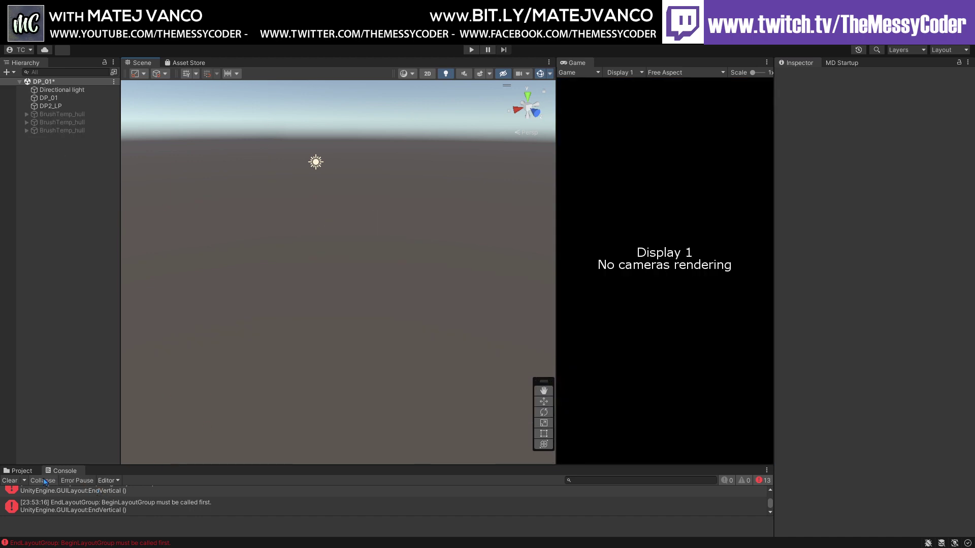
key(ctrl+z)
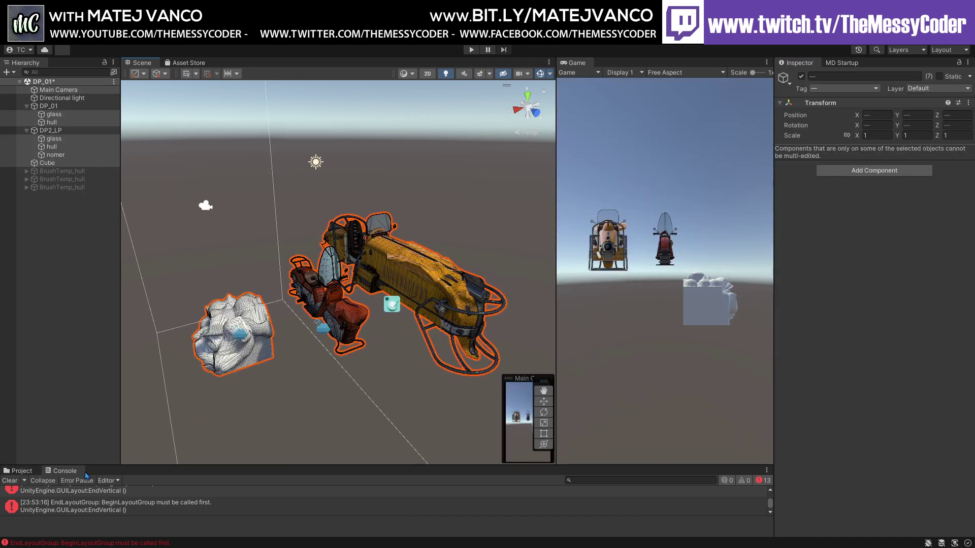
Delete both vehicles' parts and the sculpted cube, then drag the DP2_LP prefab into the scene
click(334, 325)
drag(276, 407, 451, 243)
key(Delete)
mouse_move(360, 277)
mouse_down()
mouse_move(218, 365)
mouse_move(207, 389)
mouse_up()
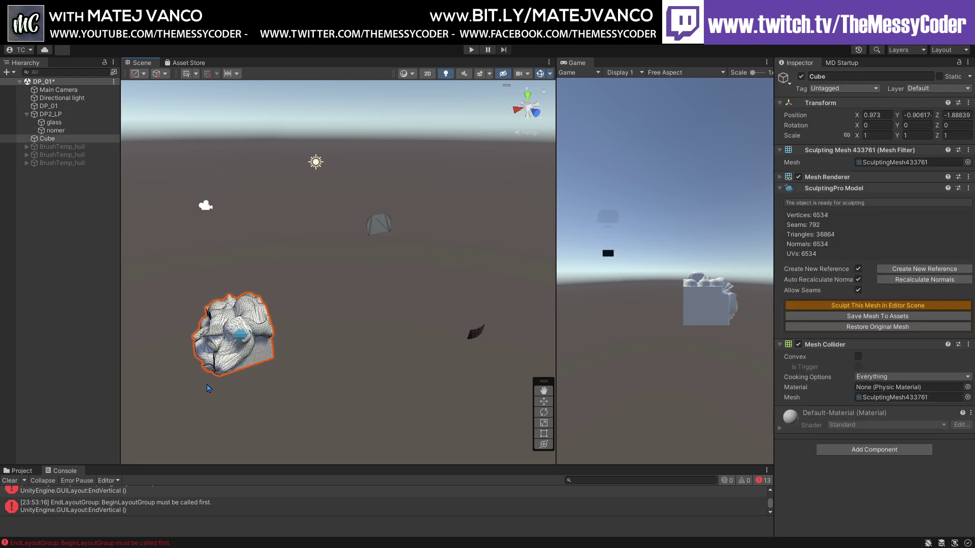
key(Delete)
drag(328, 153, 539, 378)
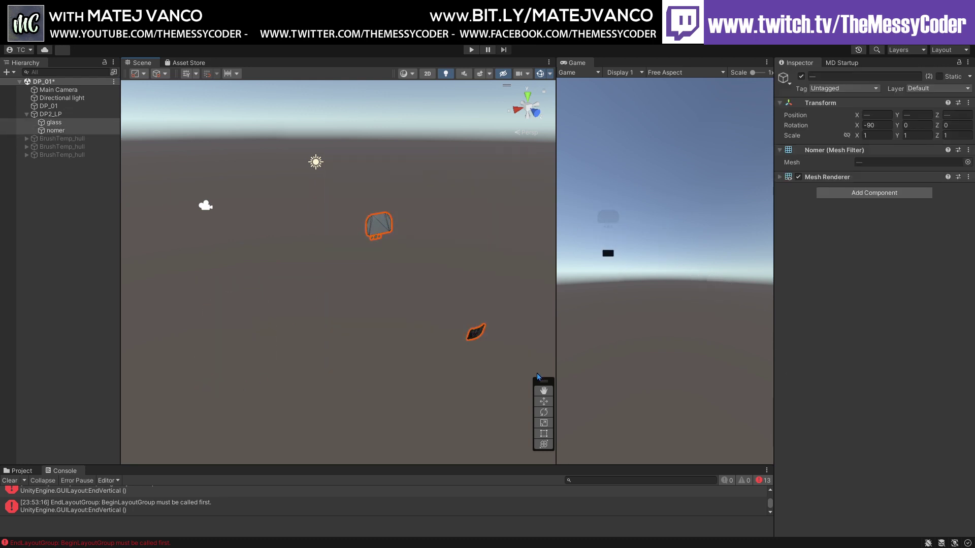
key(Delete)
click(24, 471)
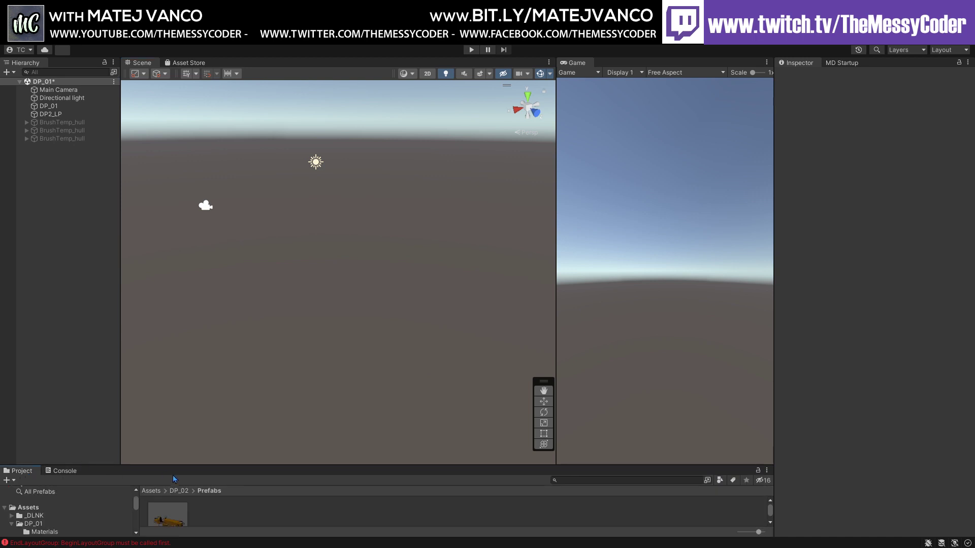
drag(178, 519, 364, 275)
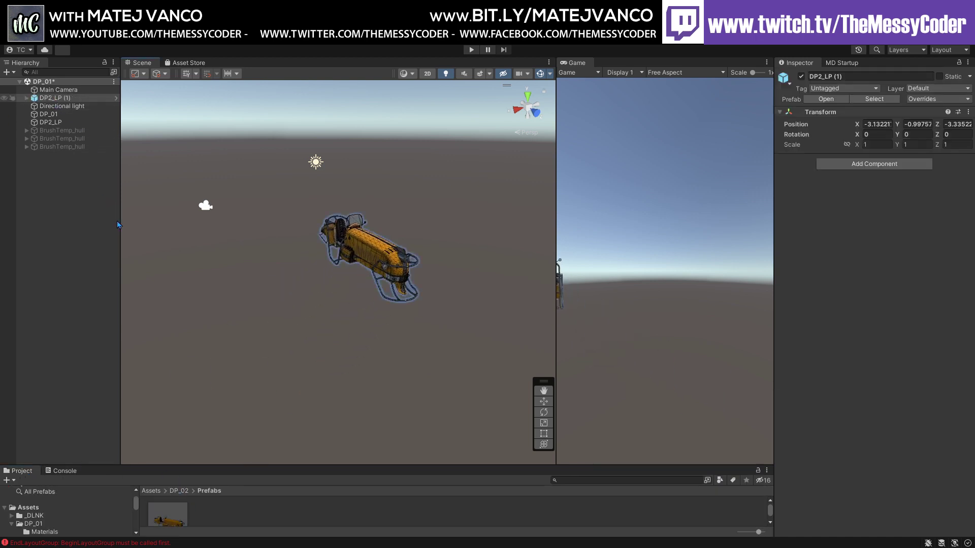
Unpack the DP2_LP (1) prefab, expand it, select its hull and zoom in on the scooter
click(223, 271)
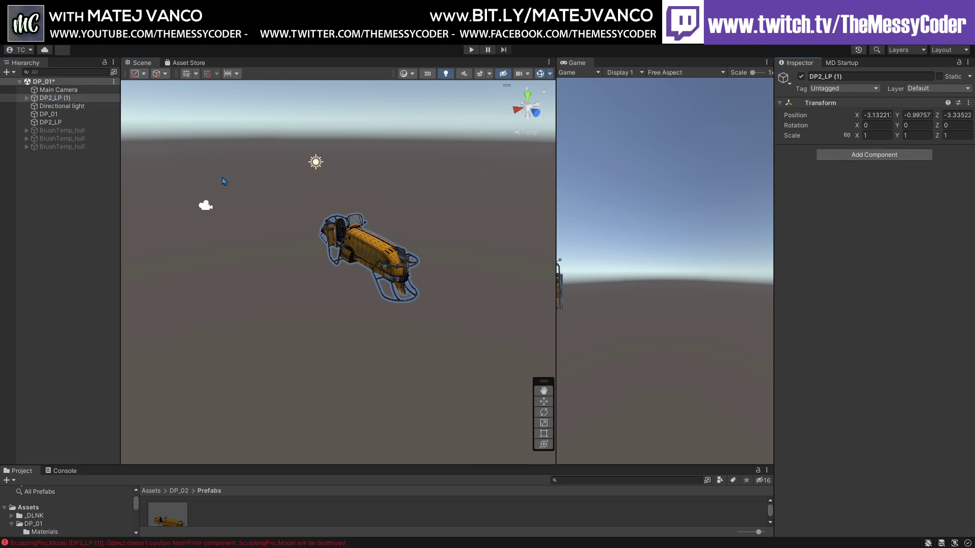
click(26, 99)
click(53, 114)
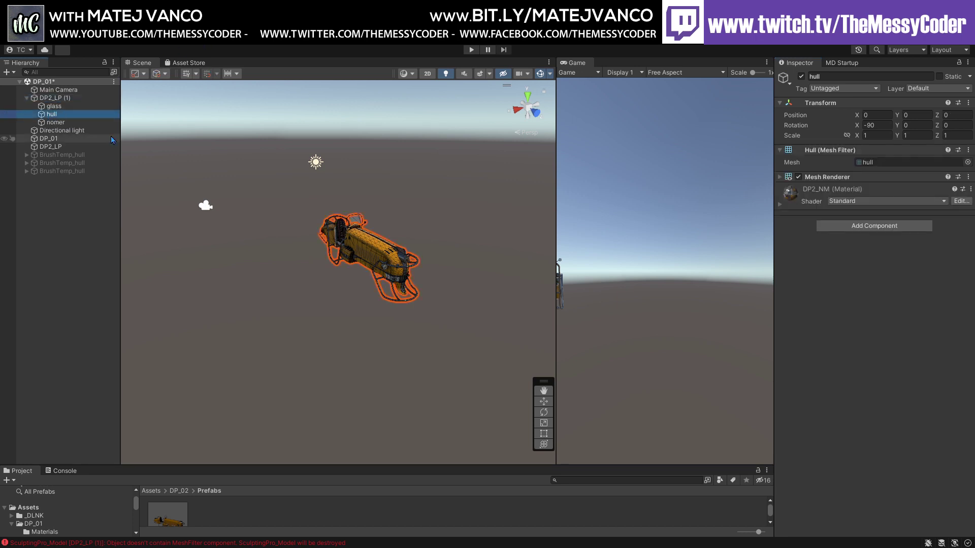
scroll(406, 211, up, 6)
middle_drag(405, 210, 351, 260)
scroll(351, 260, up, 2)
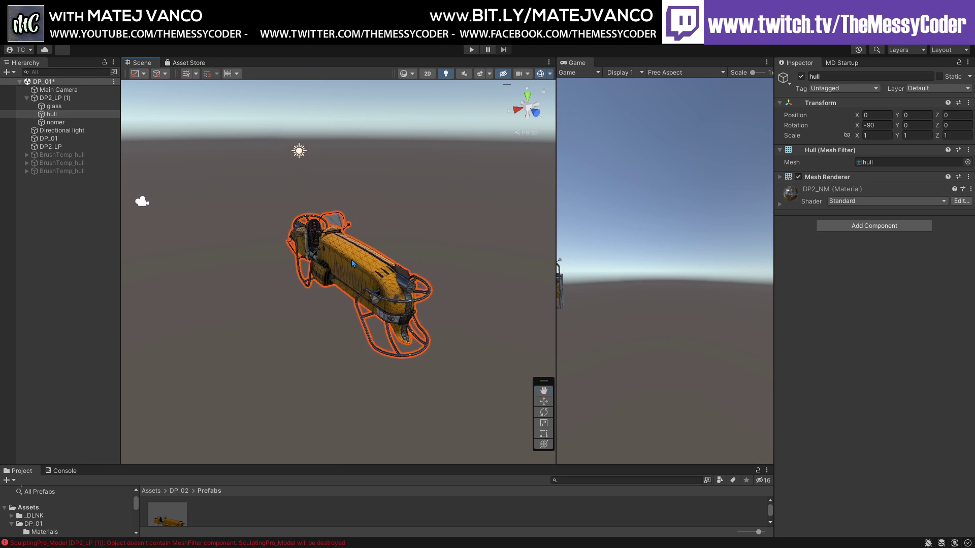
scroll(352, 260, up, 3)
mouse_move(293, 250)
right_down()
mouse_move(300, 257)
mouse_move(291, 256)
right_up()
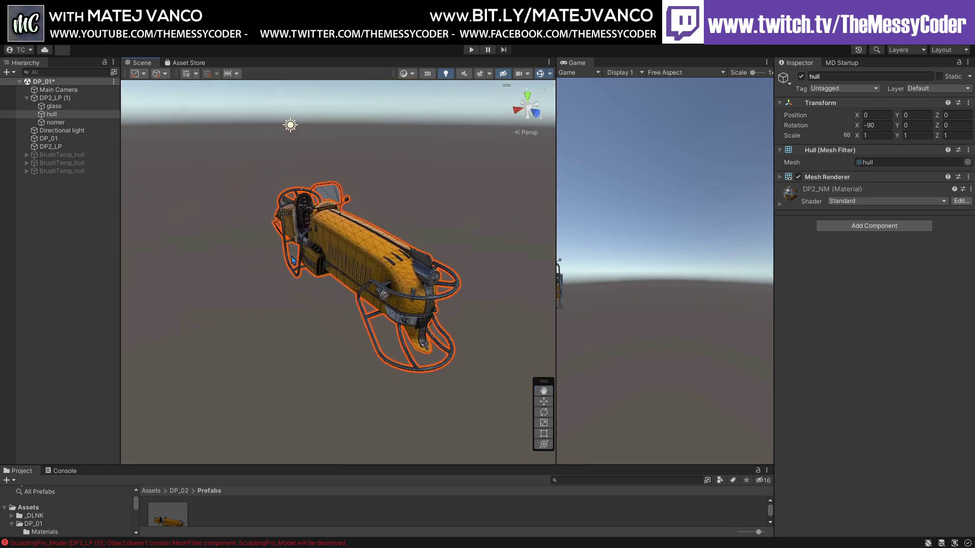
alt+drag(293, 260, 290, 241)
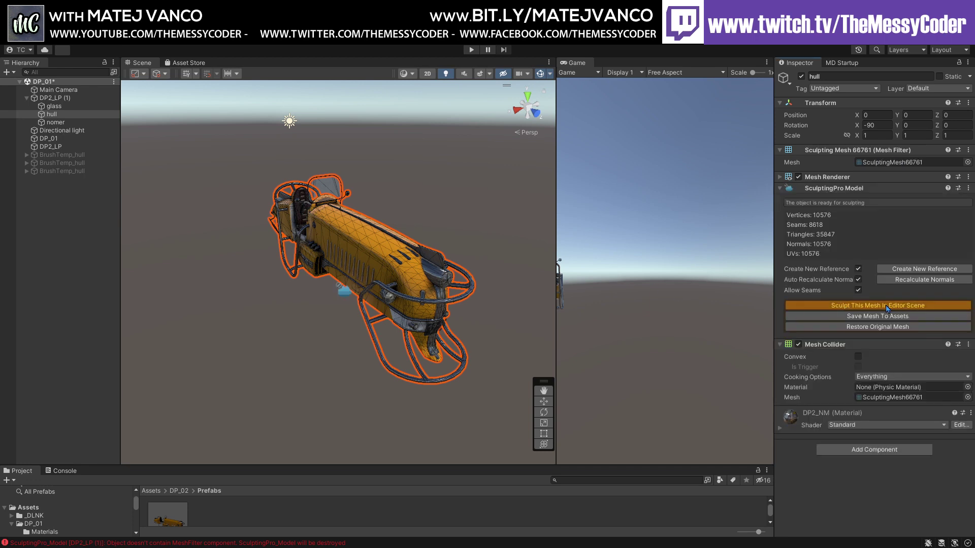
Start sculpting the hull with the Stylize brush, stamping vertical grooves onto its side
click(885, 308)
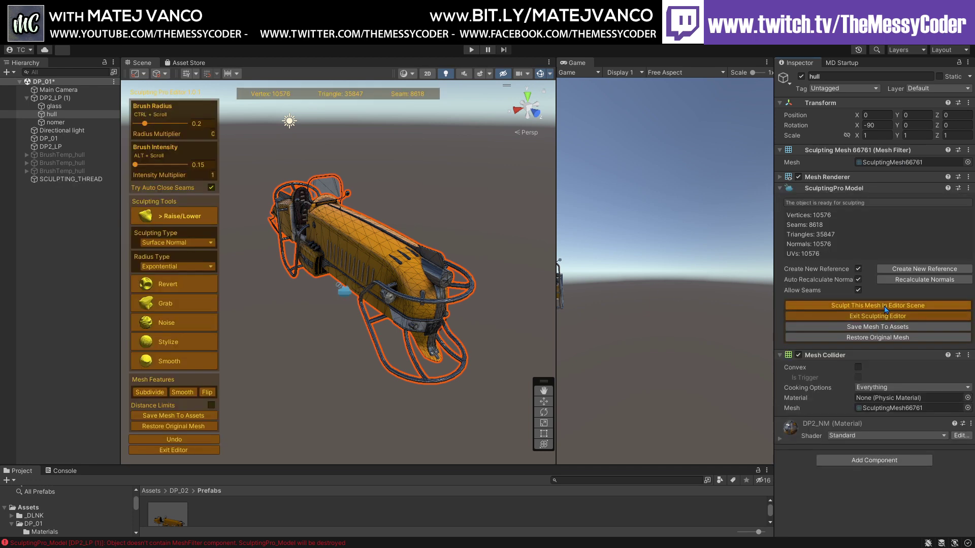
click(173, 345)
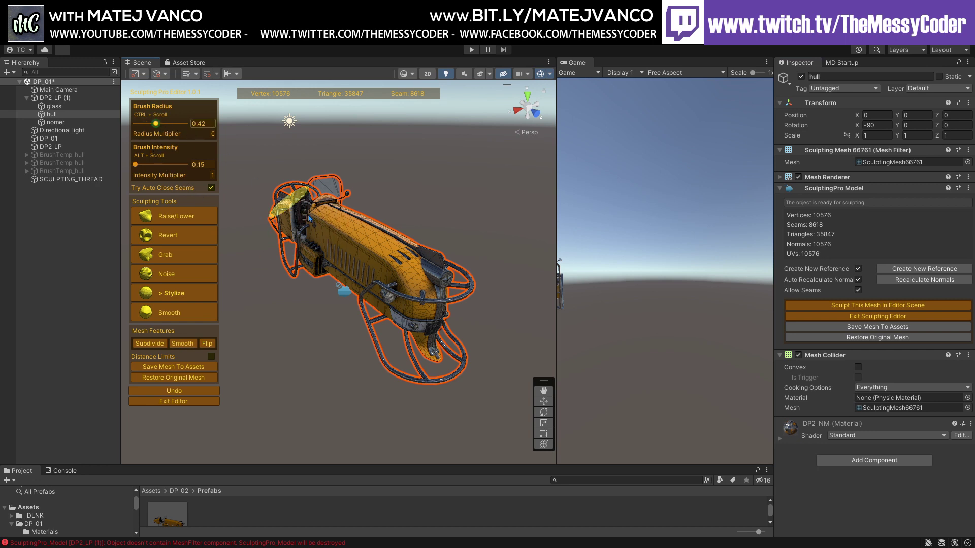
click(368, 262)
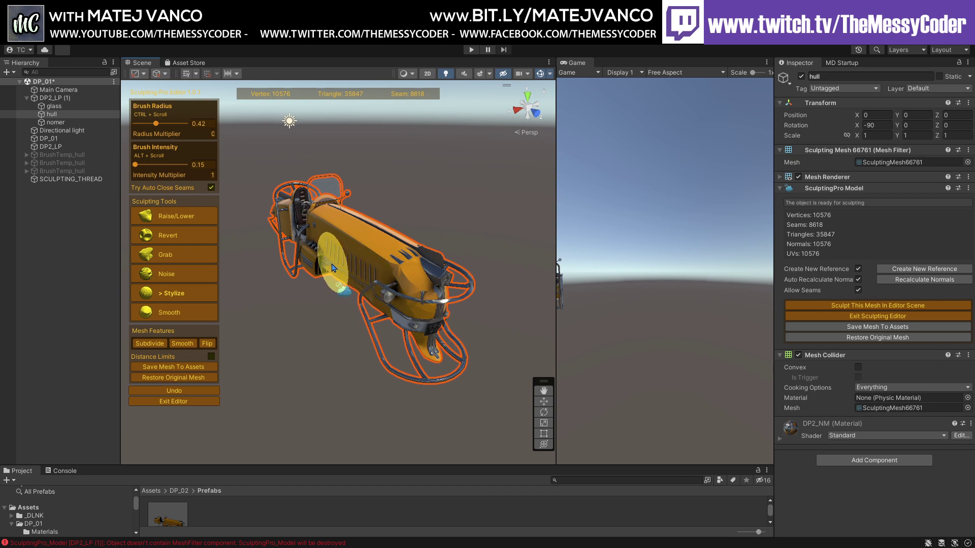
scroll(329, 315, up, 4)
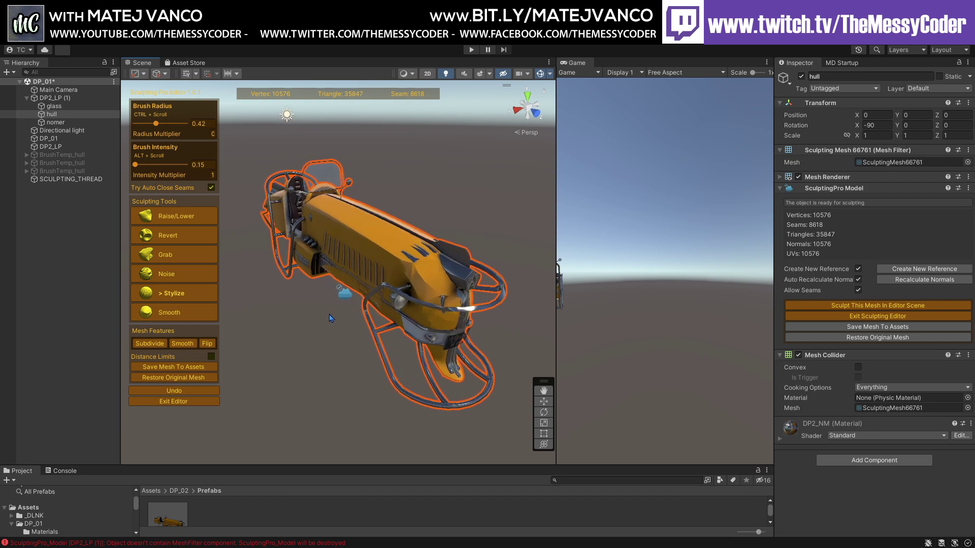
scroll(330, 318, up, 4)
middle_drag(455, 278, 456, 277)
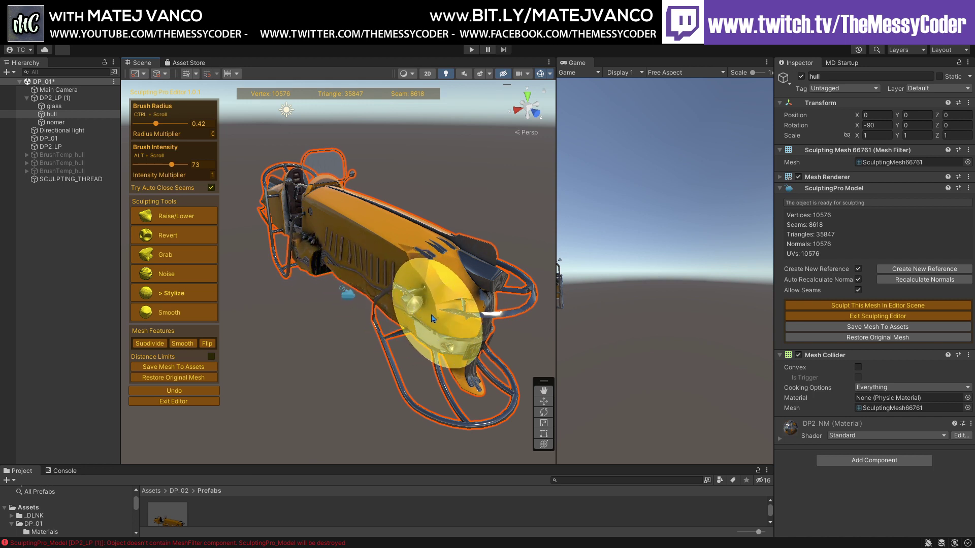
Stylize the hull's nose and top into faceted shapes, checking it from several angles
drag(434, 315, 494, 325)
click(495, 326)
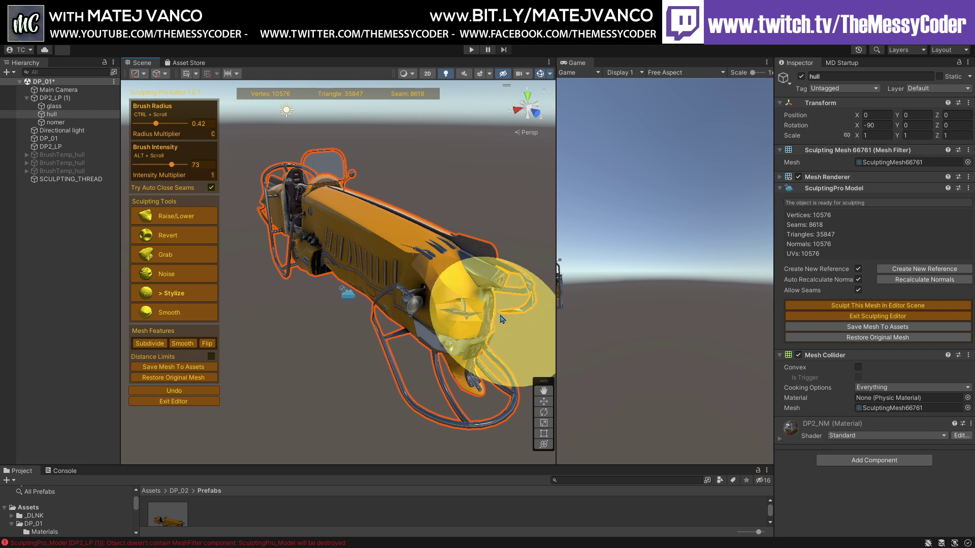
mouse_move(464, 274)
mouse_down()
mouse_move(424, 234)
mouse_move(368, 249)
mouse_move(313, 214)
mouse_move(284, 212)
mouse_up()
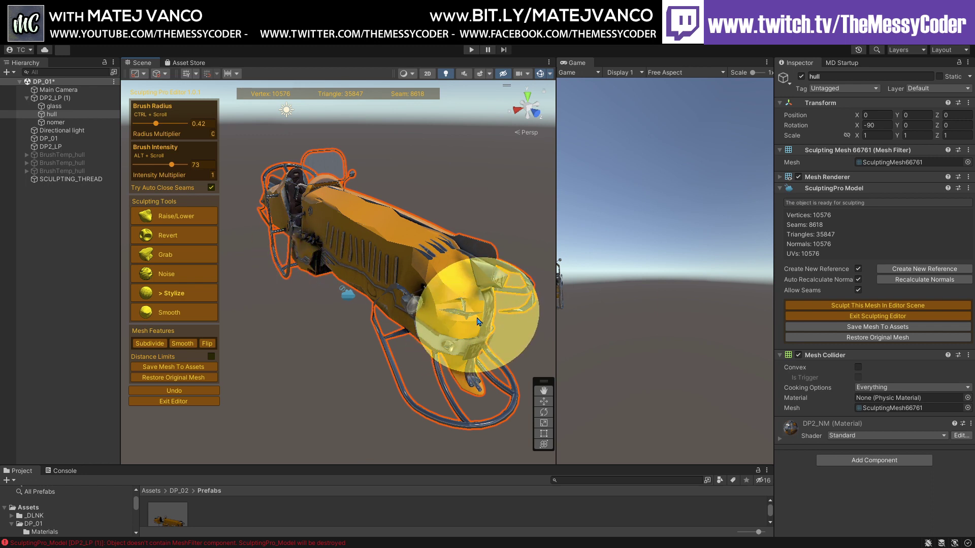
middle_drag(449, 332, 440, 333)
mouse_move(440, 333)
alt+mouse_down()
mouse_move(355, 327)
mouse_move(315, 288)
mouse_move(326, 285)
mouse_move(354, 350)
mouse_move(425, 309)
mouse_move(401, 307)
alt+mouse_up()
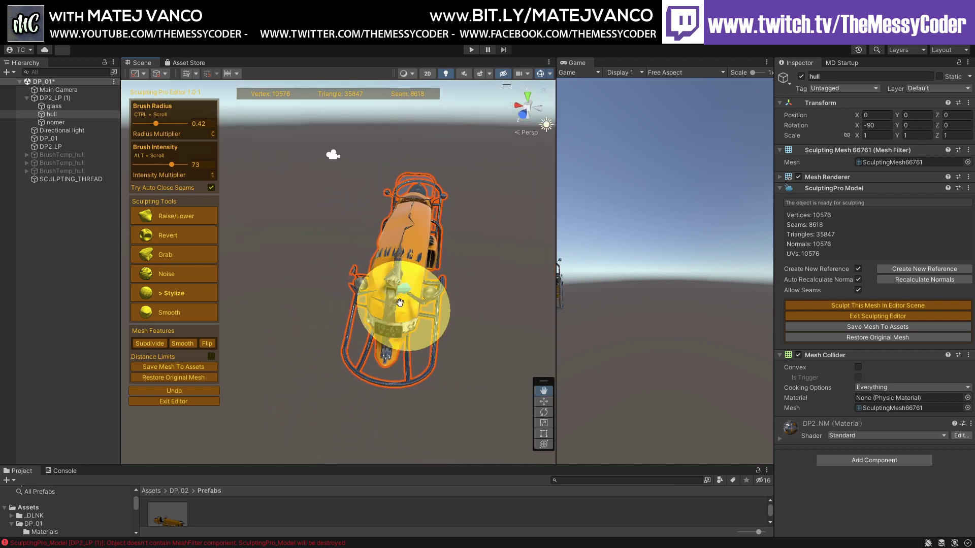
middle_drag(401, 308, 323, 309)
alt+drag(324, 309, 421, 288)
scroll(420, 288, up, 5)
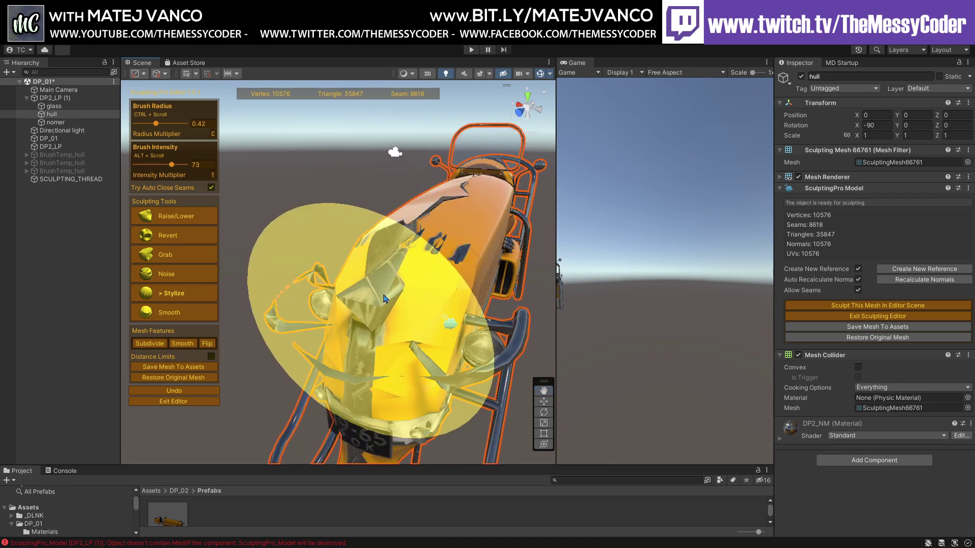
scroll(401, 303, down, 6)
mouse_move(417, 302)
alt+mouse_down()
mouse_move(467, 296)
mouse_move(424, 298)
alt+mouse_up()
mouse_move(425, 298)
middle_down()
mouse_move(326, 300)
mouse_move(374, 322)
mouse_move(394, 313)
middle_up()
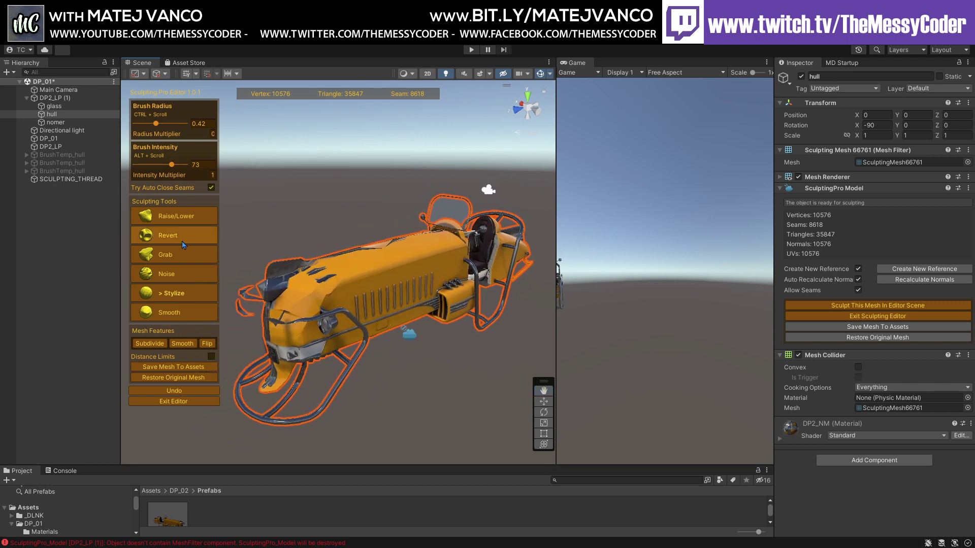
Use the Grab brush to drag the hull's nose, underside, rear side and seat out of shape
click(171, 256)
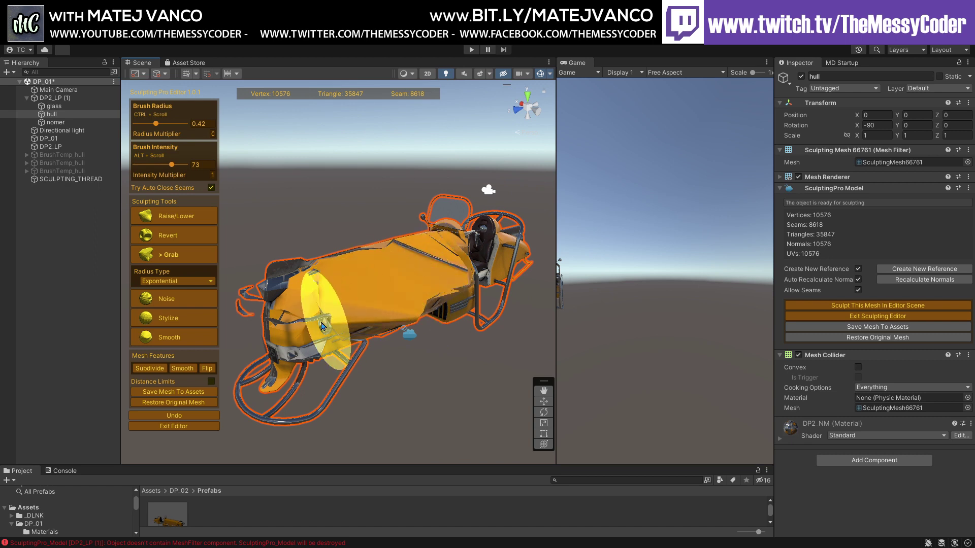
drag(321, 325, 293, 354)
drag(452, 301, 470, 320)
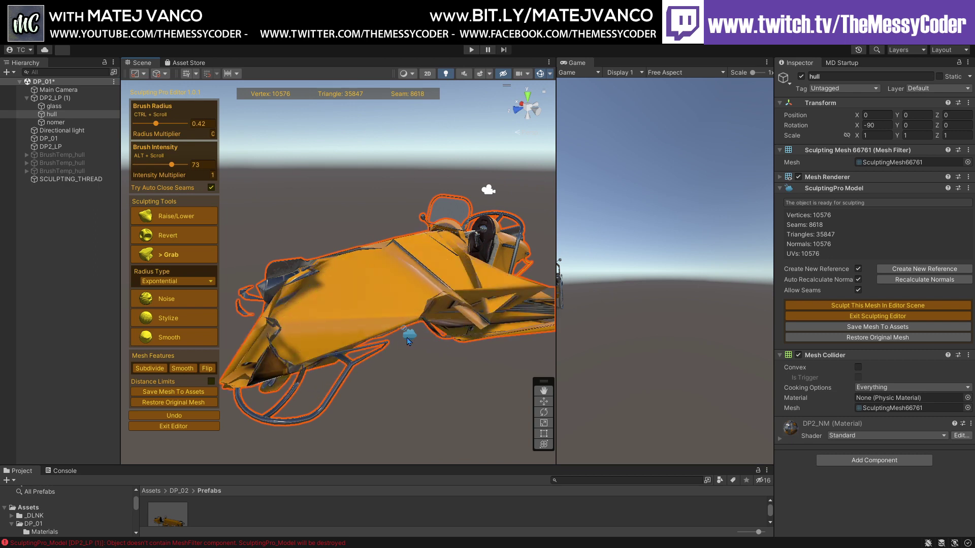
mouse_move(323, 349)
mouse_down()
mouse_move(310, 380)
mouse_move(325, 389)
mouse_up()
drag(482, 260, 521, 244)
right_drag(320, 225, 365, 254)
scroll(355, 265, down, 4)
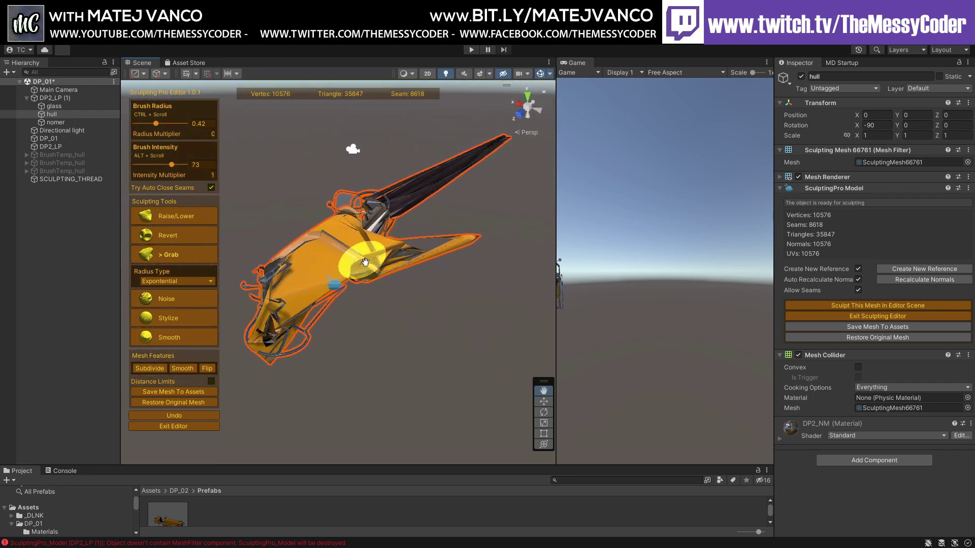
middle_drag(365, 257, 378, 305)
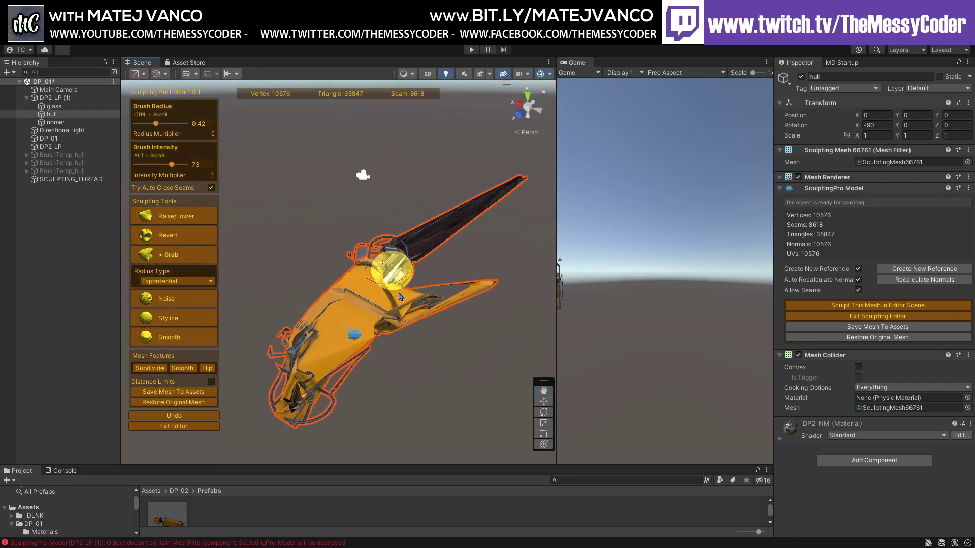
mouse_move(399, 296)
mouse_down()
mouse_move(412, 270)
mouse_move(398, 264)
mouse_move(303, 293)
mouse_move(311, 321)
mouse_move(296, 341)
mouse_move(341, 334)
mouse_move(362, 309)
mouse_move(355, 321)
mouse_move(353, 287)
mouse_move(409, 271)
mouse_up()
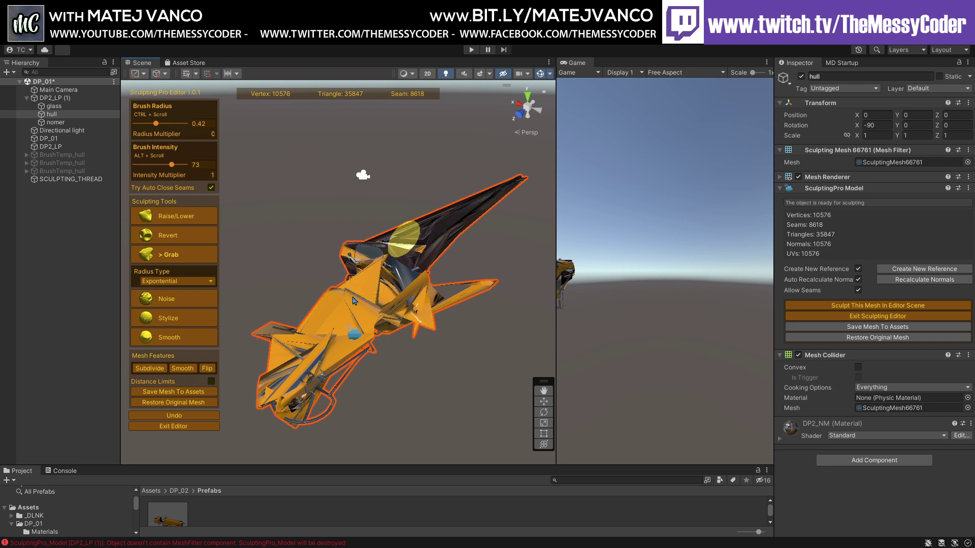
mouse_move(352, 297)
mouse_down()
mouse_move(387, 288)
mouse_move(383, 313)
mouse_up()
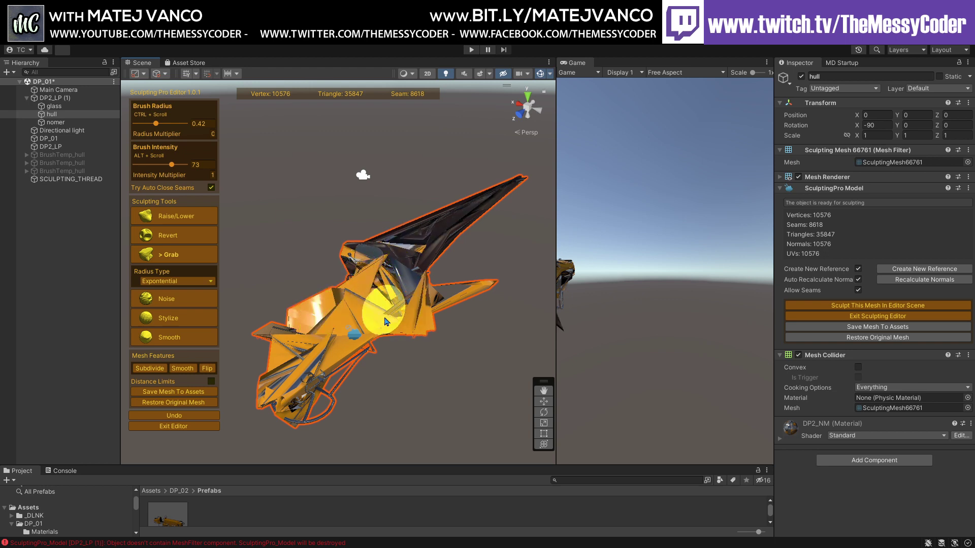
Restore the hull's original mesh and orbit around the vehicle to a side-on view
click(828, 337)
middle_drag(309, 307, 393, 277)
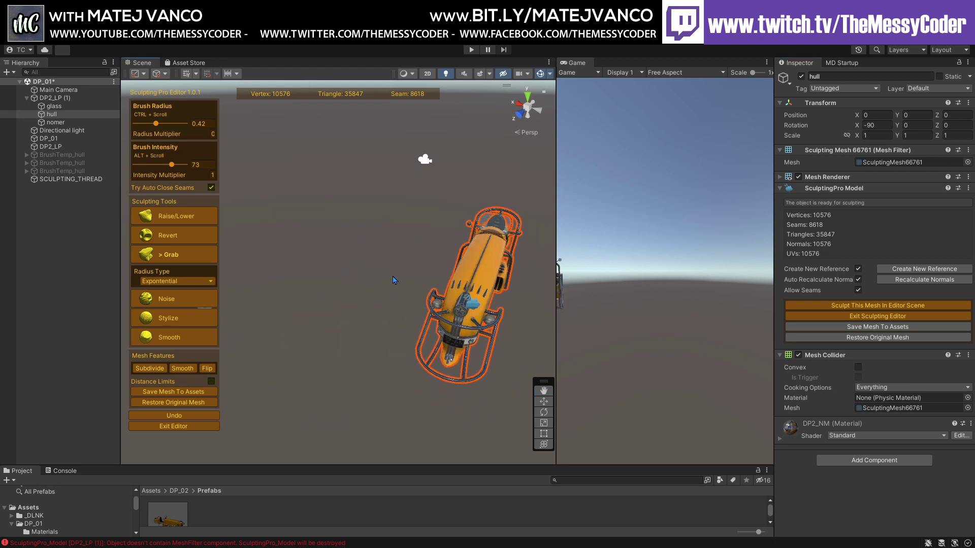
right_drag(393, 277, 453, 290)
middle_drag(350, 292, 489, 269)
middle_drag(400, 267, 461, 267)
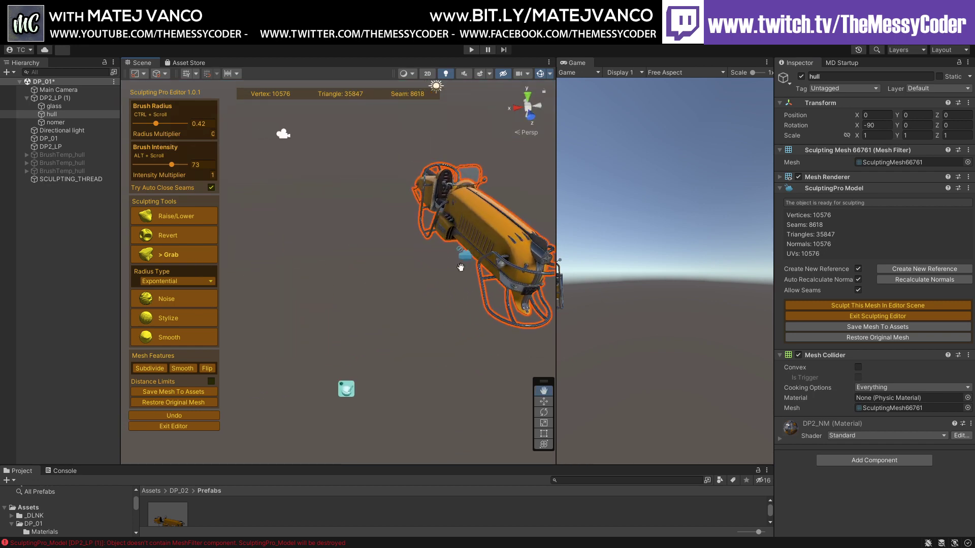
mouse_move(461, 267)
alt+mouse_down()
mouse_move(345, 272)
mouse_move(395, 258)
alt+mouse_up()
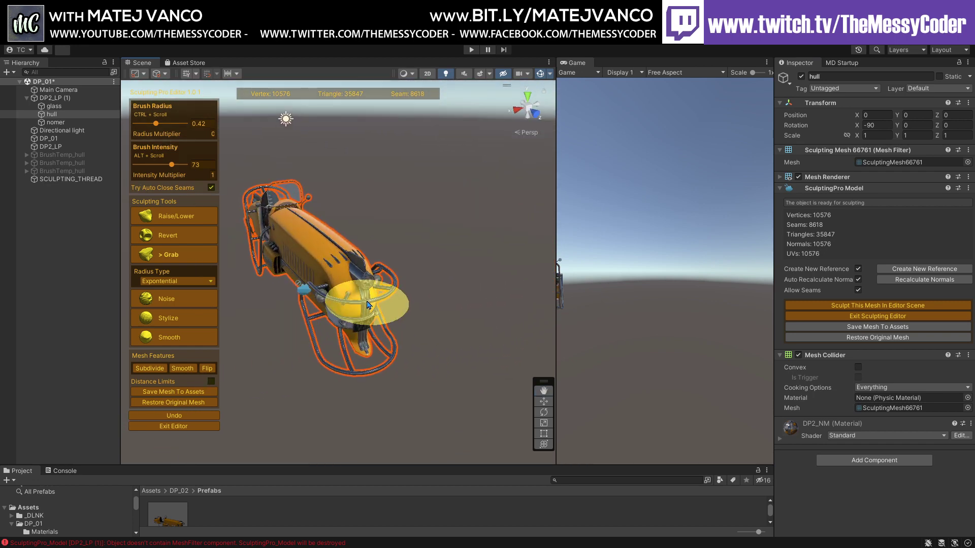
scroll(367, 305, up, 4)
alt+drag(359, 309, 441, 255)
right_drag(327, 278, 372, 262)
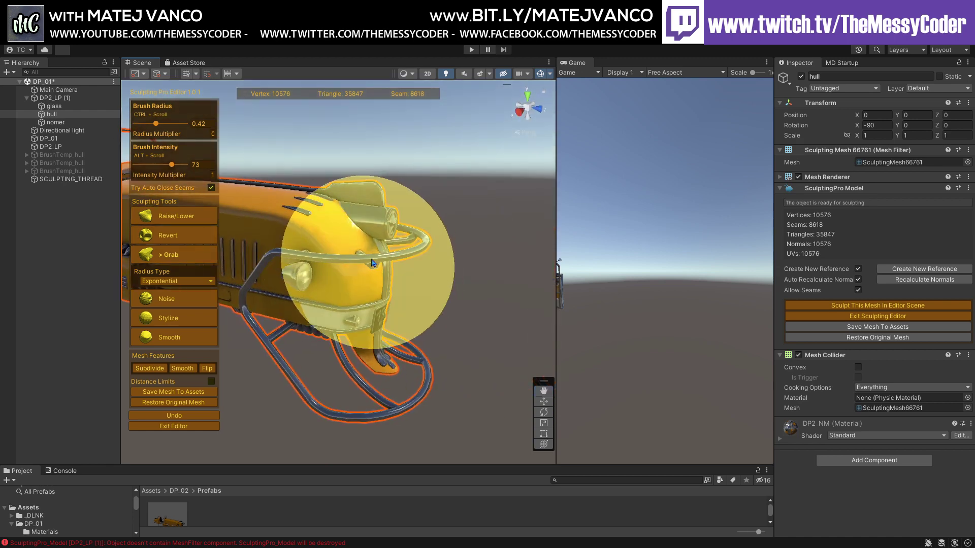
mouse_move(373, 262)
middle_down()
mouse_move(518, 267)
mouse_move(477, 282)
middle_up()
scroll(449, 283, down, 4)
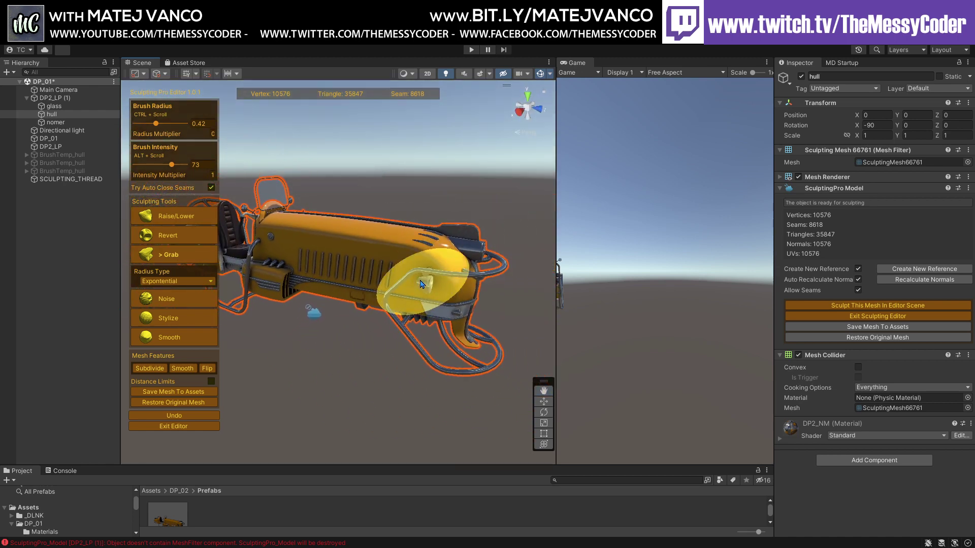
alt+drag(421, 284, 403, 272)
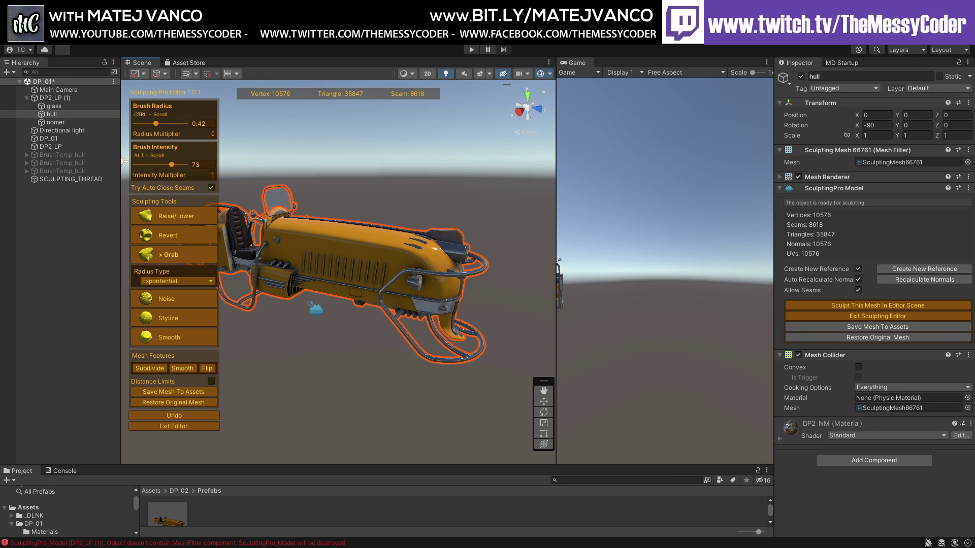
Orbit, pan and zoom around the restored scooter to inspect its side and seat
middle_drag(413, 210, 403, 242)
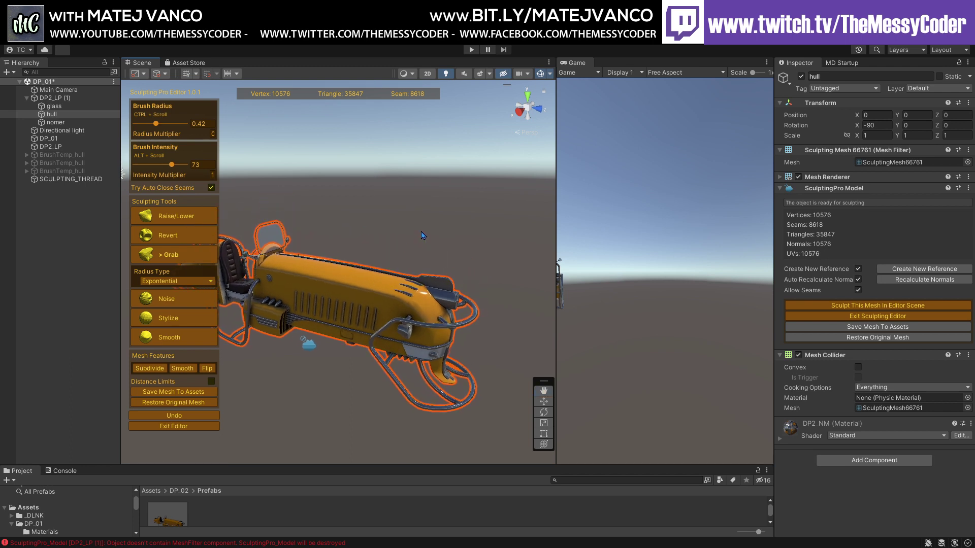
right_drag(422, 234, 381, 264)
alt+drag(382, 268, 392, 278)
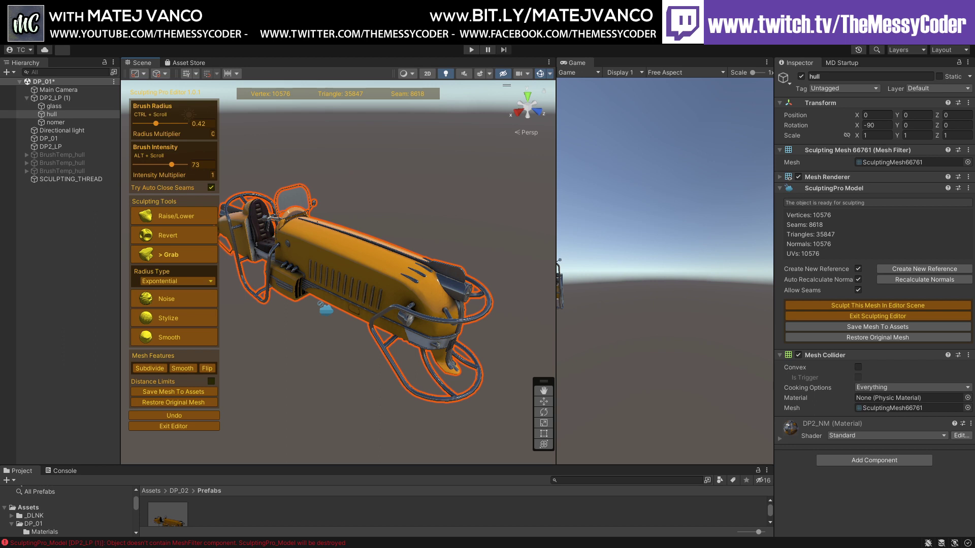
right_drag(383, 221, 372, 232)
middle_drag(400, 232, 386, 229)
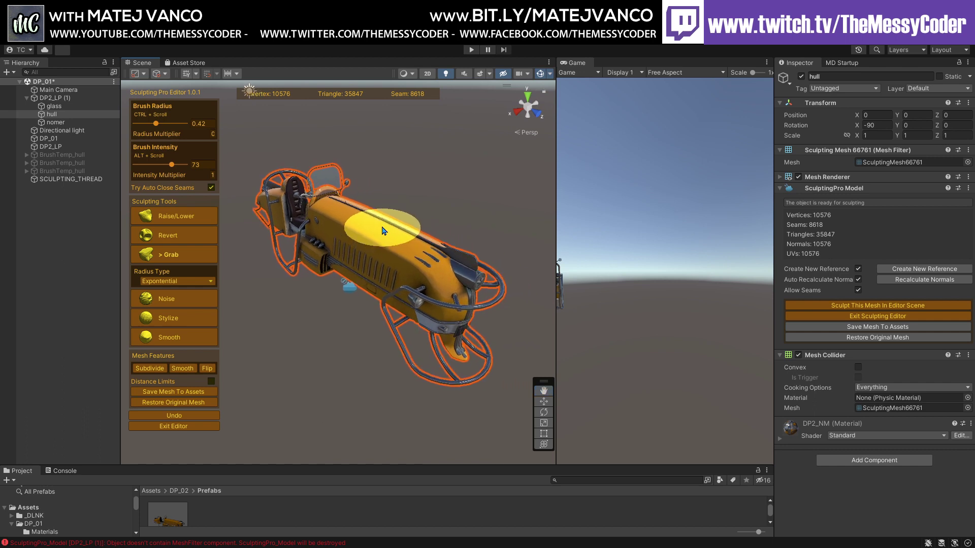
scroll(381, 228, up, 2)
scroll(376, 221, down, 3)
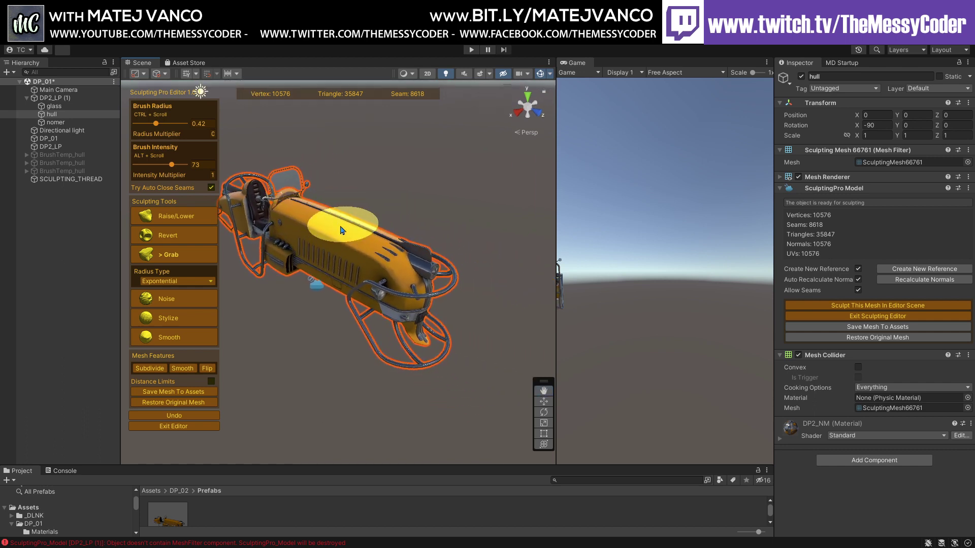
alt+drag(328, 224, 364, 263)
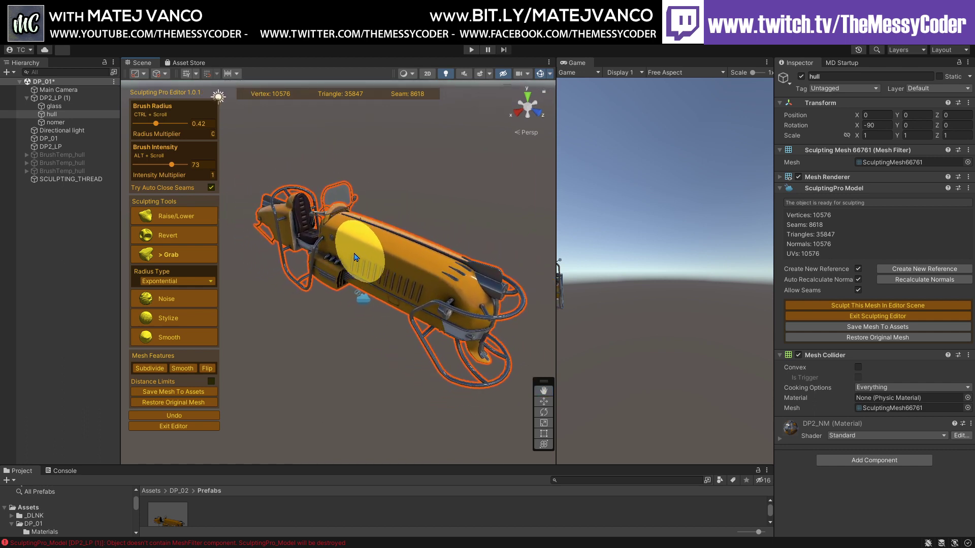
middle_drag(336, 251, 338, 206)
scroll(334, 213, up, 3)
right_drag(332, 214, 375, 175)
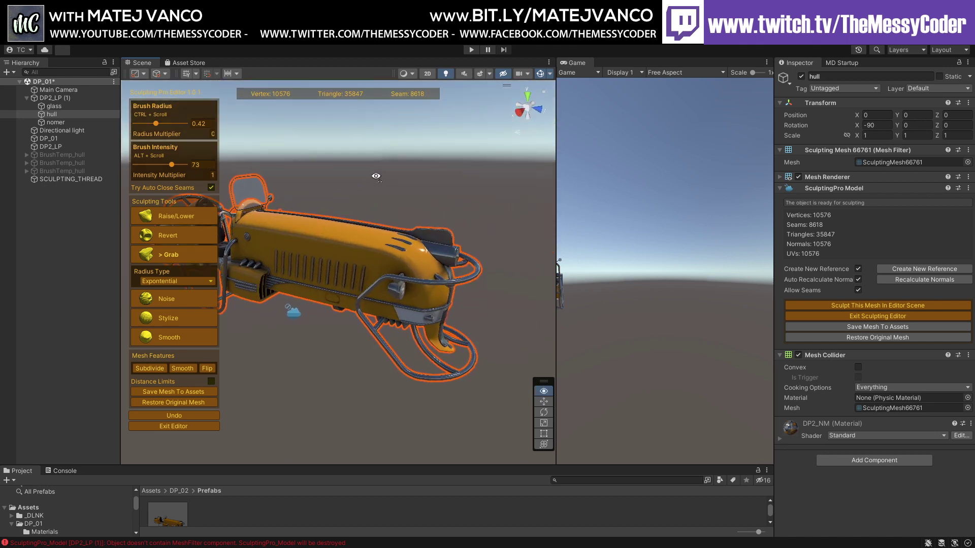
middle_drag(370, 178, 367, 215)
right_drag(416, 212, 375, 227)
middle_drag(398, 223, 299, 207)
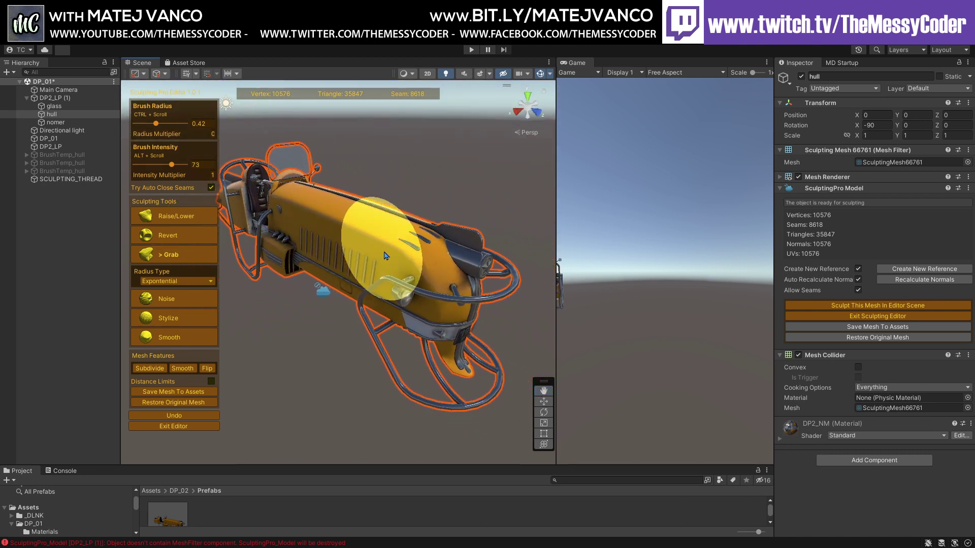
right_drag(440, 231, 404, 241)
middle_drag(437, 238, 344, 240)
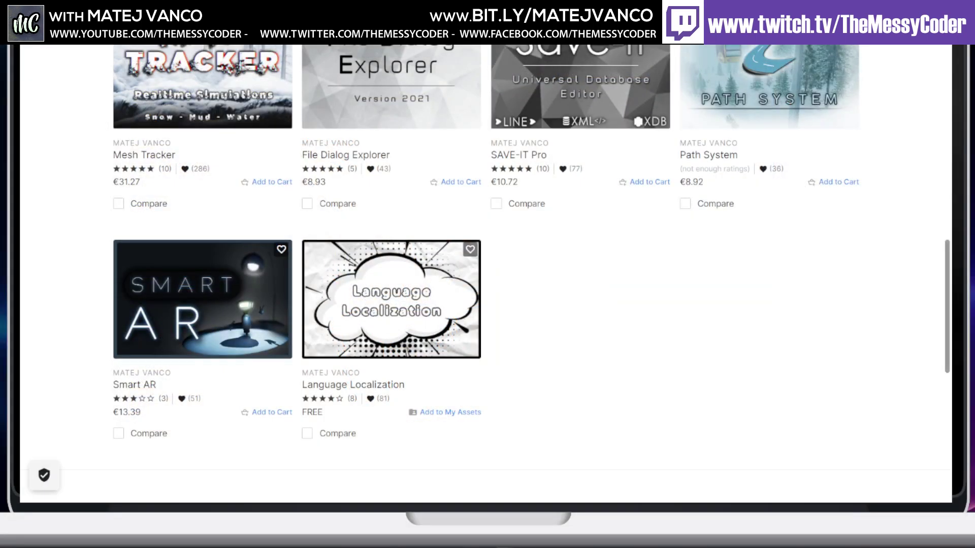
Open the Raymarcher page (€58.06, Fullscreen & Camera Effects) from the publisher's grid and browse it
scroll(770, 284, up, 8)
scroll(487, 274, down, 2)
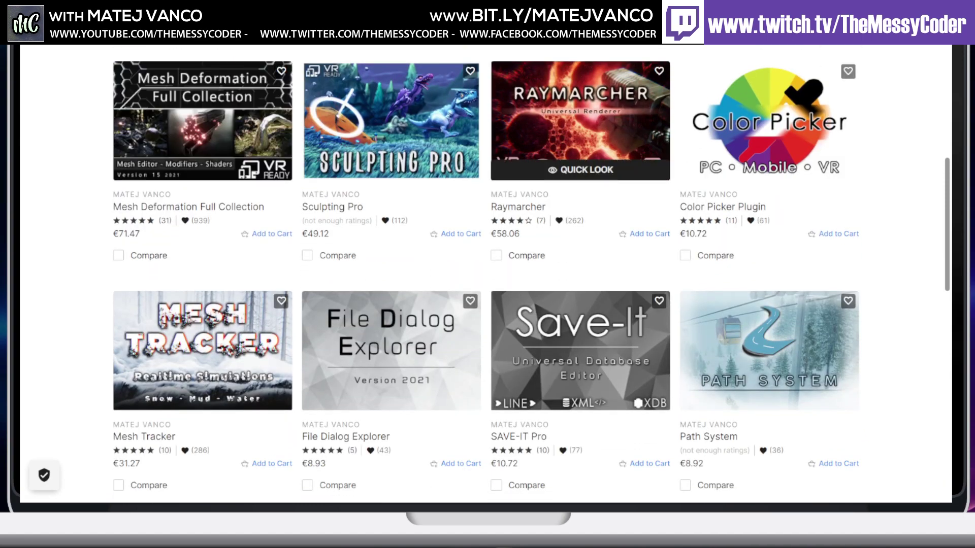
click(609, 130)
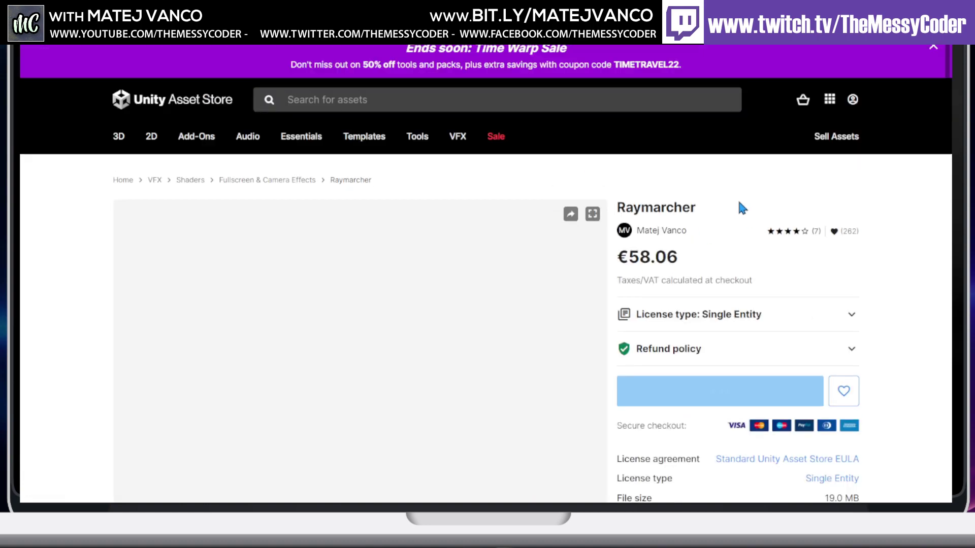
scroll(731, 223, down, 5)
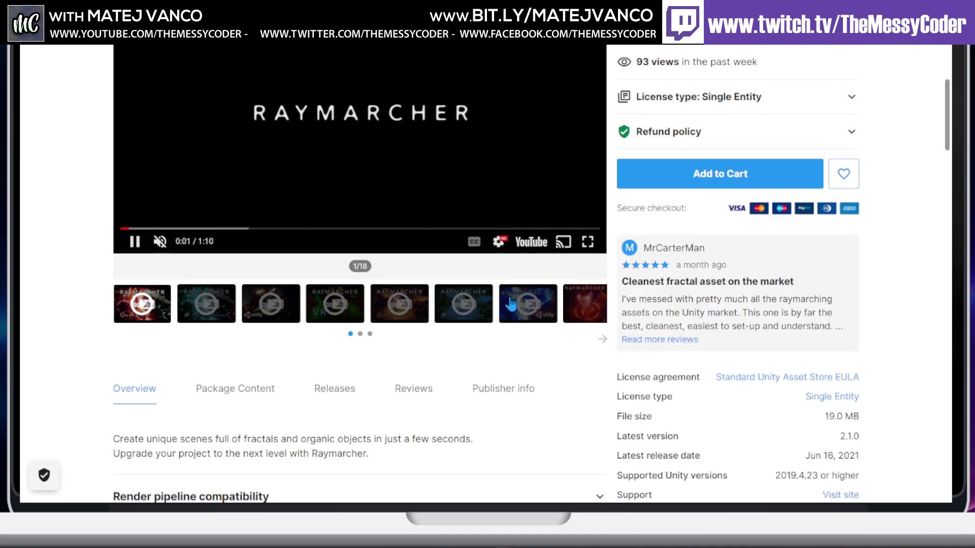
scroll(510, 303, up, 1)
scroll(511, 303, down, 1)
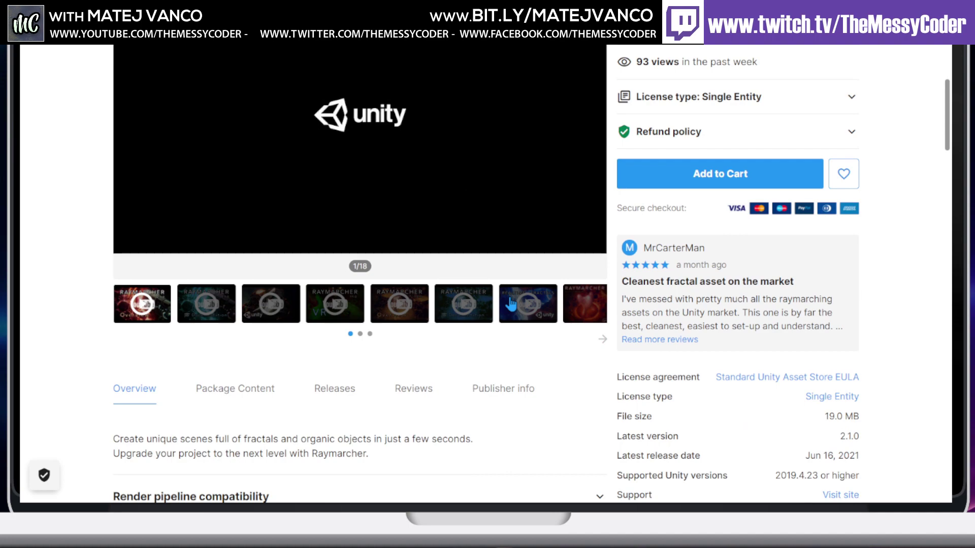
scroll(505, 321, up, 1)
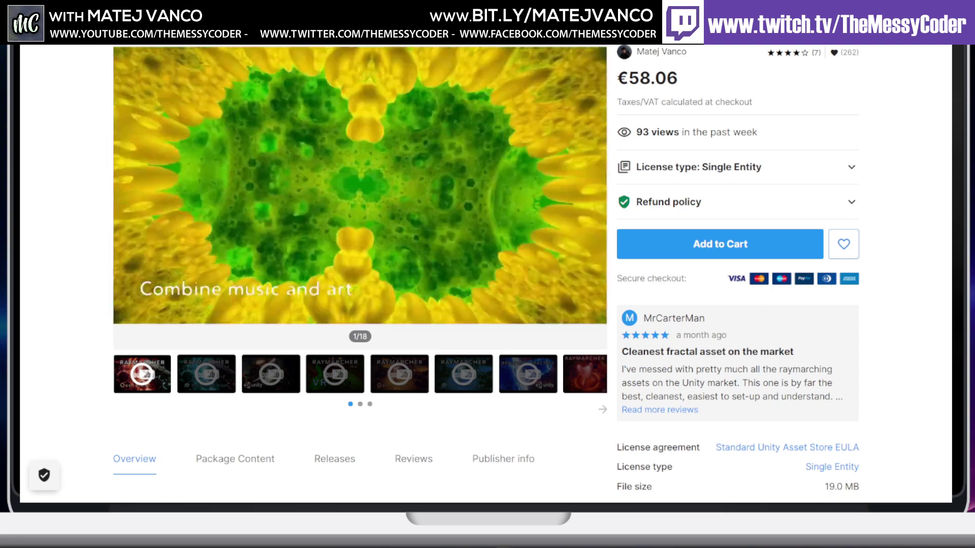
scroll(360, 203, up, 2)
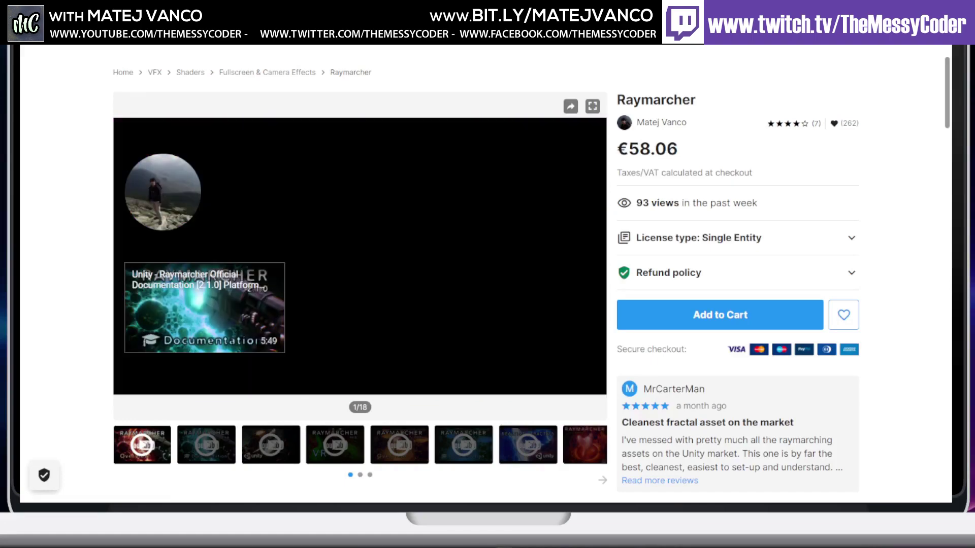
Show Raymarcher gallery image 8 of 18 and play the seventh gallery video
click(592, 447)
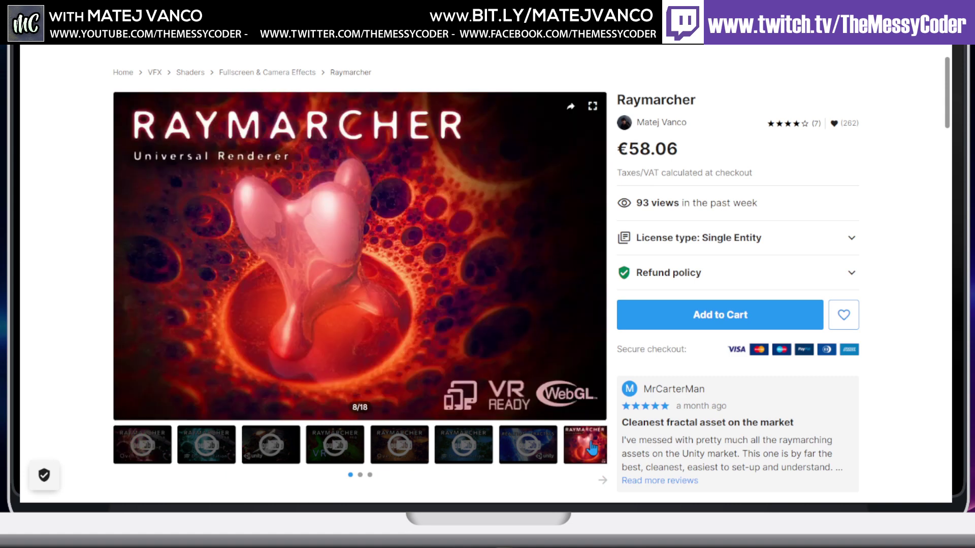
click(518, 446)
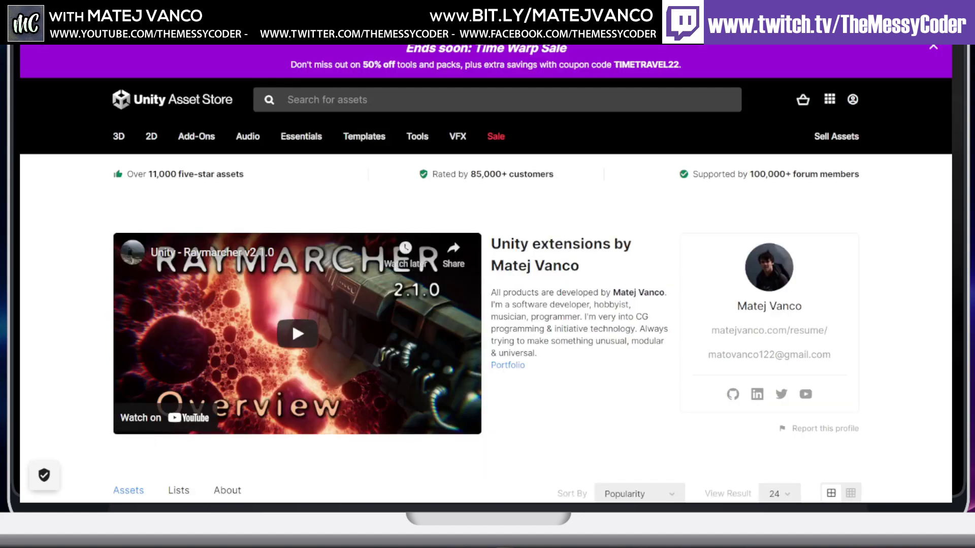
scroll(618, 261, down, 4)
scroll(736, 207, up, 2)
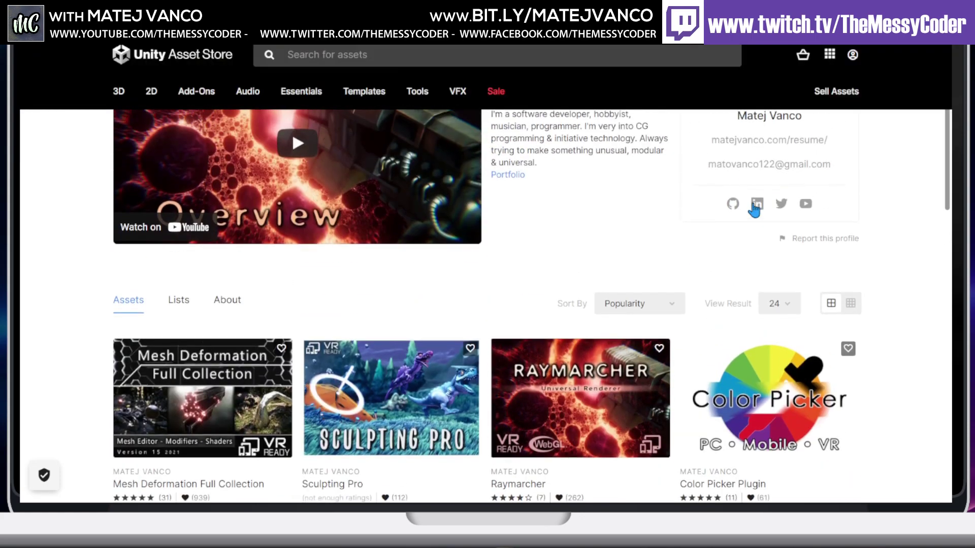
Return to the publisher page and scroll to the Assets grid listing Sculpting Pro and Raymarcher
scroll(622, 242, up, 2)
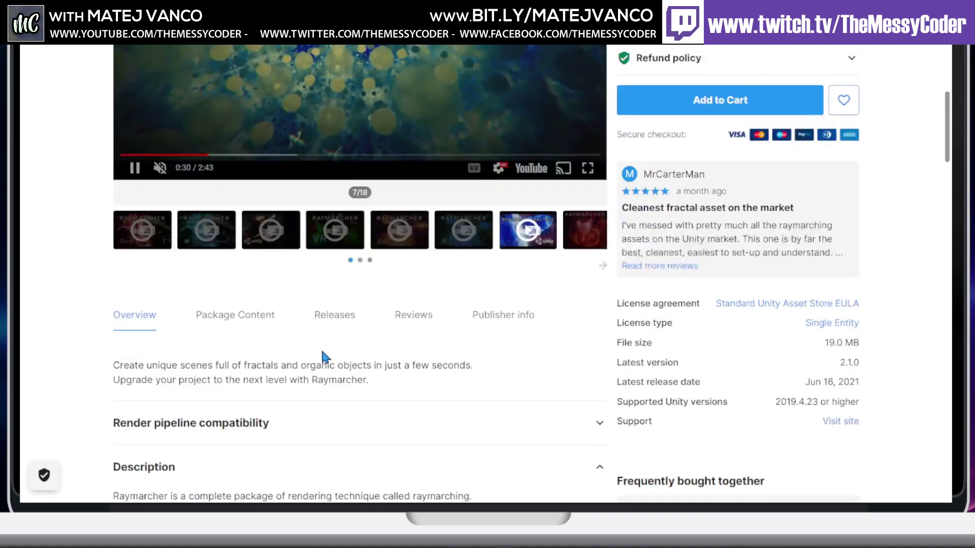
scroll(325, 357, down, 5)
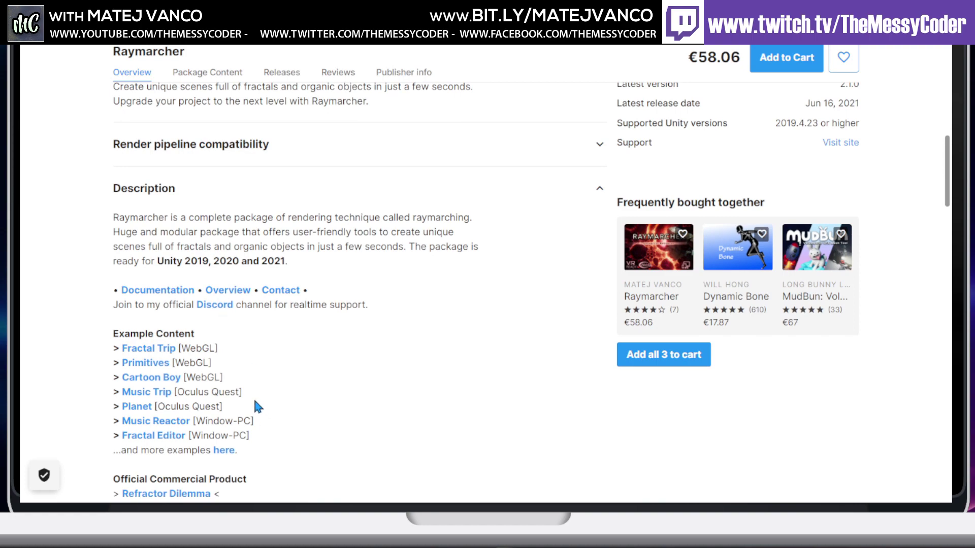
scroll(419, 299, up, 10)
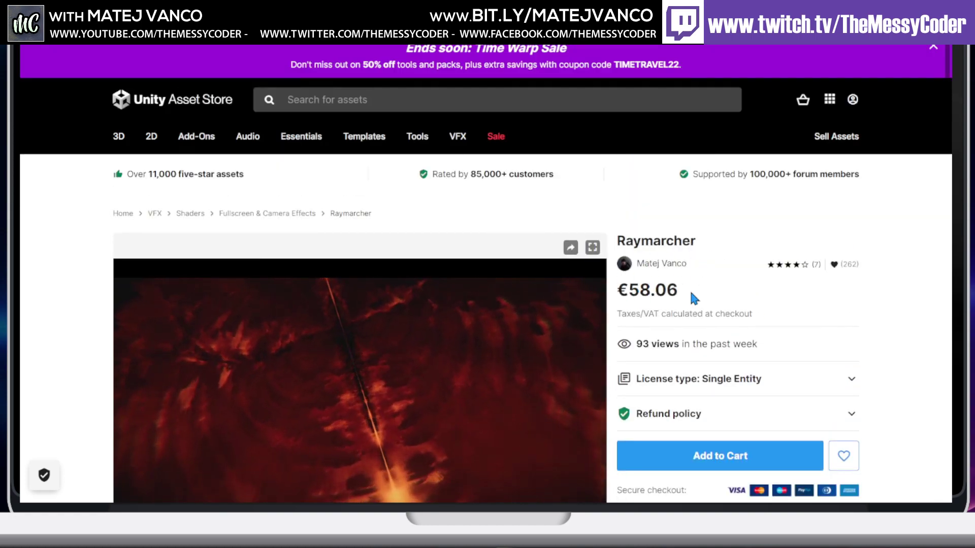
scroll(637, 346, down, 4)
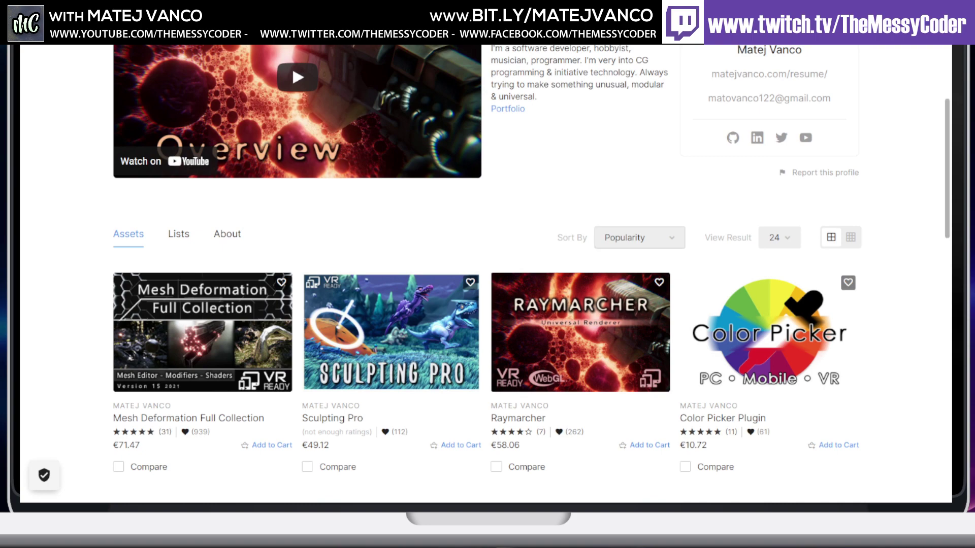
scroll(486, 274, down, 5)
scroll(486, 274, up, 1)
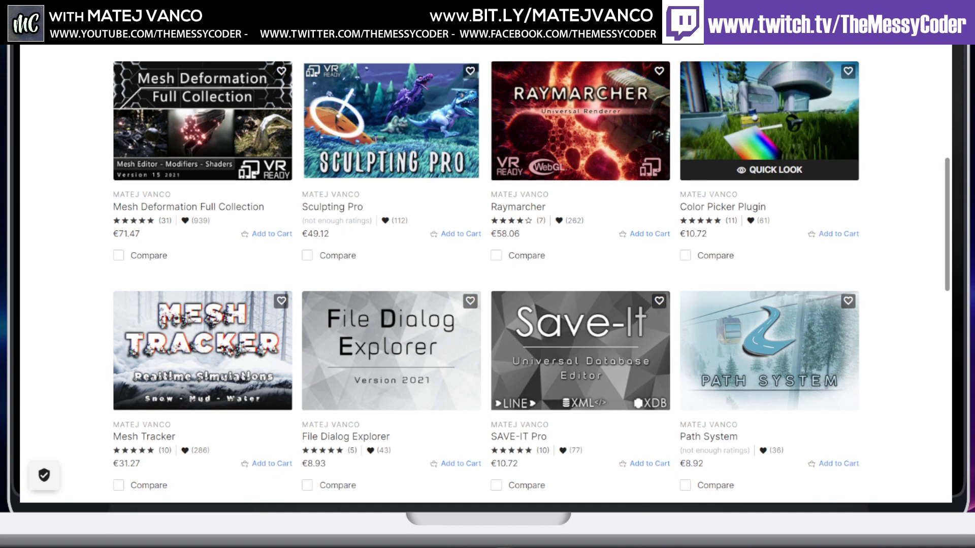
click(766, 135)
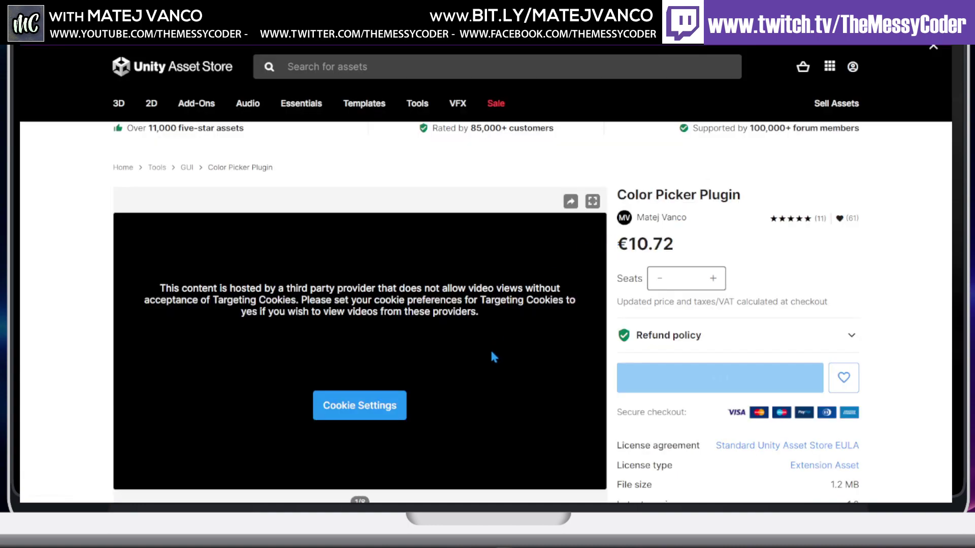
scroll(515, 310, down, 4)
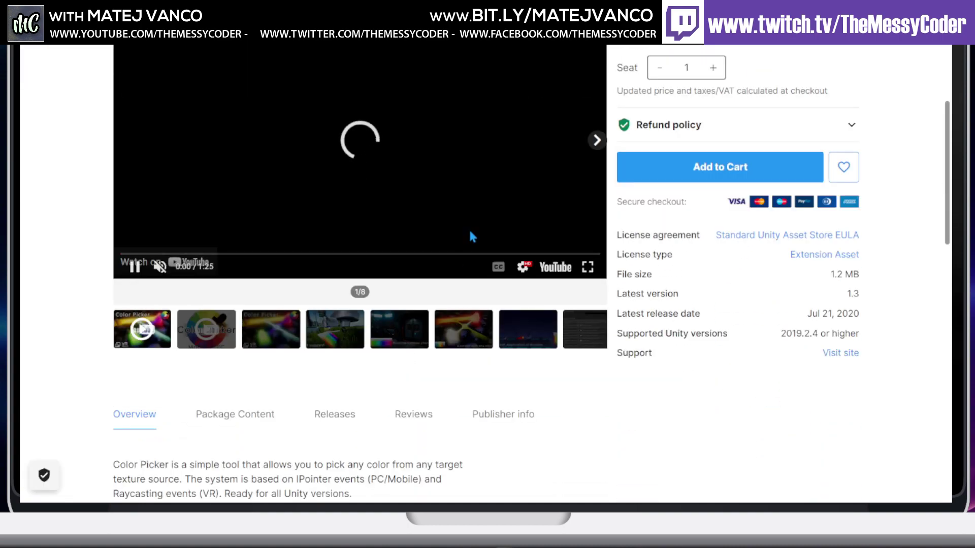
scroll(363, 249, up, 2)
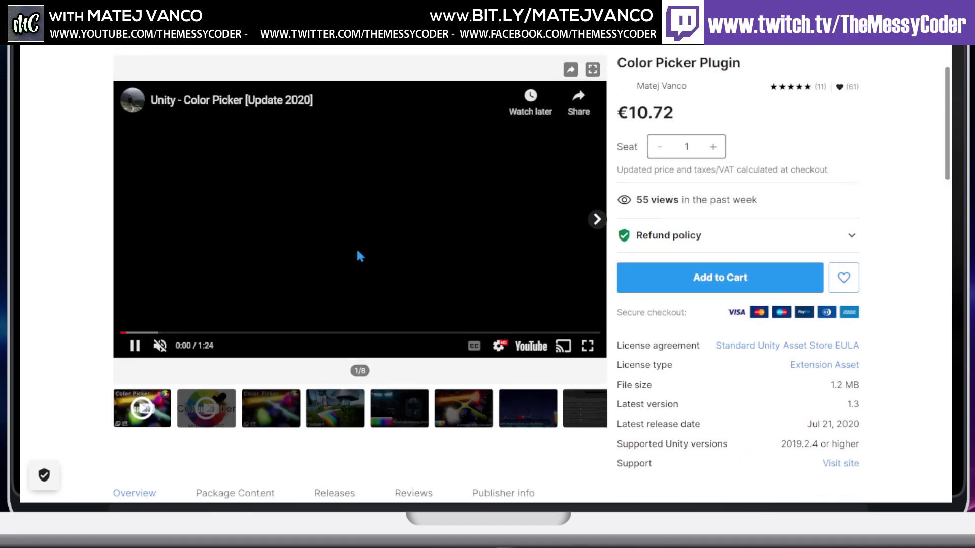
scroll(357, 257, up, 1)
scroll(320, 295, down, 1)
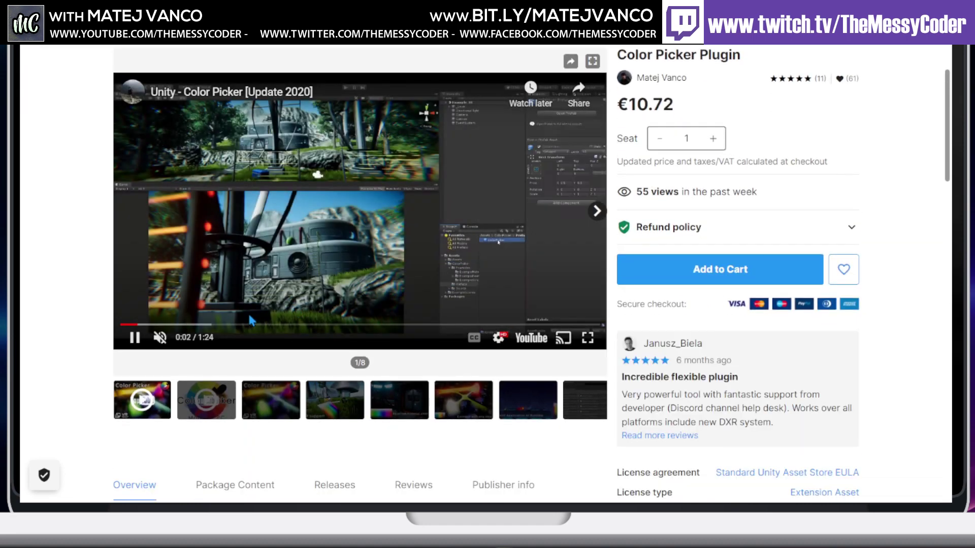
click(186, 325)
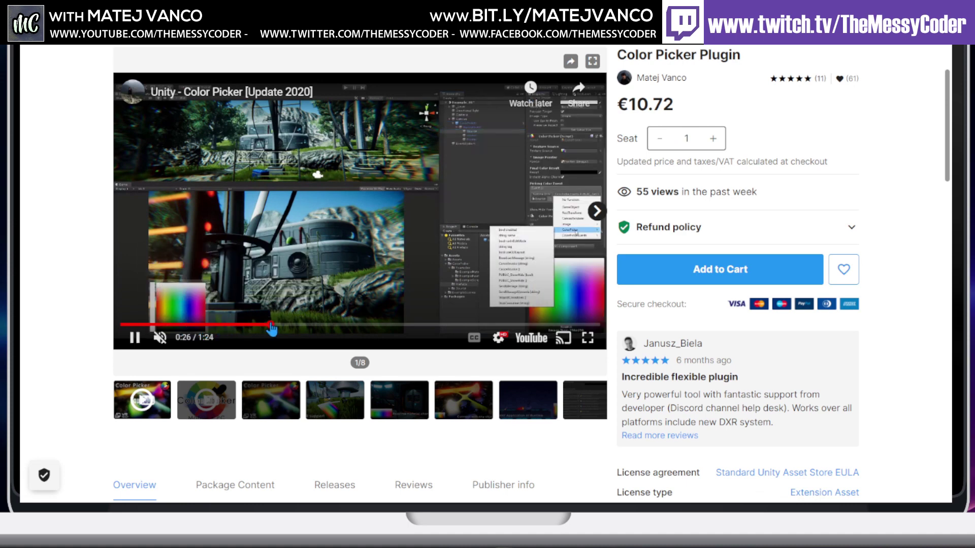
click(274, 325)
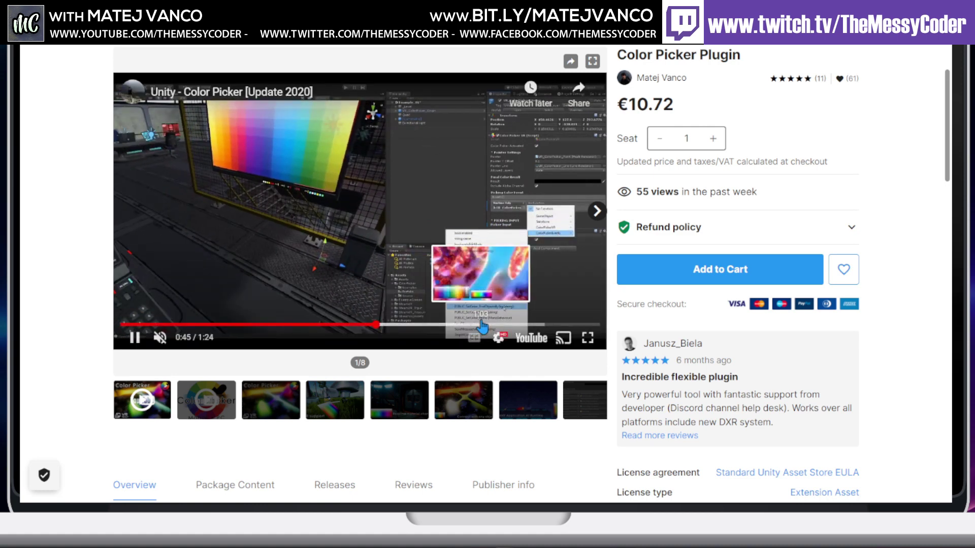
click(481, 324)
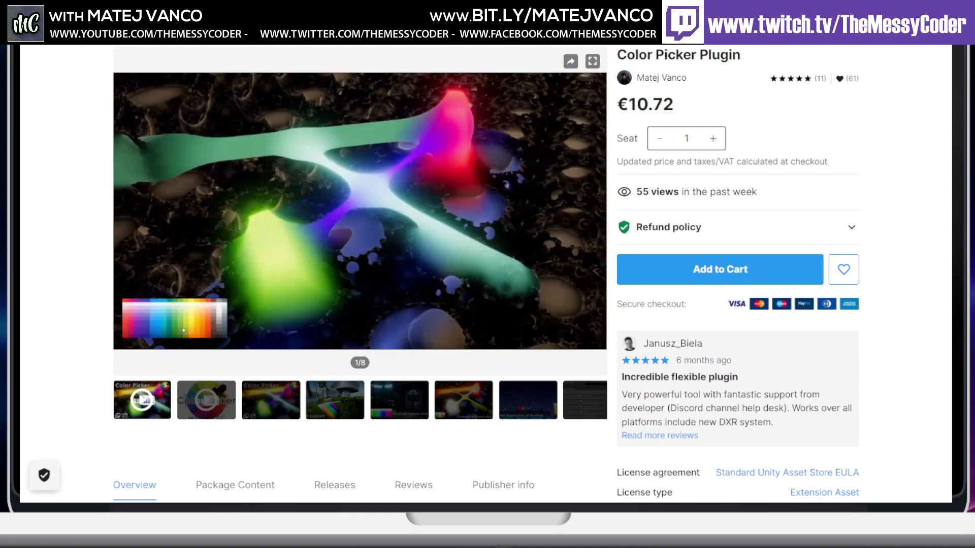
click(29, 21)
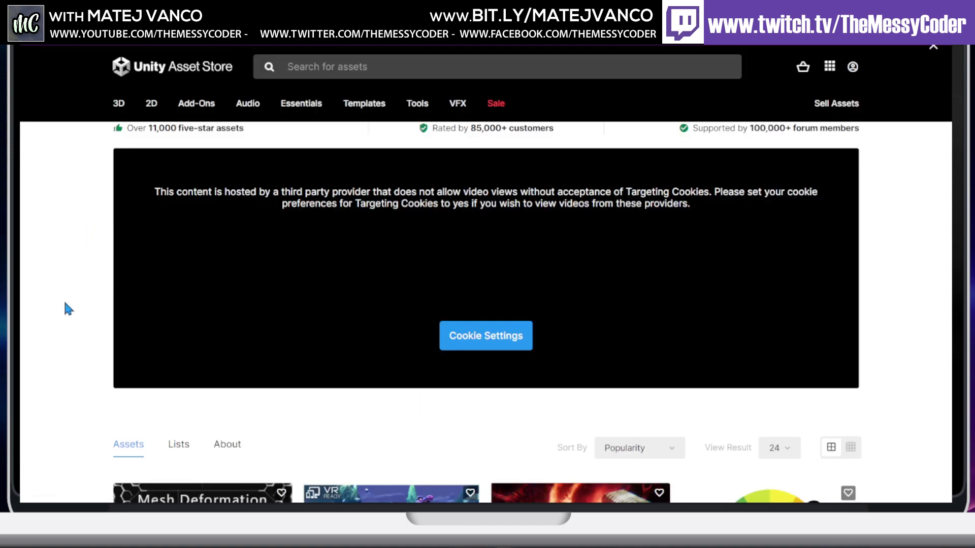
scroll(76, 287, down, 10)
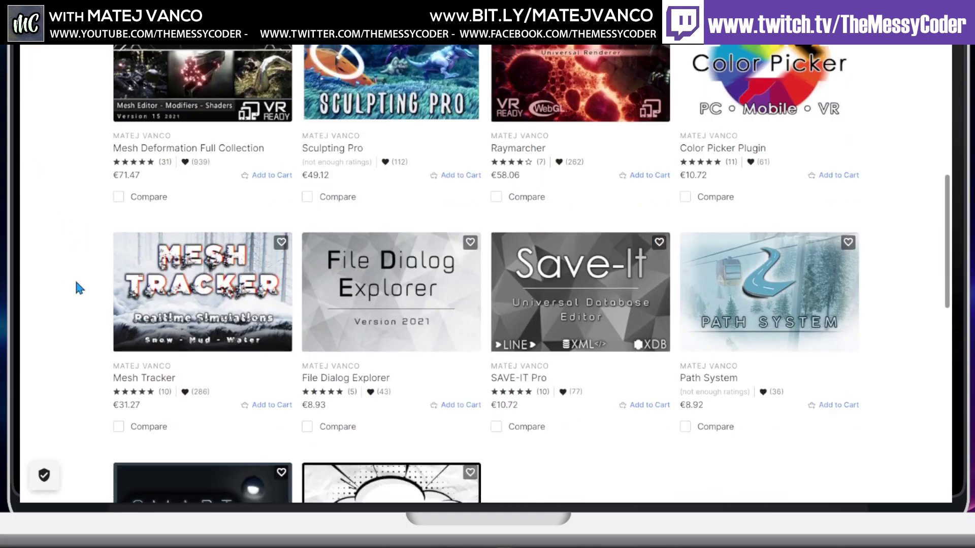
scroll(78, 287, down, 3)
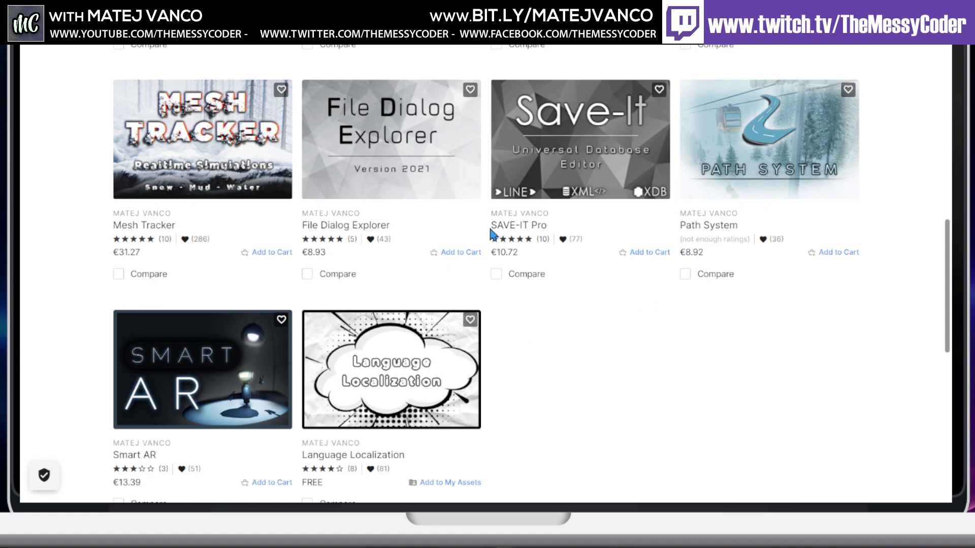
mouse_move(563, 210)
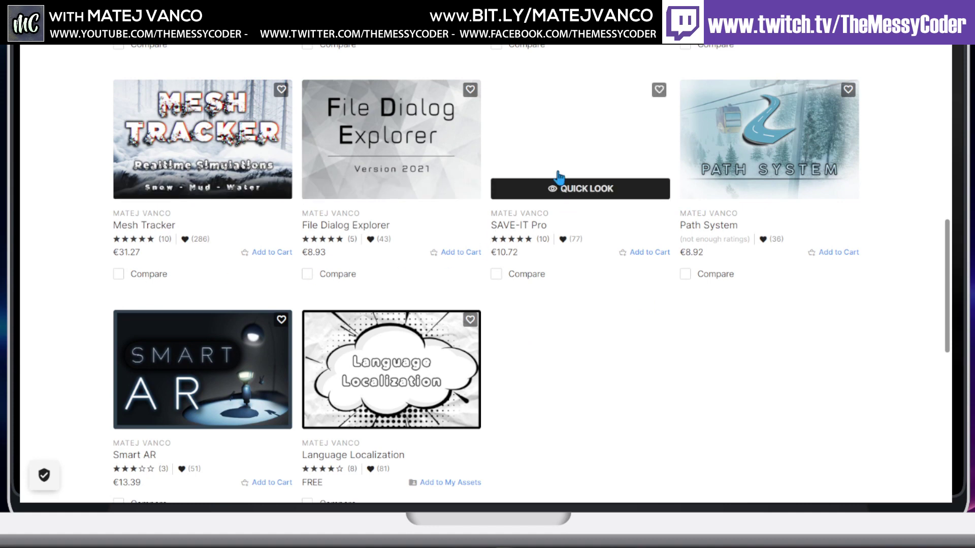
click(575, 138)
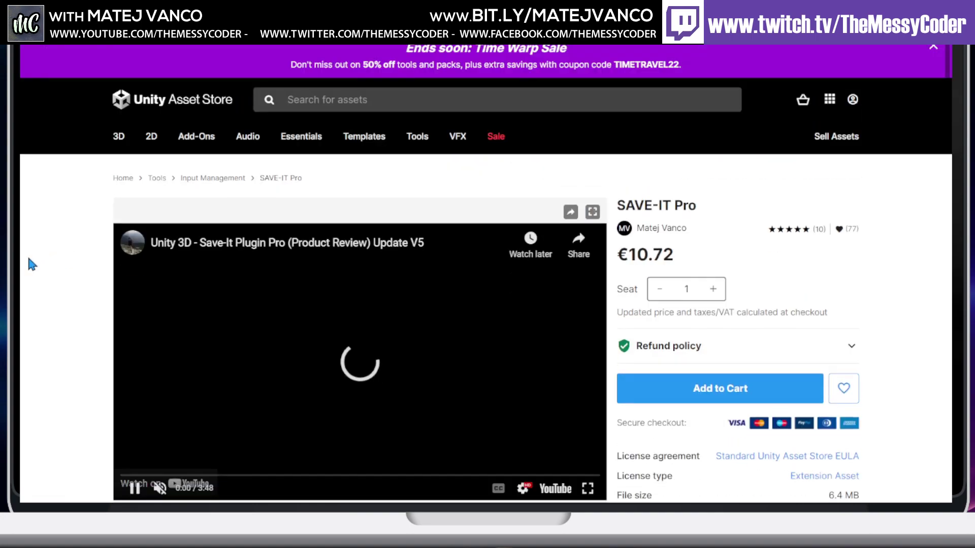
scroll(31, 264, down, 3)
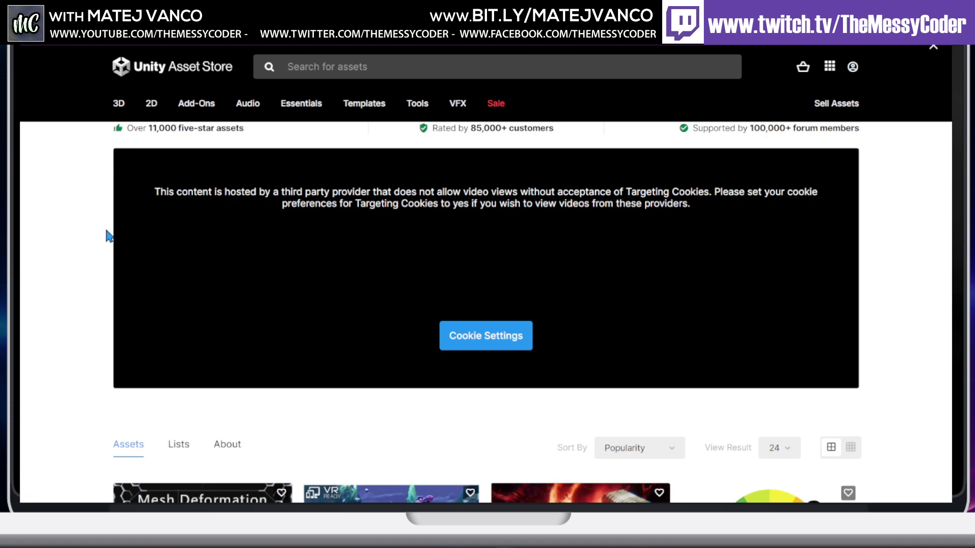
scroll(146, 317, down, 12)
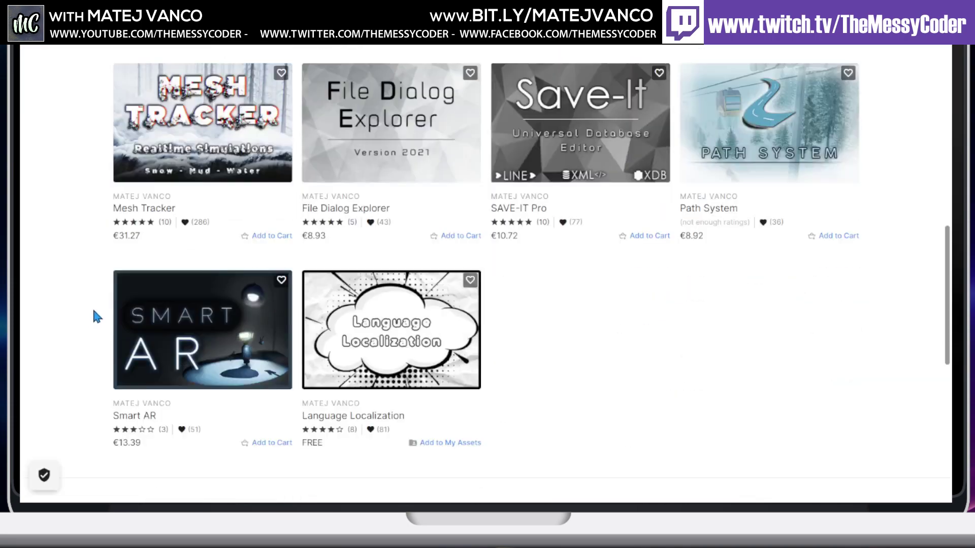
scroll(175, 287, down, 1)
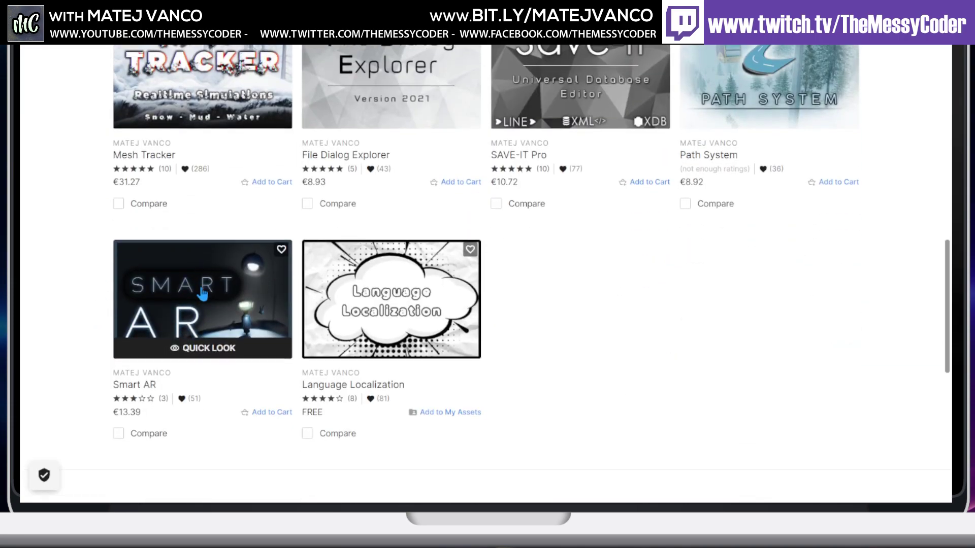
Open the Smart AR page (€13.39, Tools › Integration) and let its demo video play
click(203, 294)
scroll(49, 265, down, 2)
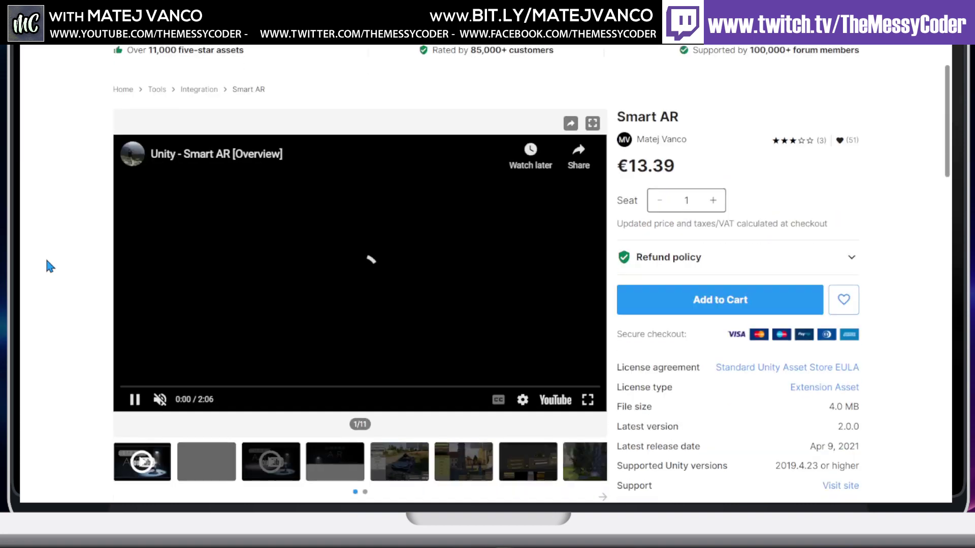
scroll(47, 261, down, 3)
scroll(46, 261, up, 3)
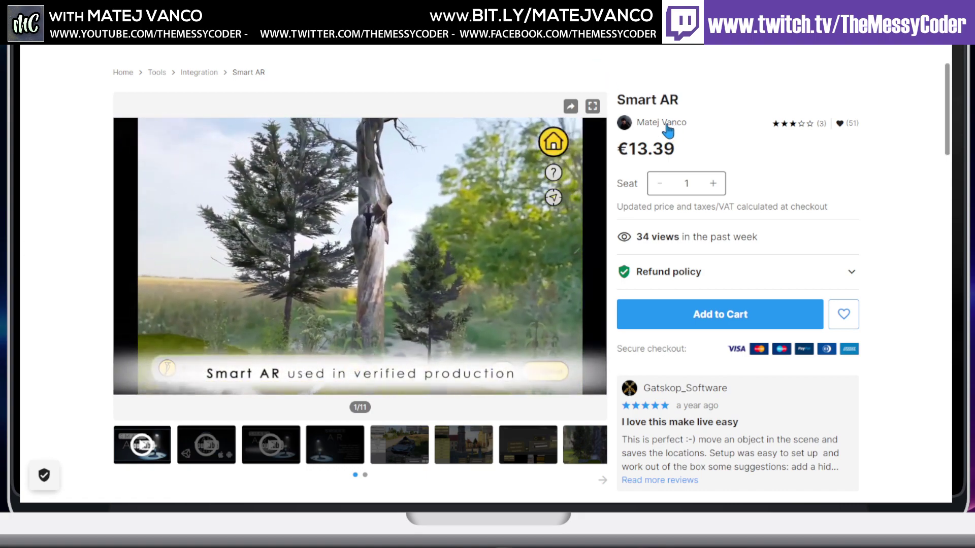
Go back to the publisher's asset list and scroll down to the free Language Localization asset
click(665, 125)
scroll(528, 311, down, 10)
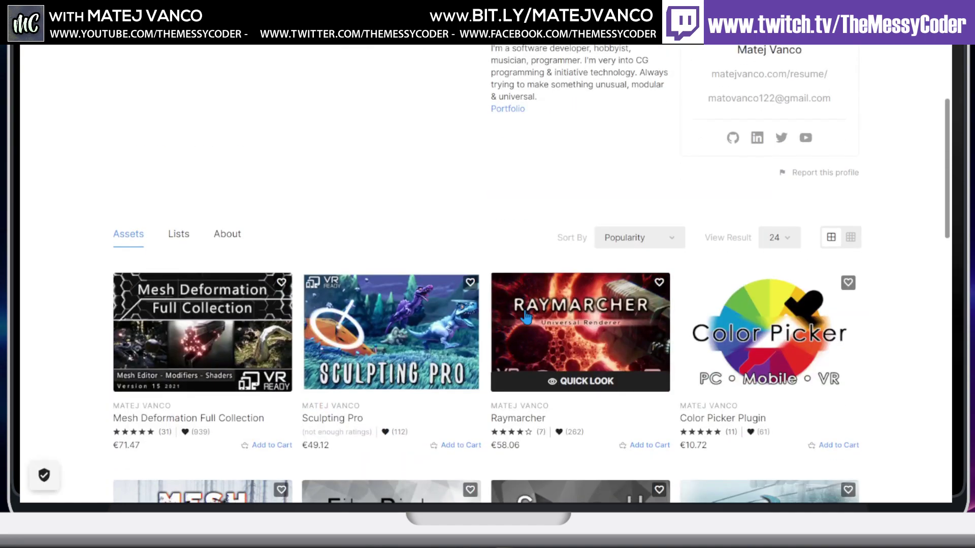
scroll(526, 317, down, 3)
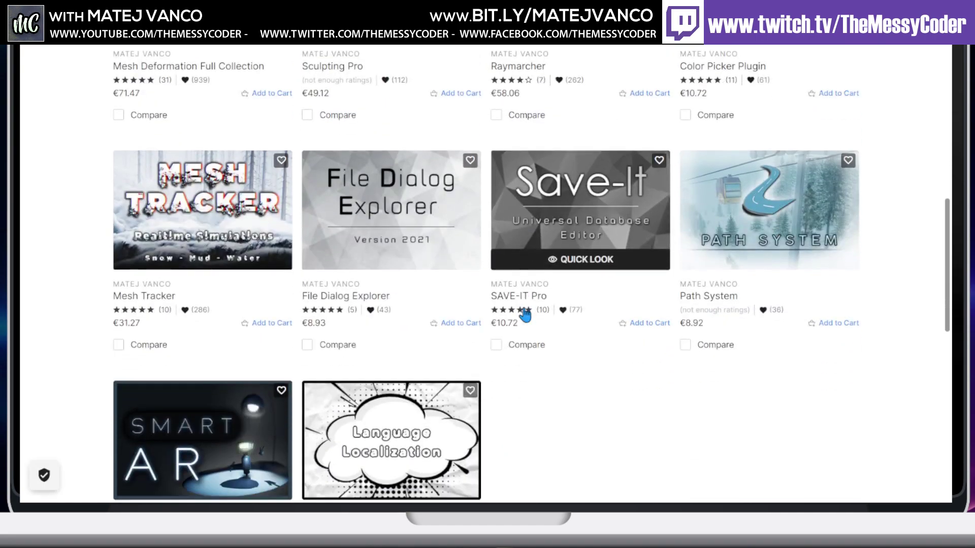
scroll(526, 309, down, 1)
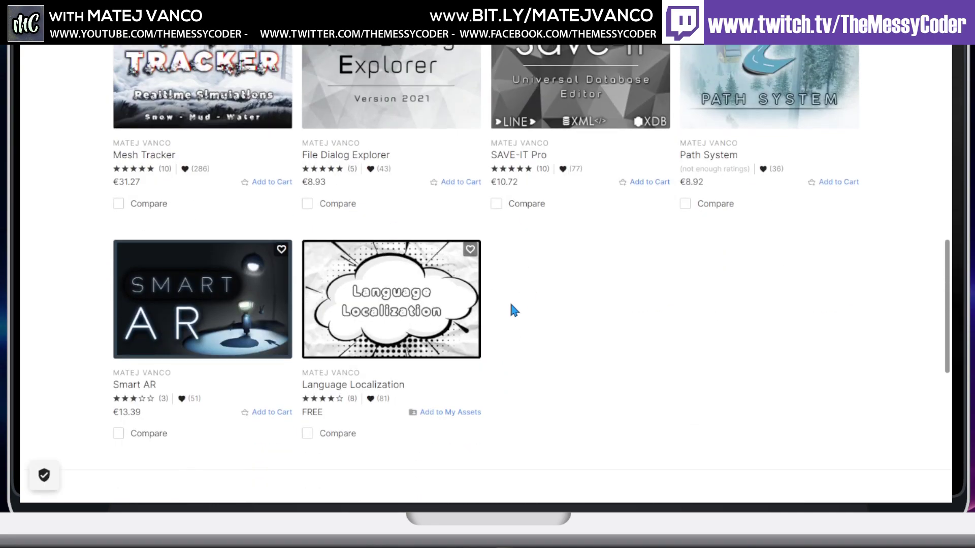
mouse_move(410, 285)
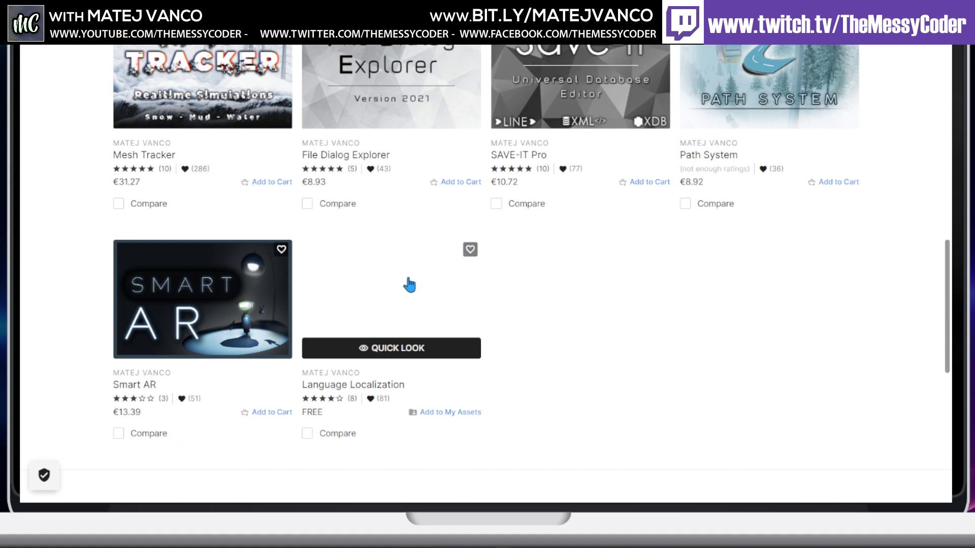
Open the free Language Localization product page and scroll through it
click(409, 285)
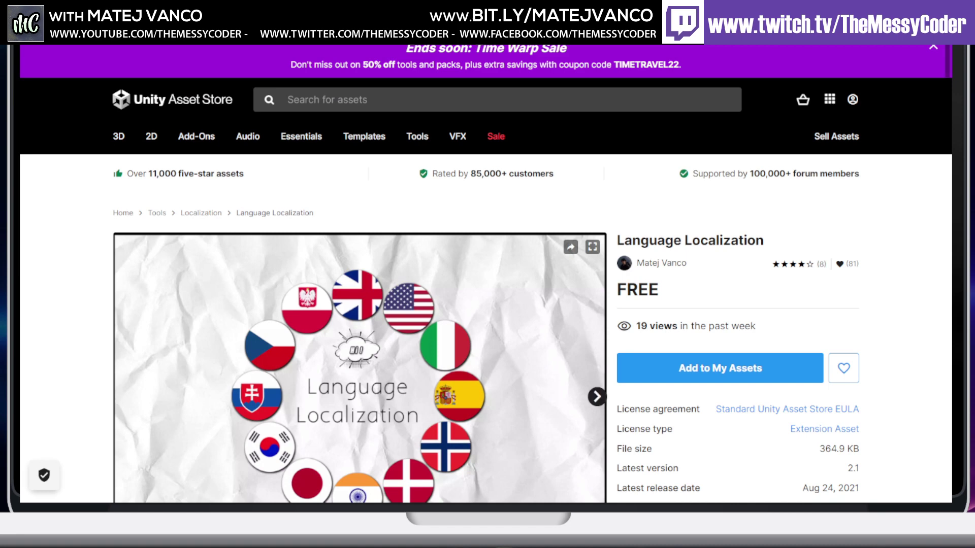
scroll(356, 274, down, 4)
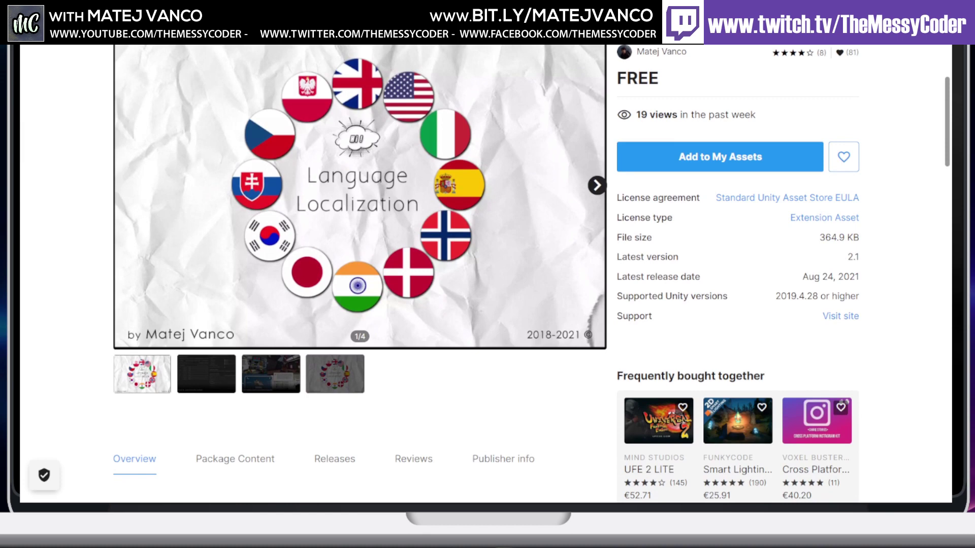
scroll(531, 273, up, 1)
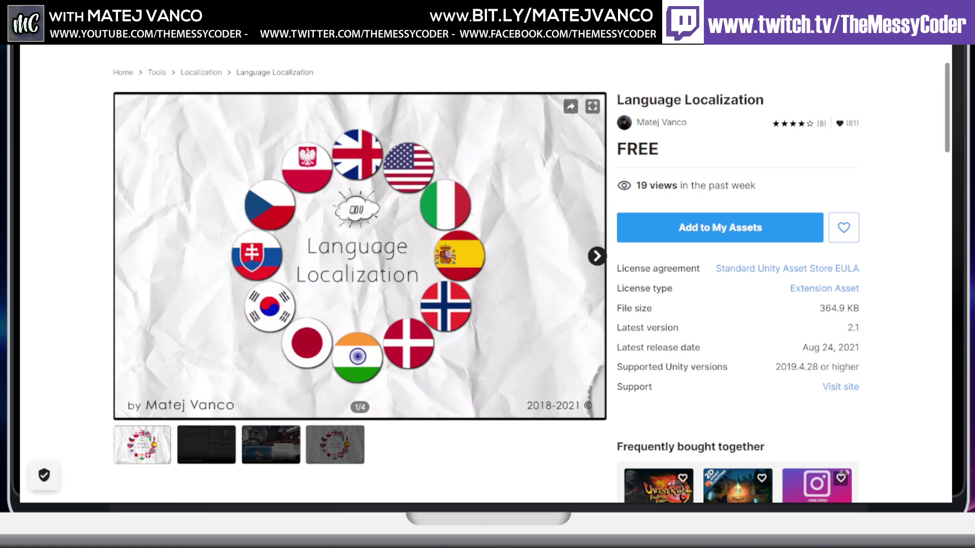
Advance the Language Localization screenshot gallery to the last image, 4 of 4
click(596, 257)
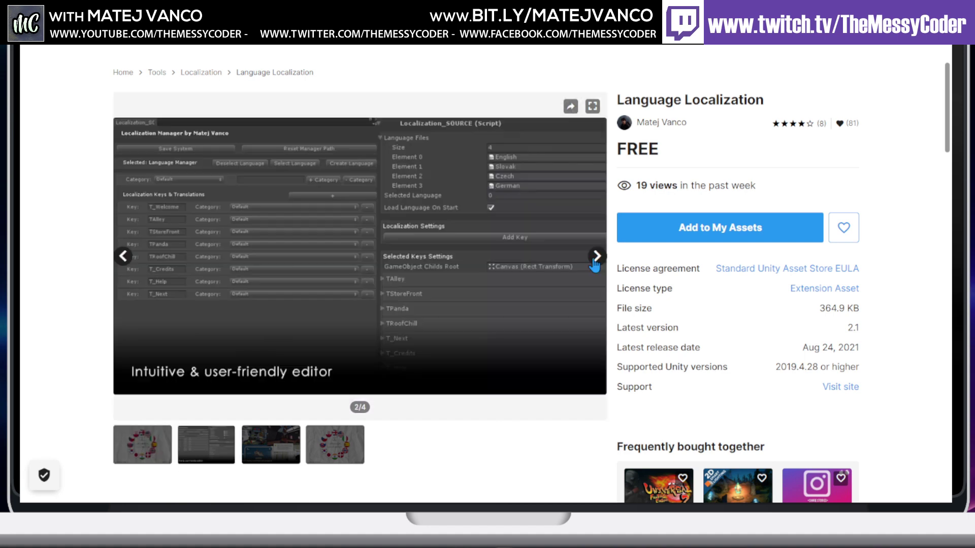
click(595, 257)
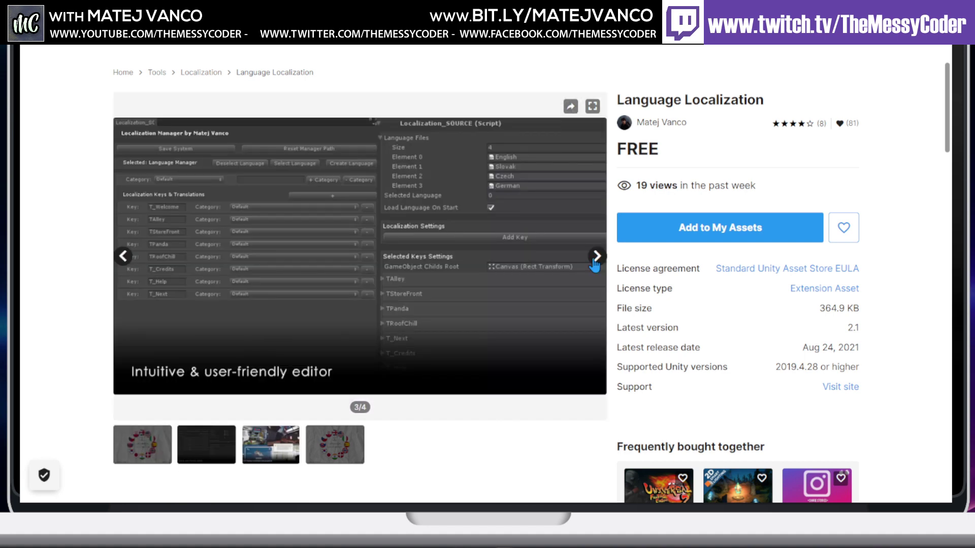
click(595, 257)
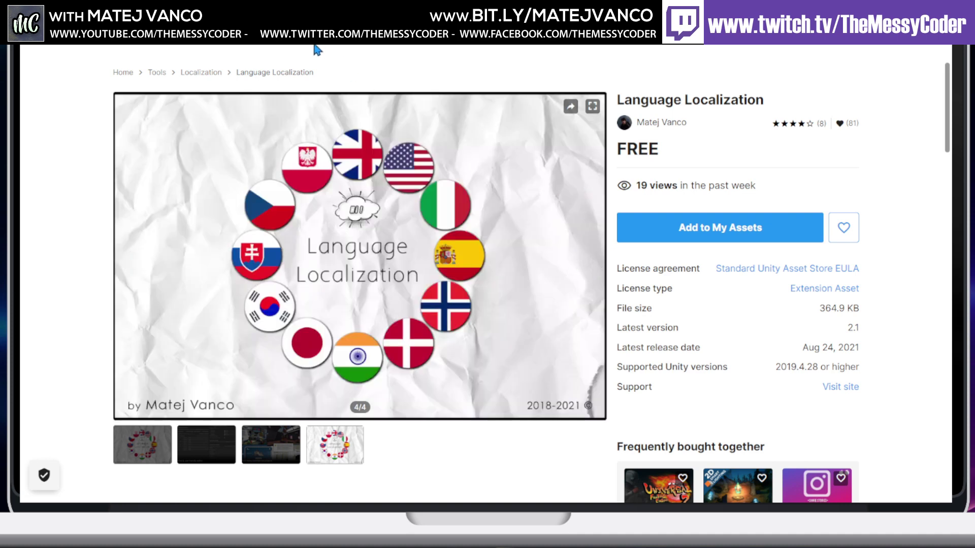
click(656, 123)
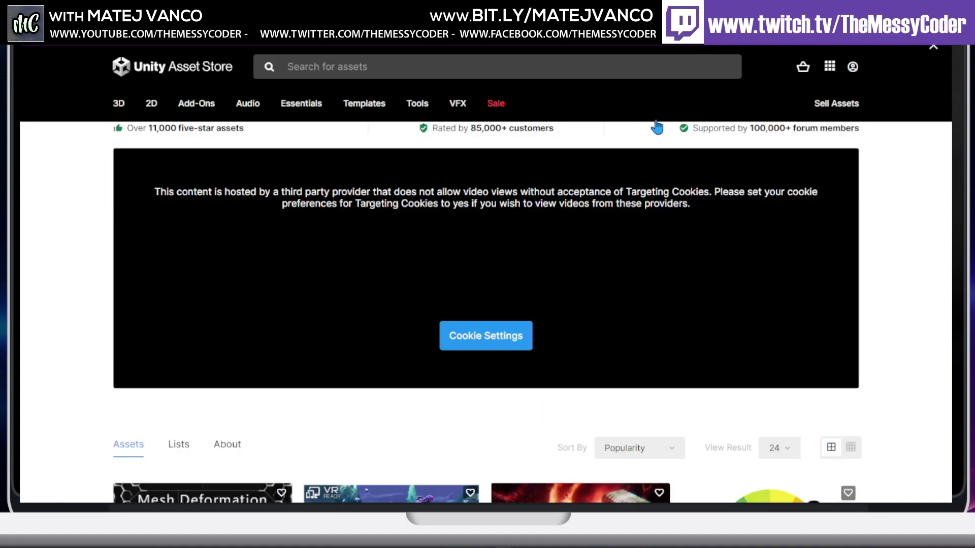
scroll(642, 218, down, 5)
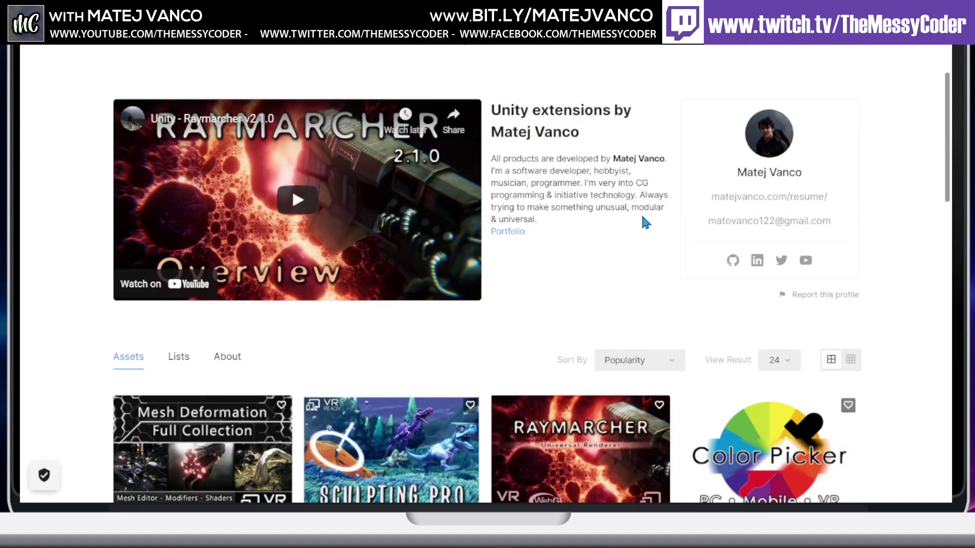
scroll(643, 224, down, 7)
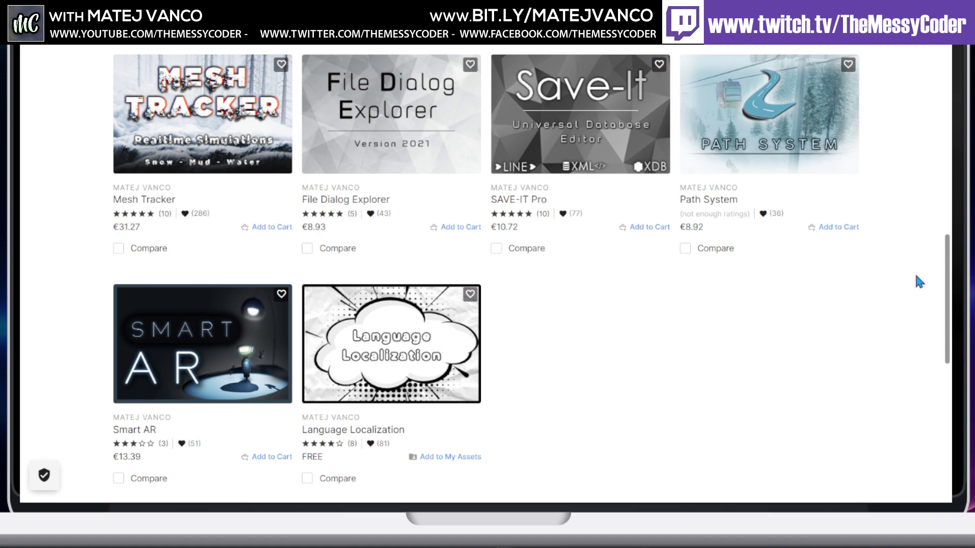
scroll(917, 277, up, 6)
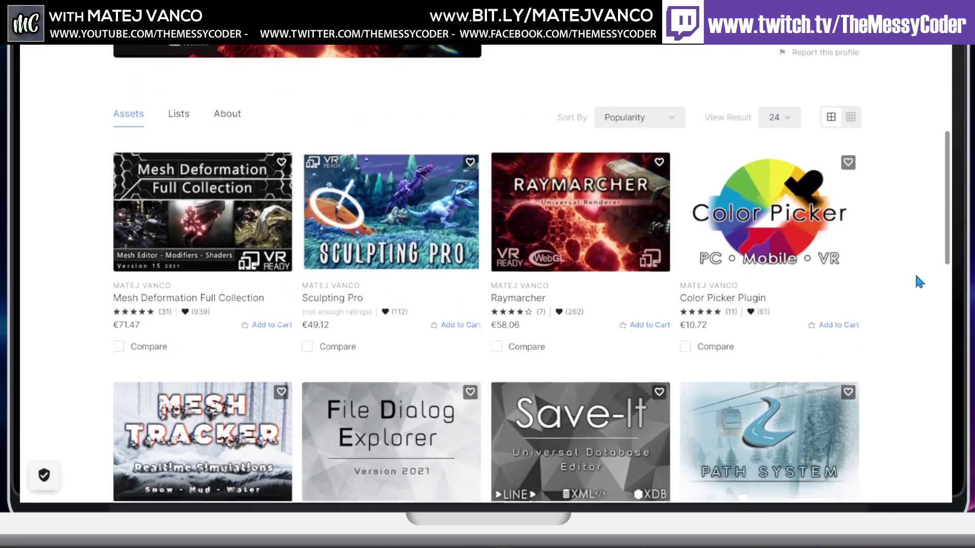
scroll(915, 276, down, 1)
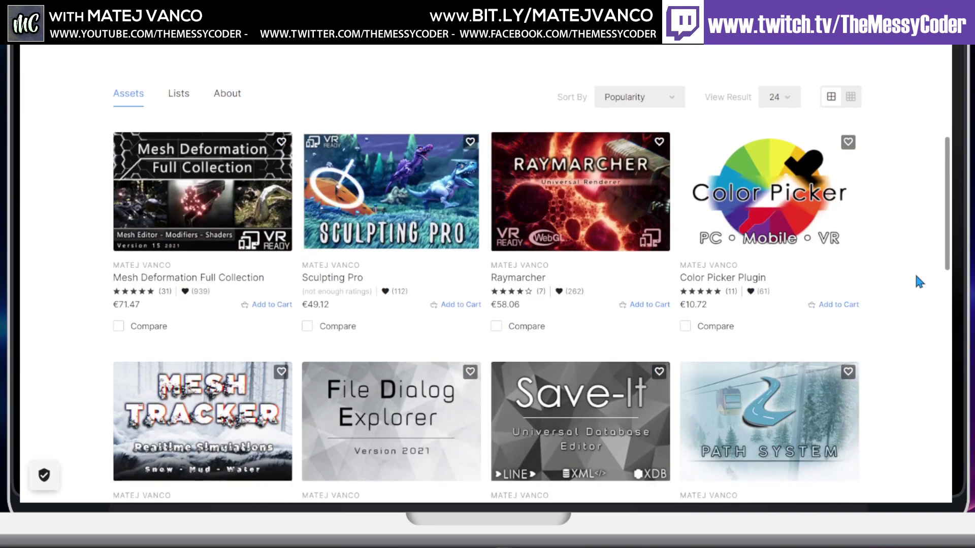
Open the Mesh Deformation Full Collection page and scroll its Description to the Package Content list
click(212, 189)
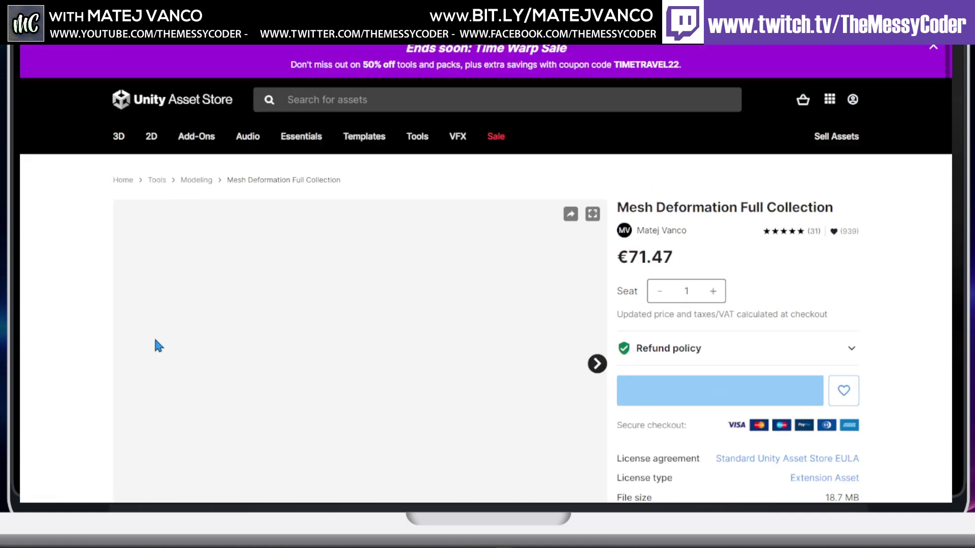
scroll(93, 347, down, 15)
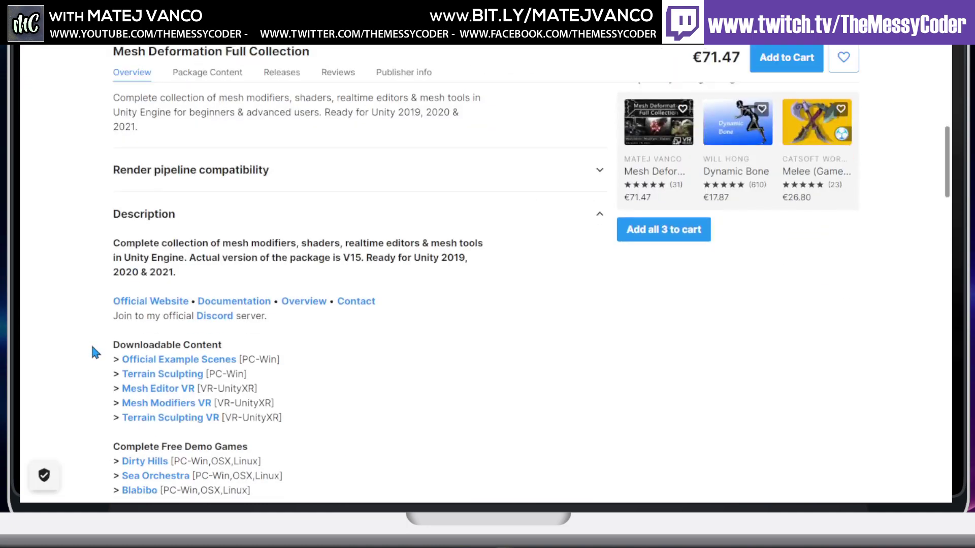
scroll(359, 276, down, 4)
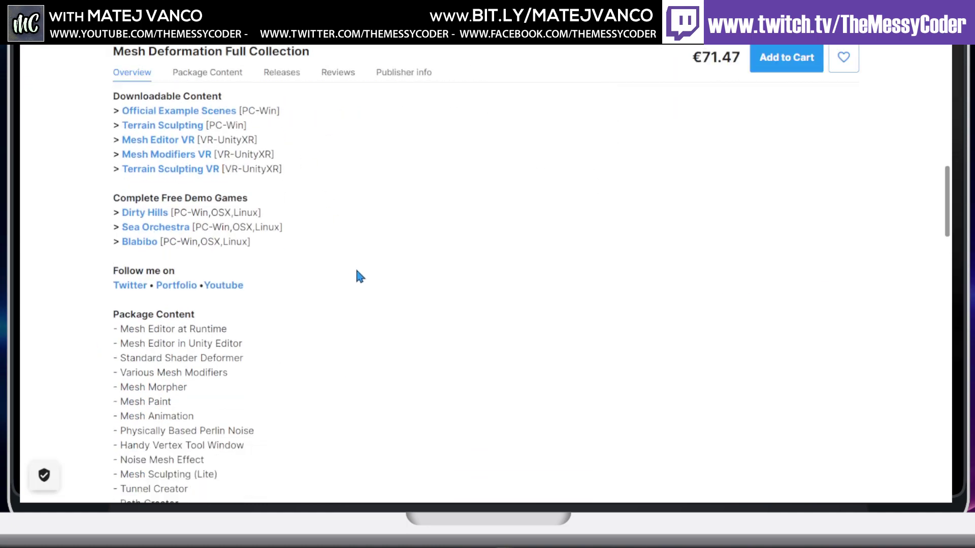
scroll(355, 280, down, 2)
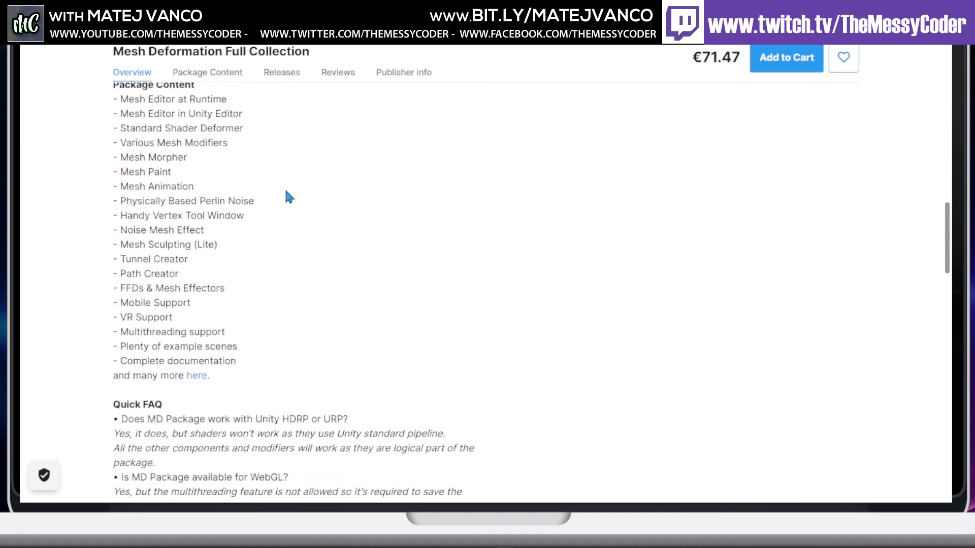
scroll(288, 197, up, 2)
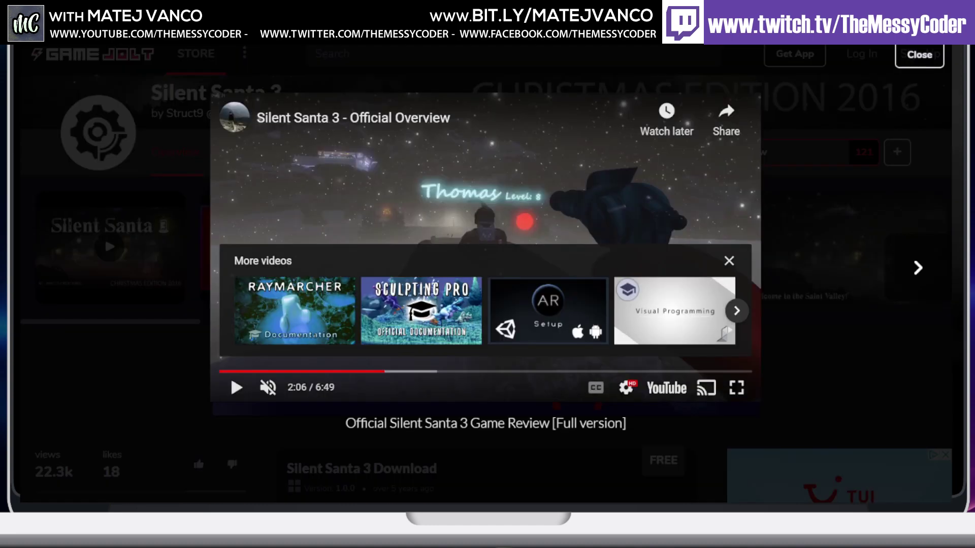
Close the Game Jolt video overlay and scroll through the Silent Santa 3 page
click(919, 55)
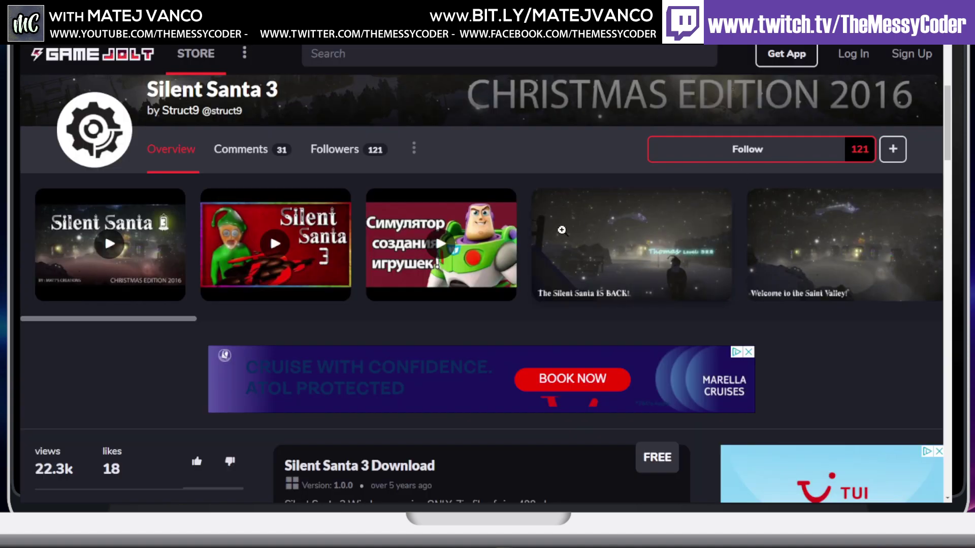
scroll(623, 277, down, 4)
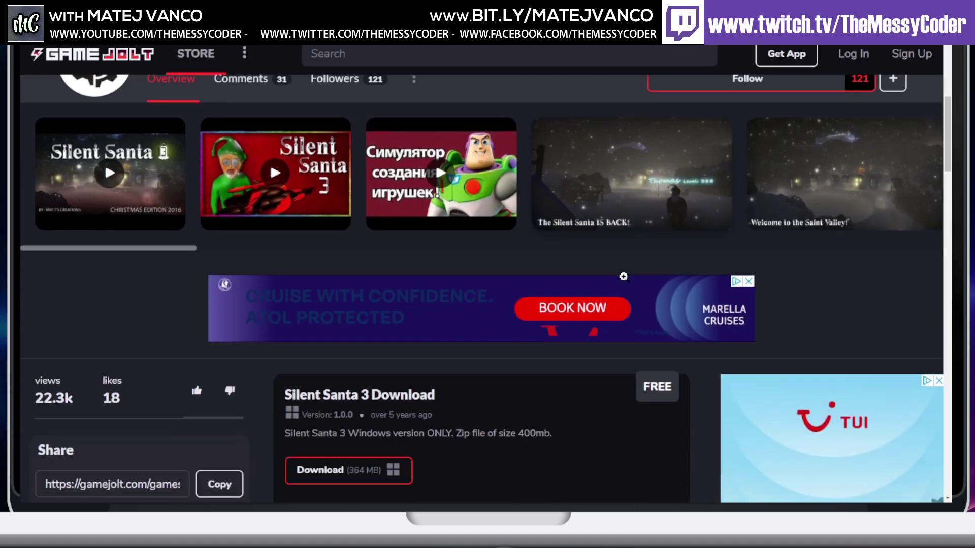
scroll(624, 279, down, 1)
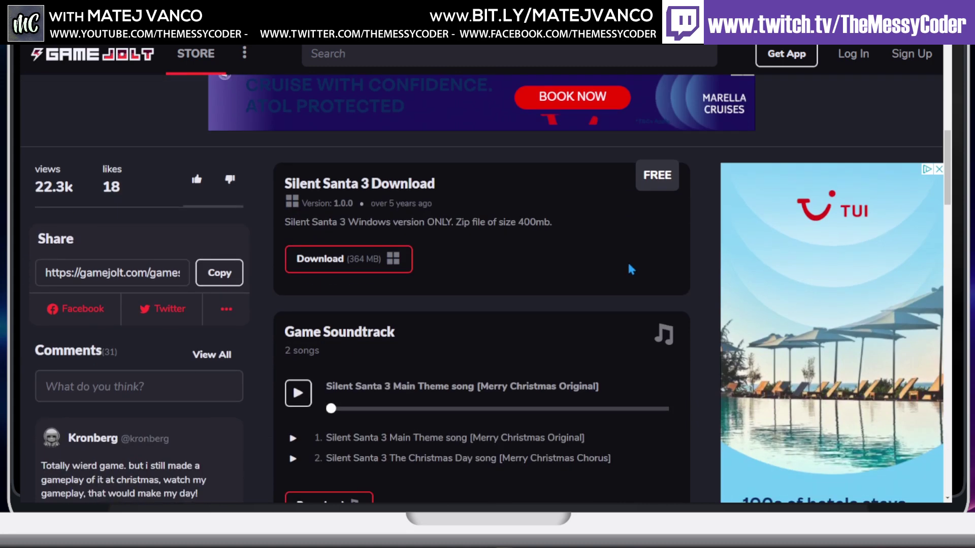
scroll(626, 260, up, 5)
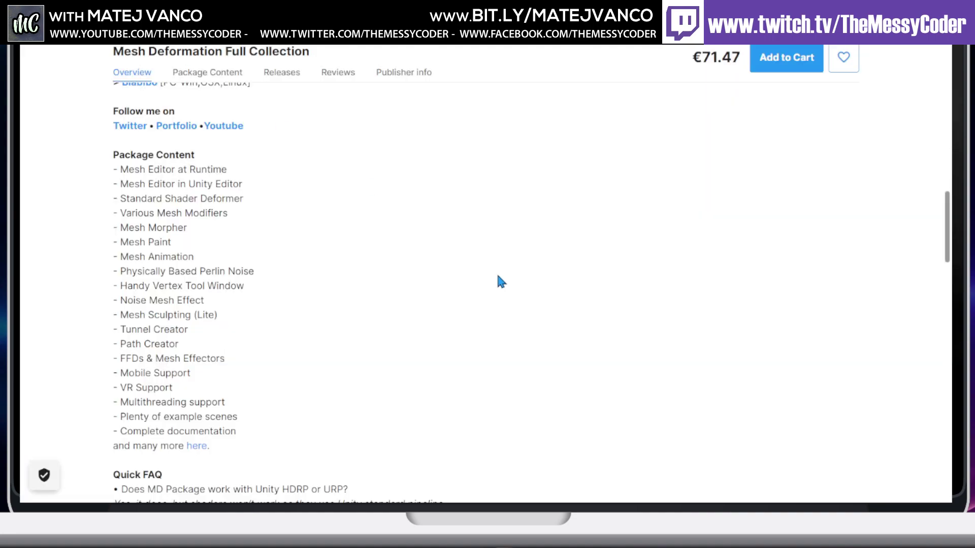
scroll(424, 182, up, 10)
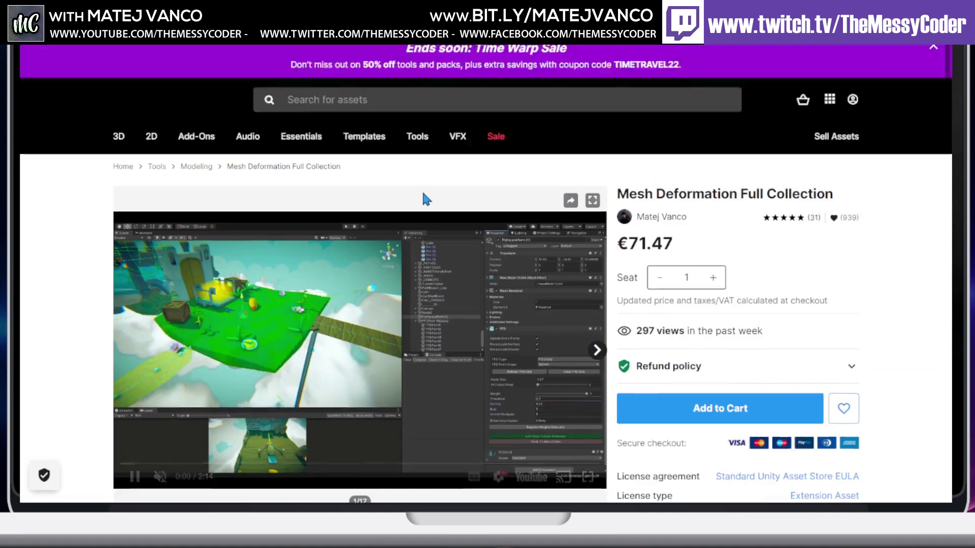
Go from the €71.47 product page to the author's publisher profile and scroll down its asset grid
scroll(676, 197, down, 2)
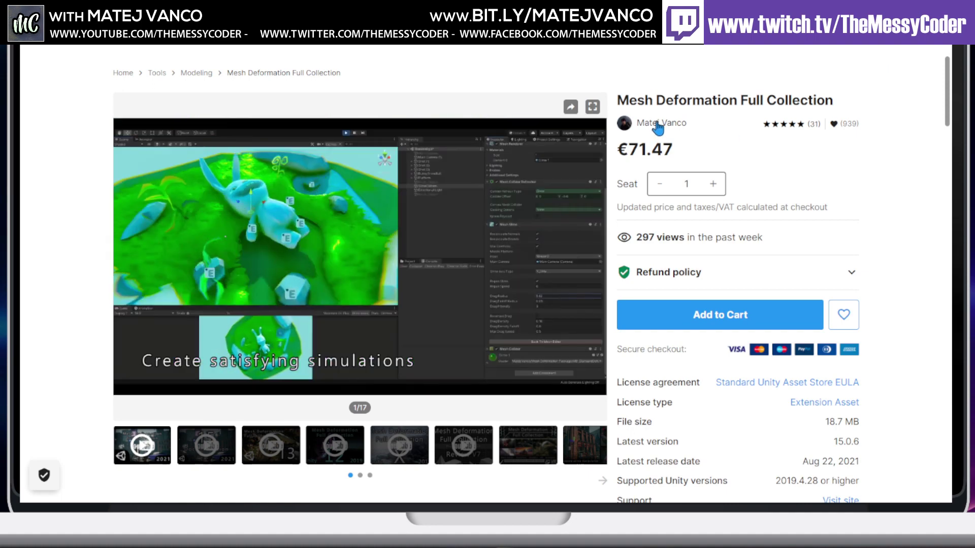
click(658, 126)
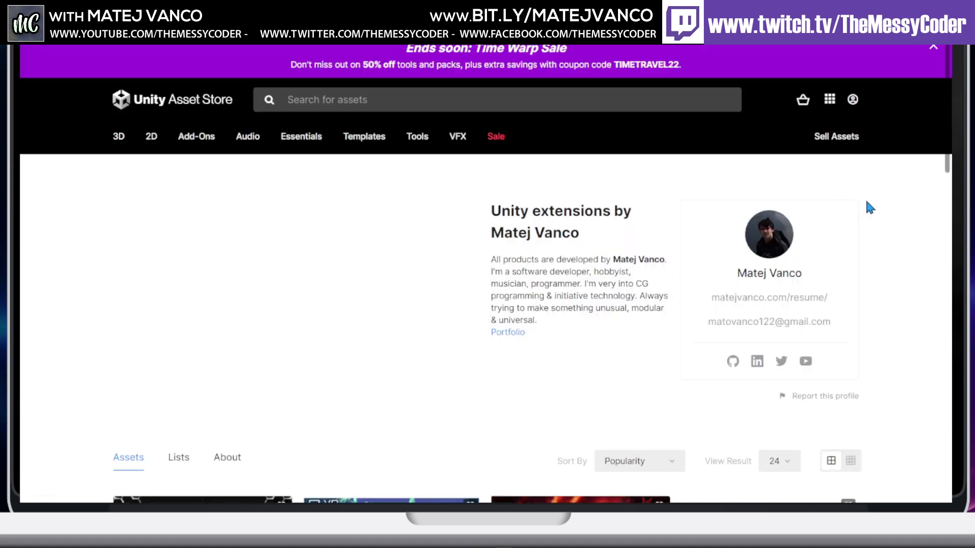
scroll(867, 203, down, 9)
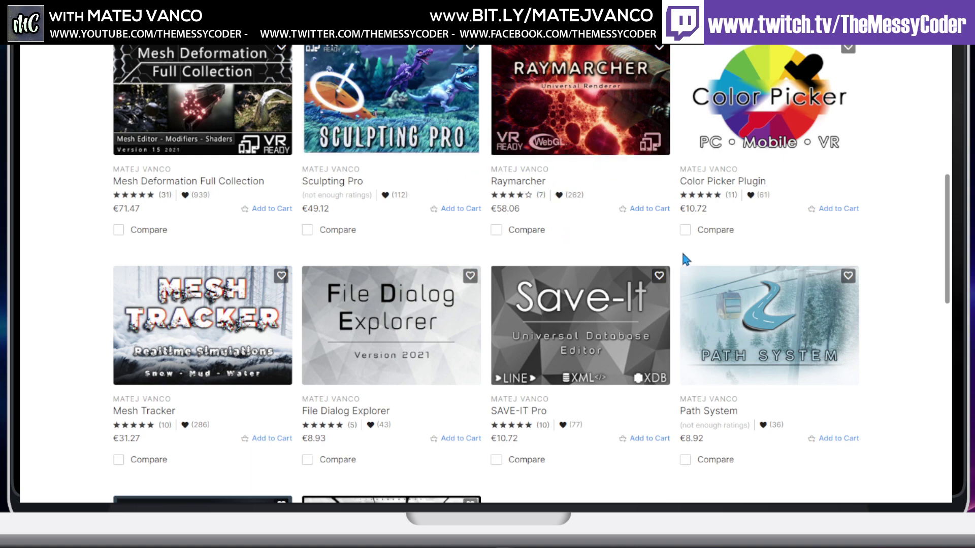
scroll(736, 250, down, 4)
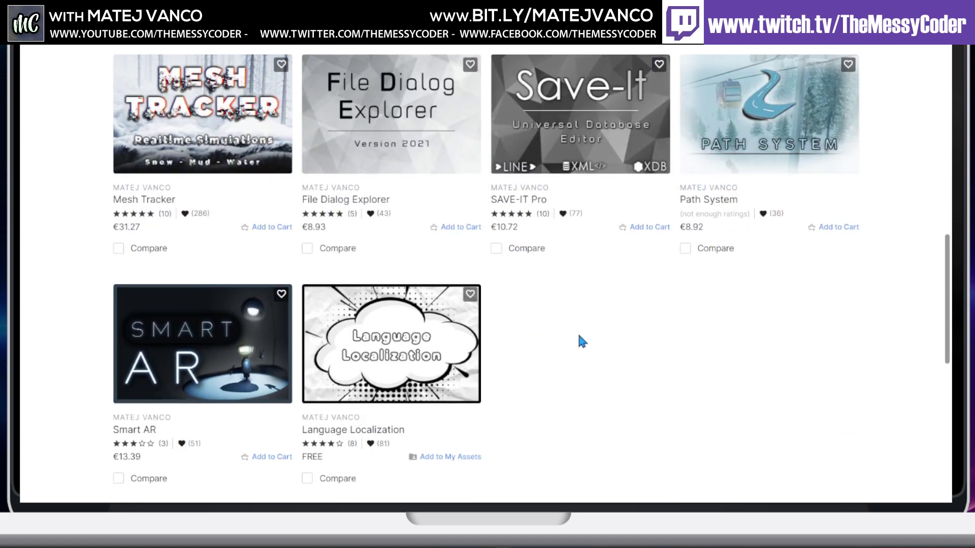
scroll(577, 331, up, 4)
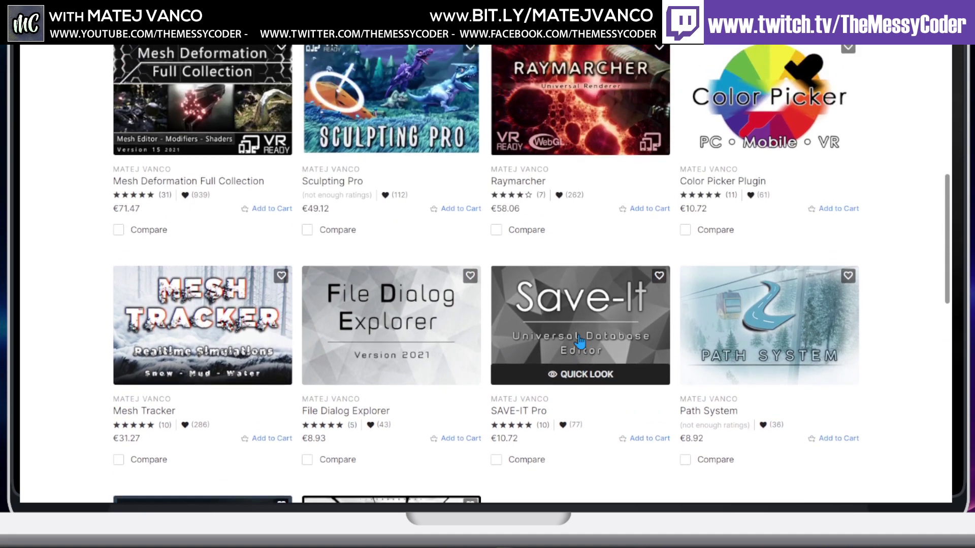
scroll(579, 338, down, 2)
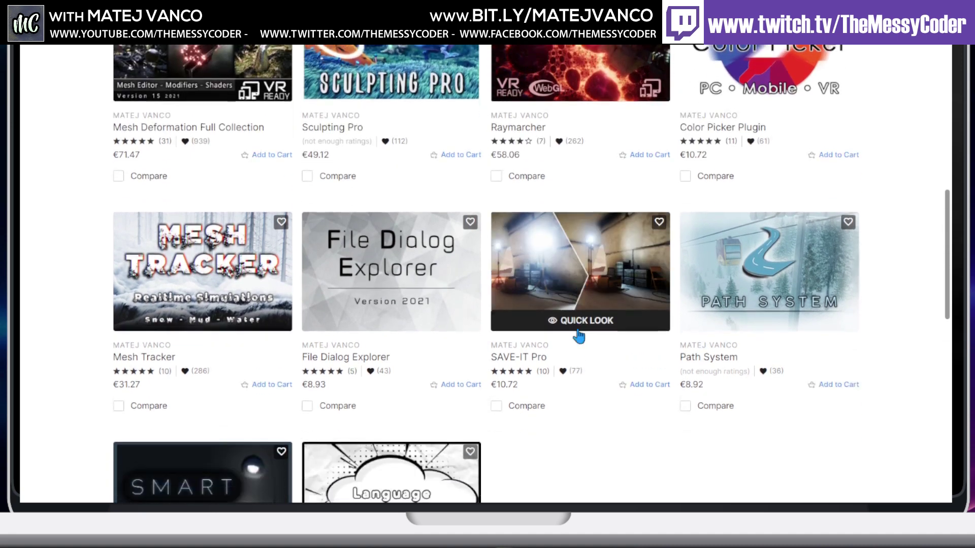
scroll(581, 342, down, 2)
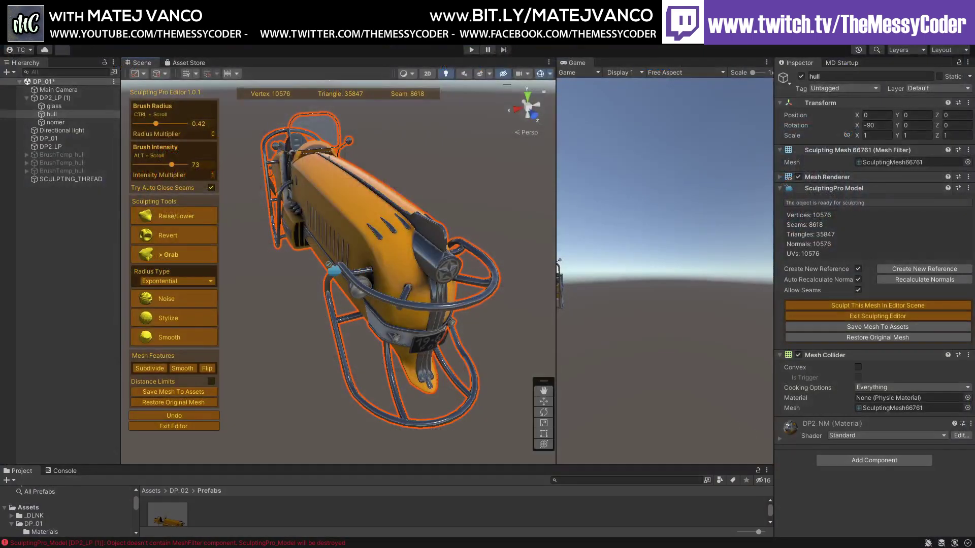
scroll(339, 272, down, 4)
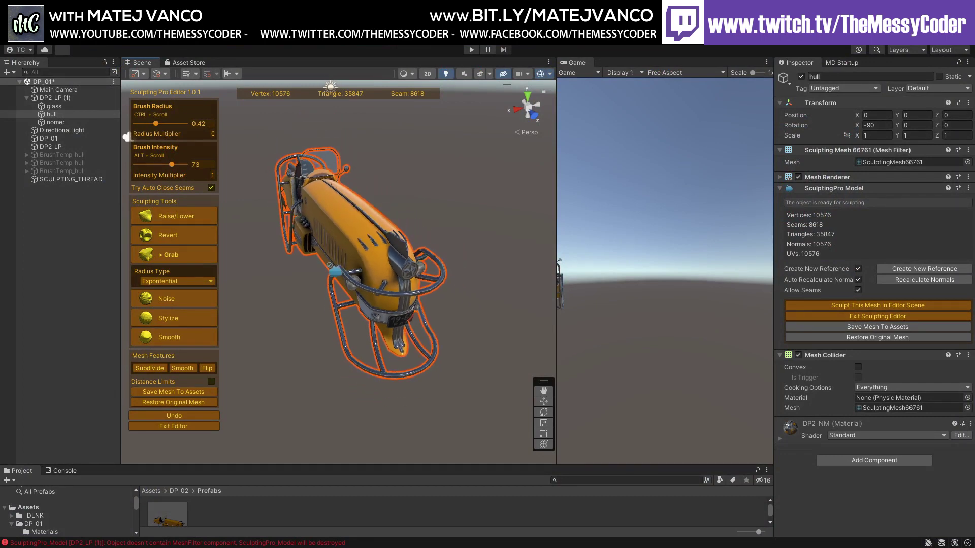